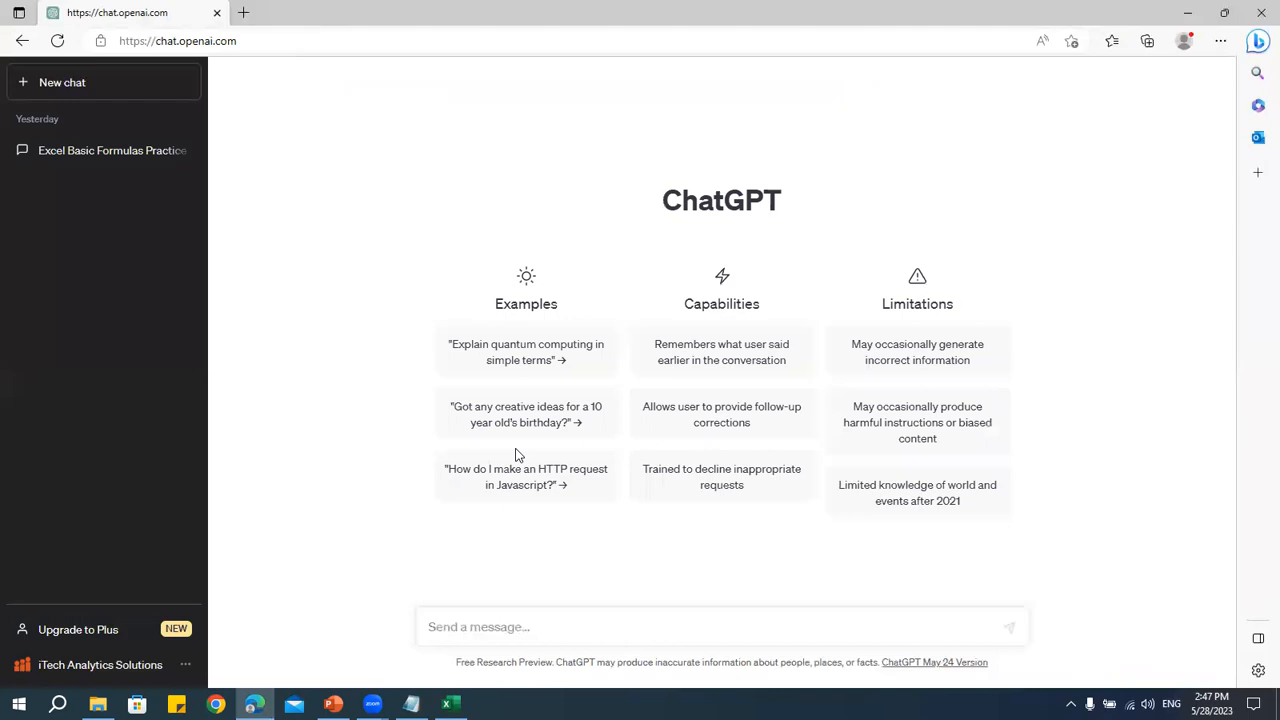
- Switch to the Formulas.xlsx workbook in Excel and examine the quarterly sales table on the SUM sheet, including its empty total cells
{"action": "left_click", "coordinate": [547, 630]}
{"action": "key", "text": "alt+Tab"}
{"action": "left_click", "coordinate": [370, 349]}
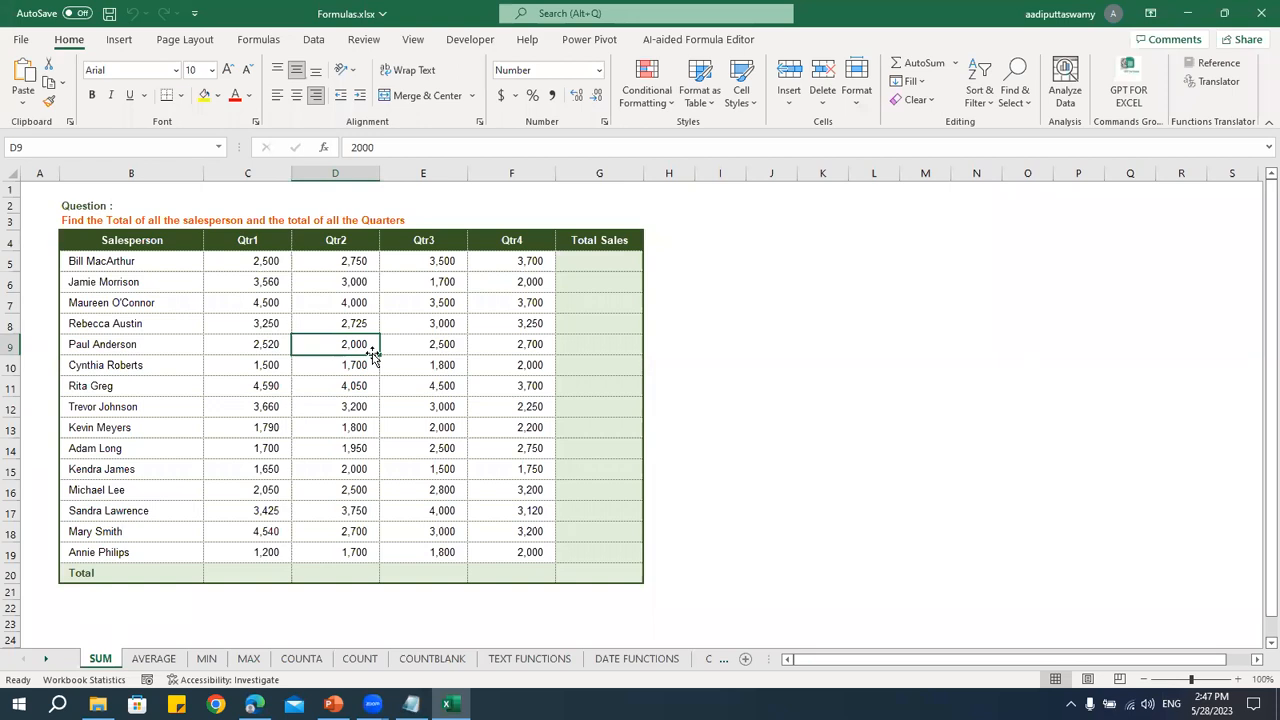
{"action": "left_click_drag", "start_coordinate": [186, 243], "coordinate": [594, 570]}
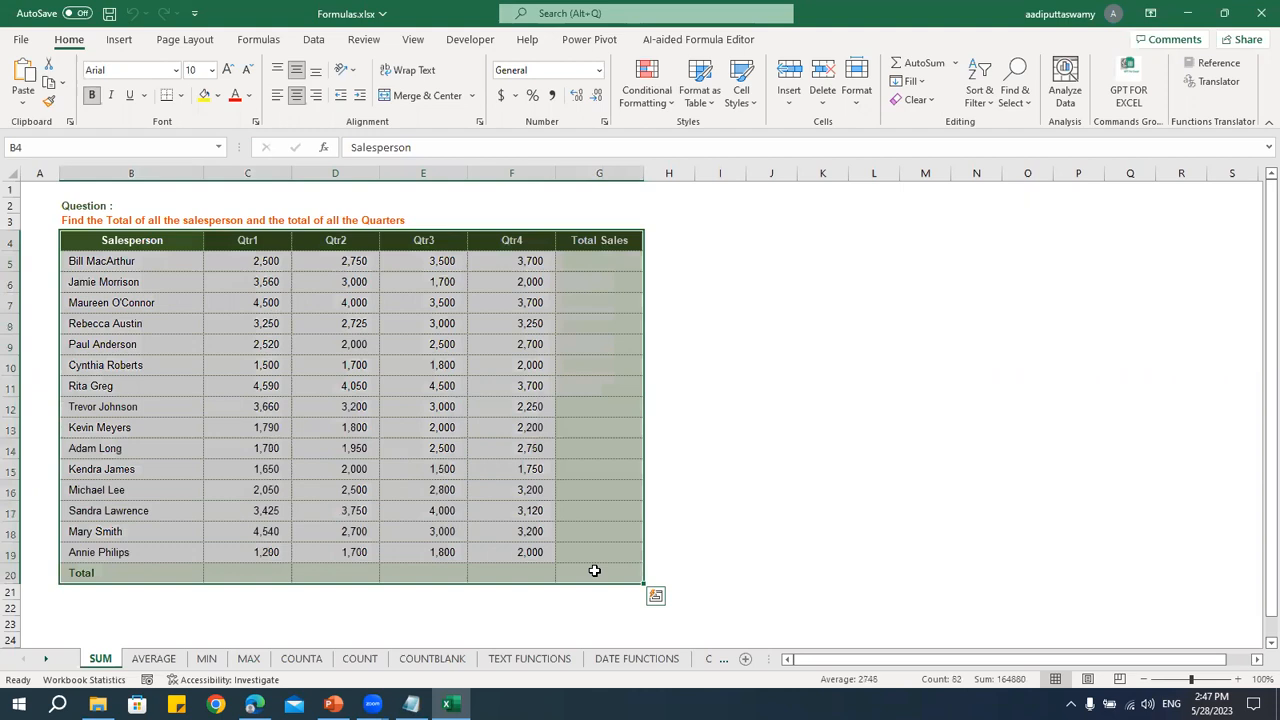
{"action": "left_click", "coordinate": [529, 443]}
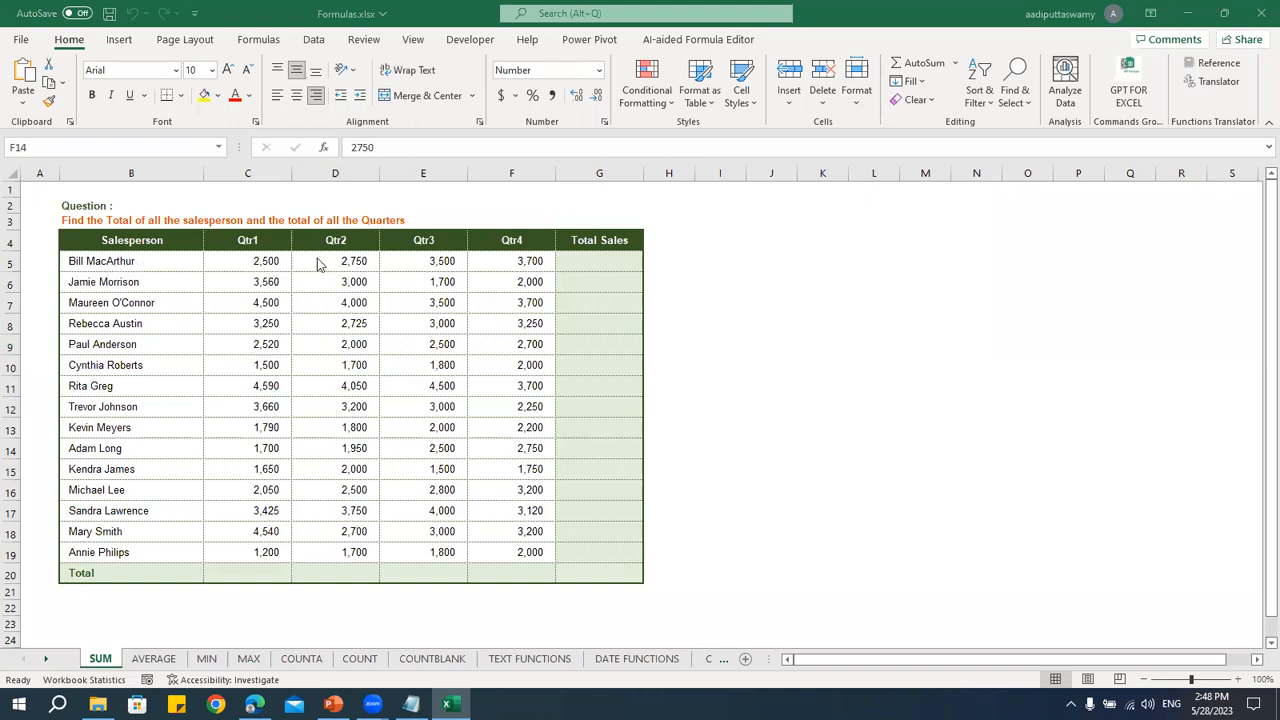
{"action": "left_click", "coordinate": [473, 282]}
{"action": "left_click", "coordinate": [275, 570]}
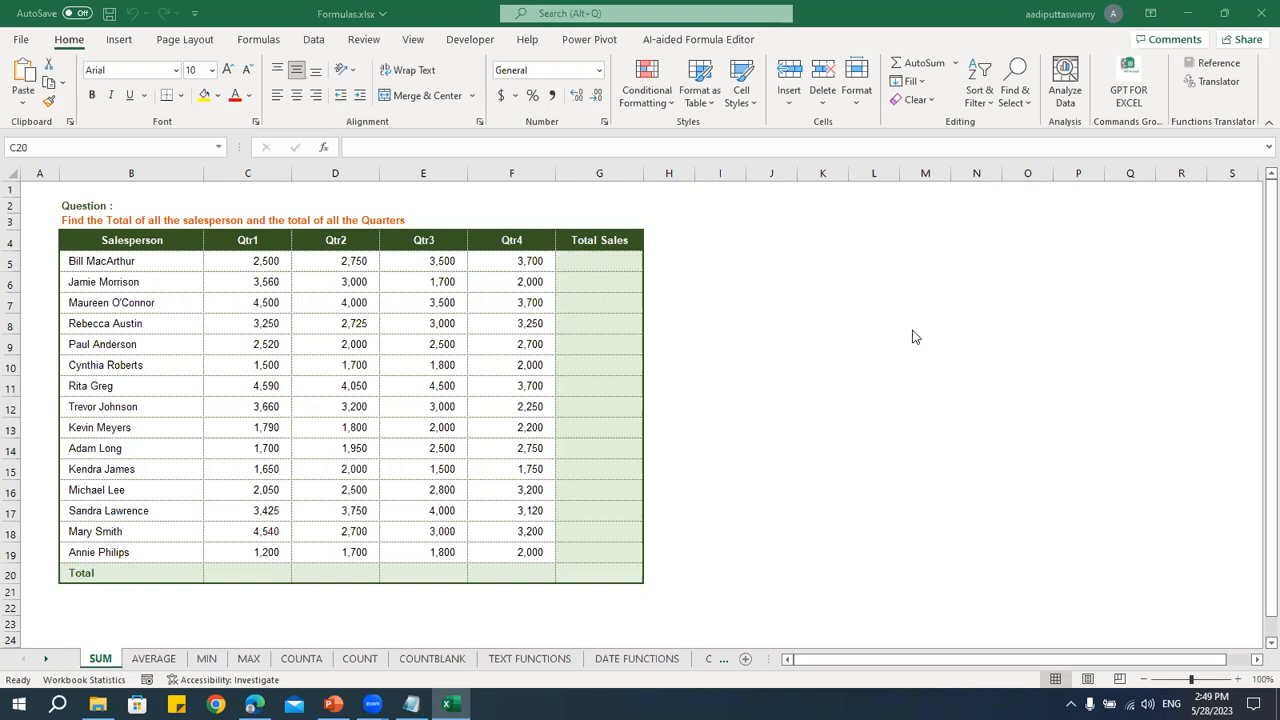
{"action": "left_click", "coordinate": [528, 348]}
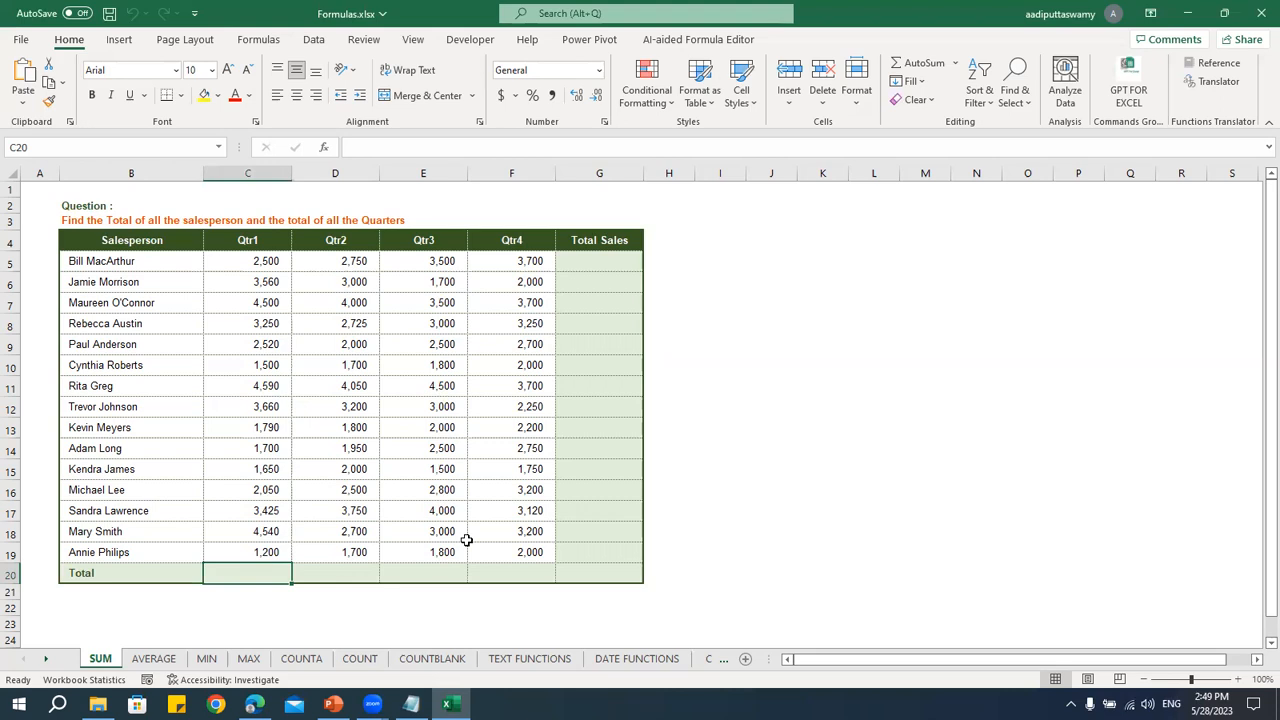
{"action": "type", "text": "="}
{"action": "left_click", "coordinate": [276, 264]}
{"action": "type", "text": "+"}
{"action": "left_click", "coordinate": [251, 287]}
{"action": "type", "text": "+"}
{"action": "left_click", "coordinate": [257, 302]}
{"action": "type", "text": "+"}
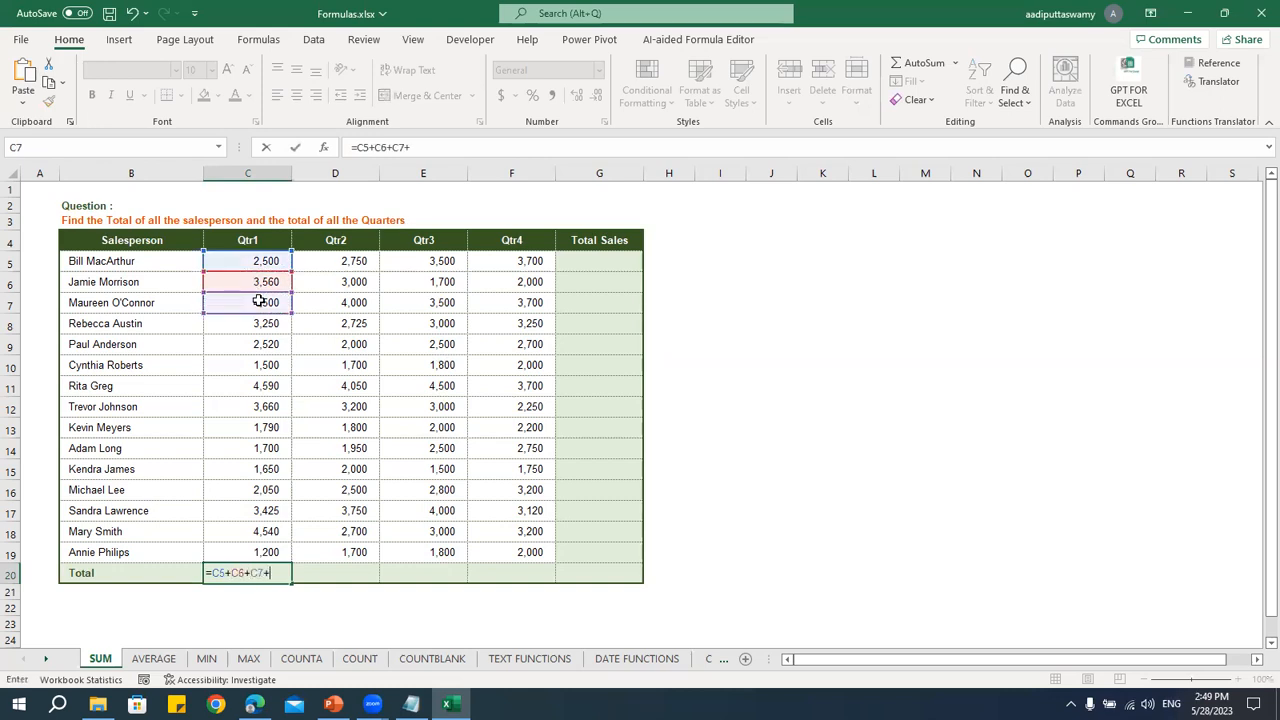
{"action": "key", "text": "Escape"}
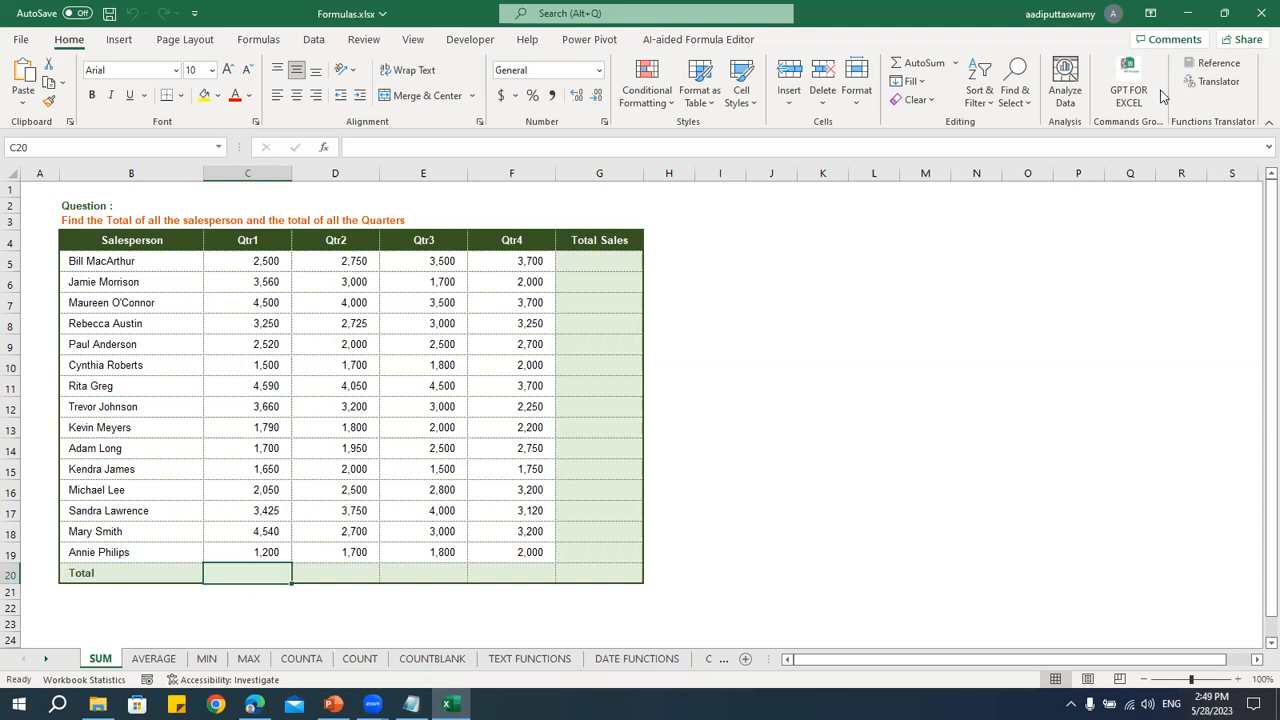
- Switch to the ChatGPT page in the browser
{"action": "left_click", "coordinate": [597, 119]}
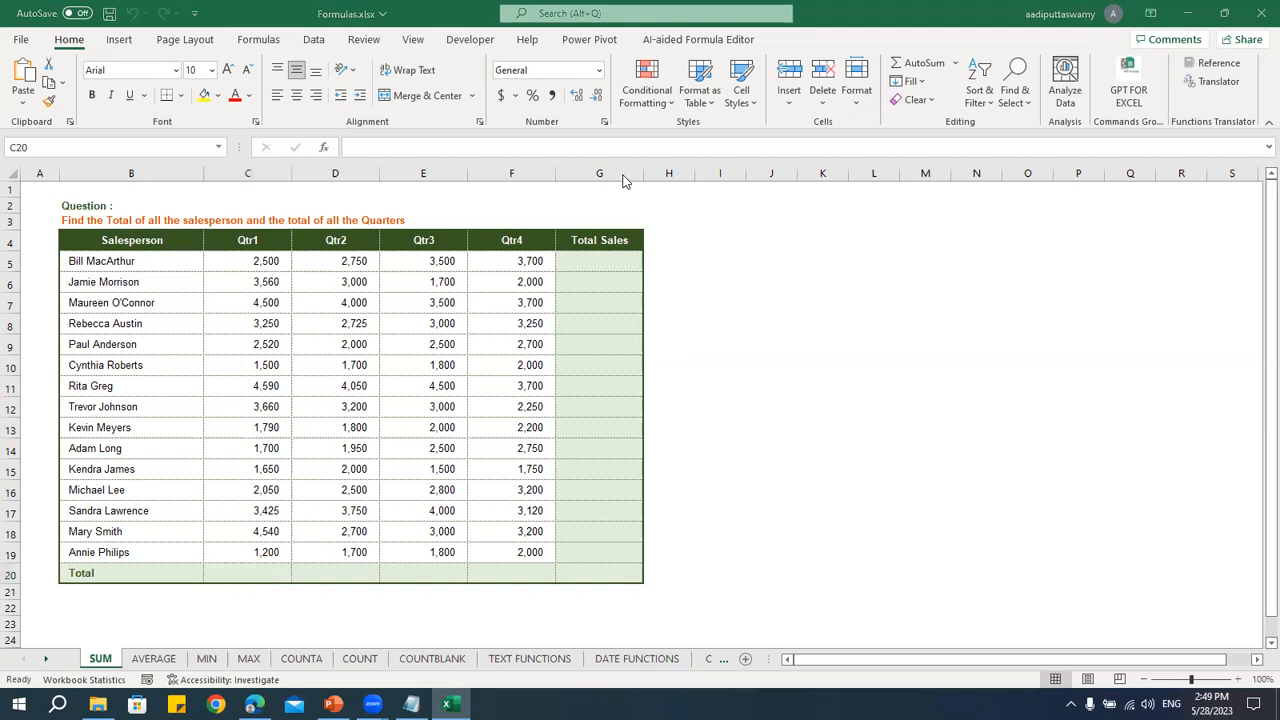
{"action": "left_click", "coordinate": [289, 388]}
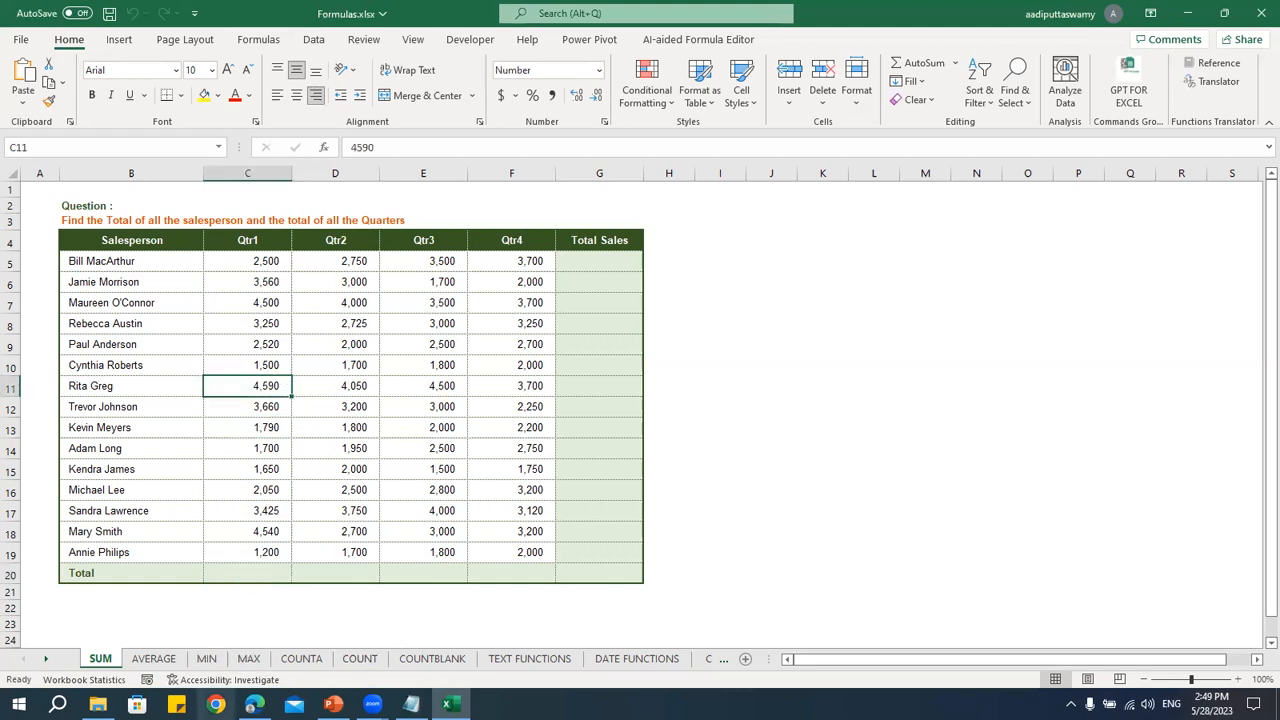
{"action": "left_click", "coordinate": [268, 645]}
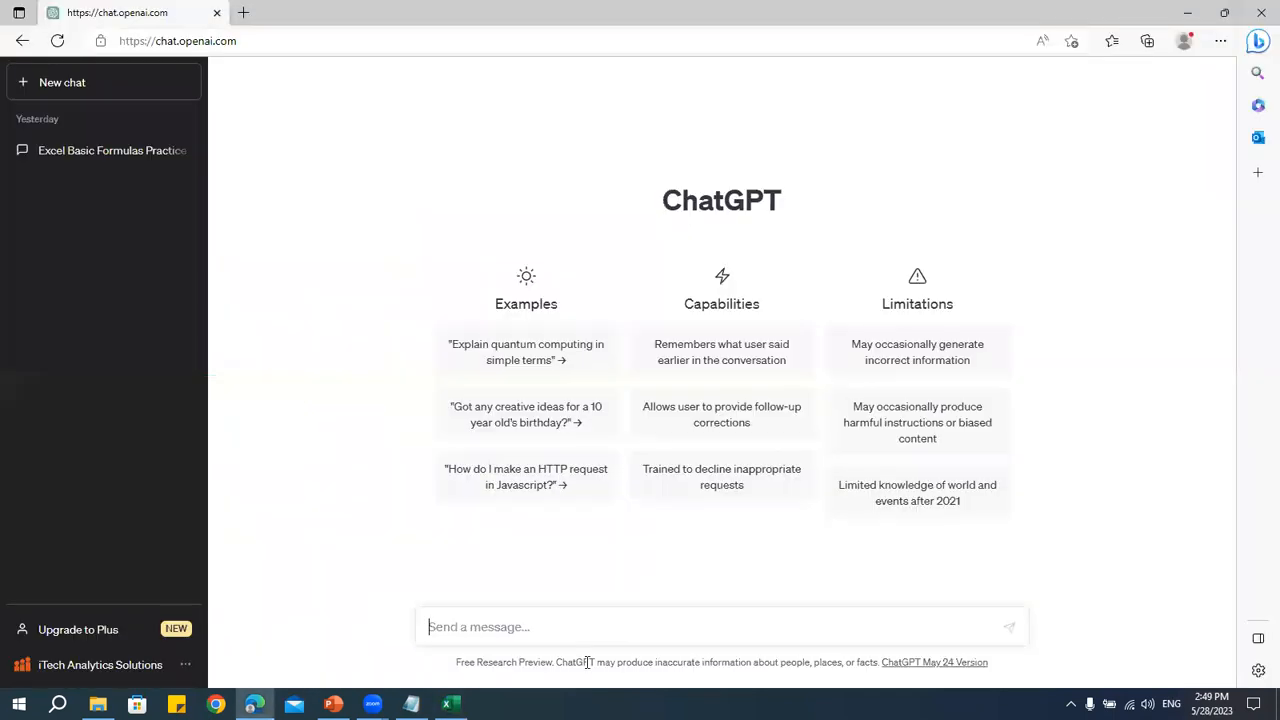
{"action": "type", "text": "tell me how to use sum formula"}
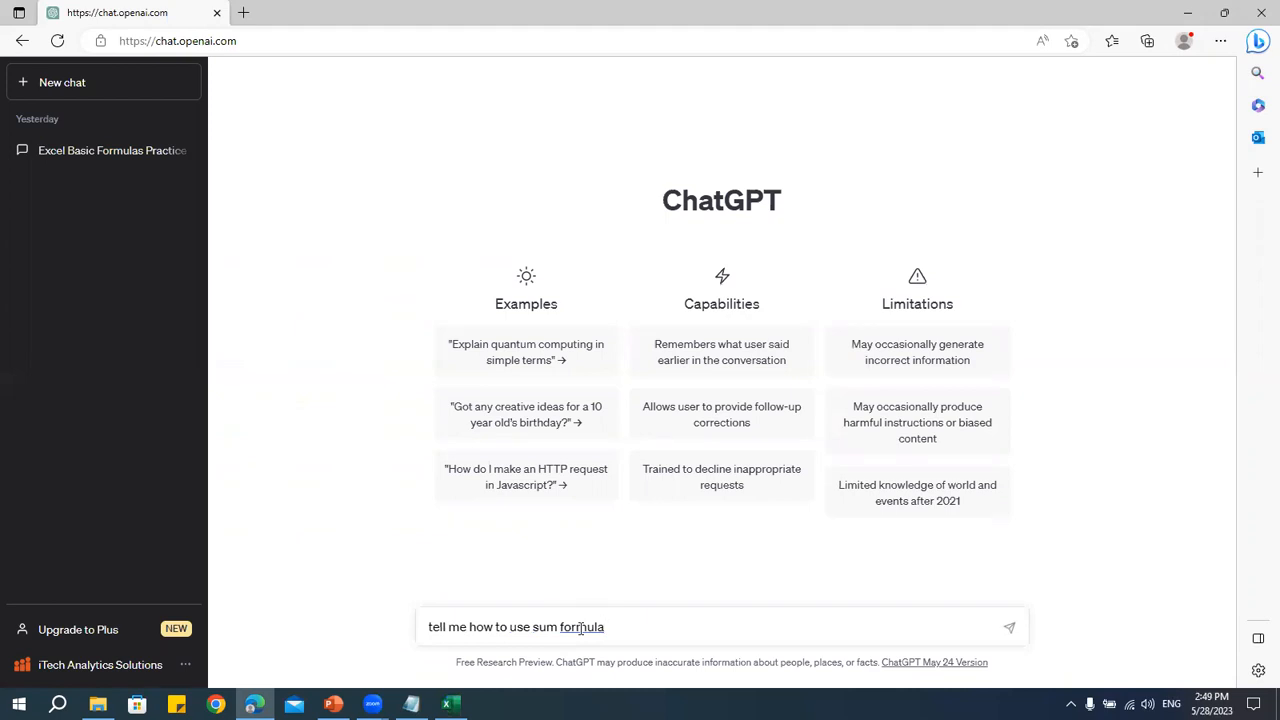
{"action": "key", "text": "BackSpace"}
{"action": "key", "text": "BackSpace"}
{"action": "key", "text": "BackSpace"}
{"action": "key", "text": "BackSpace"}
{"action": "key", "text": "BackSpace"}
{"action": "key", "text": "BackSpace"}
{"action": "key", "text": "BackSpace"}
{"action": "key", "text": "BackSpace"}
{"action": "key", "text": "BackSpace"}
{"action": "key", "text": "BackSpace"}
{"action": "key", "text": "BackSpace"}
{"action": "key", "text": "BackSpace"}
{"action": "key", "text": "BackSpace"}
{"action": "key", "text": "BackSpace"}
{"action": "key", "text": "BackSpace"}
{"action": "key", "text": "BackSpace"}
{"action": "key", "text": "BackSpace"}
{"action": "key", "text": "BackSpace"}
{"action": "key", "text": "BackSpace"}
{"action": "key", "text": "BackSpace"}
{"action": "key", "text": "BackSpace"}
{"action": "key", "text": "BackSpace"}
{"action": "key", "text": "BackSpace"}
{"action": "key", "text": "BackSpace"}
{"action": "key", "text": "BackSpace"}
{"action": "key", "text": "BackSpace"}
{"action": "key", "text": "BackSpace"}
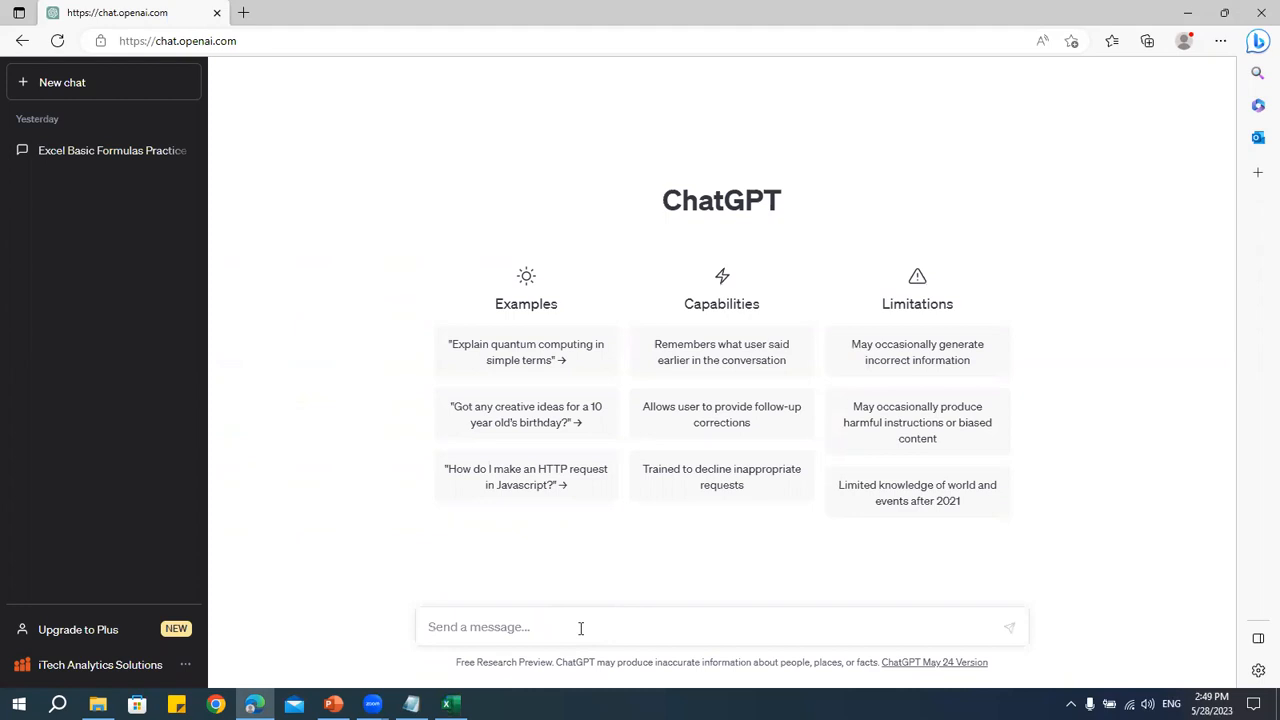
- Check the Qtr1 column in the workbook, and begin a ChatGPT prompt: "get me the total sales of each quarter where the data is from"
{"action": "key", "text": "alt+Tab"}
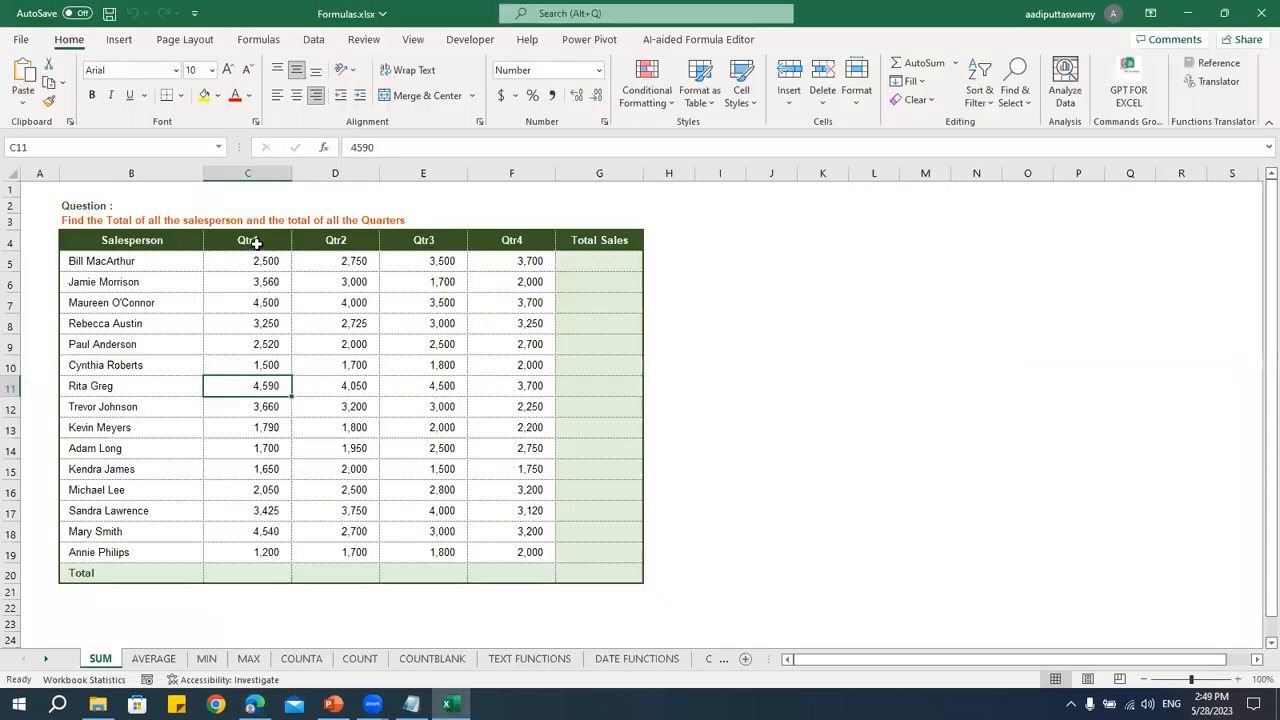
{"action": "left_click_drag", "start_coordinate": [256, 242], "coordinate": [262, 256]}
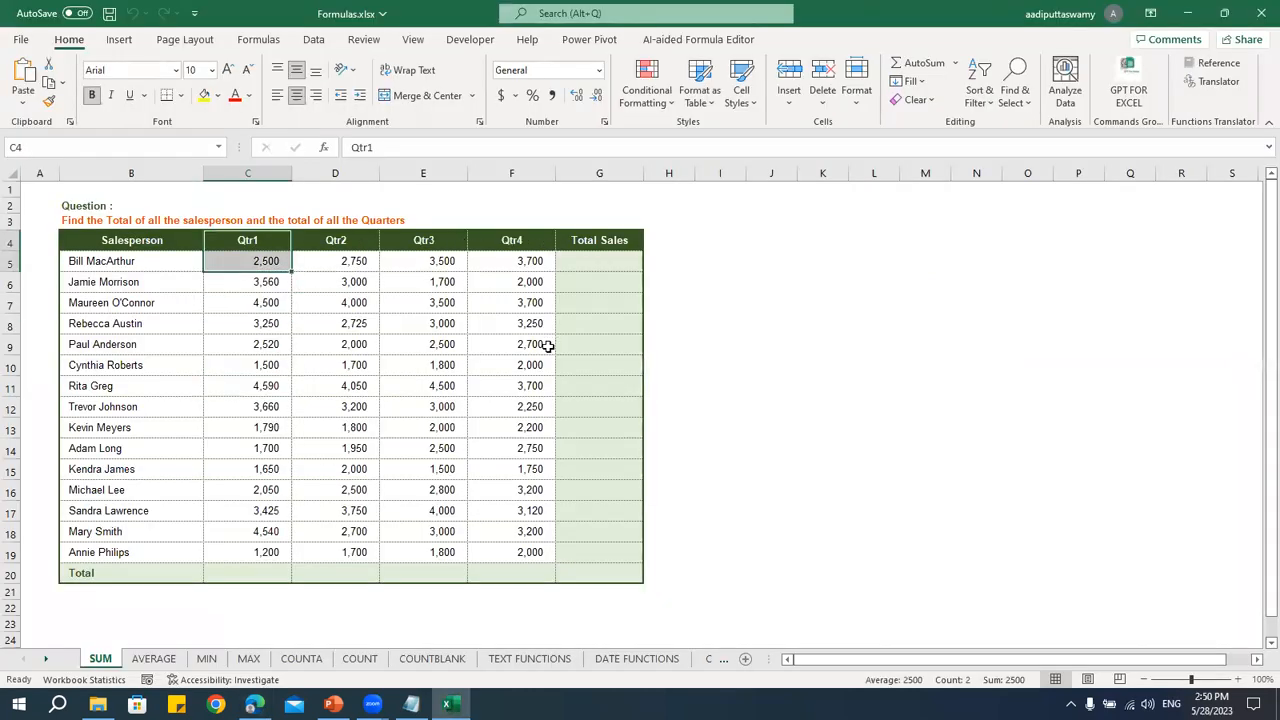
{"action": "left_click", "coordinate": [278, 325]}
{"action": "key", "text": "alt+Tab"}
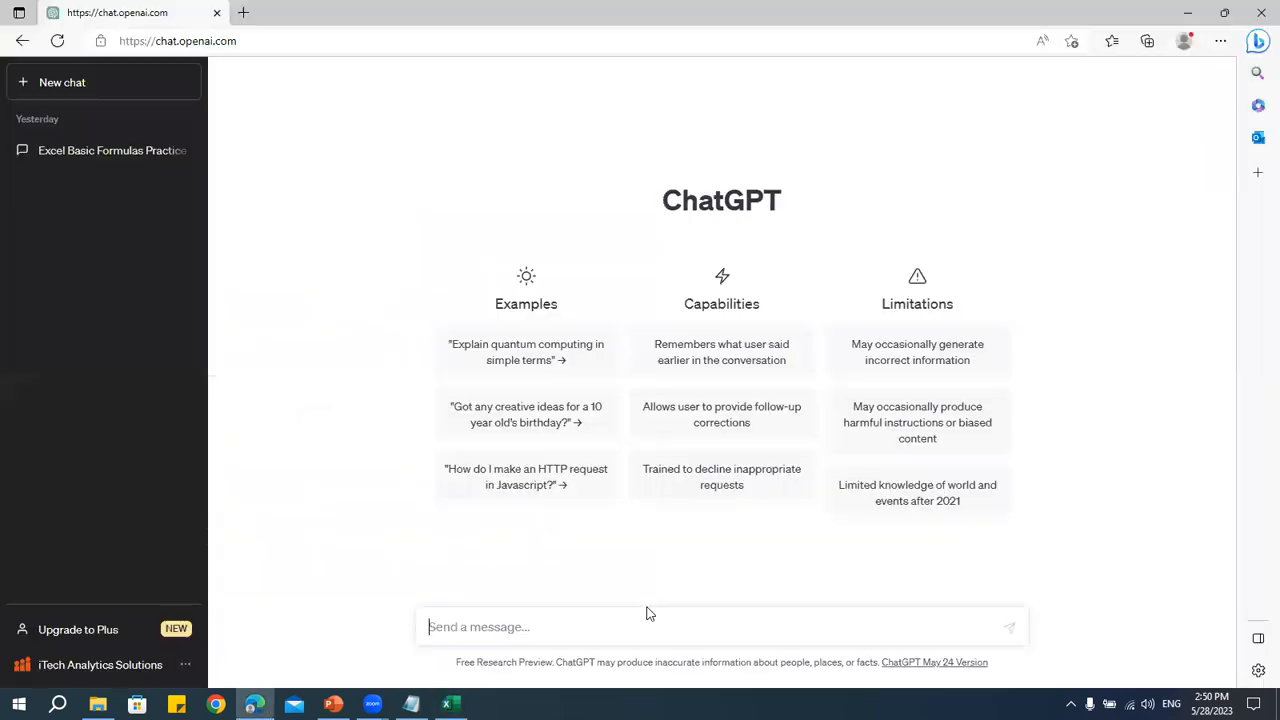
{"action": "type", "text": "plase"}
{"action": "key", "text": "BackSpace"}
{"action": "key", "text": "BackSpace"}
{"action": "key", "text": "BackSpace"}
{"action": "key", "text": "BackSpace"}
{"action": "type", "text": "ease o"}
{"action": "key", "text": "BackSpace"}
{"action": "key", "text": "BackSpace"}
{"action": "key", "text": "BackSpace"}
{"action": "key", "text": "BackSpace"}
{"action": "key", "text": "BackSpace"}
{"action": "key", "text": "BackSpace"}
{"action": "key", "text": "BackSpace"}
{"action": "key", "text": "BackSpace"}
{"action": "type", "text": "get me the tolta"}
{"action": "key", "text": "BackSpace"}
{"action": "key", "text": "BackSpace"}
{"action": "key", "text": "BackSpace"}
{"action": "key", "text": "BackSpace"}
{"action": "type", "text": "tal sale"}
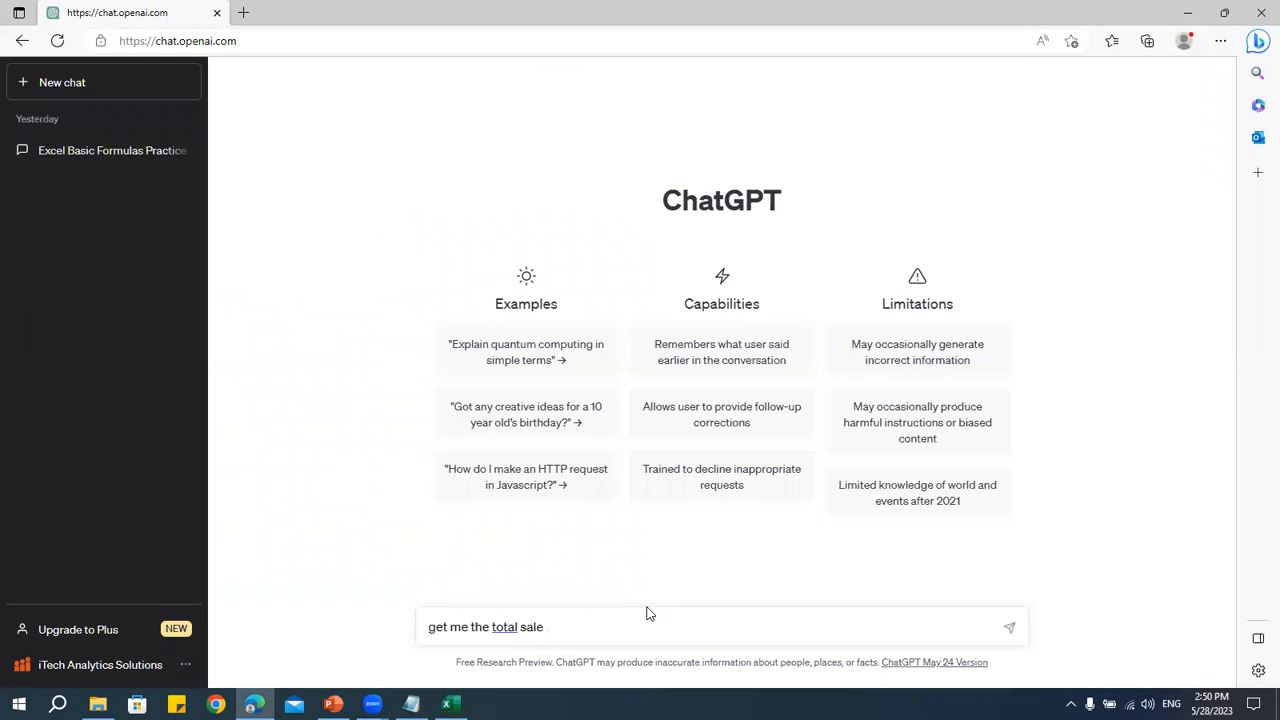
{"action": "type", "text": "s of each quater"}
{"action": "key", "text": "BackSpace"}
{"action": "key", "text": "BackSpace"}
{"action": "key", "text": "BackSpace"}
{"action": "type", "text": "rter where the data"}
{"action": "key", "text": "BackSpace"}
{"action": "key", "text": "BackSpace"}
{"action": "type", "text": "ata is from"}
- Look up the table's first and last data cells in the workbook, complete the prompt with "C5 to F19" and send it
{"action": "key", "text": "alt+Tab"}
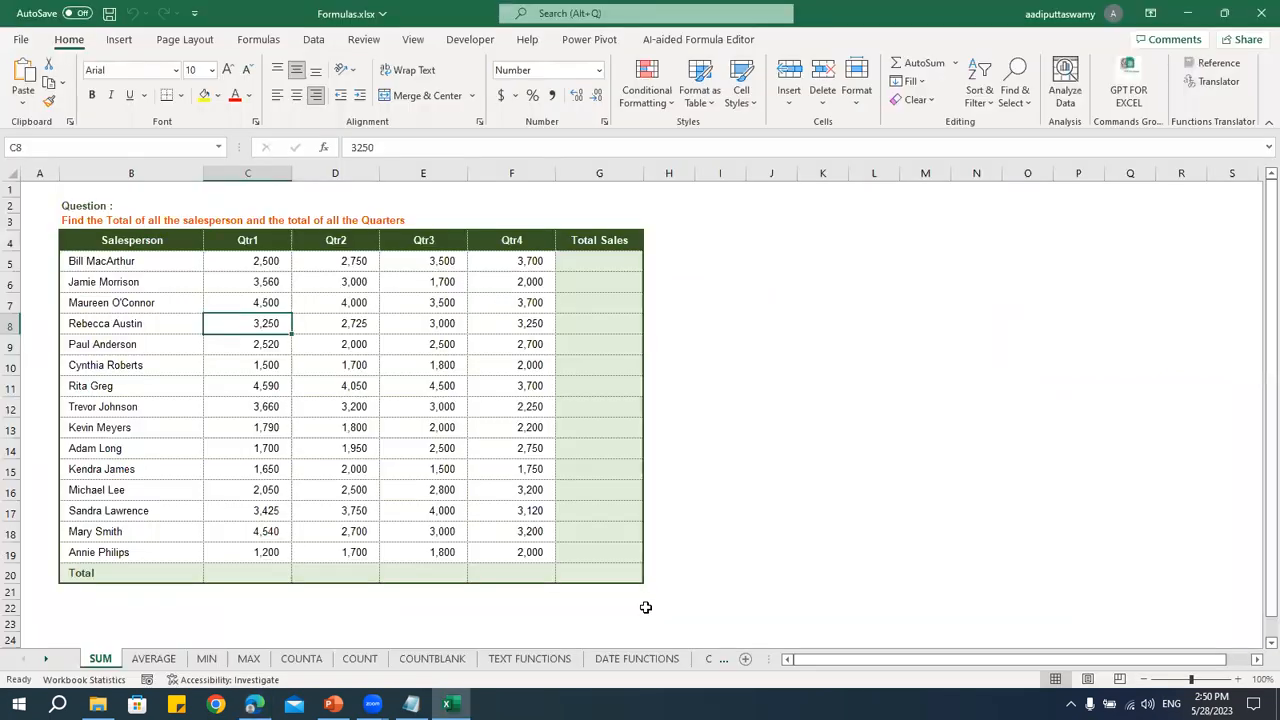
{"action": "left_click", "coordinate": [259, 240]}
{"action": "key", "text": "alt+Tab"}
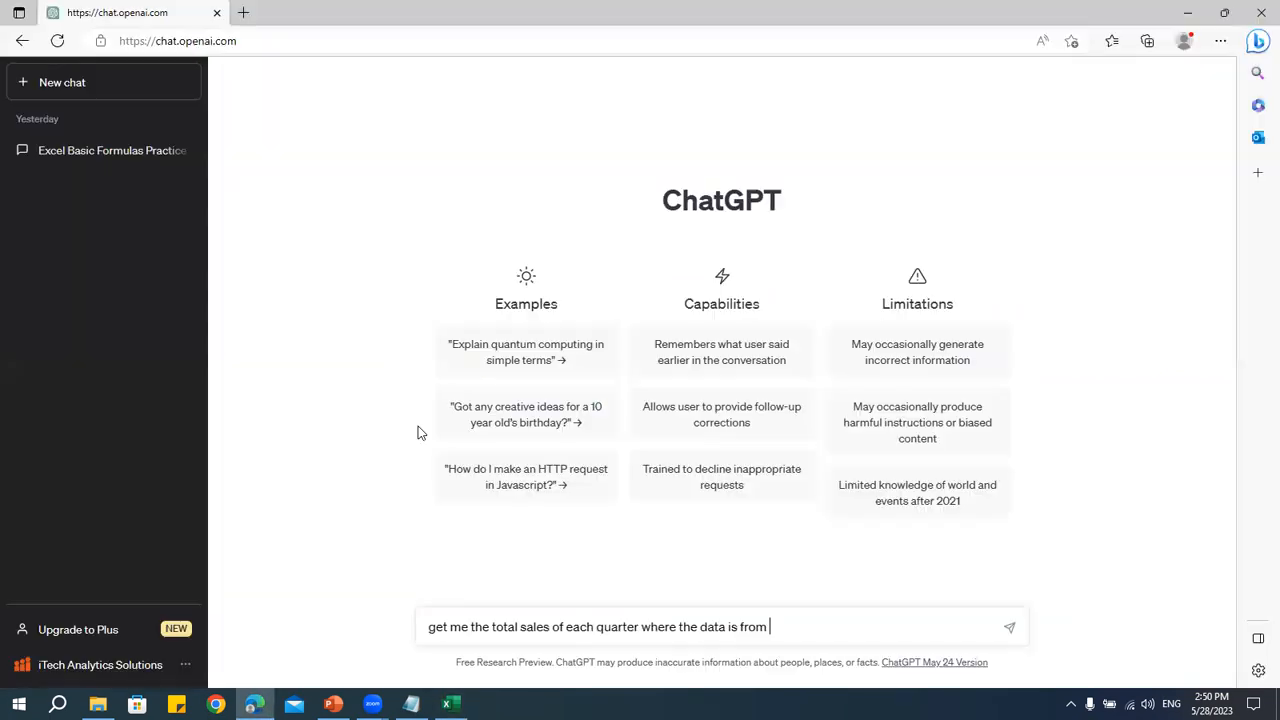
{"action": "type", "text": "C4"}
{"action": "key", "text": "alt+Tab"}
{"action": "key", "text": "alt+Tab"}
{"action": "key", "text": "BackSpace"}
{"action": "type", "text": "5 to"}
{"action": "key", "text": "alt+Tab"}
{"action": "left_click", "coordinate": [530, 552]}
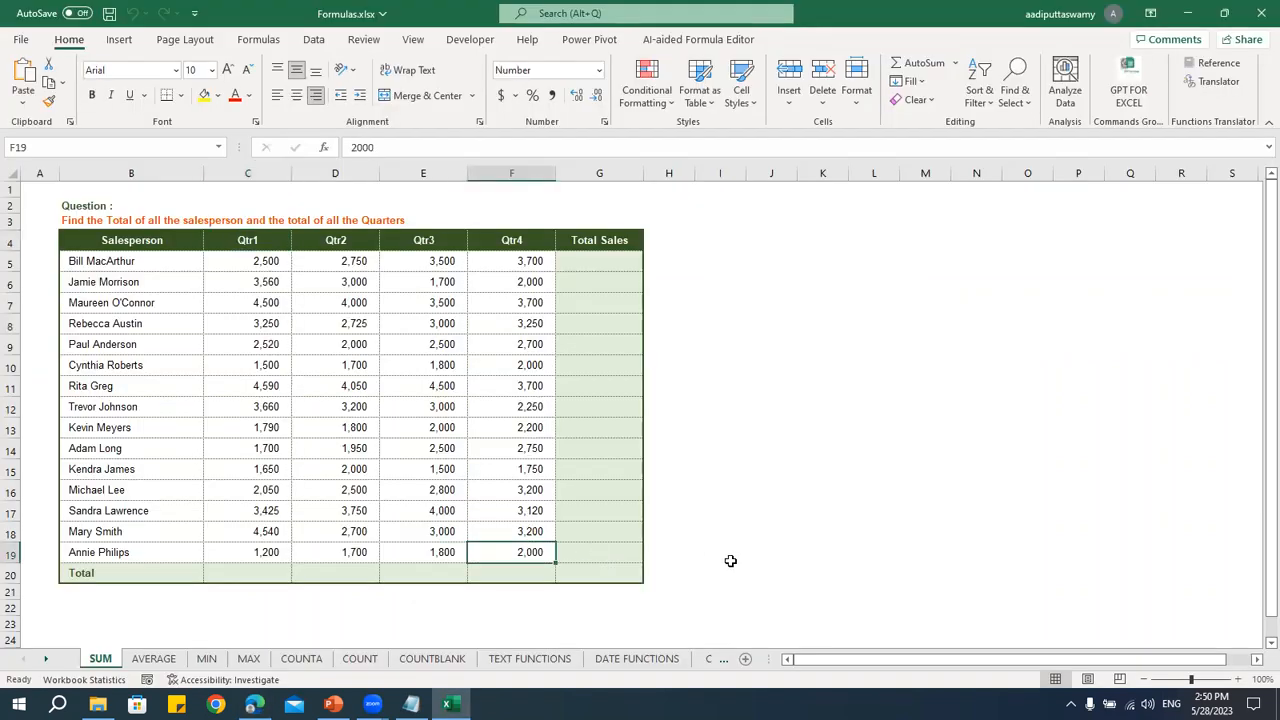
{"action": "key", "text": "alt+Tab"}
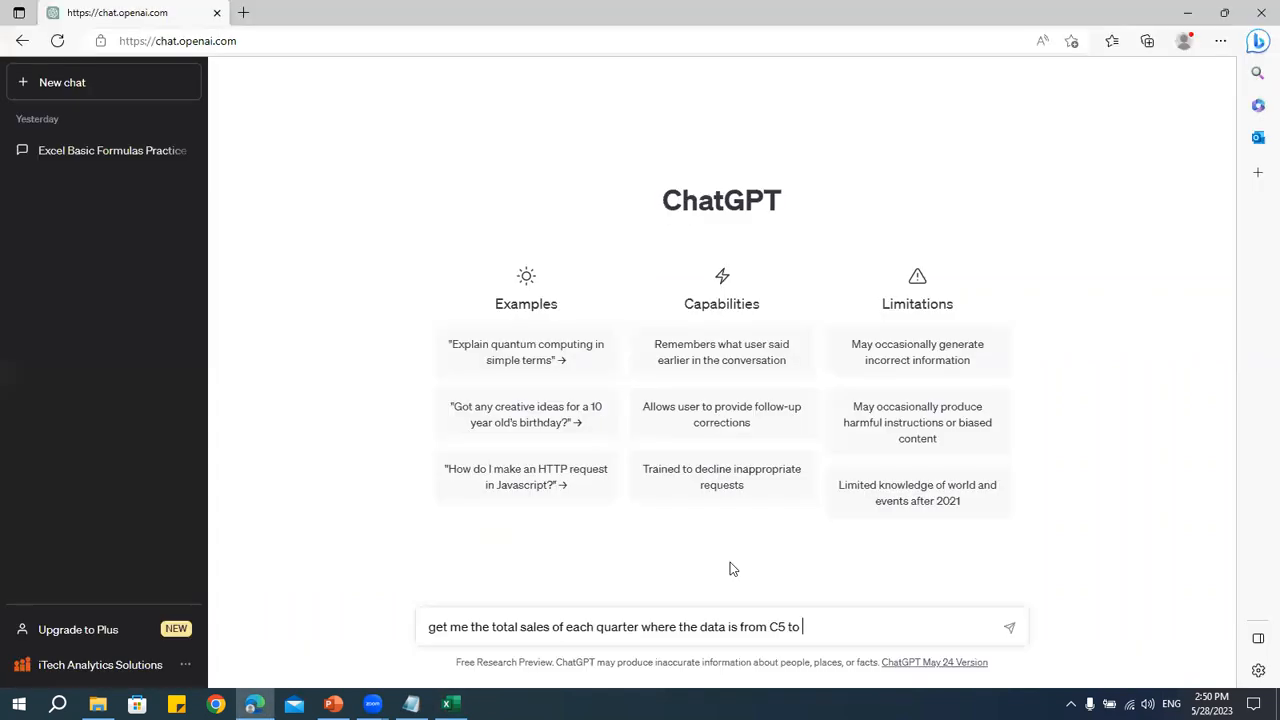
{"action": "type", "text": "F19"}
{"action": "key", "text": "Return"}
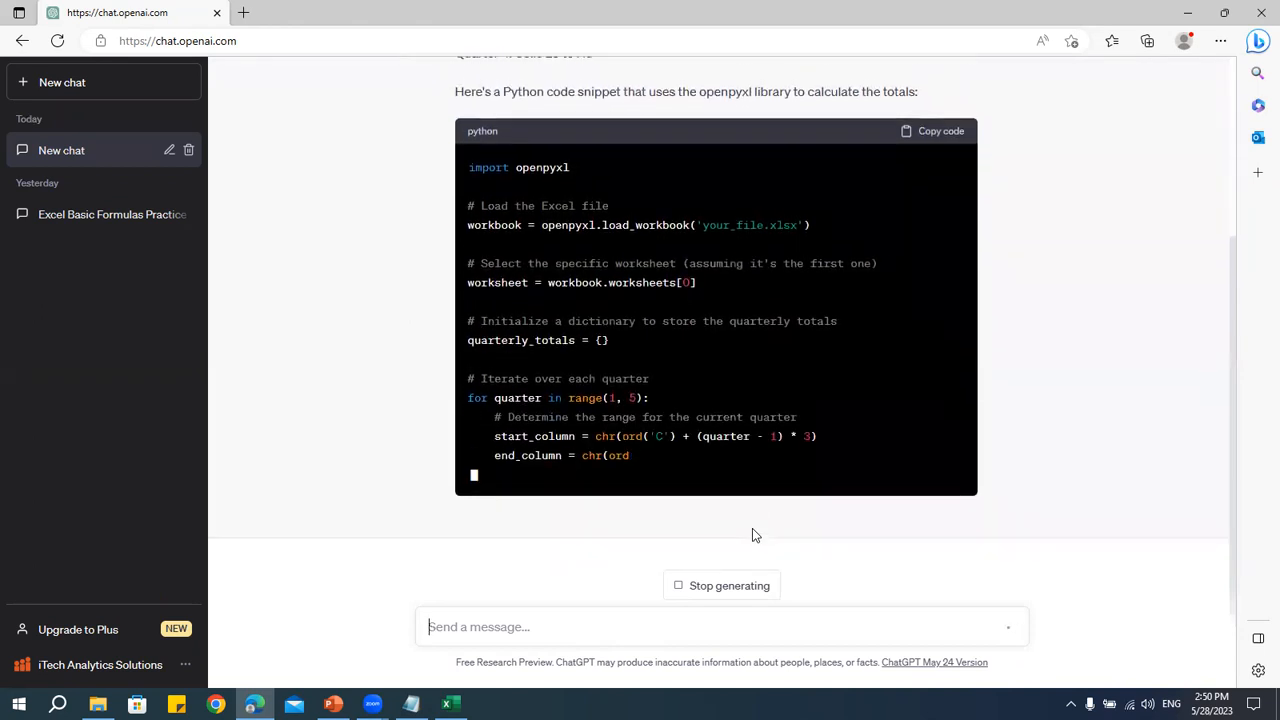
- Copy the first prompt into a new message, append "in excel as formula" and send it
{"action": "scroll", "coordinate": [761, 452], "scroll_direction": "up", "scroll_amount": 3}
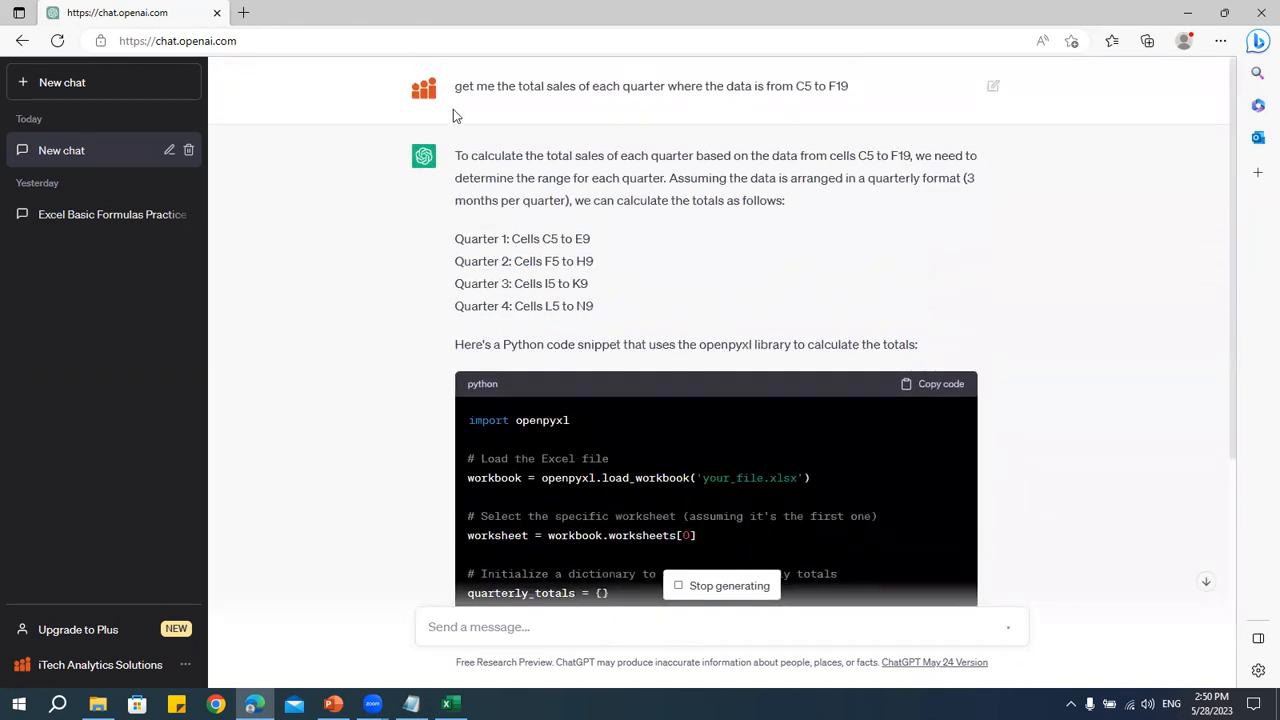
{"action": "left_click_drag", "start_coordinate": [455, 86], "coordinate": [870, 128]}
{"action": "key", "text": "ctrl+c"}
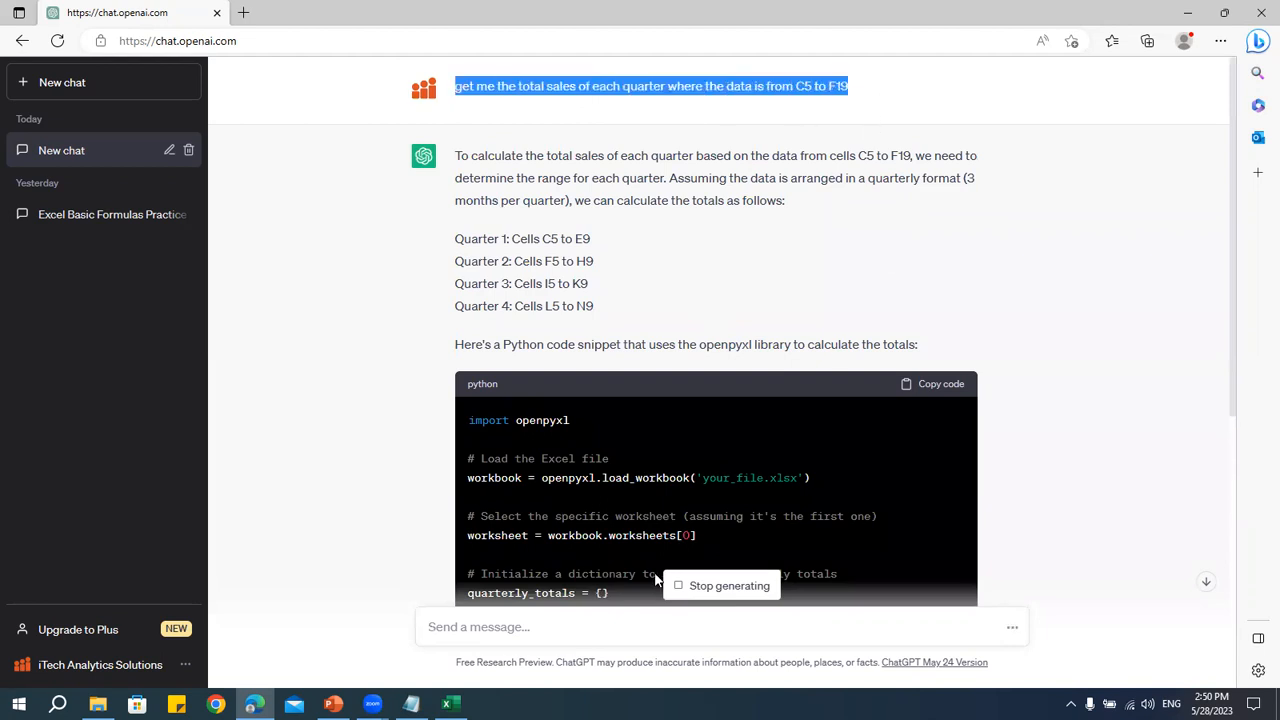
{"action": "left_click", "coordinate": [541, 627]}
{"action": "key", "text": "ctrl+v"}
{"action": "type", "text": "in"}
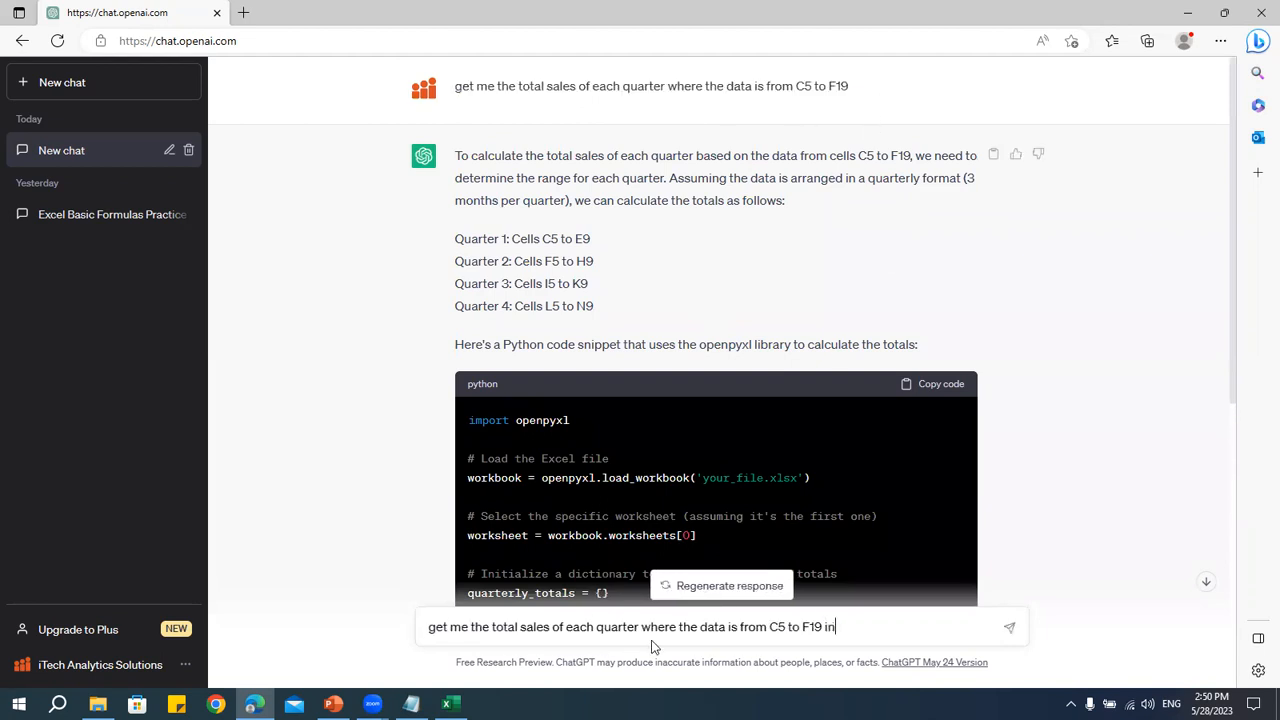
{"action": "type", "text": " excel as fumula"}
{"action": "key", "text": "BackSpace"}
{"action": "key", "text": "BackSpace"}
{"action": "key", "text": "BackSpace"}
{"action": "key", "text": "BackSpace"}
{"action": "key", "text": "BackSpace"}
{"action": "type", "text": "ormula"}
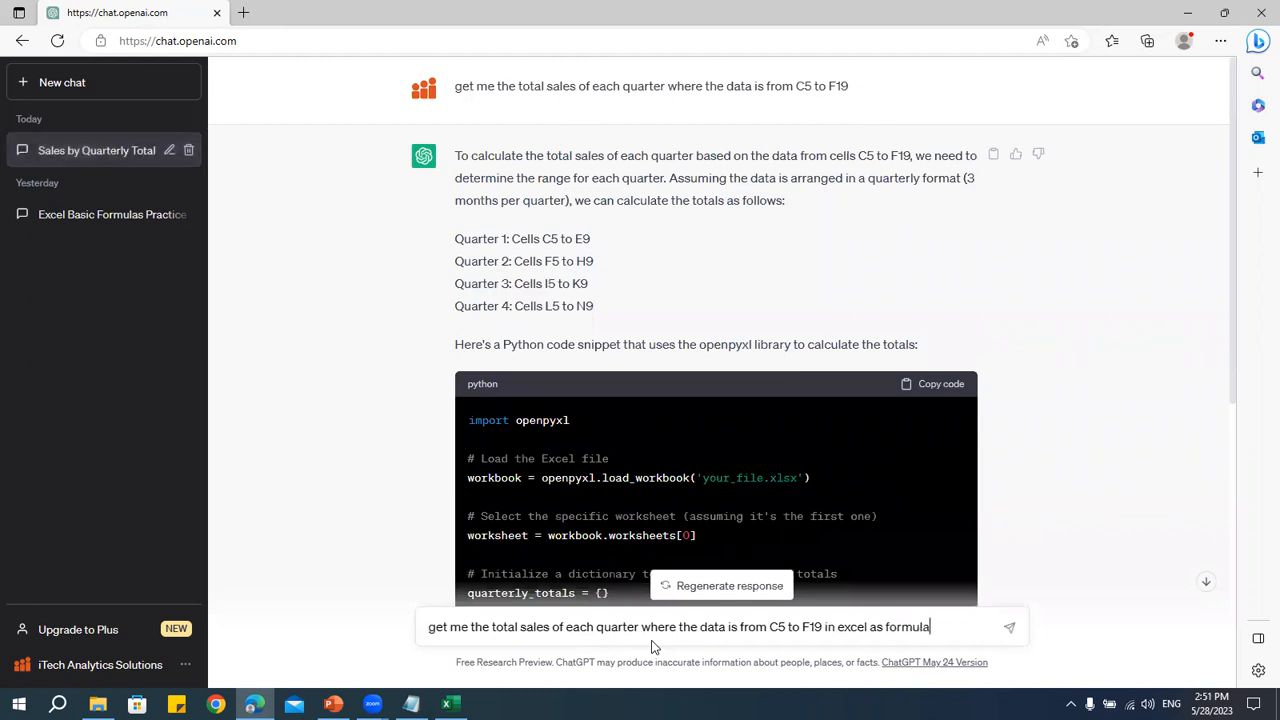
{"action": "key", "text": "Return"}
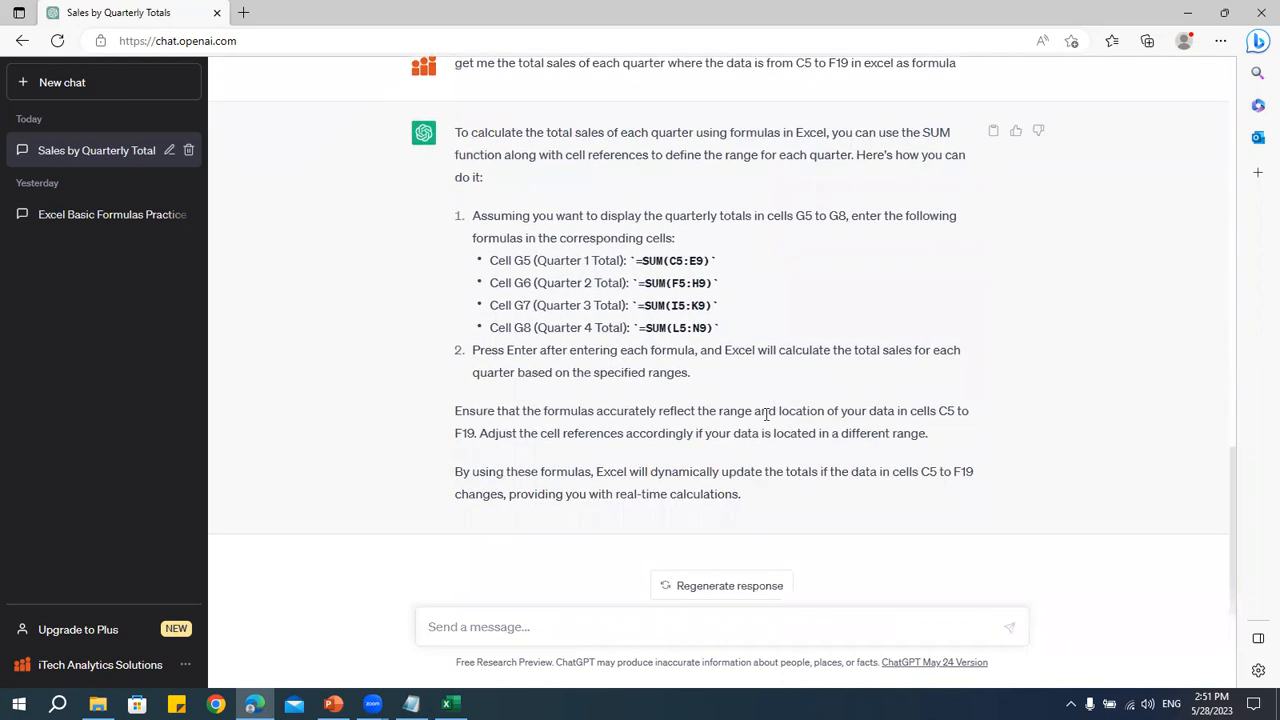
- Try ChatGPT's Quarter 1 SUM formula in cell C20 of the workbook with the range C5:C19, and clear the cell
{"action": "left_click_drag", "start_coordinate": [636, 260], "coordinate": [712, 262]}
{"action": "key", "text": "alt+Tab"}
{"action": "left_click", "coordinate": [264, 572]}
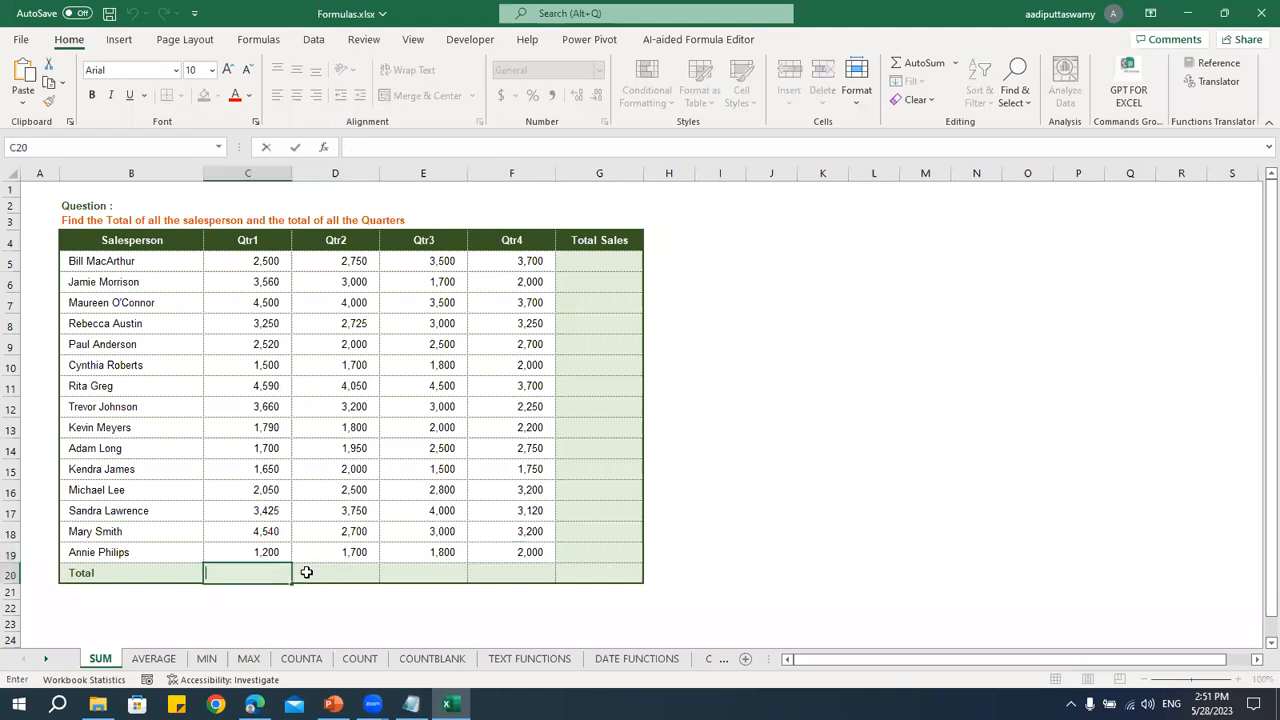
{"action": "key", "text": "ctrl+v"}
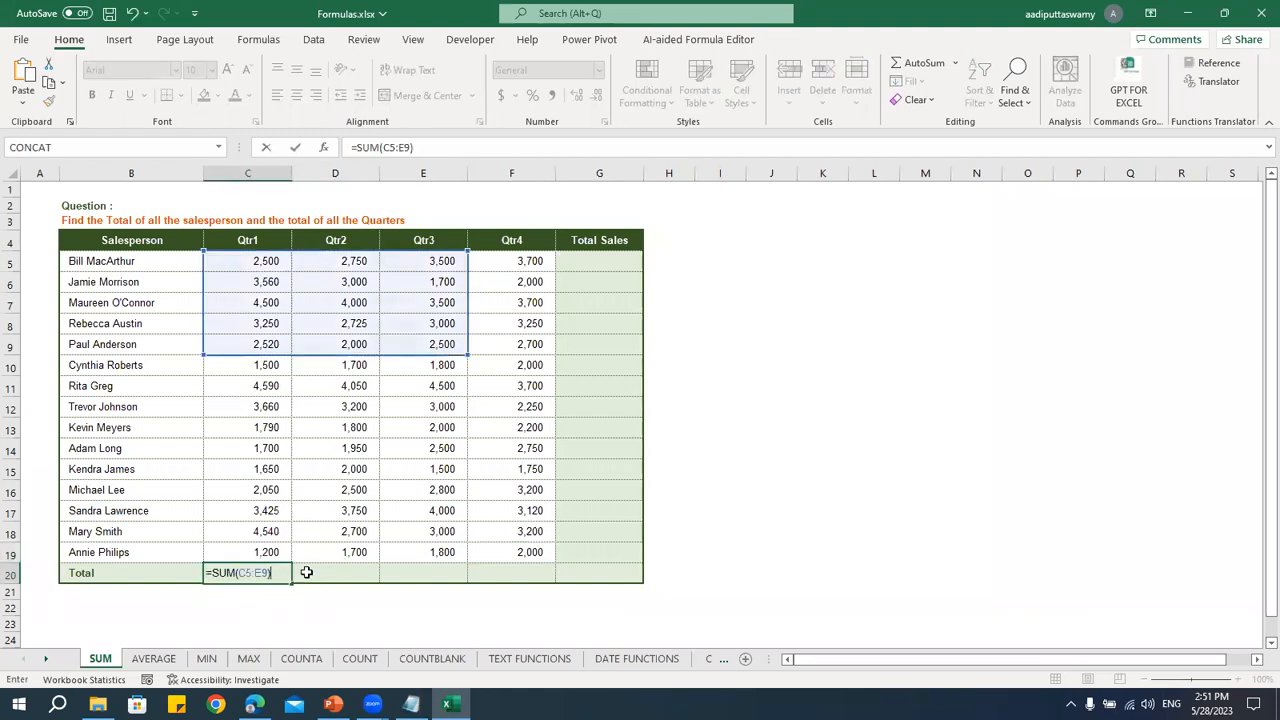
{"action": "left_click_drag", "start_coordinate": [471, 354], "coordinate": [294, 558]}
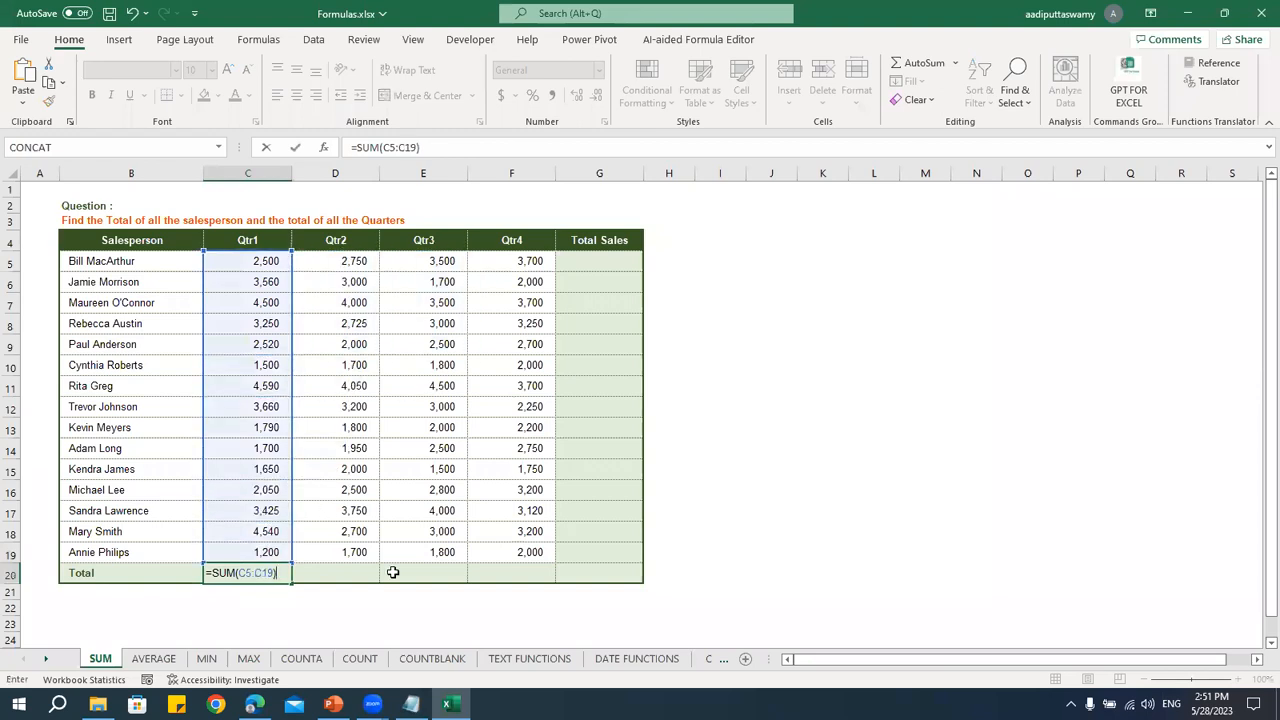
{"action": "key", "text": "Return"}
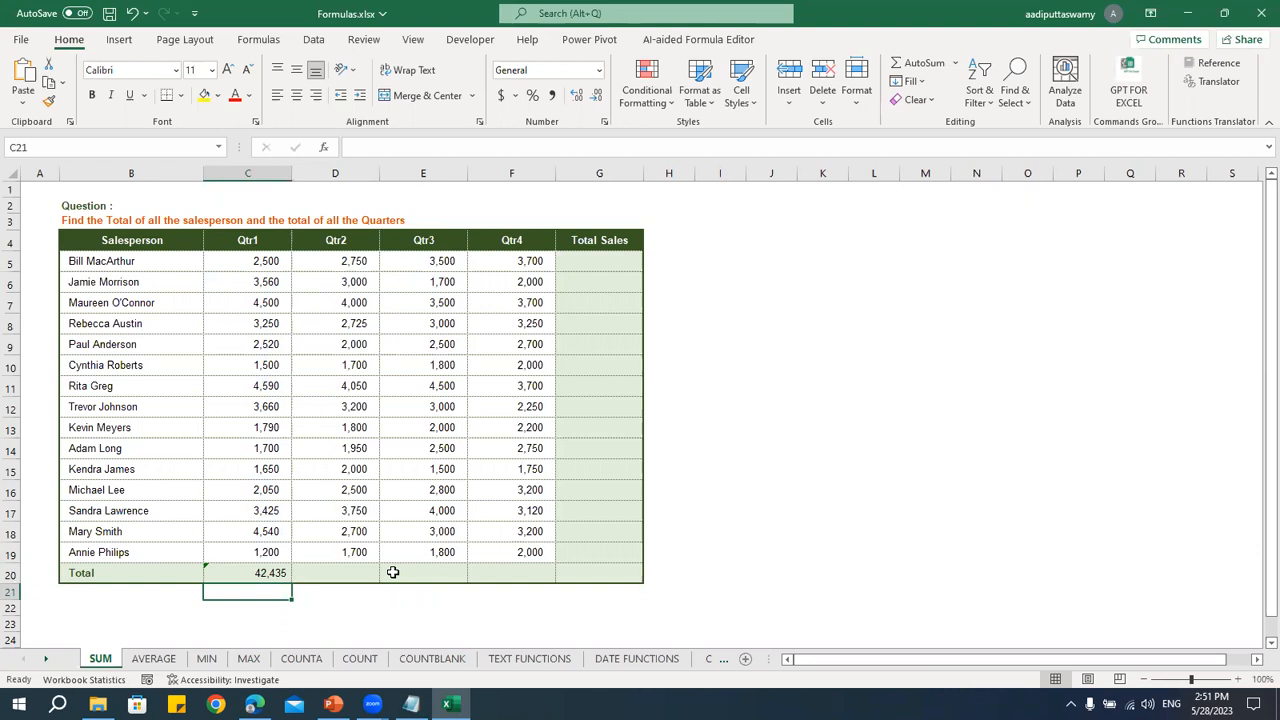
{"action": "key", "text": "Up"}
{"action": "key", "text": "Delete"}
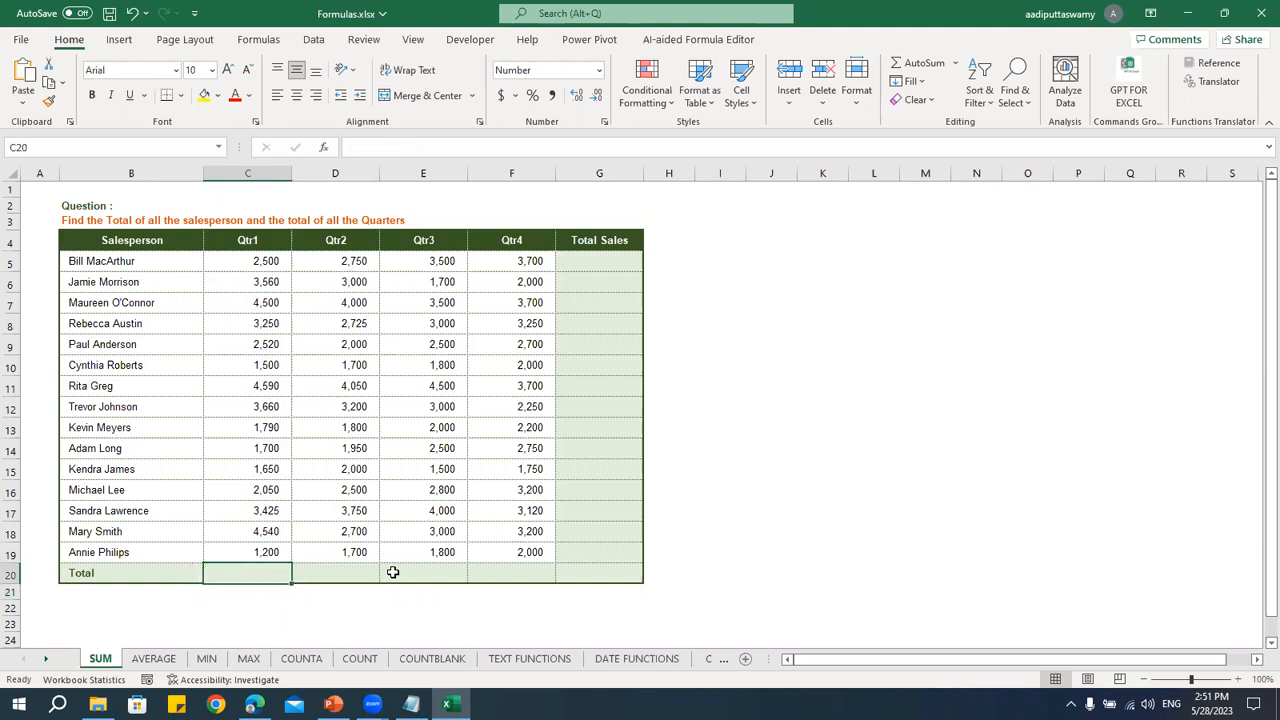
- Return to ChatGPT and examine the Python code in the answer to the first prompt
{"action": "key", "text": "alt+Tab"}
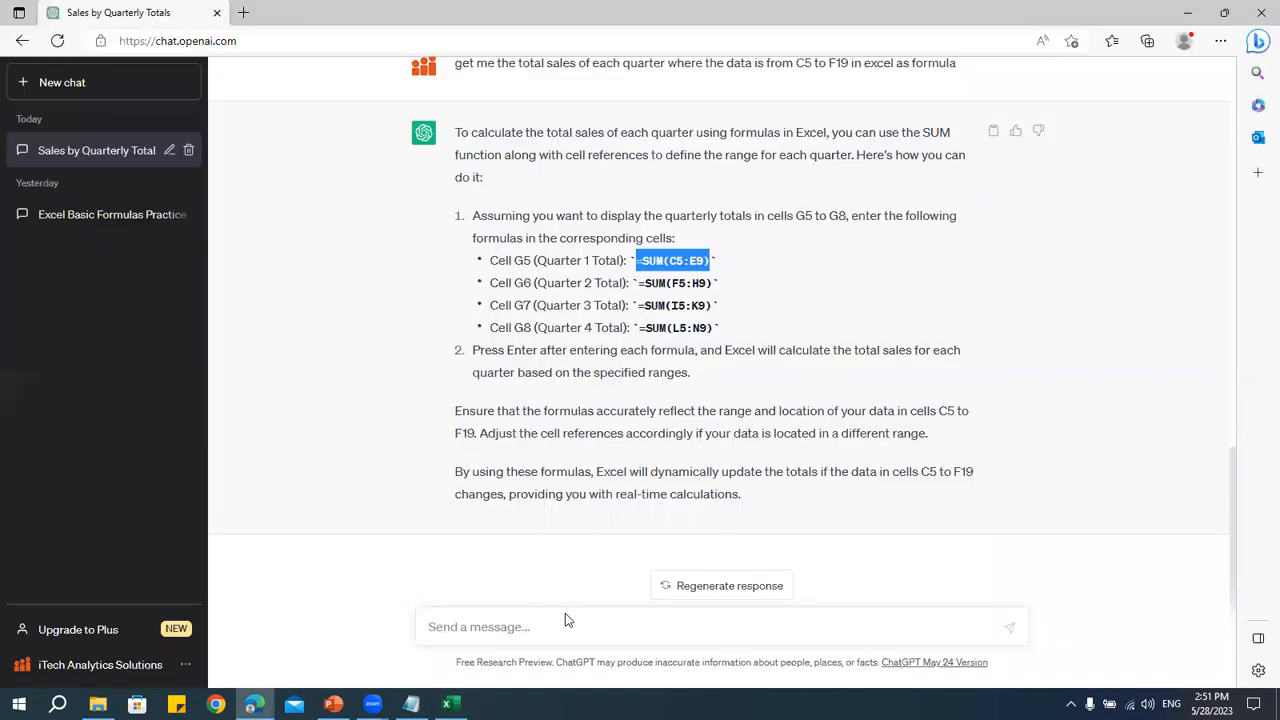
{"action": "scroll", "coordinate": [632, 428], "scroll_direction": "up", "scroll_amount": 3}
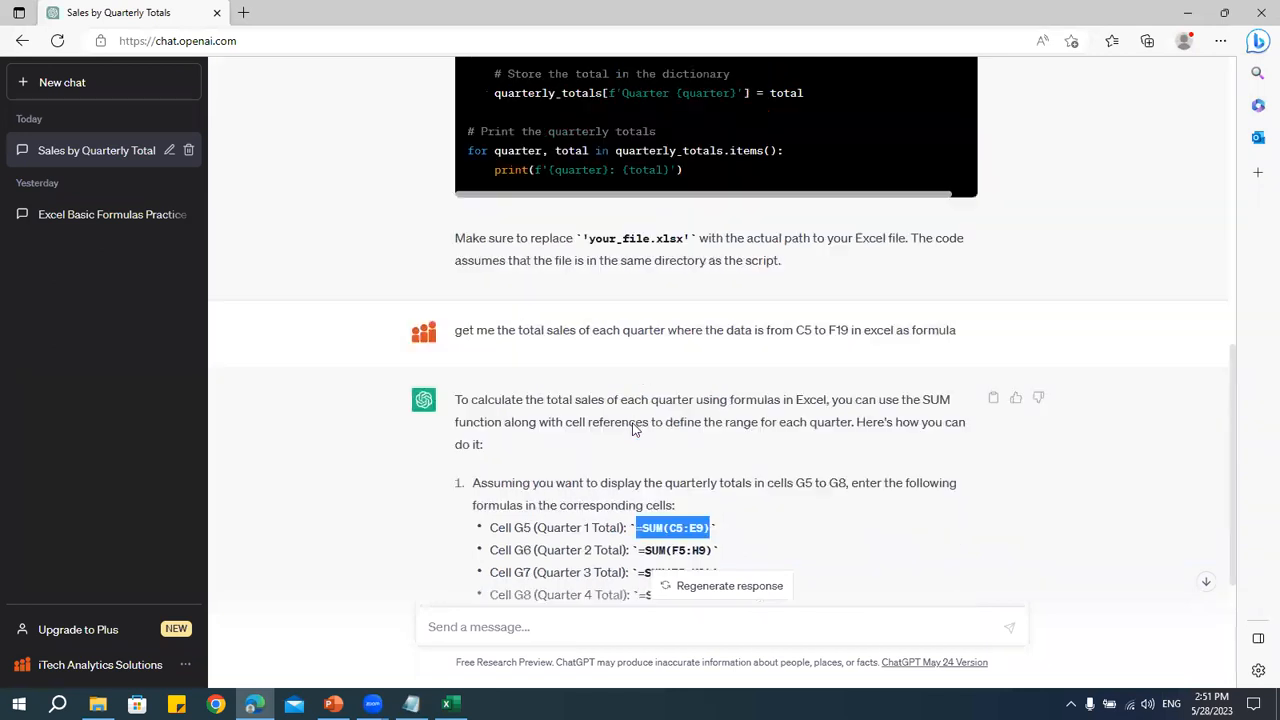
{"action": "scroll", "coordinate": [632, 428], "scroll_direction": "up", "scroll_amount": 7}
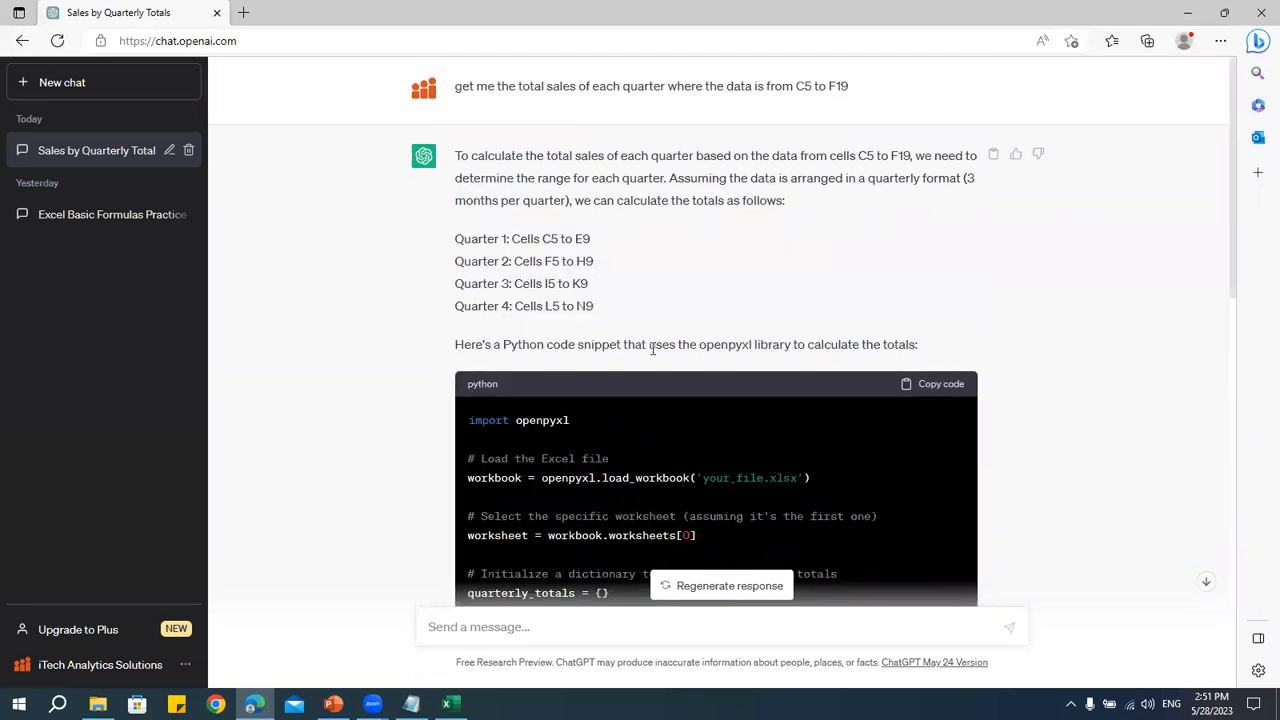
{"action": "scroll", "coordinate": [651, 349], "scroll_direction": "down", "scroll_amount": 2}
{"action": "left_click_drag", "start_coordinate": [470, 231], "coordinate": [836, 407]}
{"action": "scroll", "coordinate": [836, 407], "scroll_direction": "down", "scroll_amount": 3}
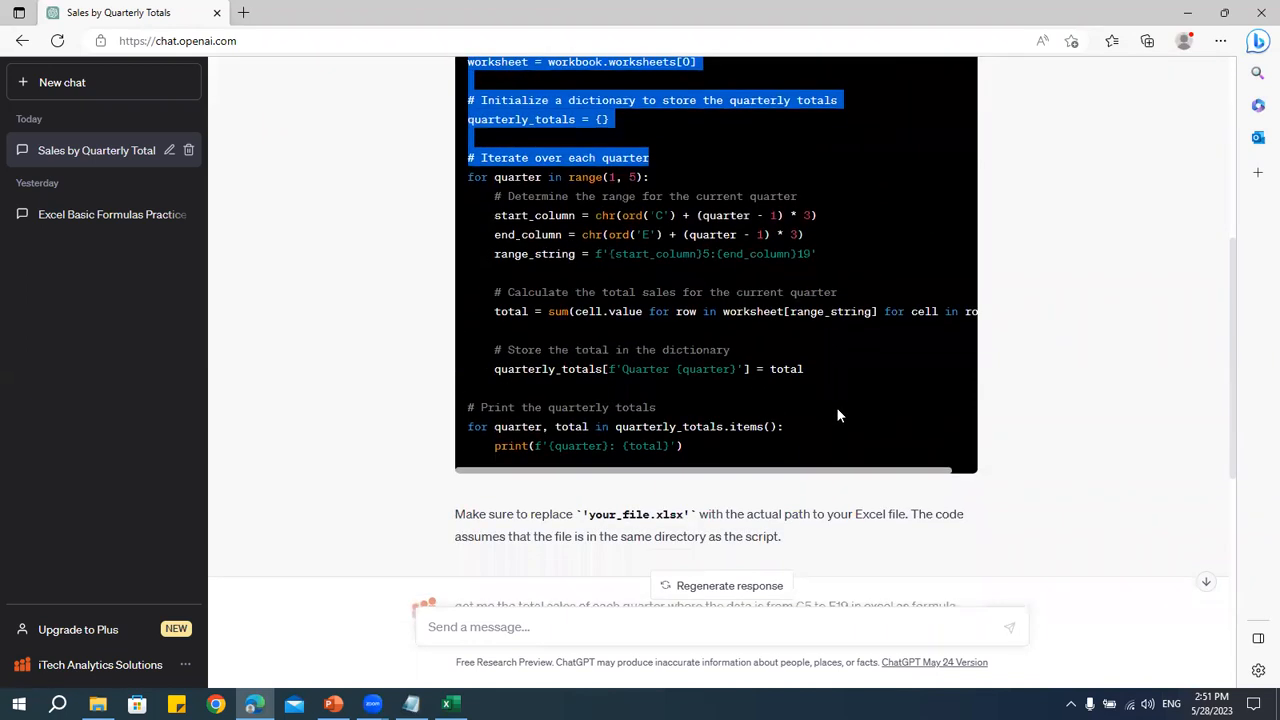
- Read through the Python snippet in the first answer, from the openpyxl import to the printed quarterly totals
{"action": "left_click", "coordinate": [789, 312]}
{"action": "scroll", "coordinate": [694, 383], "scroll_direction": "up", "scroll_amount": 2}
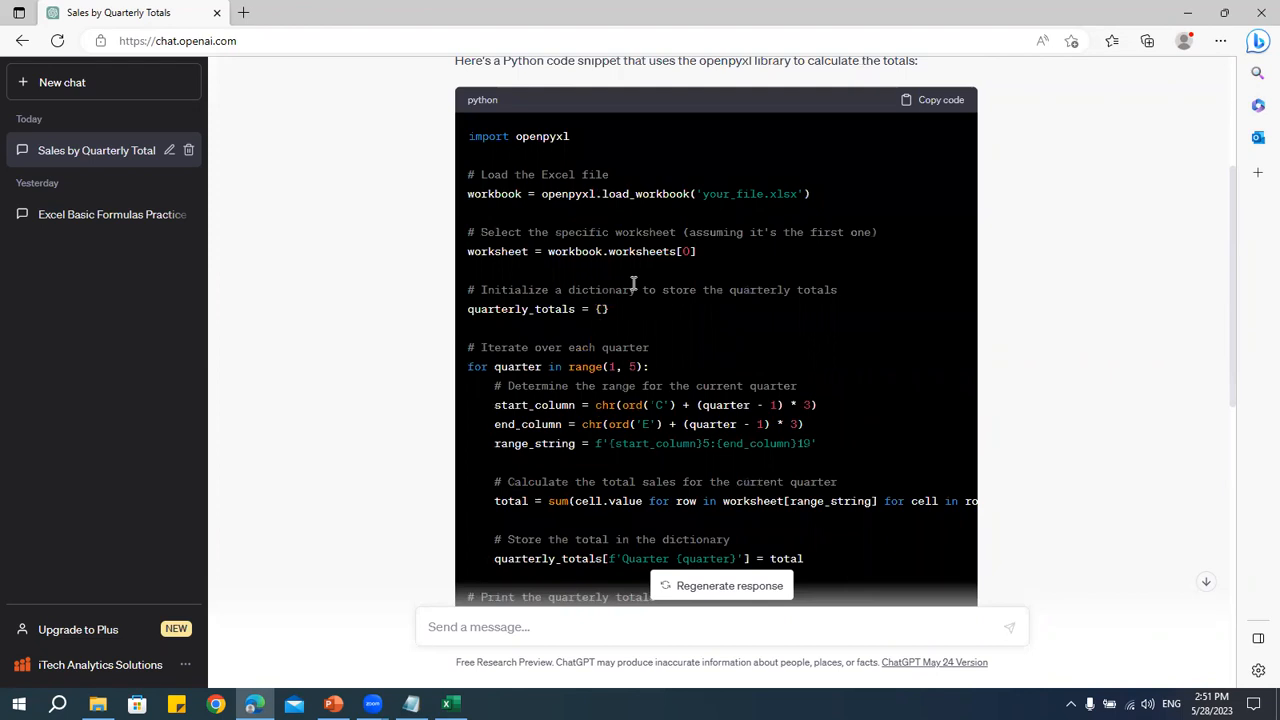
{"action": "scroll", "coordinate": [633, 283], "scroll_direction": "up", "scroll_amount": 1}
{"action": "double_click", "coordinate": [540, 231]}
{"action": "left_click", "coordinate": [636, 391]}
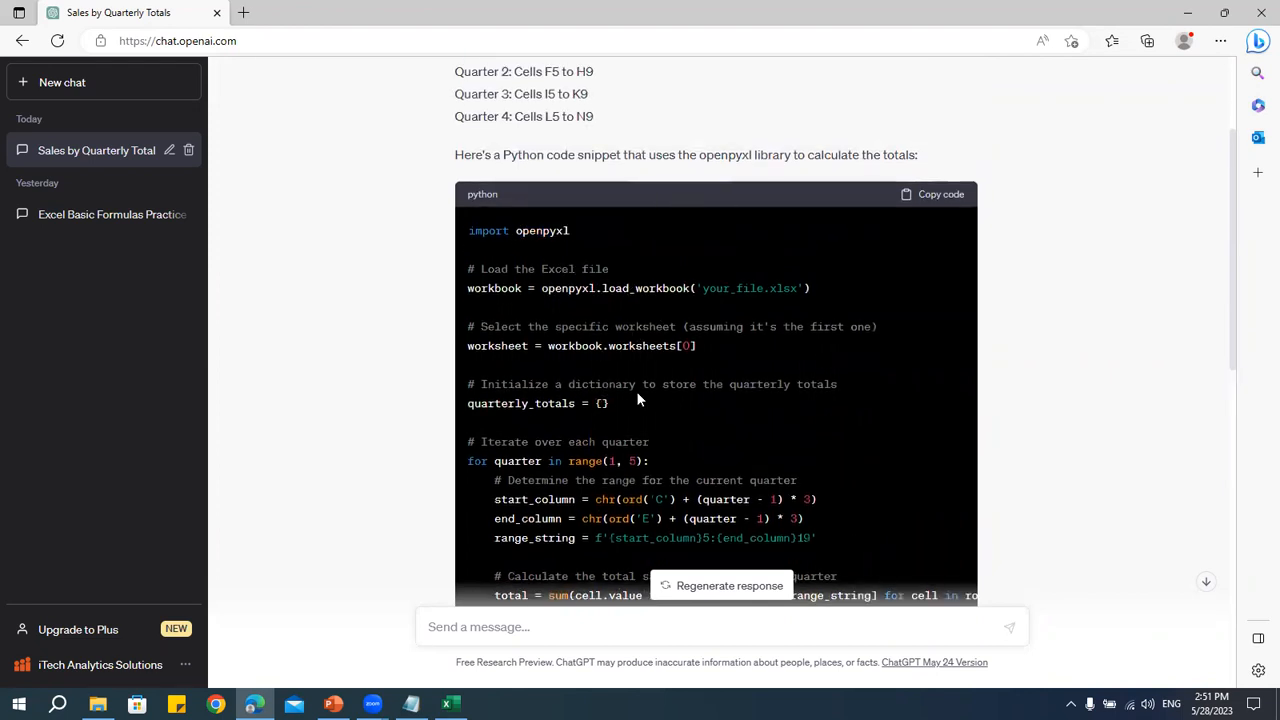
{"action": "scroll", "coordinate": [641, 389], "scroll_direction": "down", "scroll_amount": 4}
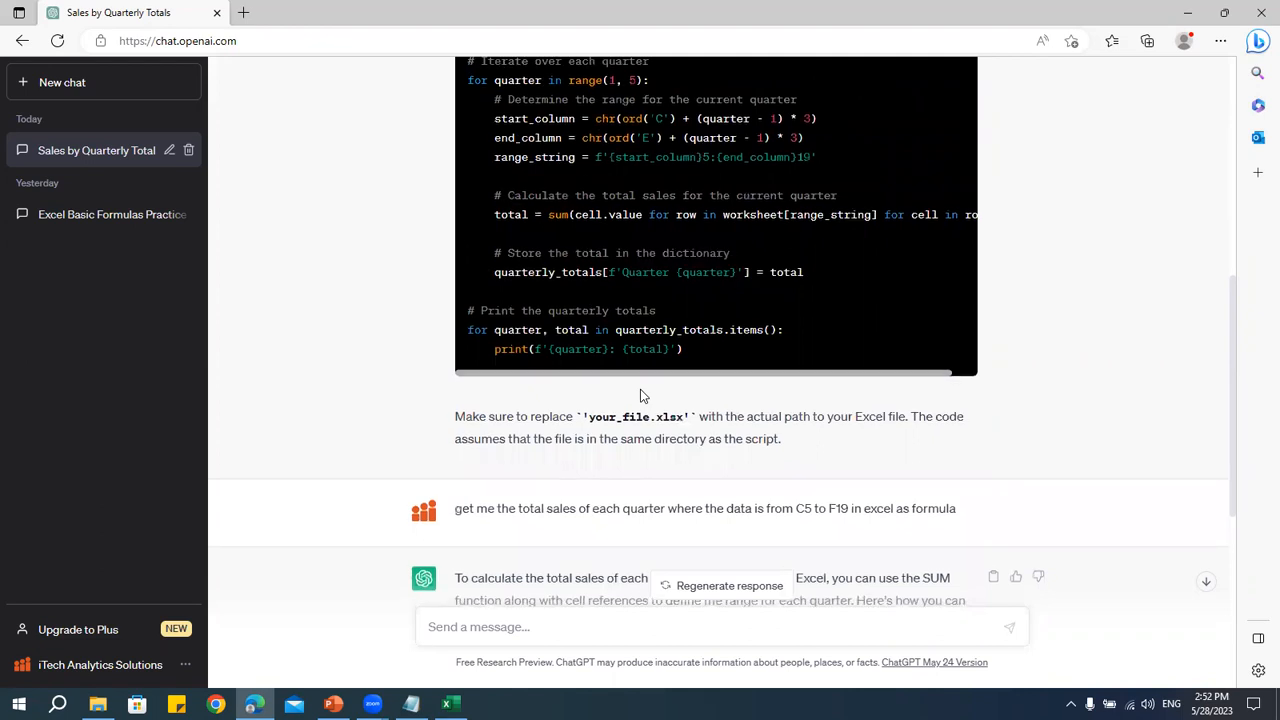
- Compare the "in excel as formula" prompt and its suggested SUM formulas with the quarterly sales figures in the workbook
{"action": "scroll", "coordinate": [640, 396], "scroll_direction": "down", "scroll_amount": 4}
{"action": "scroll", "coordinate": [877, 341], "scroll_direction": "up", "scroll_amount": 2}
{"action": "left_click_drag", "start_coordinate": [864, 321], "coordinate": [958, 322]}
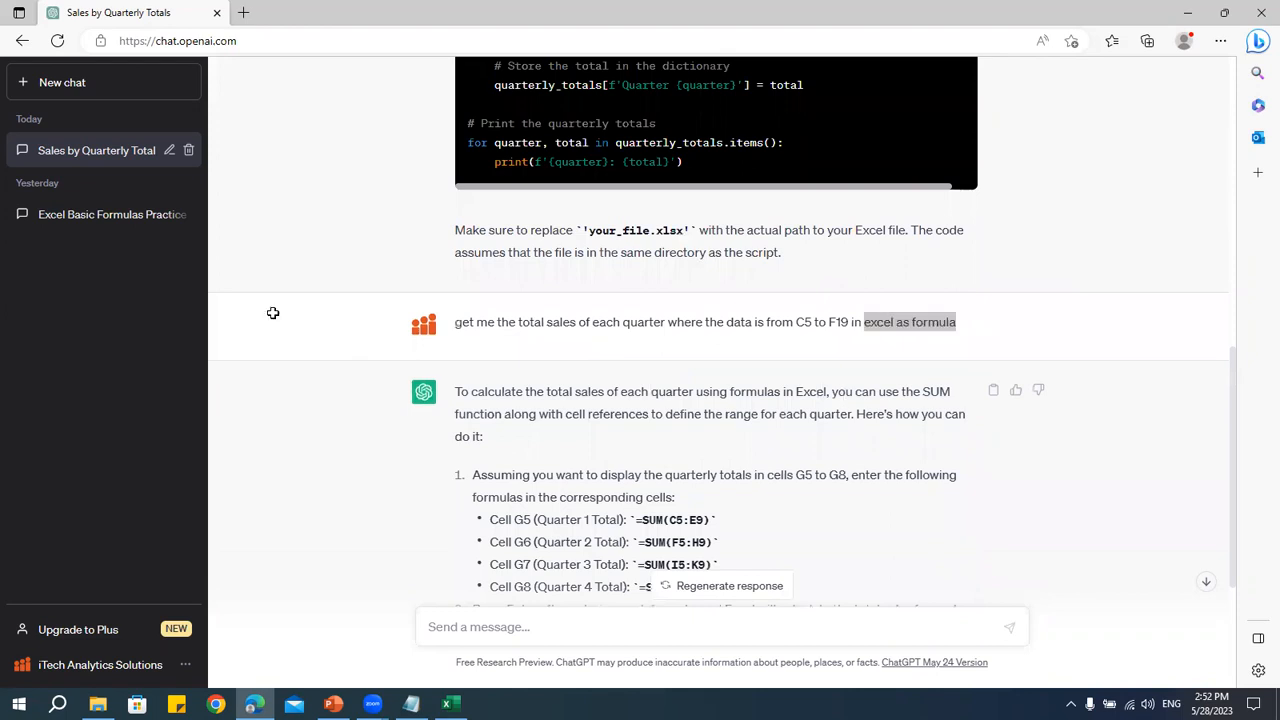
{"action": "key", "text": "alt+Tab"}
{"action": "left_click_drag", "start_coordinate": [255, 261], "coordinate": [529, 533]}
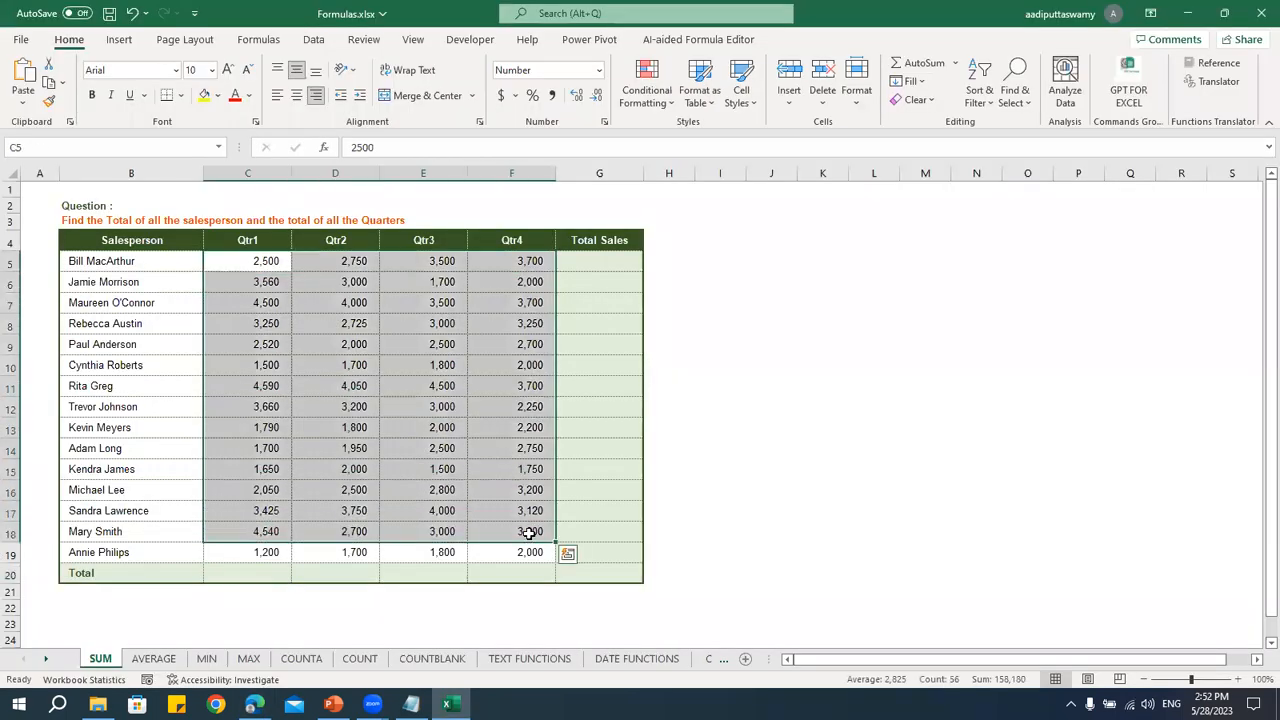
{"action": "key", "text": "alt+Tab"}
{"action": "scroll", "coordinate": [727, 419], "scroll_direction": "down", "scroll_amount": 2}
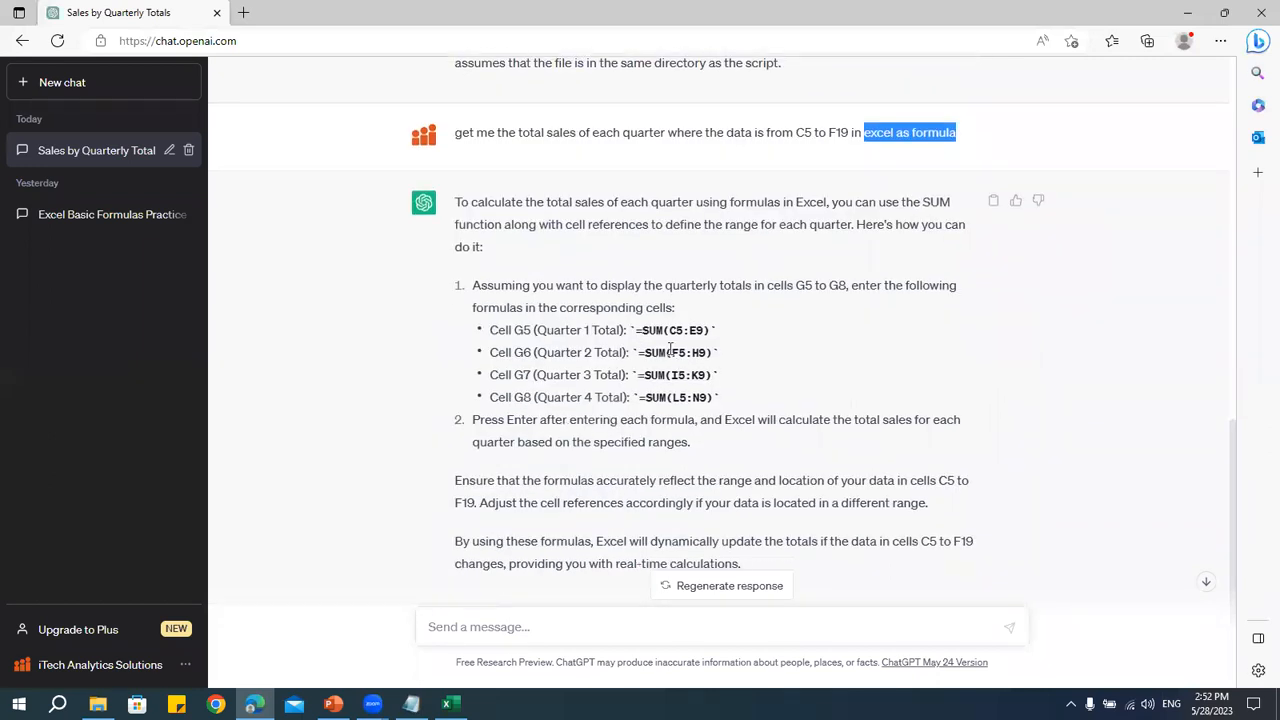
{"action": "scroll", "coordinate": [679, 365], "scroll_direction": "down", "scroll_amount": 1}
- Write a new ChatGPT message: "get the total sales for qtr1 which is in cell C5 to C19. need the total in cell c20"
{"action": "left_click", "coordinate": [571, 630]}
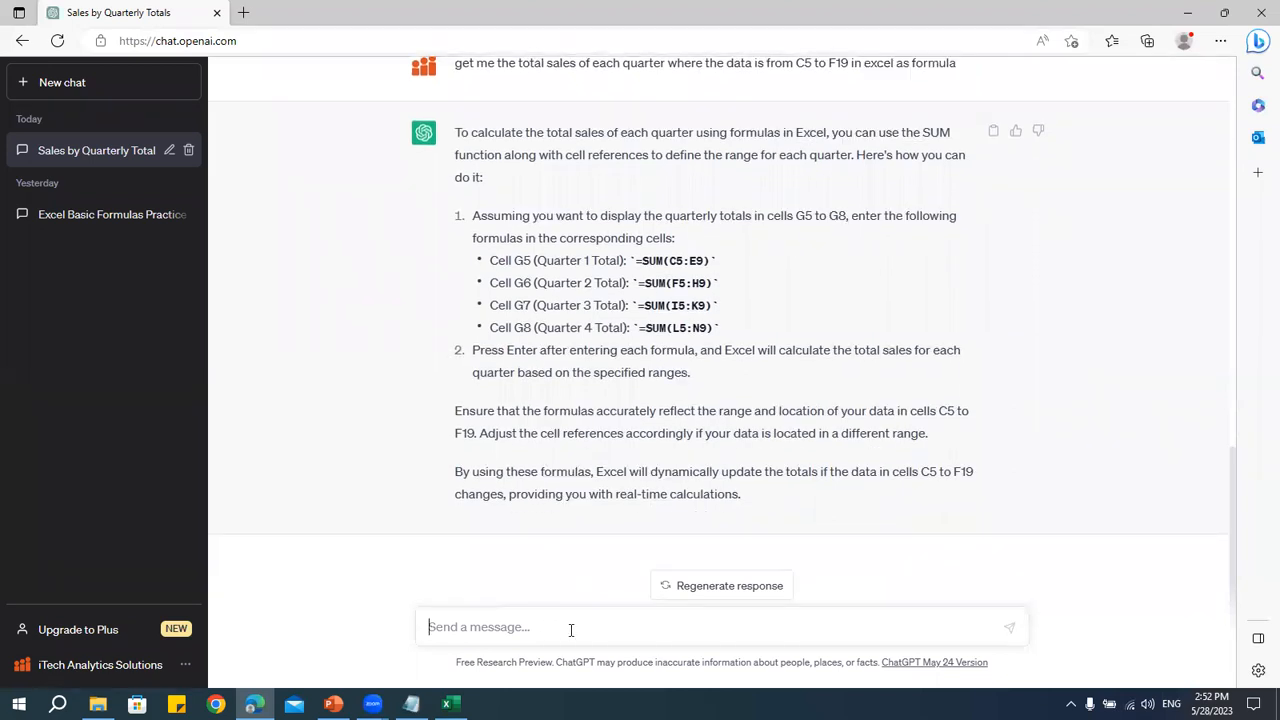
{"action": "type", "text": "get the total sal"}
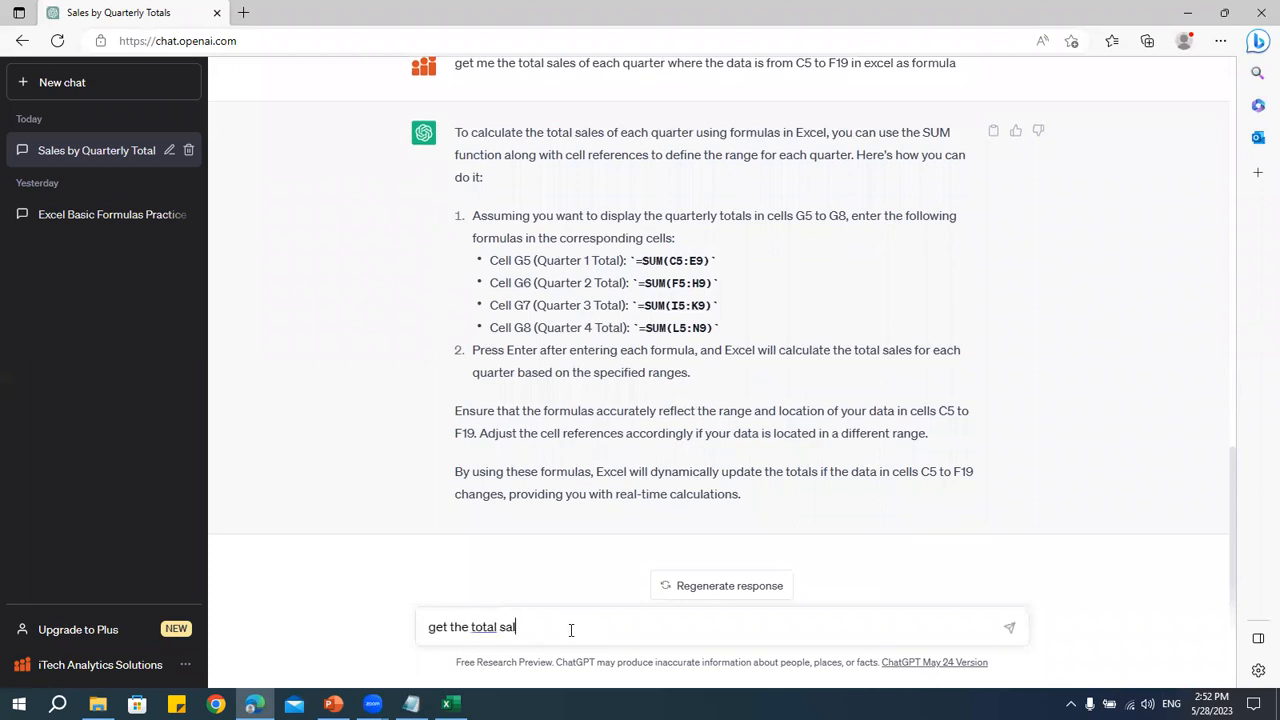
{"action": "type", "text": "es for"}
{"action": "type", "text": " qtr which"}
{"action": "type", "text": " in "}
{"action": "type", "text": "s in "}
{"action": "type", "text": "cell C"}
{"action": "type", "text": "5 to "}
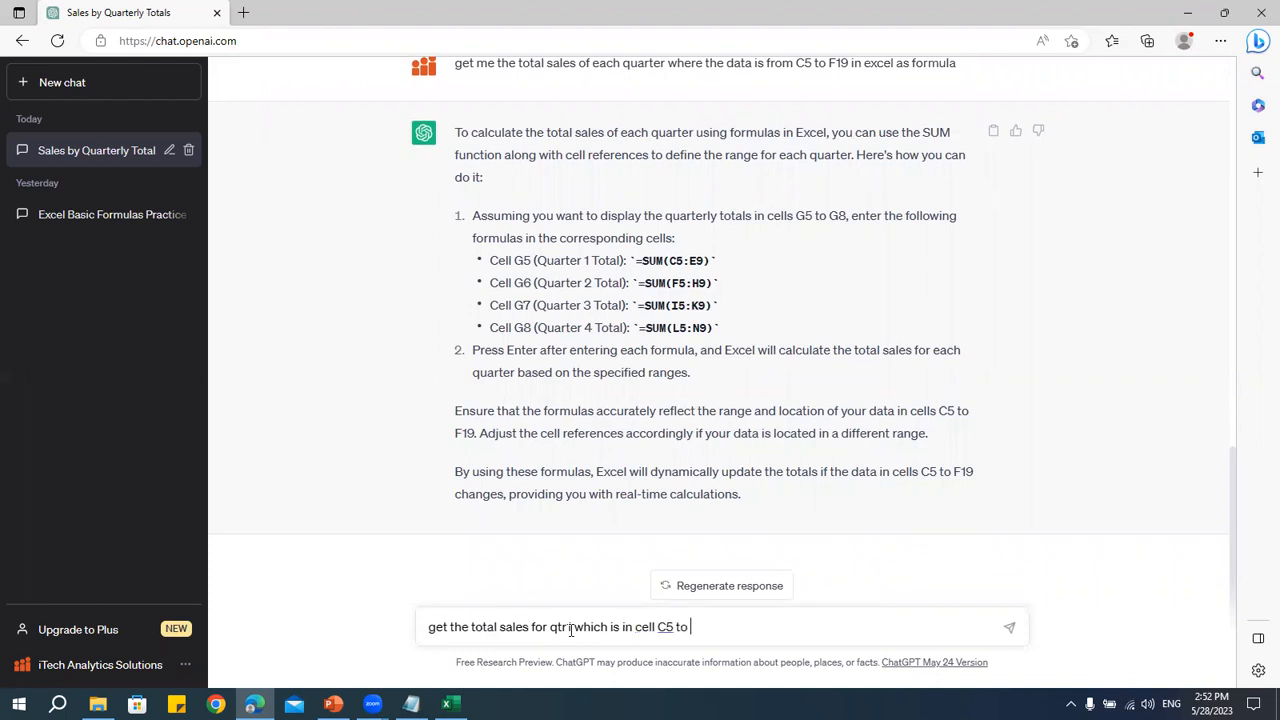
{"action": "type", "text": "C19. need tht"}
{"action": "key", "text": "BackSpace"}
{"action": "key", "text": "BackSpace"}
{"action": "key", "text": "BackSpace"}
{"action": "type", "text": "he total "}
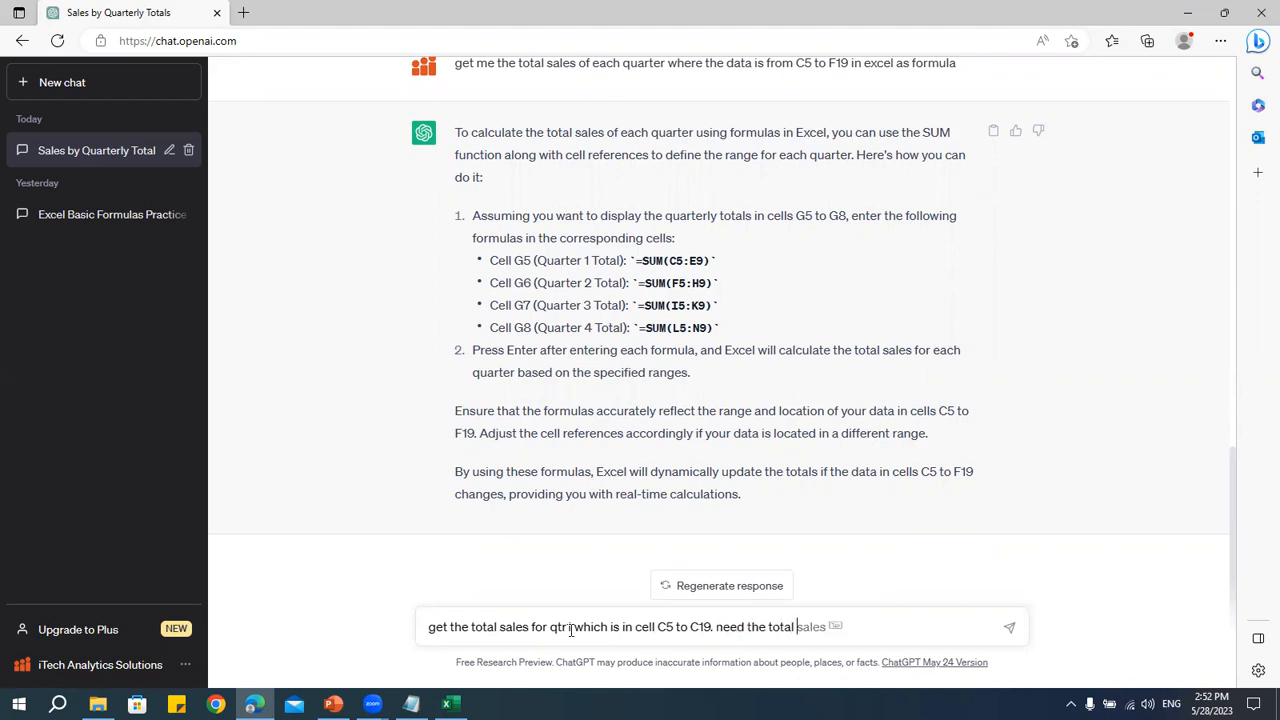
{"action": "type", "text": "in ce"}
{"action": "type", "text": "ll c20"}
- End the message with "write an excel formula" and send it
{"action": "type", "text": "write and excel"}
{"action": "key", "text": "BackSpace"}
{"action": "key", "text": "BackSpace"}
{"action": "key", "text": "BackSpace"}
{"action": "key", "text": "BackSpace"}
{"action": "key", "text": "BackSpace"}
{"action": "key", "text": "BackSpace"}
{"action": "key", "text": "BackSpace"}
{"action": "type", "text": "excel formula"}
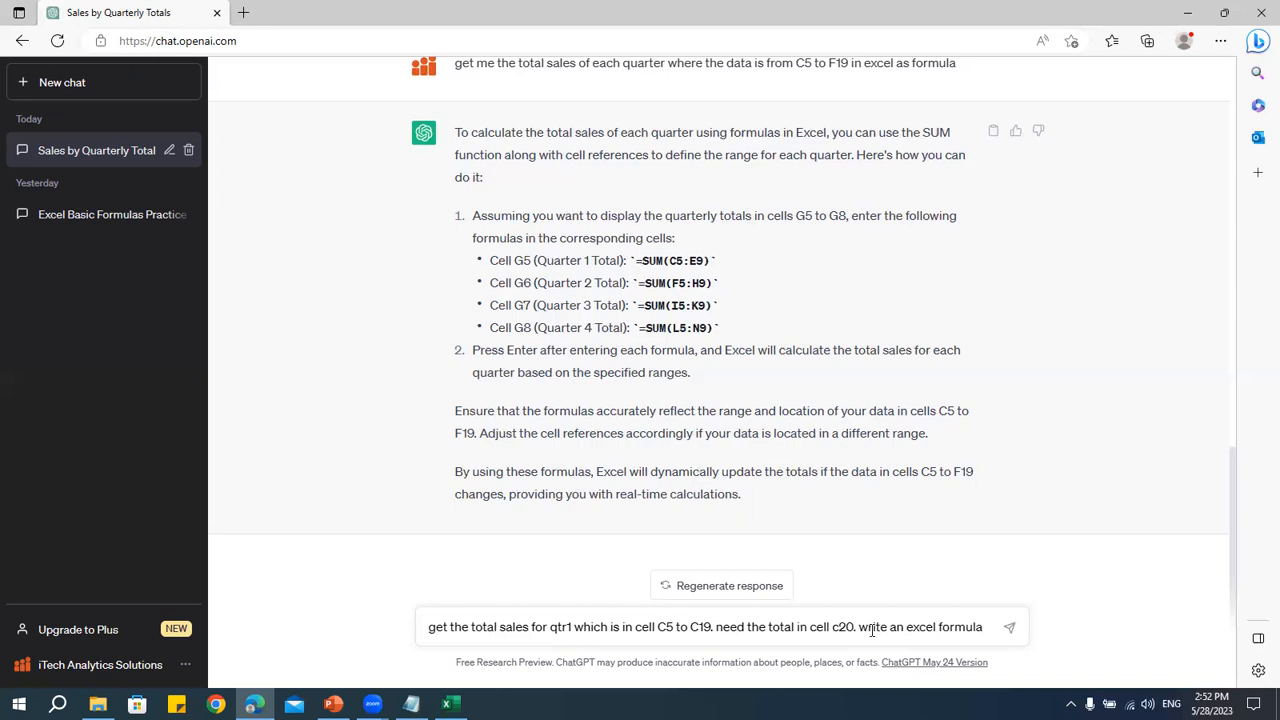
{"action": "key", "text": "Return"}
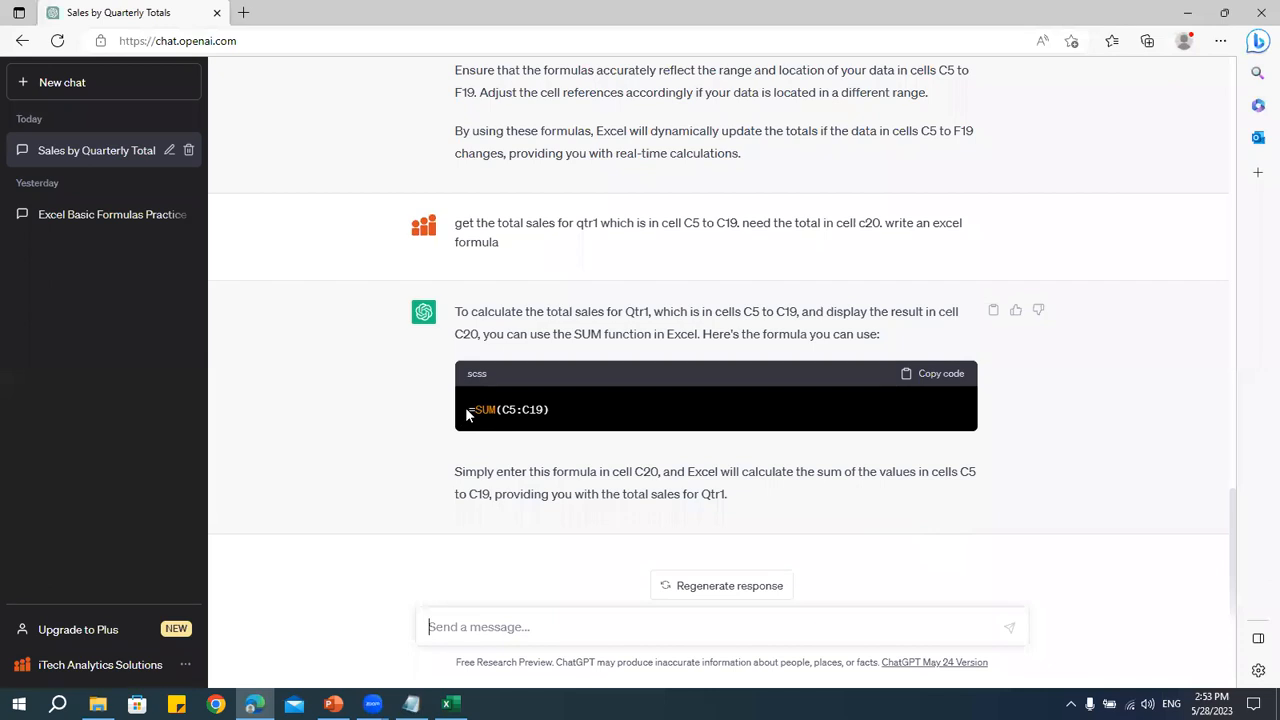
- Copy ChatGPT's formula =SUM(C5:C19) into cell C20 of the Excel workbook and fill it across to F20
{"action": "left_click_drag", "start_coordinate": [470, 409], "coordinate": [582, 411]}
{"action": "key", "text": "ctrl+c"}
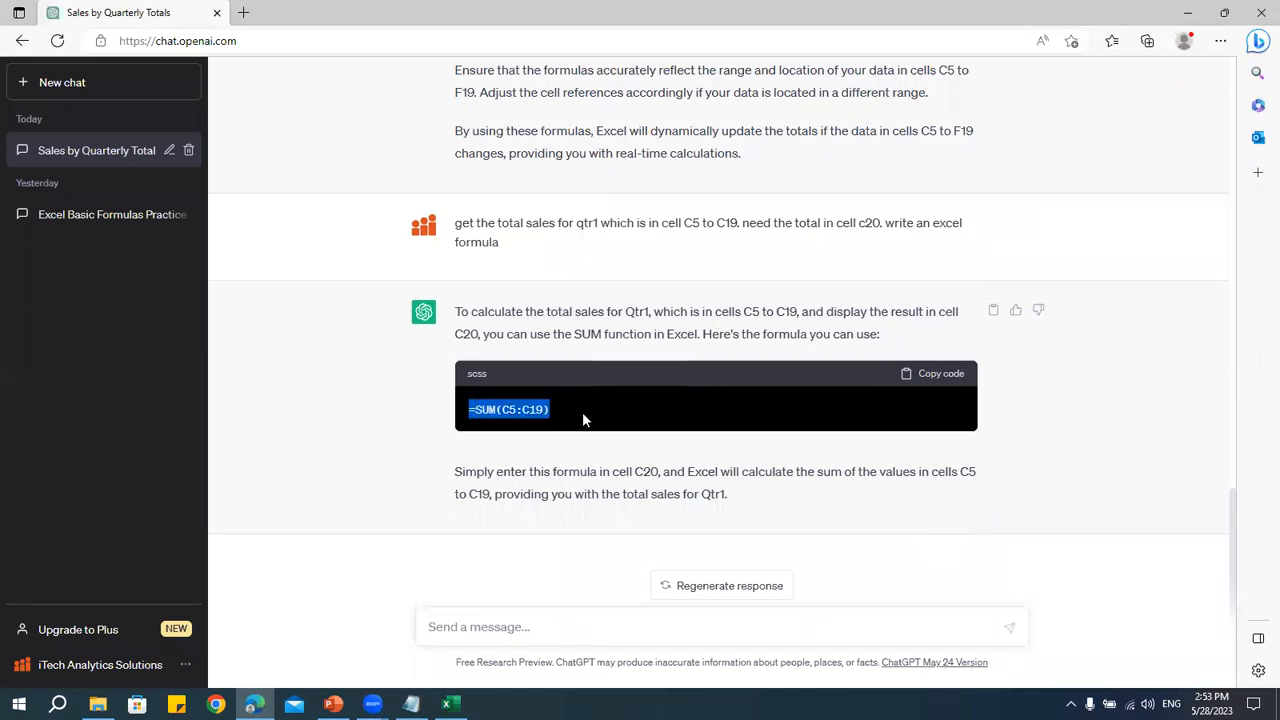
{"action": "key", "text": "alt+Tab"}
{"action": "left_click", "coordinate": [235, 573]}
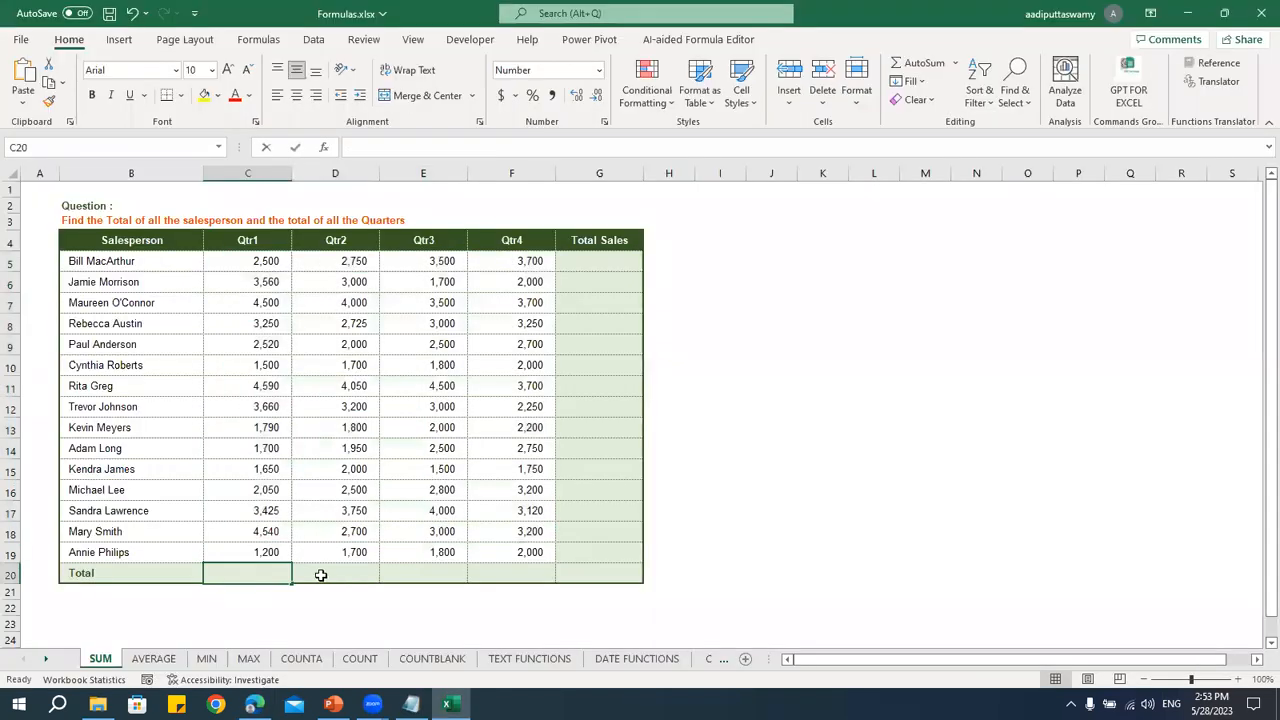
{"action": "key", "text": "ctrl+v"}
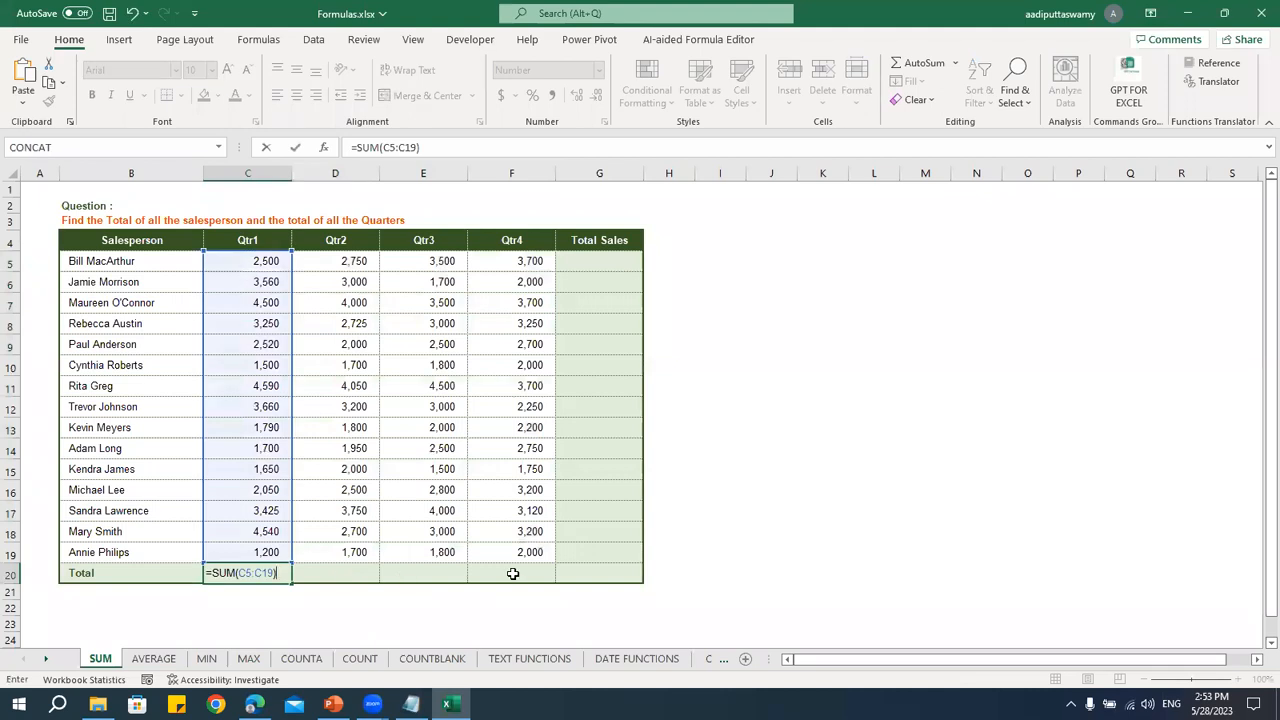
{"action": "key", "text": "Return"}
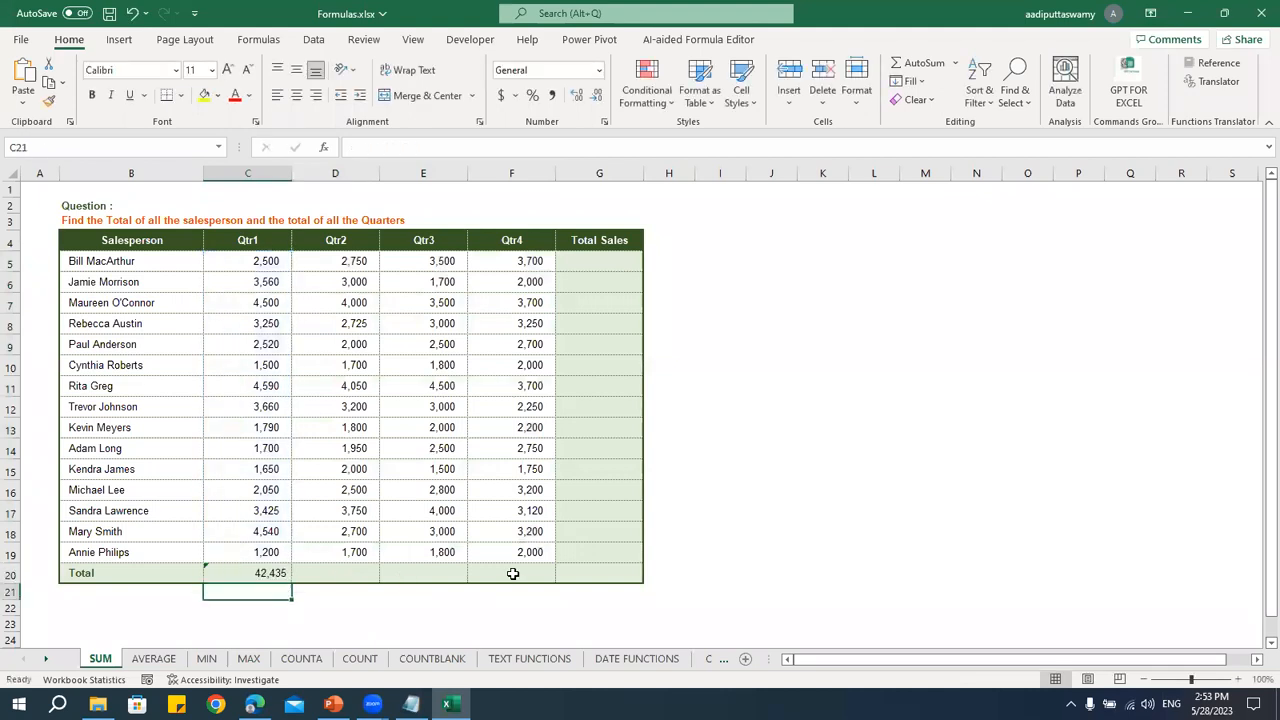
{"action": "left_click", "coordinate": [265, 571]}
{"action": "left_click_drag", "start_coordinate": [292, 583], "coordinate": [542, 585]}
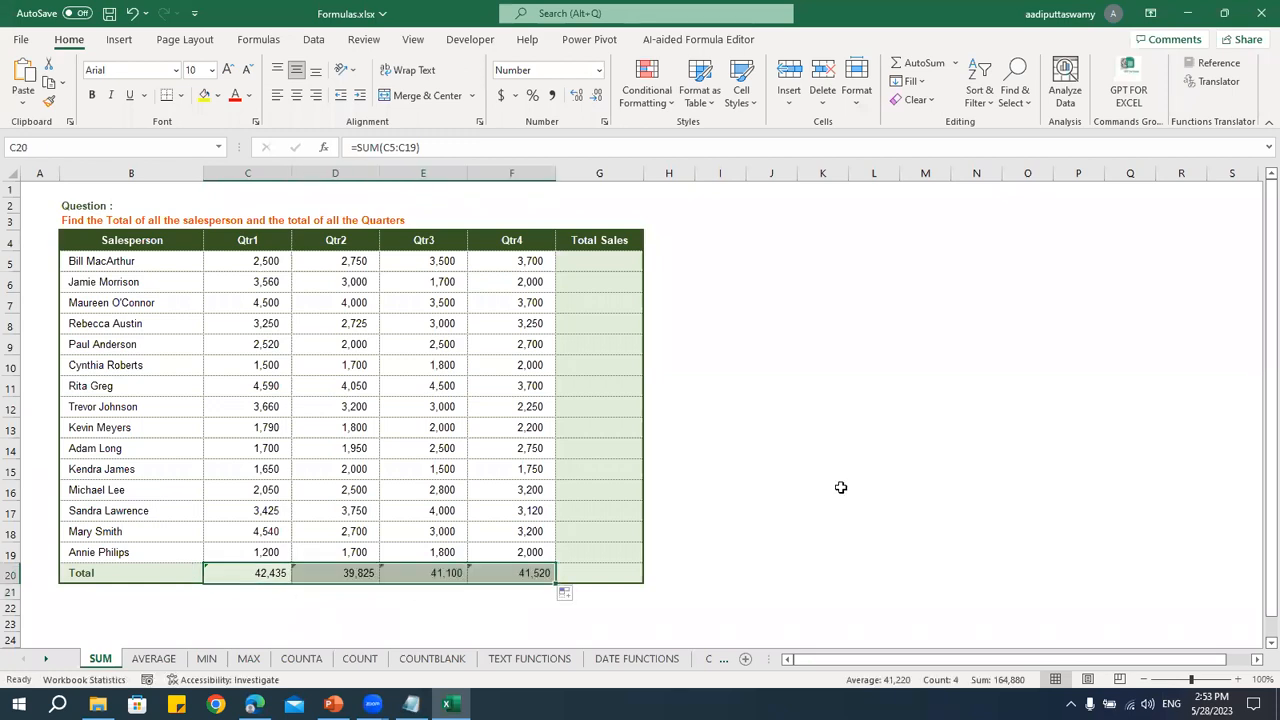
- Switch back to ChatGPT and review the first two prompts together with the answers they produced
{"action": "key", "text": "alt+Tab"}
{"action": "scroll", "coordinate": [726, 386], "scroll_direction": "up", "scroll_amount": 10}
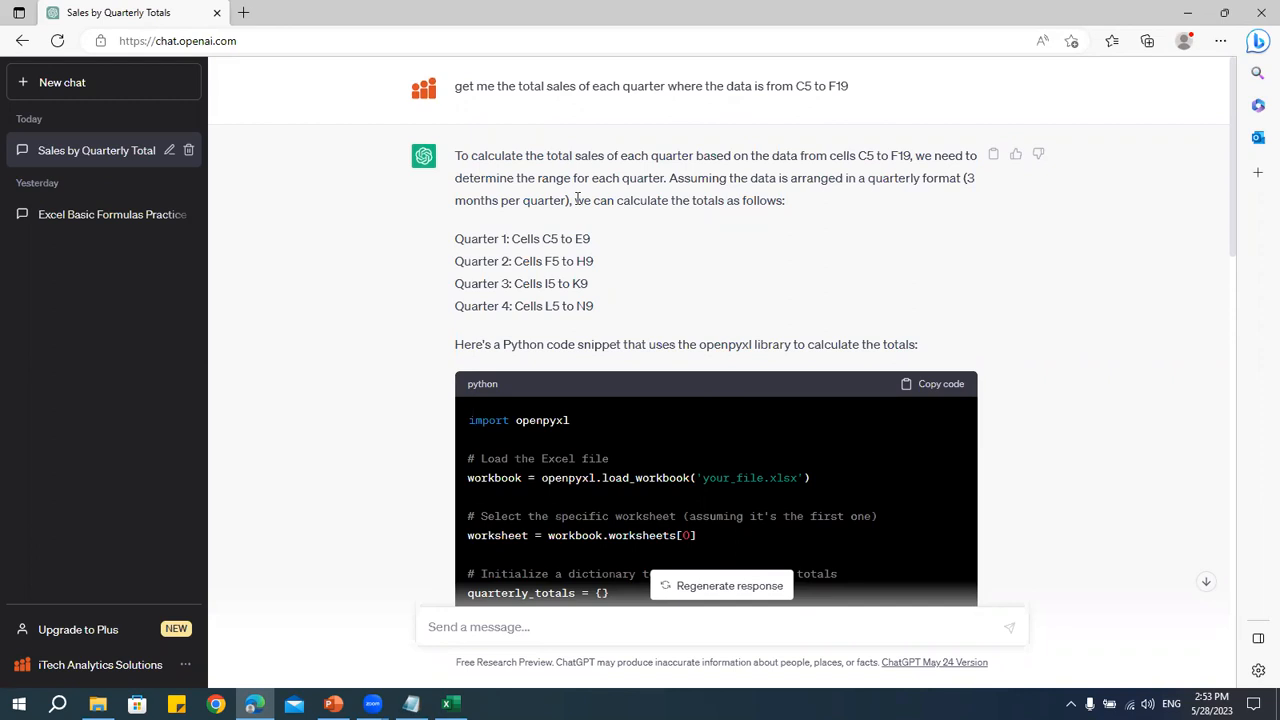
{"action": "left_click_drag", "start_coordinate": [457, 87], "coordinate": [517, 90]}
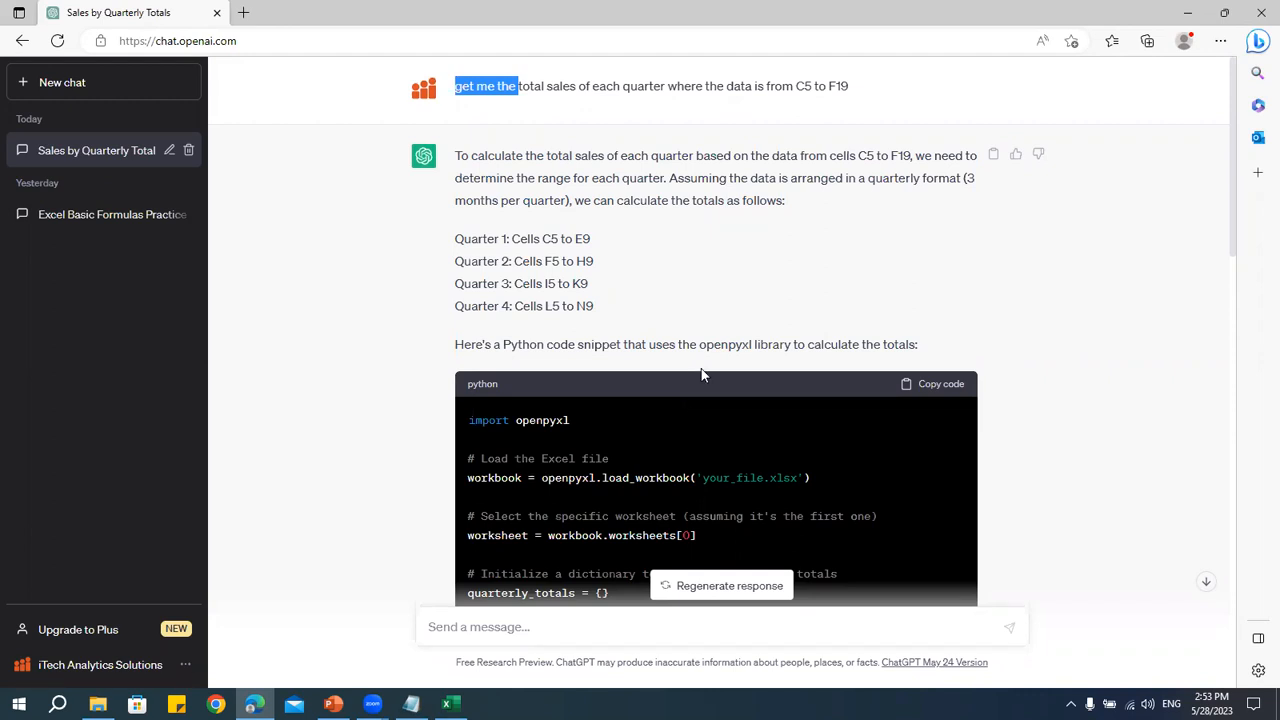
{"action": "left_click", "coordinate": [624, 96]}
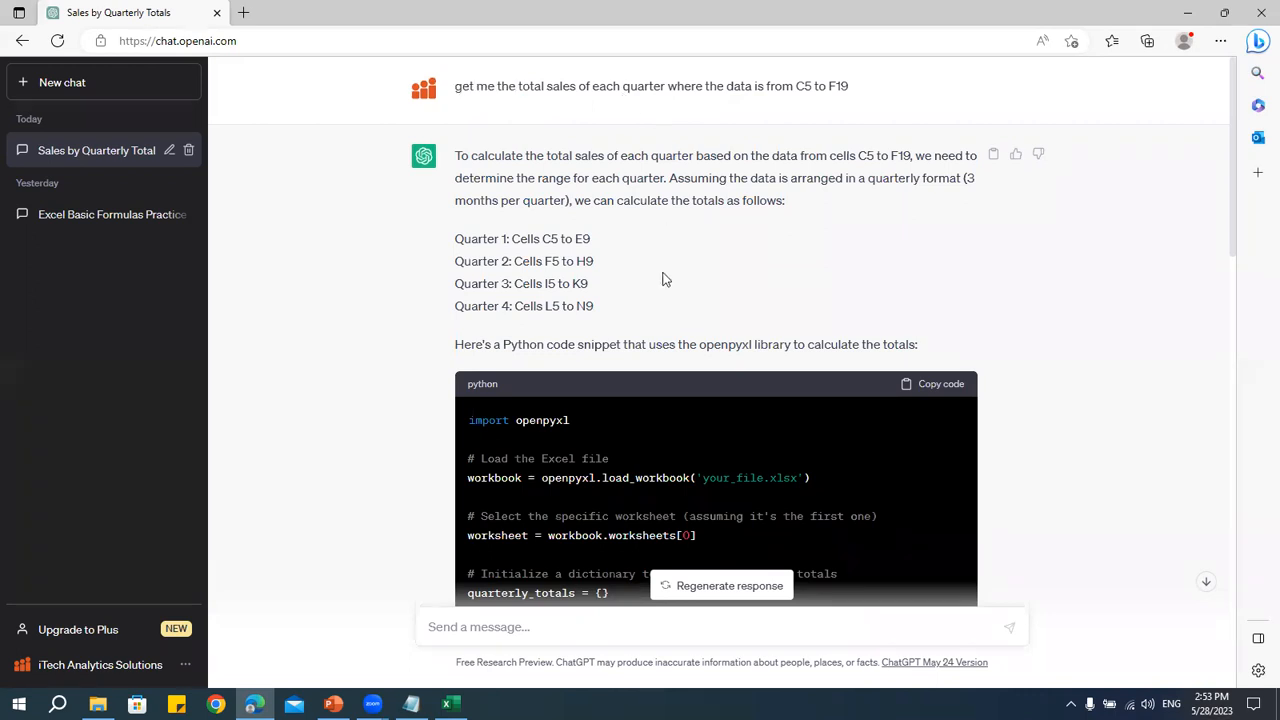
{"action": "scroll", "coordinate": [658, 349], "scroll_direction": "down", "scroll_amount": 9}
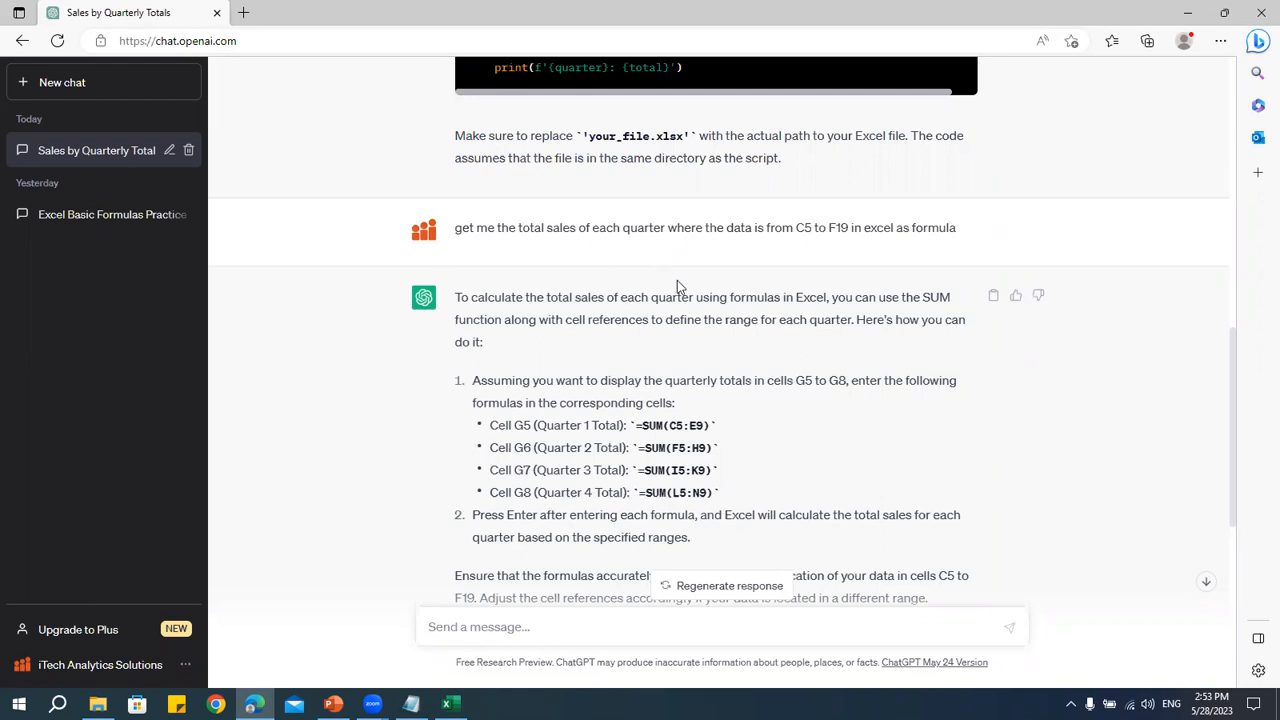
{"action": "scroll", "coordinate": [677, 413], "scroll_direction": "down", "scroll_amount": 3}
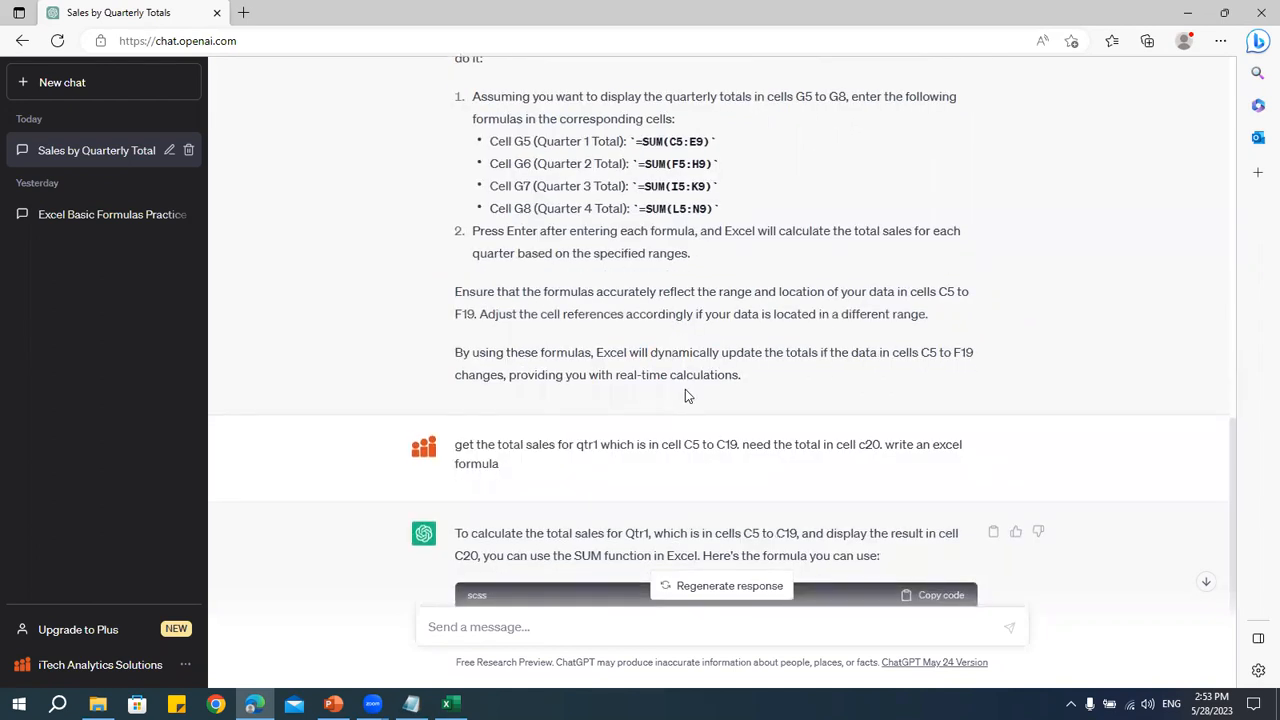
{"action": "scroll", "coordinate": [613, 280], "scroll_direction": "up", "scroll_amount": 1}
{"action": "scroll", "coordinate": [685, 400], "scroll_direction": "down", "scroll_amount": 3}
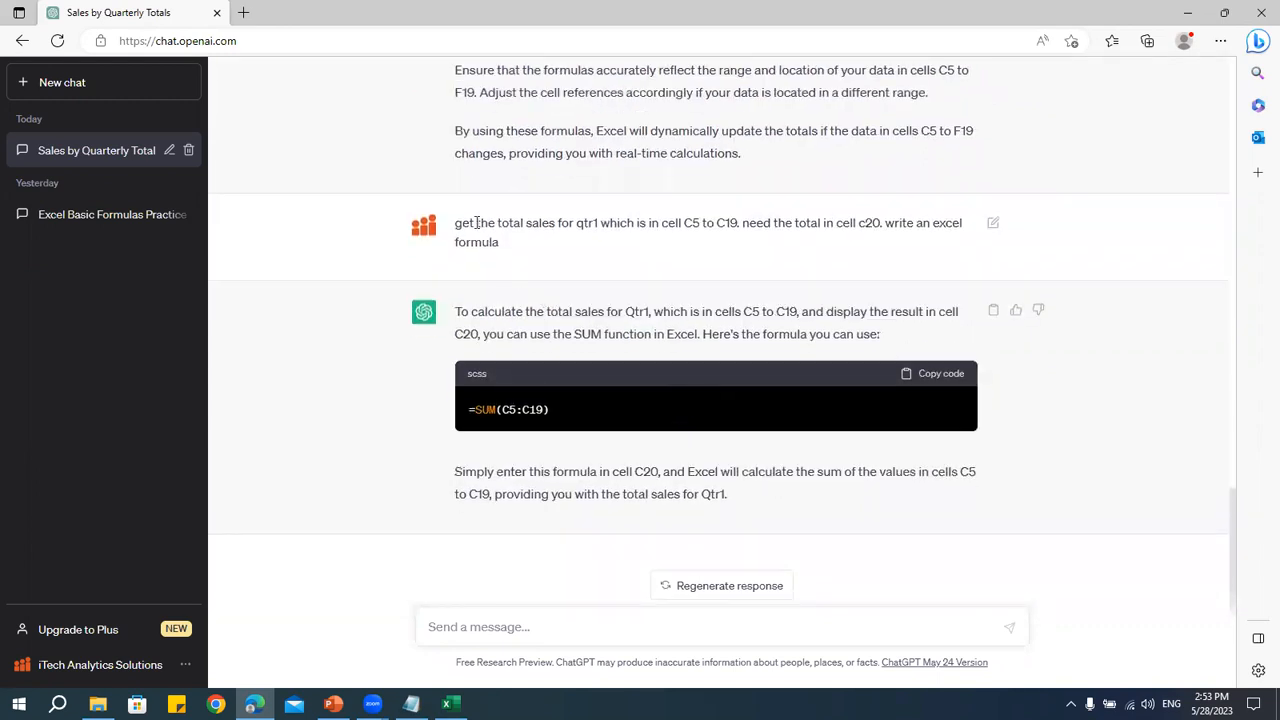
- Compare the wording of the qtr1 prompt, especially "write an excel formula", with the first prompt in the conversation
{"action": "left_click_drag", "start_coordinate": [463, 223], "coordinate": [549, 256]}
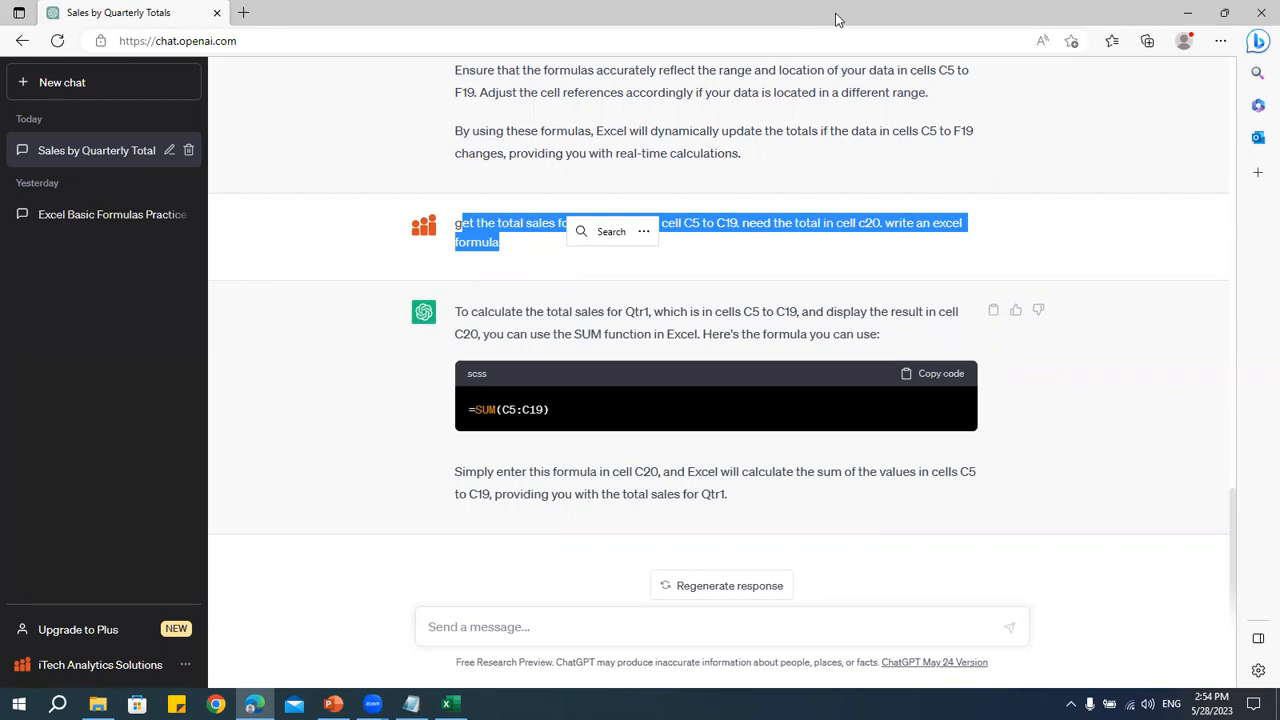
{"action": "left_click", "coordinate": [658, 252]}
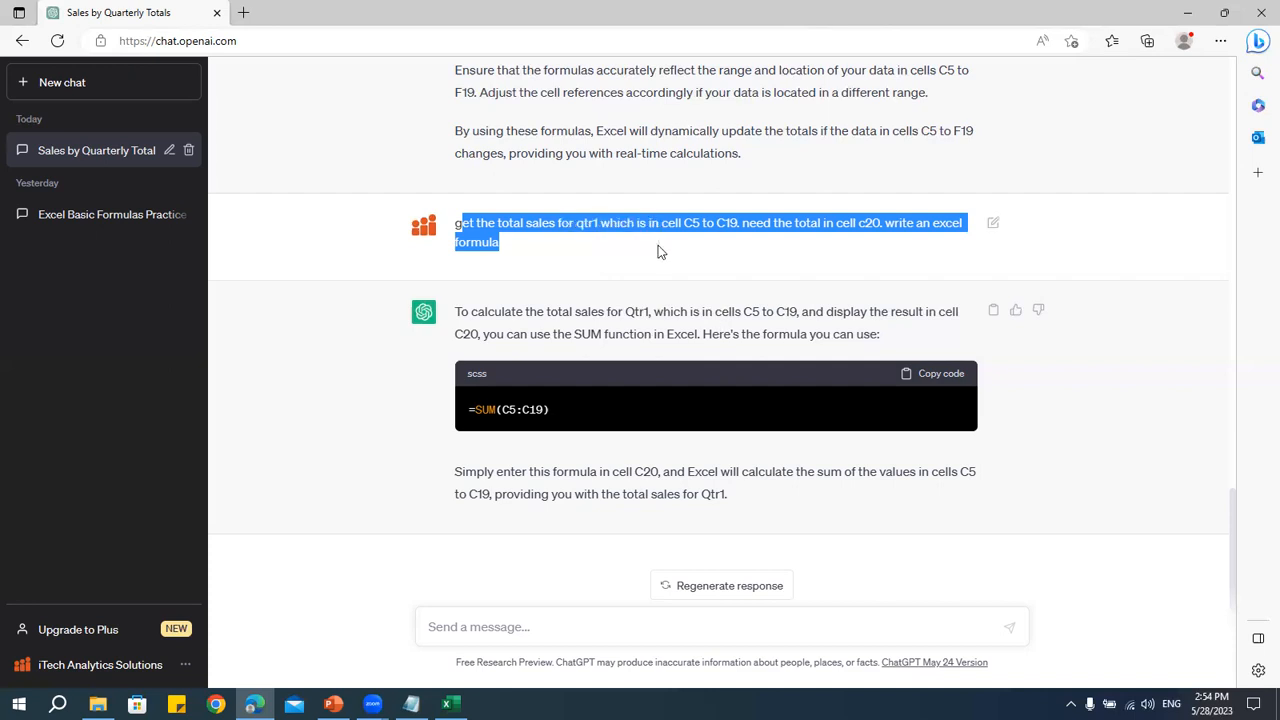
{"action": "left_click", "coordinate": [598, 220]}
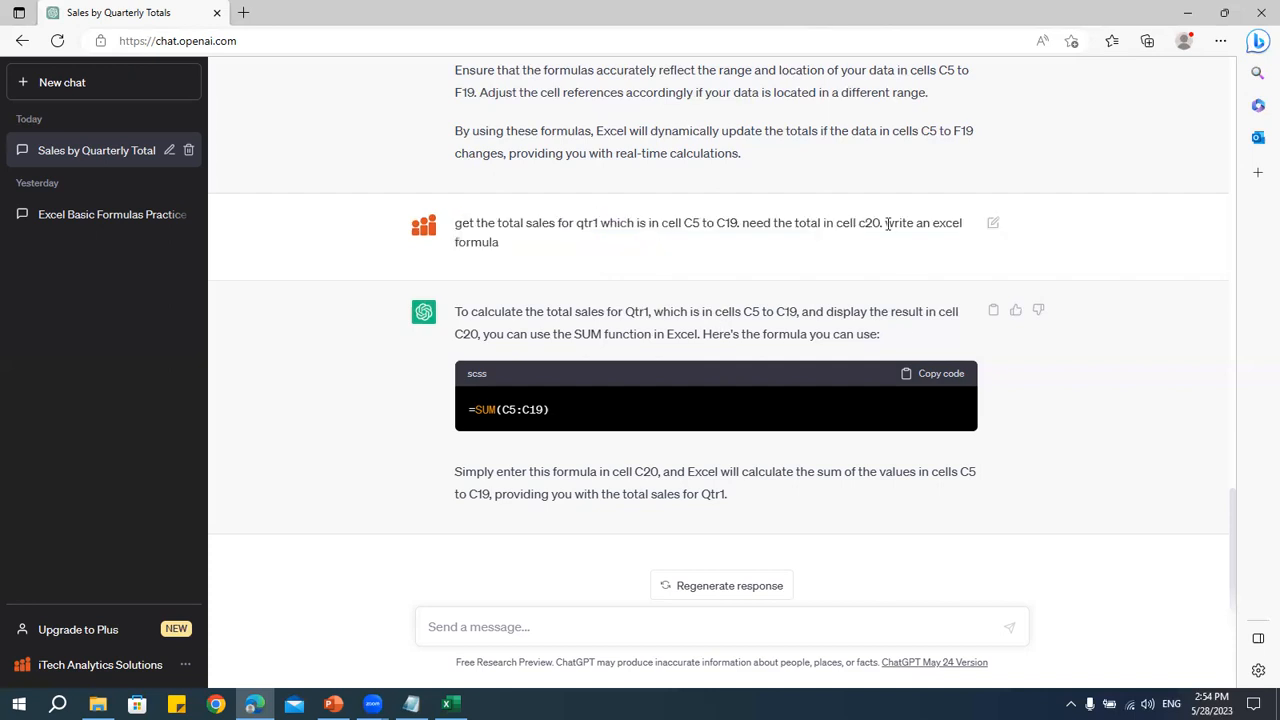
{"action": "left_click_drag", "start_coordinate": [885, 222], "coordinate": [906, 246]}
{"action": "left_click", "coordinate": [796, 253]}
{"action": "scroll", "coordinate": [793, 245], "scroll_direction": "up", "scroll_amount": 10}
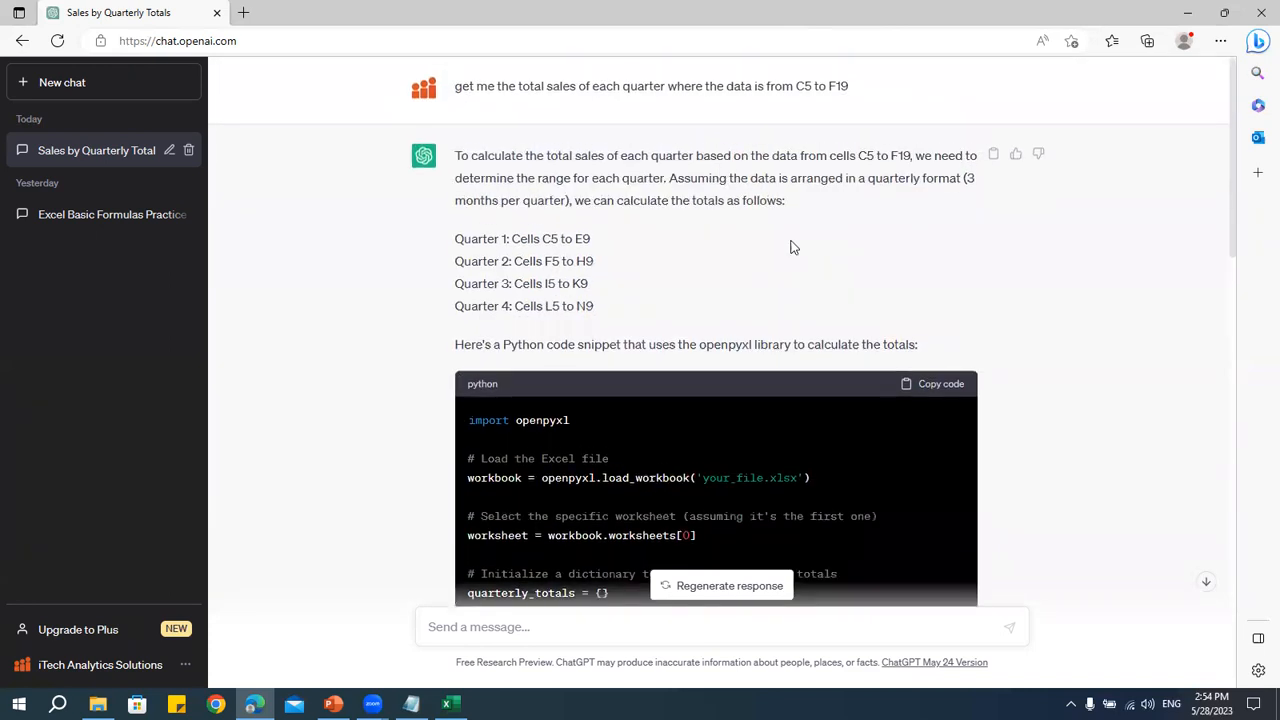
{"action": "scroll", "coordinate": [789, 200], "scroll_direction": "down", "scroll_amount": 10}
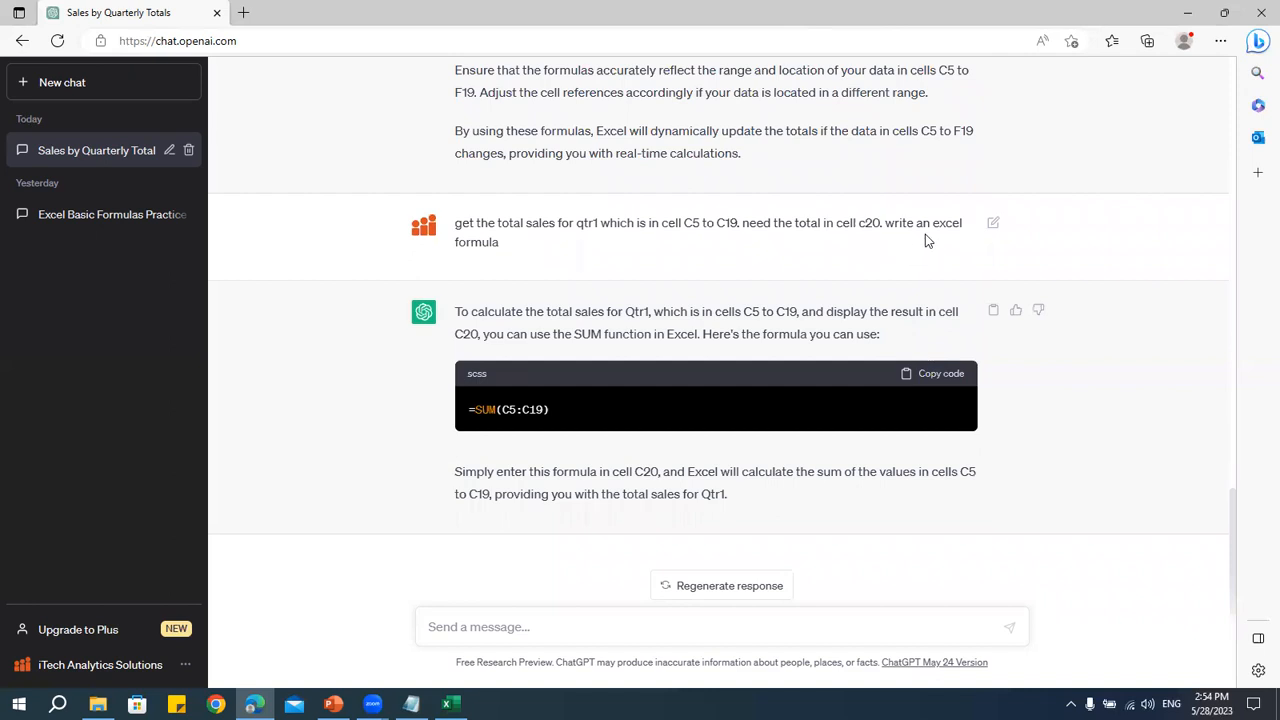
{"action": "left_click_drag", "start_coordinate": [885, 224], "coordinate": [906, 248]}
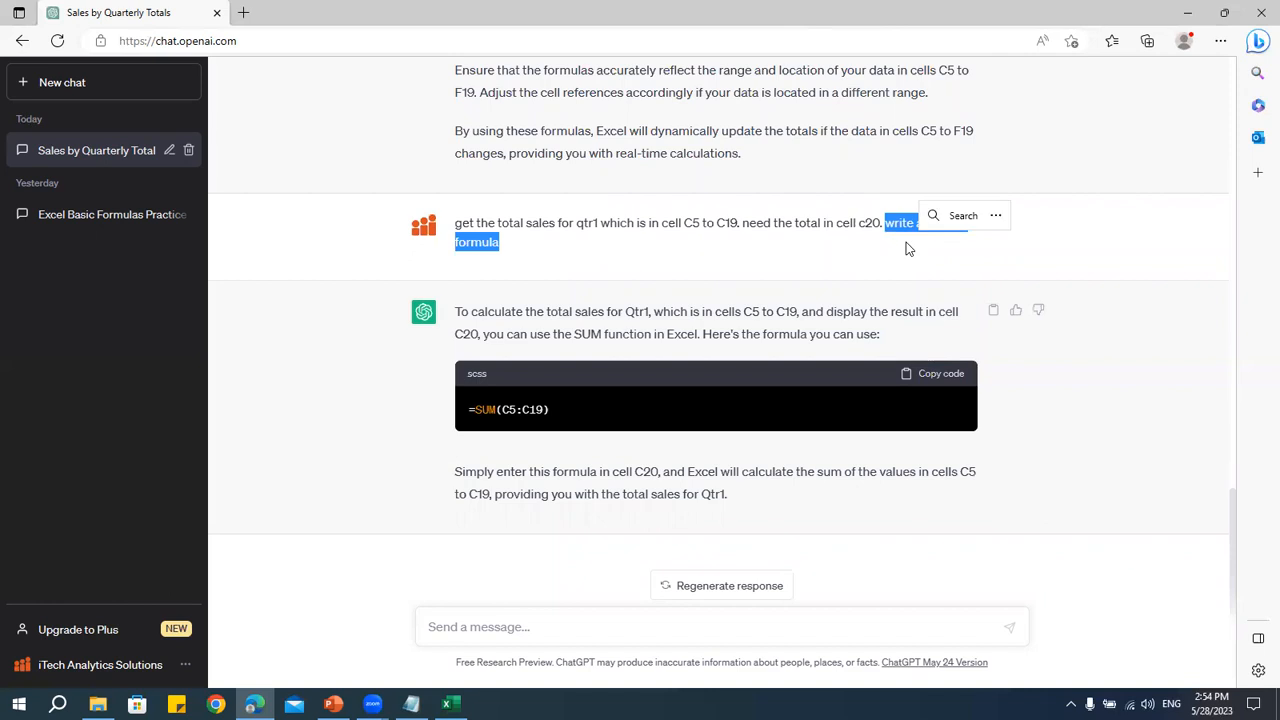
- Check the quarterly totals in C20:F20 of the workbook against ChatGPT's qtr1 prompt and SUM formula
{"action": "key", "text": "alt+Tab"}
{"action": "left_click", "coordinate": [277, 573]}
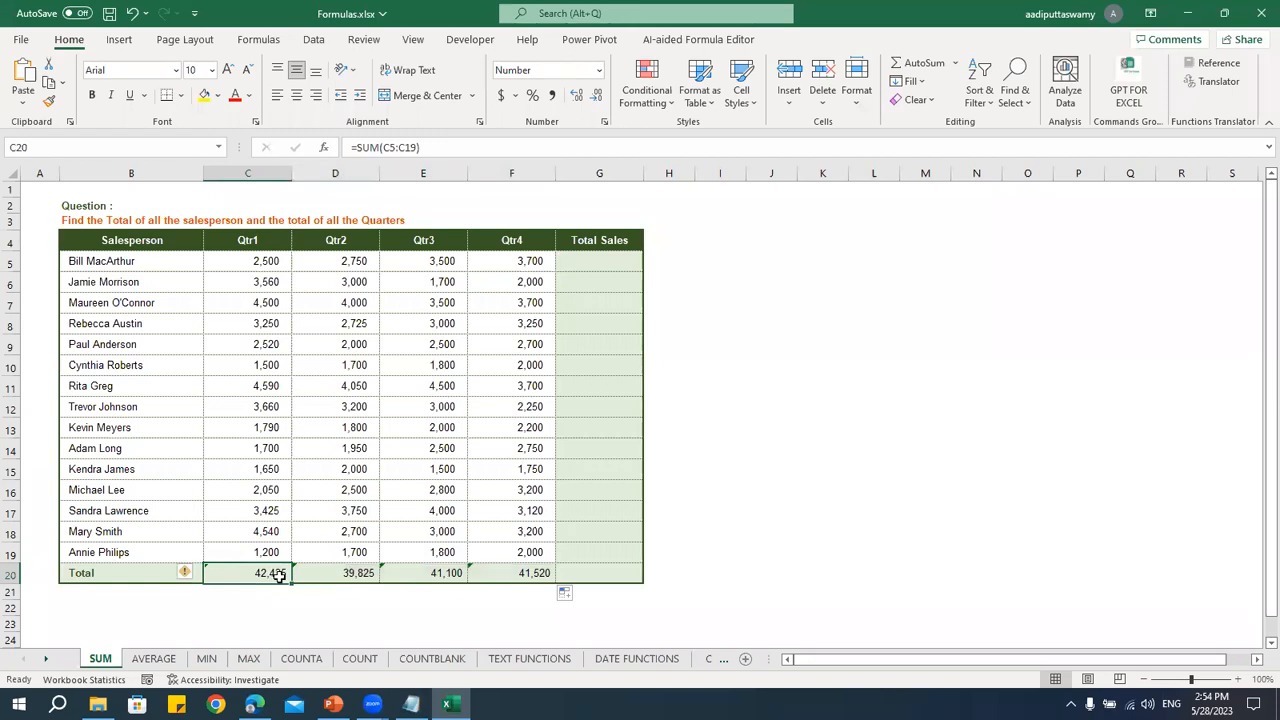
{"action": "key", "text": "alt+Tab"}
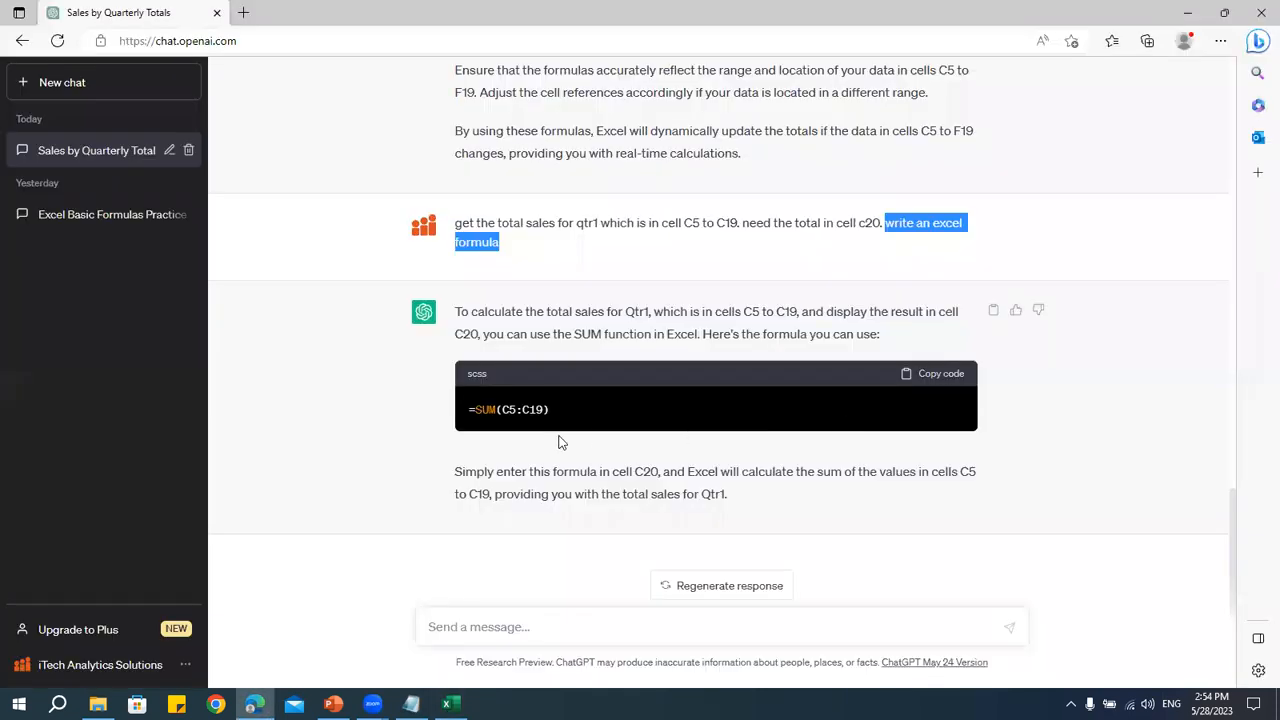
{"action": "key", "text": "alt+Tab"}
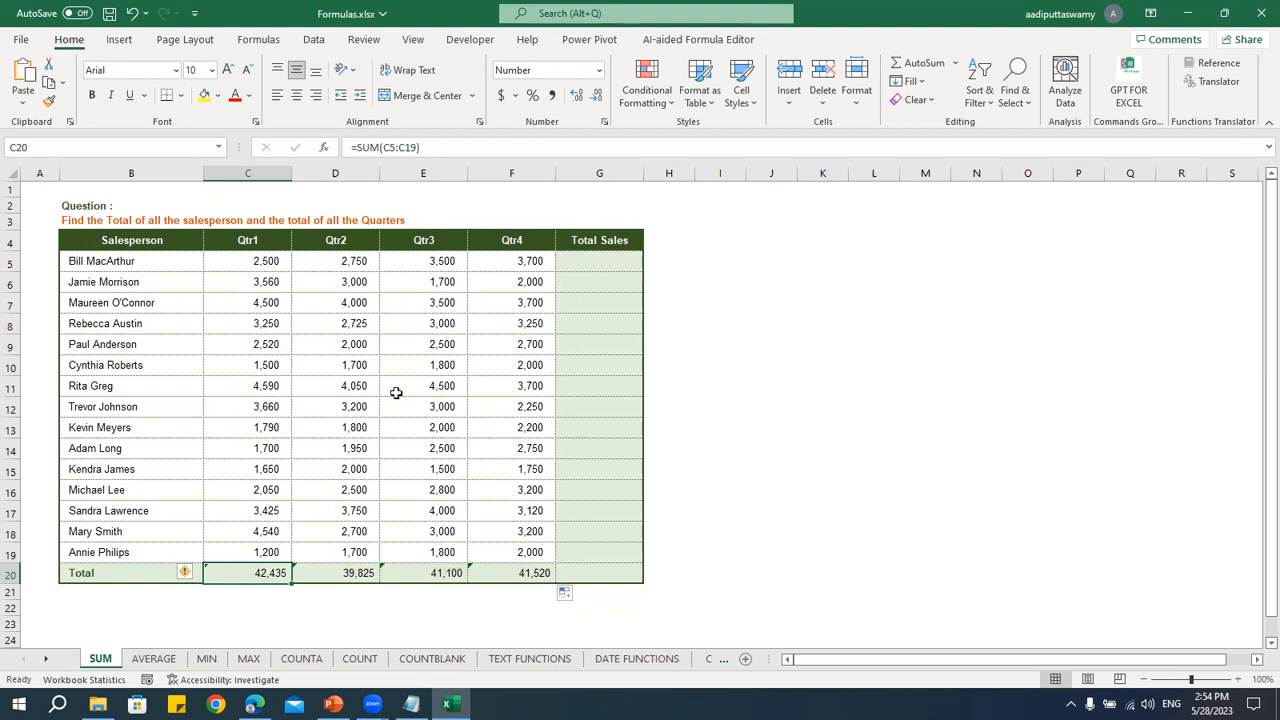
{"action": "left_click_drag", "start_coordinate": [258, 574], "coordinate": [525, 570]}
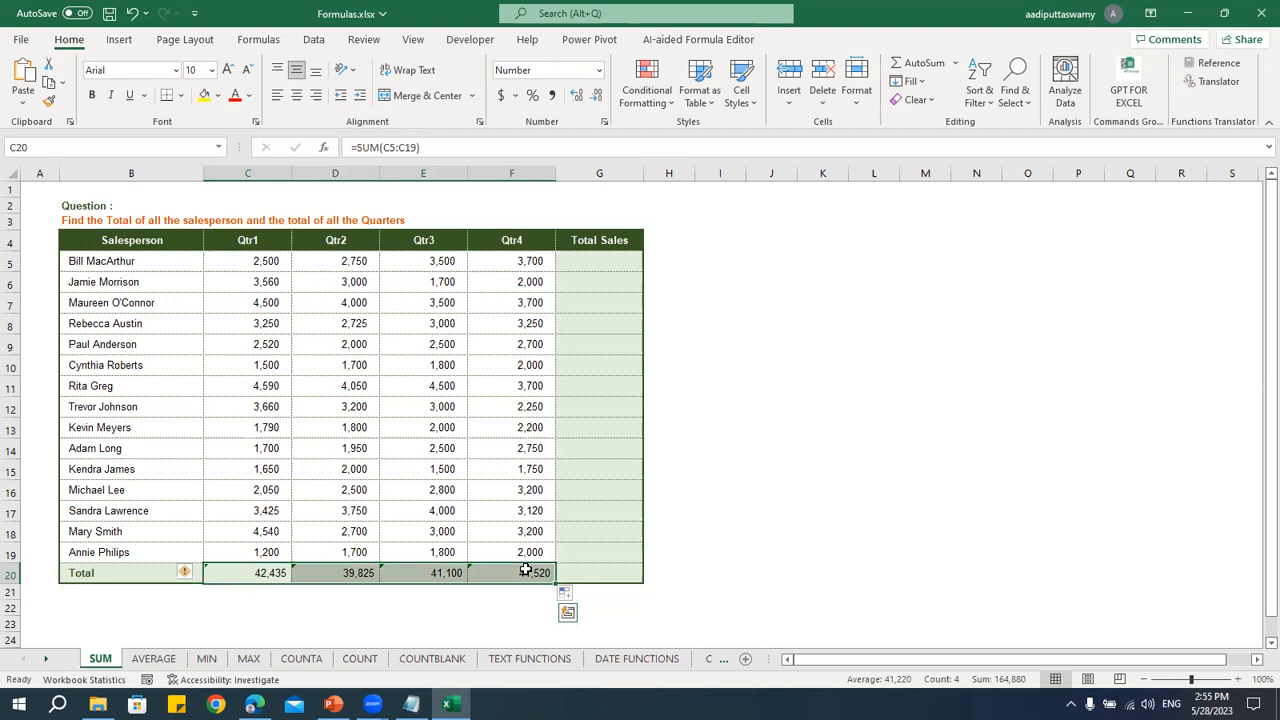
{"action": "key", "text": "alt+Tab"}
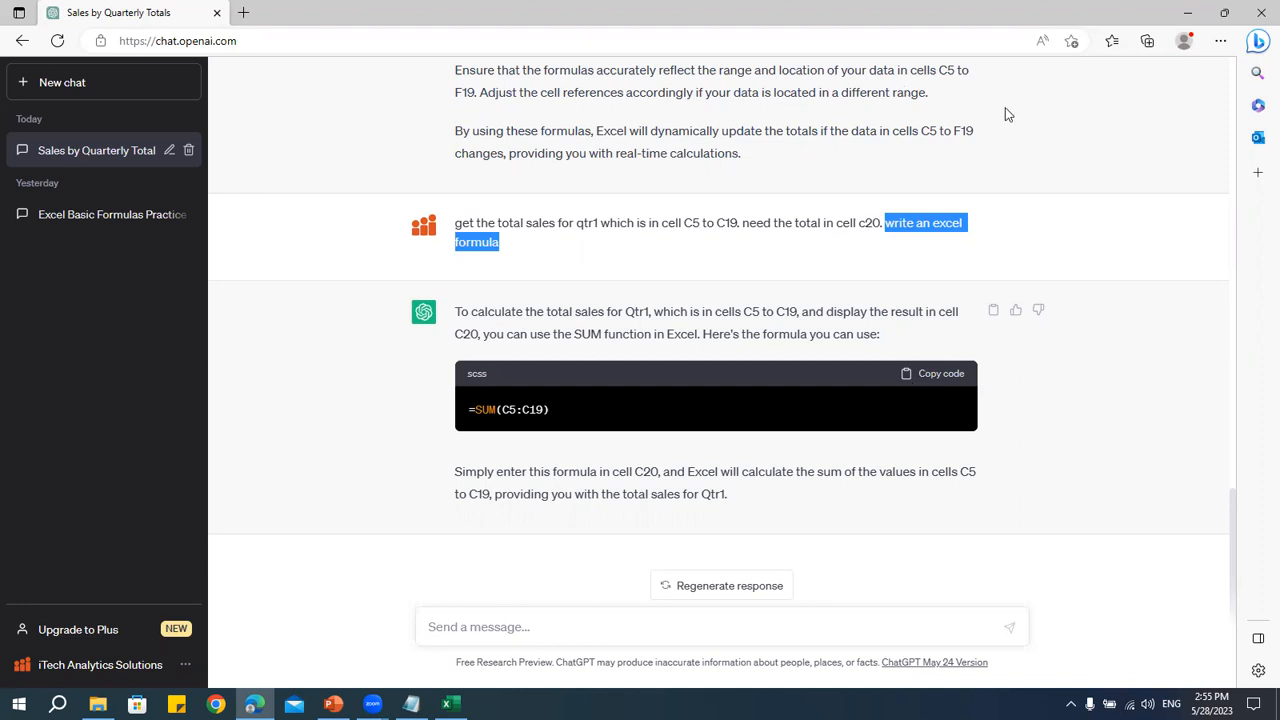
{"action": "key", "text": "alt+Tab"}
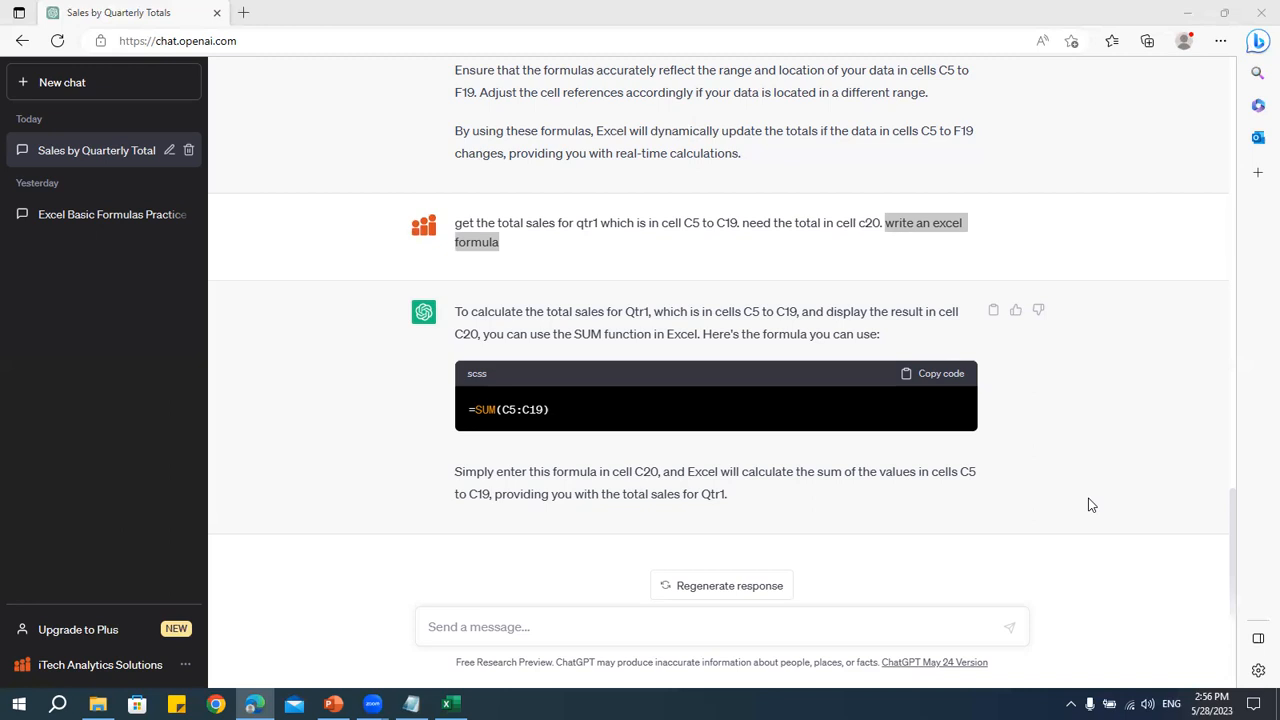
- Switch to the Excel workbook and examine the salesperson rows, the quarterly totals in row 20 and the empty Total Sales column
{"action": "left_click", "coordinate": [872, 513]}
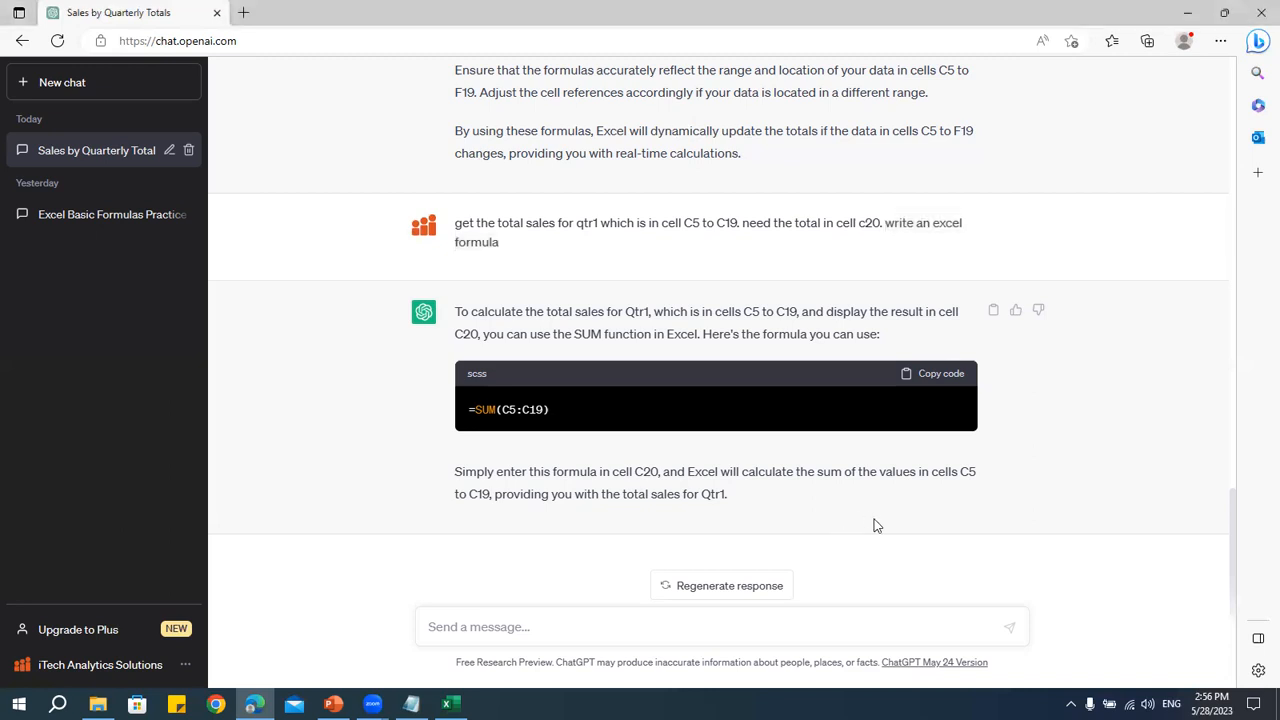
{"action": "key", "text": "alt+Tab"}
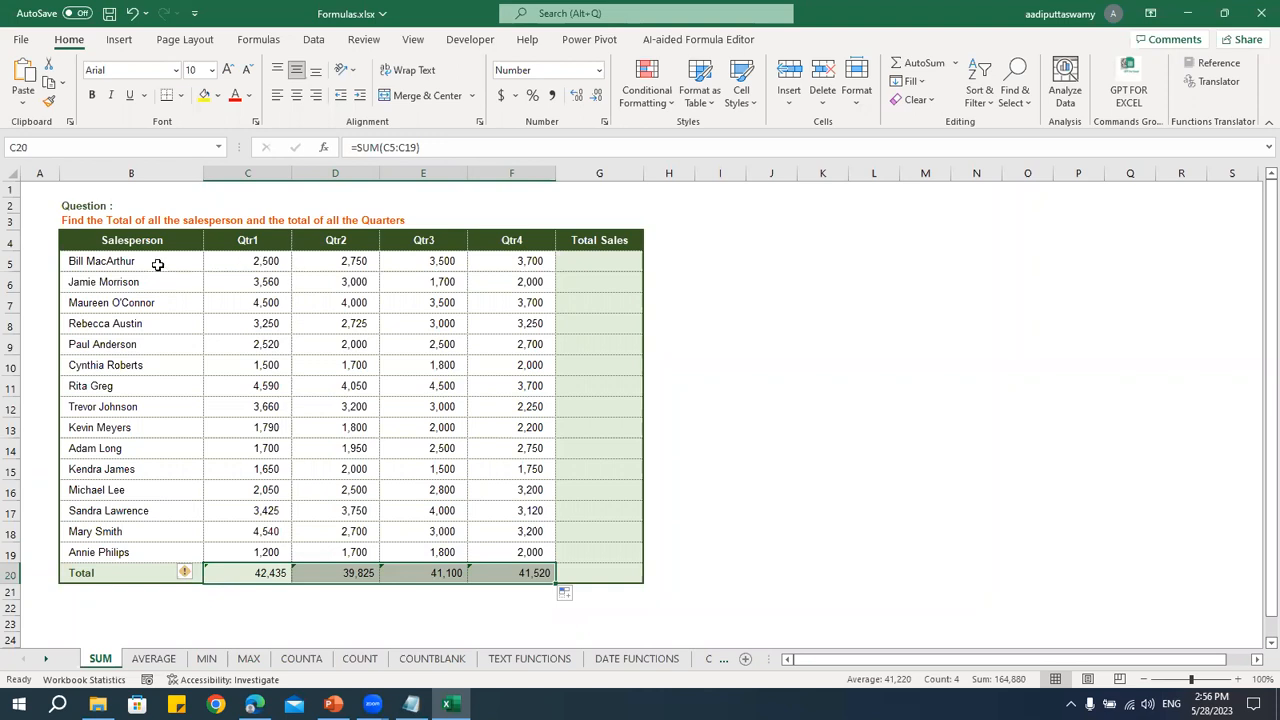
{"action": "left_click", "coordinate": [500, 262]}
{"action": "left_click_drag", "start_coordinate": [125, 262], "coordinate": [114, 531]}
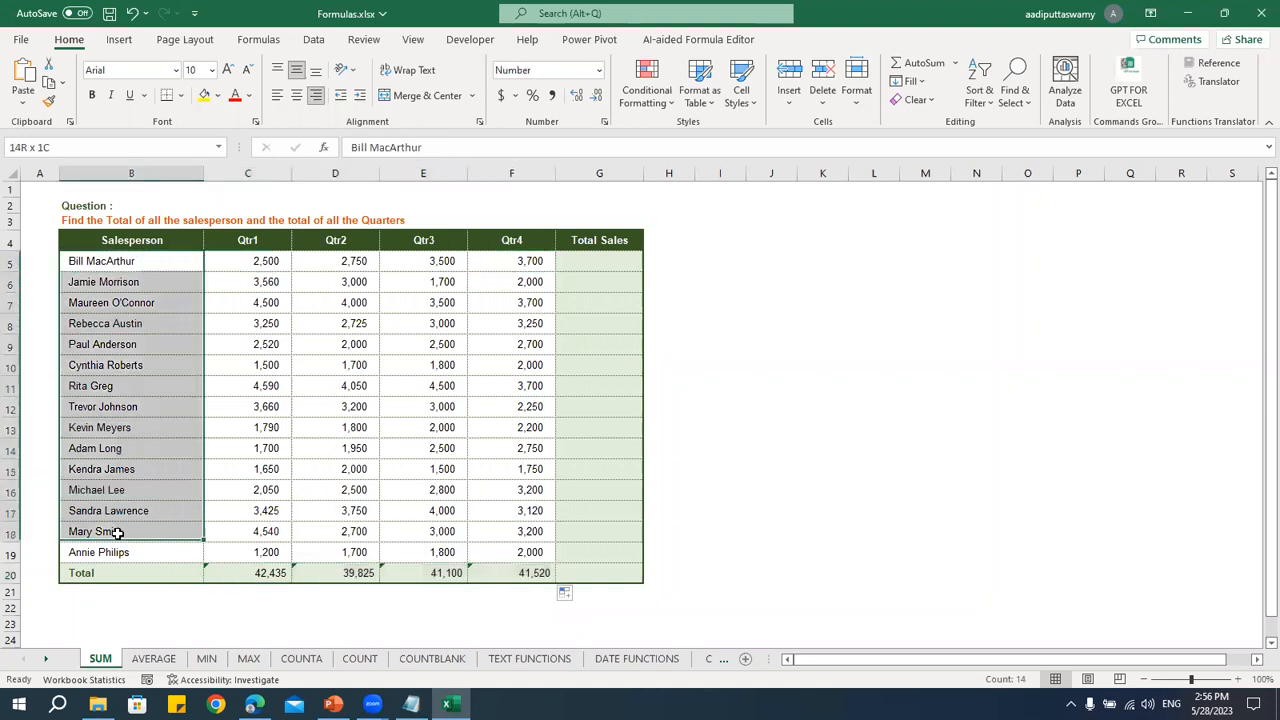
{"action": "left_click_drag", "start_coordinate": [162, 327], "coordinate": [163, 546]}
{"action": "left_click_drag", "start_coordinate": [264, 572], "coordinate": [520, 571]}
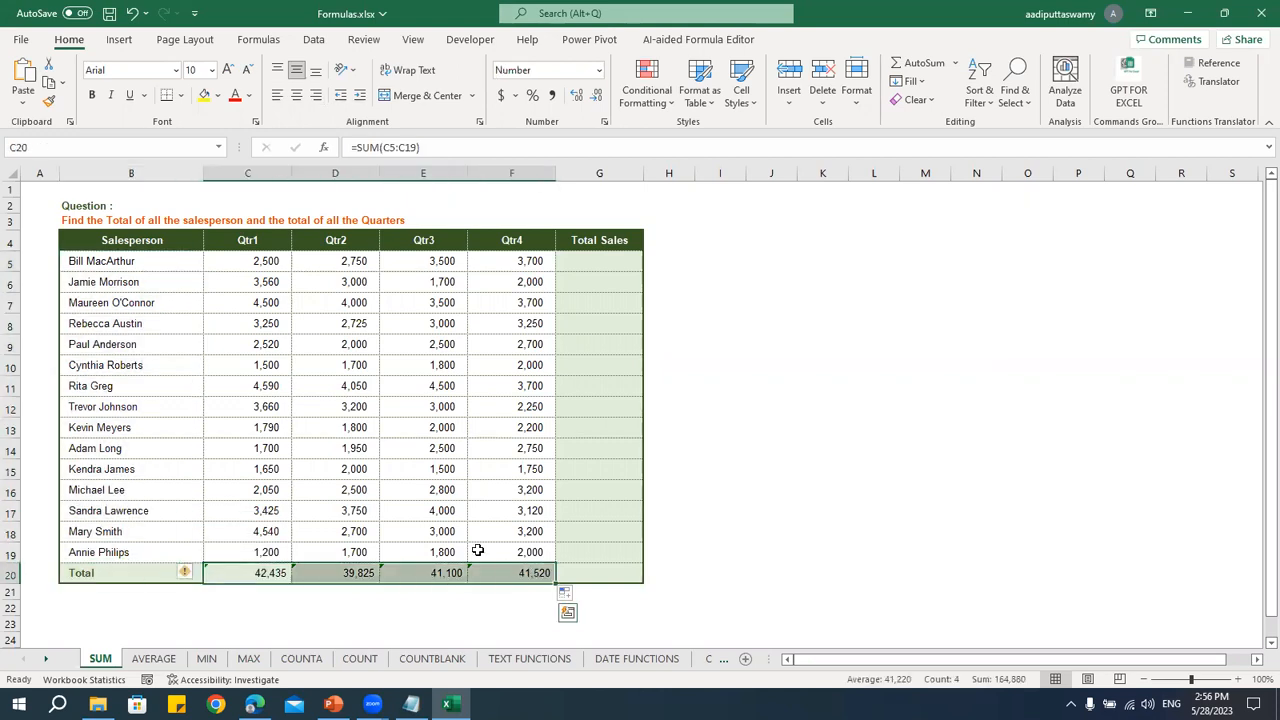
{"action": "left_click_drag", "start_coordinate": [162, 260], "coordinate": [164, 546]}
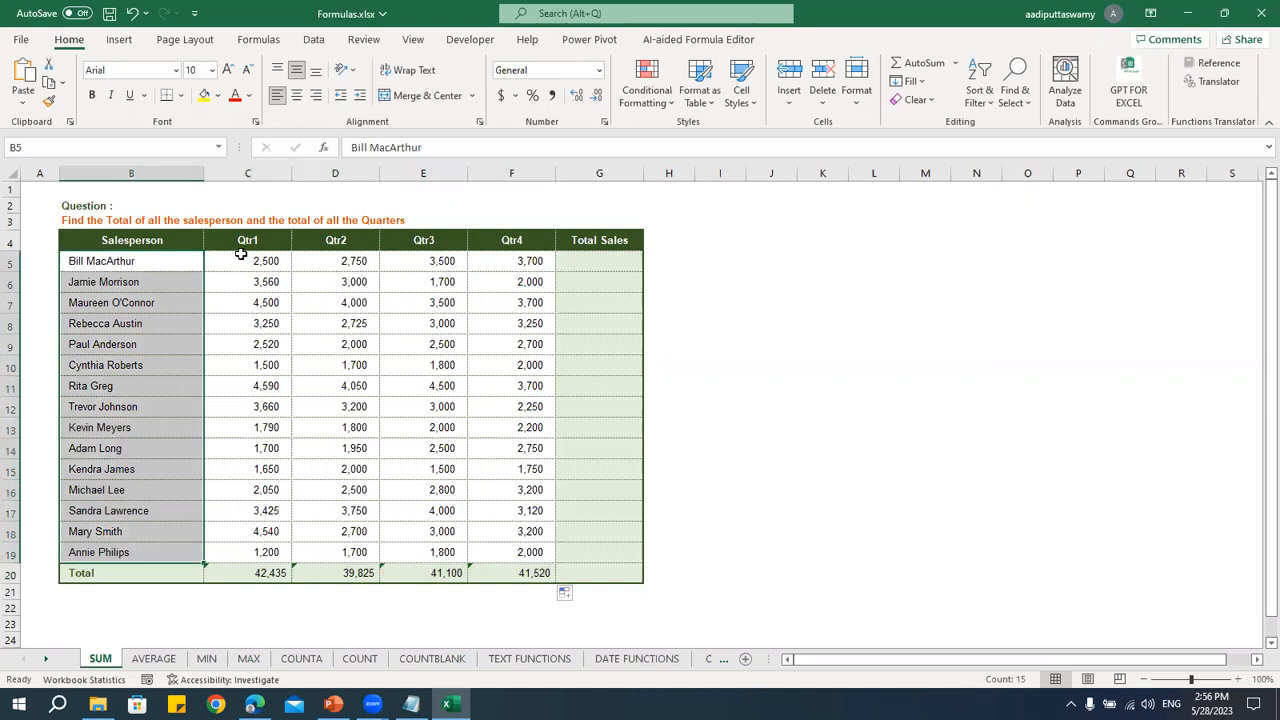
{"action": "left_click_drag", "start_coordinate": [254, 265], "coordinate": [520, 260]}
{"action": "left_click", "coordinate": [104, 261]}
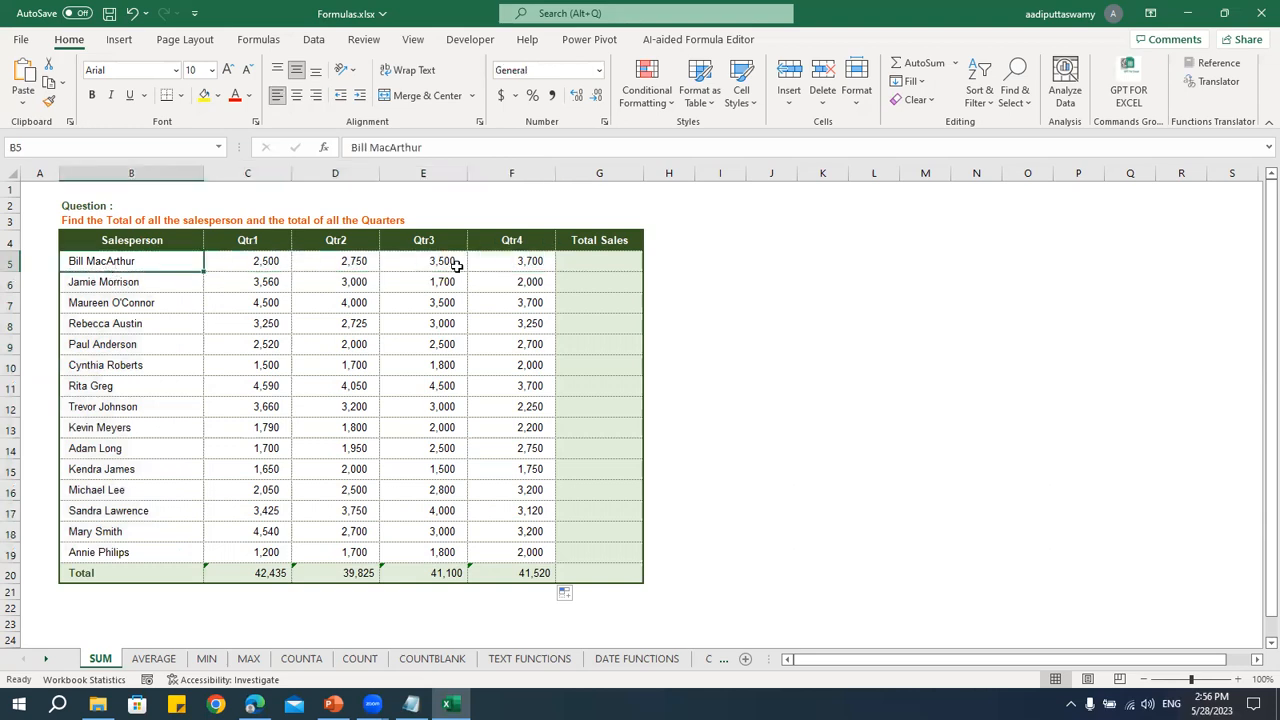
{"action": "left_click", "coordinate": [623, 261]}
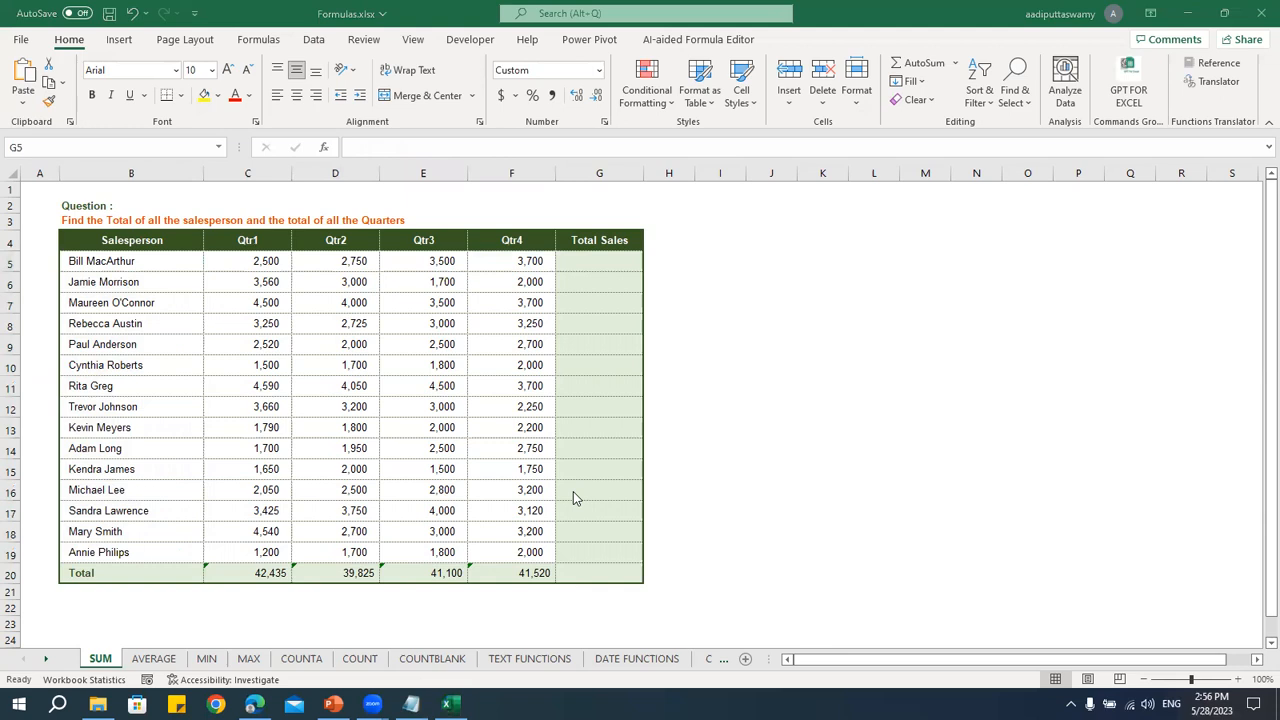
- Switch to ChatGPT and write the prompt "Need an excel formula to calculate total sales of each sales person" without sending it
{"action": "key", "text": "alt+Tab"}
{"action": "left_click", "coordinate": [571, 626]}
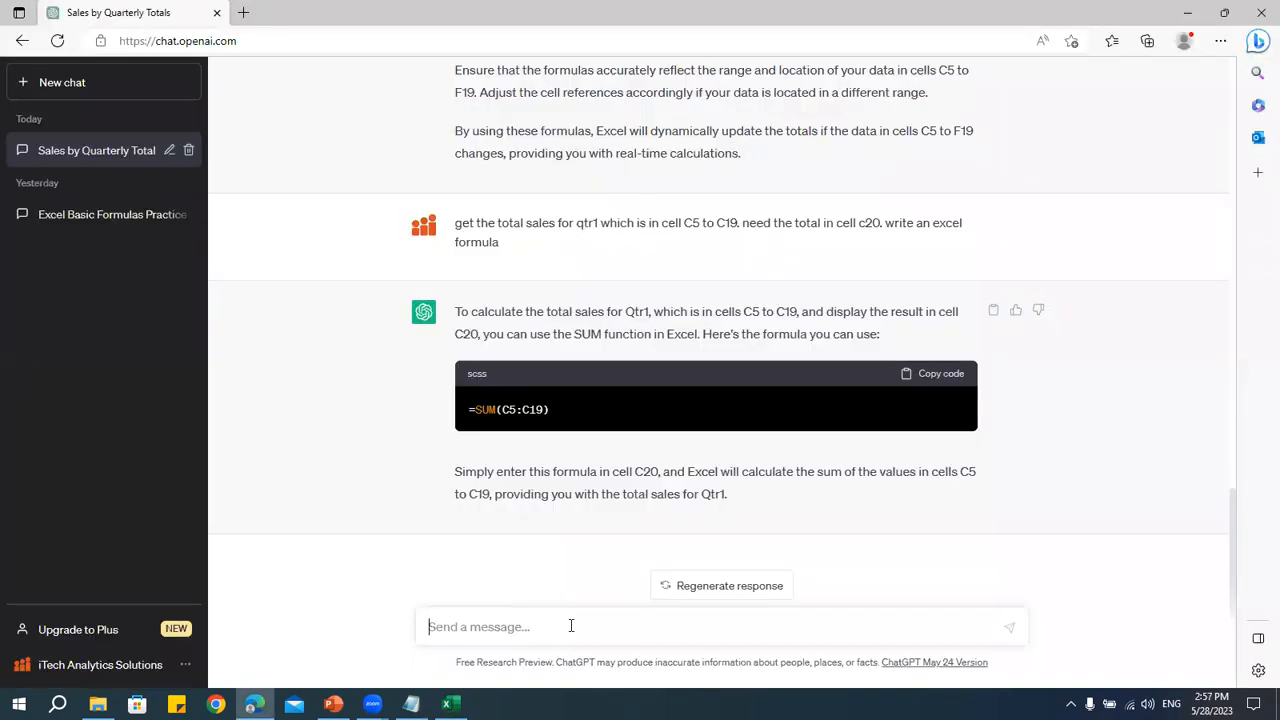
{"action": "type", "text": "Need an exc"}
{"action": "type", "text": "el formu"}
{"action": "key", "text": "BackSpace"}
{"action": "type", "text": "ormula t"}
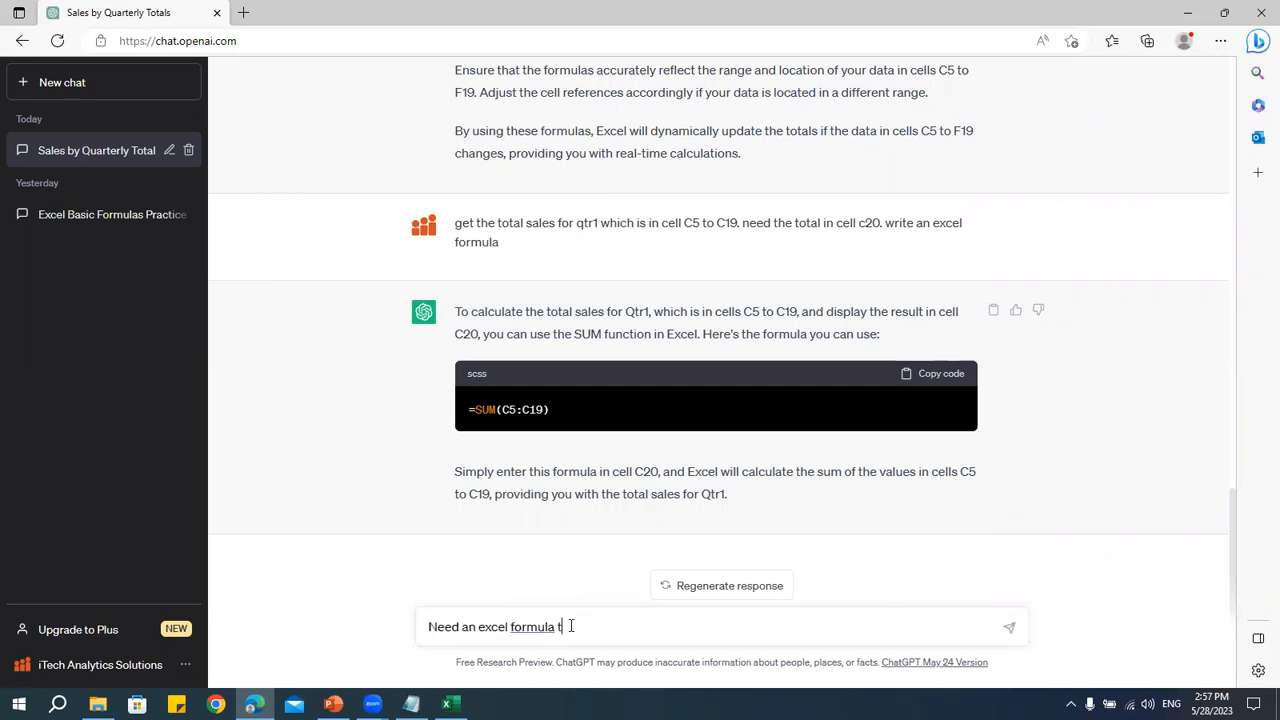
{"action": "type", "text": "o calcu"}
{"action": "key", "text": "BackSpace"}
{"action": "type", "text": "lculate total sales of ea"}
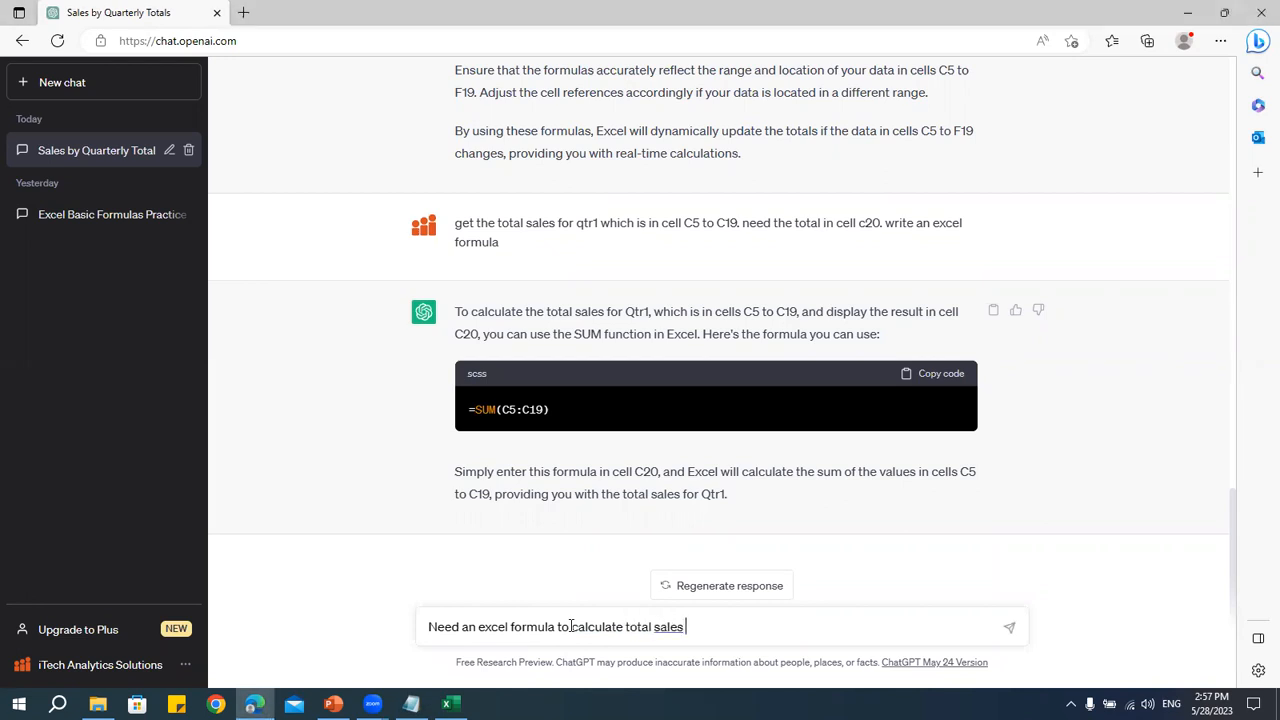
{"action": "type", "text": "ch sales re"}
{"action": "key", "text": "alt+Tab"}
{"action": "key", "text": "alt+Tab"}
{"action": "key", "text": "alt+Tab"}
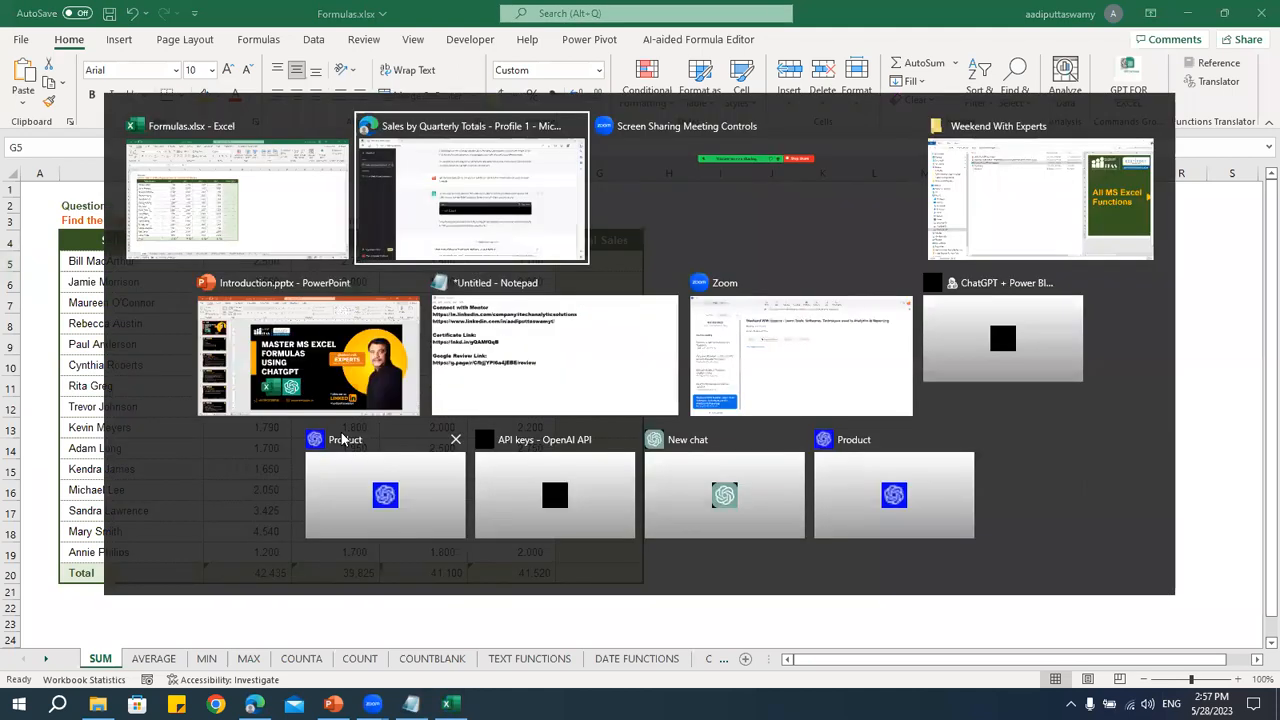
{"action": "key", "text": "BackSpace"}
{"action": "key", "text": "BackSpace"}
{"action": "type", "text": "person"}
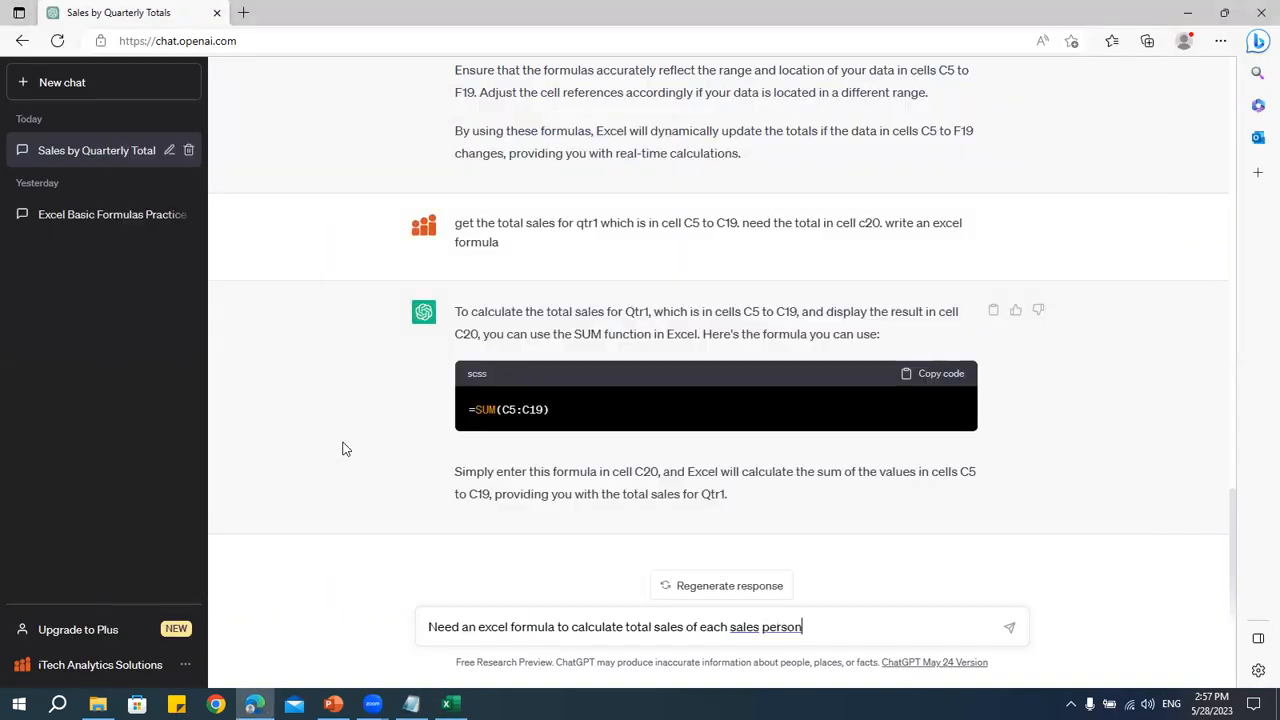
- Extend the prompt with "where the data is avaiable in C5:F5", checking the first salesperson's cell range in the Excel workbook
{"action": "type", "text": " where th"}
{"action": "type", "text": "e data is avaiable in"}
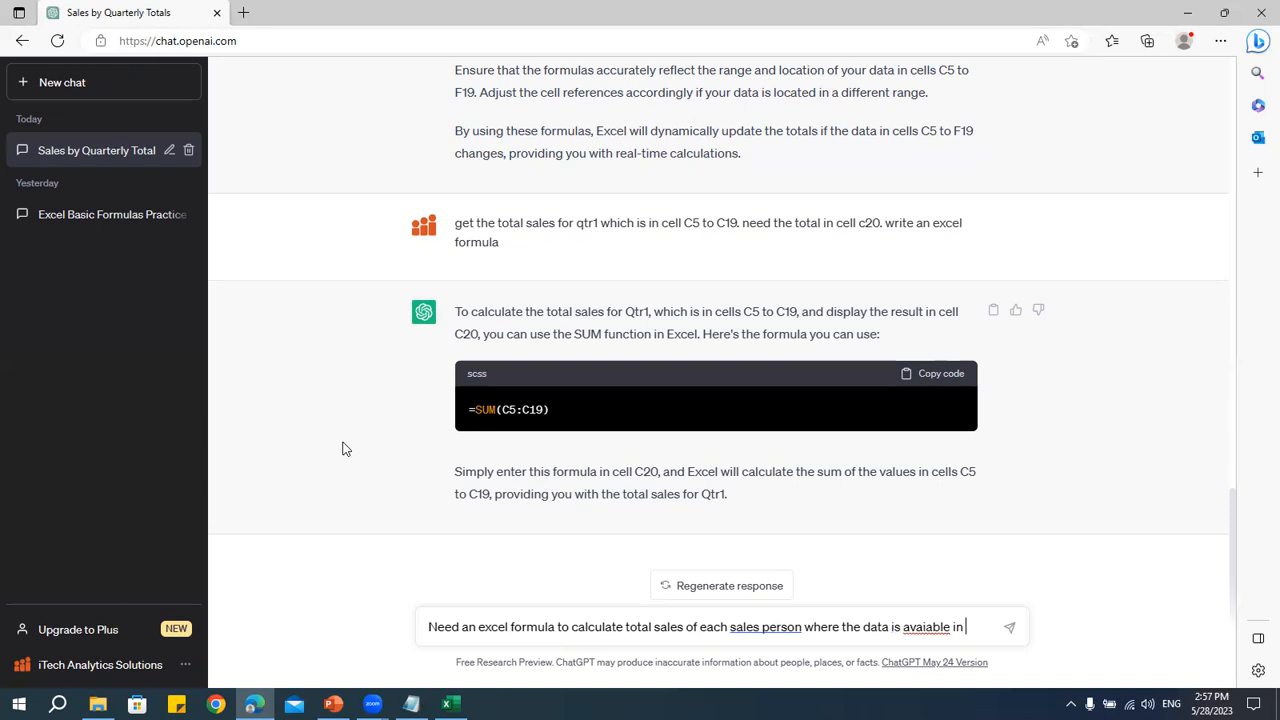
{"action": "key", "text": "alt+Tab"}
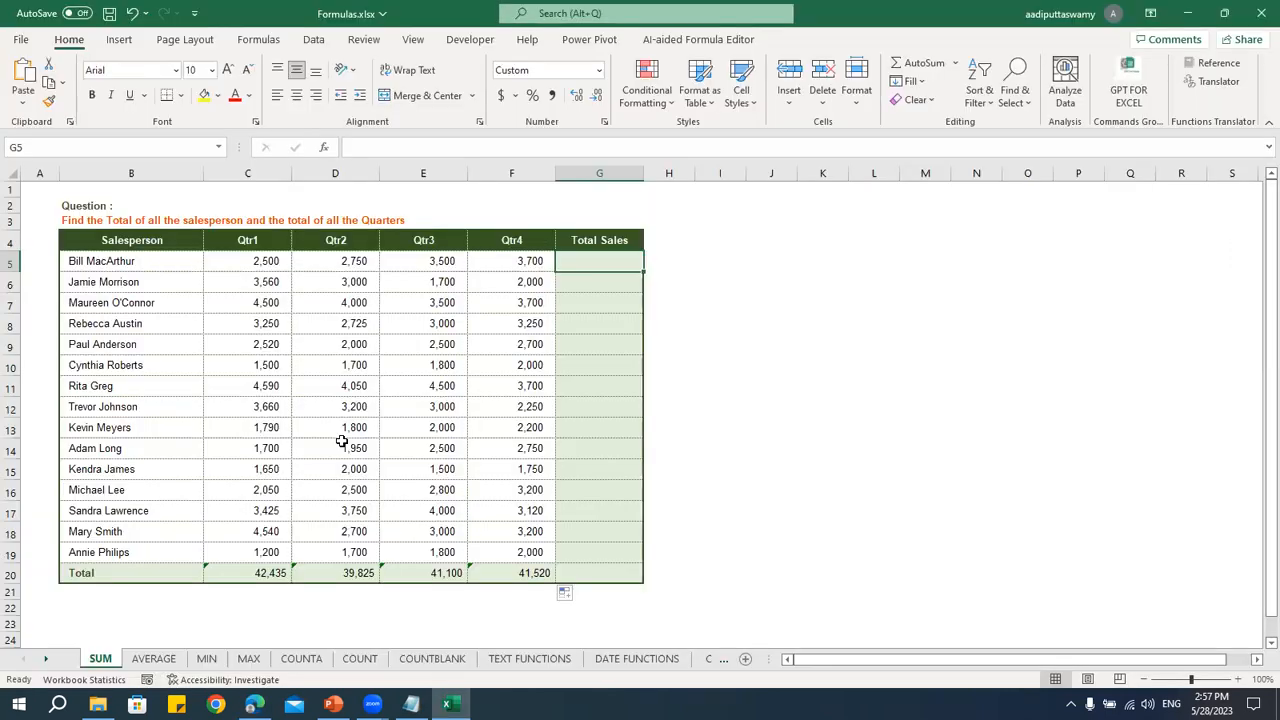
{"action": "left_click", "coordinate": [246, 262]}
{"action": "key", "text": "alt+Tab"}
{"action": "type", "text": "C5"}
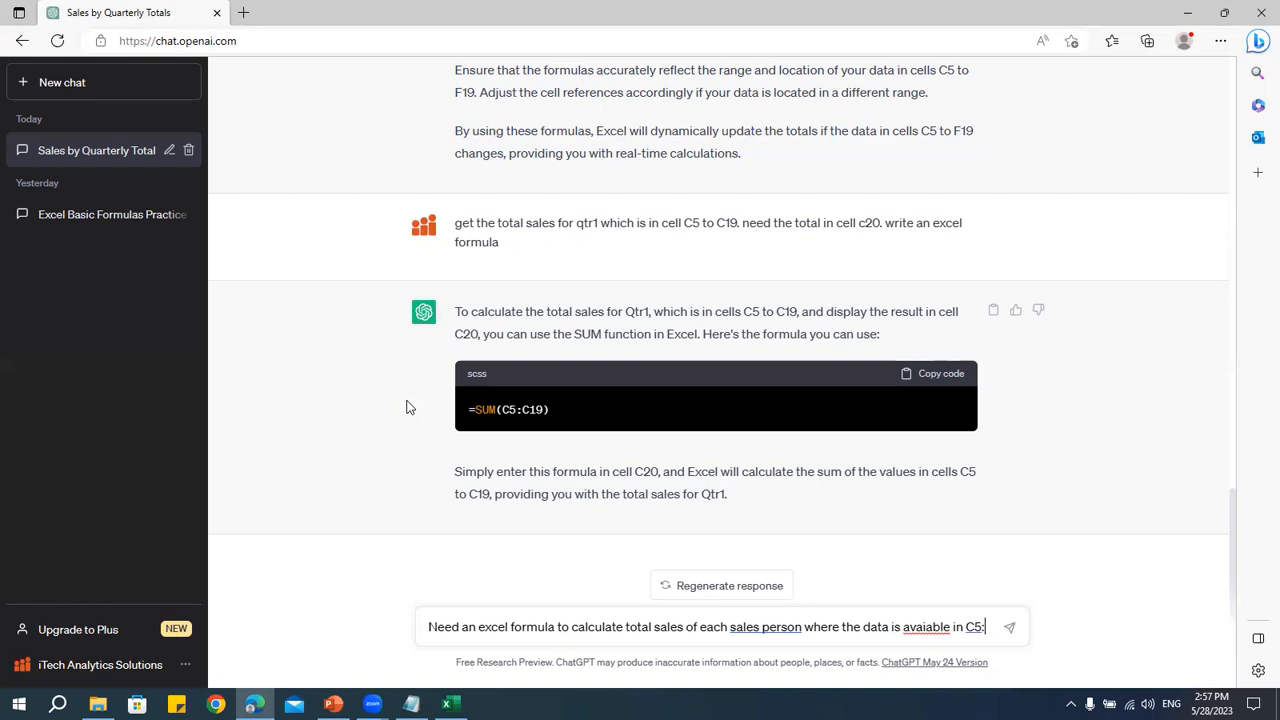
{"action": "key", "text": "alt+Tab"}
{"action": "left_click", "coordinate": [511, 260]}
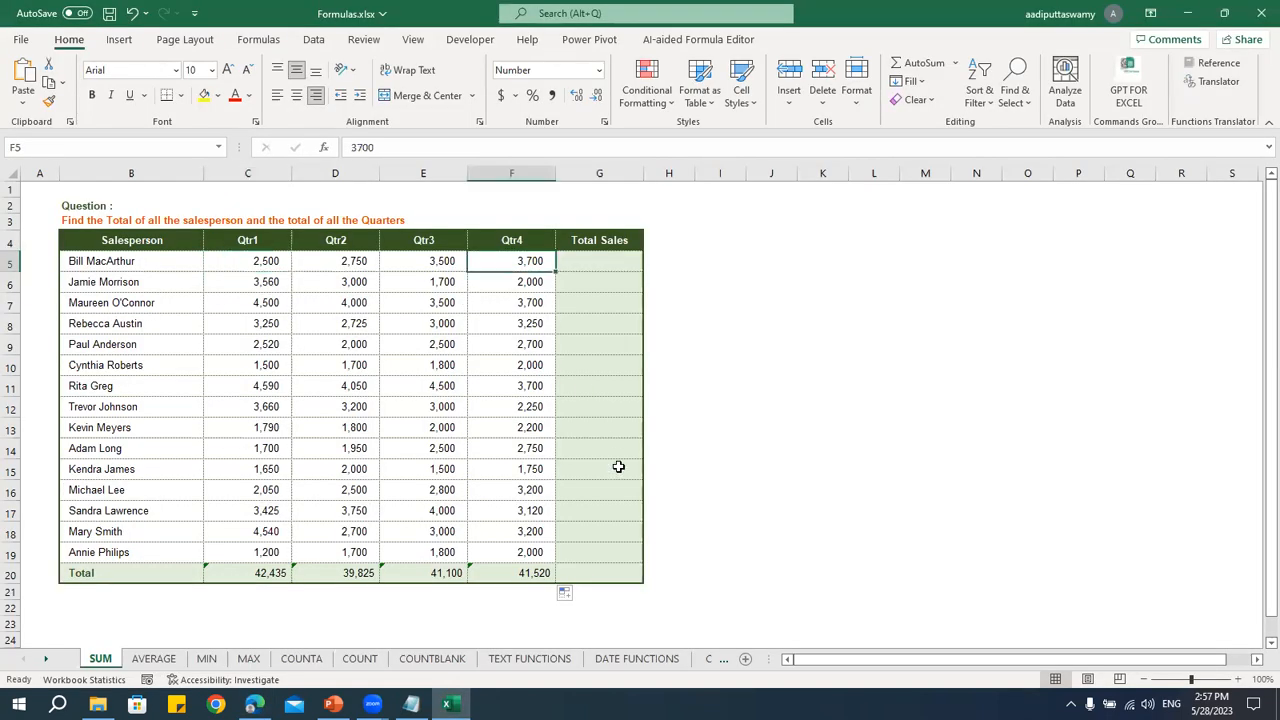
{"action": "key", "text": "alt+Tab"}
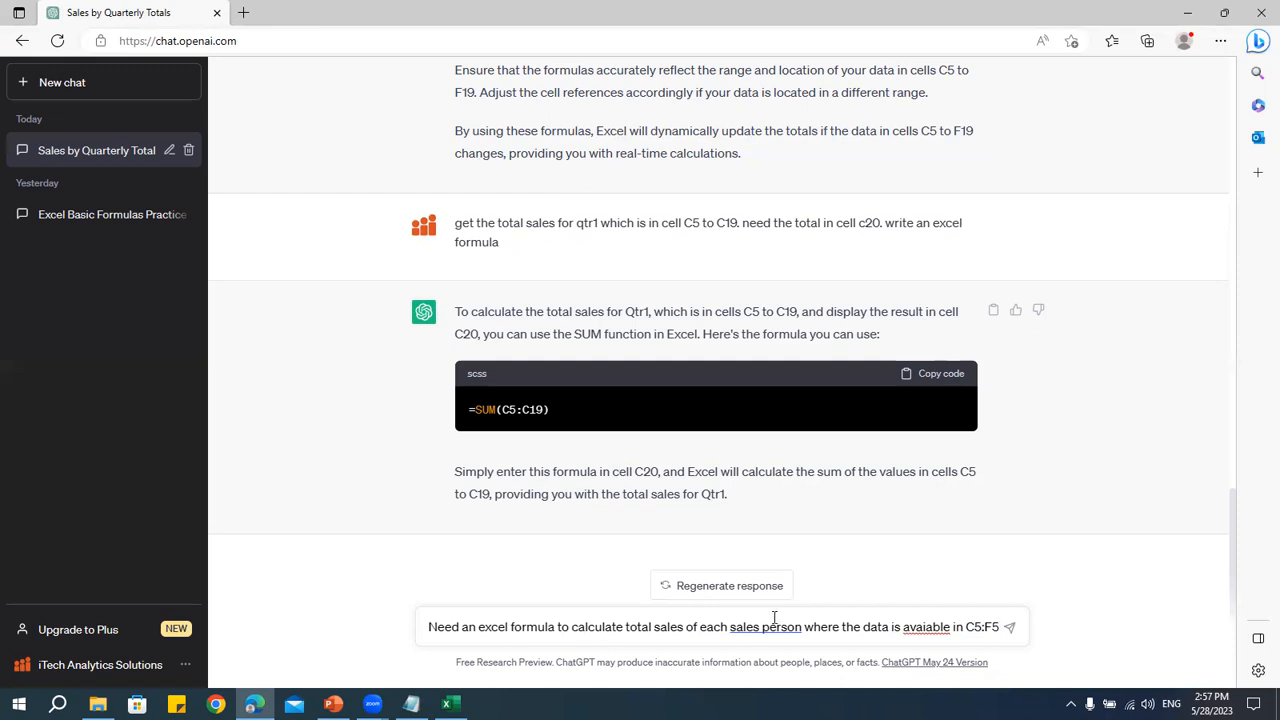
- Correct the misspelled word in the prompt to "available" and send the prompt to ChatGPT
{"action": "right_click", "coordinate": [922, 627]}
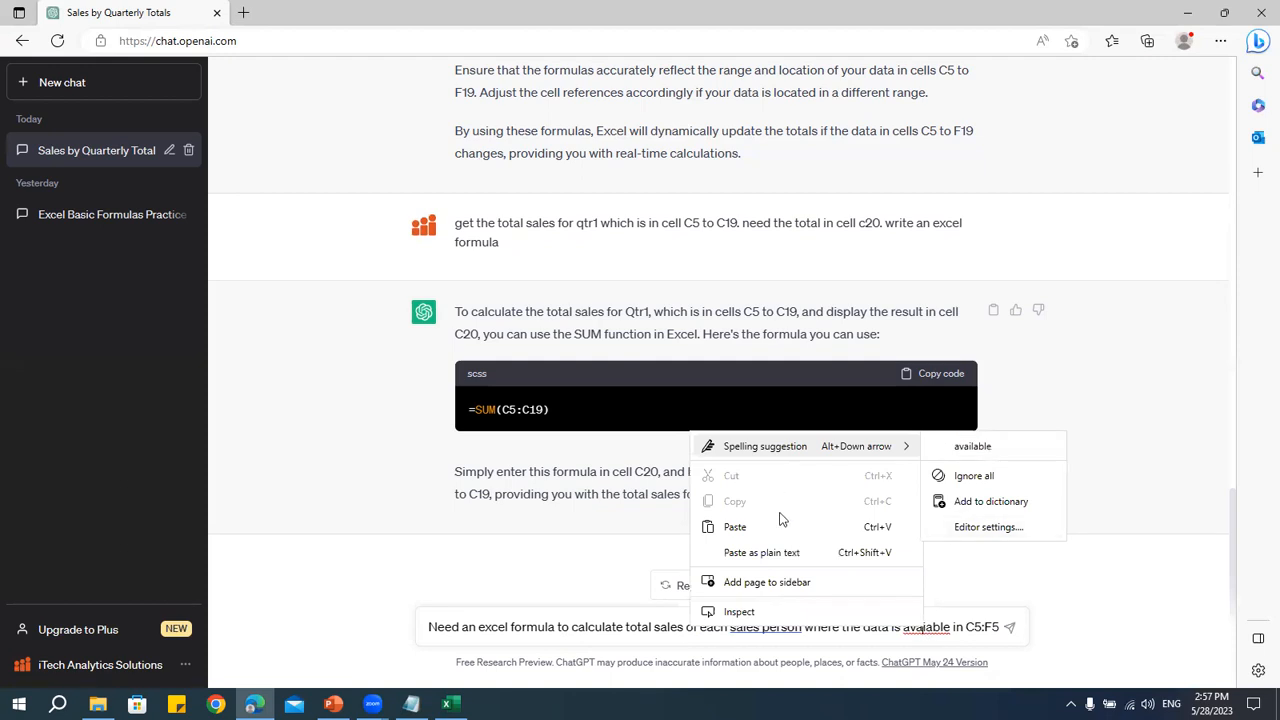
{"action": "left_click", "coordinate": [952, 635]}
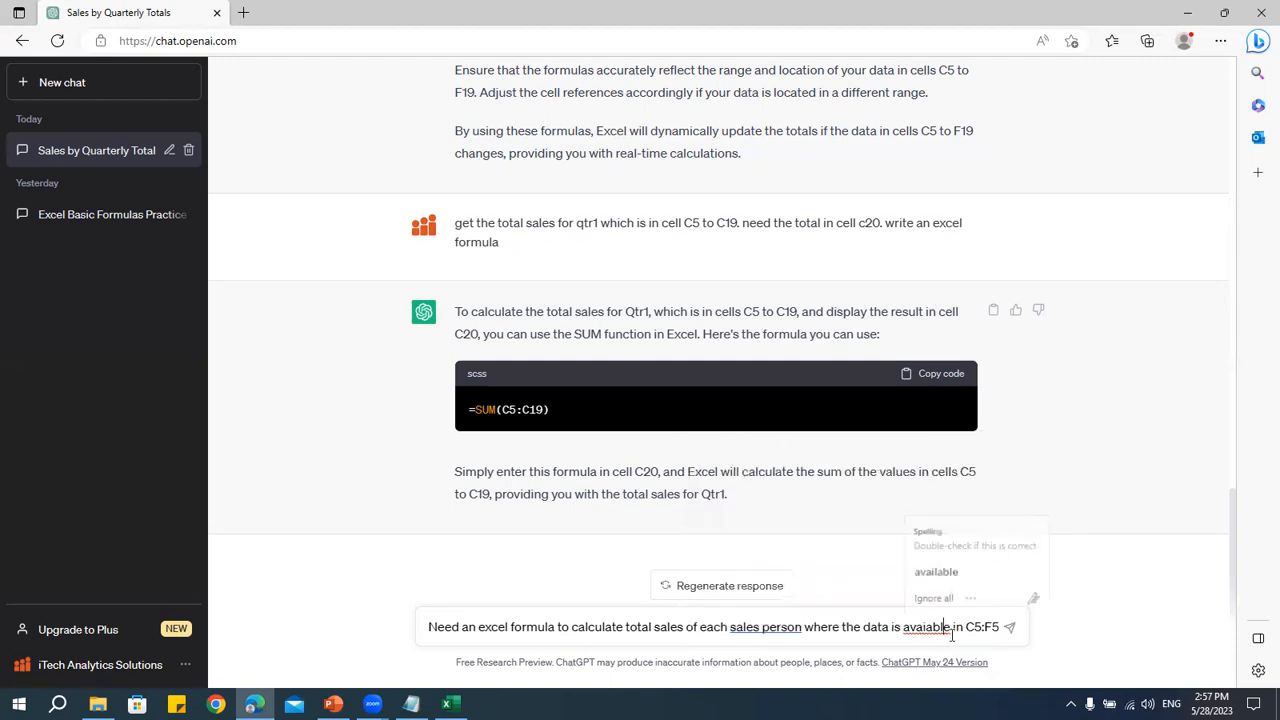
{"action": "left_click", "coordinate": [934, 572]}
{"action": "left_click", "coordinate": [803, 627]}
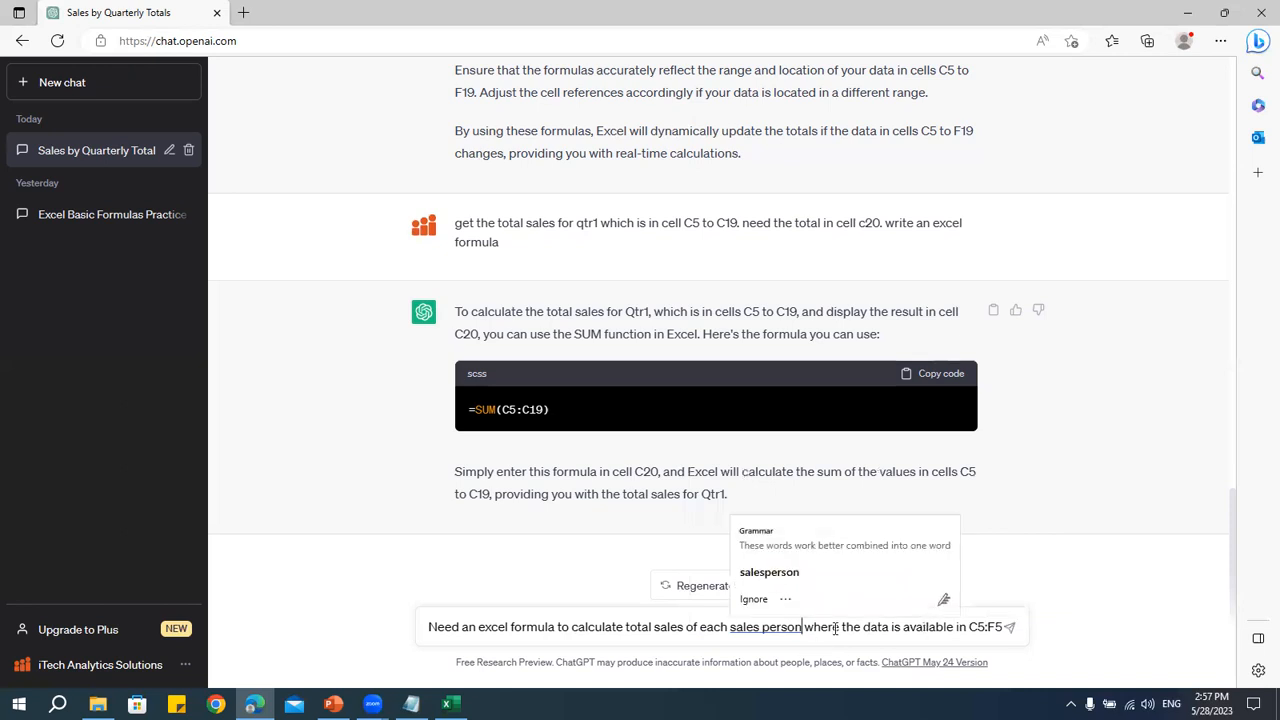
{"action": "key", "text": "Return"}
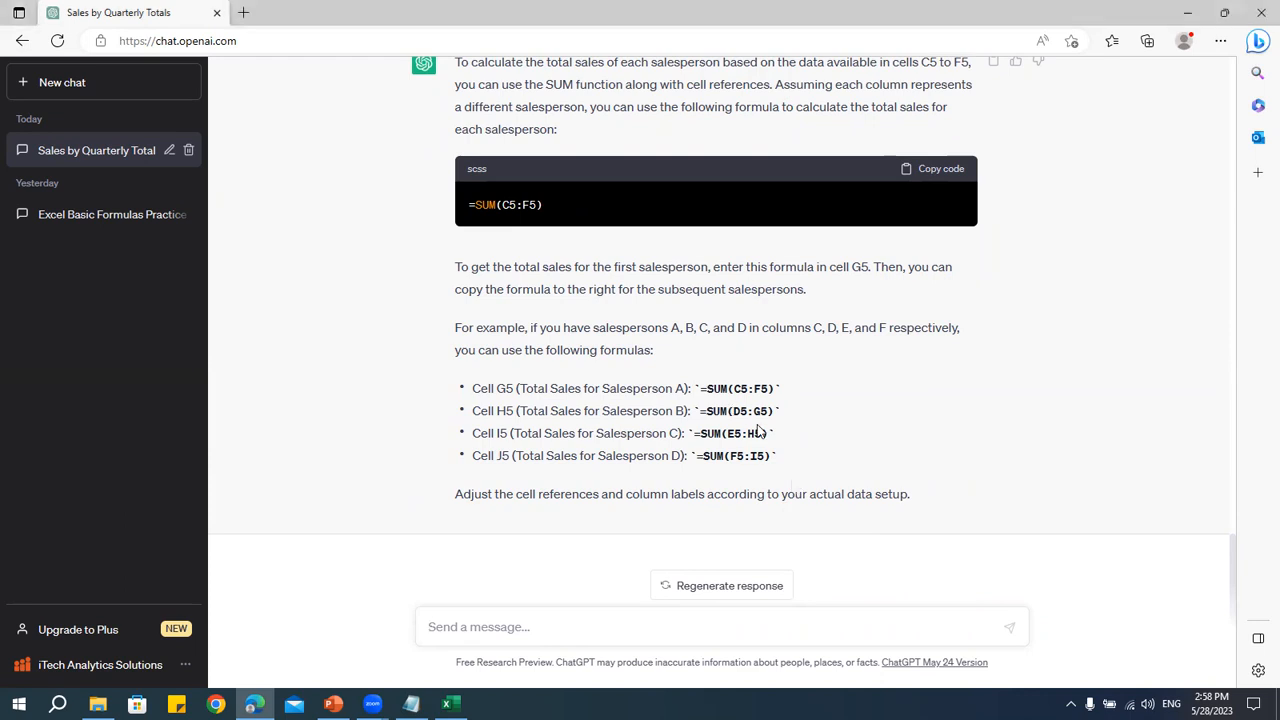
- Copy ChatGPT's formula =SUM(C5:F5) into cell G5 of the Excel workbook and fill it down to G20
{"action": "key", "text": "alt+Tab"}
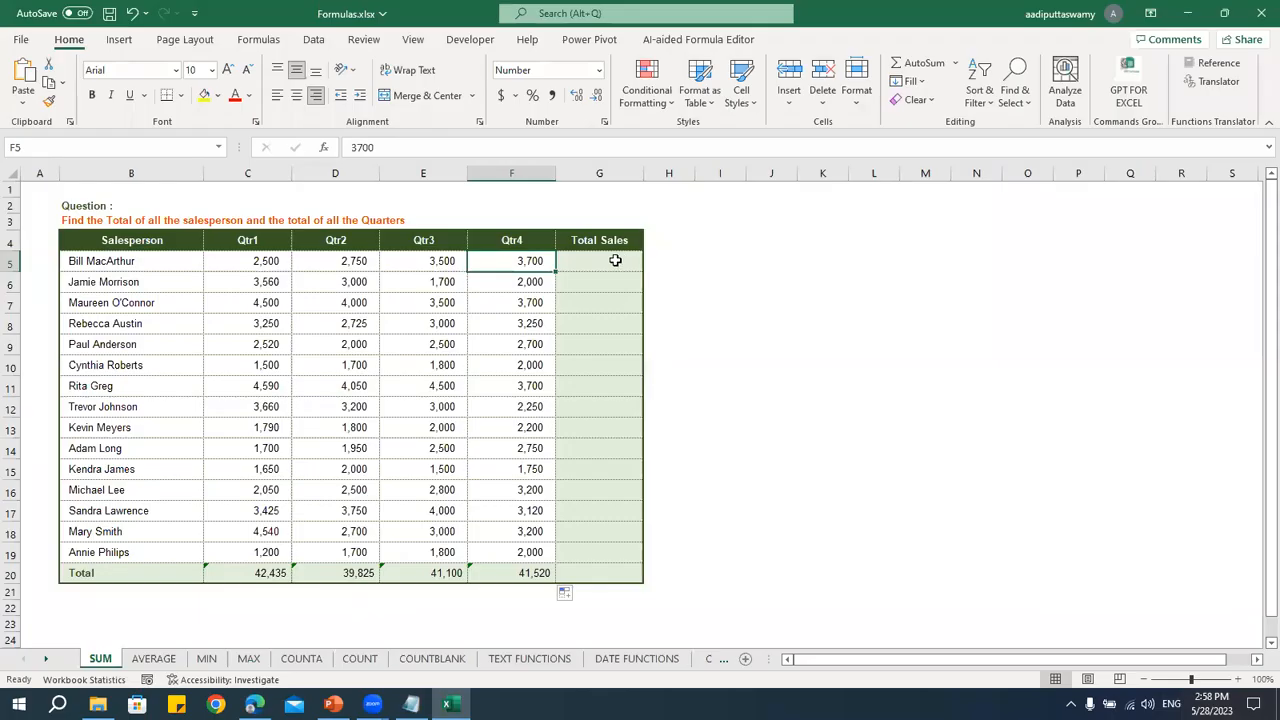
{"action": "left_click", "coordinate": [602, 261]}
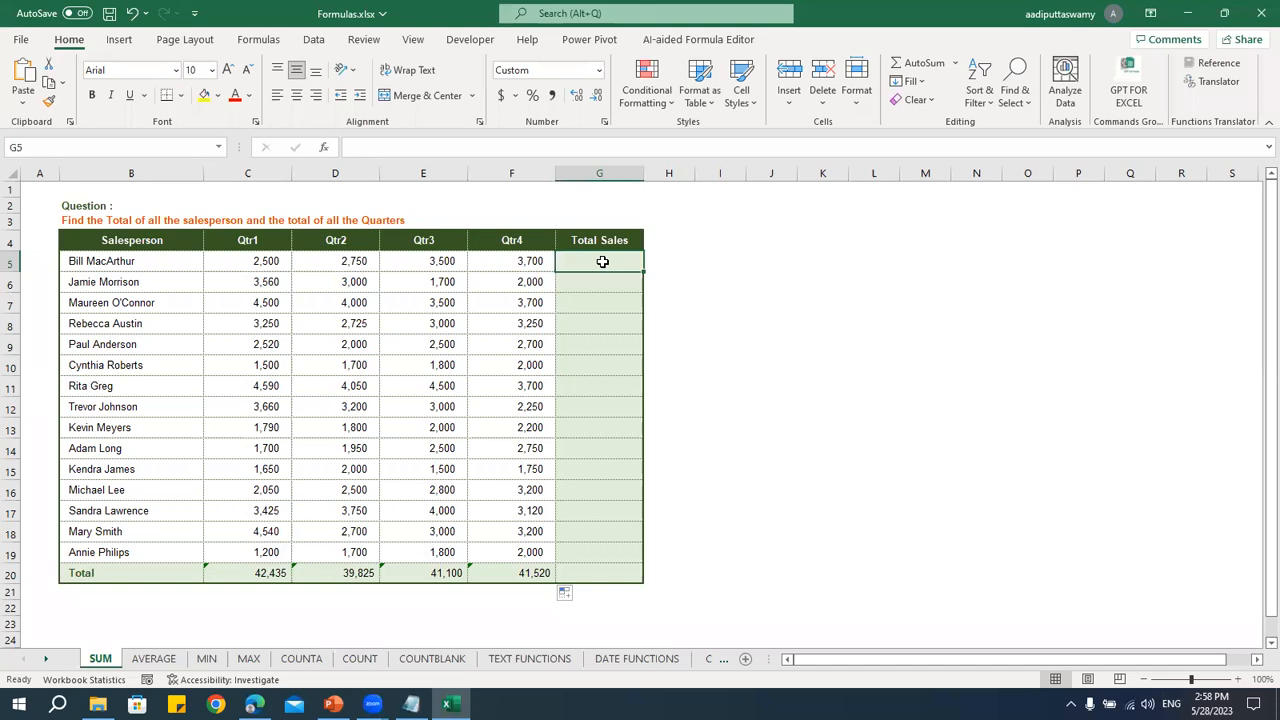
{"action": "key", "text": "alt+Tab"}
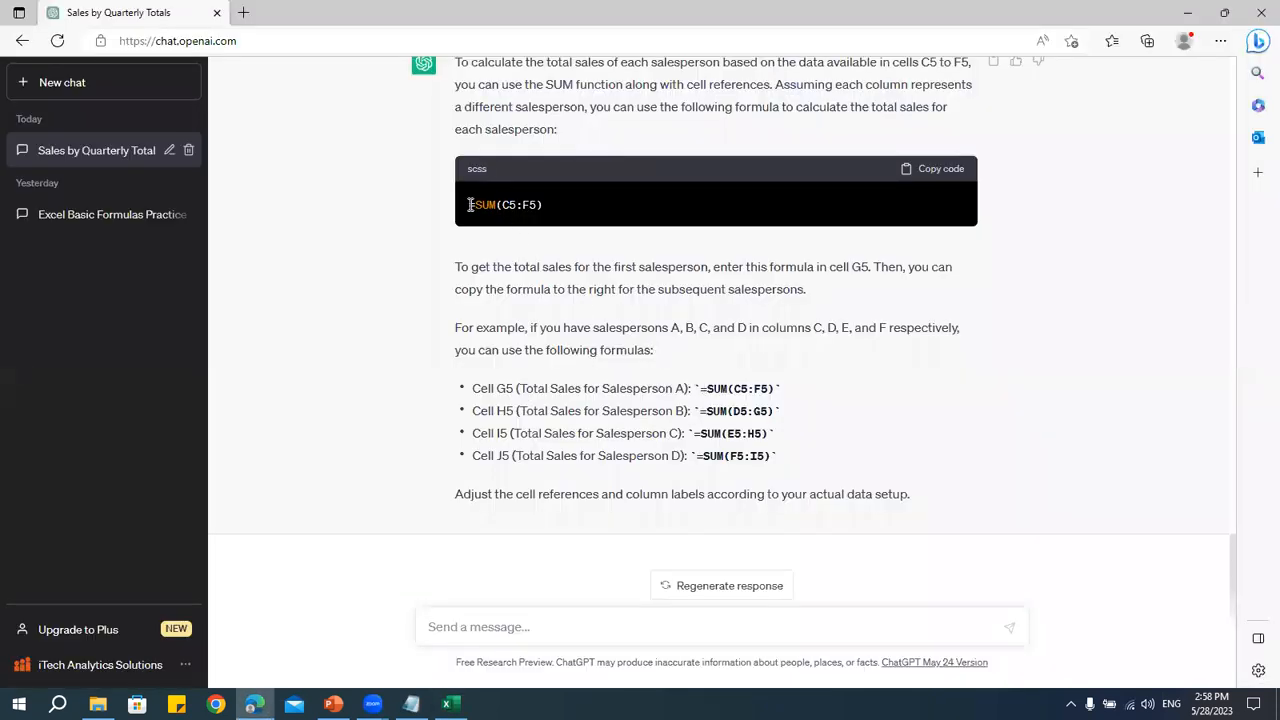
{"action": "left_click_drag", "start_coordinate": [470, 204], "coordinate": [558, 204]}
{"action": "key", "text": "ctrl+c"}
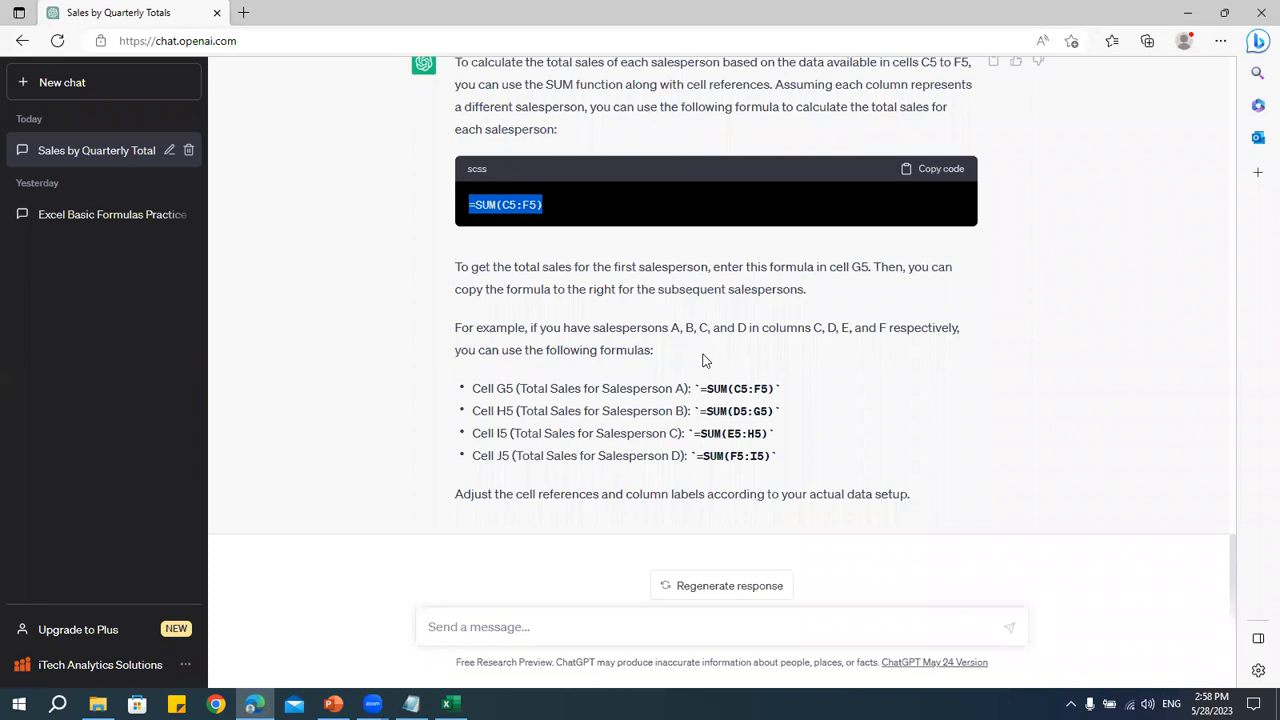
{"action": "key", "text": "alt+Tab"}
{"action": "key", "text": "ctrl+v"}
{"action": "left_click", "coordinate": [603, 300]}
{"action": "left_click", "coordinate": [598, 258]}
{"action": "left_click_drag", "start_coordinate": [643, 268], "coordinate": [646, 582]}
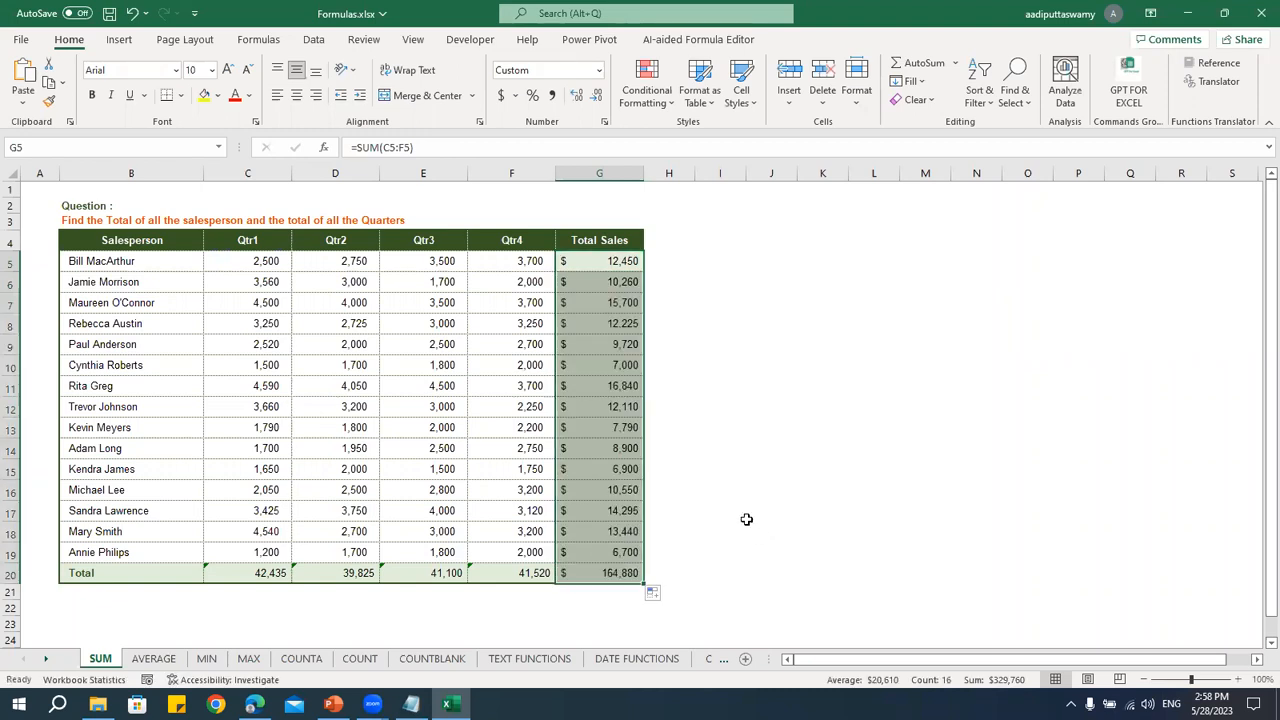
- Look through the AVERAGE, MIN, MAX and COUNTA practice sheets and compare their questions and tables with the SUM sheet
{"action": "left_click", "coordinate": [175, 659]}
{"action": "left_click", "coordinate": [206, 659]}
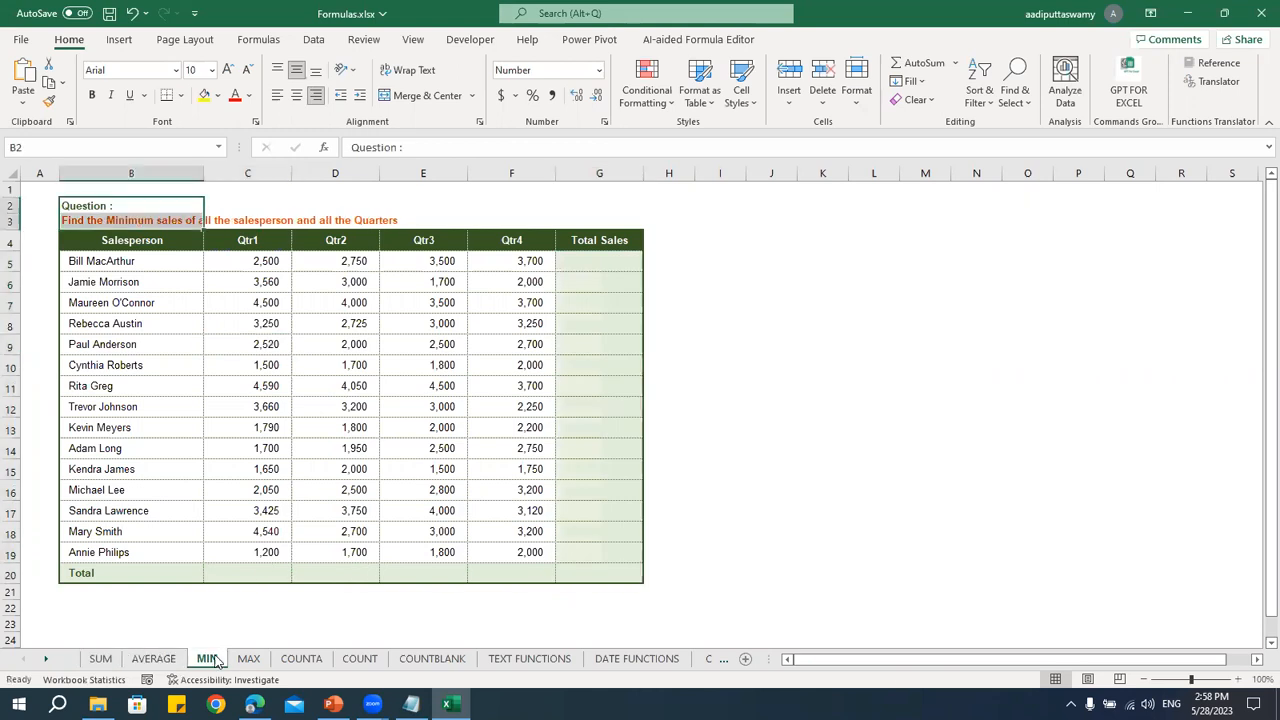
{"action": "left_click", "coordinate": [246, 660]}
{"action": "left_click", "coordinate": [283, 663]}
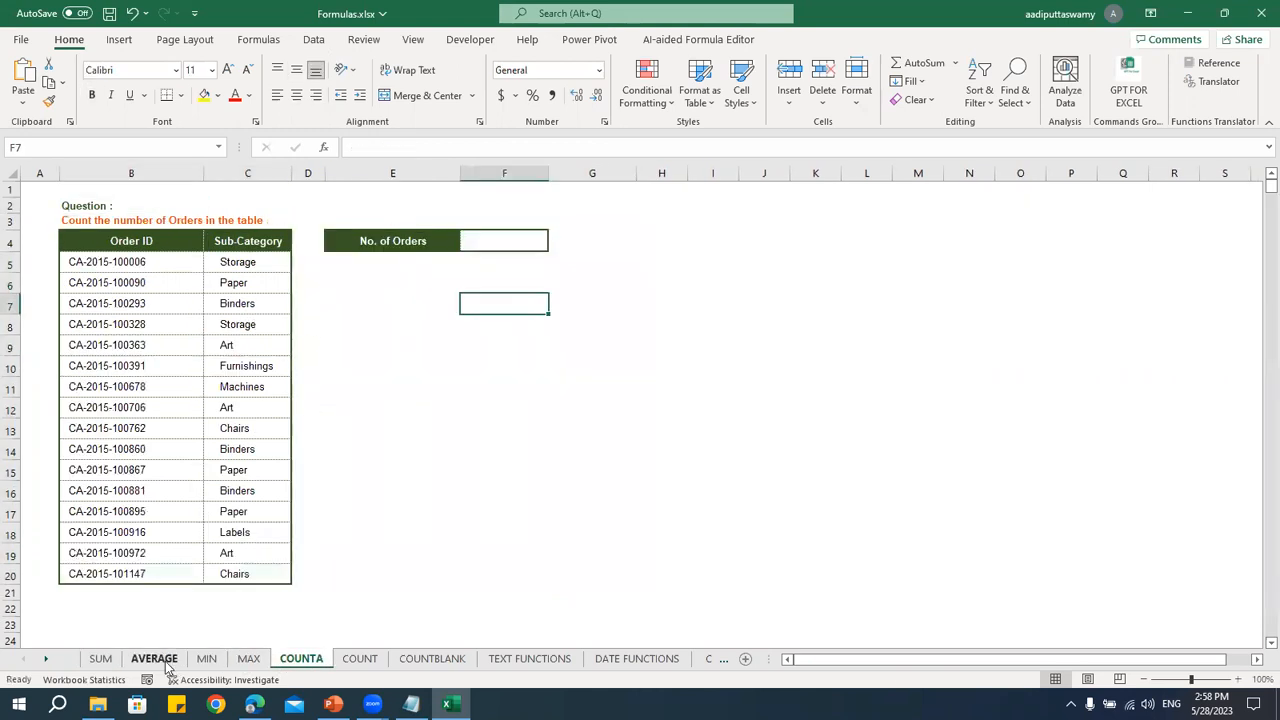
{"action": "left_click", "coordinate": [100, 659]}
{"action": "left_click", "coordinate": [150, 660]}
{"action": "left_click", "coordinate": [205, 660]}
{"action": "left_click", "coordinate": [233, 662]}
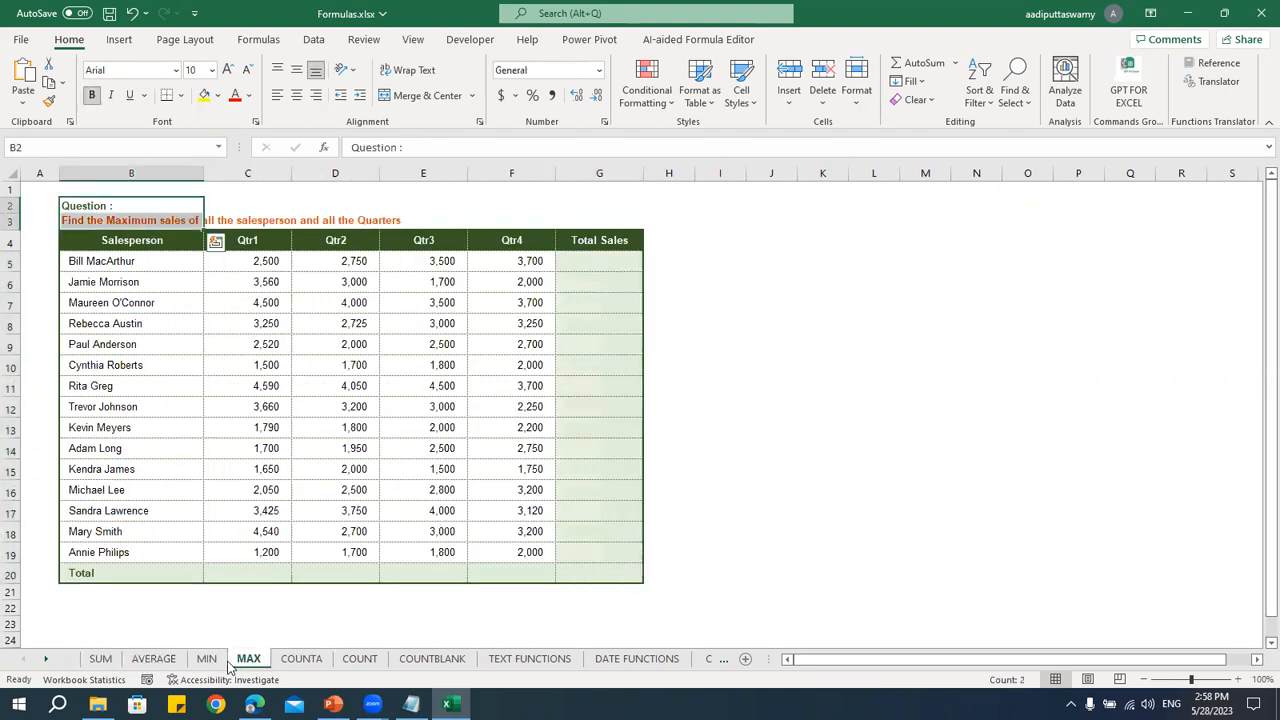
{"action": "left_click", "coordinate": [301, 367]}
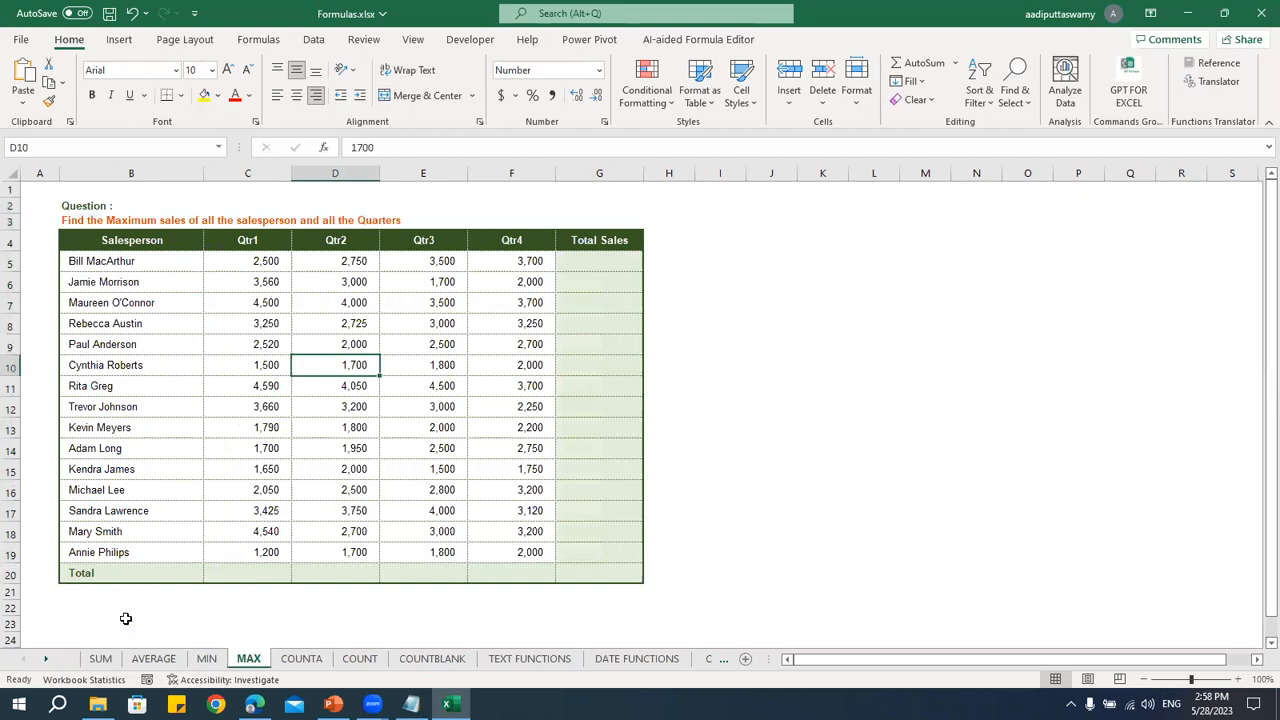
- Return to the SUM sheet and inspect the Total Sales formula in cell G5
{"action": "left_click", "coordinate": [100, 659]}
{"action": "left_click", "coordinate": [580, 369]}
{"action": "left_click", "coordinate": [596, 263]}
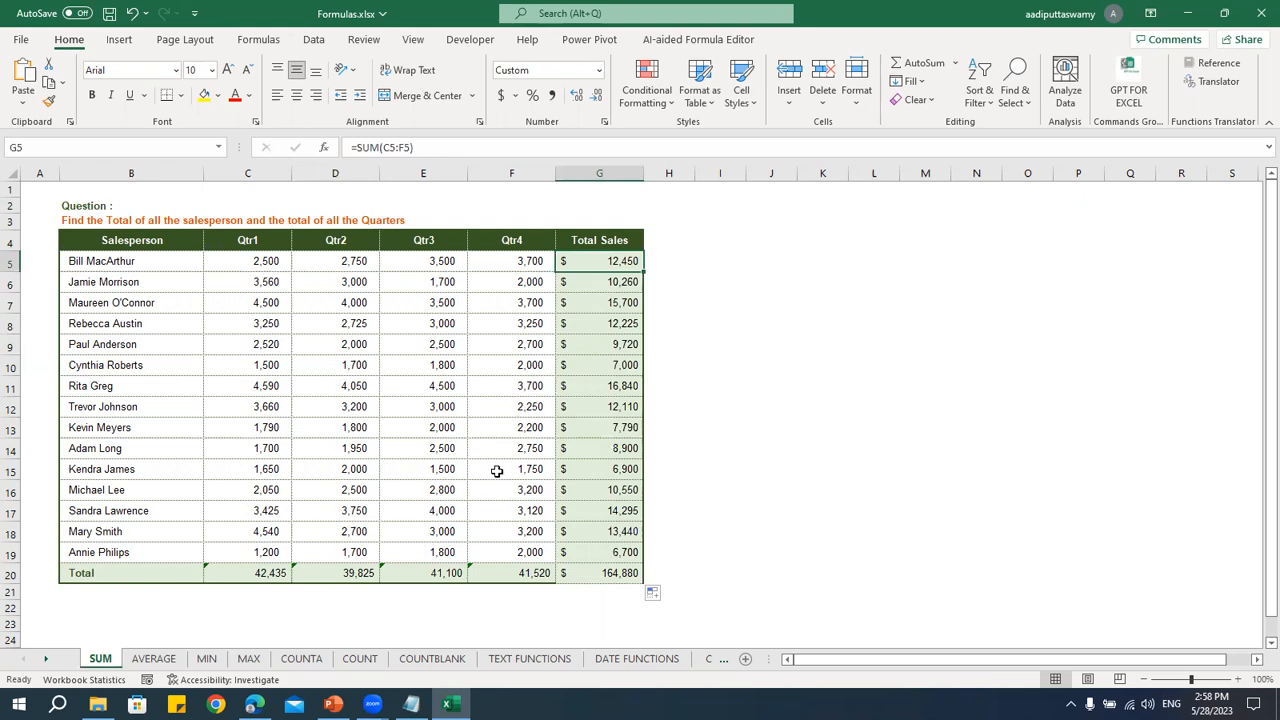
- Check the orders table on the COUNTA sheet and begin a ChatGPT prompt with "There are few sub-categories in column C"
{"action": "left_click", "coordinate": [303, 659]}
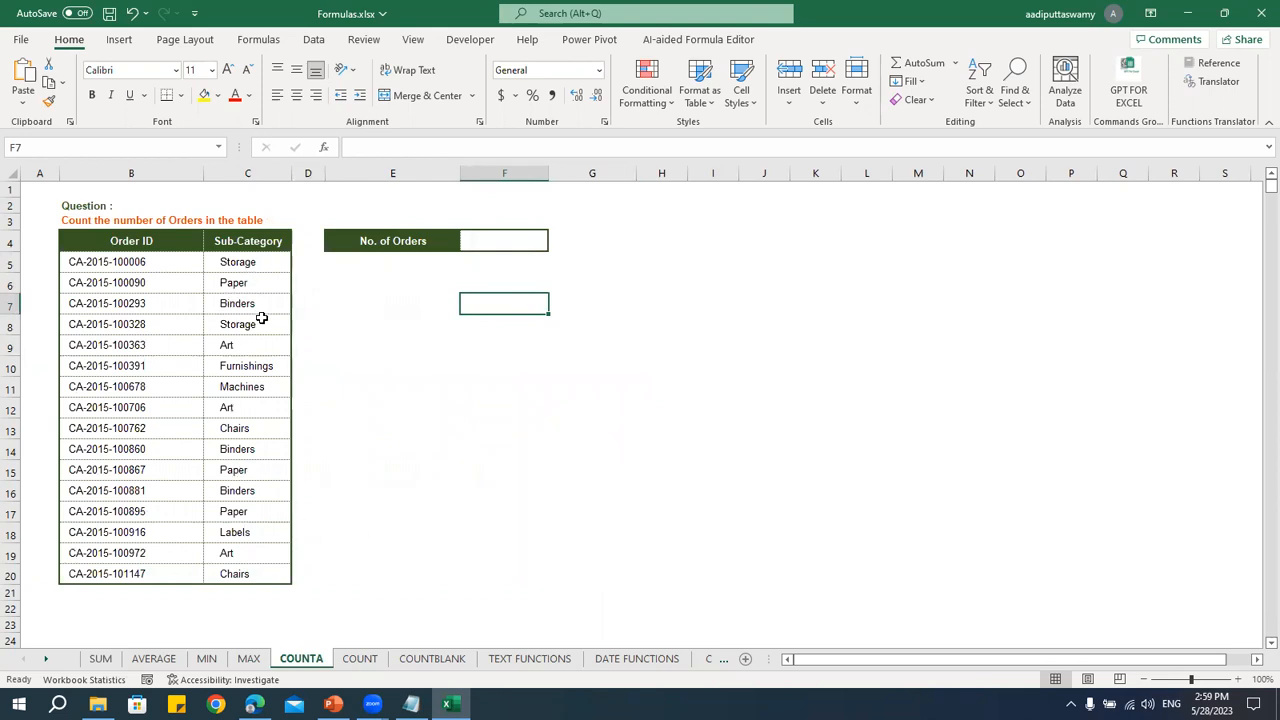
{"action": "left_click", "coordinate": [500, 244]}
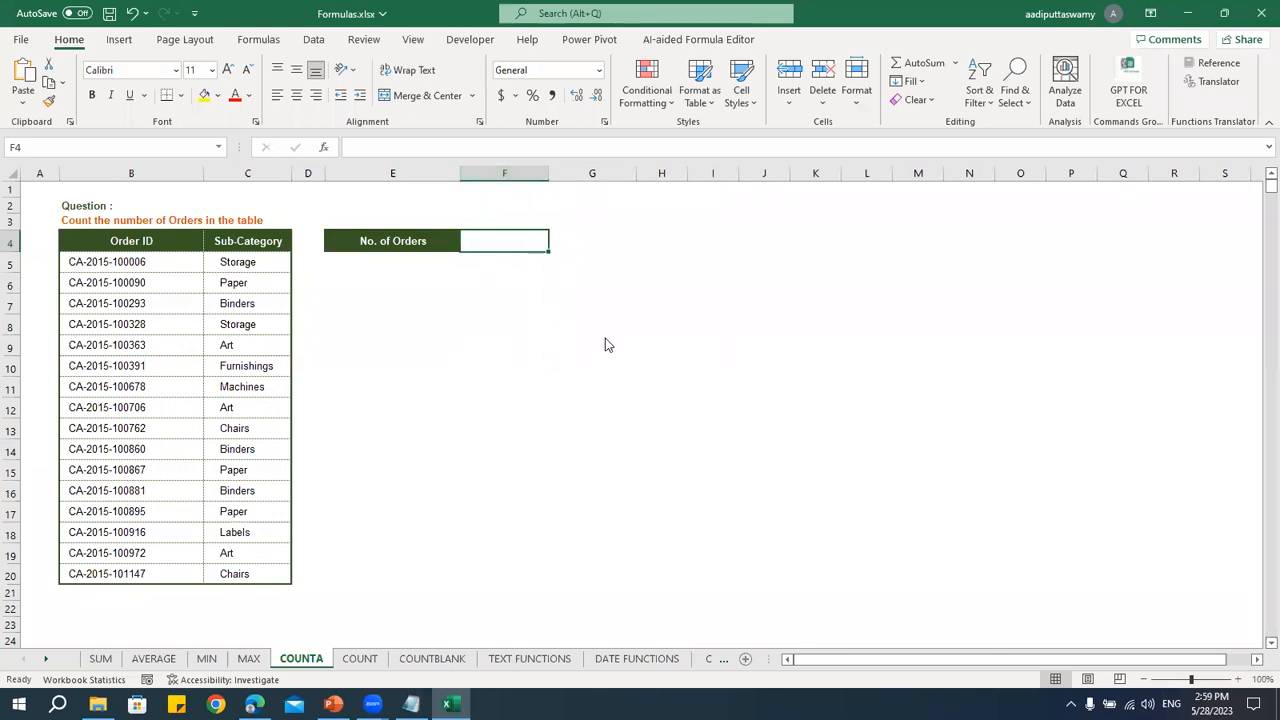
{"action": "key", "text": "alt+Tab"}
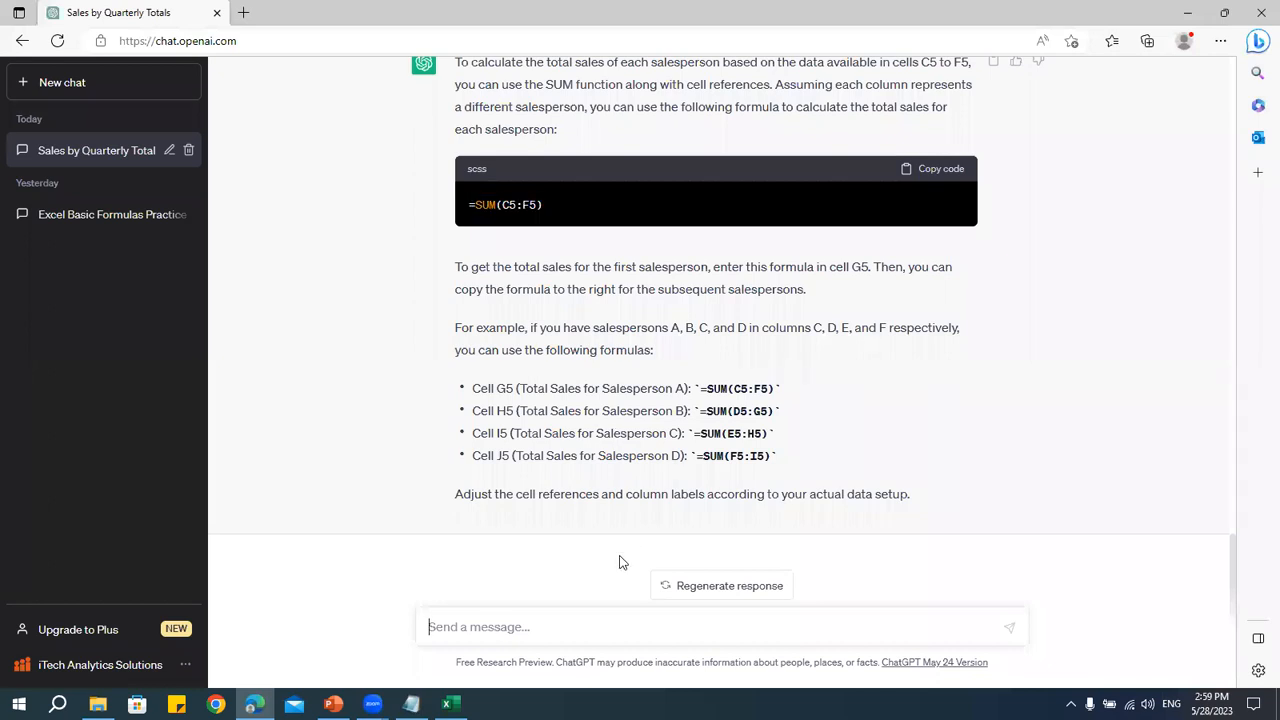
{"action": "type", "text": "There are few sub-categories in column"}
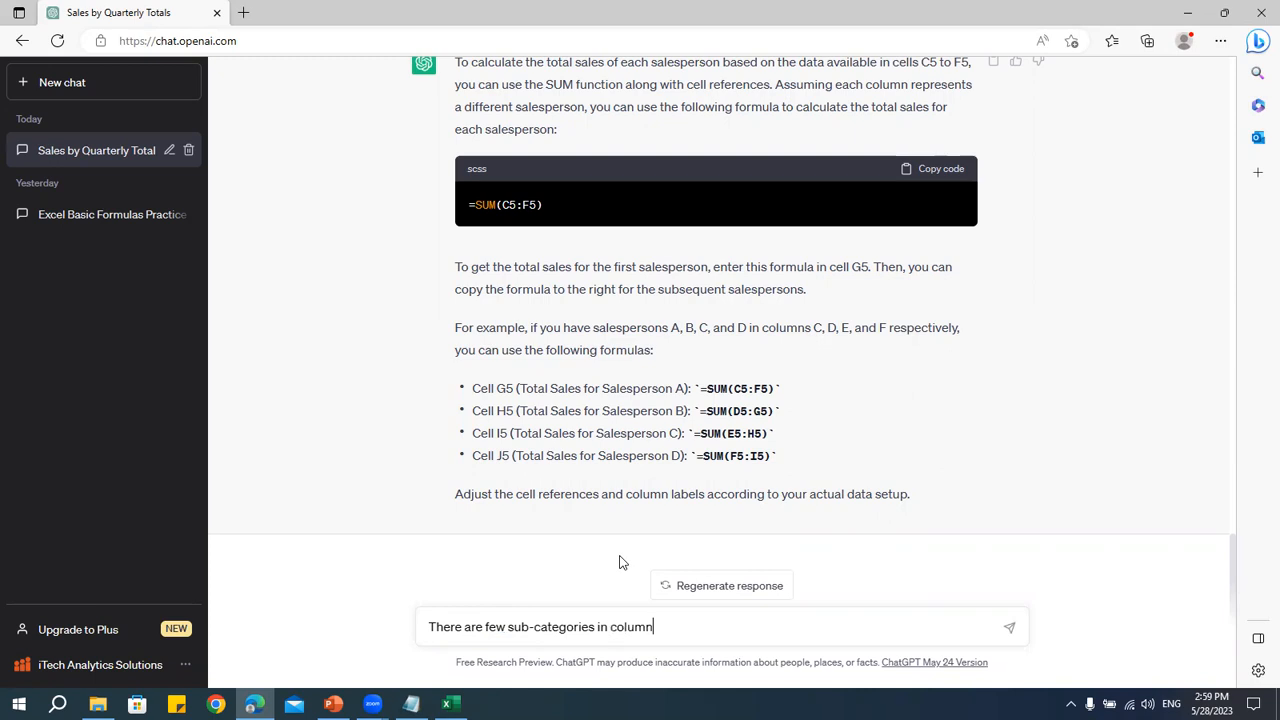
{"action": "key", "text": "alt+Tab"}
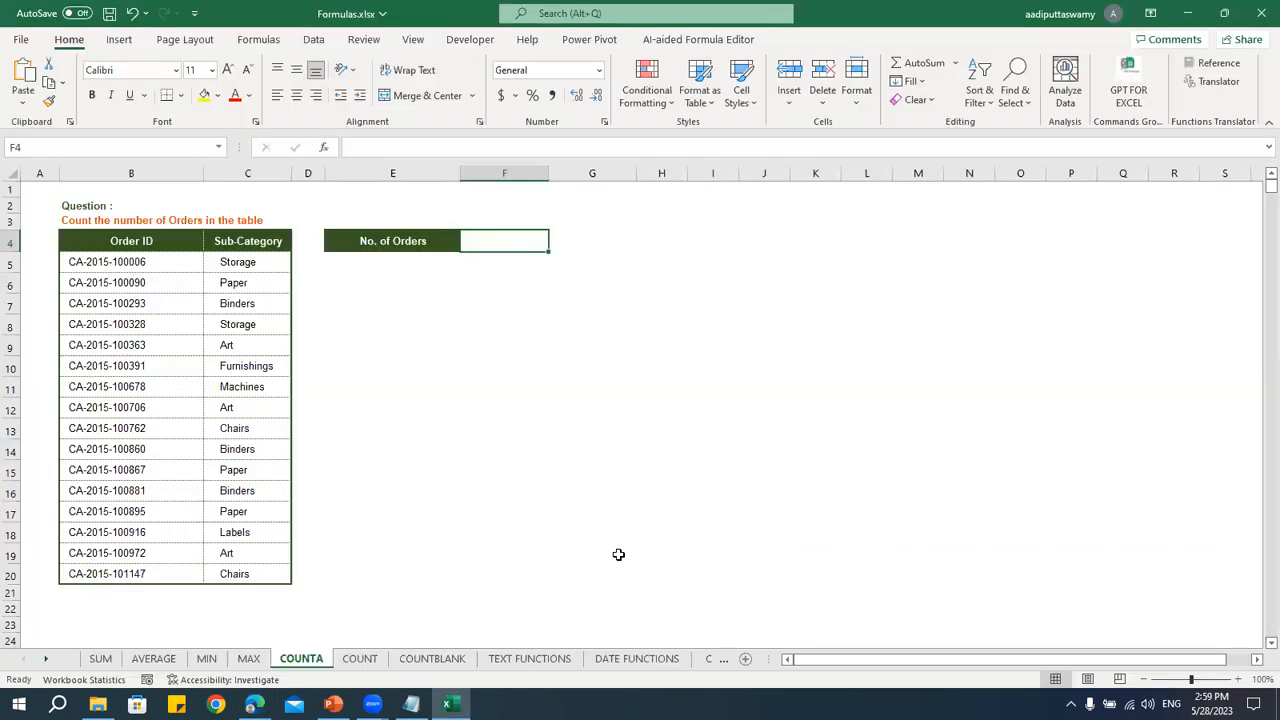
{"action": "key", "text": "alt+Tab"}
{"action": "type", "text": "C"}
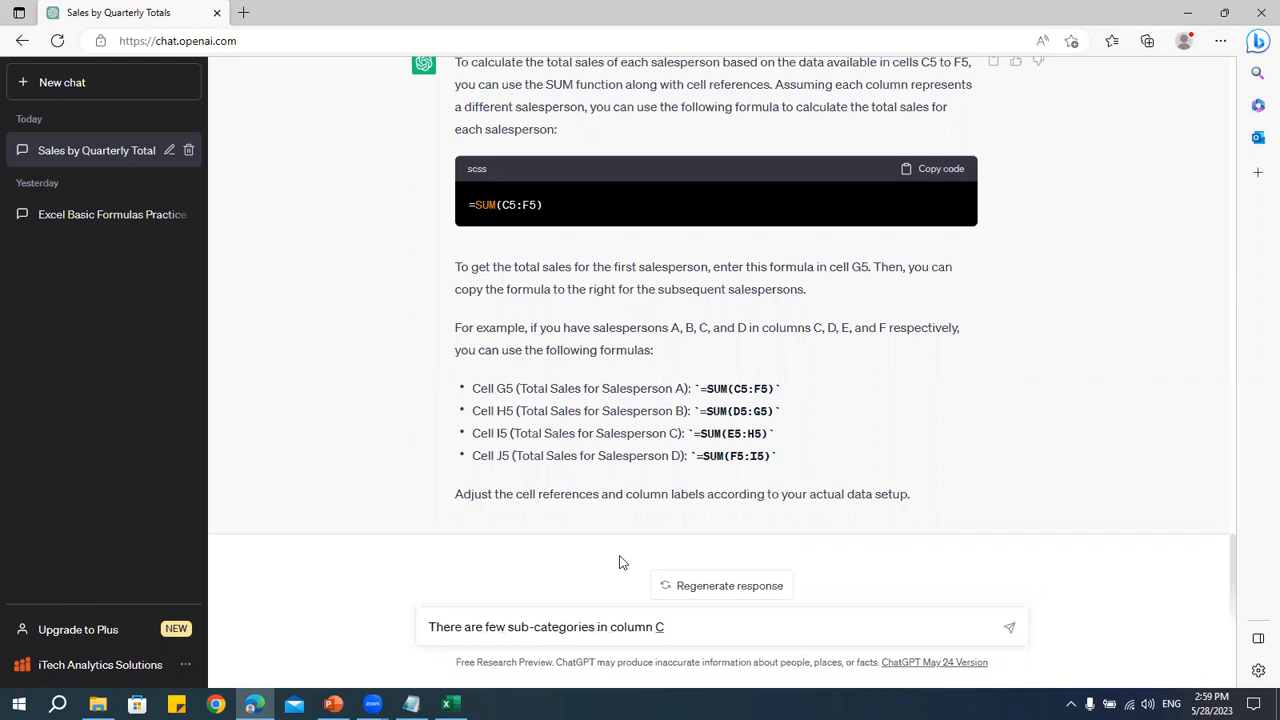
- Continue the prompt with ". Need a excel formula to get the number of sub-categories"
{"action": "type", "text": ". Need a excel formul"}
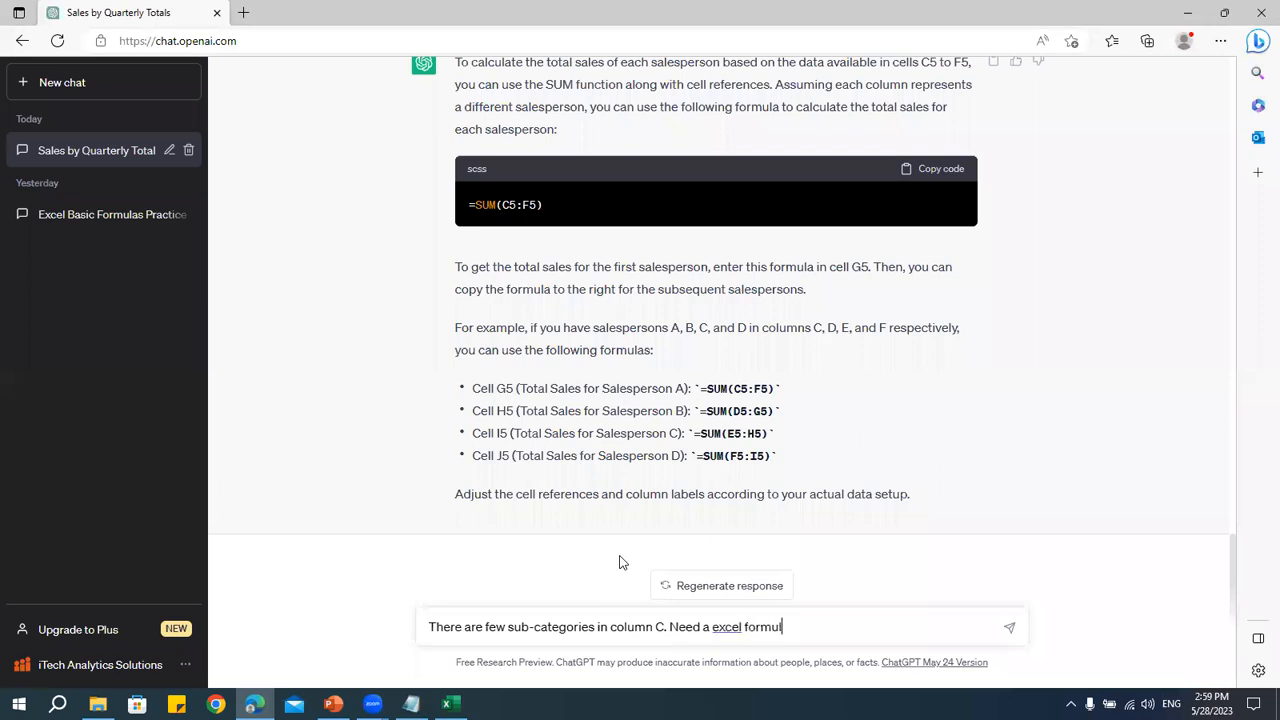
{"action": "type", "text": "a to get the number of"}
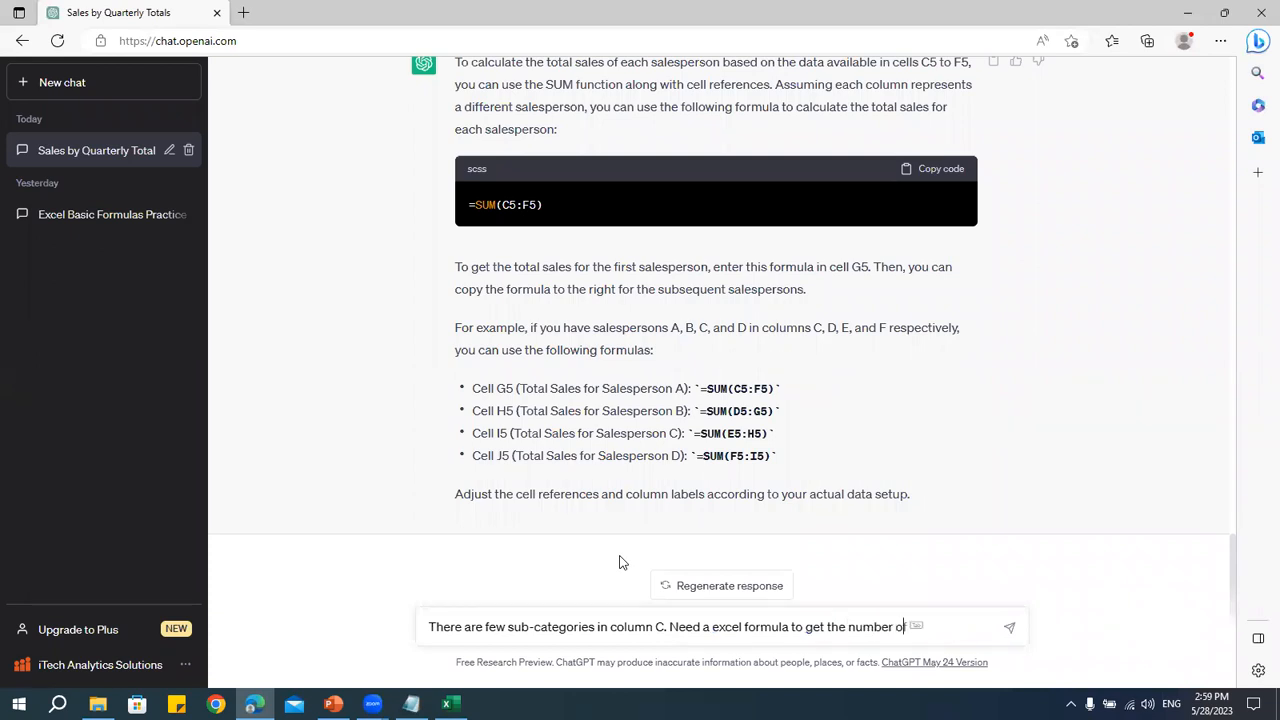
{"action": "type", "text": " sub-cat"}
{"action": "type", "text": "c"}
{"action": "key", "text": "Delete"}
{"action": "key", "text": "BackSpace"}
{"action": "key", "text": "BackSpace"}
{"action": "type", "text": "categories"}
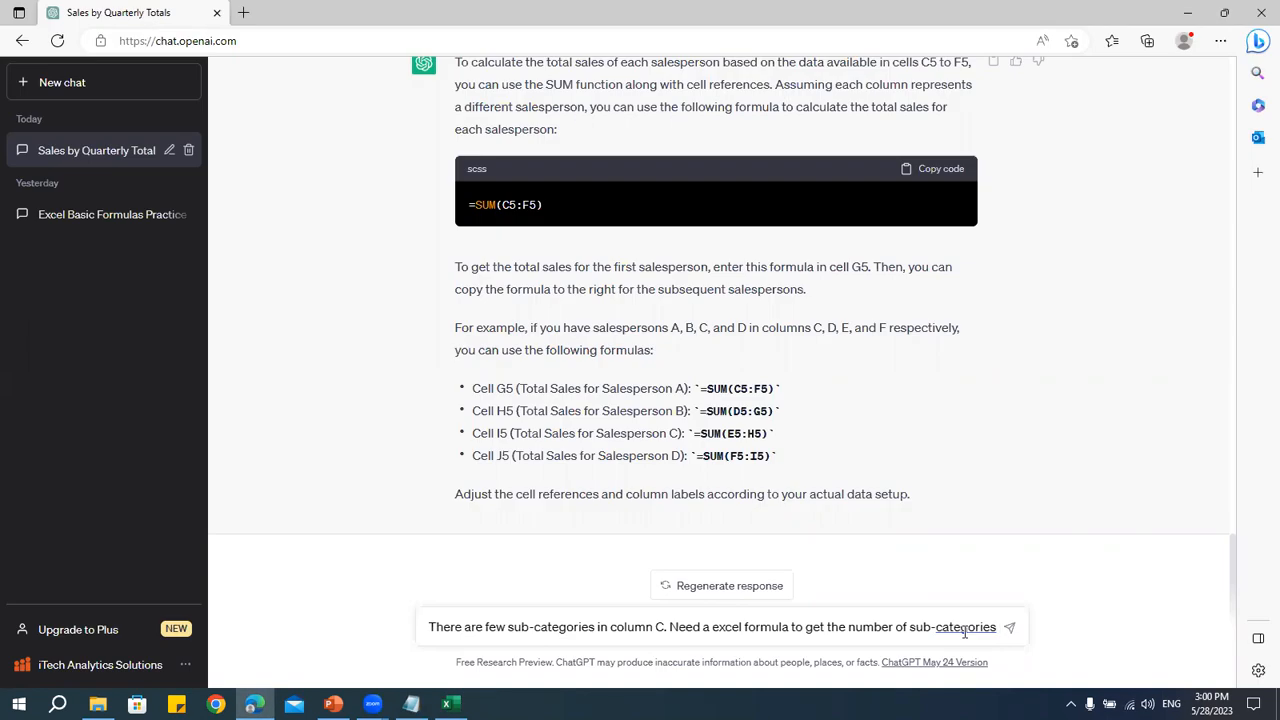
{"action": "type", "text": "in Cell"}
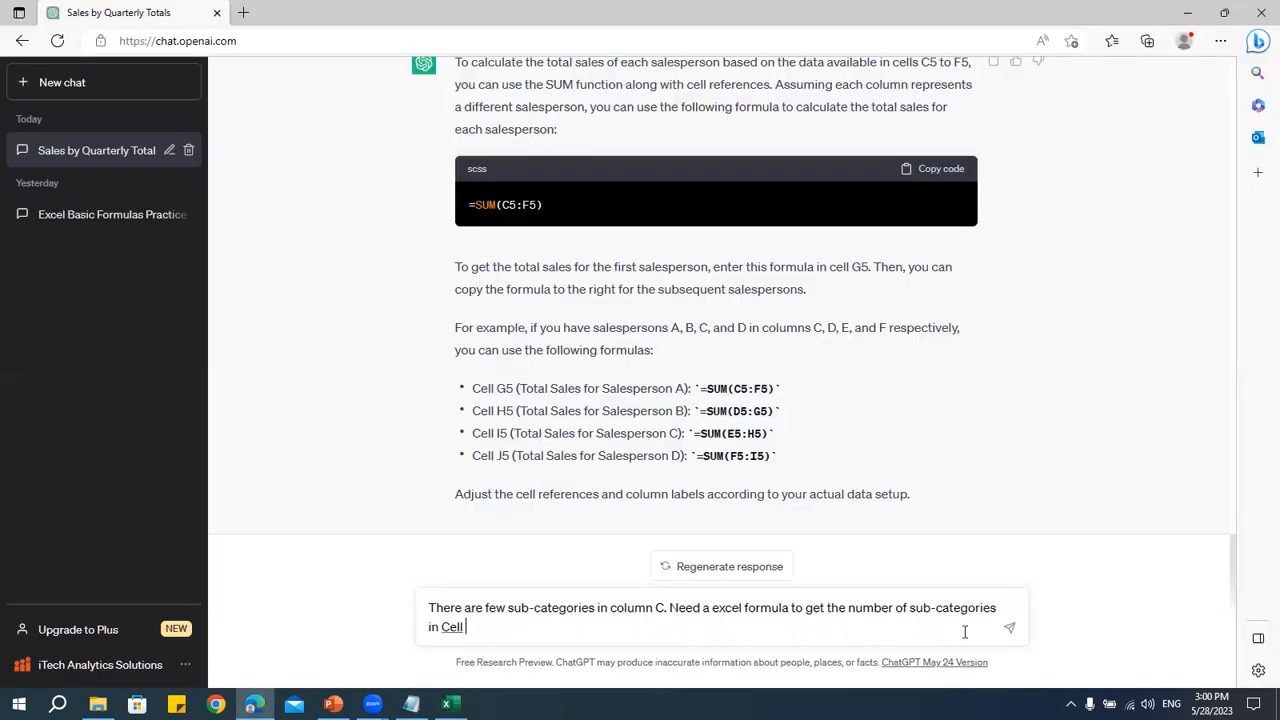
{"action": "type", "text": "F4"}
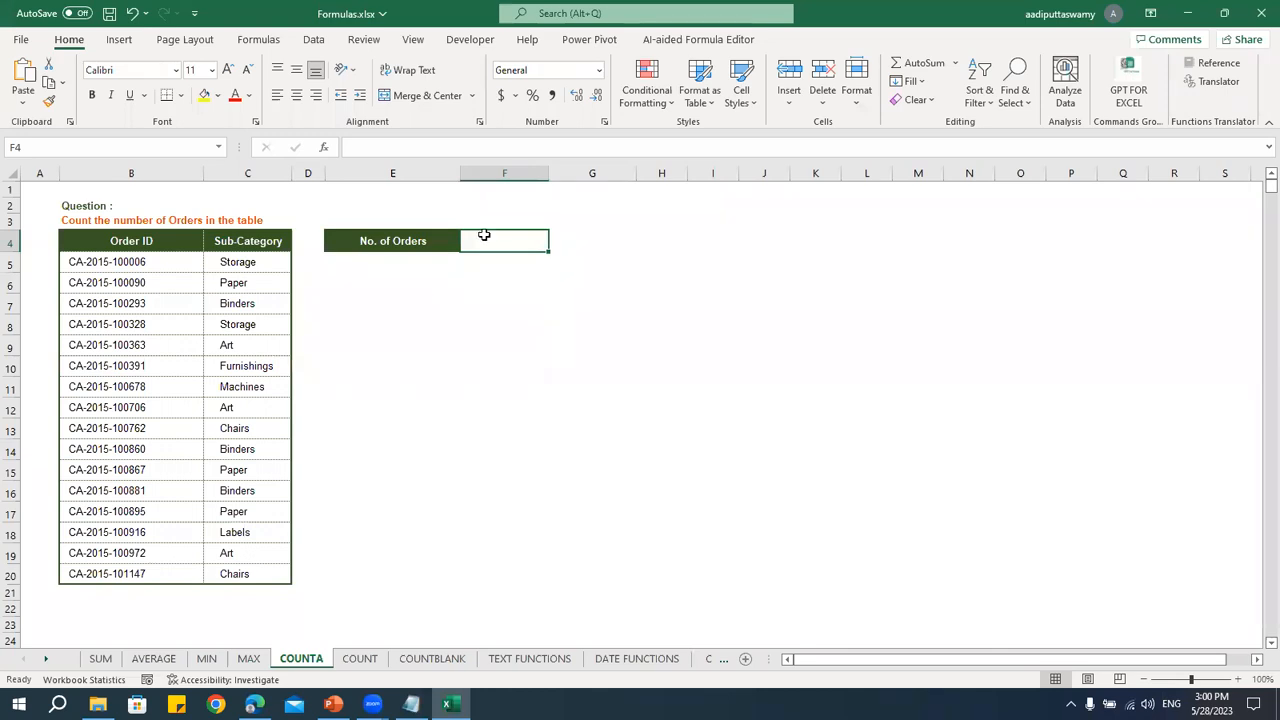
{"action": "left_click", "coordinate": [255, 167]}
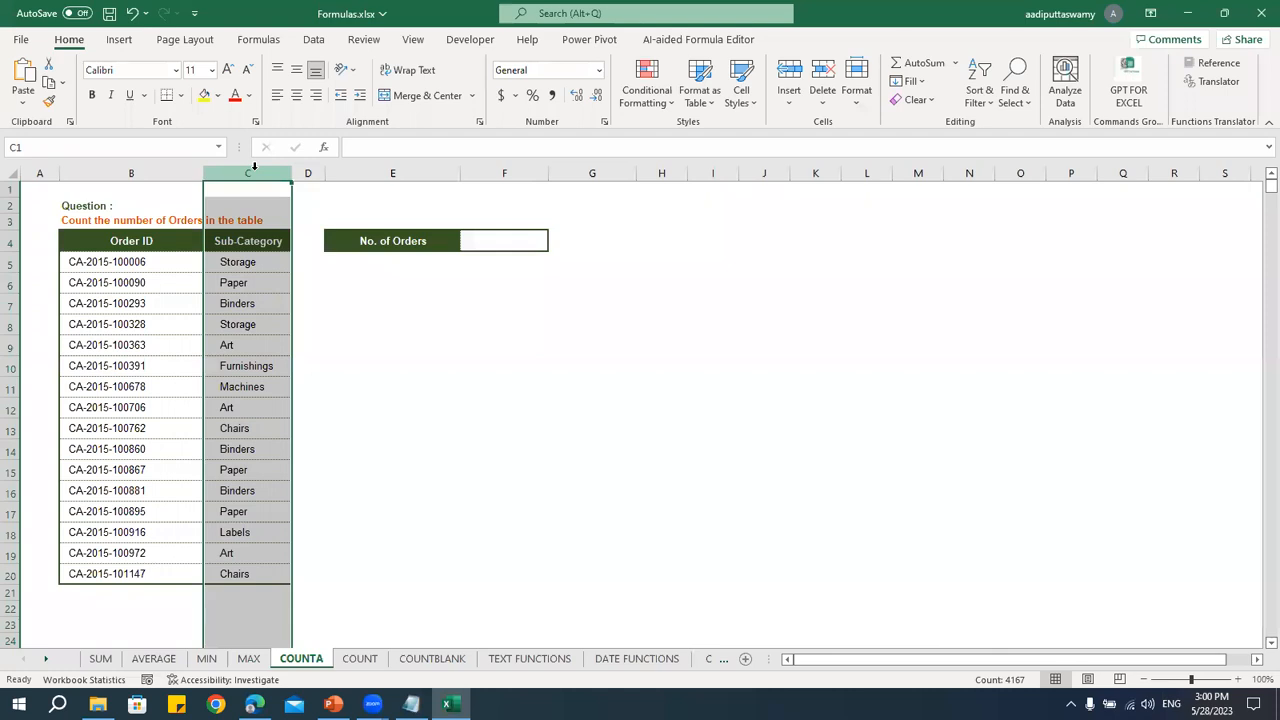
{"action": "key", "text": "alt+Tab"}
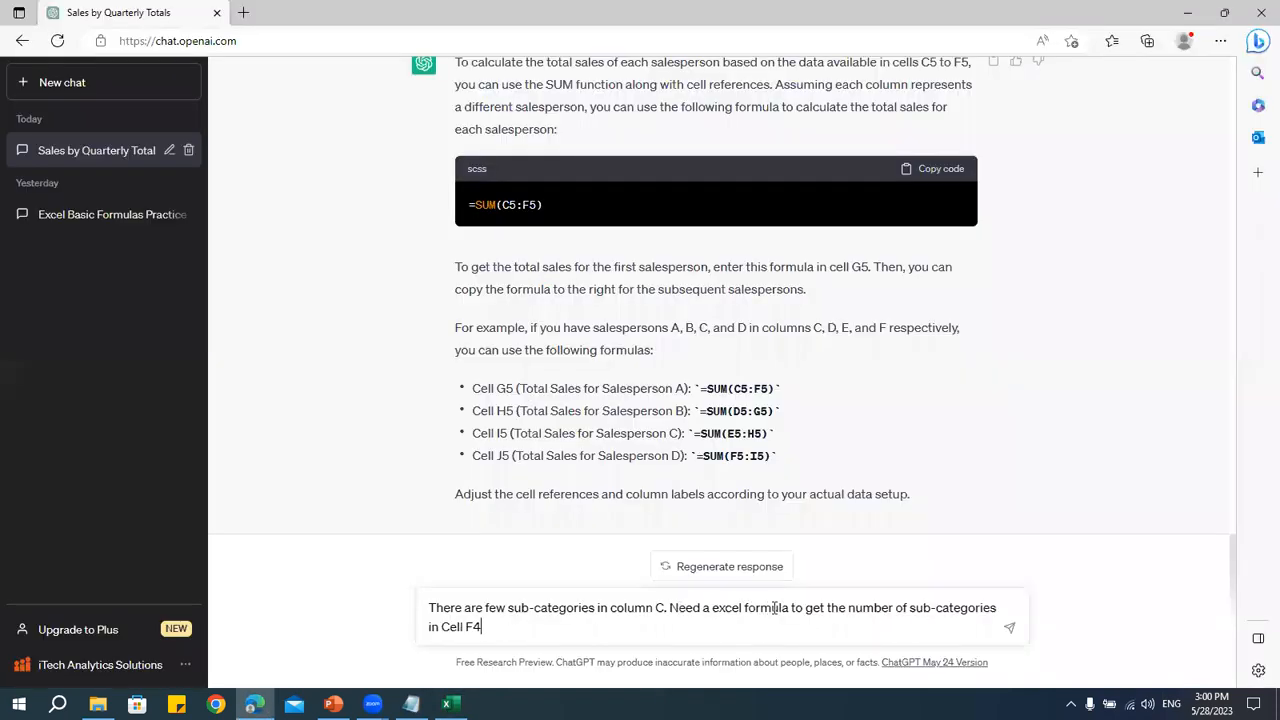
{"action": "left_click_drag", "start_coordinate": [482, 626], "coordinate": [408, 626]}
{"action": "key", "text": "BackSpace"}
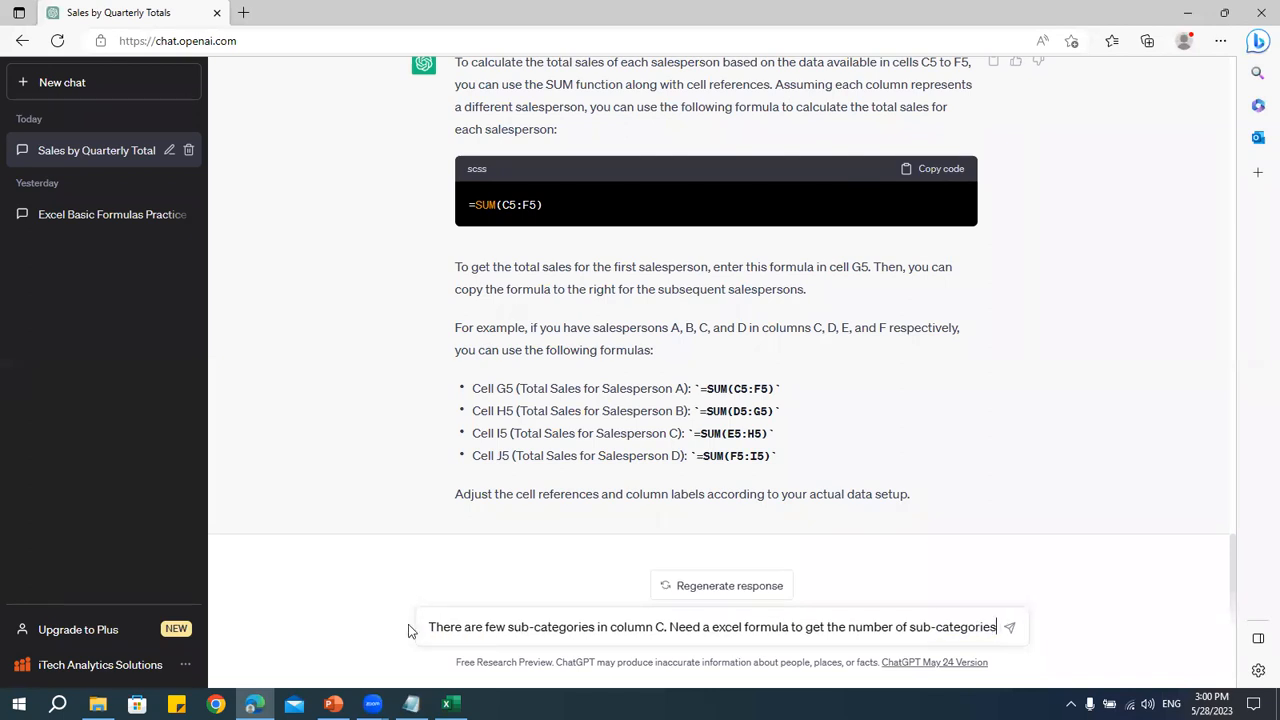
- Send the sub-category counting prompt to ChatGPT and check the Sub-Category rows on the COUNTA sheet against its answer
{"action": "key", "text": "alt+Tab"}
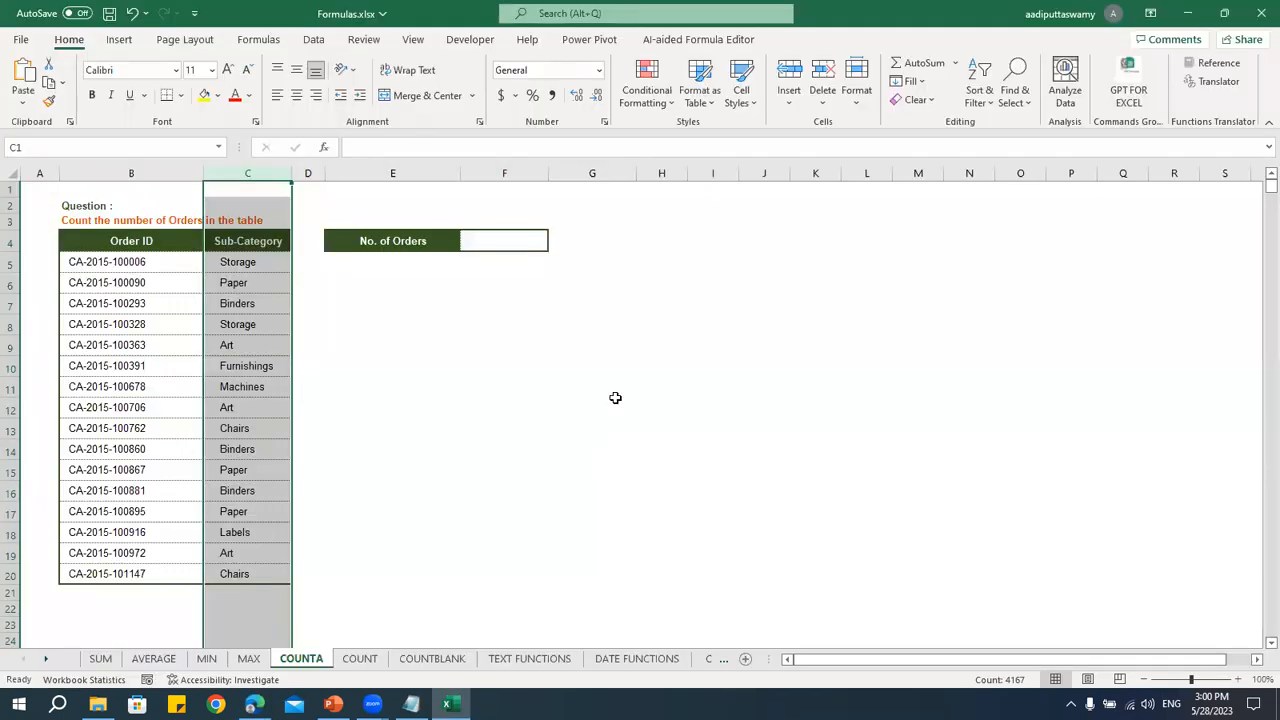
{"action": "left_click", "coordinate": [507, 244]}
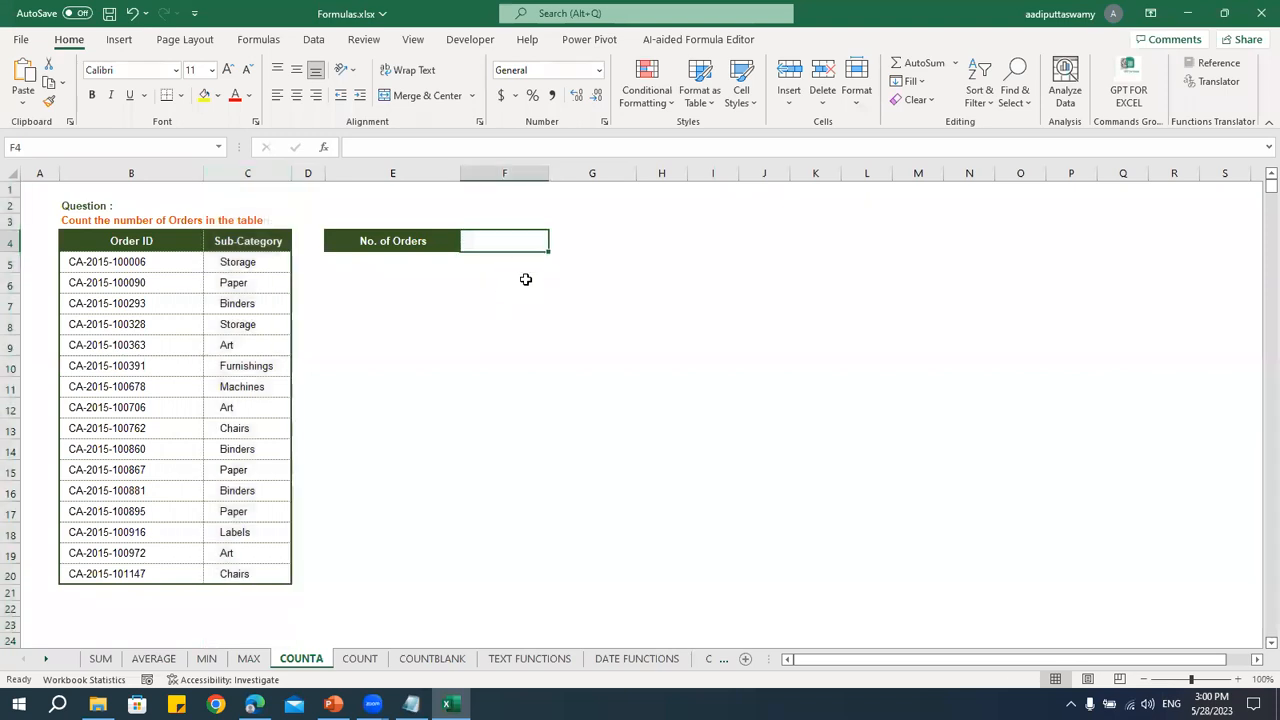
{"action": "key", "text": "alt+Tab"}
{"action": "key", "text": "Return"}
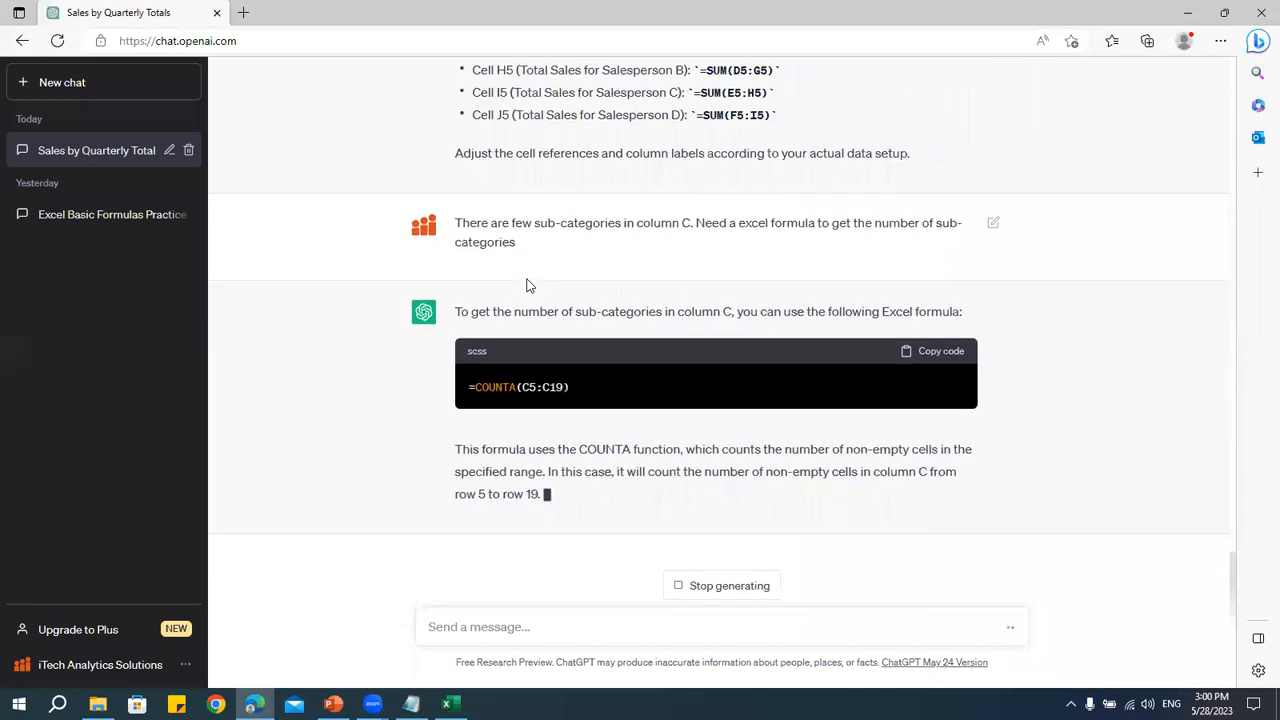
{"action": "key", "text": "alt+Tab"}
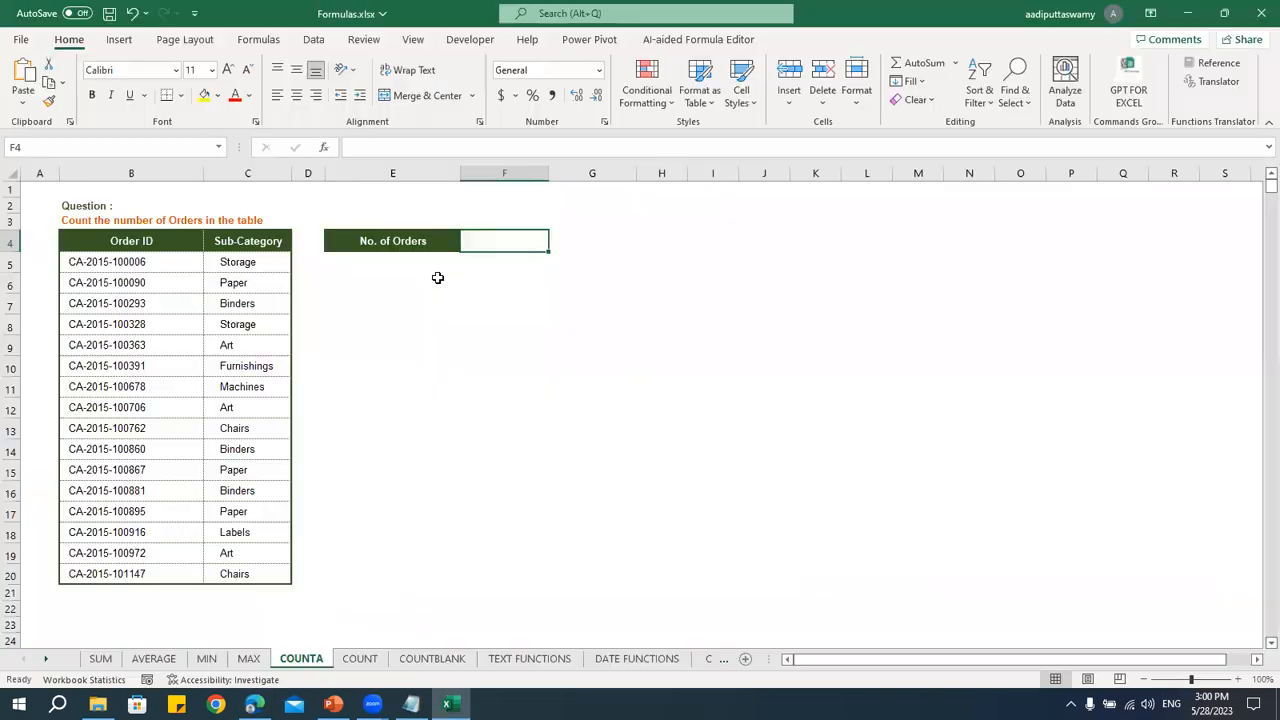
{"action": "left_click", "coordinate": [243, 268]}
{"action": "left_click", "coordinate": [272, 550]}
{"action": "key", "text": "alt+Tab"}
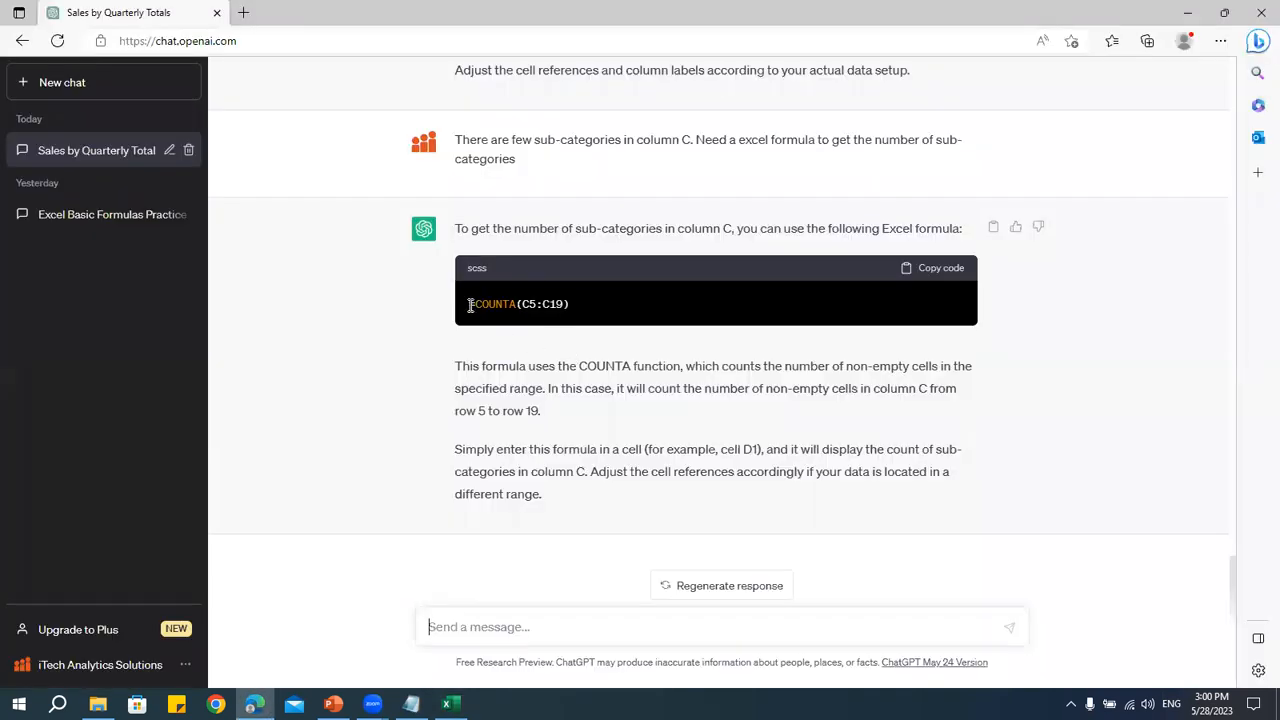
- Copy the formula =COUNTA(C5:C19) from ChatGPT's answer
{"action": "left_click_drag", "start_coordinate": [470, 304], "coordinate": [588, 303]}
{"action": "key", "text": "ctrl+c"}
{"action": "left_click", "coordinate": [586, 318]}
{"action": "key", "text": "alt+Tab"}
- Examine the cell ranges in ChatGPT's earlier SUM formulas for each salesperson and each quarter
{"action": "key", "text": "alt+Tab"}
{"action": "scroll", "coordinate": [677, 372], "scroll_direction": "up", "scroll_amount": 1}
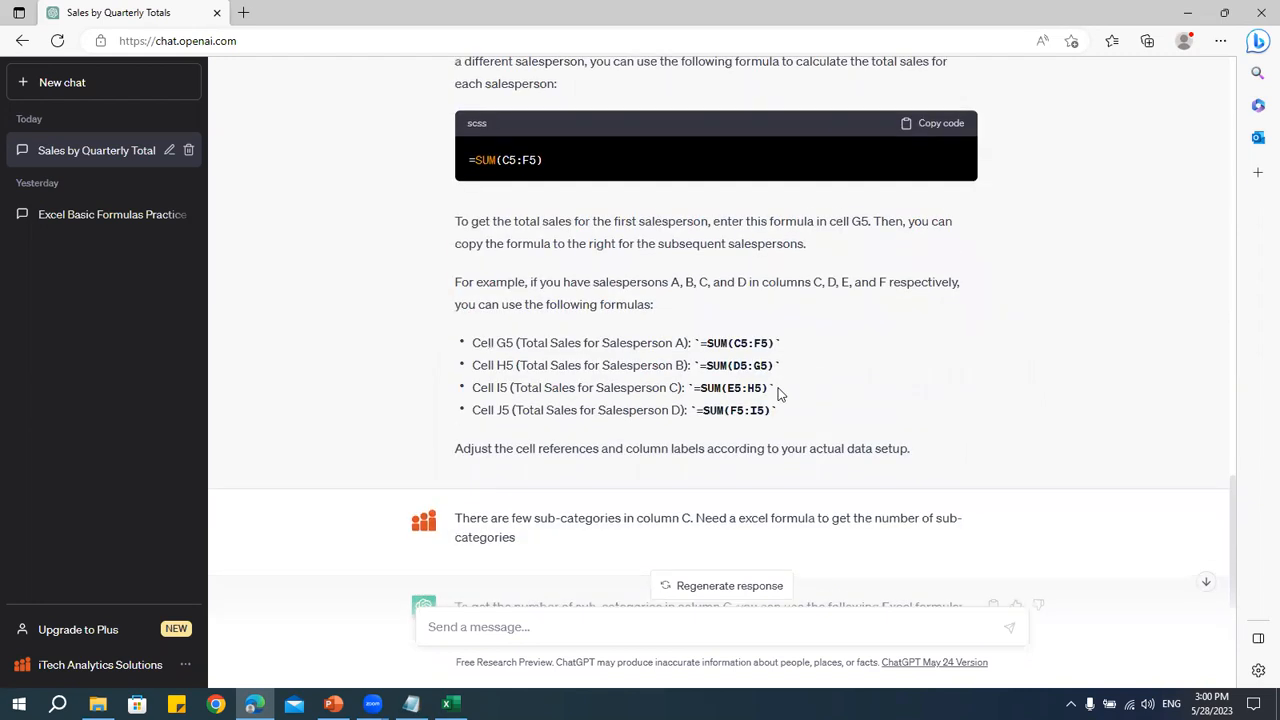
{"action": "left_click_drag", "start_coordinate": [755, 345], "coordinate": [741, 344]}
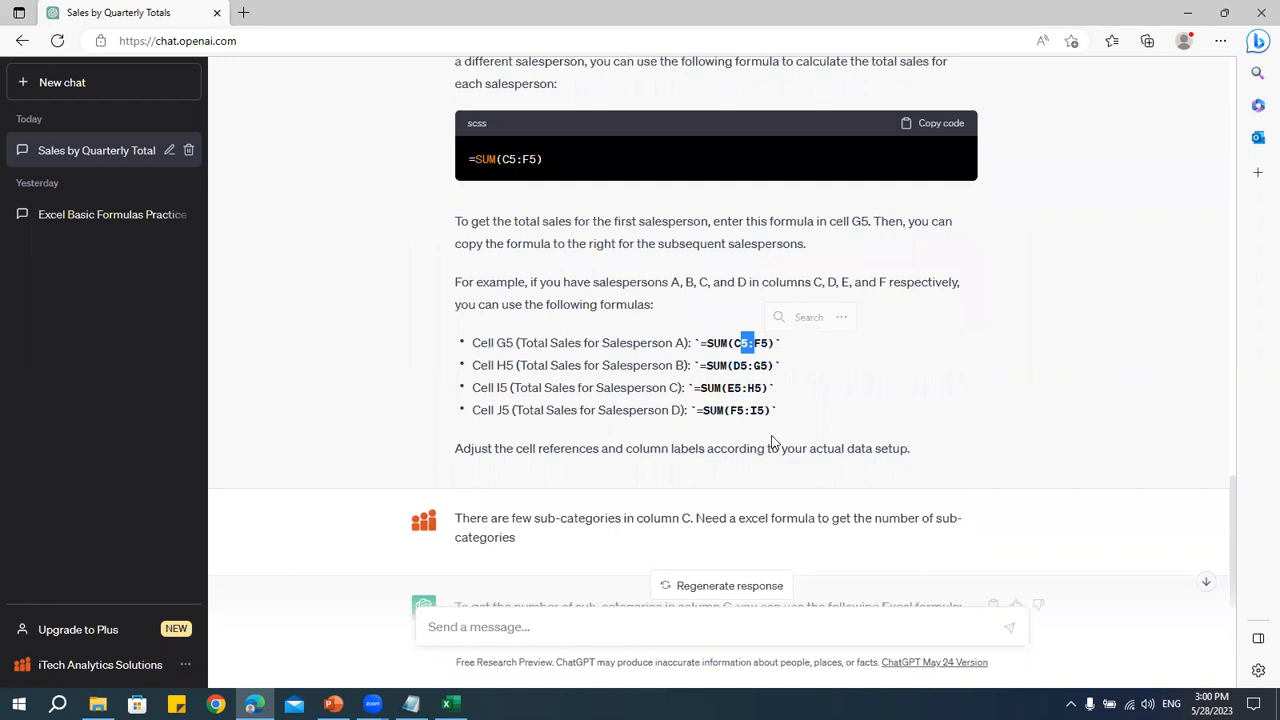
{"action": "scroll", "coordinate": [774, 438], "scroll_direction": "up", "scroll_amount": 15}
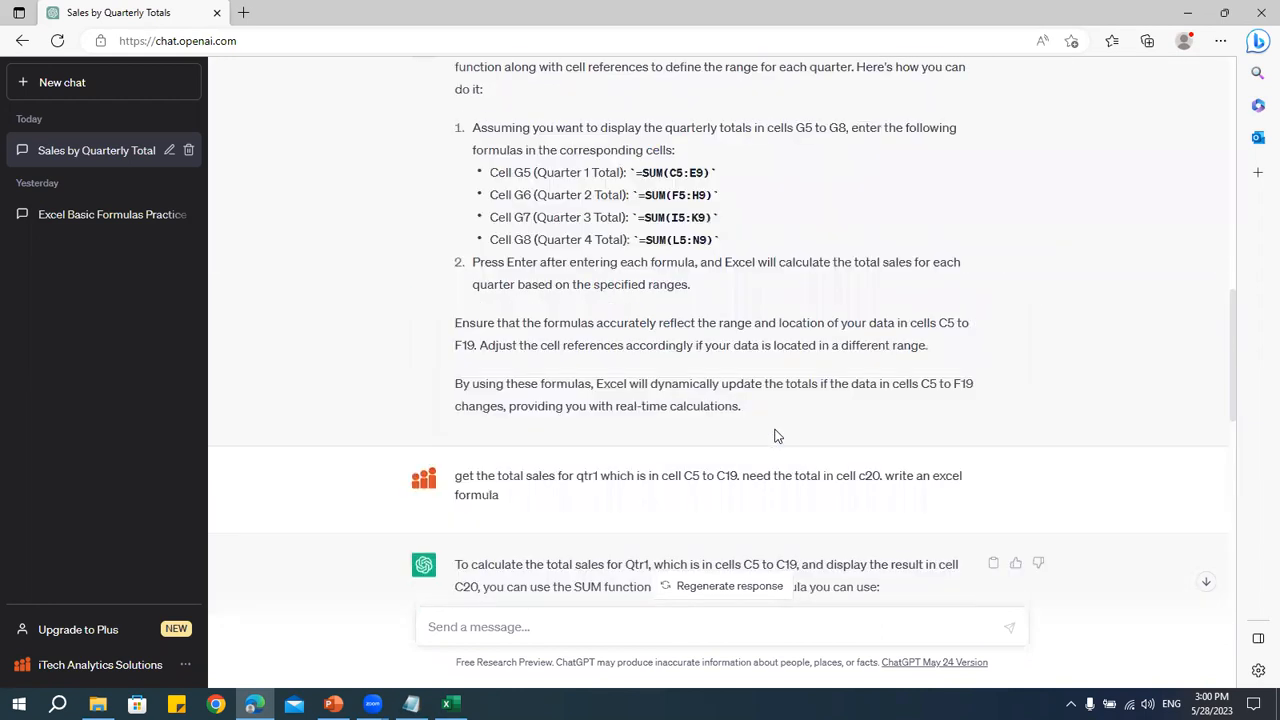
{"action": "scroll", "coordinate": [777, 436], "scroll_direction": "down", "scroll_amount": 5}
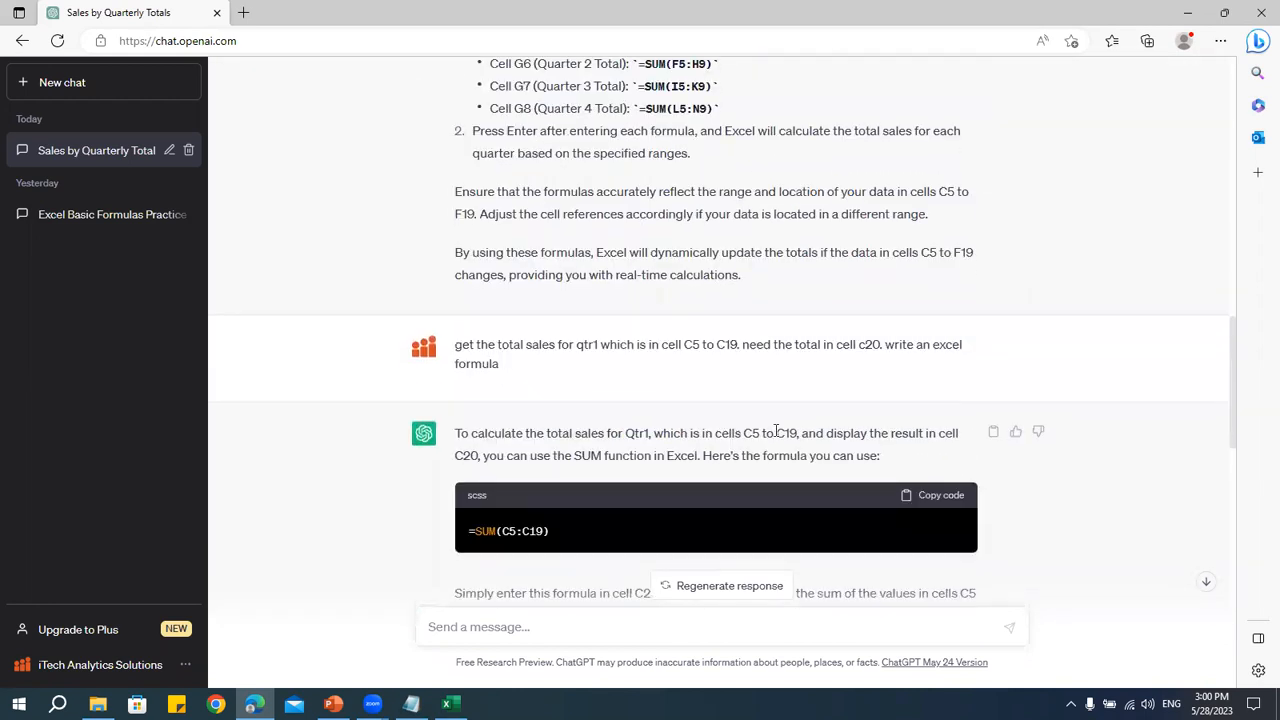
{"action": "scroll", "coordinate": [776, 432], "scroll_direction": "up", "scroll_amount": 3}
{"action": "left_click_drag", "start_coordinate": [670, 326], "coordinate": [691, 327]}
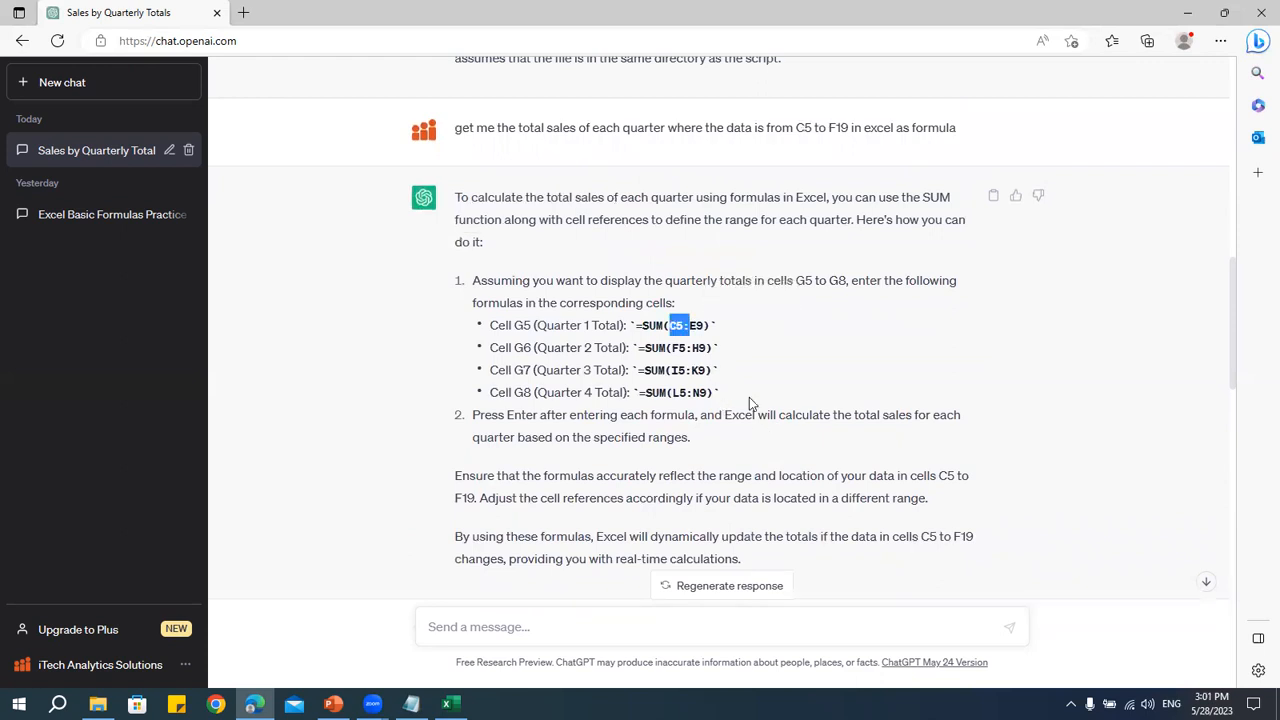
{"action": "key", "text": "alt+Tab"}
{"action": "key", "text": "alt+Tab"}
- Review the whole ChatGPT conversation, comparing how each prompt's wording led to its answer, from the first quarterly request to the COUNTA formula
{"action": "scroll", "coordinate": [722, 362], "scroll_direction": "down", "scroll_amount": 10}
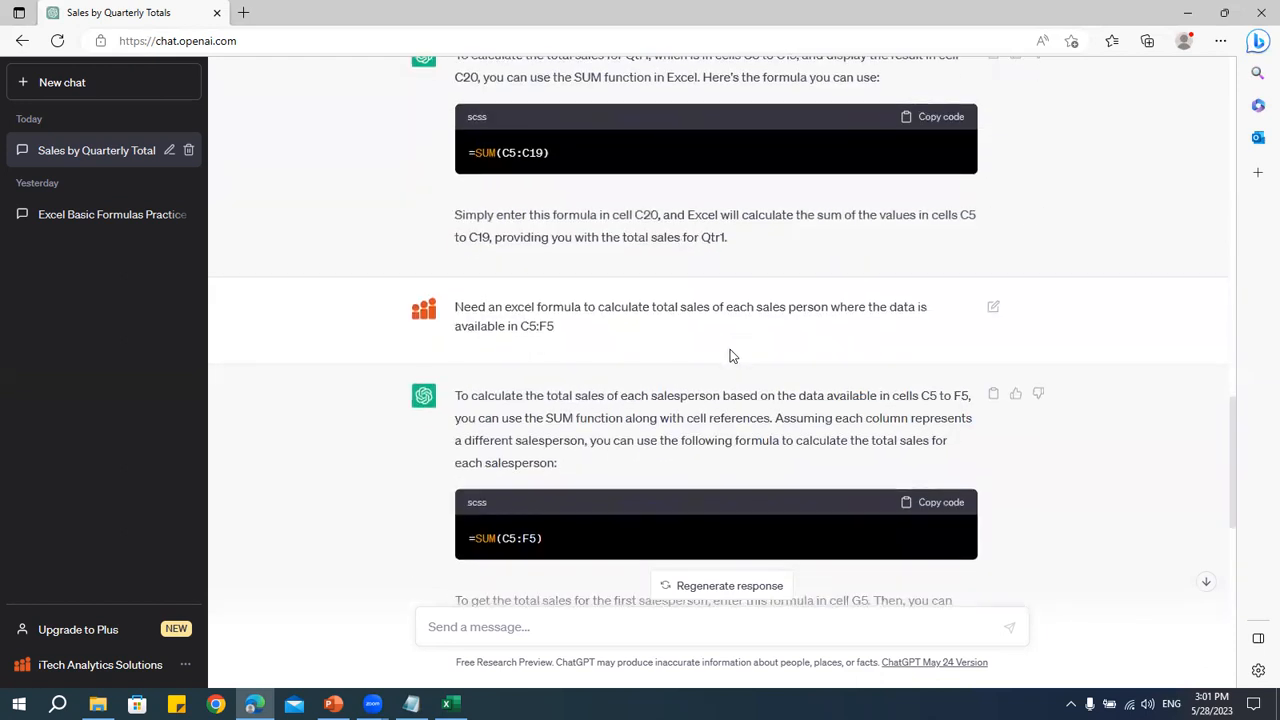
{"action": "scroll", "coordinate": [528, 395], "scroll_direction": "down", "scroll_amount": 6}
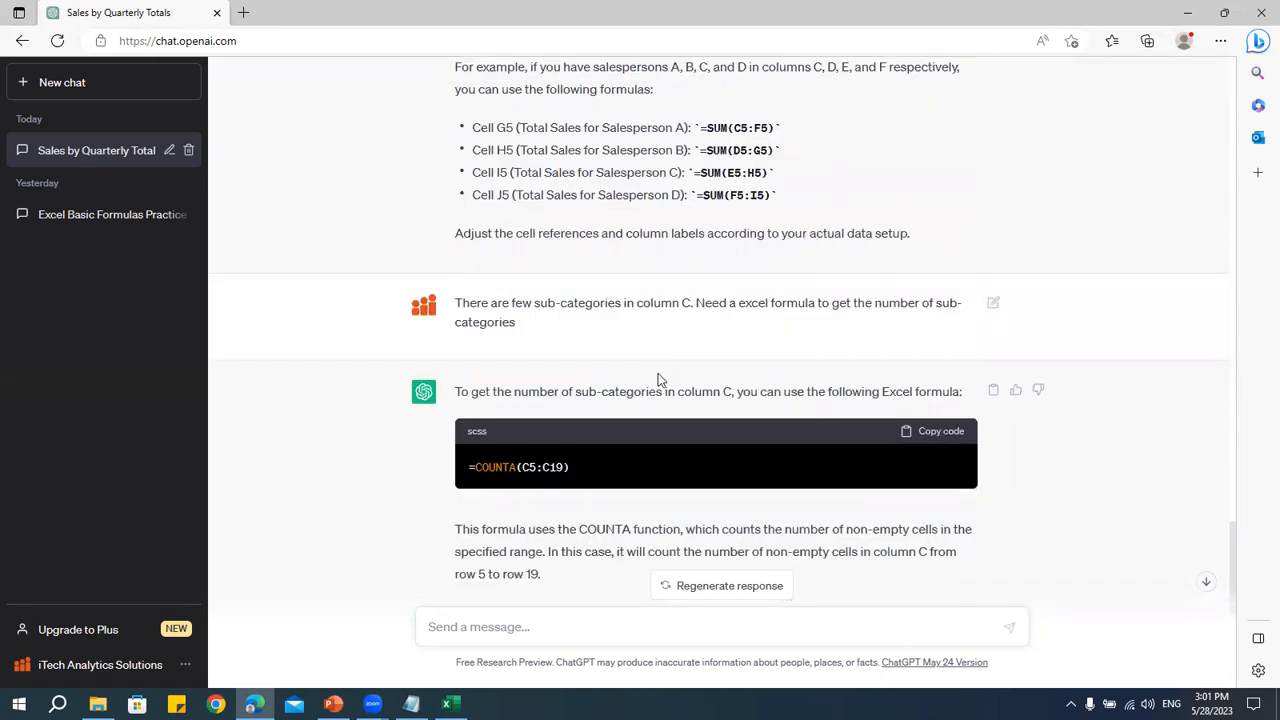
{"action": "scroll", "coordinate": [658, 380], "scroll_direction": "down", "scroll_amount": 2}
{"action": "left_click_drag", "start_coordinate": [467, 304], "coordinate": [656, 308]}
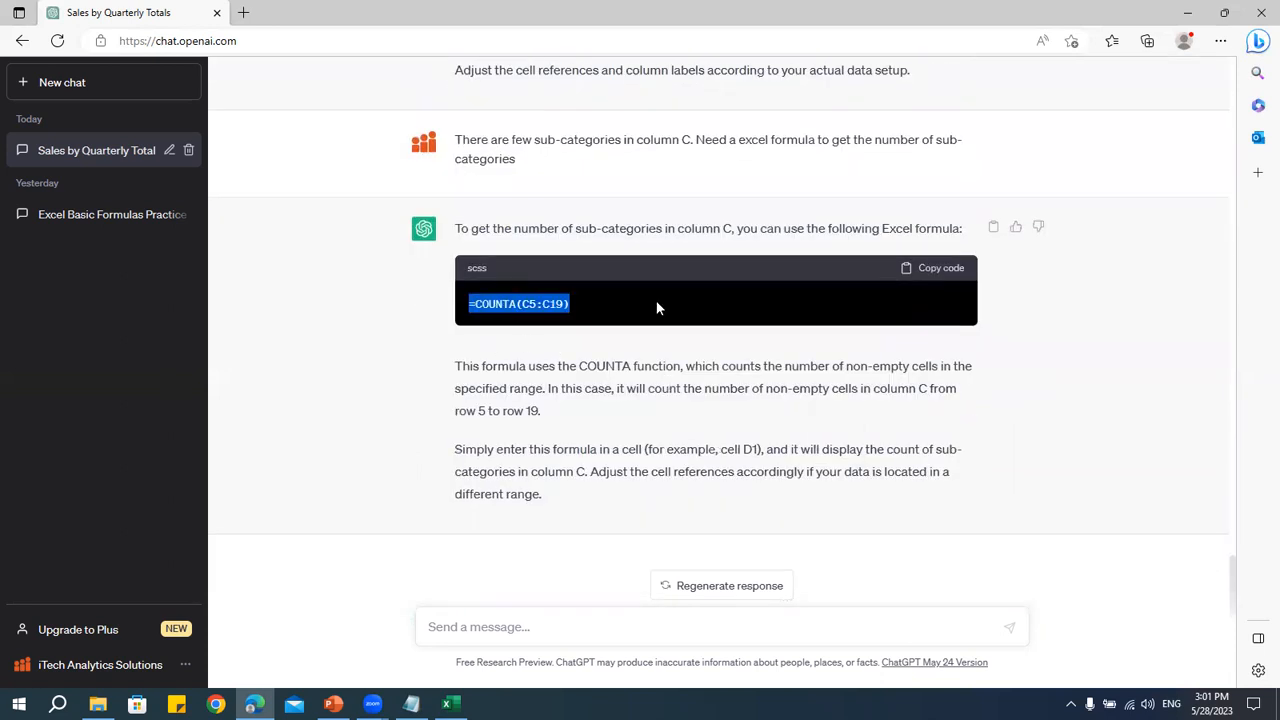
{"action": "scroll", "coordinate": [785, 344], "scroll_direction": "up", "scroll_amount": 6}
{"action": "scroll", "coordinate": [867, 441], "scroll_direction": "up", "scroll_amount": 15}
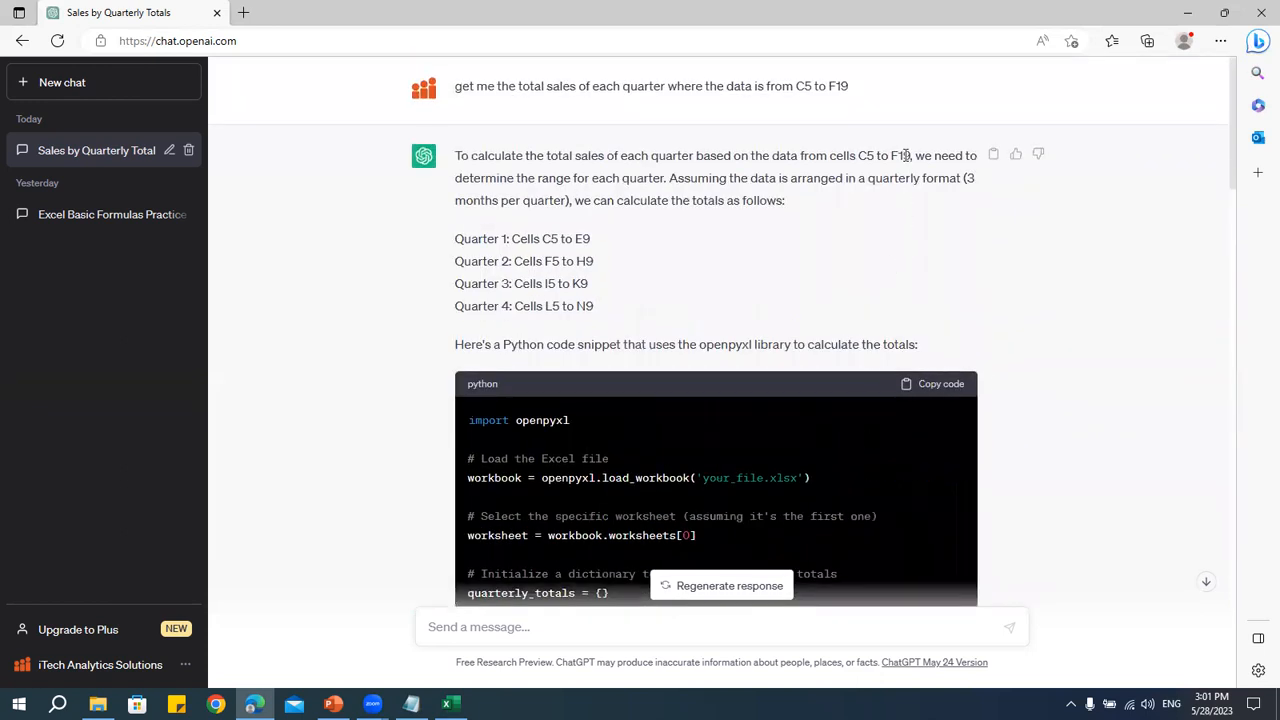
{"action": "scroll", "coordinate": [921, 426], "scroll_direction": "down", "scroll_amount": 4}
{"action": "scroll", "coordinate": [921, 426], "scroll_direction": "down", "scroll_amount": 10}
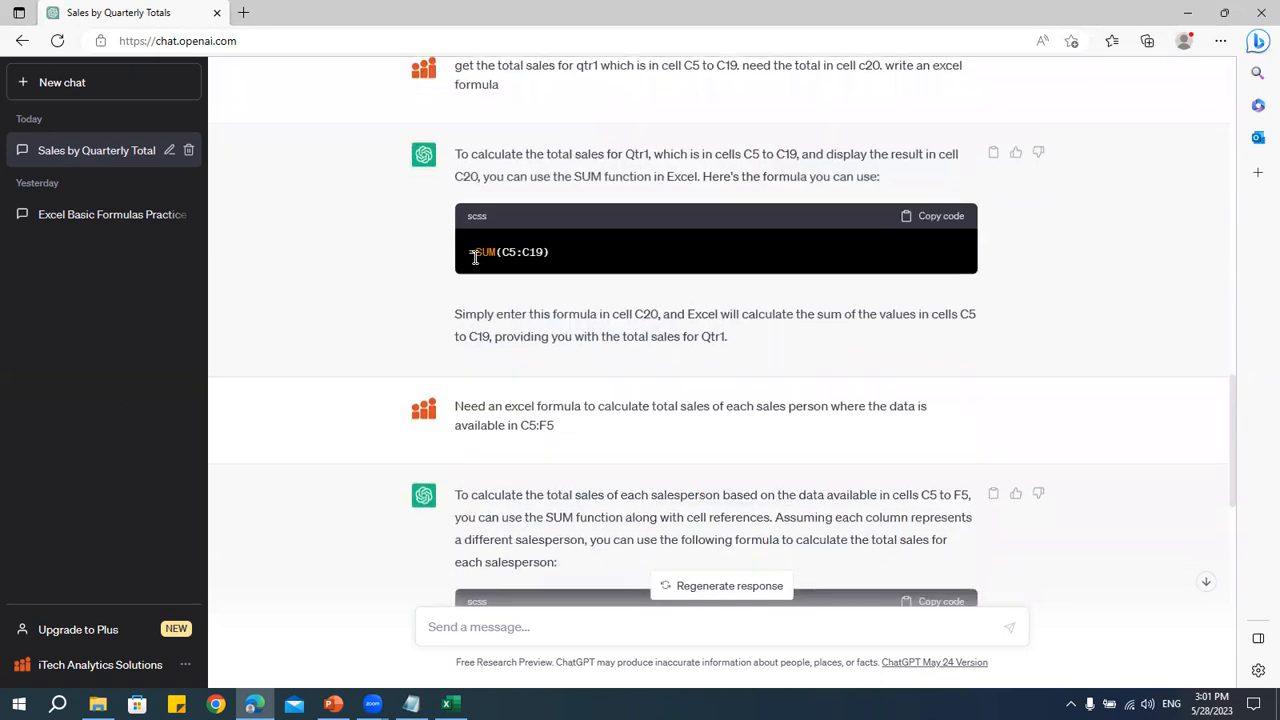
{"action": "left_click_drag", "start_coordinate": [471, 256], "coordinate": [549, 254]}
{"action": "scroll", "coordinate": [690, 420], "scroll_direction": "down", "scroll_amount": 10}
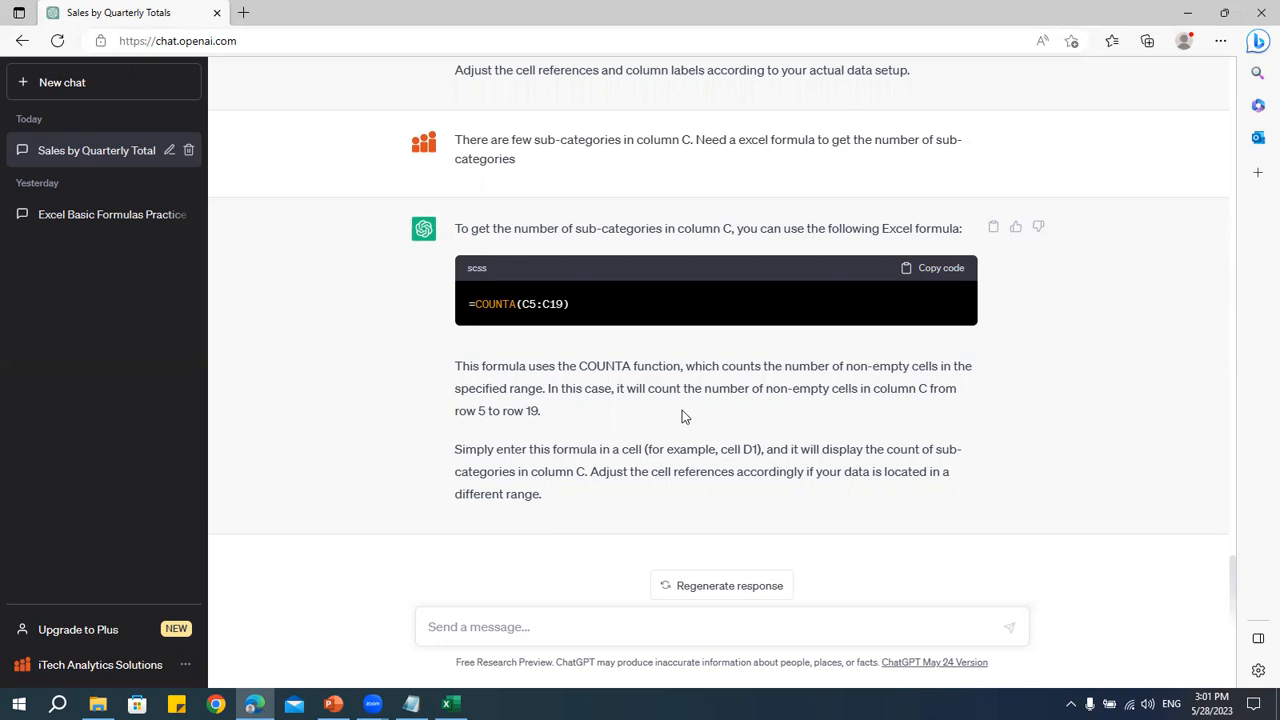
{"action": "left_click_drag", "start_coordinate": [468, 303], "coordinate": [649, 300]}
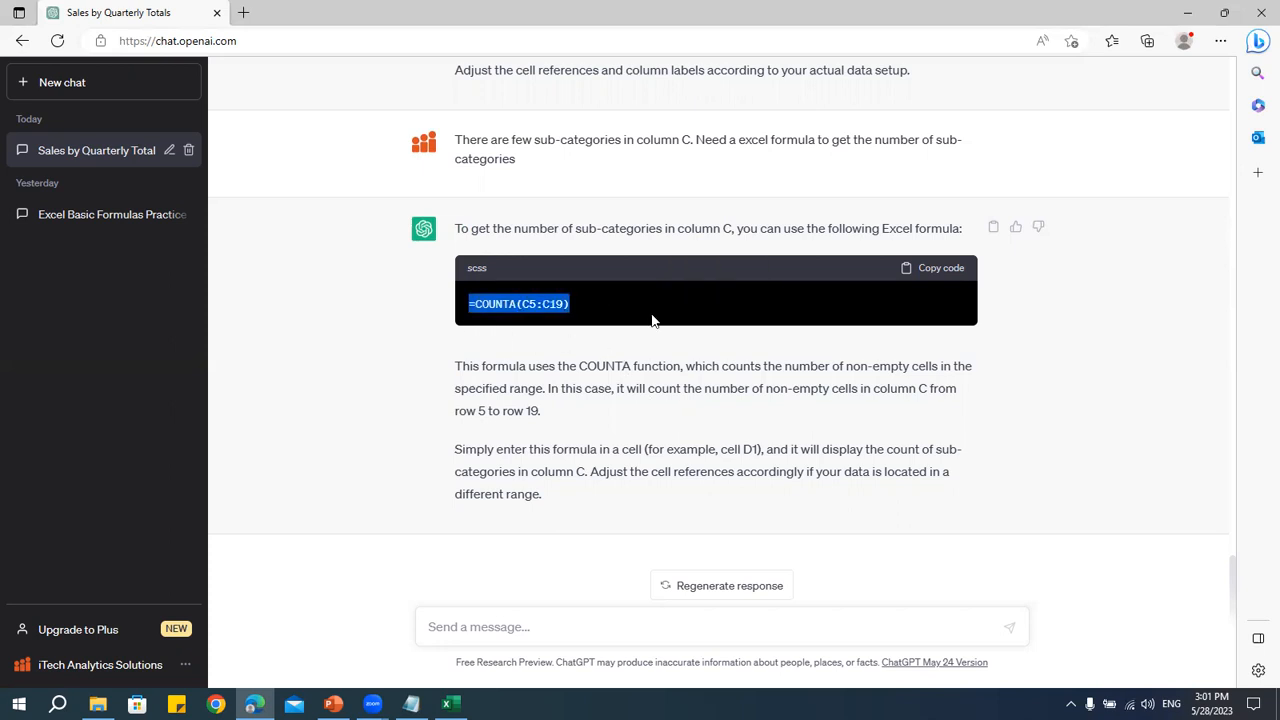
- Enter the copied formula =COUNTA(C5:C19) in cell F4 of the COUNTA sheet in Excel
{"action": "key", "text": "alt+Tab"}
{"action": "left_click", "coordinate": [500, 242]}
{"action": "key", "text": "F2"}
{"action": "key", "text": "ctrl+v"}
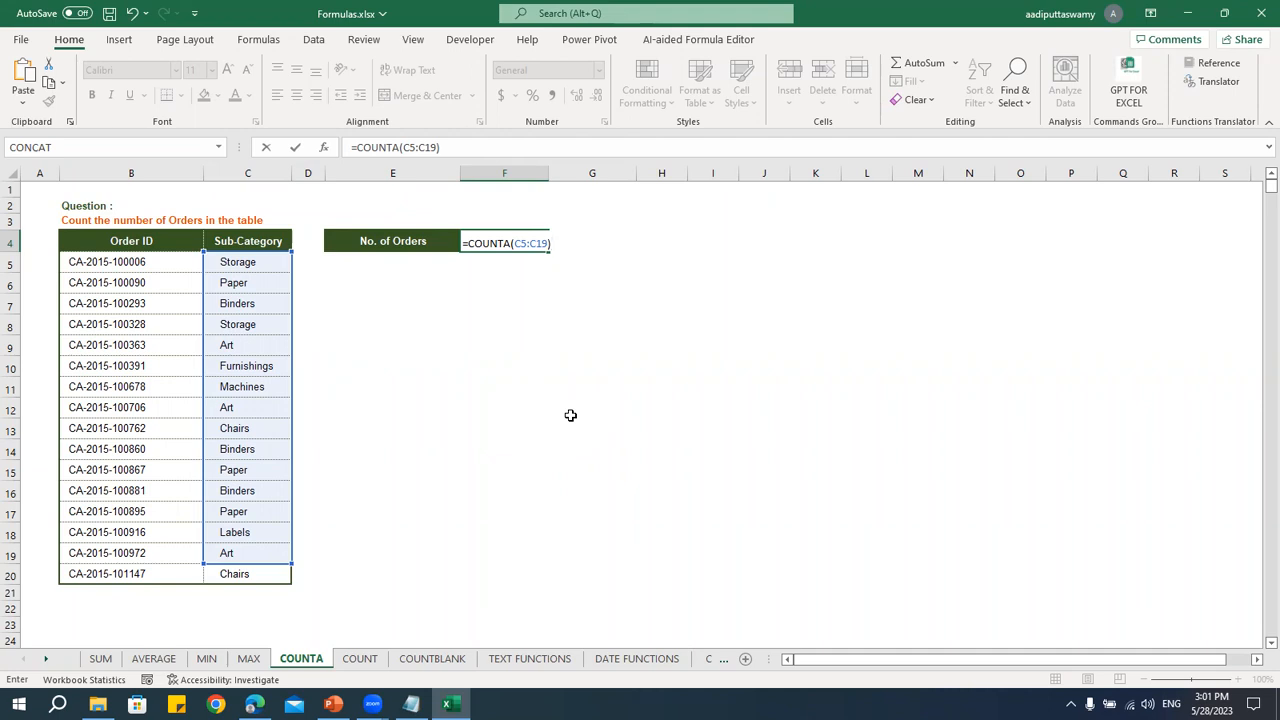
{"action": "key", "text": "Return"}
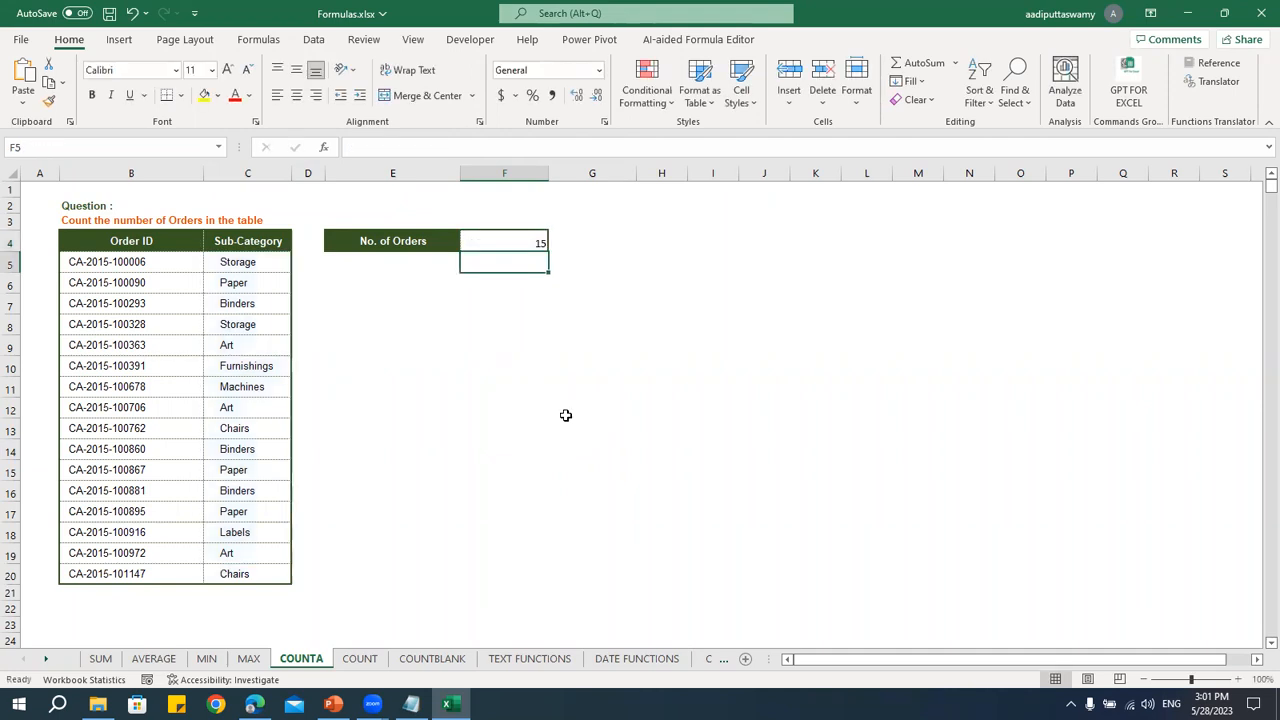
- Extend the COUNTA formula's range in cell F4 of the COUNTA sheet to C5:C20
{"action": "left_click", "coordinate": [509, 240]}
{"action": "double_click", "coordinate": [509, 240]}
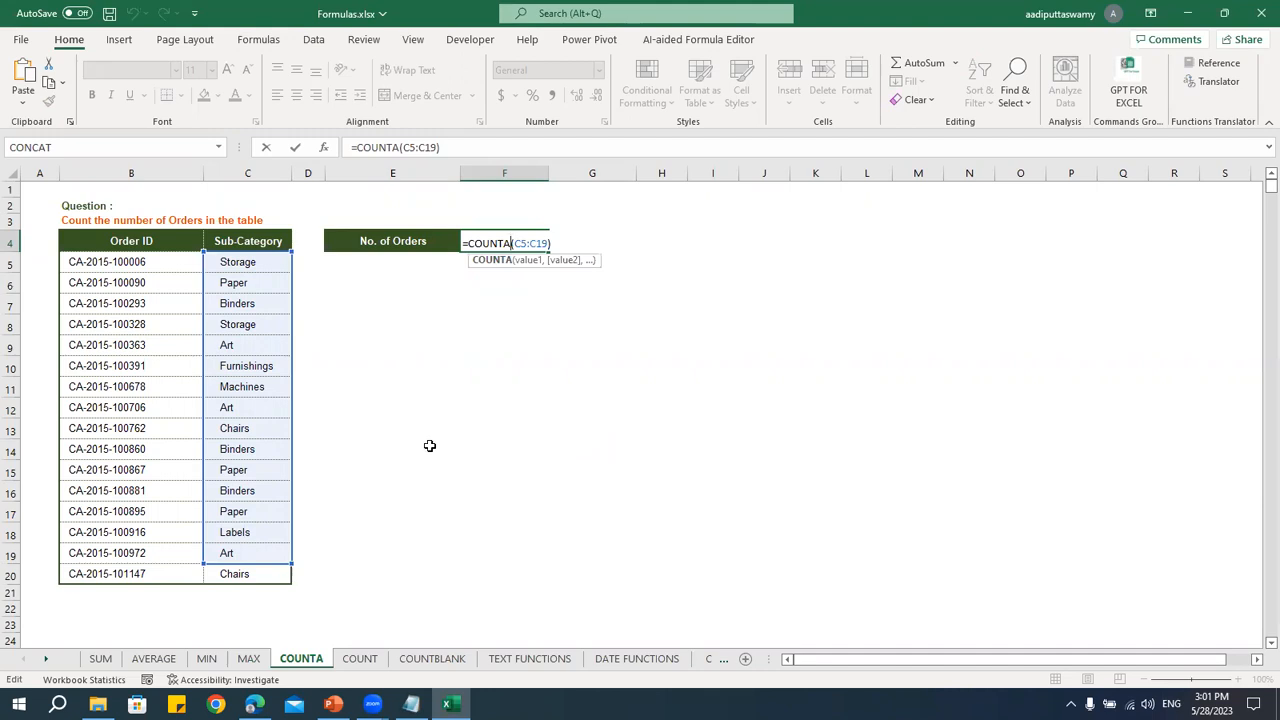
{"action": "left_click", "coordinate": [293, 563]}
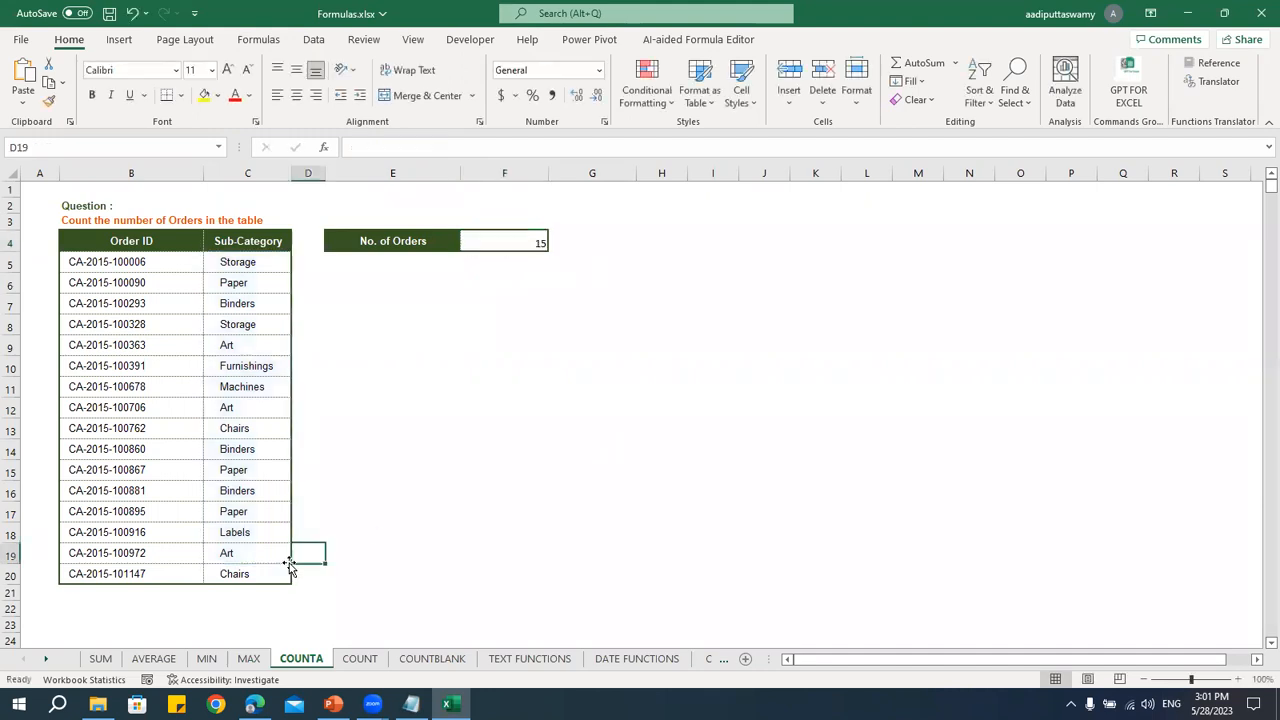
{"action": "double_click", "coordinate": [499, 242]}
{"action": "left_click_drag", "start_coordinate": [293, 568], "coordinate": [293, 585]}
{"action": "key", "text": "Return"}
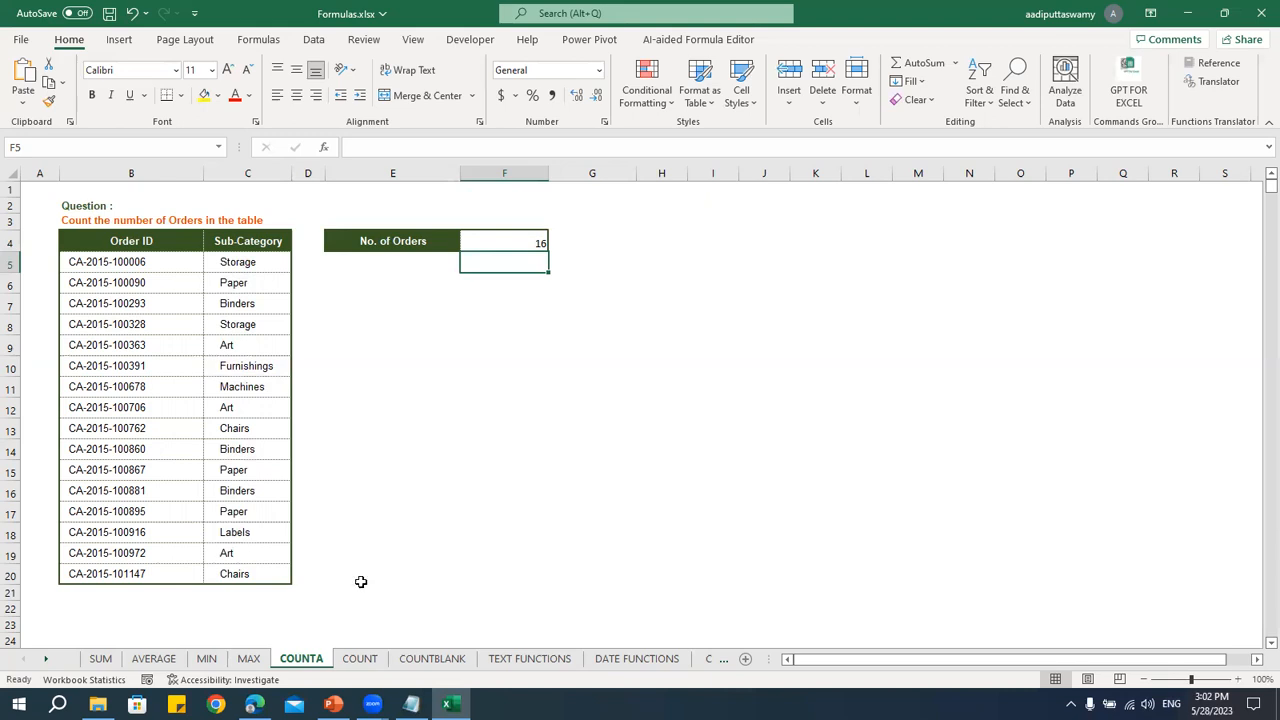
- Open the COUNT sheet and examine its question, the Sales column C5:C20 with its blank cells, and the answer cell F4
{"action": "left_click", "coordinate": [372, 662]}
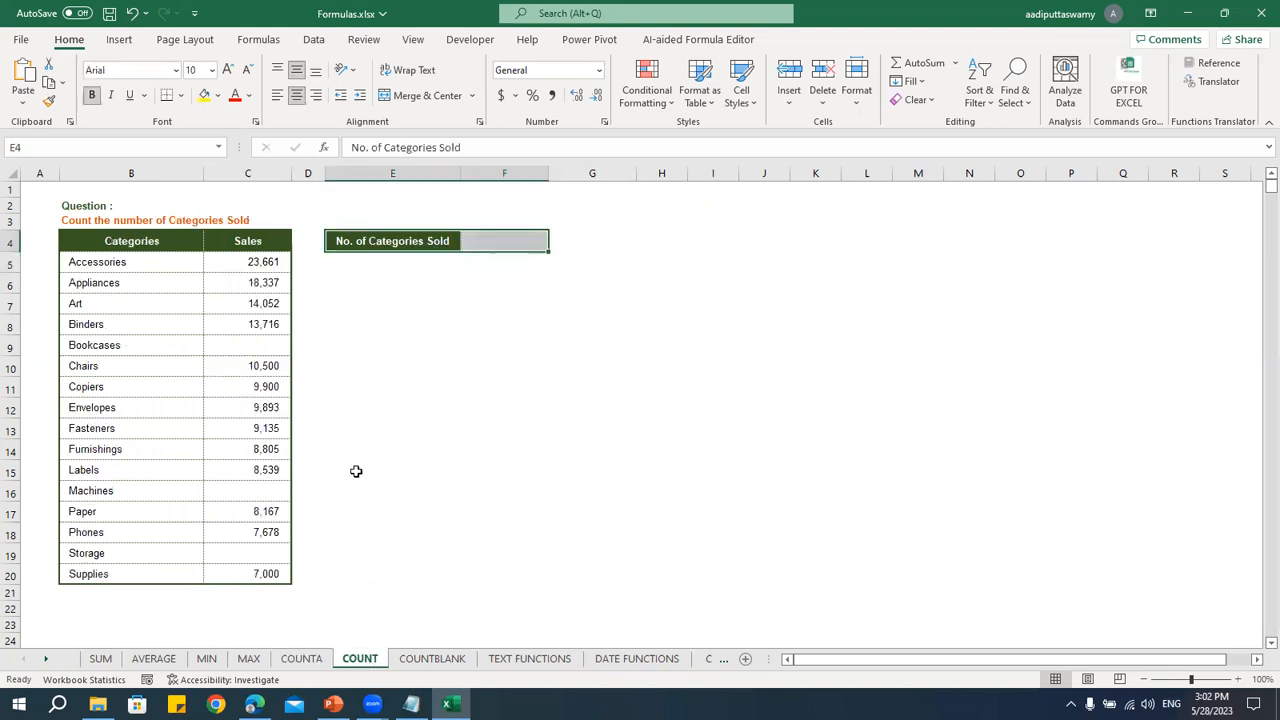
{"action": "left_click", "coordinate": [272, 284]}
{"action": "left_click", "coordinate": [494, 244]}
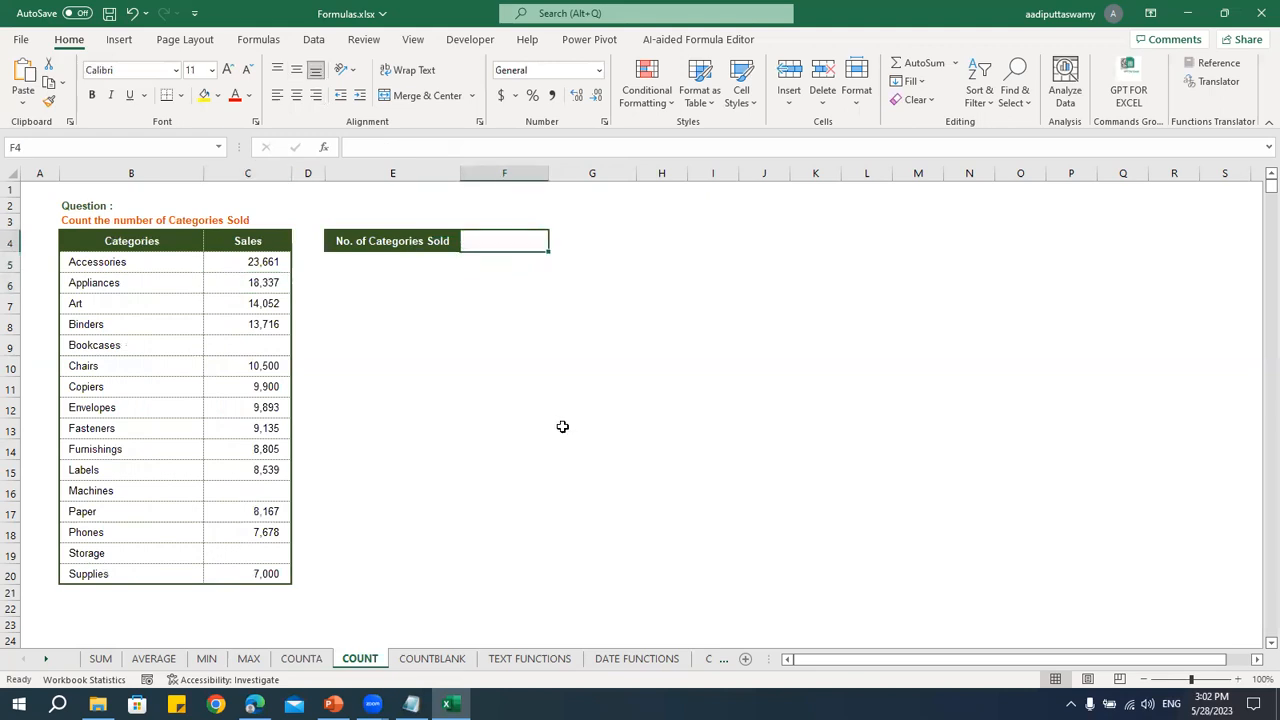
{"action": "key", "text": "alt+Tab"}
{"action": "left_click", "coordinate": [546, 621]}
{"action": "key", "text": "alt+Tab"}
{"action": "left_click", "coordinate": [279, 342]}
{"action": "left_click", "coordinate": [284, 492]}
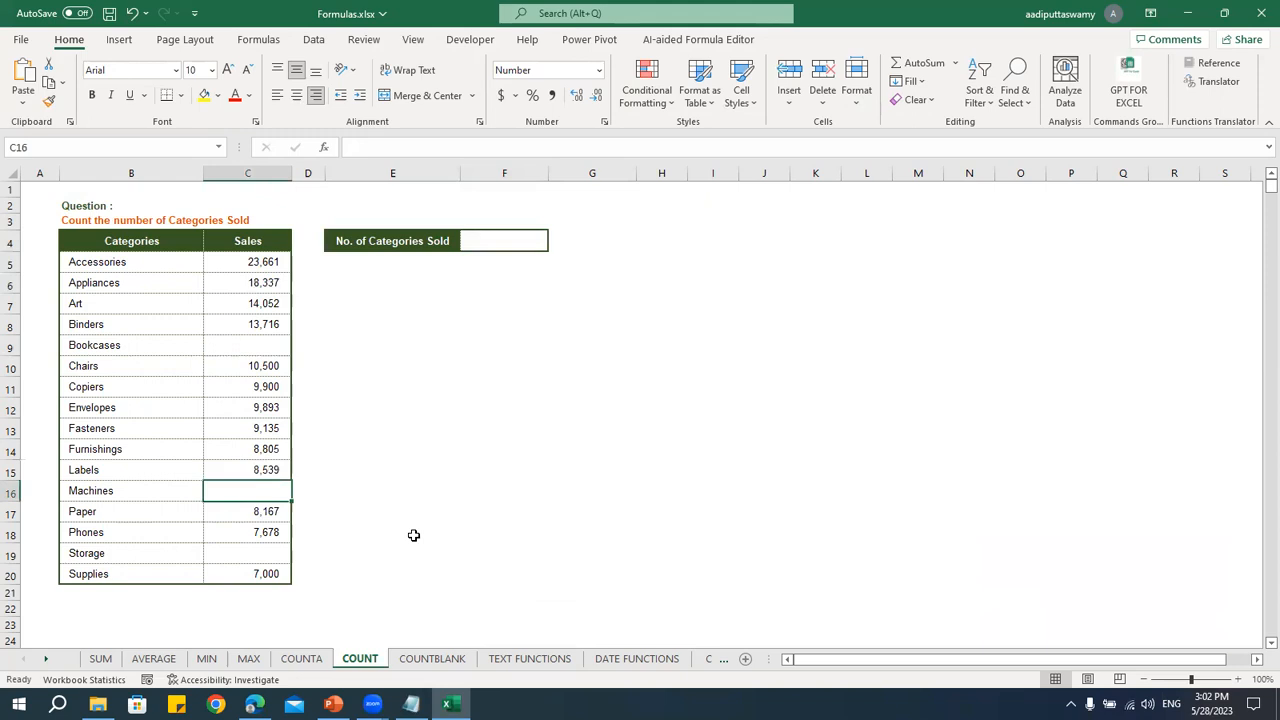
{"action": "left_click_drag", "start_coordinate": [266, 258], "coordinate": [254, 575]}
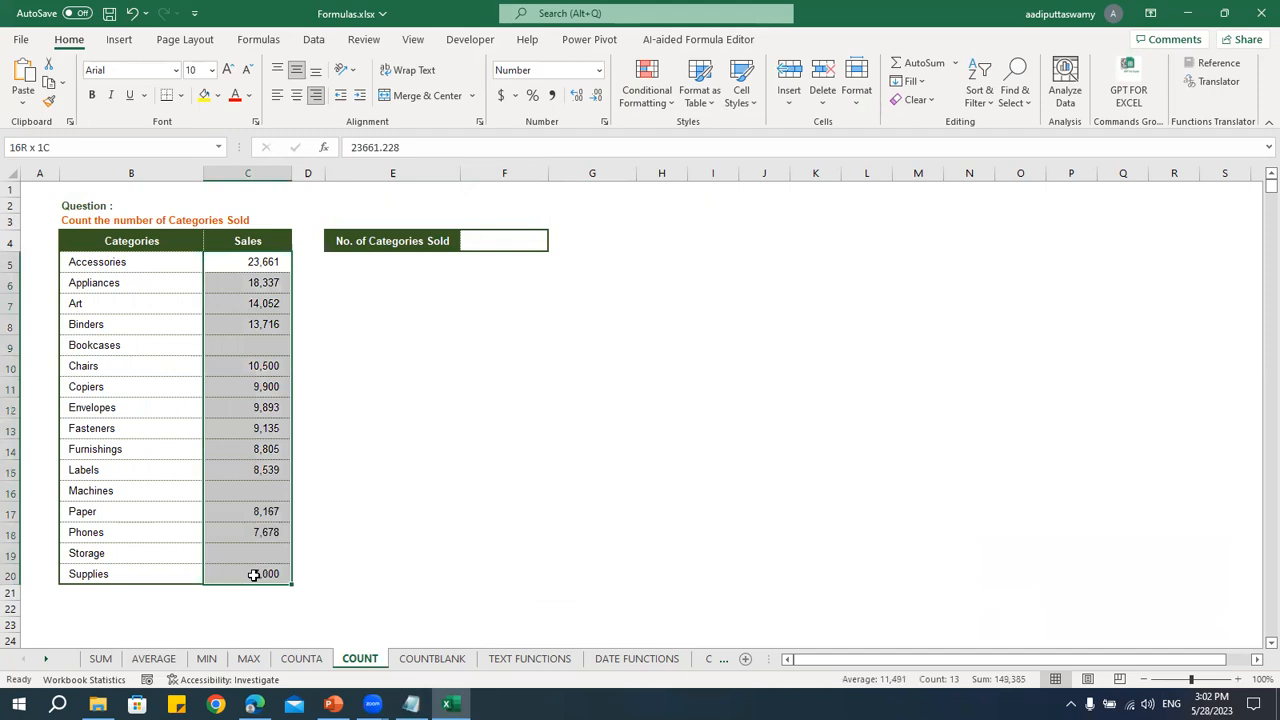
{"action": "left_click", "coordinate": [262, 352]}
{"action": "left_click", "coordinate": [268, 487]}
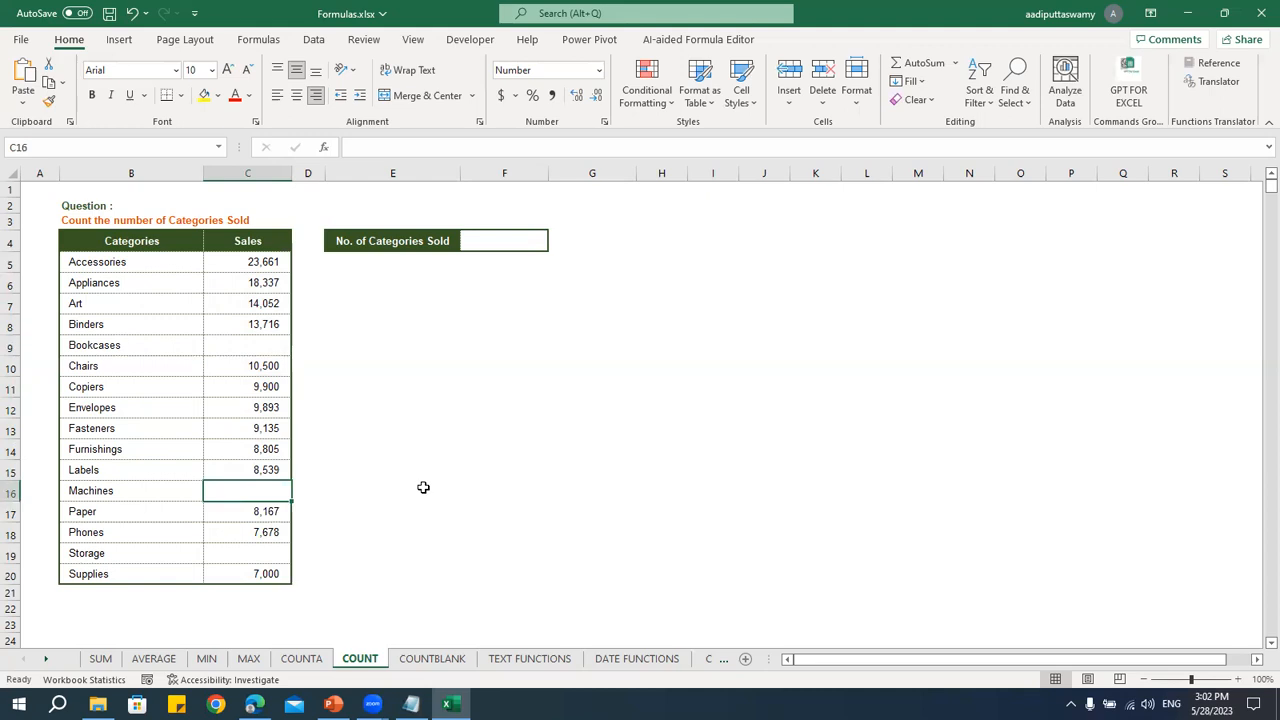
{"action": "key", "text": "alt+Tab"}
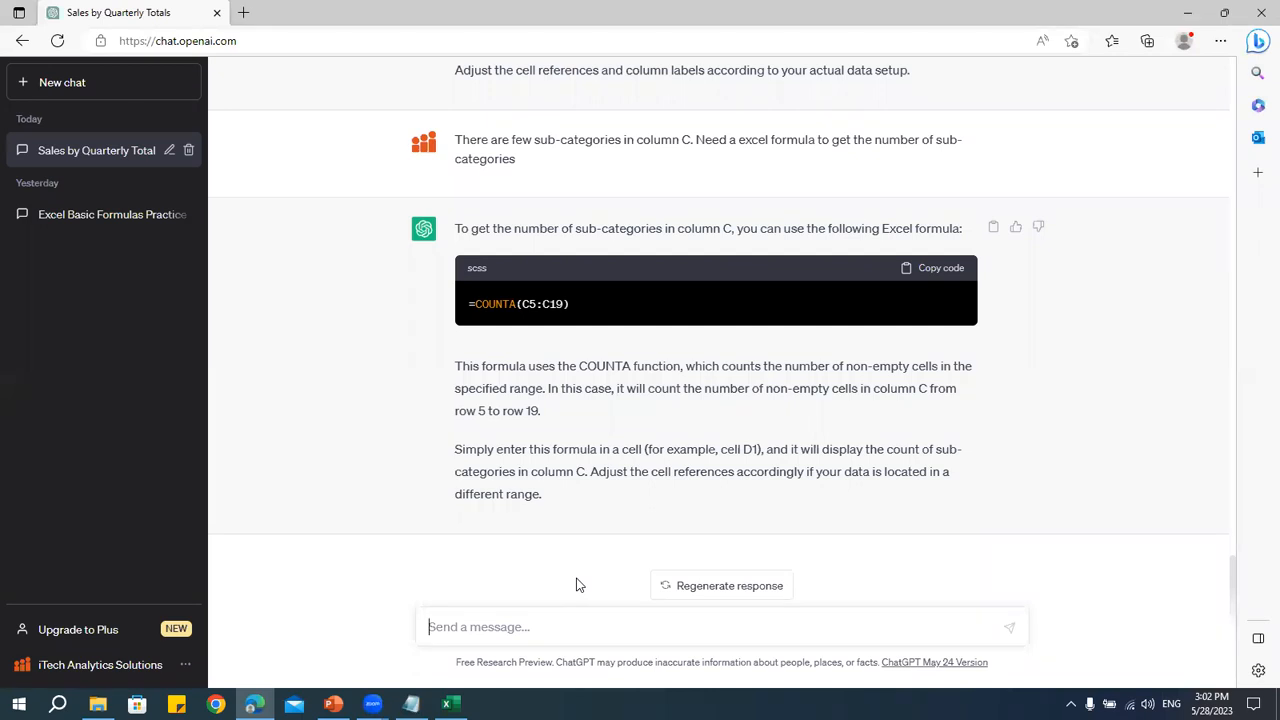
{"action": "key", "text": "alt+Tab"}
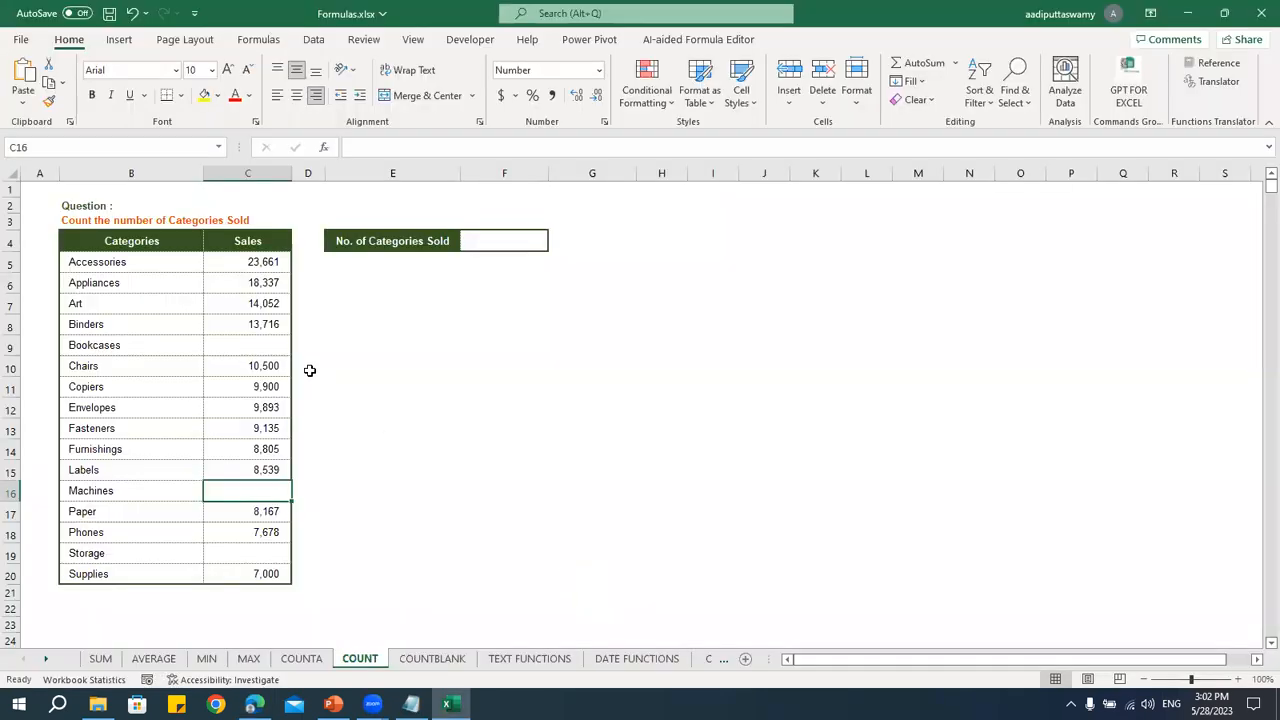
{"action": "left_click", "coordinate": [527, 240]}
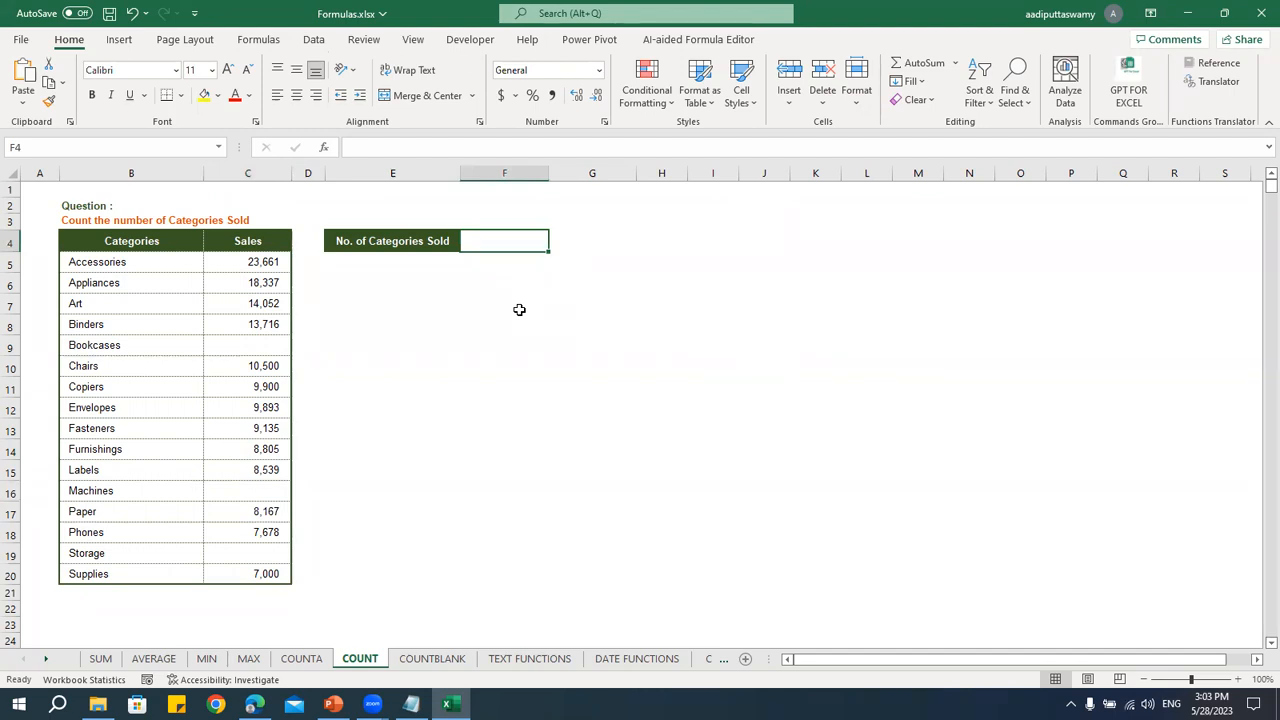
- Switch to ChatGPT and begin a new prompt reading "Need to count the sales in column C", checking the wording against the COUNT sheet
{"action": "key", "text": "alt+Tab"}
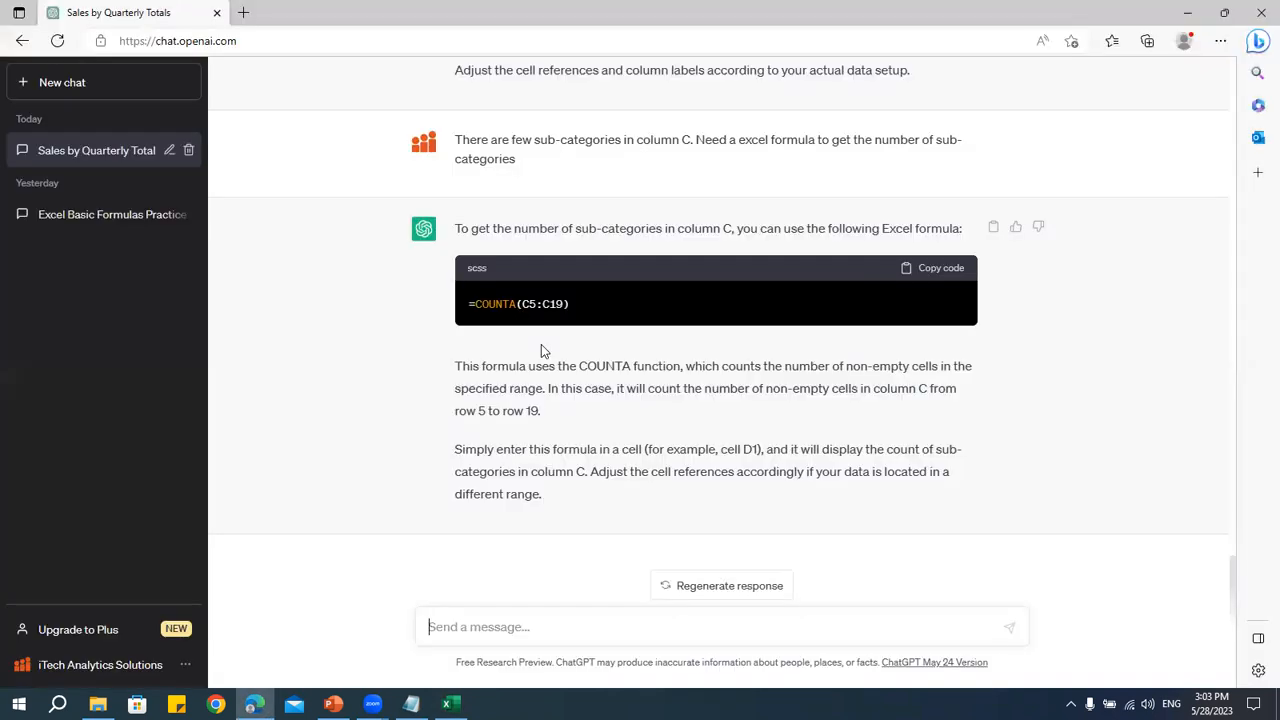
{"action": "left_click", "coordinate": [527, 625]}
{"action": "key", "text": "alt+Tab"}
{"action": "key", "text": "alt+Tab"}
{"action": "type", "text": "Need to count"}
{"action": "key", "text": "alt+Tab"}
{"action": "key", "text": "alt+Tab"}
{"action": "type", "text": "the sales"}
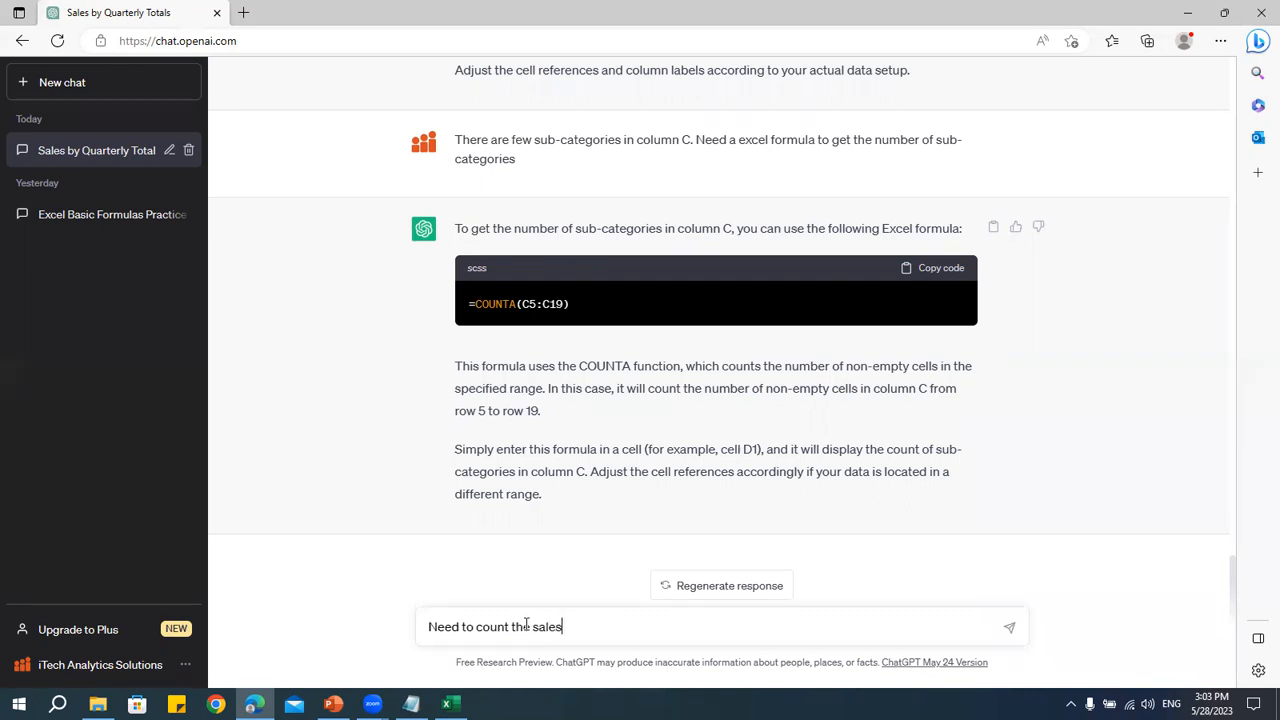
{"action": "type", "text": " in column"}
{"action": "key", "text": "alt+Tab"}
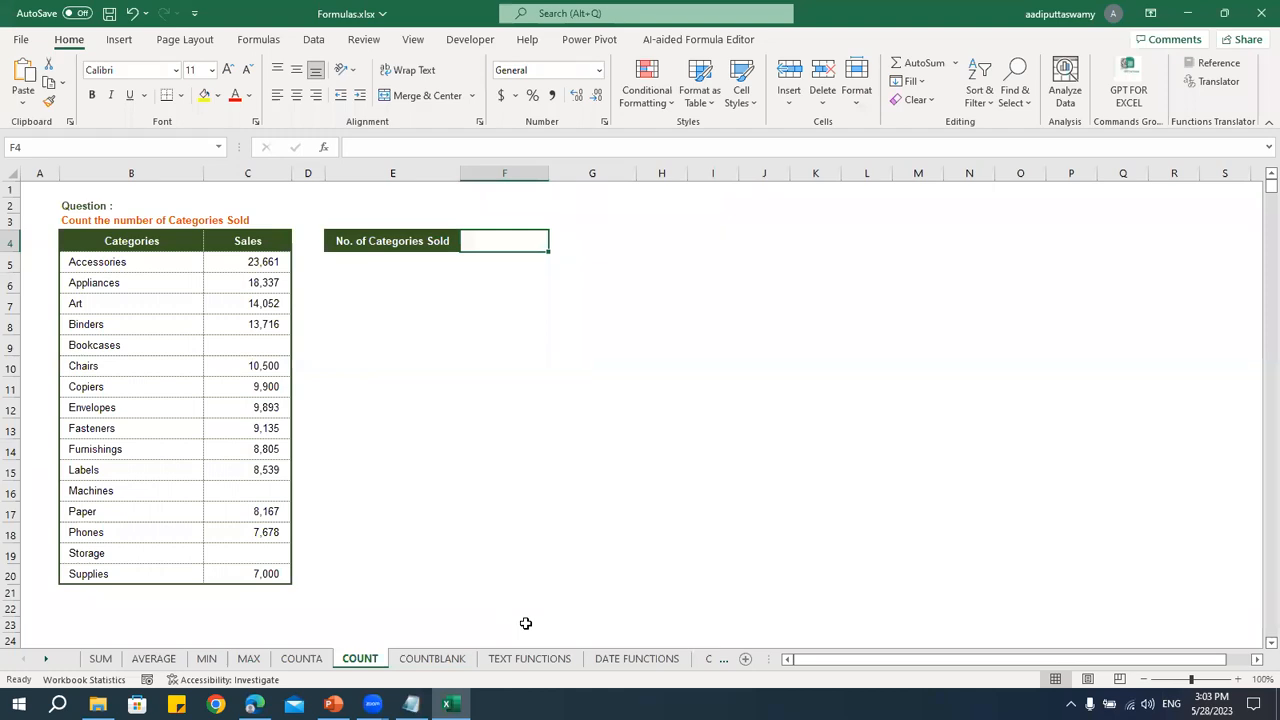
{"action": "key", "text": "alt+Tab"}
{"action": "type", "text": "C"}
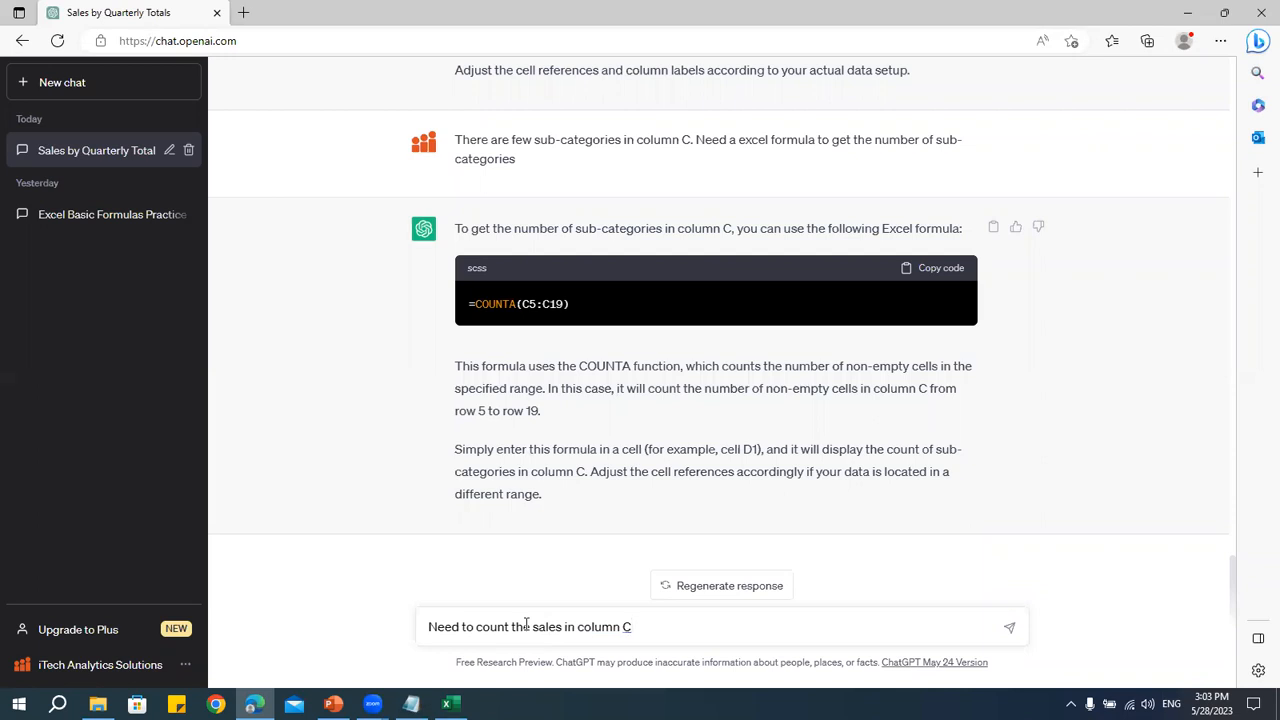
{"action": "key", "text": "alt+Tab"}
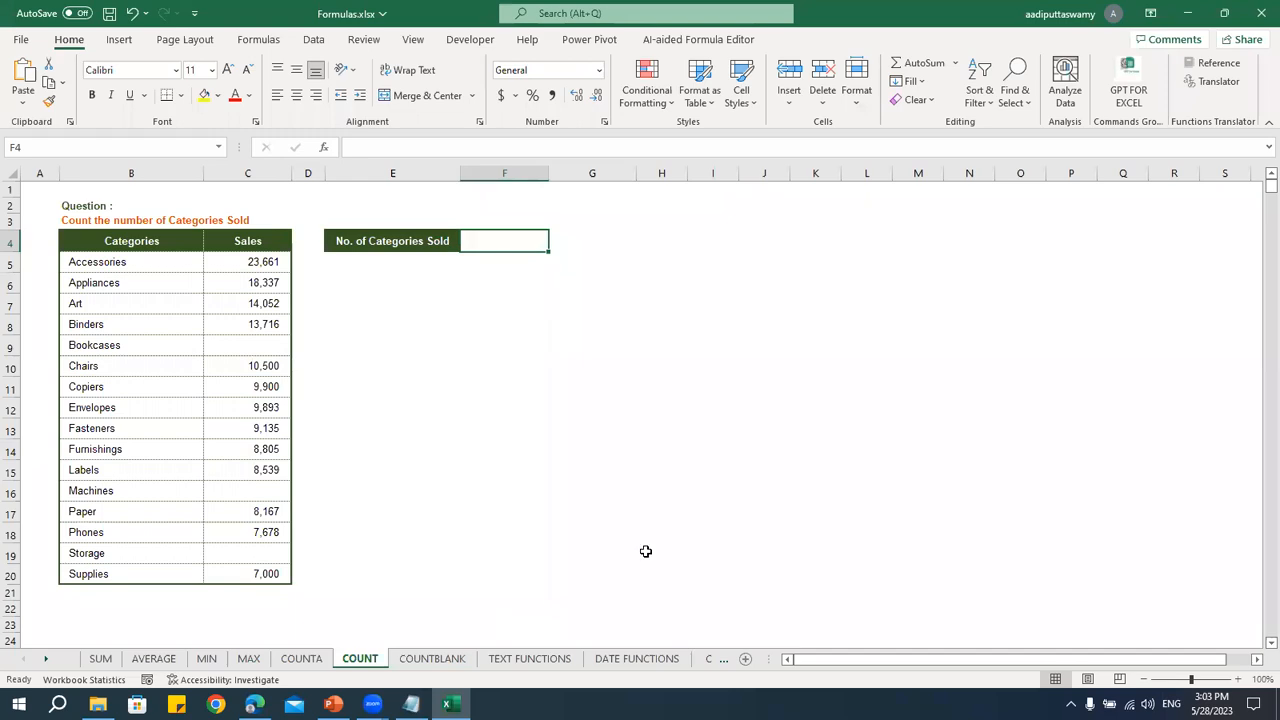
{"action": "key", "text": "alt+Tab"}
{"action": "double_click", "coordinate": [548, 627]}
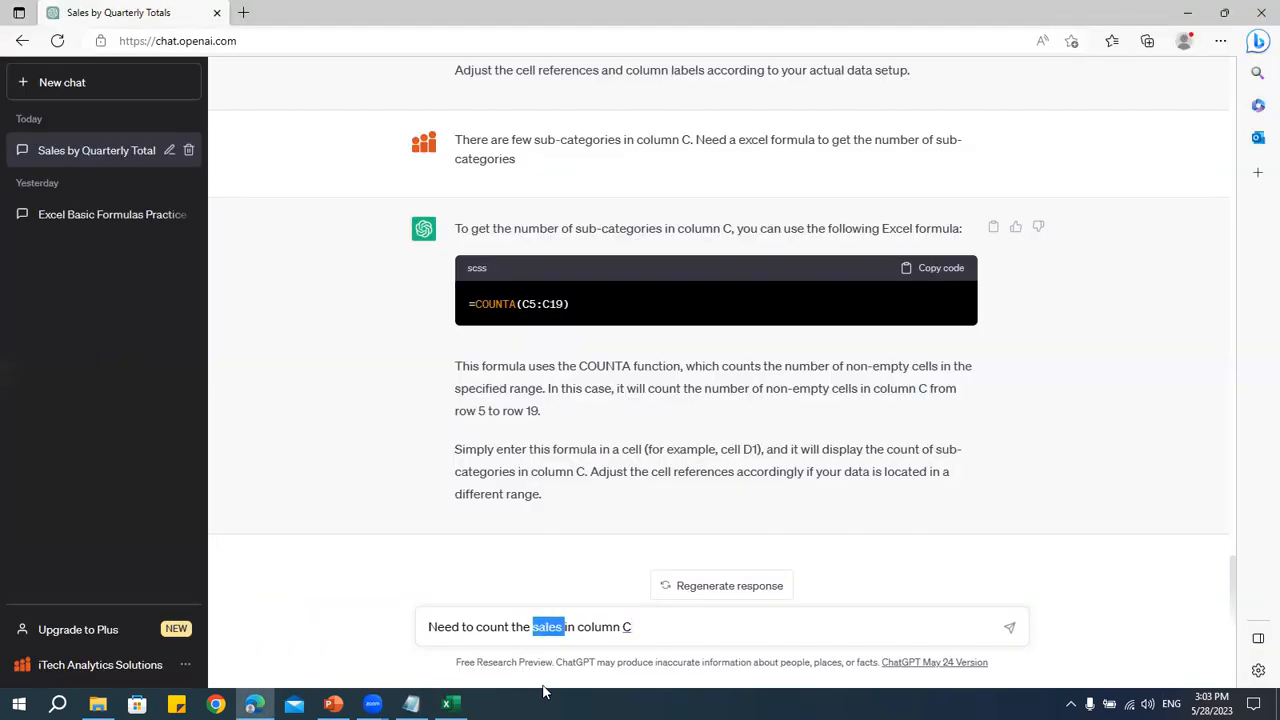
{"action": "left_click", "coordinate": [663, 627]}
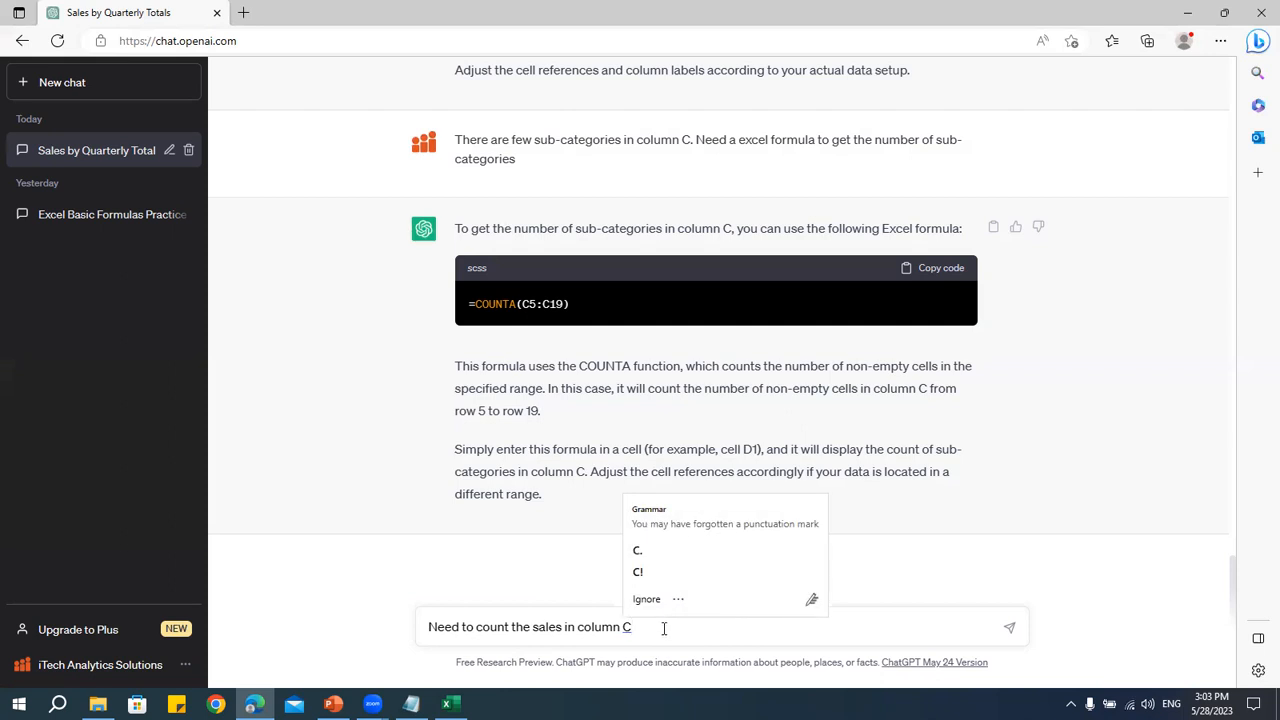
{"action": "left_click", "coordinate": [548, 627]}
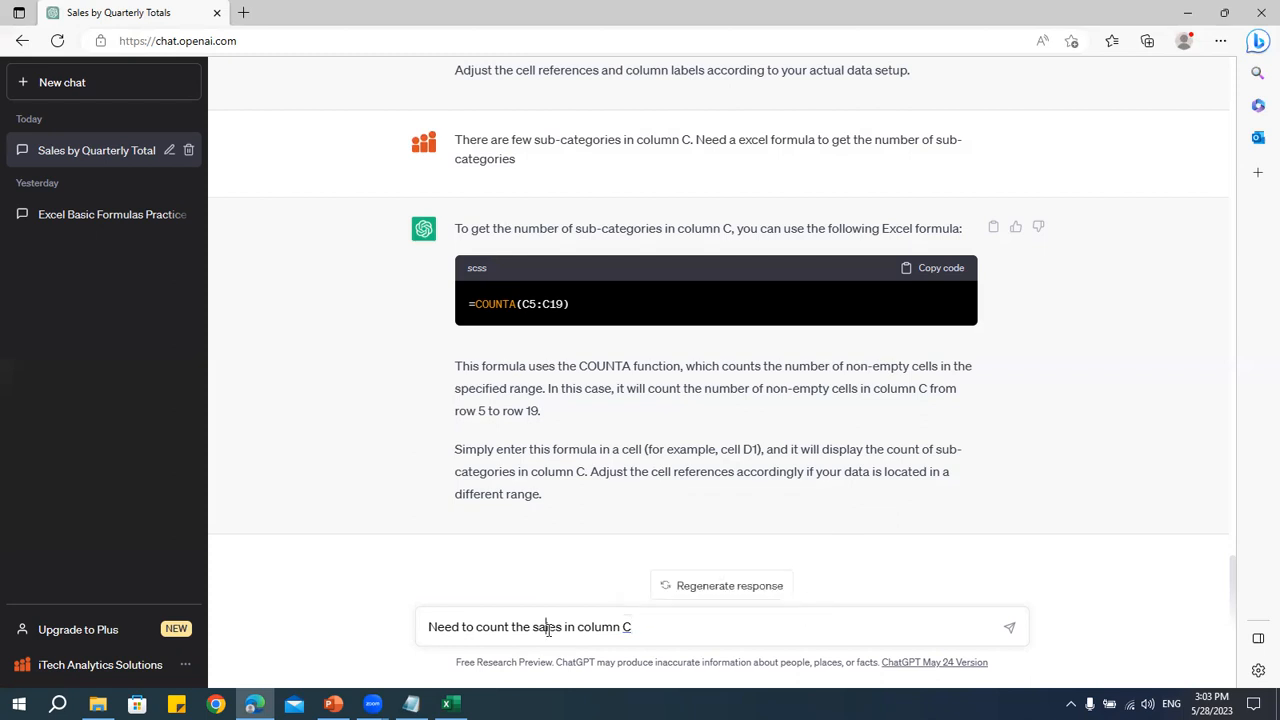
{"action": "left_click", "coordinate": [670, 626]}
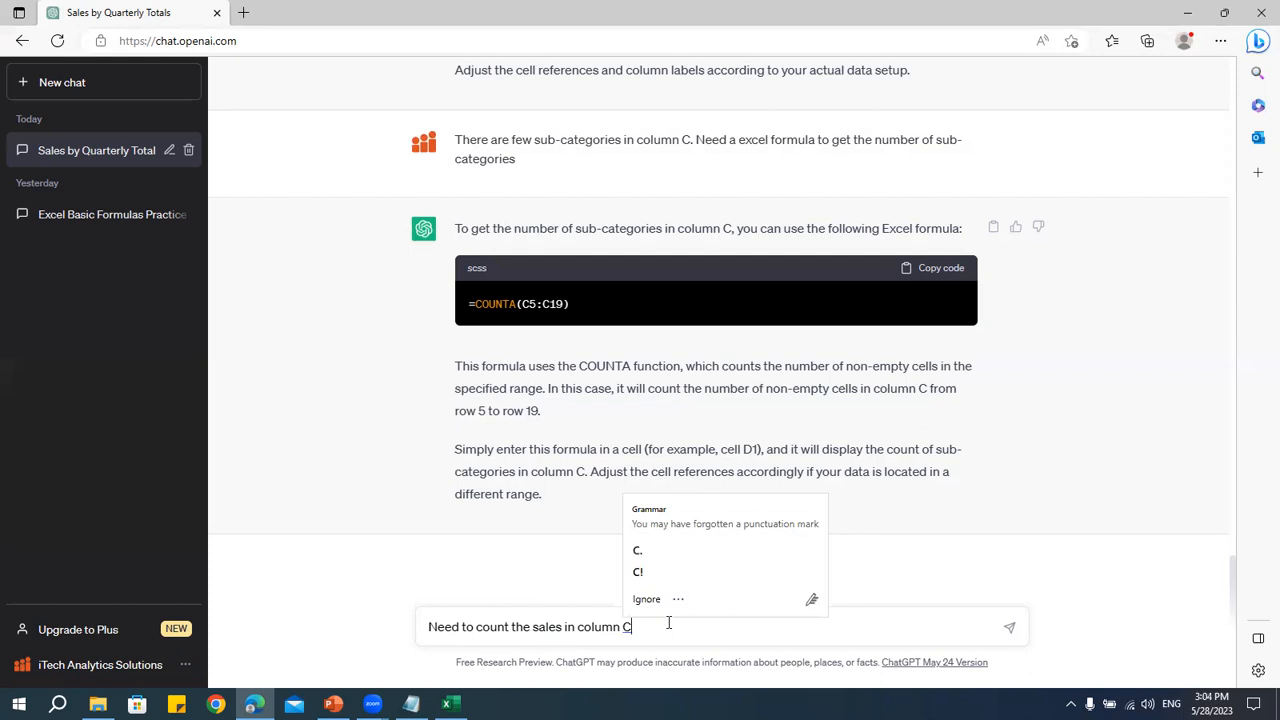
- Extend the prompt with "and also need to count the number of cells which are blank in the sales column" and send it
{"action": "key", "text": "alt+Tab"}
{"action": "key", "text": "alt+Tab"}
{"action": "type", "text": "and also need to count"}
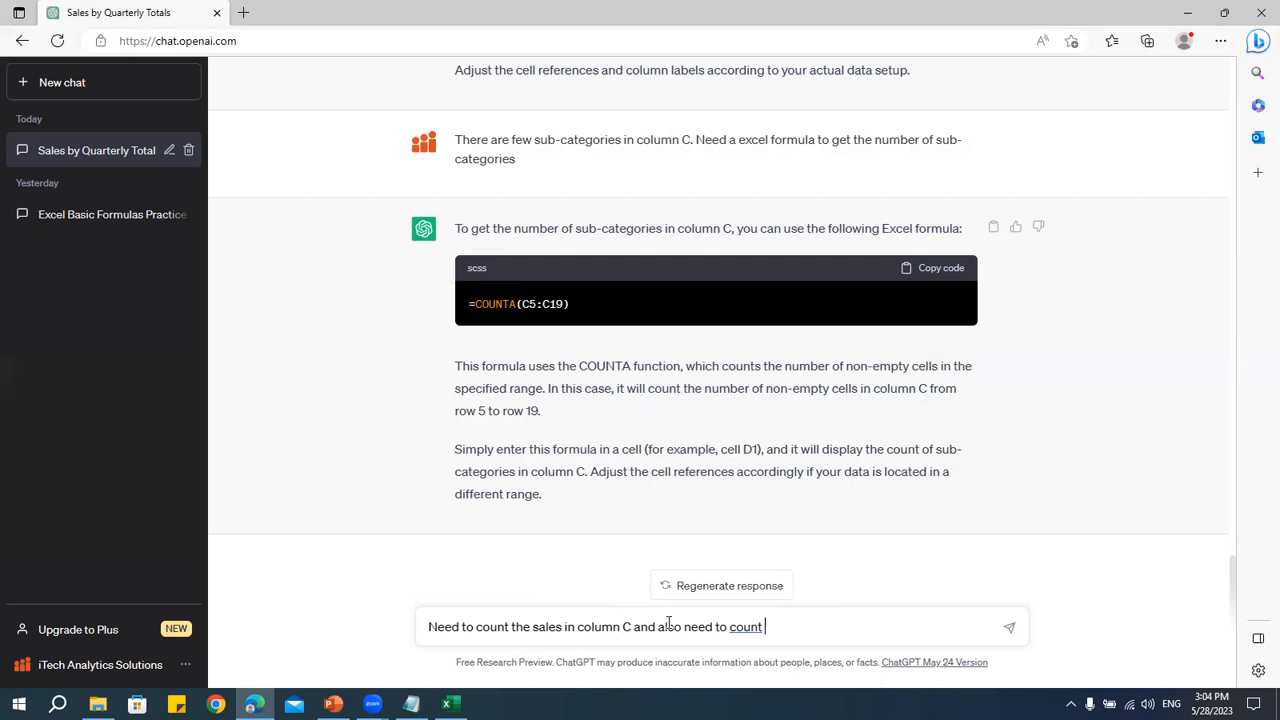
{"action": "type", "text": "number of cells which ar"}
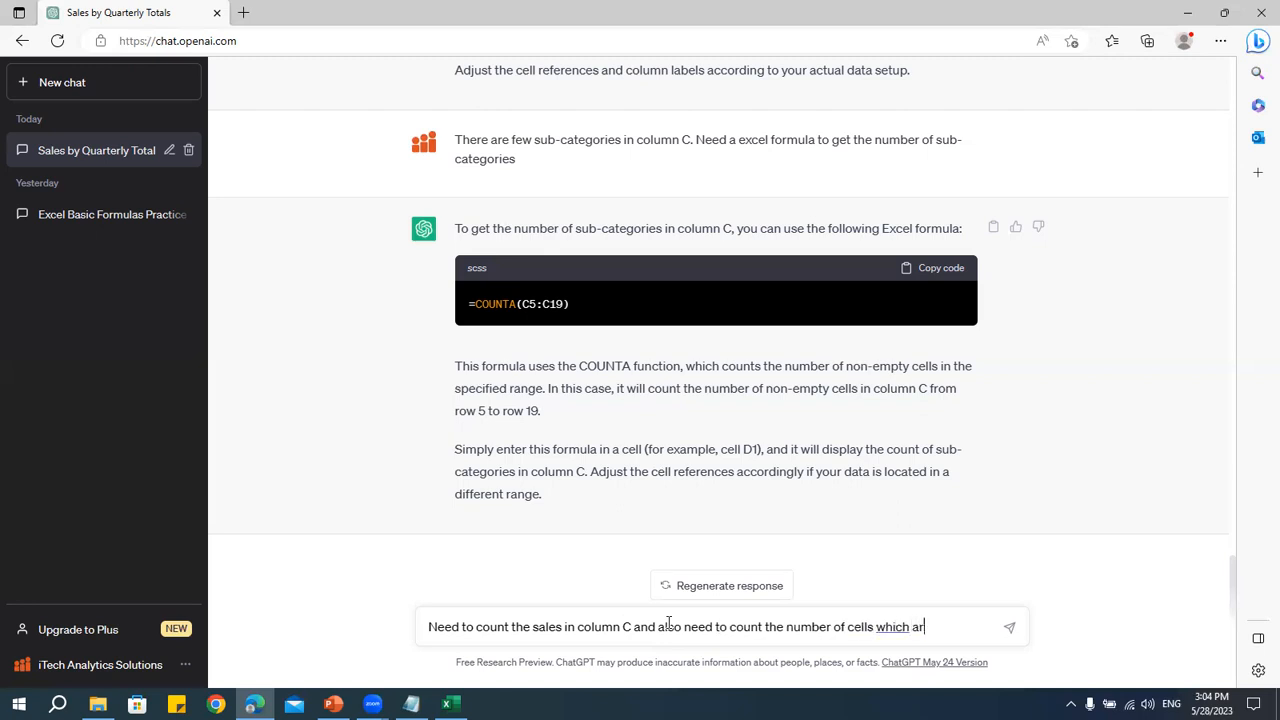
{"action": "type", "text": "e blank"}
{"action": "type", "text": "in the sales co"}
{"action": "type", "text": "unt"}
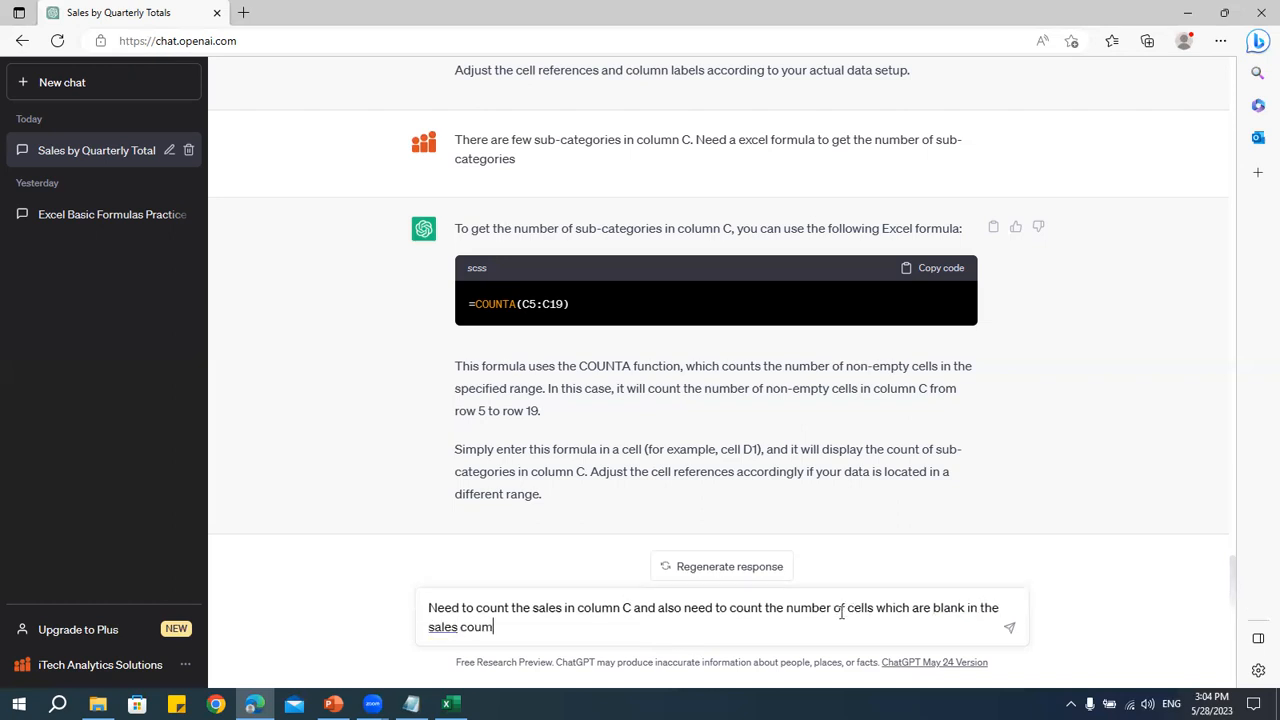
{"action": "key", "text": "BackSpace"}
{"action": "key", "text": "BackSpace"}
{"action": "key", "text": "BackSpace"}
{"action": "type", "text": "lumn"}
{"action": "key", "text": "Return"}
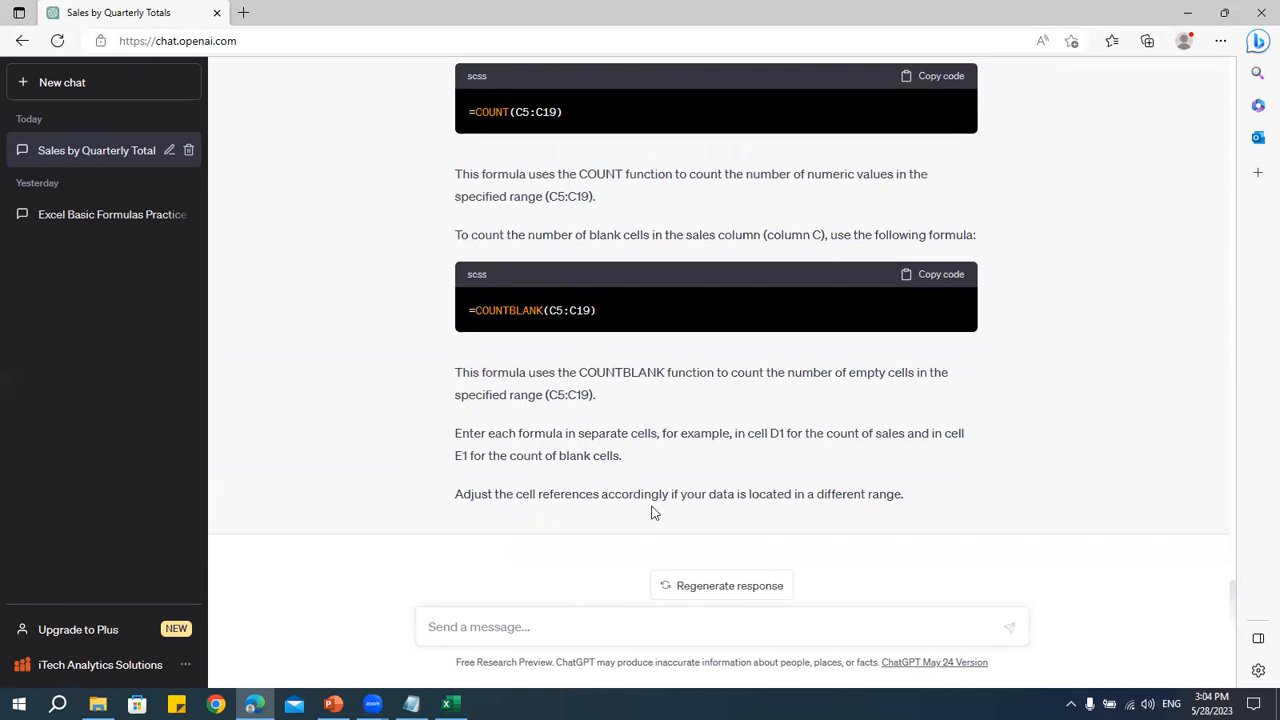
- Copy ChatGPT's COUNT formula into cell F4 of the COUNT sheet in Excel, extending its range to C5:C20
{"action": "left_click_drag", "start_coordinate": [469, 112], "coordinate": [614, 125]}
{"action": "key", "text": "ctrl+c"}
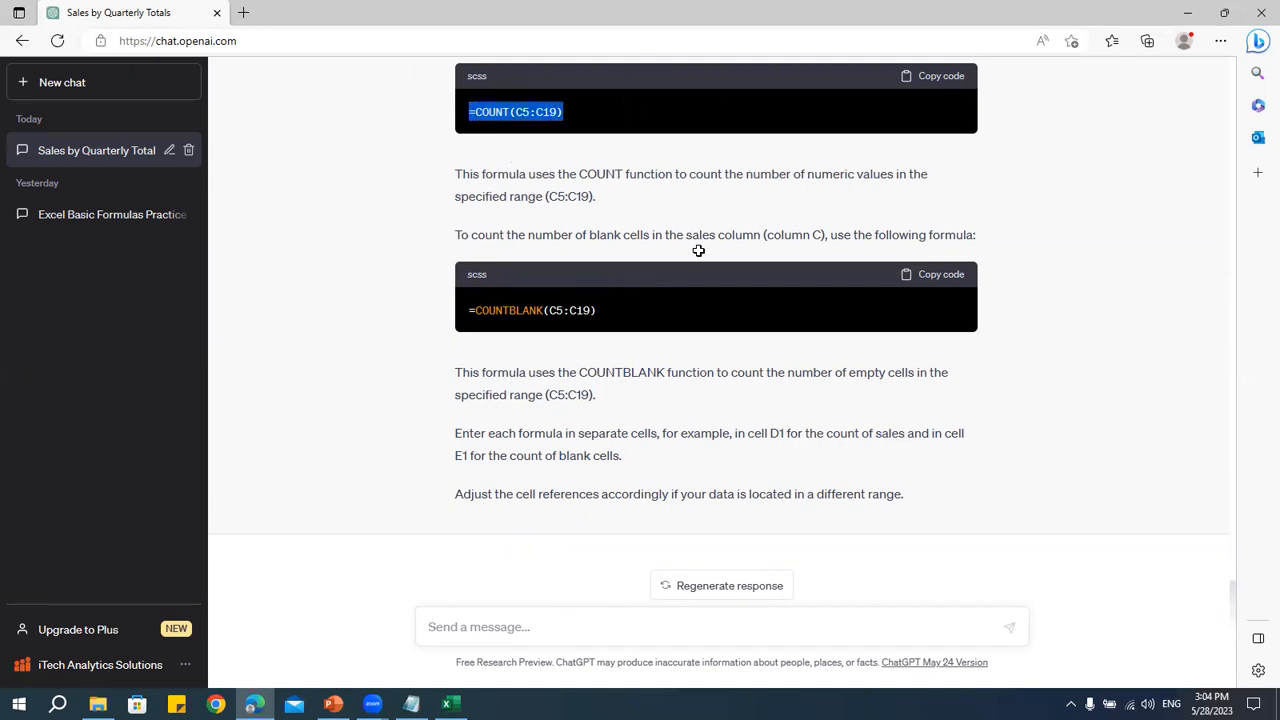
{"action": "key", "text": "alt+Tab"}
{"action": "double_click", "coordinate": [526, 239]}
{"action": "key", "text": "ctrl+v"}
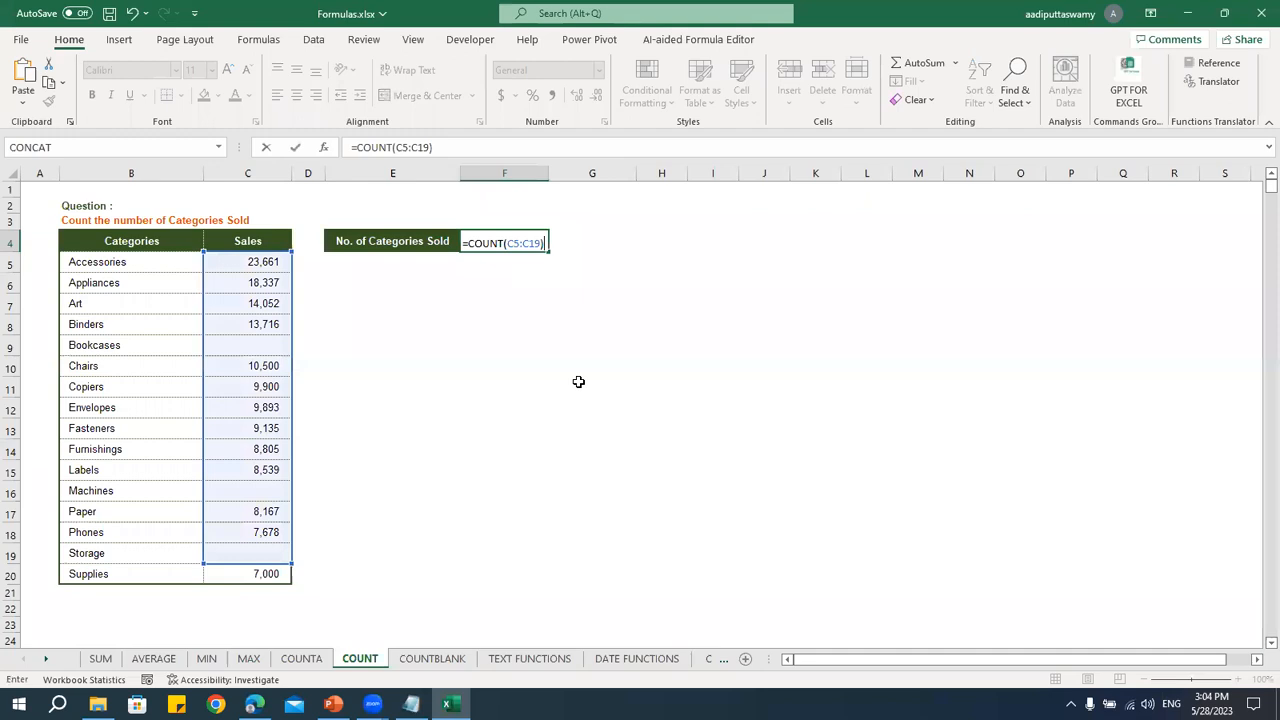
{"action": "left_click_drag", "start_coordinate": [295, 570], "coordinate": [289, 578]}
{"action": "key", "text": "Return"}
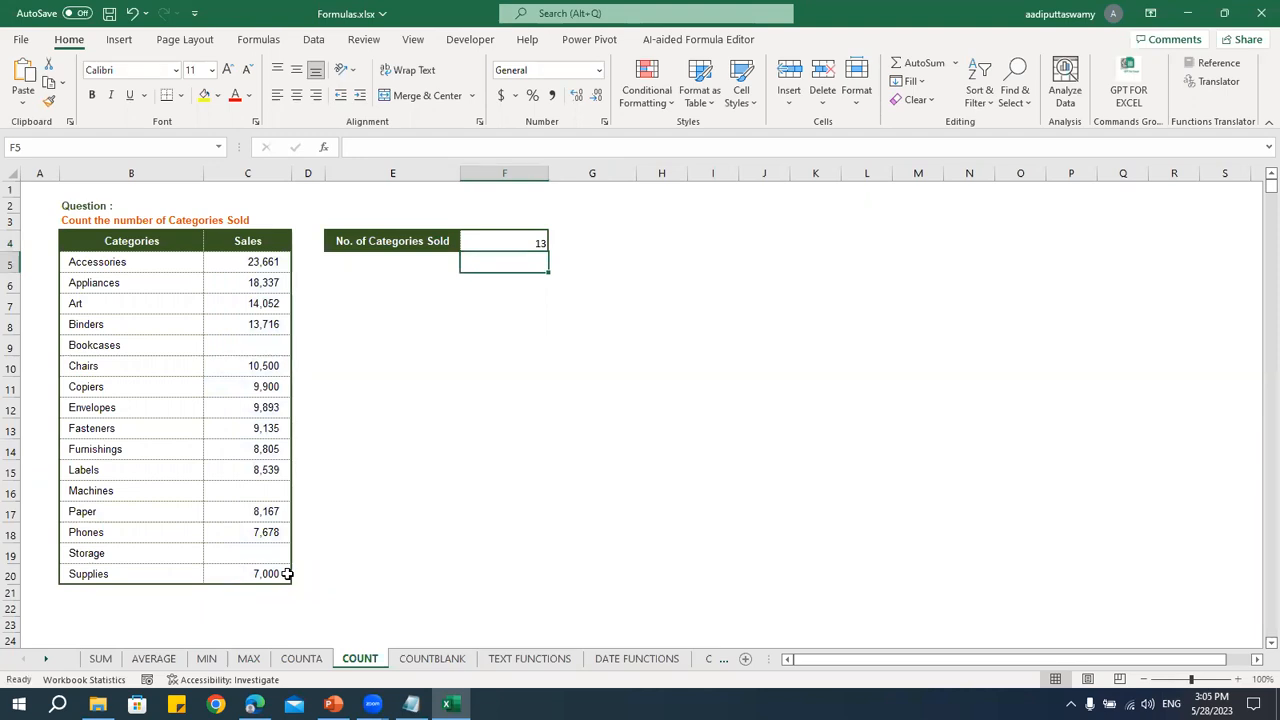
- Copy ChatGPT's COUNTBLANK formula into cell F5 of the COUNT sheet, extending its range to C5:C20
{"action": "key", "text": "alt+Tab"}
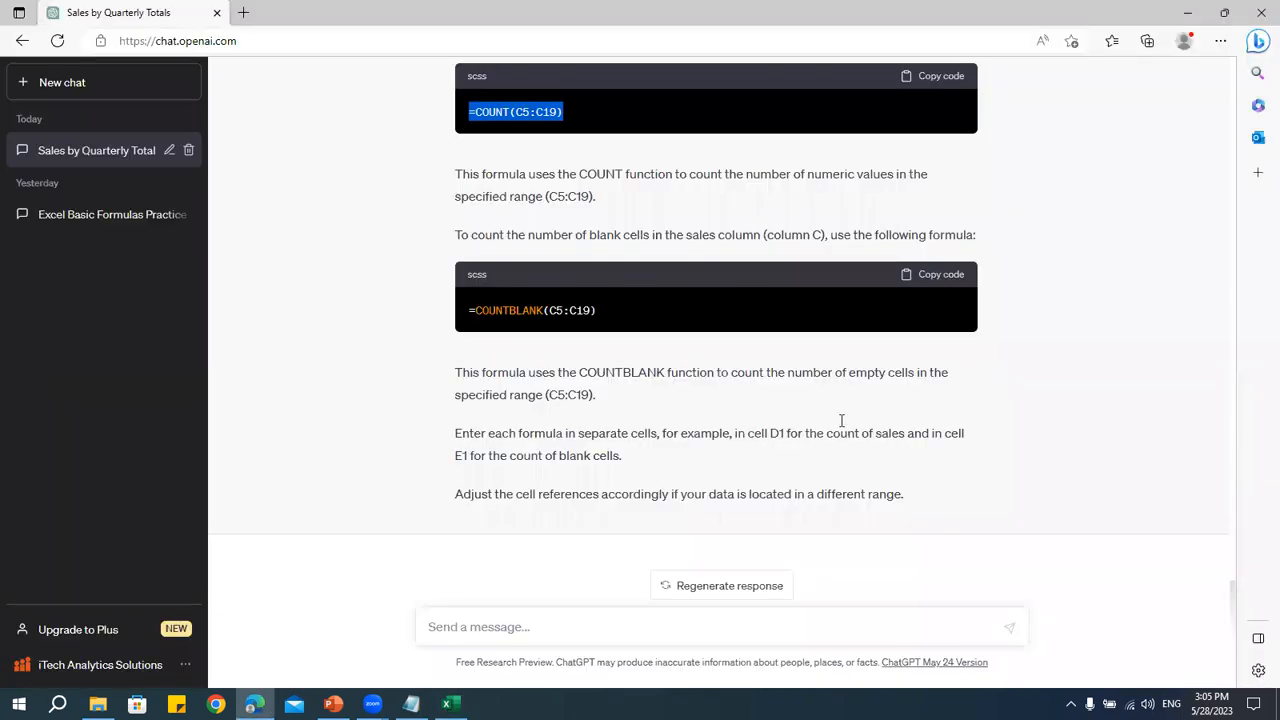
{"action": "left_click", "coordinate": [950, 275]}
{"action": "key", "text": "alt+Tab"}
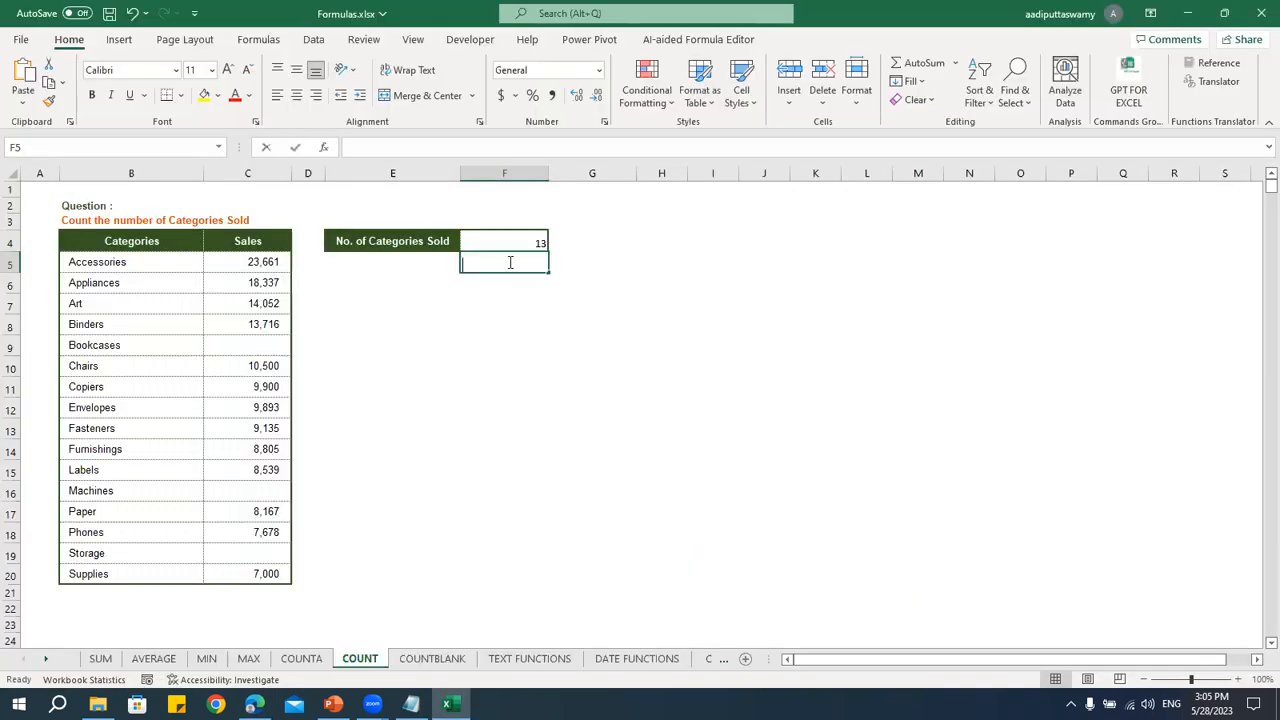
{"action": "double_click", "coordinate": [511, 262]}
{"action": "key", "text": "ctrl+v"}
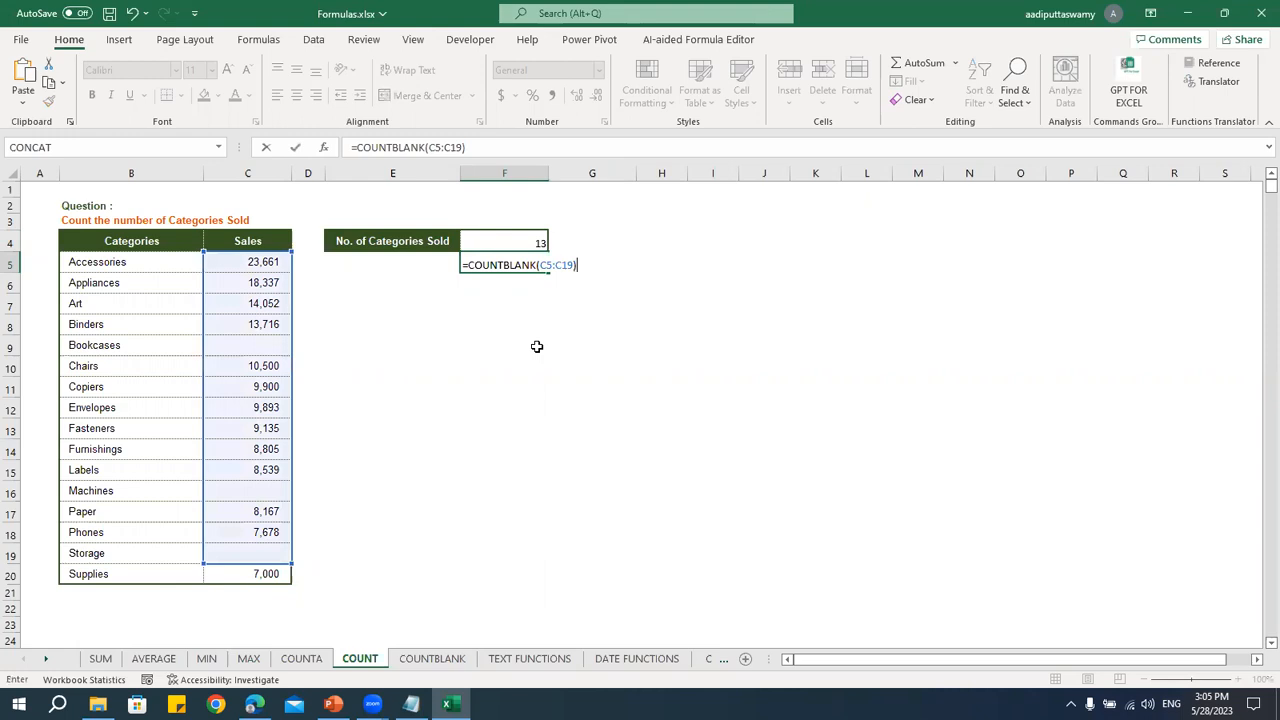
{"action": "left_click_drag", "start_coordinate": [292, 564], "coordinate": [296, 586]}
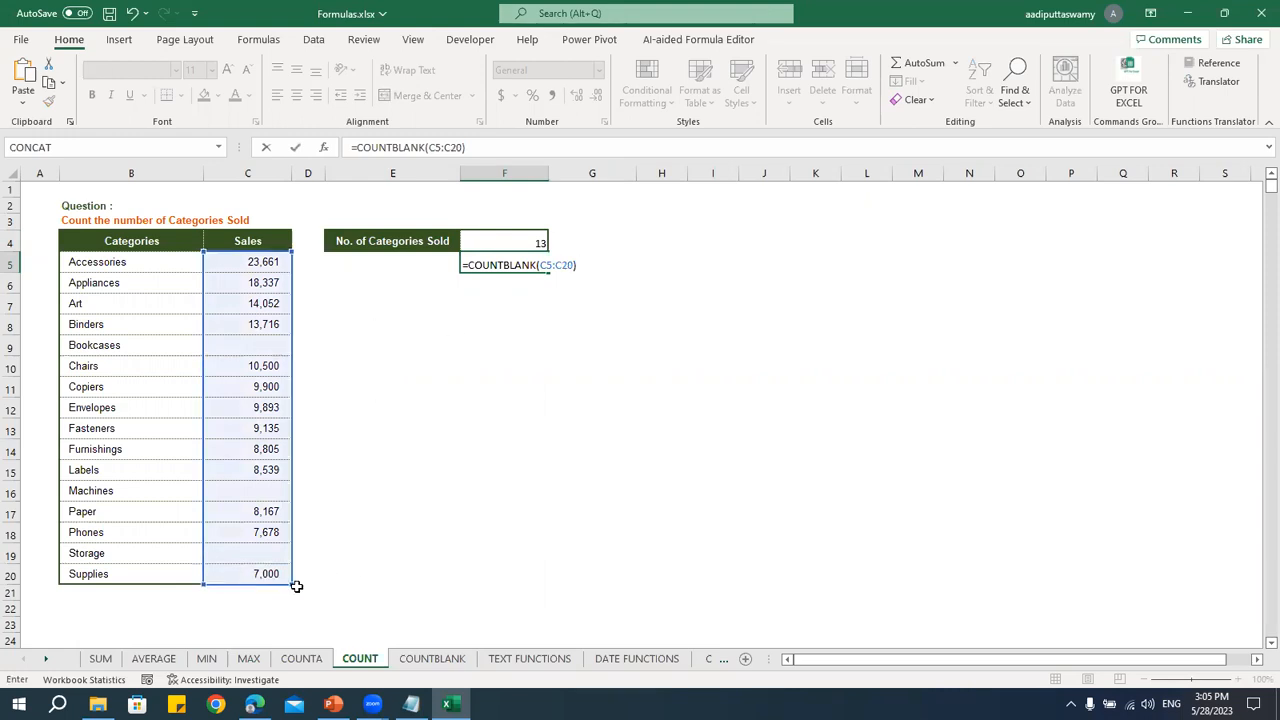
{"action": "key", "text": "Return"}
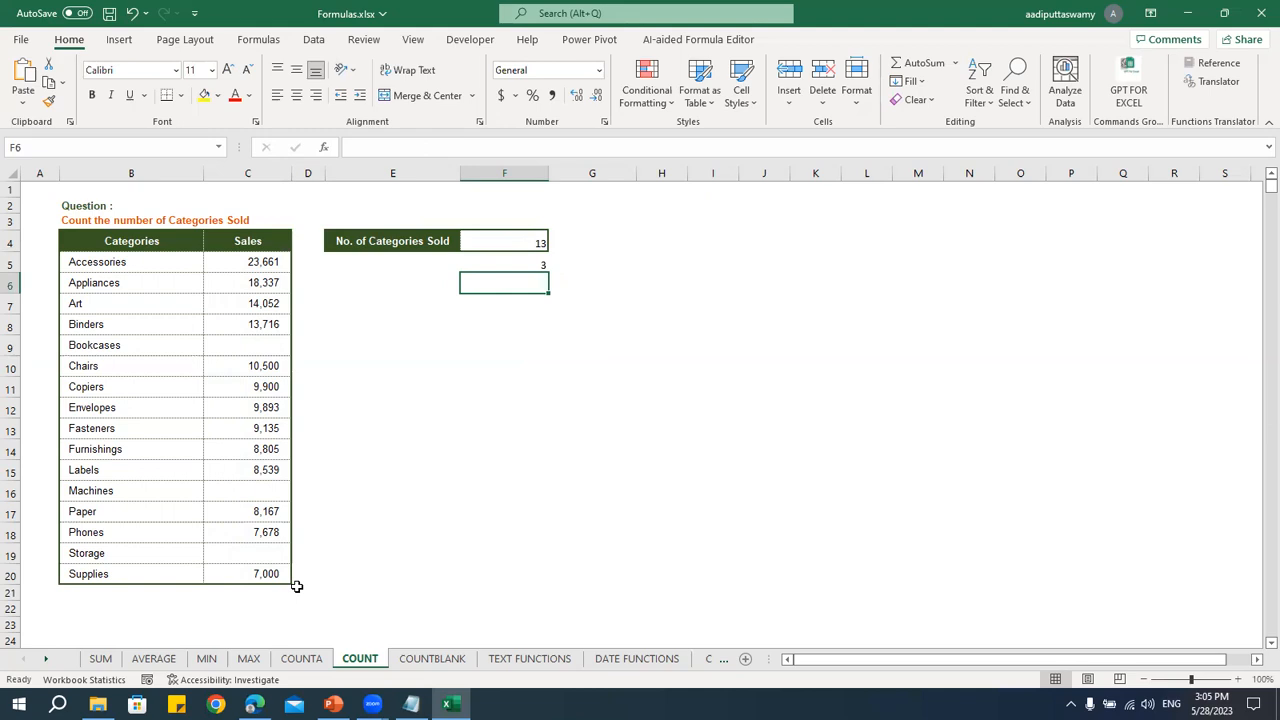
{"action": "key", "text": "alt+Tab"}
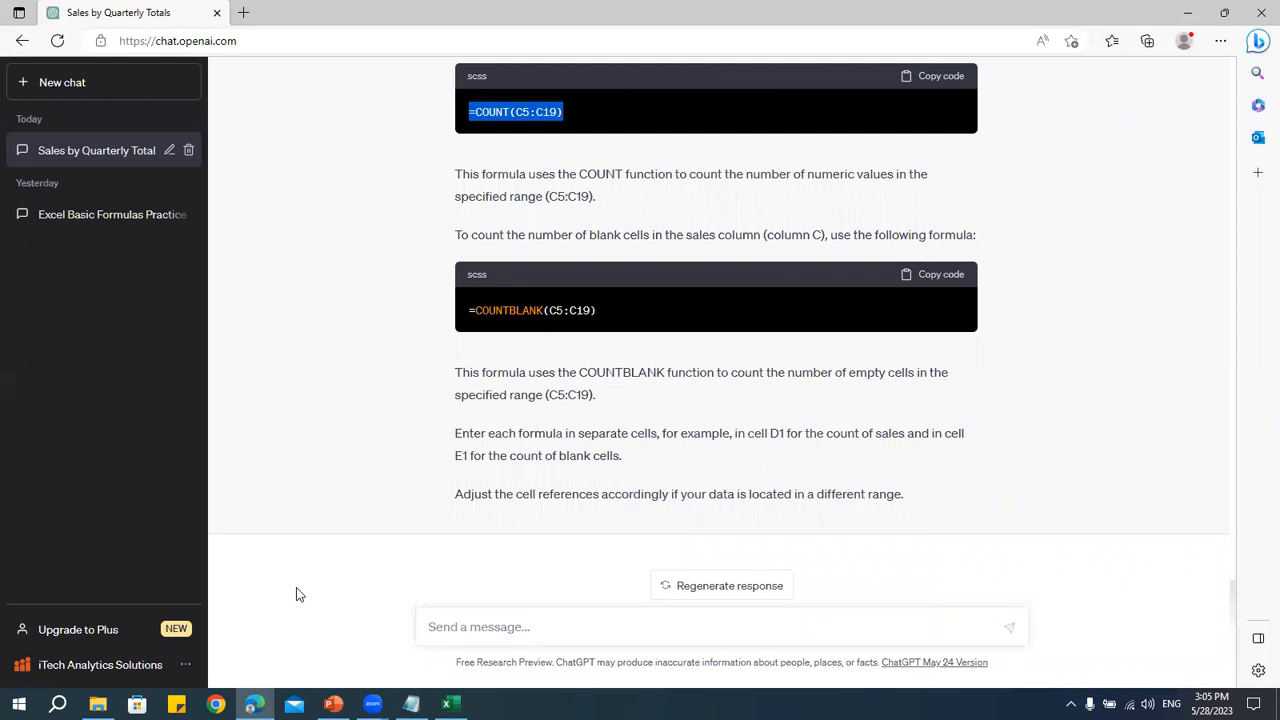
{"action": "key", "text": "alt+Tab"}
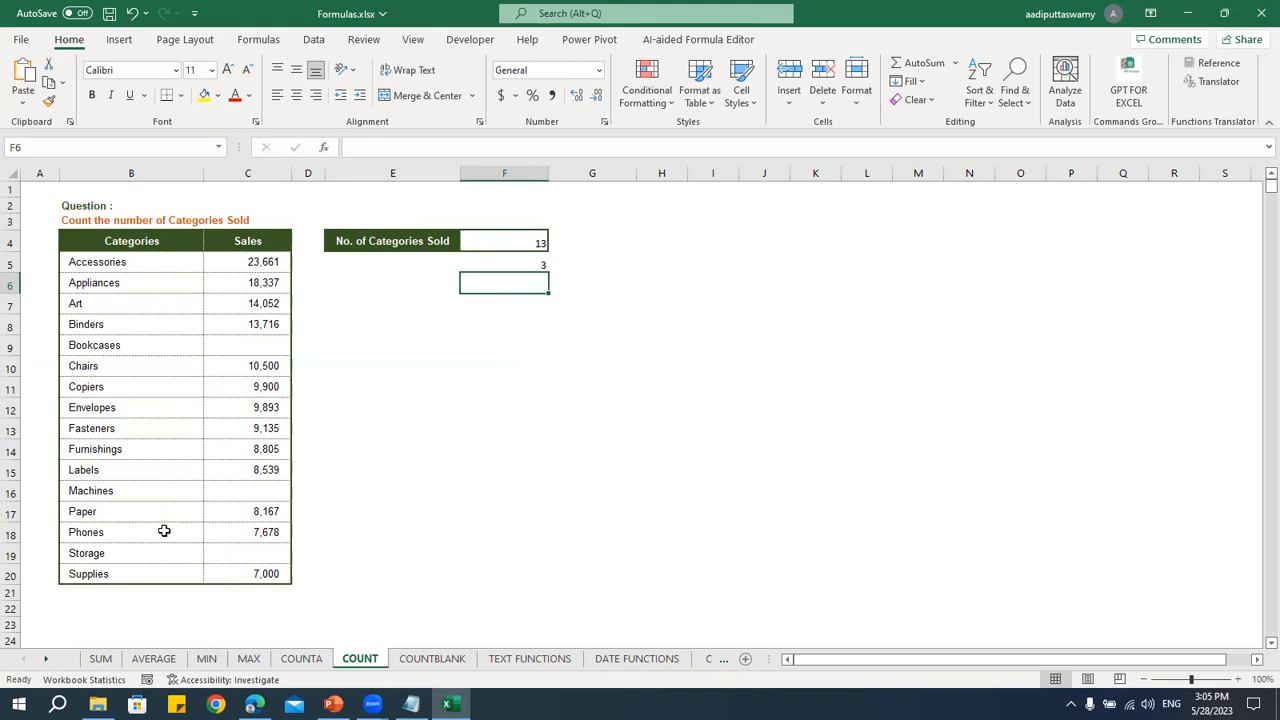
{"action": "left_click", "coordinate": [521, 241]}
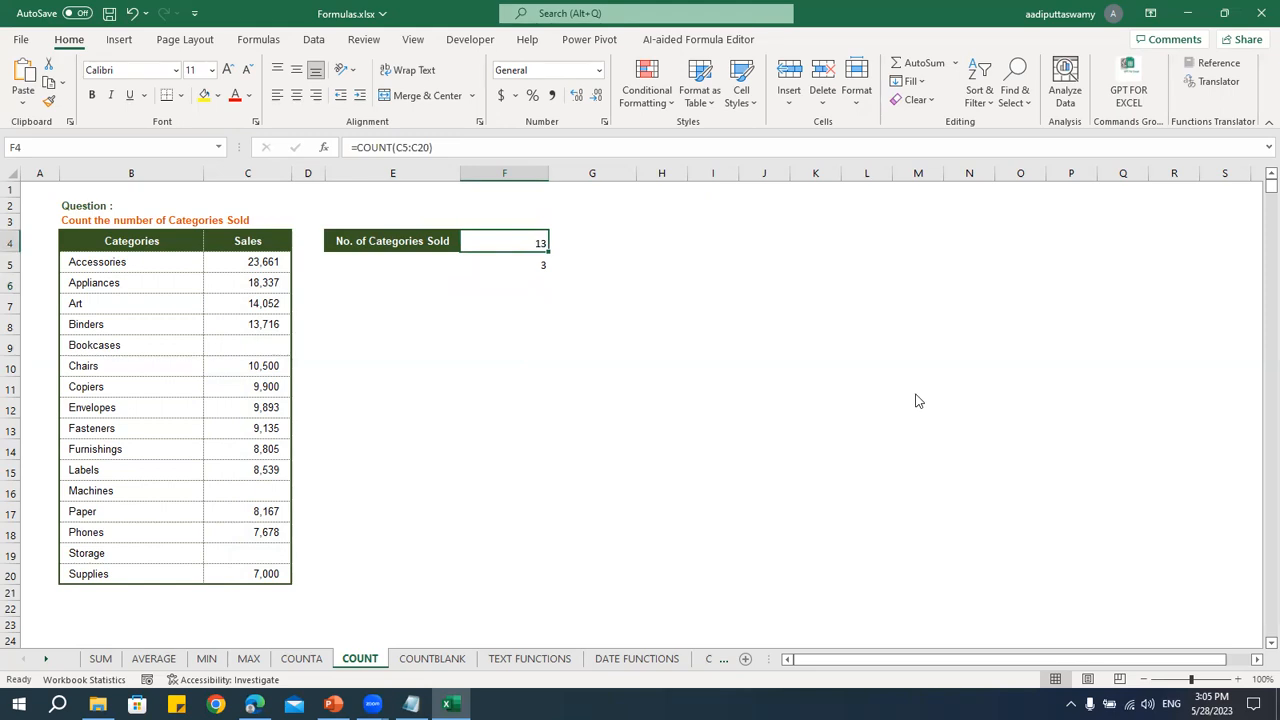
- Compare the question and answer tables on the COUNT and COUNTBLANK sheets and browse the workbook's remaining sheets
{"action": "key", "text": "alt+Tab"}
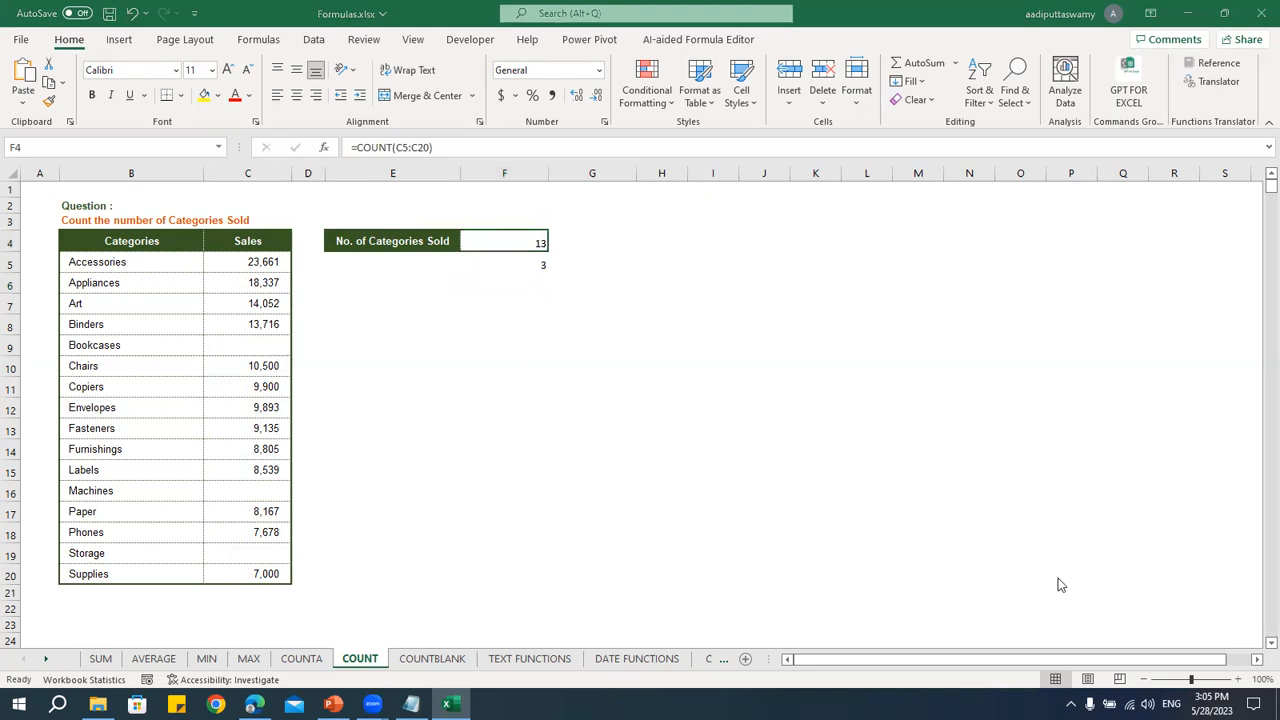
{"action": "left_click", "coordinate": [443, 662]}
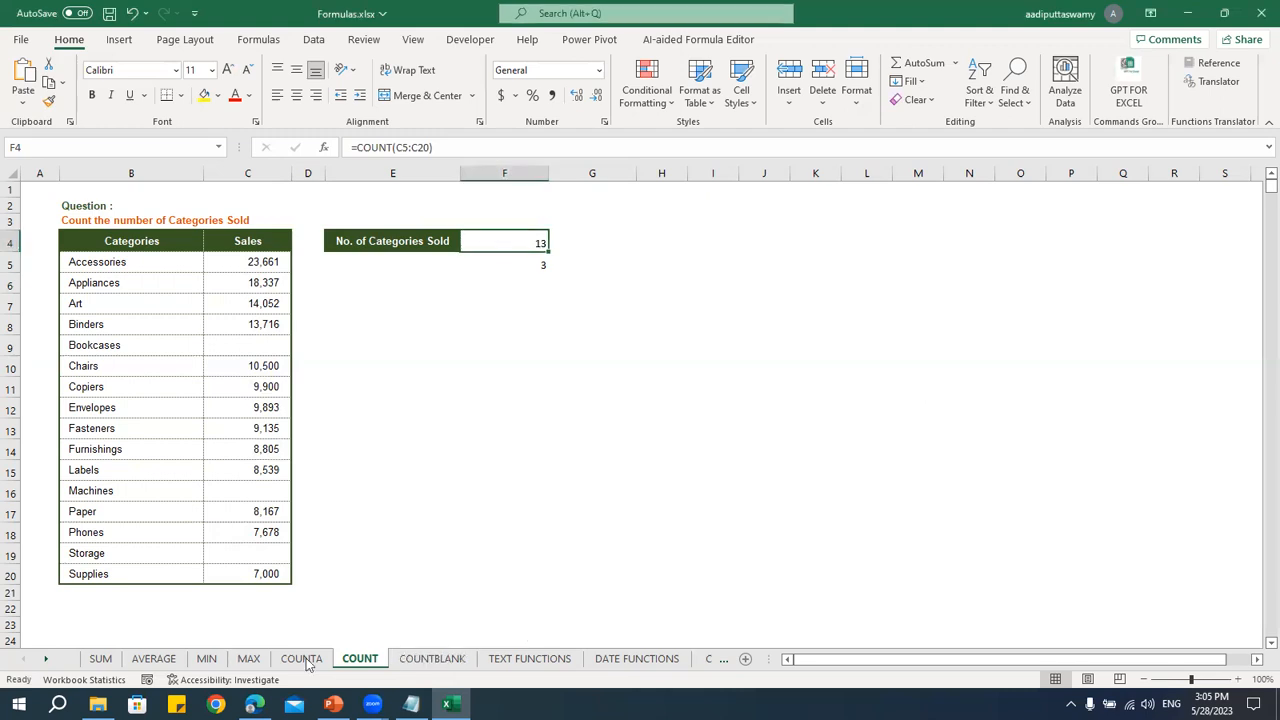
{"action": "left_click", "coordinate": [440, 666]}
{"action": "left_click", "coordinate": [362, 662]}
{"action": "left_click", "coordinate": [408, 664]}
{"action": "left_click", "coordinate": [369, 663]}
{"action": "left_click", "coordinate": [420, 664]}
{"action": "left_click", "coordinate": [372, 663]}
{"action": "left_click", "coordinate": [414, 664]}
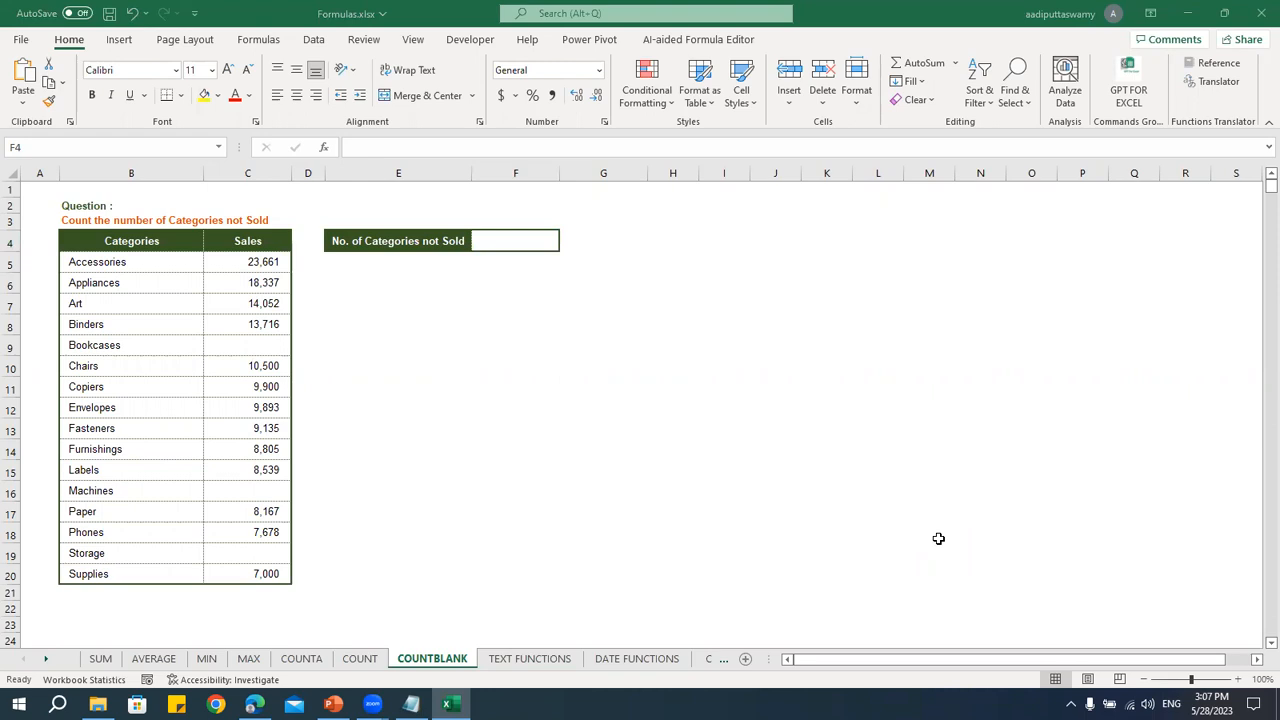
{"action": "left_click", "coordinate": [46, 659]}
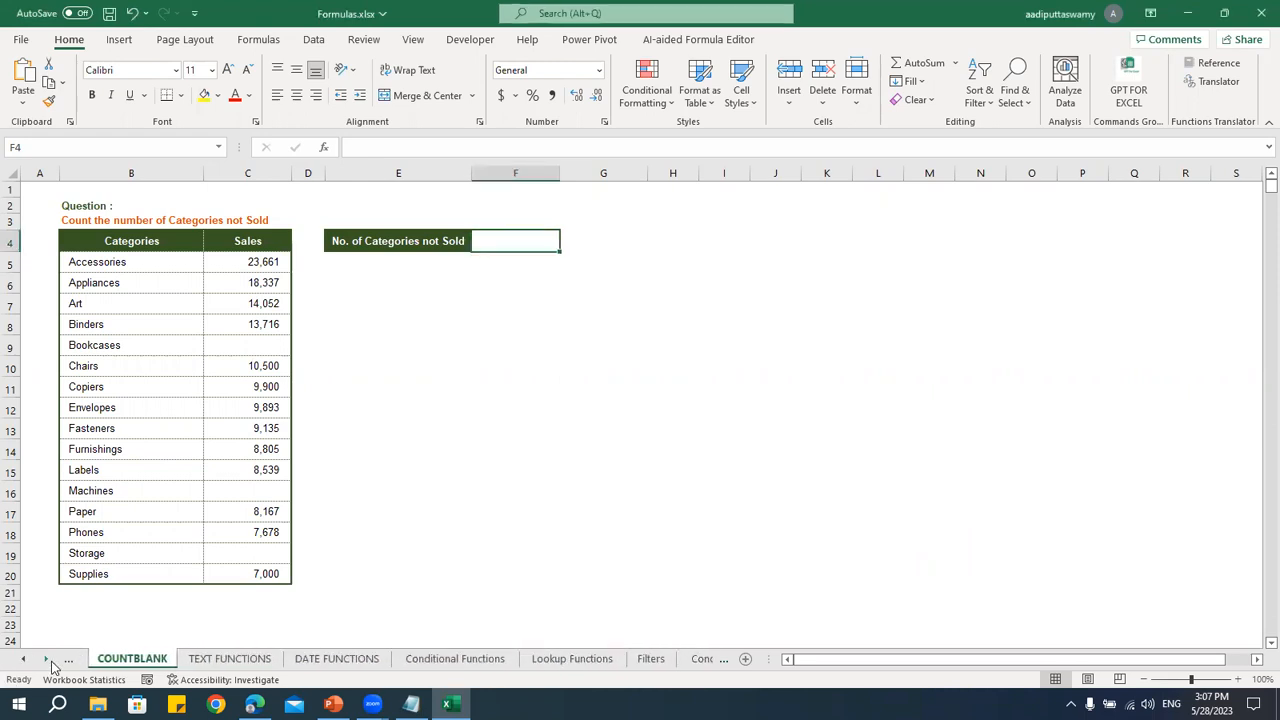
{"action": "left_click", "coordinate": [24, 661]}
{"action": "left_click", "coordinate": [24, 661]}
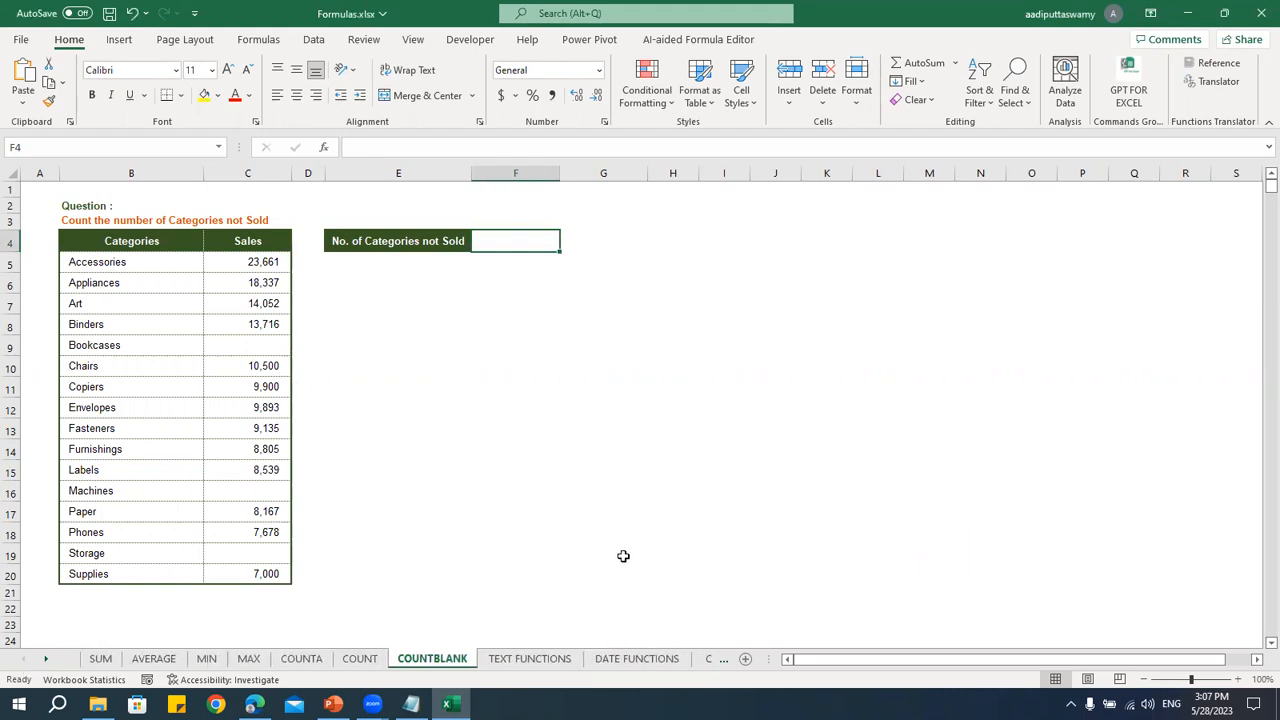
{"action": "left_click", "coordinate": [615, 514]}
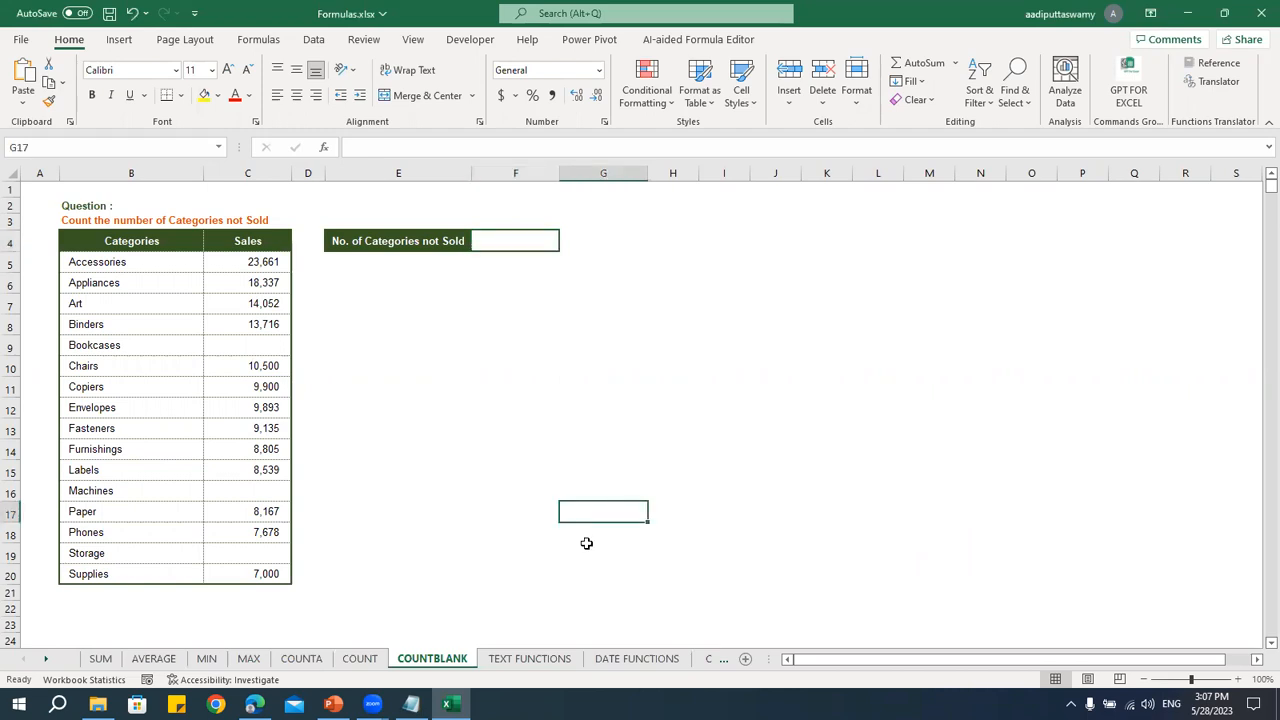
- Open the TEXT FUNCTIONS sheet and examine the UPPER, LOWER and PROPER headings of its CHANGE THE CASE table
{"action": "left_click", "coordinate": [530, 658]}
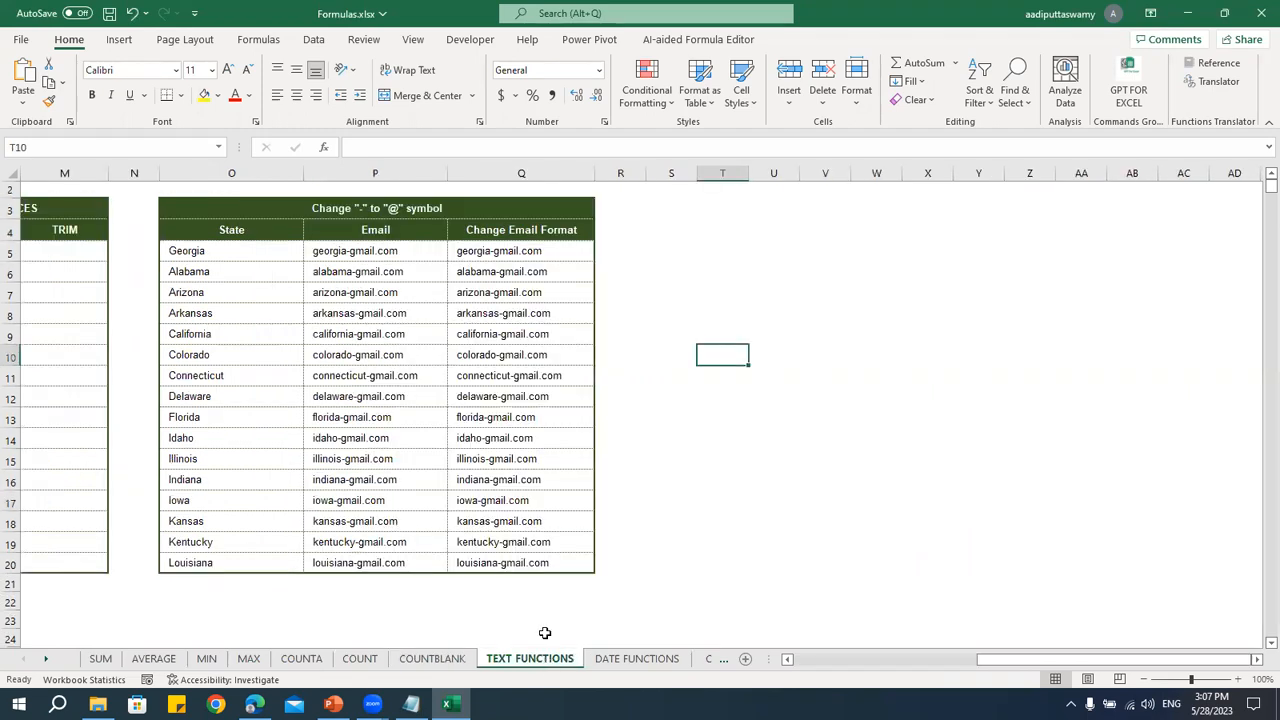
{"action": "left_click", "coordinate": [920, 659]}
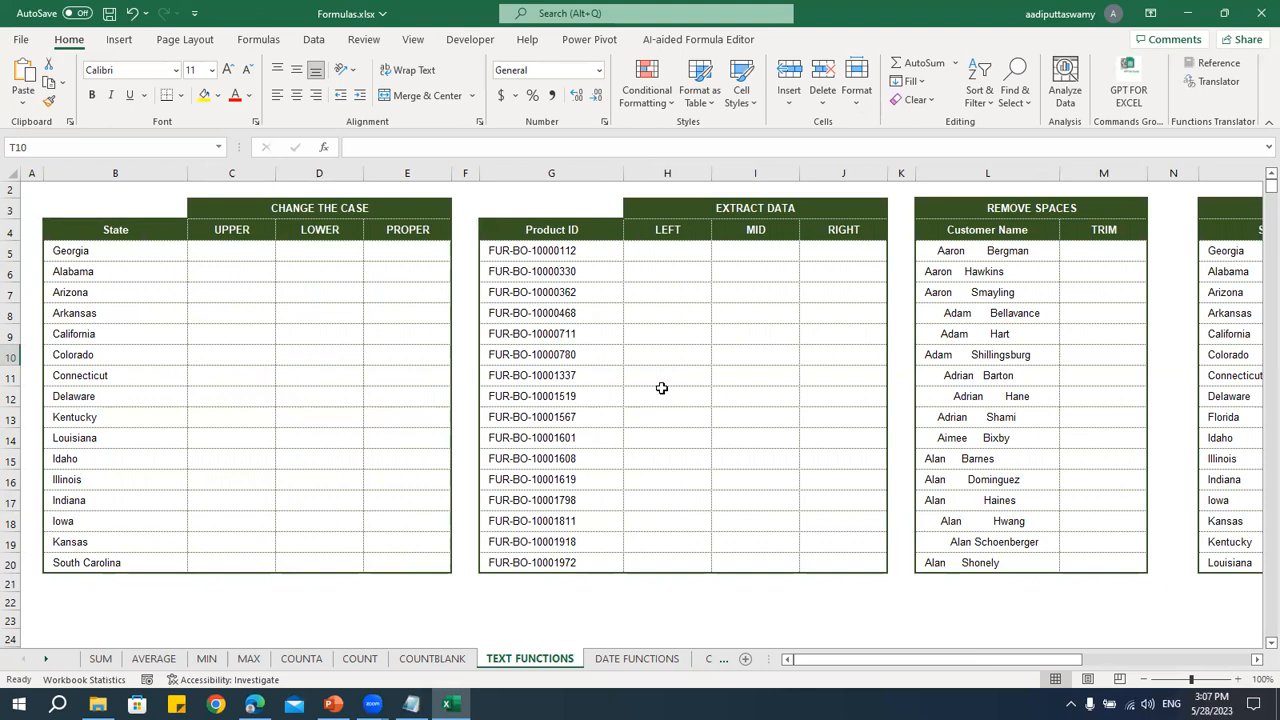
{"action": "left_click", "coordinate": [318, 272]}
{"action": "left_click", "coordinate": [240, 254]}
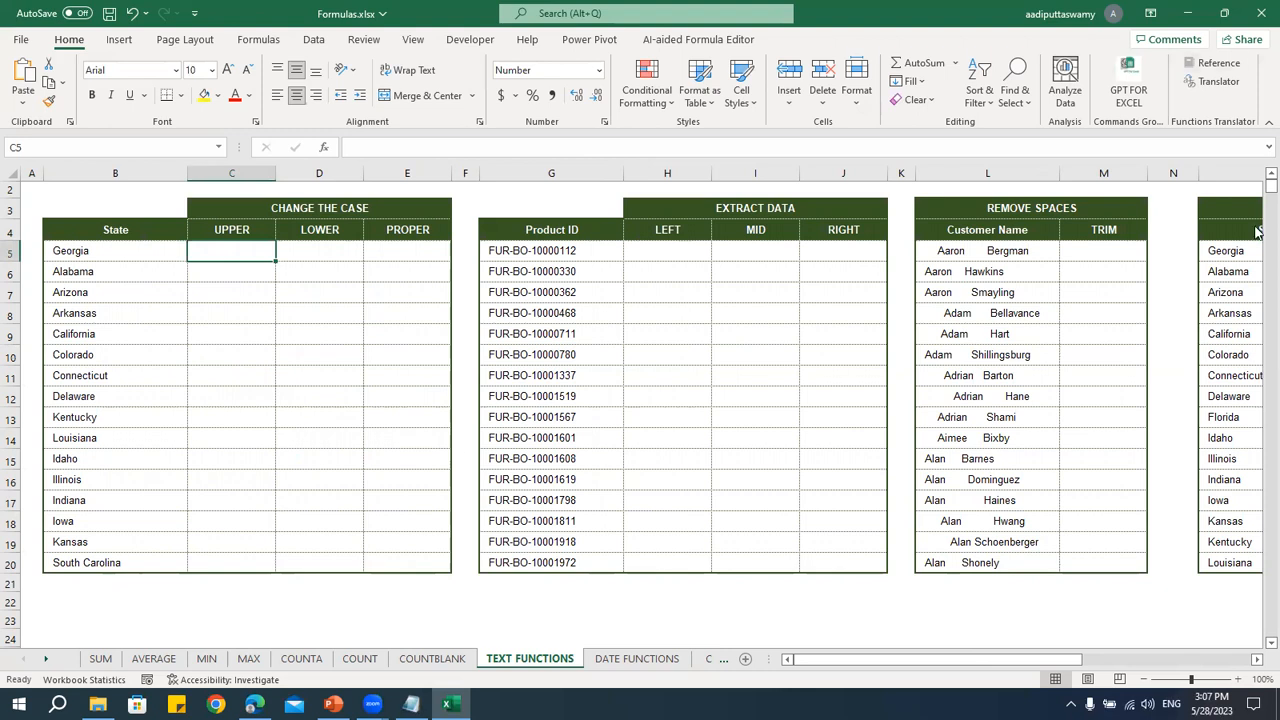
{"action": "left_click_drag", "start_coordinate": [229, 229], "coordinate": [400, 229]}
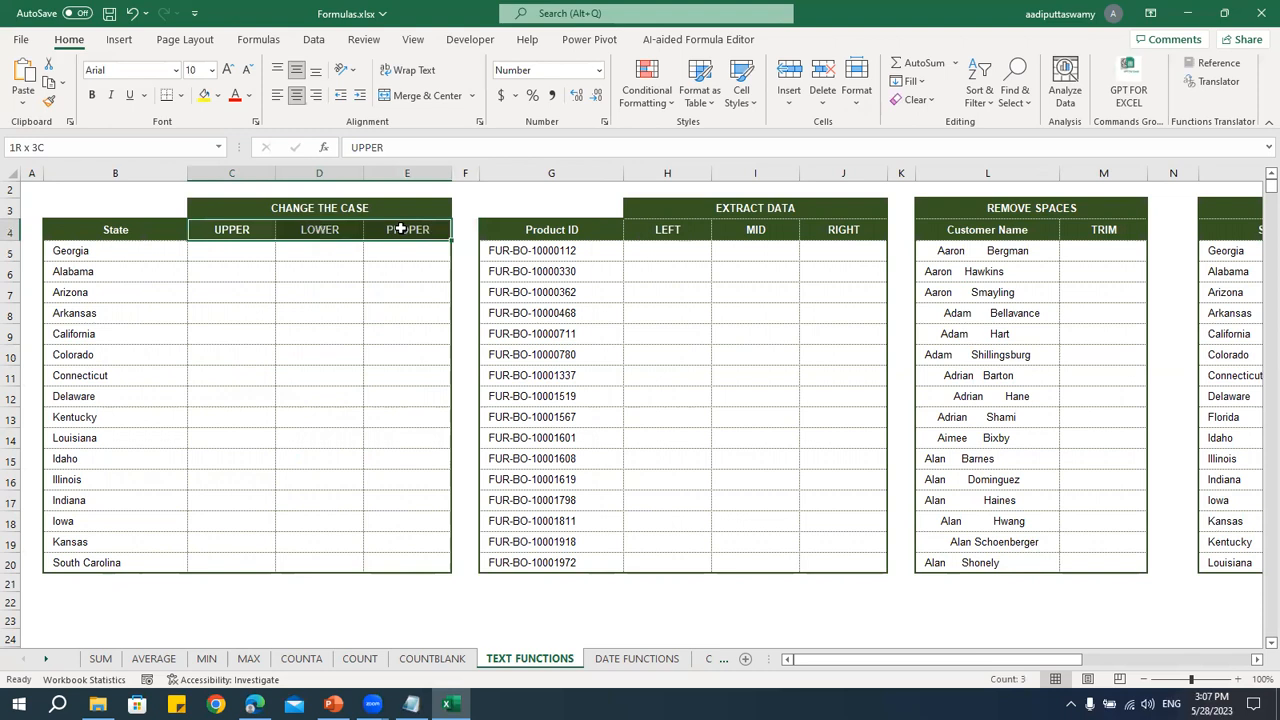
{"action": "key", "text": "Down"}
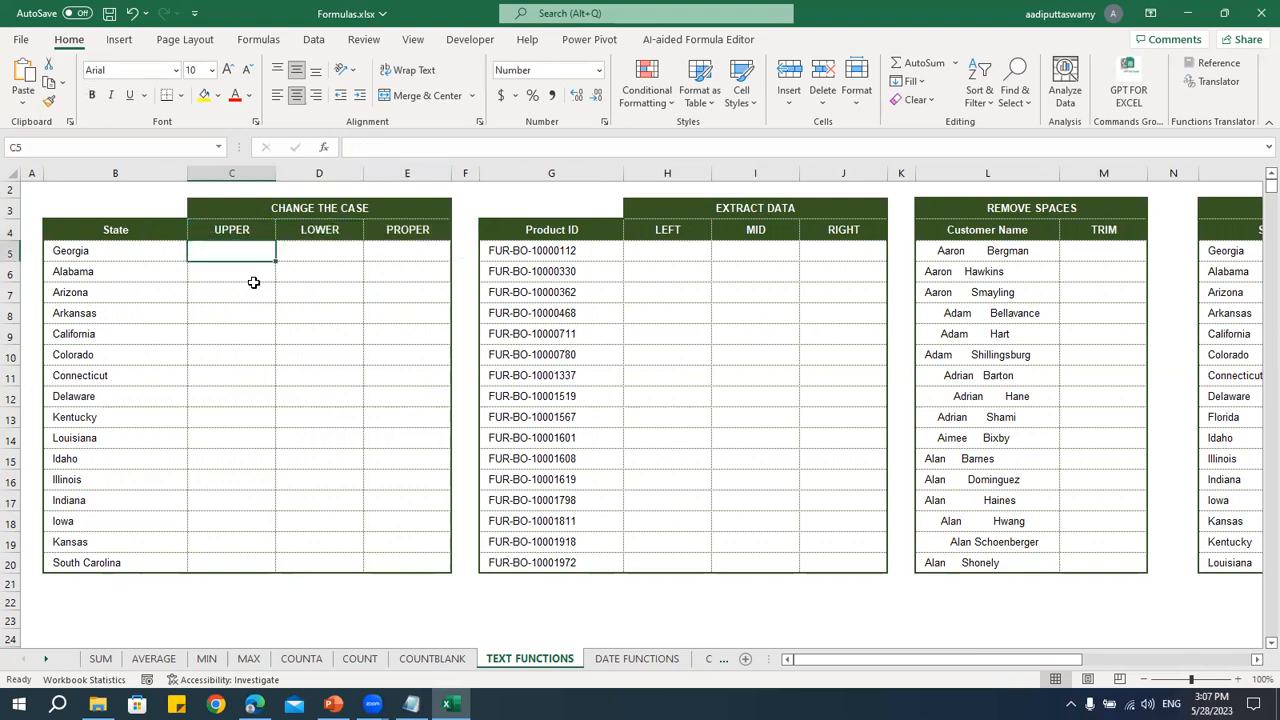
{"action": "left_click", "coordinate": [249, 240]}
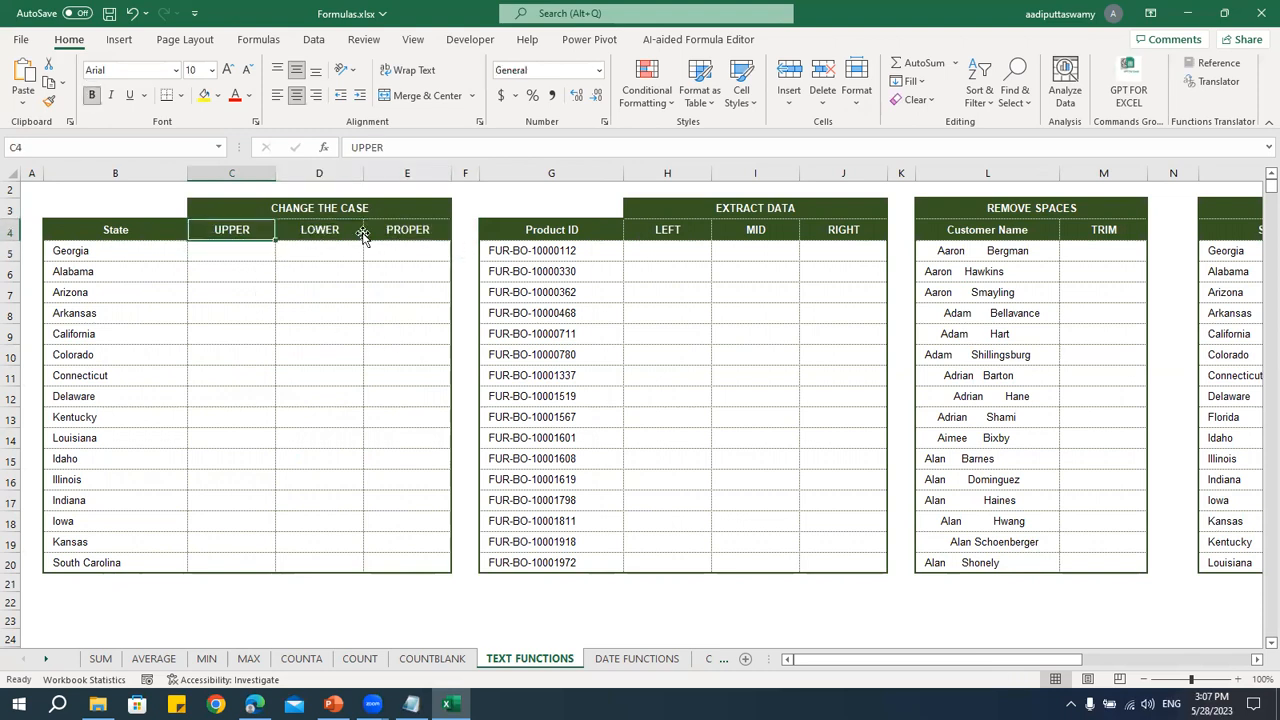
{"action": "key", "text": "Right"}
{"action": "key", "text": "Right"}
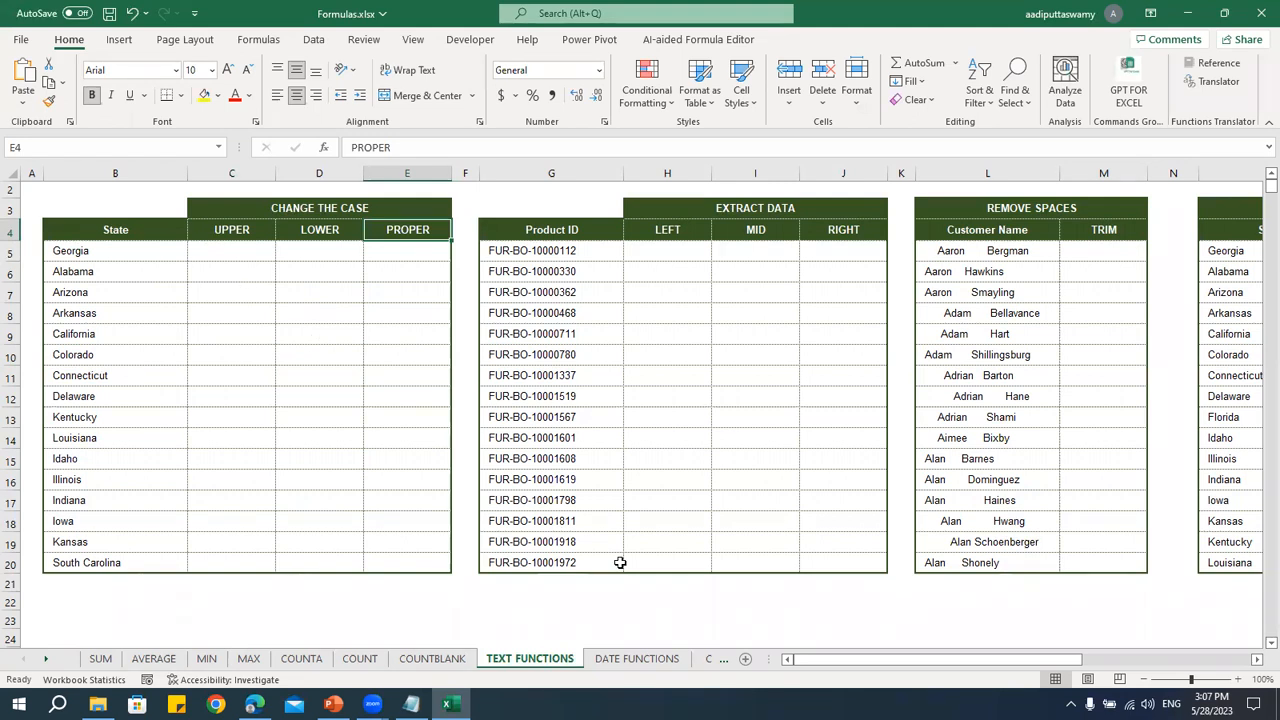
- Switch to ChatGPT and begin a new prompt reading "I have data in excel. Need to change the case of the"
{"action": "key", "text": "alt+Tab"}
{"action": "key", "text": "Tab"}
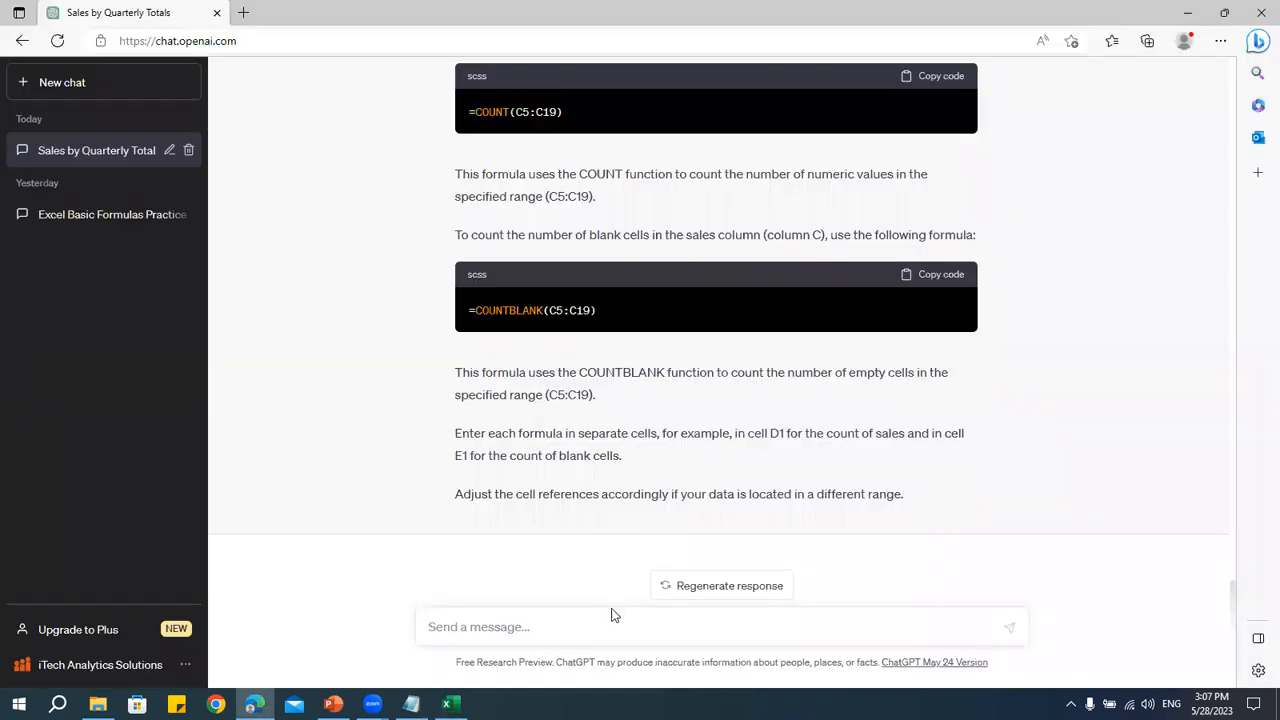
{"action": "type", "text": "I have data in"}
{"action": "key", "text": "alt+Tab"}
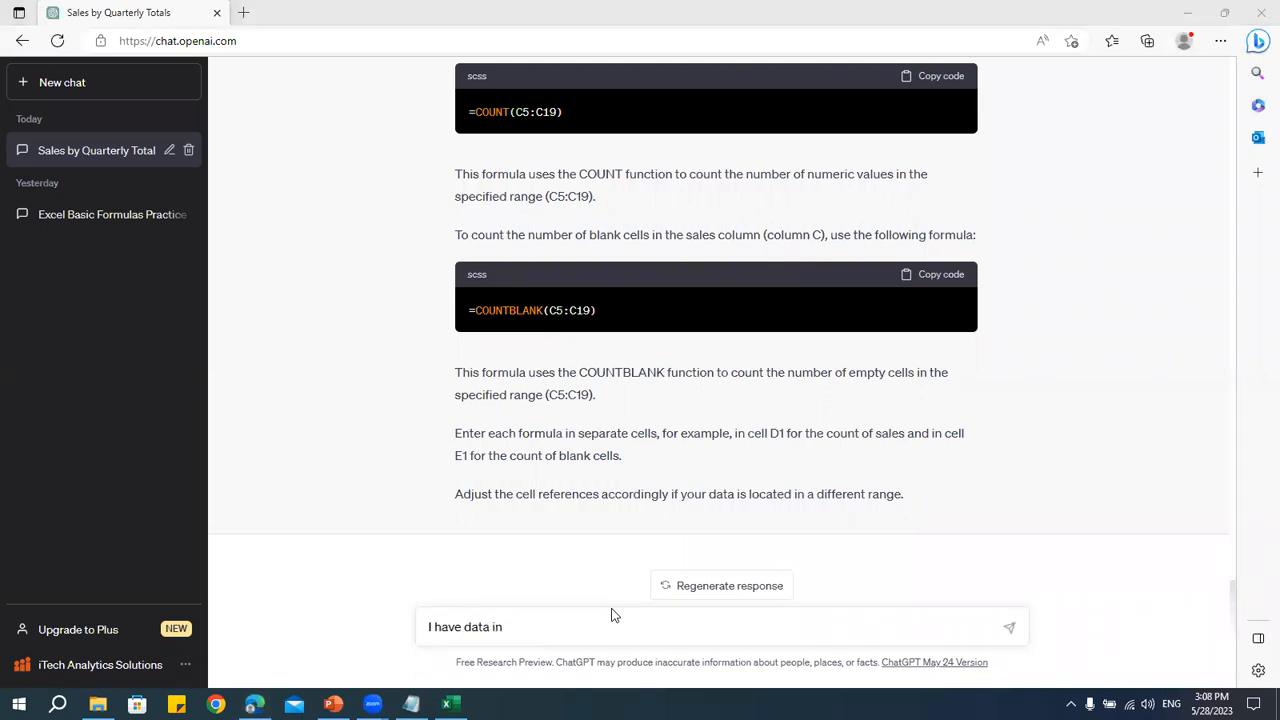
{"action": "left_click", "coordinate": [601, 627]}
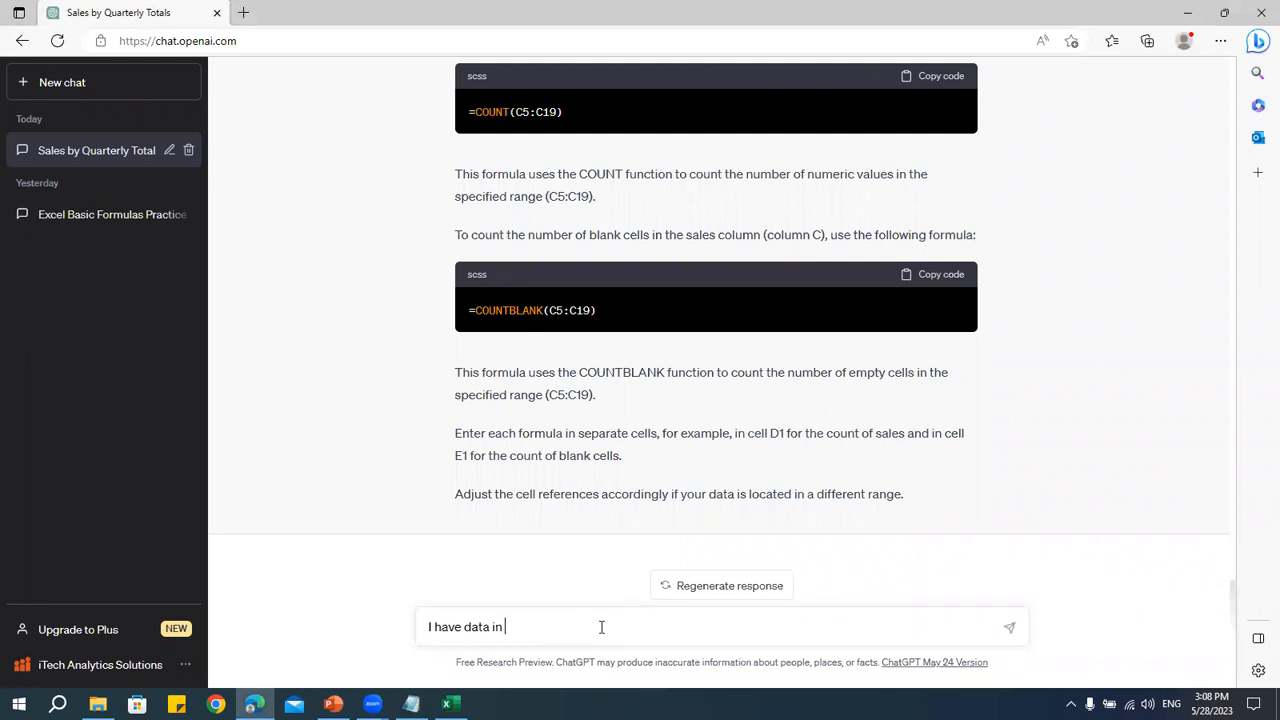
{"action": "type", "text": "excel"}
{"action": "key", "text": "alt+Tab"}
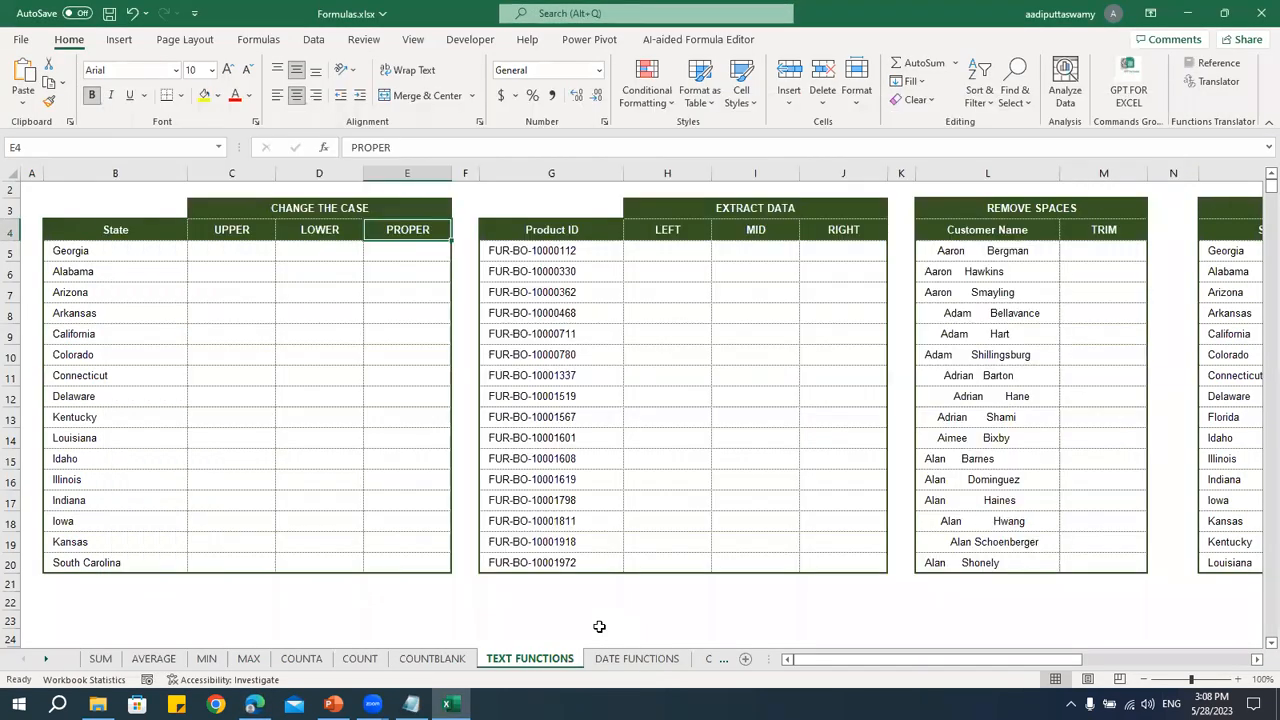
{"action": "key", "text": "alt+Tab"}
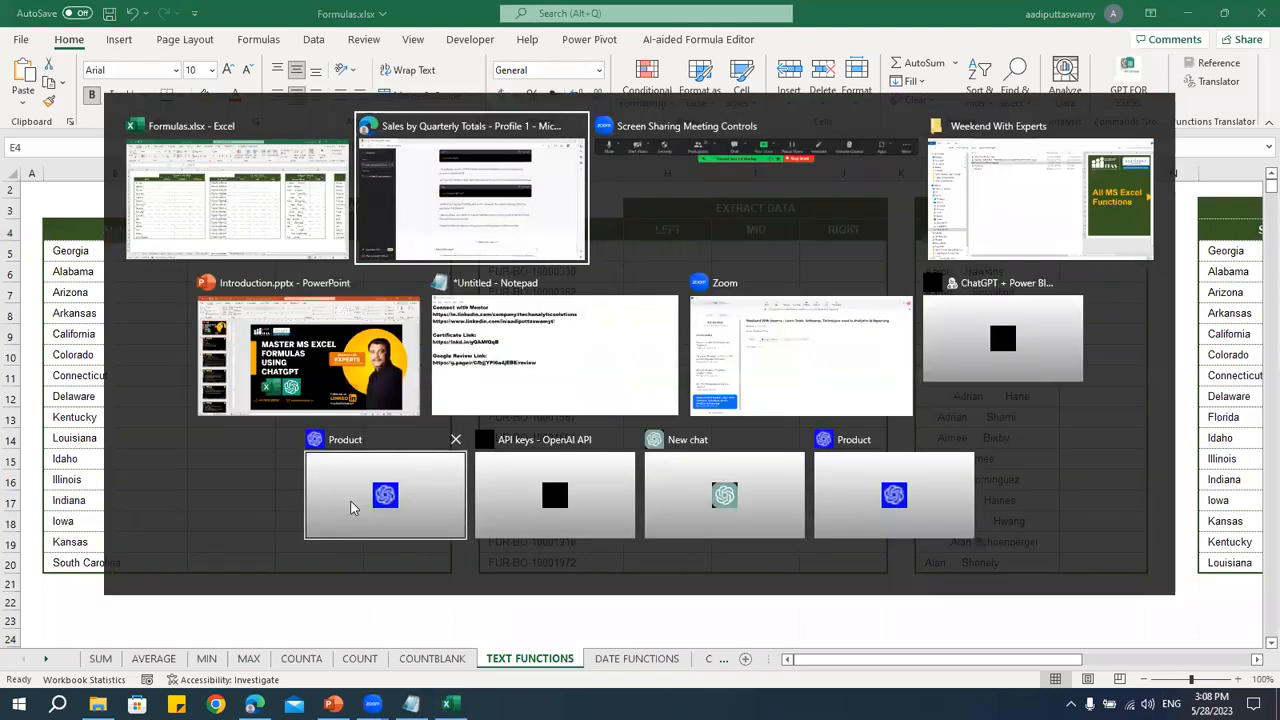
{"action": "type", "text": ". Need to change the case of the "}
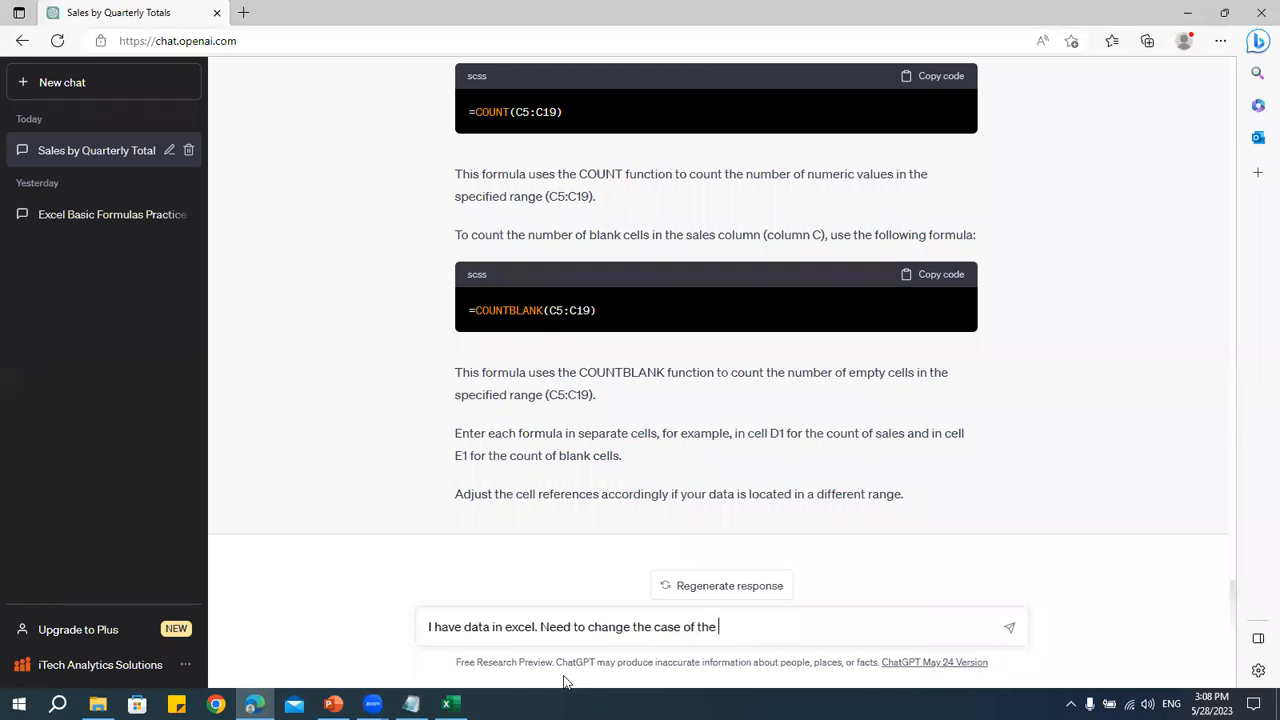
- Continue with "states in the table. I Need to change the case to Upper Case, Lower Case, Proper case where the state is available in Column"
{"action": "type", "text": "states in the table. I Need to chan"}
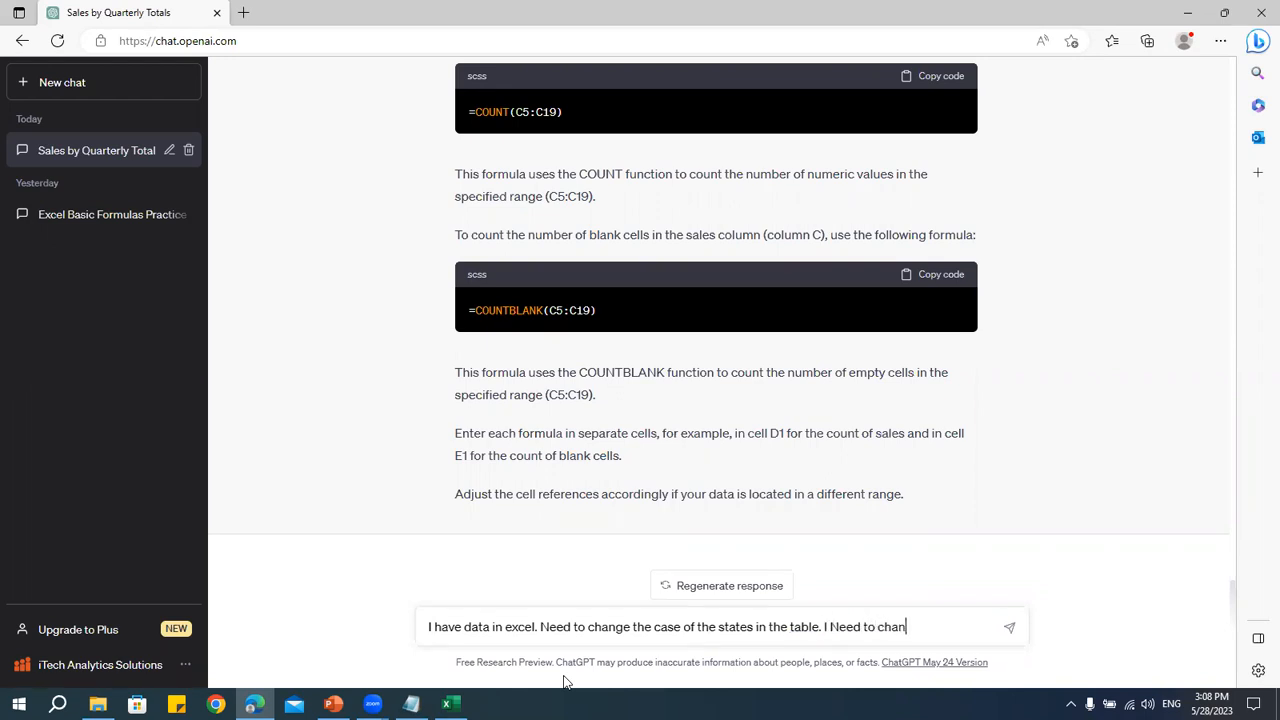
{"action": "type", "text": "ge the case to Upper Case, Lower "}
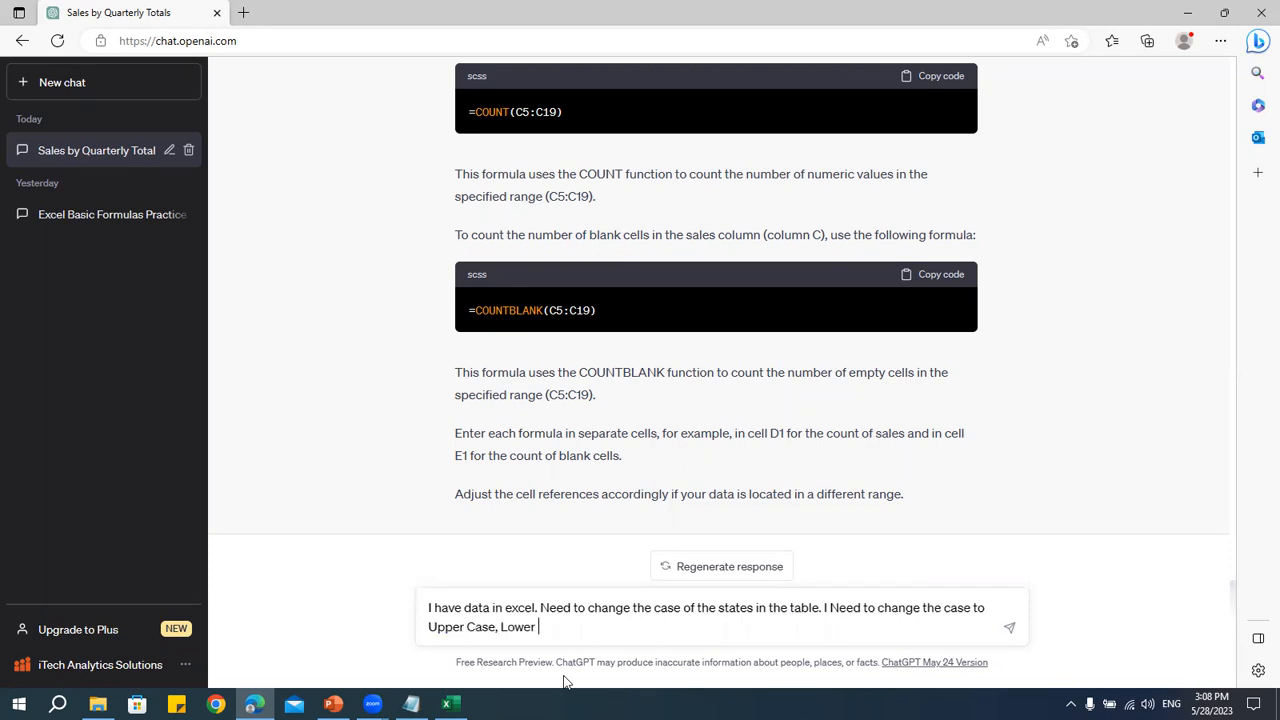
{"action": "type", "text": "Case, Proper case where the state is available in Colum"}
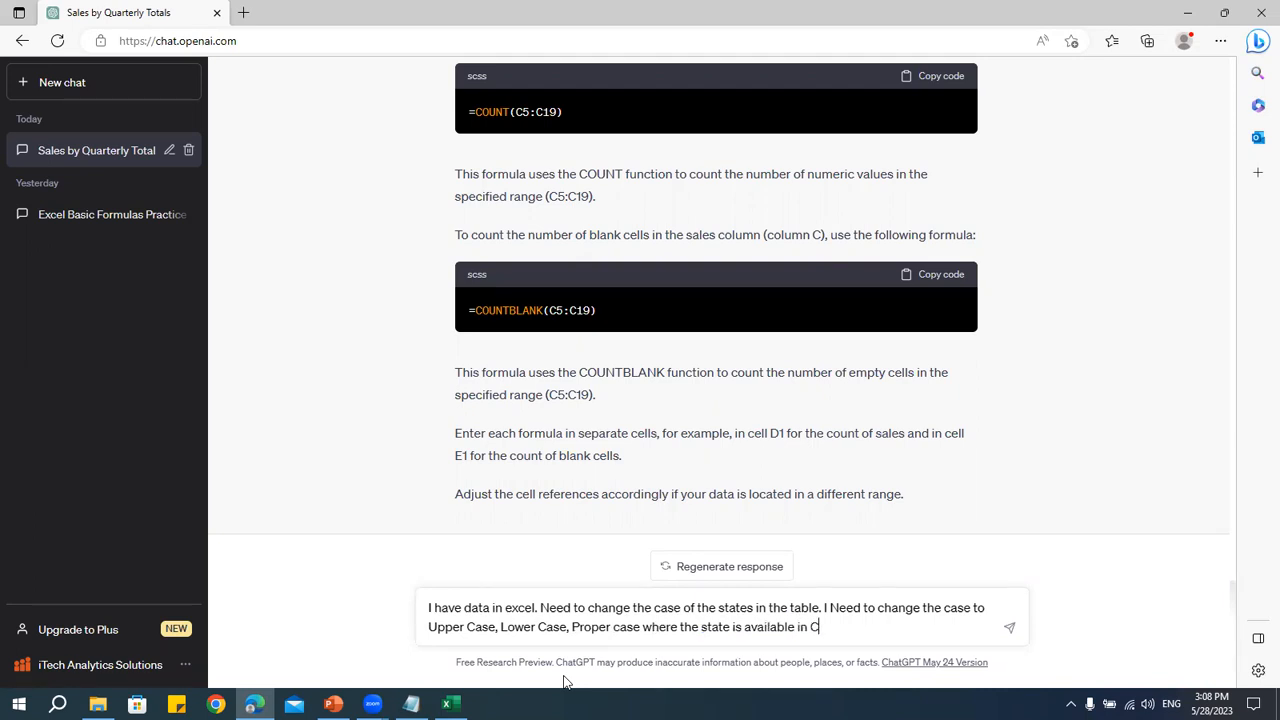
{"action": "key", "text": "BackSpace"}
{"action": "key", "text": "BackSpace"}
{"action": "key", "text": "BackSpace"}
{"action": "type", "text": "lumn"}
- Replace the column reference ending the prompt with "cell B4:B20", checking the State list's extent in Excel, and send the prompt
{"action": "key", "text": "alt+Tab"}
{"action": "key", "text": "alt+Tab"}
{"action": "type", "text": "B"}
{"action": "key", "text": "BackSpace"}
{"action": "key", "text": "BackSpace"}
{"action": "key", "text": "BackSpace"}
{"action": "key", "text": "BackSpace"}
{"action": "key", "text": "BackSpace"}
{"action": "key", "text": "BackSpace"}
{"action": "key", "text": "BackSpace"}
{"action": "key", "text": "BackSpace"}
{"action": "type", "text": "B4:"}
{"action": "key", "text": "alt+Tab"}
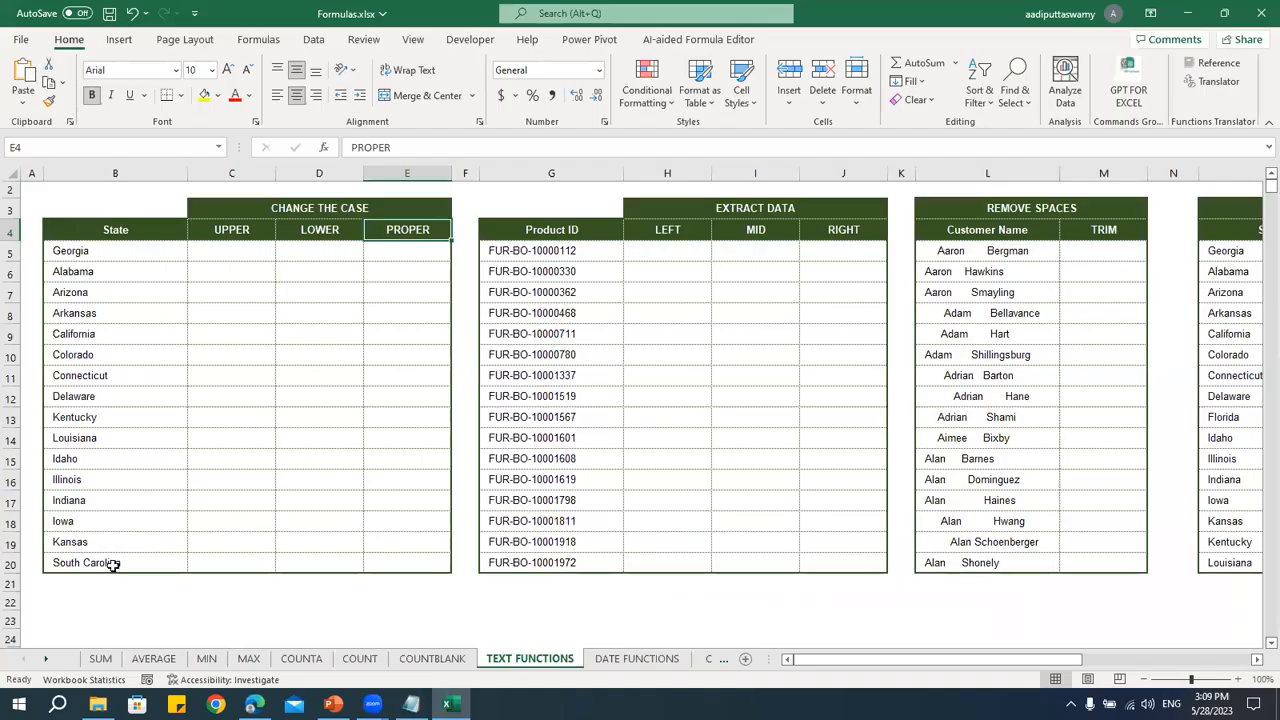
{"action": "key", "text": "alt+Tab"}
{"action": "type", "text": "B20"}
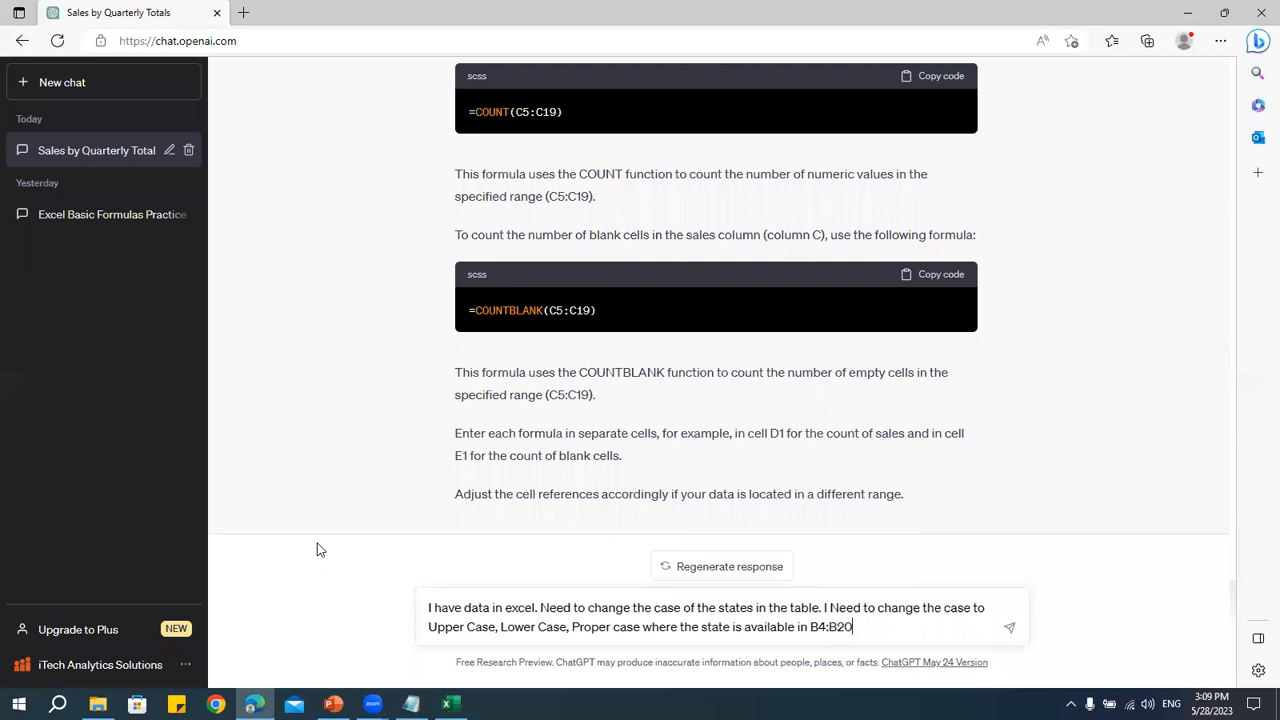
{"action": "left_click", "coordinate": [809, 627]}
{"action": "type", "text": "cell"}
{"action": "key", "text": "Return"}
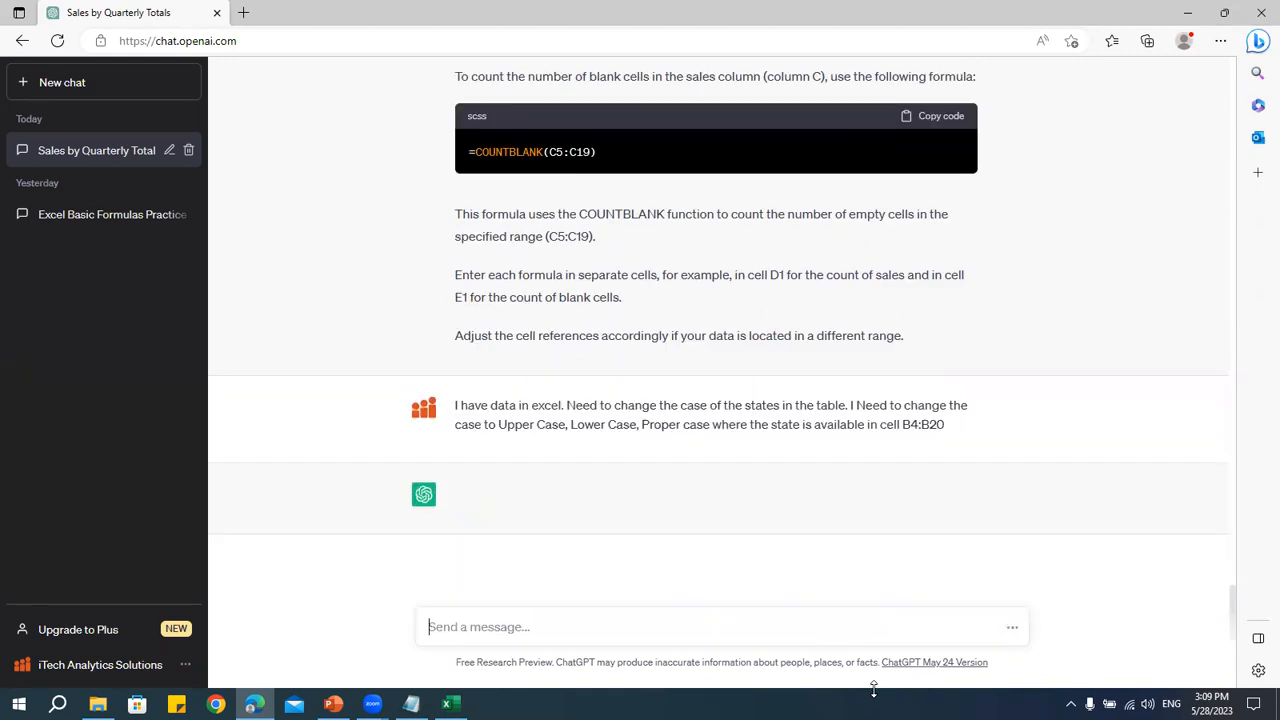
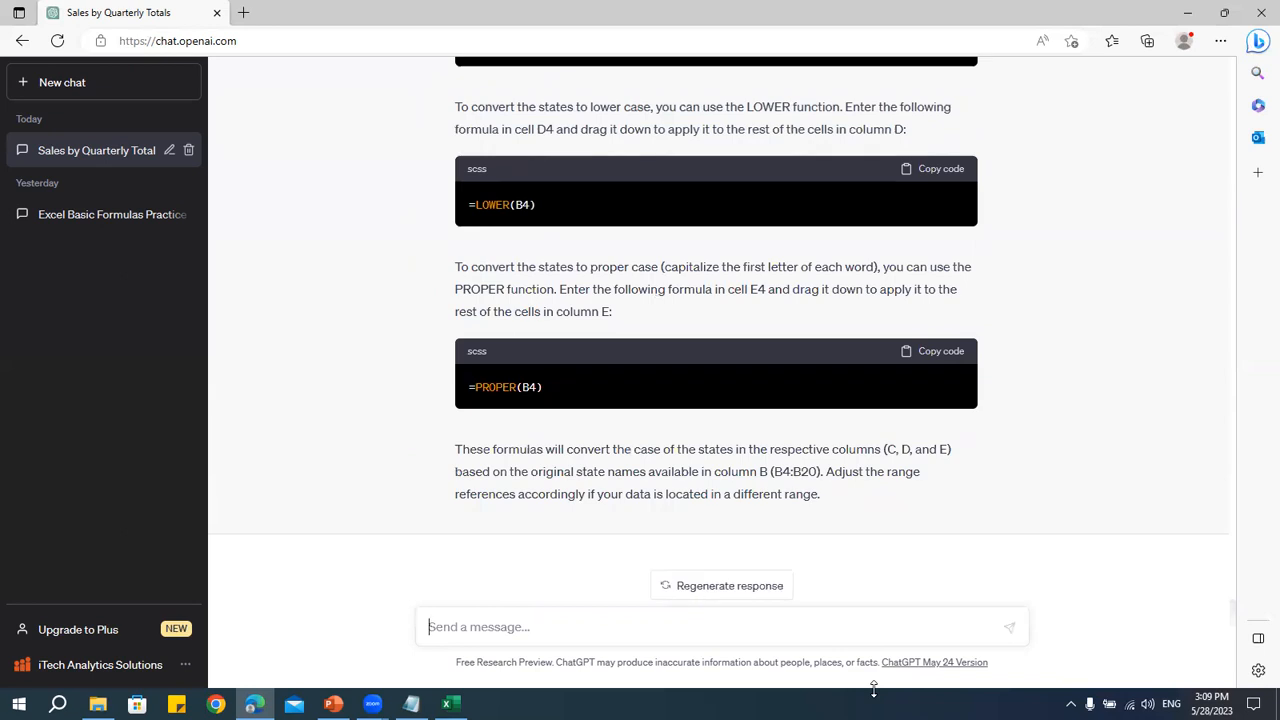
- Review ChatGPT's UPPER, LOWER and PROPER formulas and compare the cell range in its answer with the prompt
{"action": "double_click", "coordinate": [790, 471]}
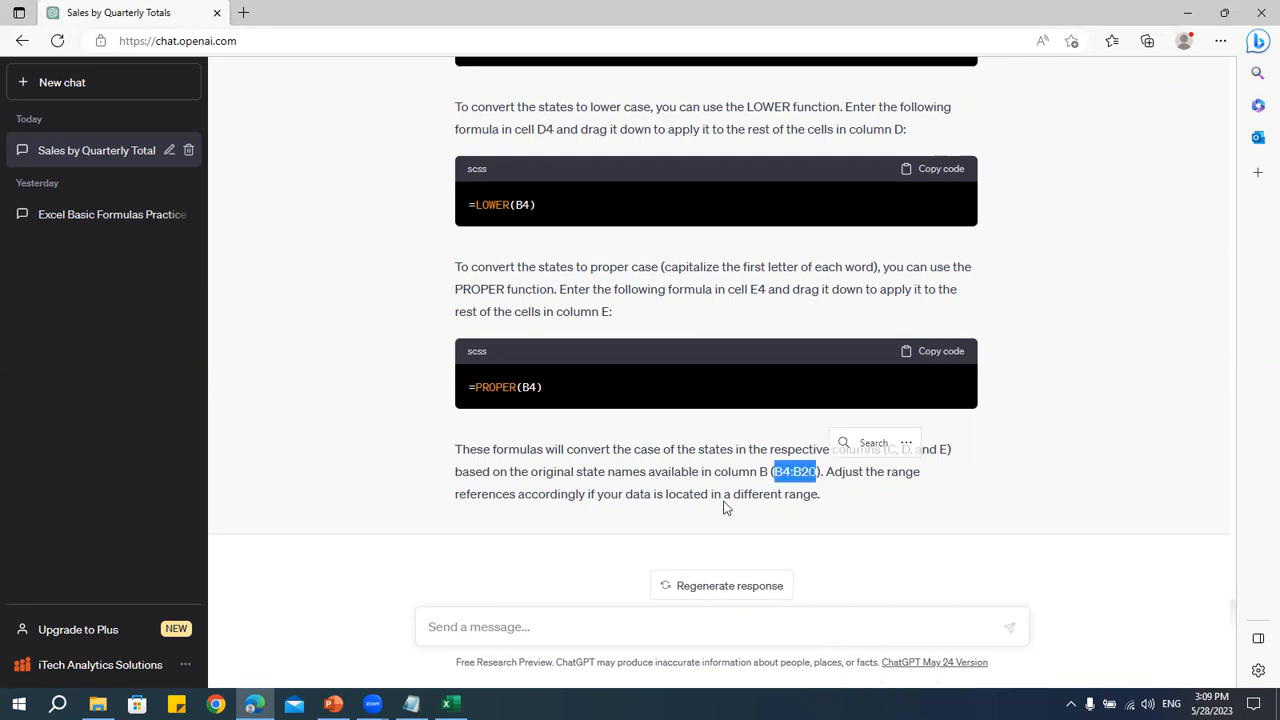
{"action": "scroll", "coordinate": [676, 365], "scroll_direction": "up", "scroll_amount": 5}
{"action": "scroll", "coordinate": [669, 370], "scroll_direction": "down", "scroll_amount": 6}
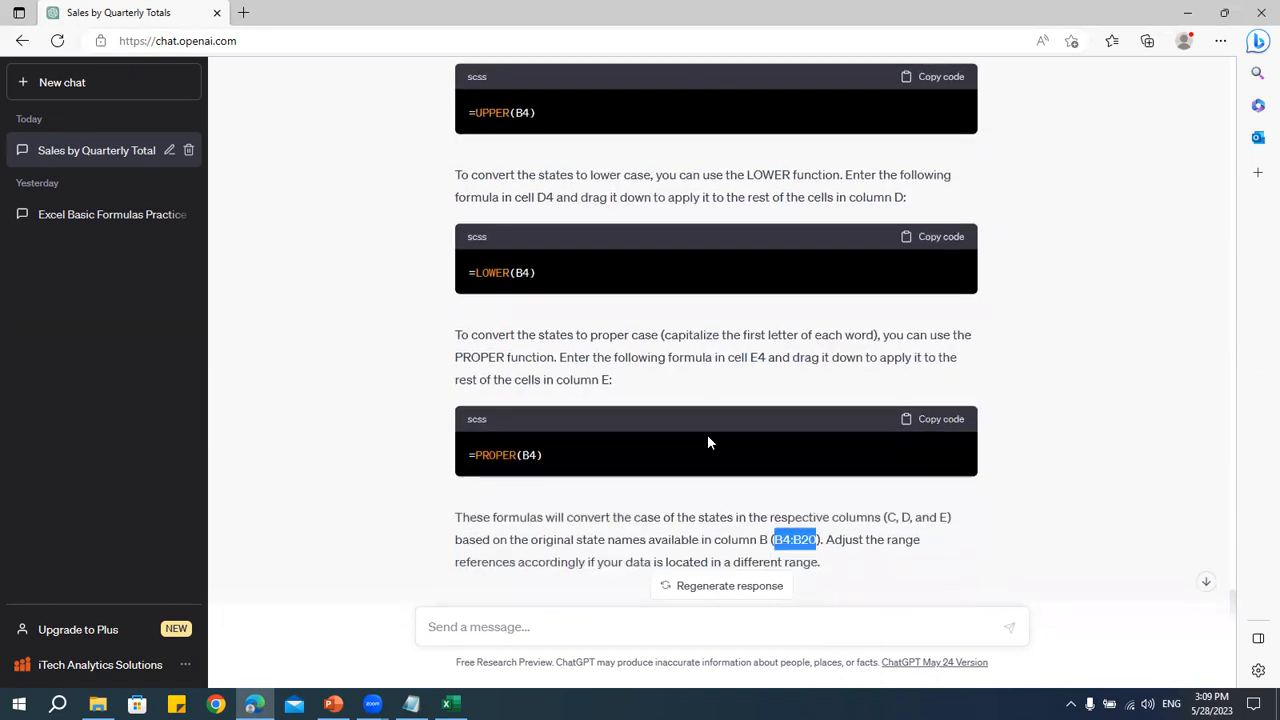
{"action": "scroll", "coordinate": [709, 443], "scroll_direction": "up", "scroll_amount": 4}
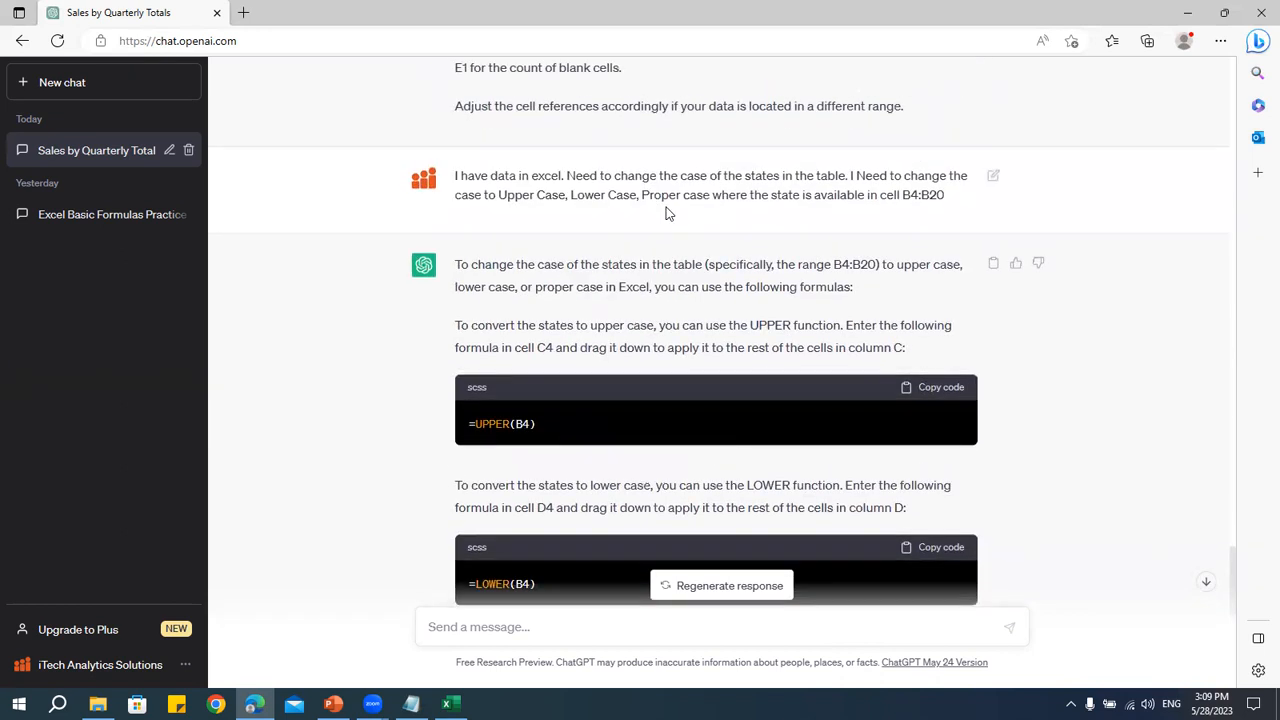
{"action": "left_click_drag", "start_coordinate": [910, 195], "coordinate": [951, 226]}
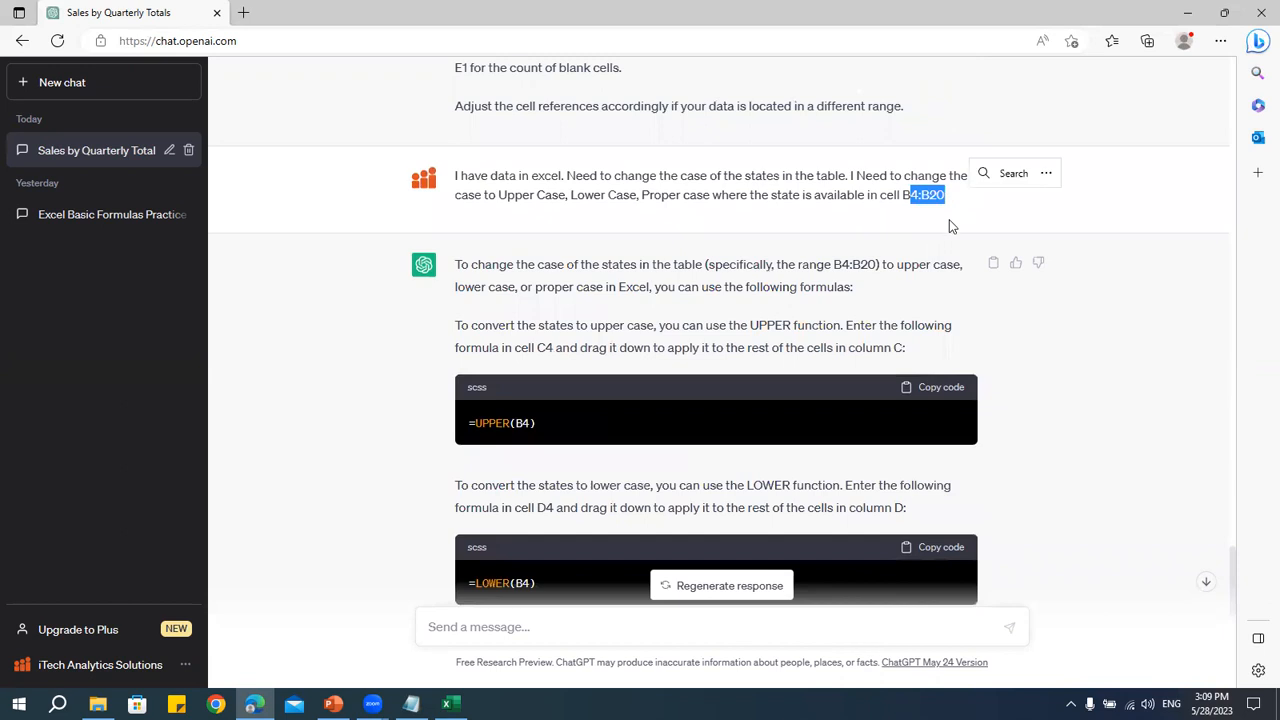
- Copy ChatGPT's UPPER formula into cell C5 of the TEXT FUNCTIONS sheet in Excel, changing its reference to B5
{"action": "left_click", "coordinate": [472, 423]}
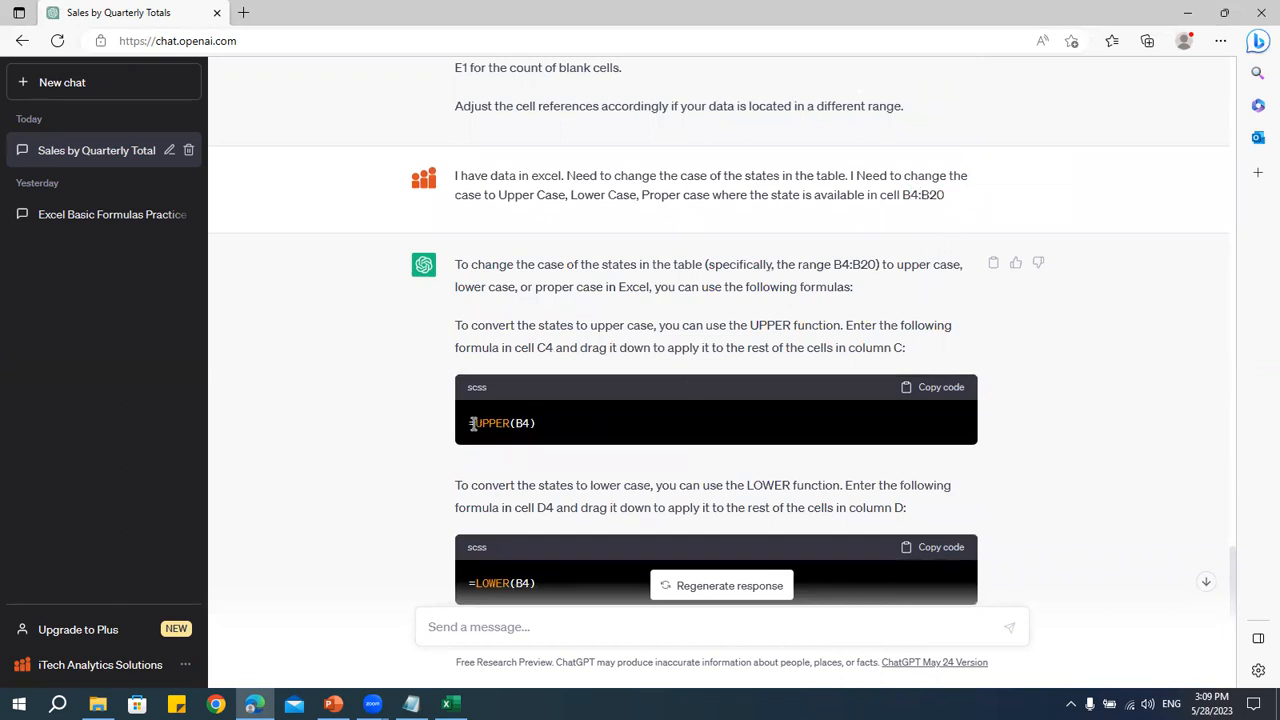
{"action": "left_click_drag", "start_coordinate": [472, 423], "coordinate": [590, 421]}
{"action": "key", "text": "ctrl+c"}
{"action": "key", "text": "alt+Tab"}
{"action": "left_click", "coordinate": [243, 248]}
{"action": "key", "text": "F2"}
{"action": "key", "text": "ctrl+v"}
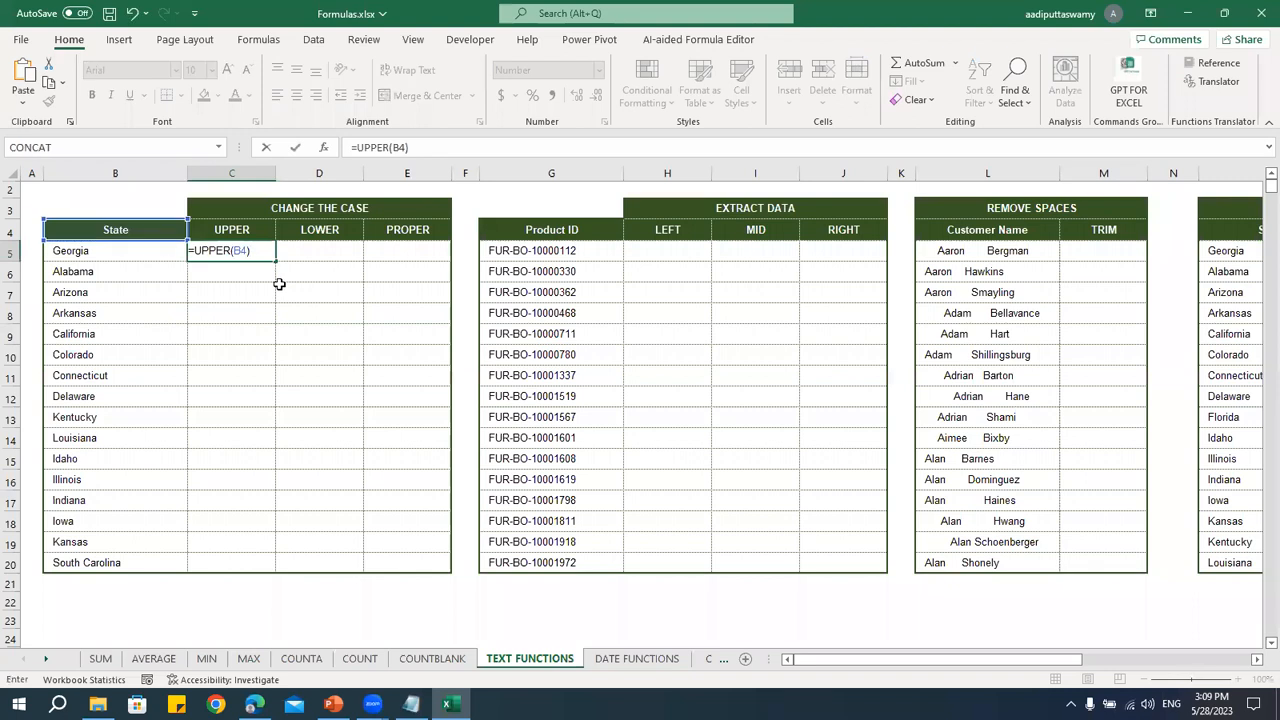
{"action": "left_click", "coordinate": [145, 253]}
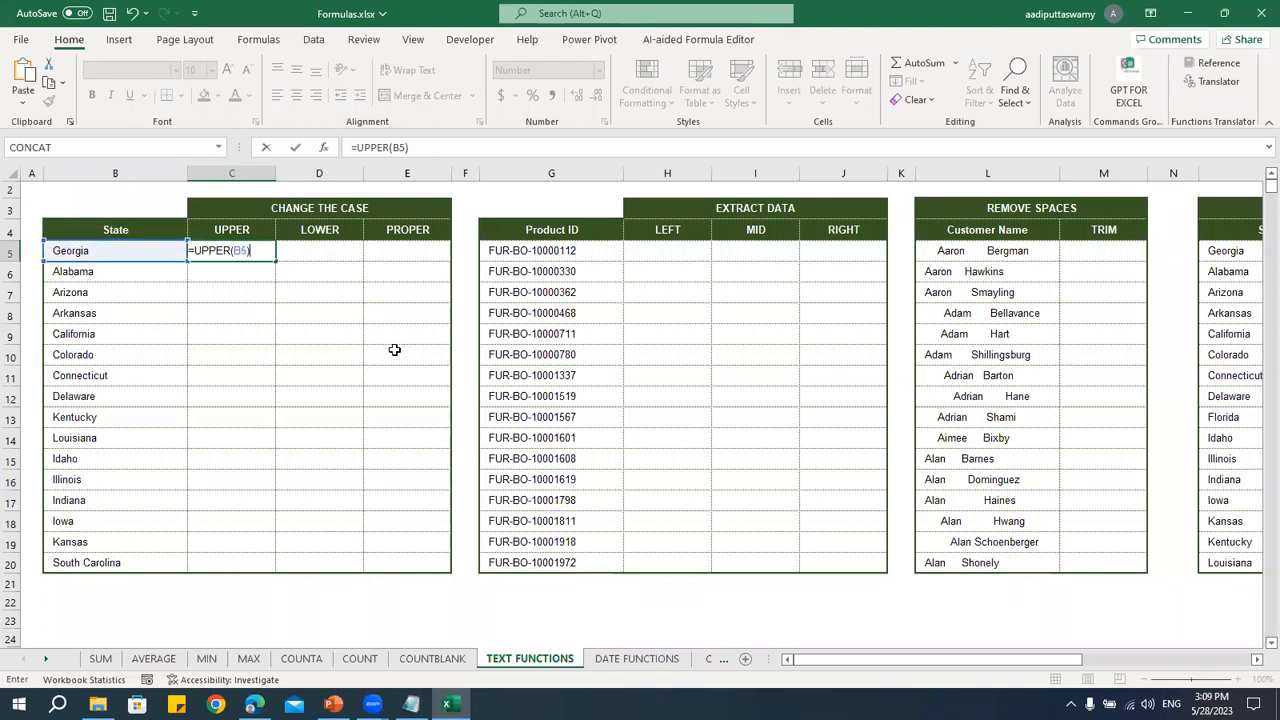
{"action": "key", "text": "Return"}
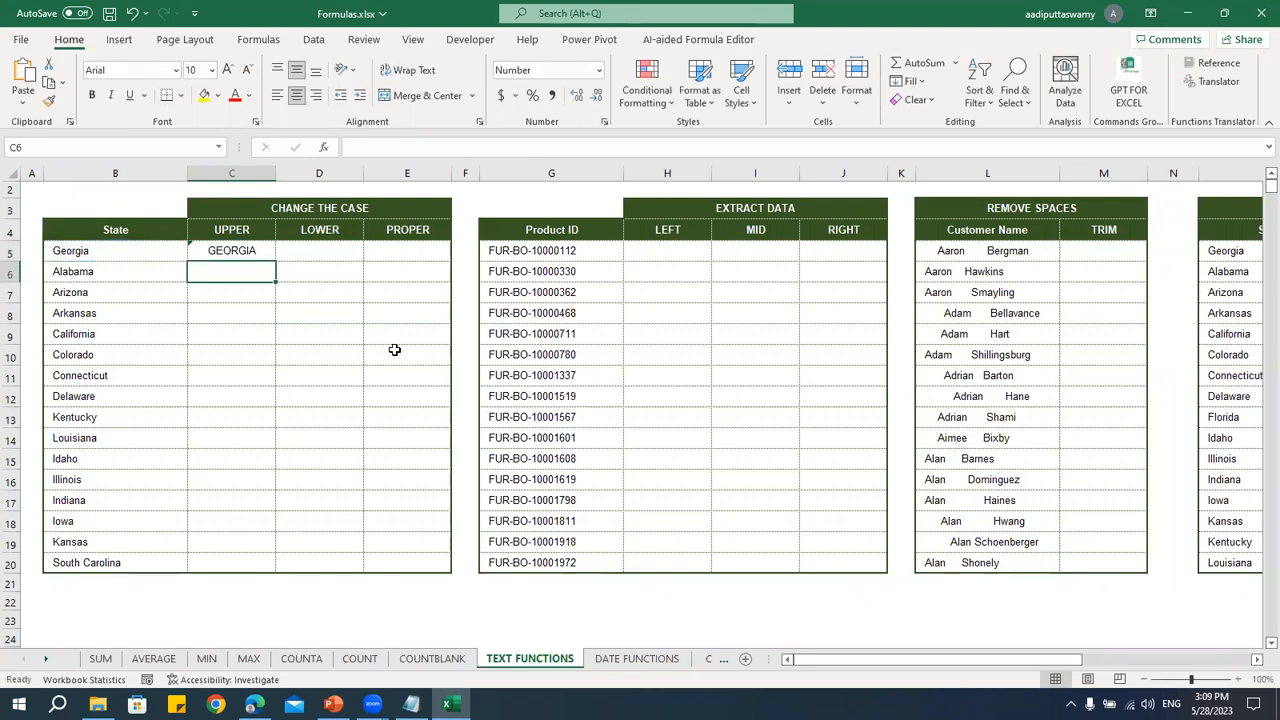
- Copy ChatGPT's LOWER formula into cell D5 of the TEXT FUNCTIONS sheet in Excel, changing its reference to B5
{"action": "key", "text": "alt+Tab"}
{"action": "scroll", "coordinate": [861, 445], "scroll_direction": "down", "scroll_amount": 3}
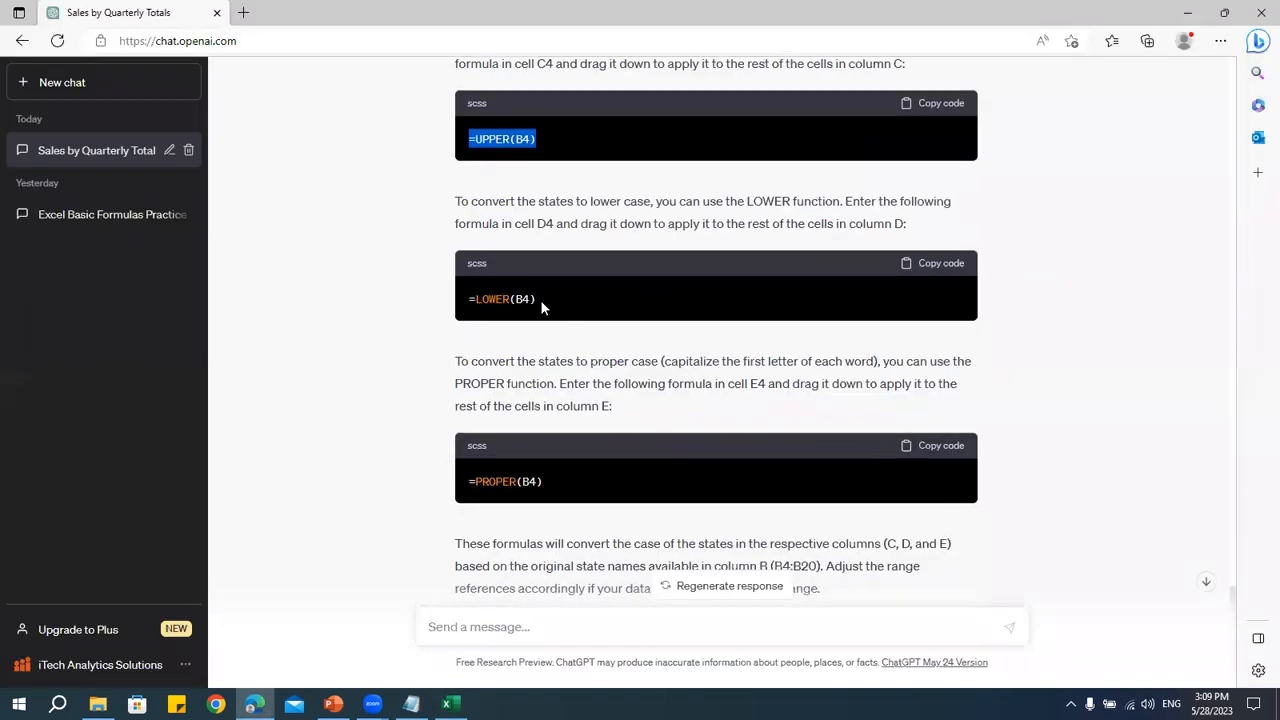
{"action": "left_click_drag", "start_coordinate": [470, 299], "coordinate": [577, 300]}
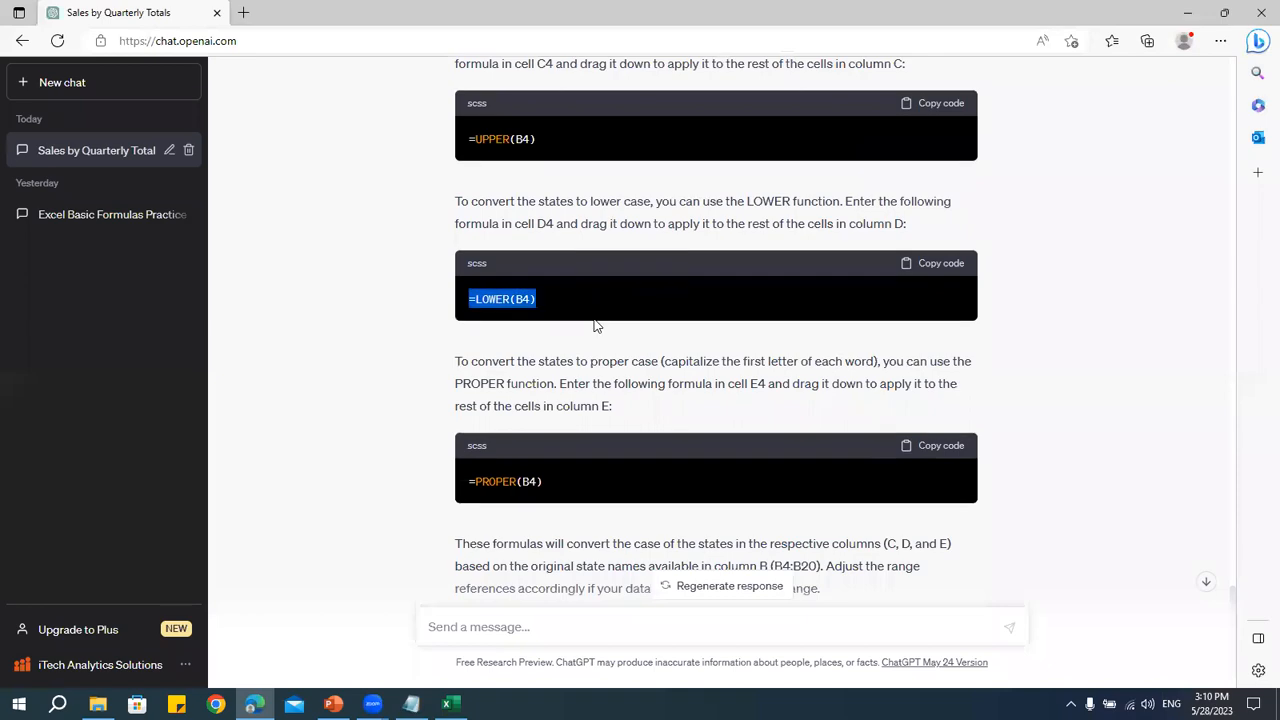
{"action": "key", "text": "alt+Tab"}
{"action": "double_click", "coordinate": [322, 251]}
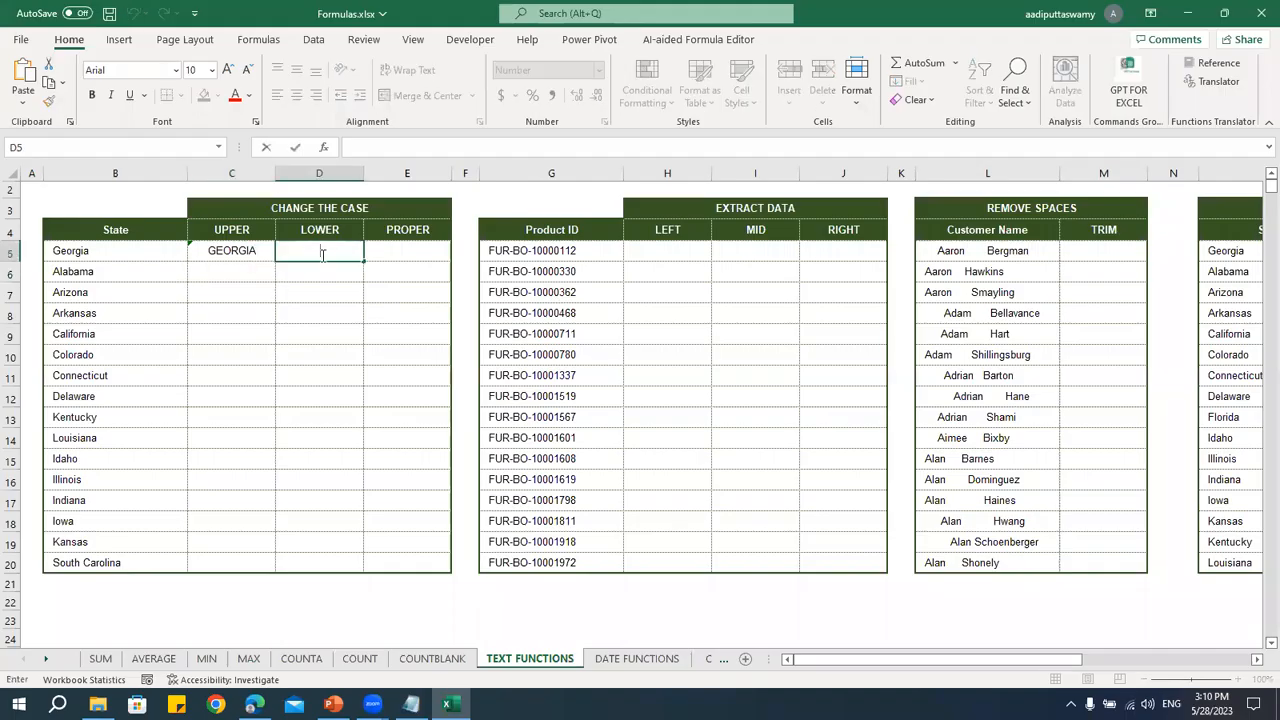
{"action": "type", "text": "=LOWER(B5)"}
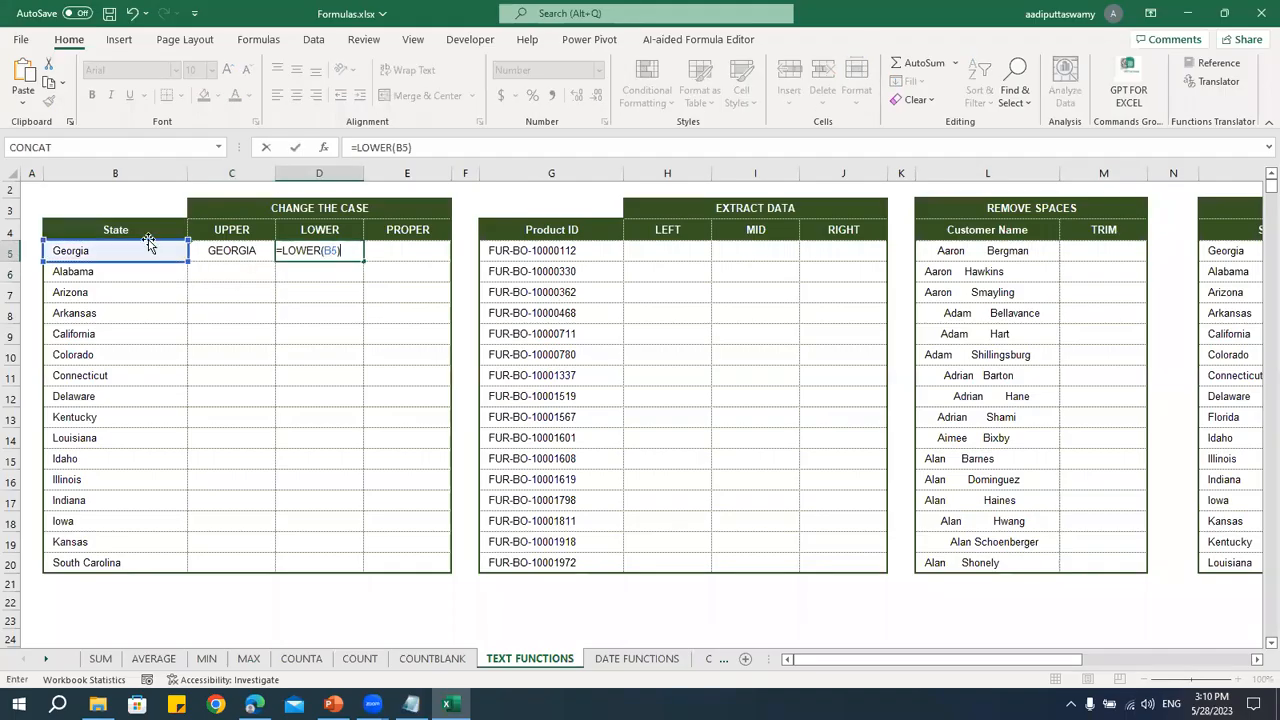
{"action": "key", "text": "Return"}
- Copy ChatGPT's PROPER formula into cell E5 in Excel with its reference changed to B5, and fill C5:E5 down to row 20
{"action": "key", "text": "alt+Tab"}
{"action": "scroll", "coordinate": [544, 378], "scroll_direction": "down", "scroll_amount": 1}
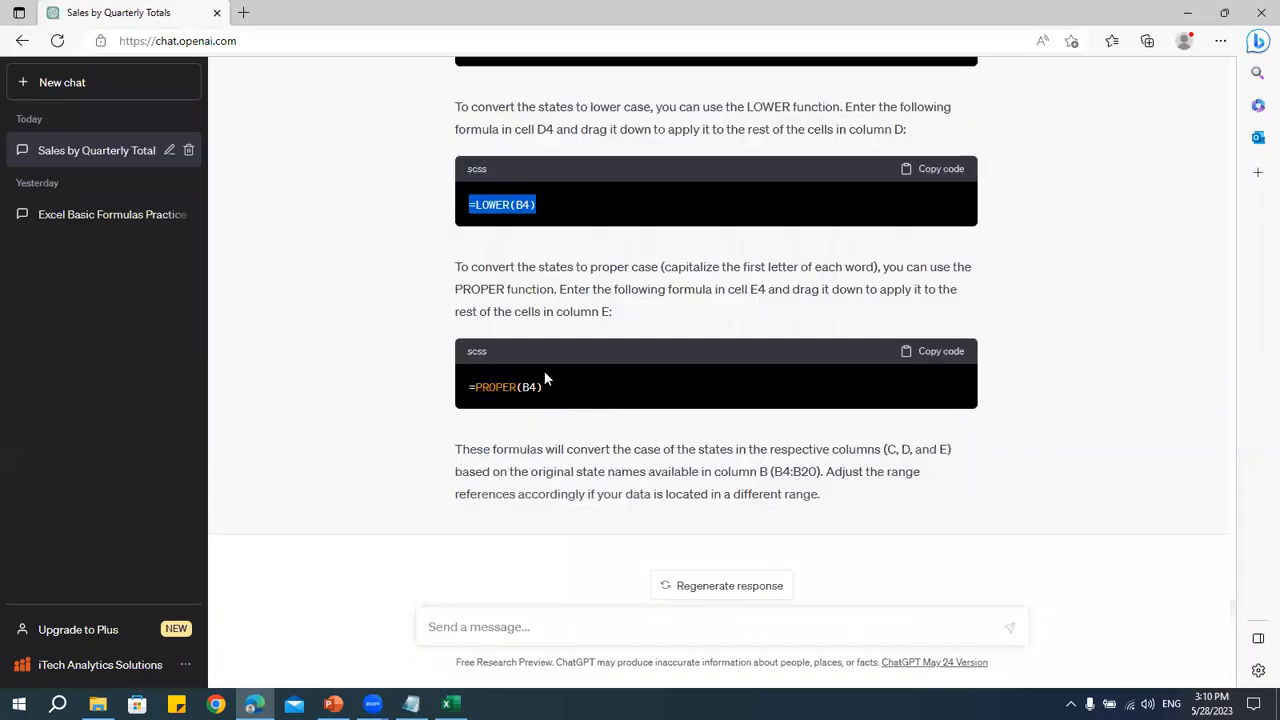
{"action": "left_click_drag", "start_coordinate": [470, 388], "coordinate": [632, 398]}
{"action": "key", "text": "ctrl+c"}
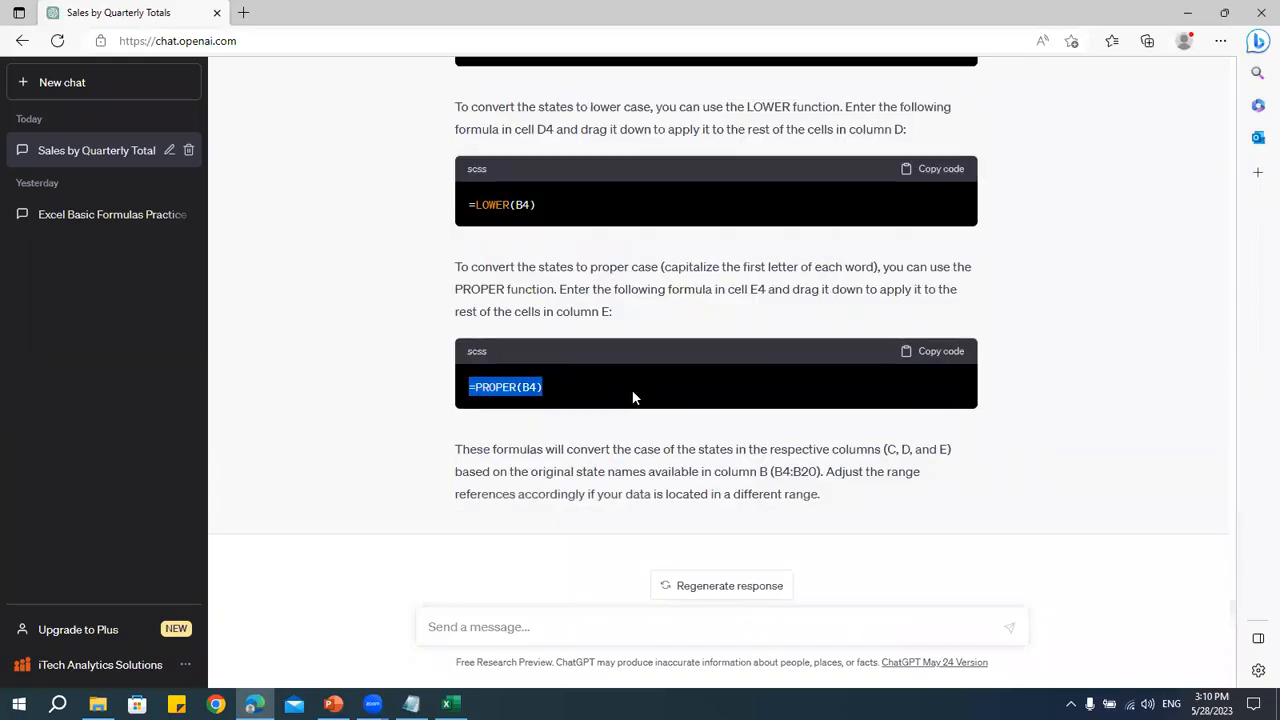
{"action": "key", "text": "alt+Tab"}
{"action": "double_click", "coordinate": [395, 251]}
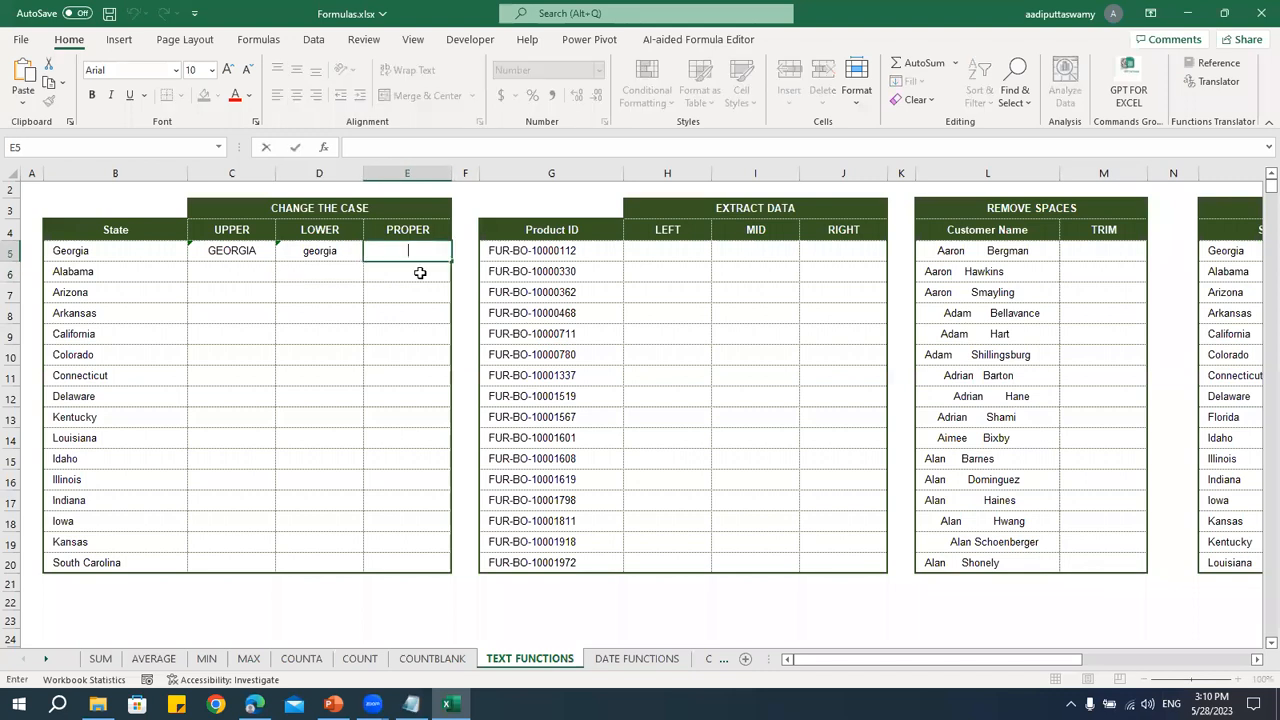
{"action": "key", "text": "ctrl+v"}
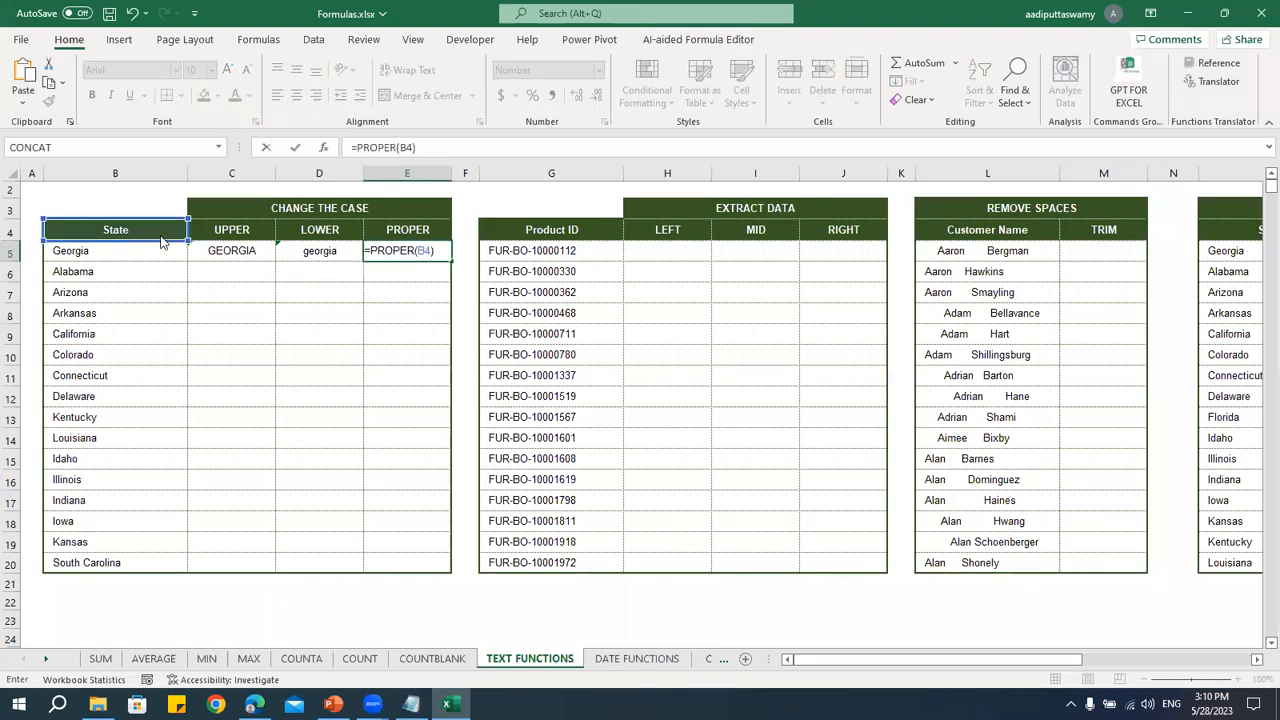
{"action": "left_click_drag", "start_coordinate": [161, 239], "coordinate": [163, 248]}
{"action": "key", "text": "Return"}
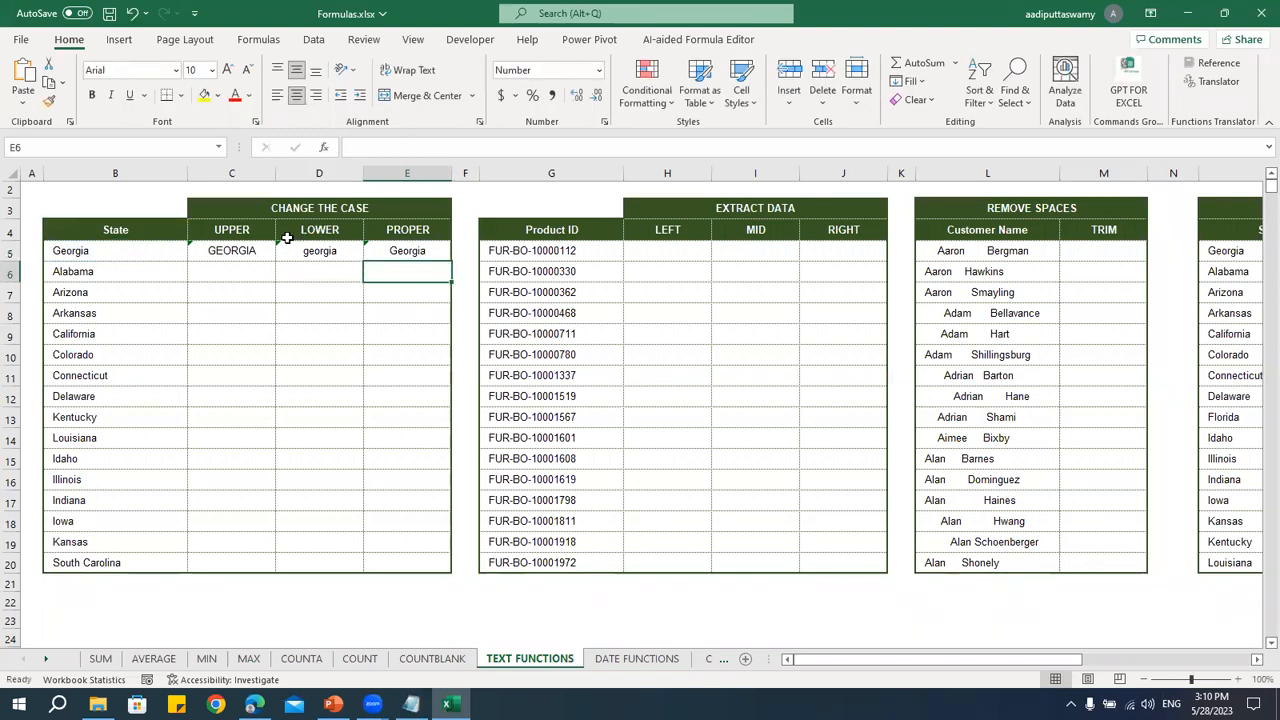
{"action": "left_click_drag", "start_coordinate": [252, 251], "coordinate": [409, 251]}
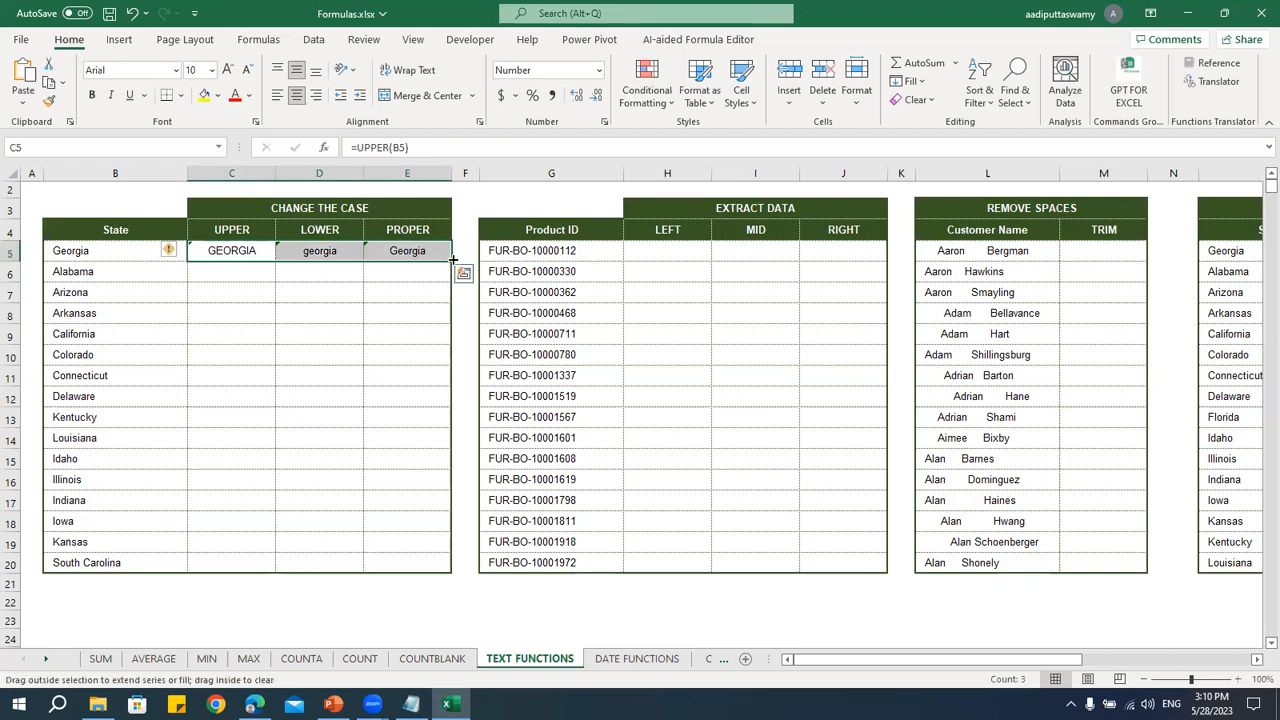
{"action": "double_click", "coordinate": [453, 260]}
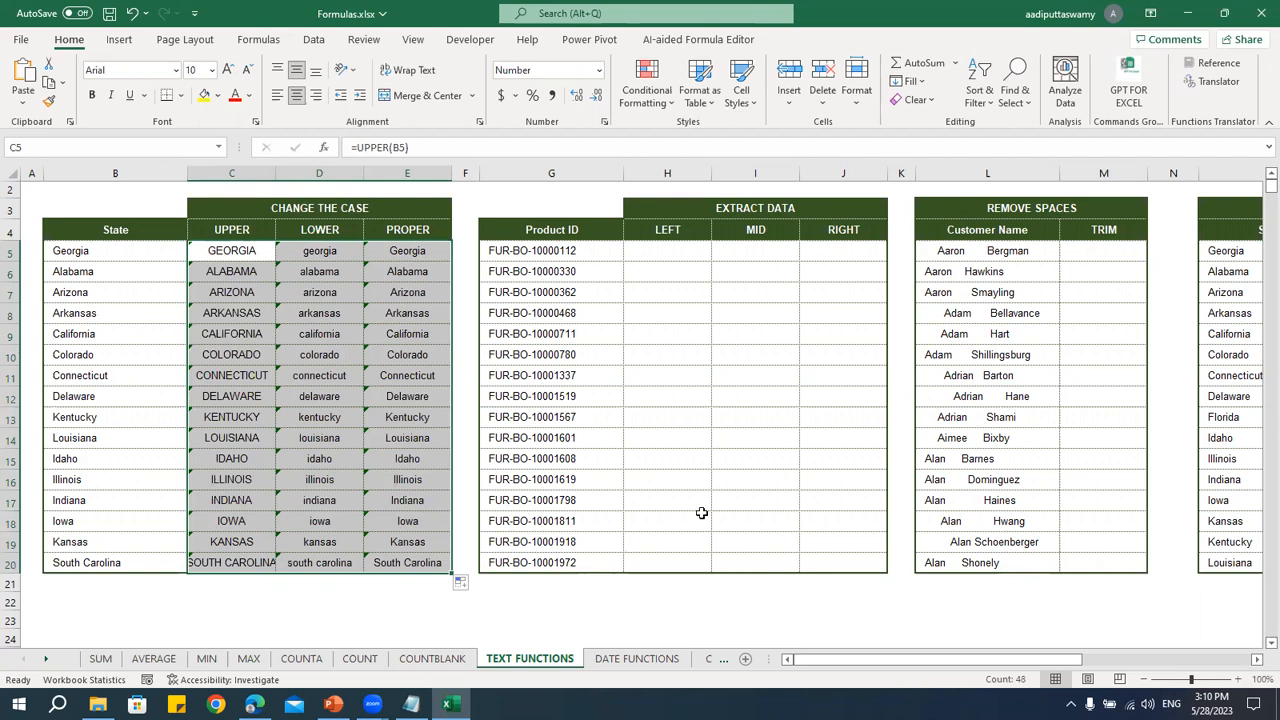
- Examine the Product ID codes in G5:G20 and the parts to extract under the EXTRACT DATA headings
{"action": "left_click", "coordinate": [694, 227]}
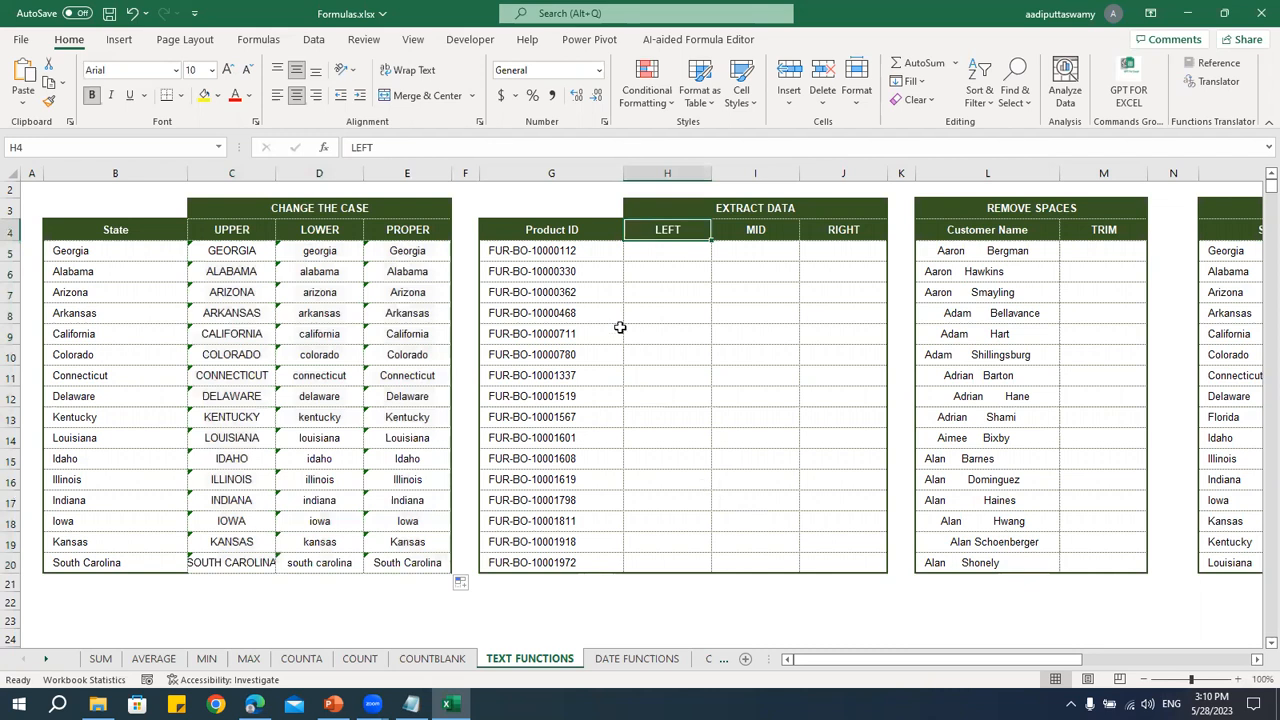
{"action": "left_click_drag", "start_coordinate": [578, 250], "coordinate": [580, 558]}
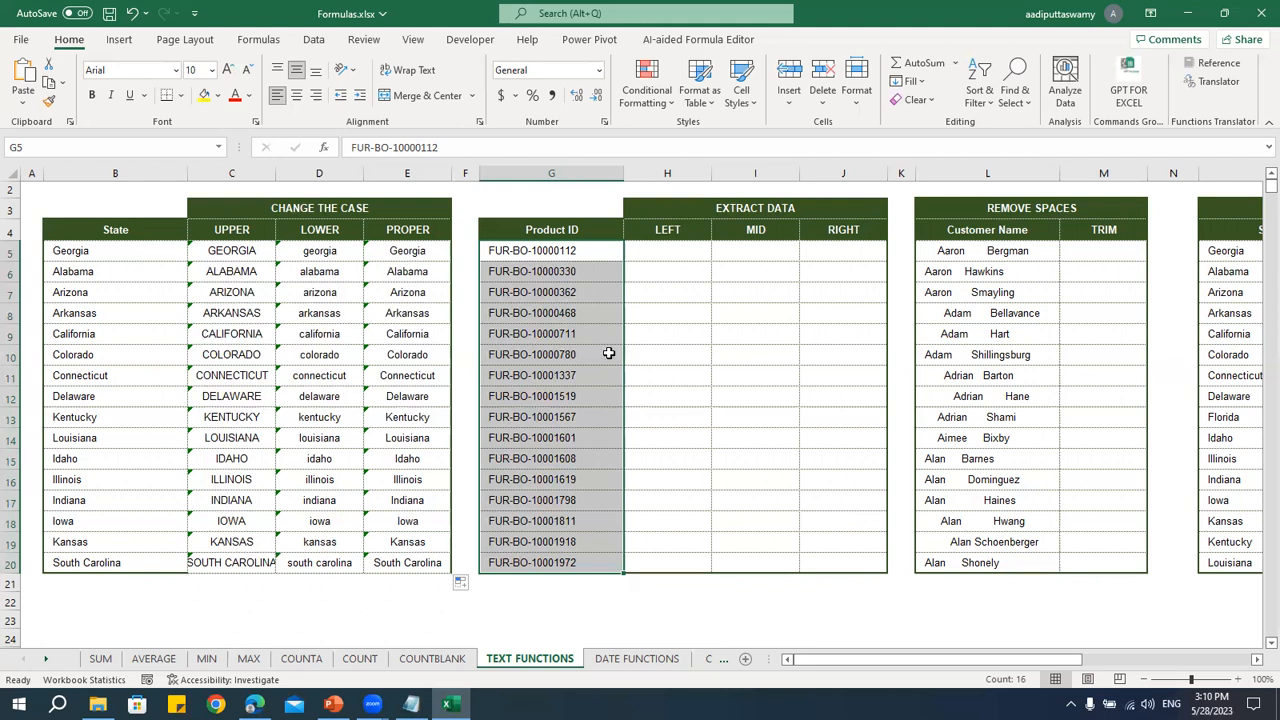
{"action": "double_click", "coordinate": [491, 251]}
{"action": "left_click_drag", "start_coordinate": [489, 250], "coordinate": [529, 251]}
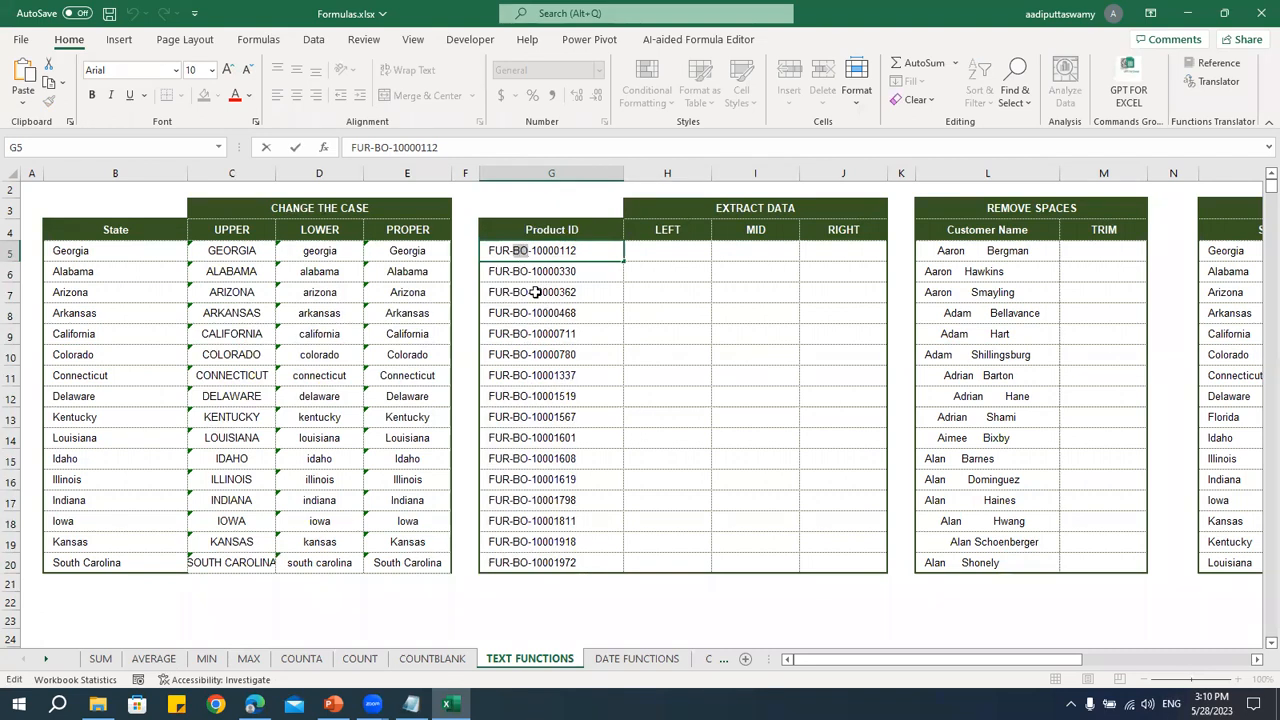
{"action": "left_click", "coordinate": [678, 248]}
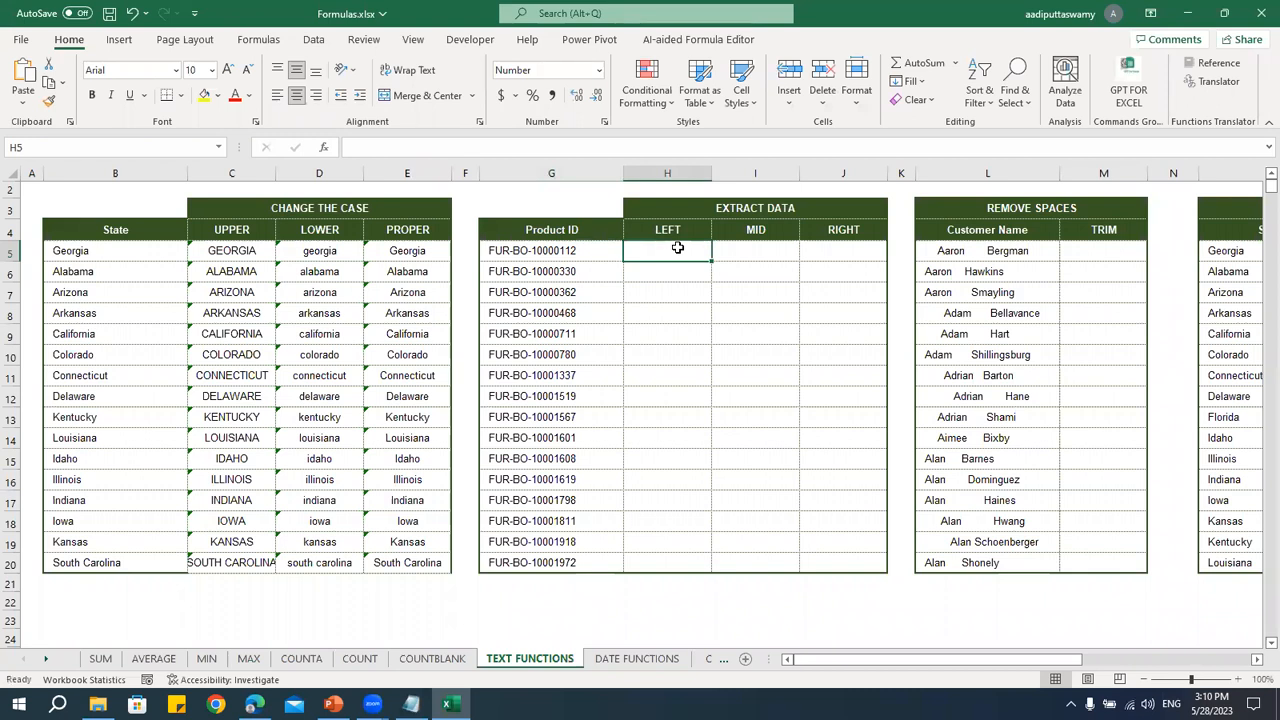
- Start a new ChatGPT prompt reading "extract characters from Product ID where", checking the column heading in Excel
{"action": "key", "text": "alt+Tab"}
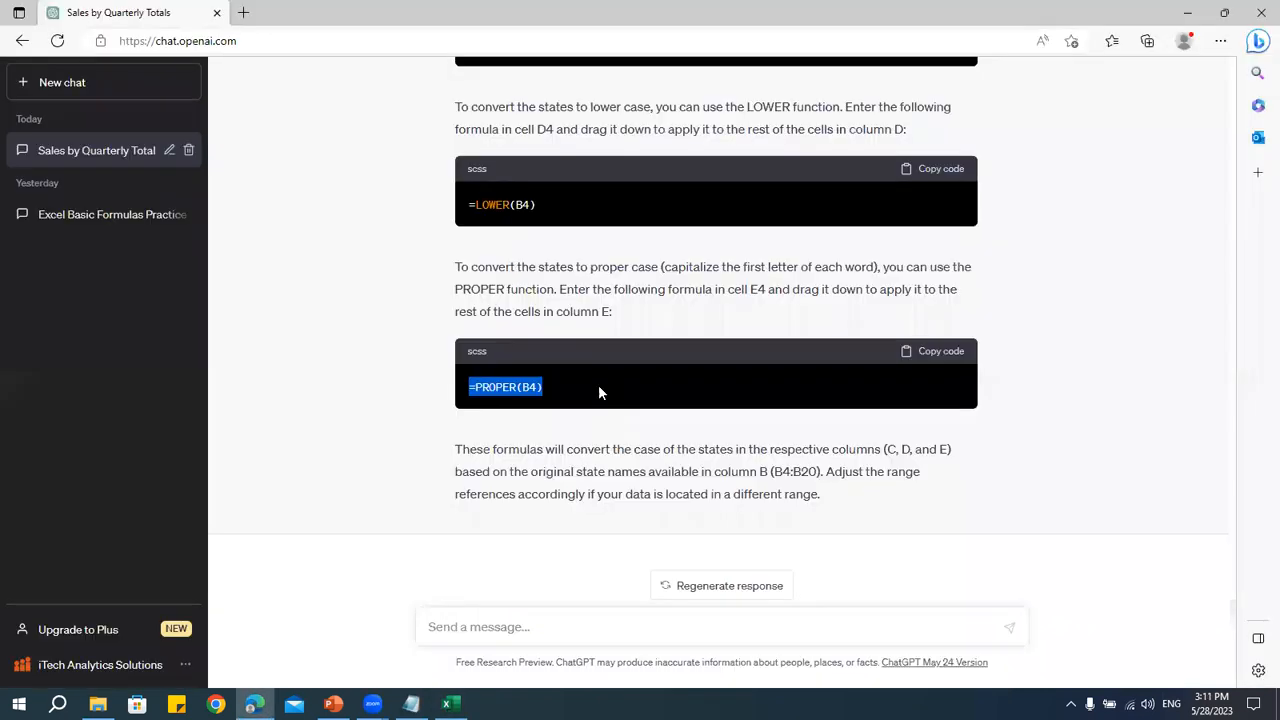
{"action": "left_click", "coordinate": [568, 624]}
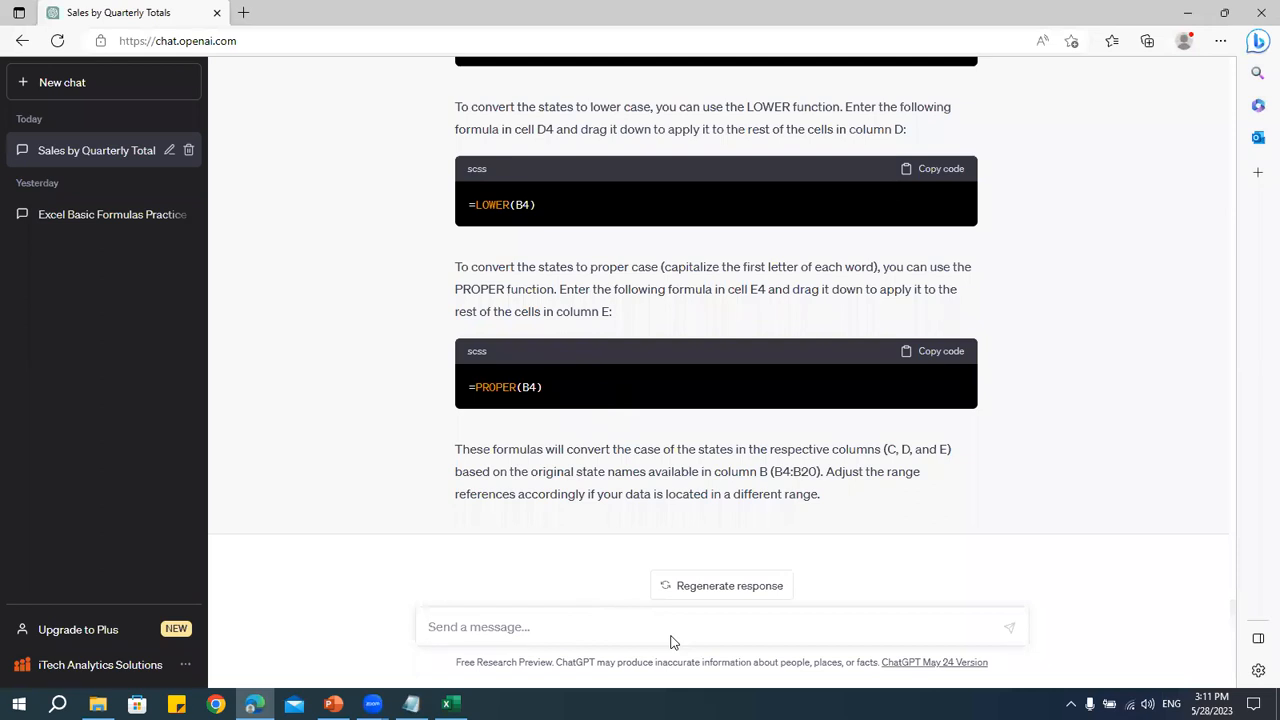
{"action": "key", "text": "alt+Tab"}
{"action": "key", "text": "alt+Tab"}
{"action": "type", "text": "get the"}
{"action": "key", "text": "BackSpace"}
{"action": "key", "text": "BackSpace"}
{"action": "key", "text": "BackSpace"}
{"action": "key", "text": "BackSpace"}
{"action": "key", "text": "BackSpace"}
{"action": "key", "text": "BackSpace"}
{"action": "key", "text": "BackSpace"}
{"action": "key", "text": "BackSpace"}
{"action": "type", "text": "extract charactersfrom"}
{"action": "key", "text": "BackSpace"}
{"action": "key", "text": "BackSpace"}
{"action": "key", "text": "BackSpace"}
{"action": "key", "text": "BackSpace"}
{"action": "key", "text": "BackSpace"}
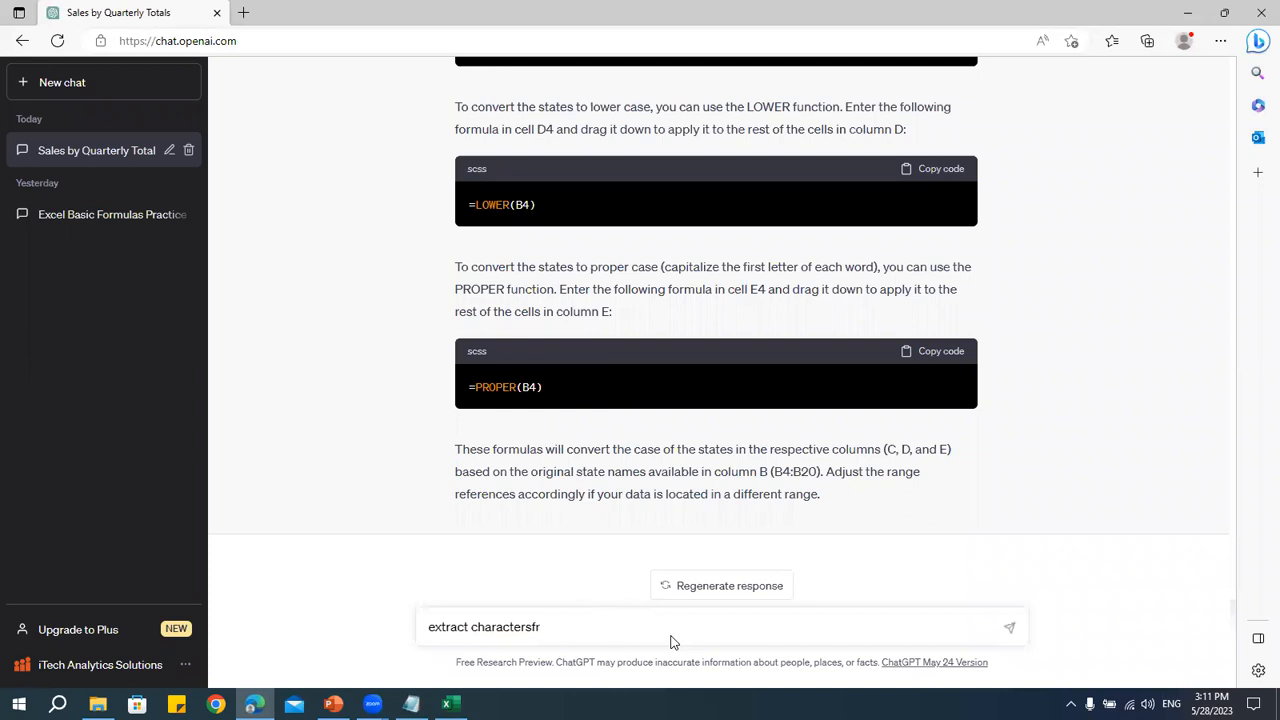
{"action": "type", "text": "from"}
{"action": "key", "text": "alt+Tab"}
{"action": "key", "text": "alt+Tab"}
{"action": "type", "text": "Product ID where"}
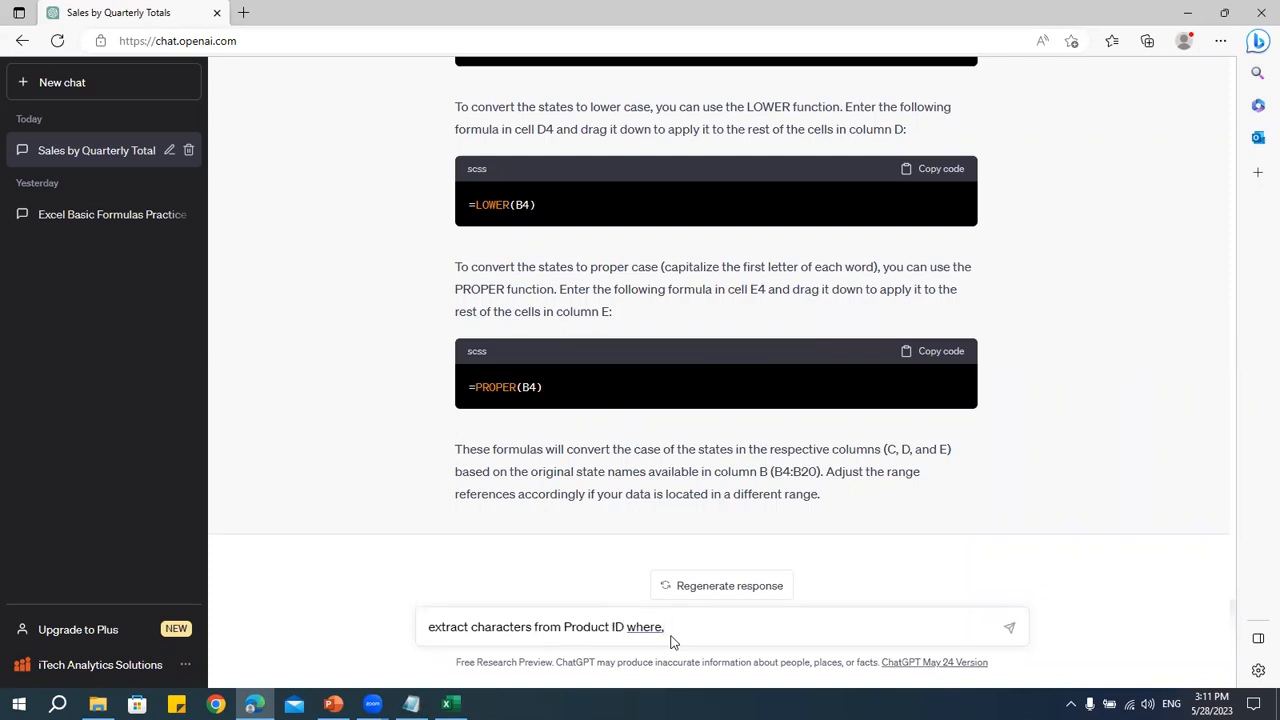
- Continue the prompt with ", we need the data to be in three columns, first column need first 3 characters"
{"action": "type", "text": ", we need the data to be in three co"}
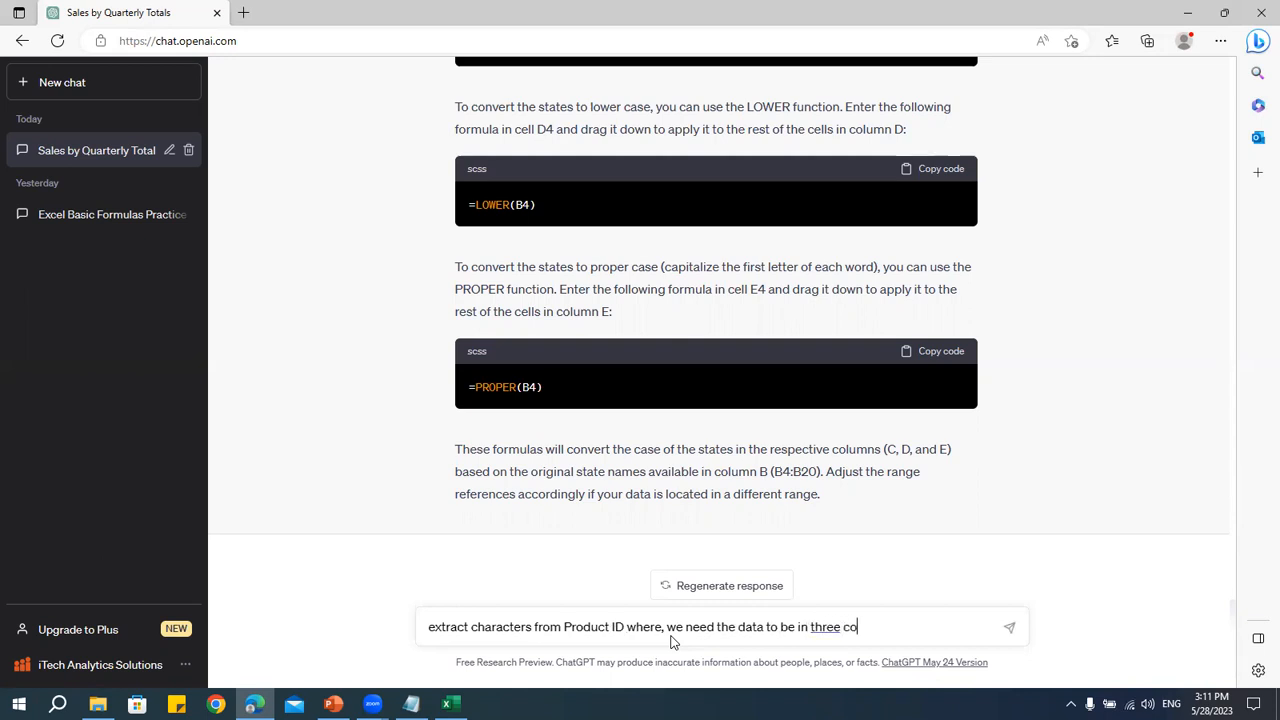
{"action": "type", "text": "lumns, first coumn"}
{"action": "key", "text": "BackSpace"}
{"action": "key", "text": "BackSpace"}
{"action": "type", "text": "lumn"}
{"action": "key", "text": "BackSpace"}
{"action": "key", "text": "BackSpace"}
{"action": "key", "text": "BackSpace"}
{"action": "key", "text": "BackSpace"}
{"action": "type", "text": "lumn need frist thre"}
{"action": "key", "text": "BackSpace"}
{"action": "key", "text": "BackSpace"}
{"action": "key", "text": "BackSpace"}
{"action": "key", "text": "BackSpace"}
{"action": "key", "text": "BackSpace"}
{"action": "key", "text": "BackSpace"}
{"action": "type", "text": "irst the"}
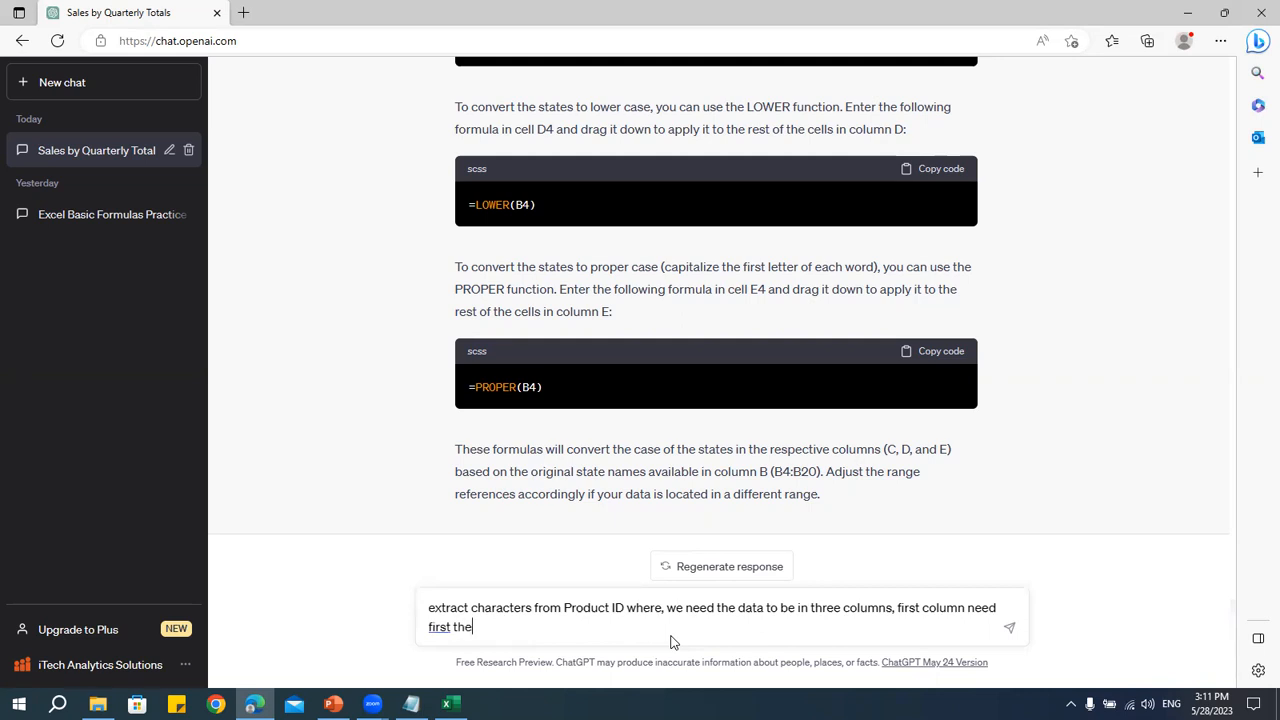
{"action": "key", "text": "BackSpace"}
{"action": "key", "text": "BackSpace"}
{"action": "key", "text": "BackSpace"}
{"action": "type", "text": "3 characters"}
- Continue the prompt with ", second column need 2 characters from middle of the product id where the position starts from 5,"
{"action": "type", "text": ", seco"}
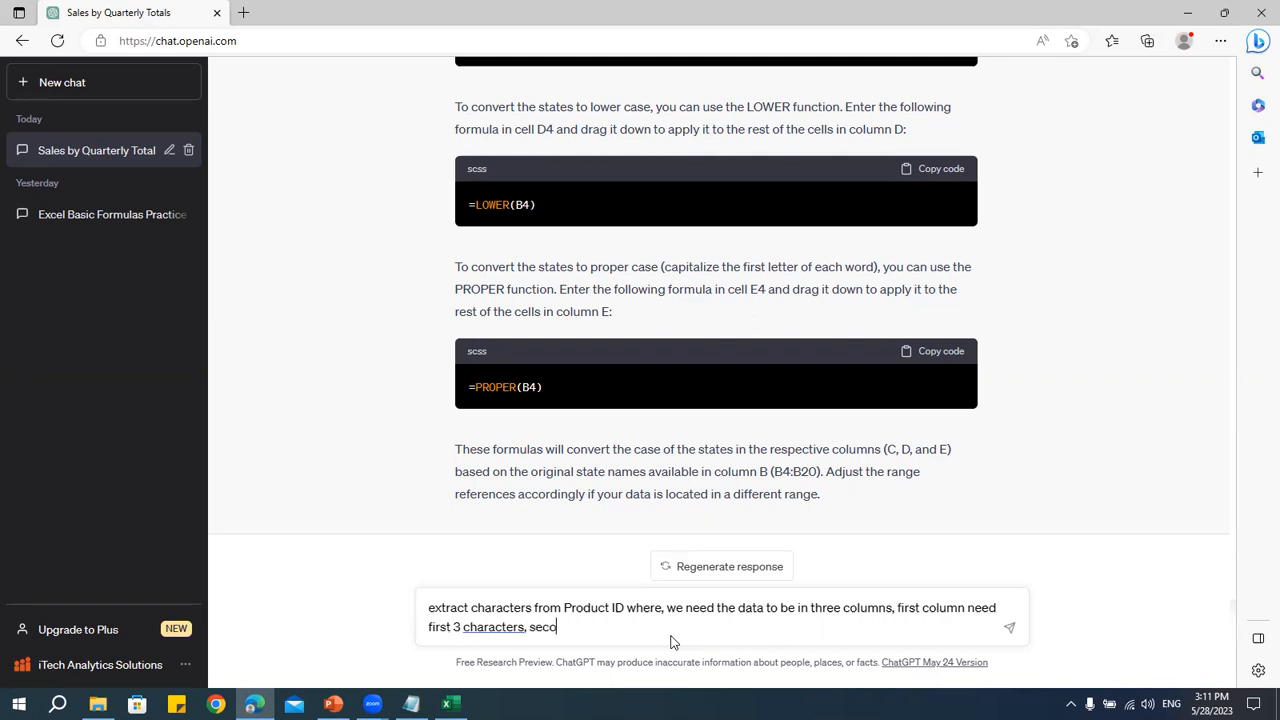
{"action": "type", "text": "nd column need "}
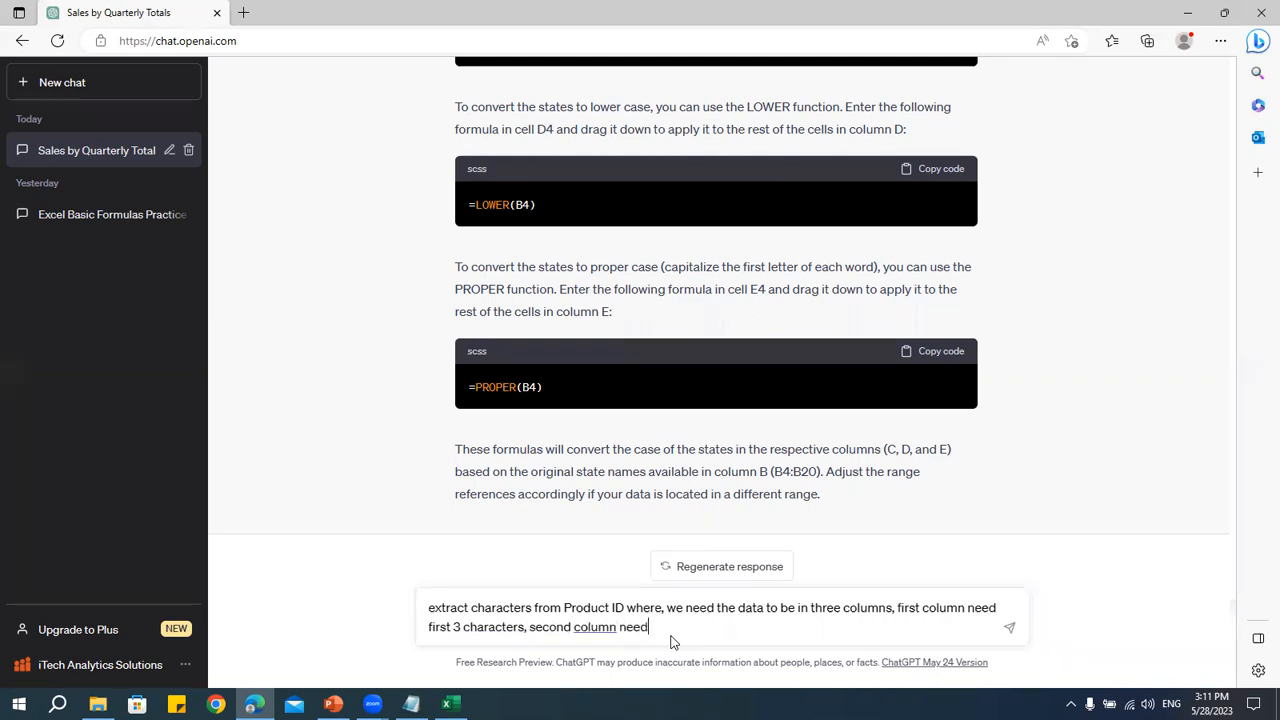
{"action": "type", "text": "2 charactersfrom"}
{"action": "key", "text": "BackSpace"}
{"action": "key", "text": "BackSpace"}
{"action": "key", "text": "BackSpace"}
{"action": "key", "text": "BackSpace"}
{"action": "type", "text": "from middle of the product id where the po"}
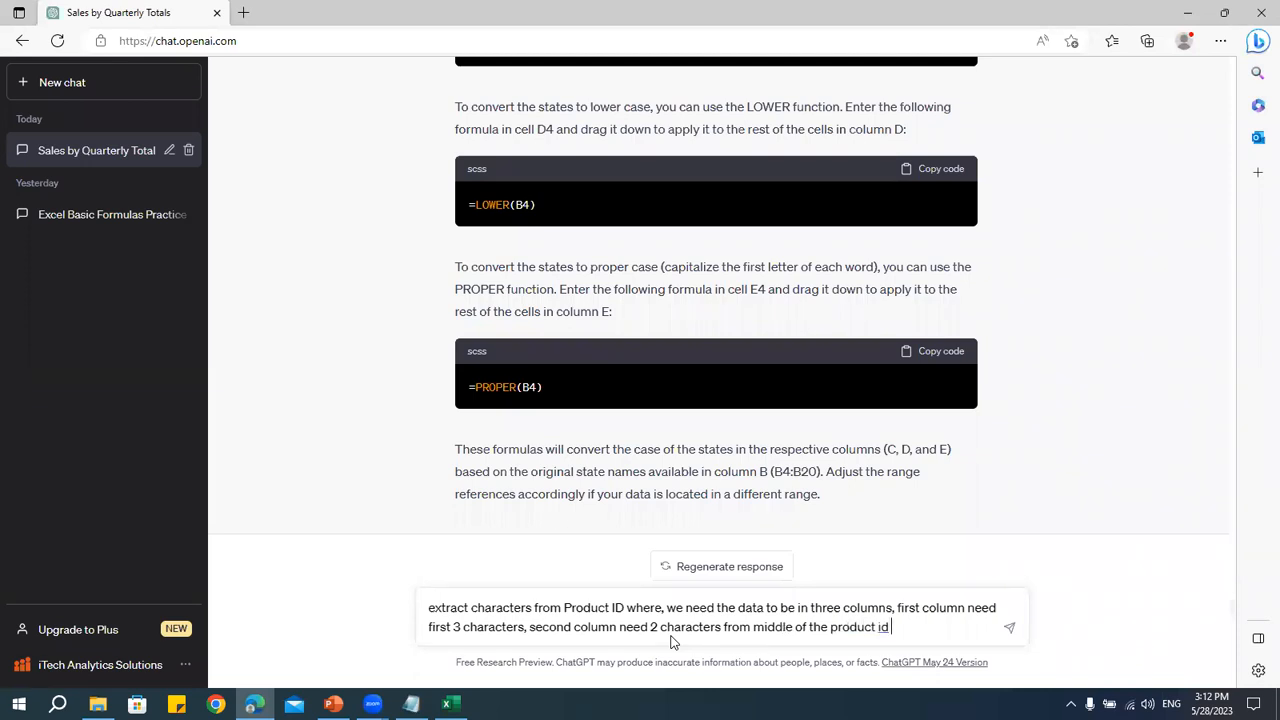
{"action": "type", "text": "sibitoni"}
{"action": "key", "text": "BackSpace"}
{"action": "key", "text": "BackSpace"}
{"action": "key", "text": "BackSpace"}
{"action": "key", "text": "BackSpace"}
{"action": "key", "text": "BackSpace"}
{"action": "type", "text": "tinoon start from"}
{"action": "key", "text": "BackSpace"}
{"action": "key", "text": "BackSpace"}
{"action": "key", "text": "BackSpace"}
{"action": "key", "text": "BackSpace"}
{"action": "type", "text": "from"}
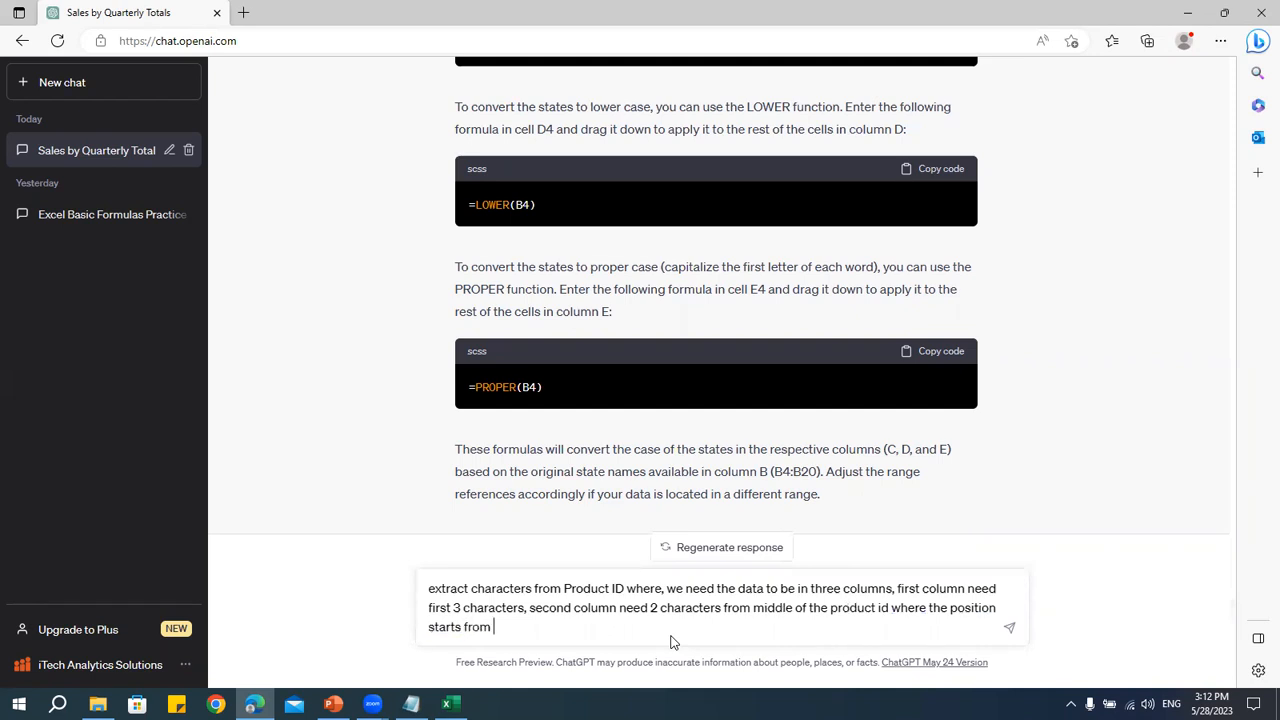
{"action": "key", "text": "alt+Tab"}
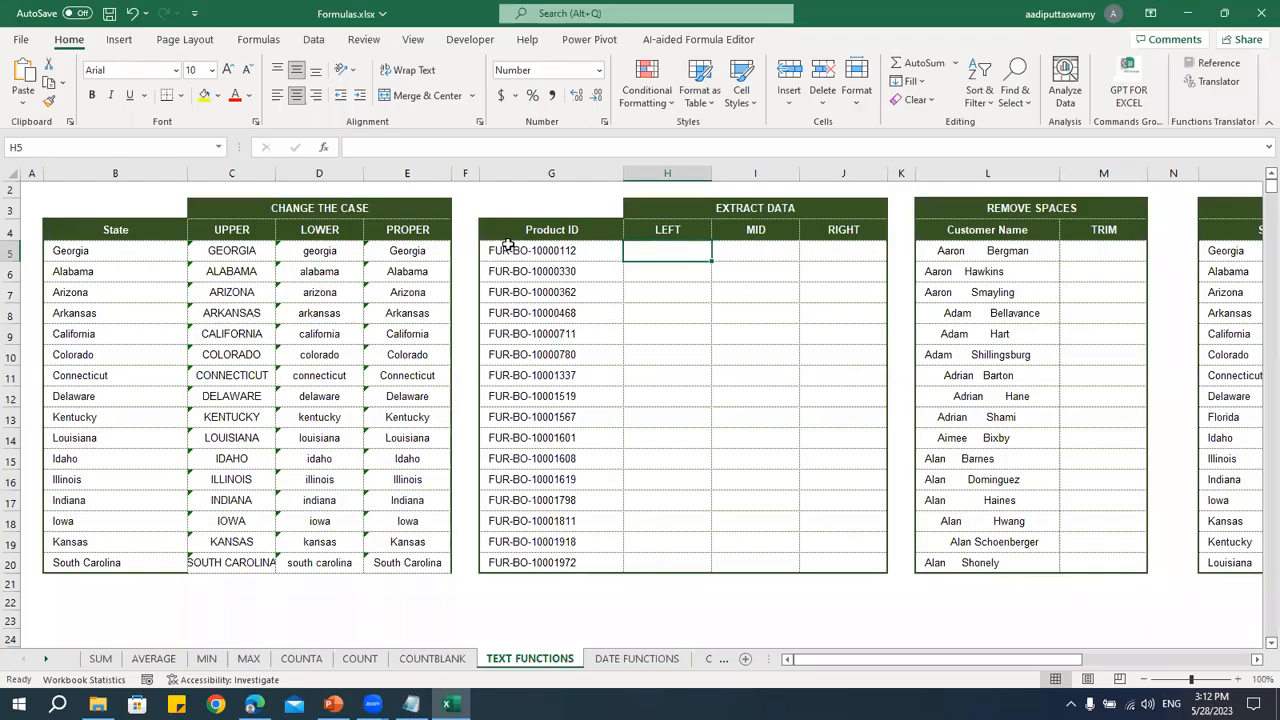
{"action": "key", "text": "alt+Tab"}
{"action": "type", "text": "5, "}
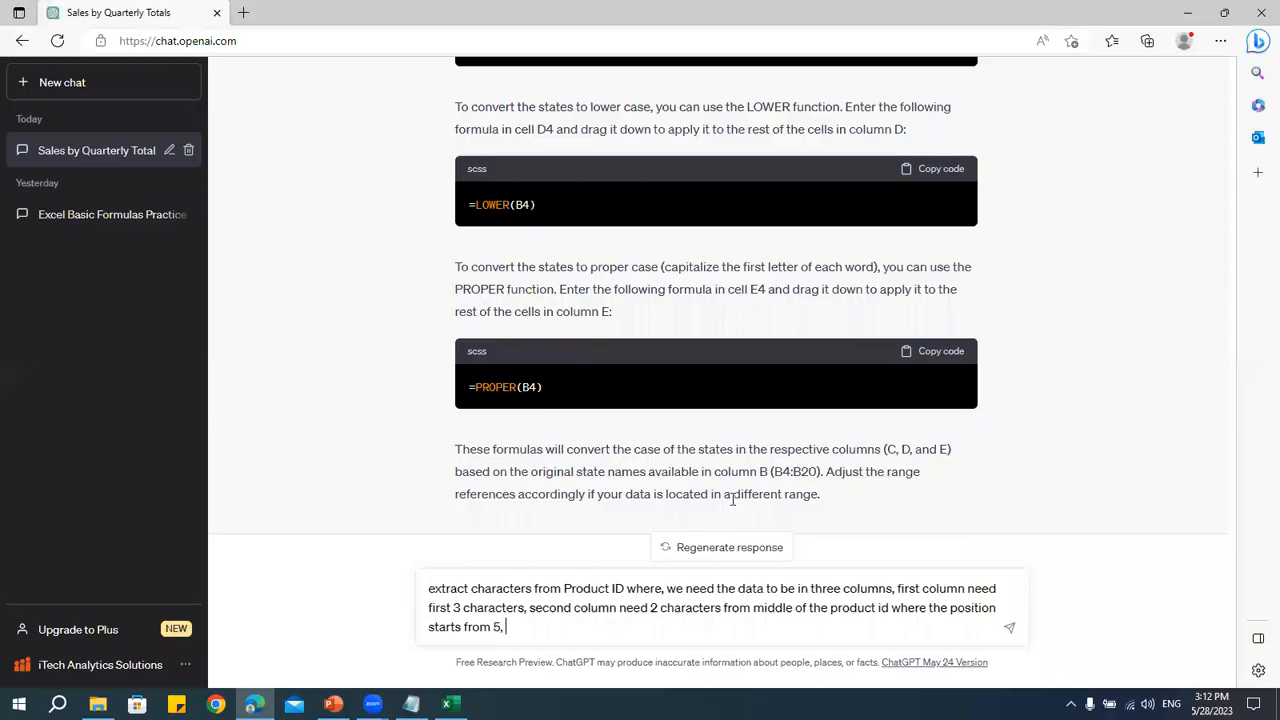
- Finish the prompt with "3rd column need last 8 characters" and send it
{"action": "type", "text": "3rd column need last 8 cha"}
{"action": "key", "text": "Tab"}
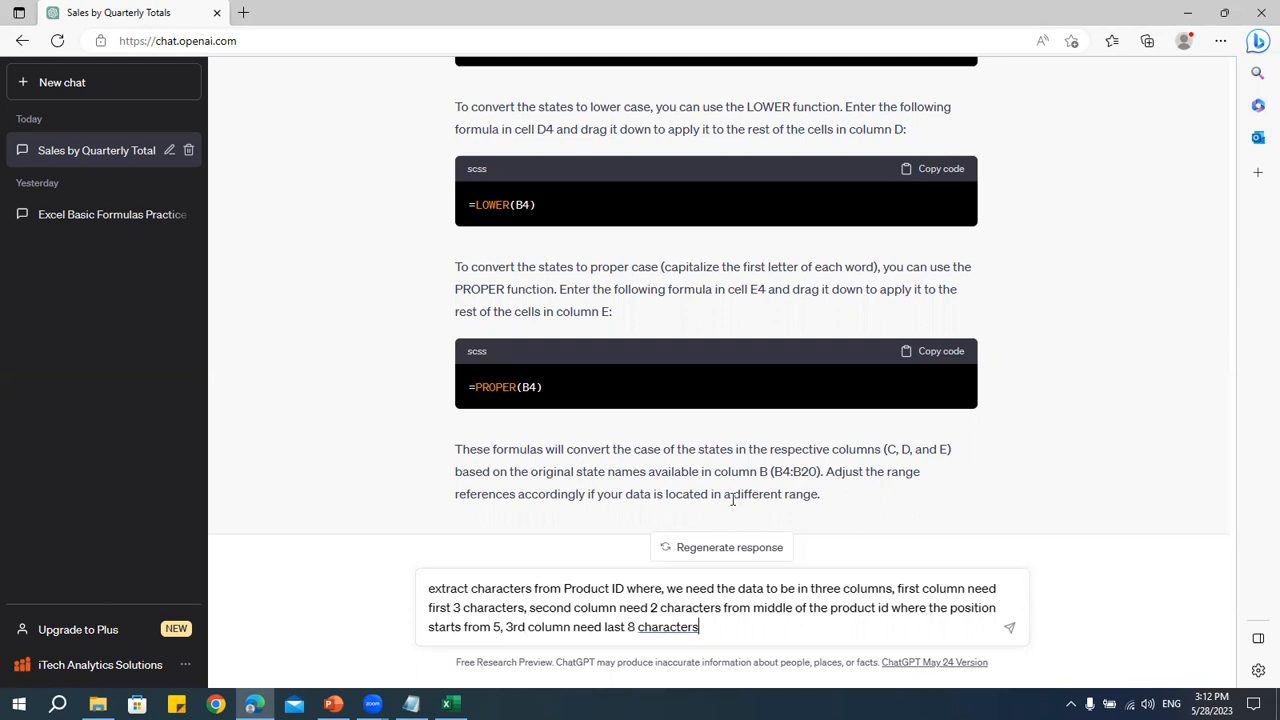
{"action": "key", "text": "Return"}
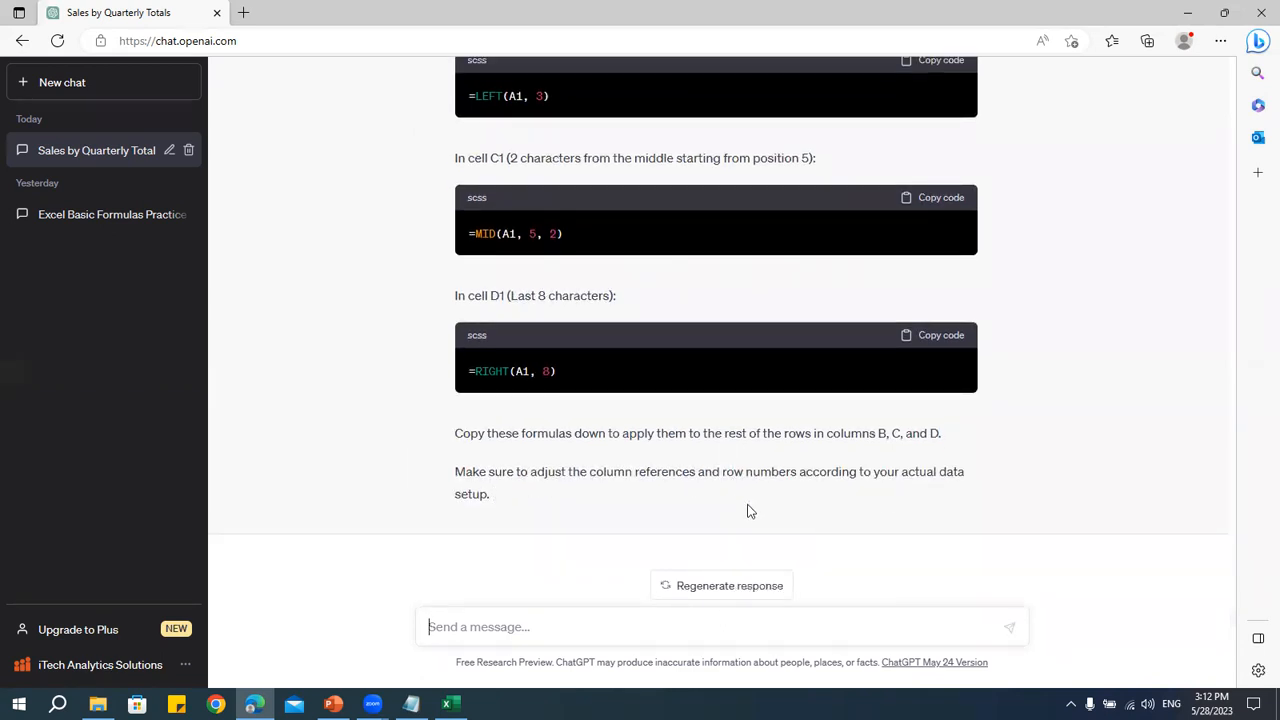
- Copy ChatGPT's LEFT formula for the first 3 characters into cell H5 in Excel, moving its reference from A1 to G5
{"action": "scroll", "coordinate": [658, 432], "scroll_direction": "up", "scroll_amount": 3}
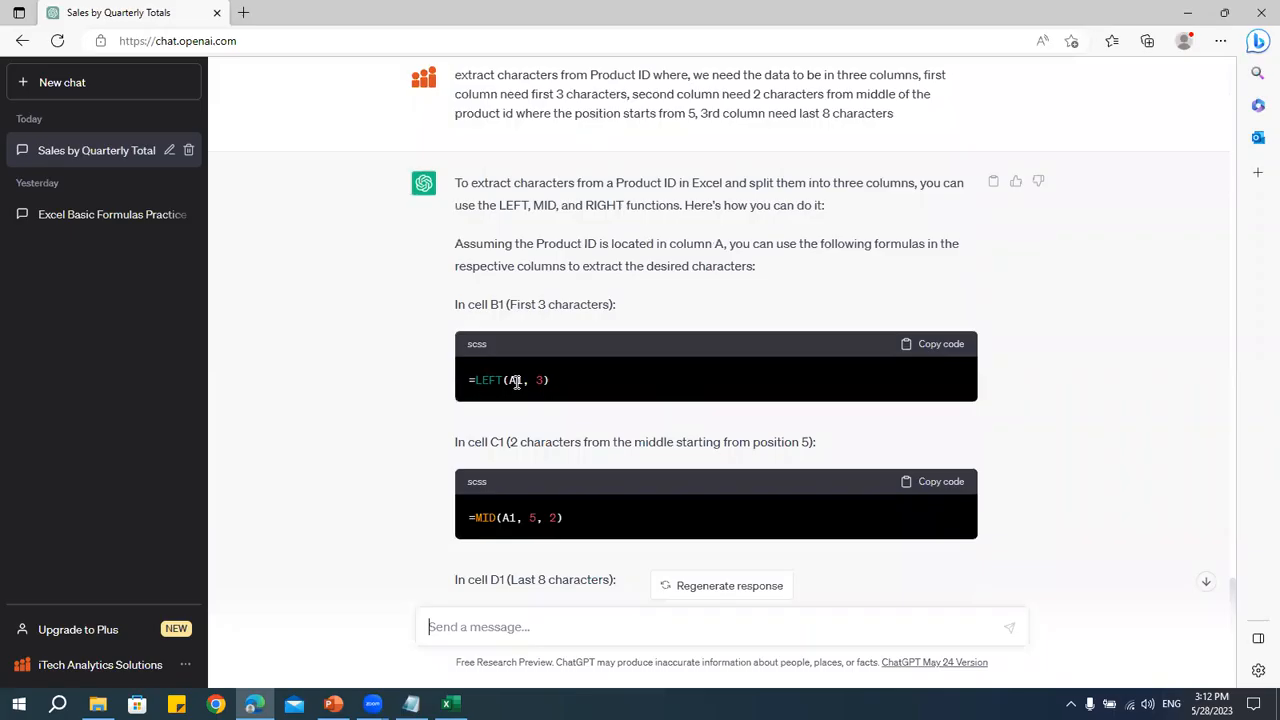
{"action": "left_click_drag", "start_coordinate": [469, 380], "coordinate": [552, 377]}
{"action": "key", "text": "ctrl+c"}
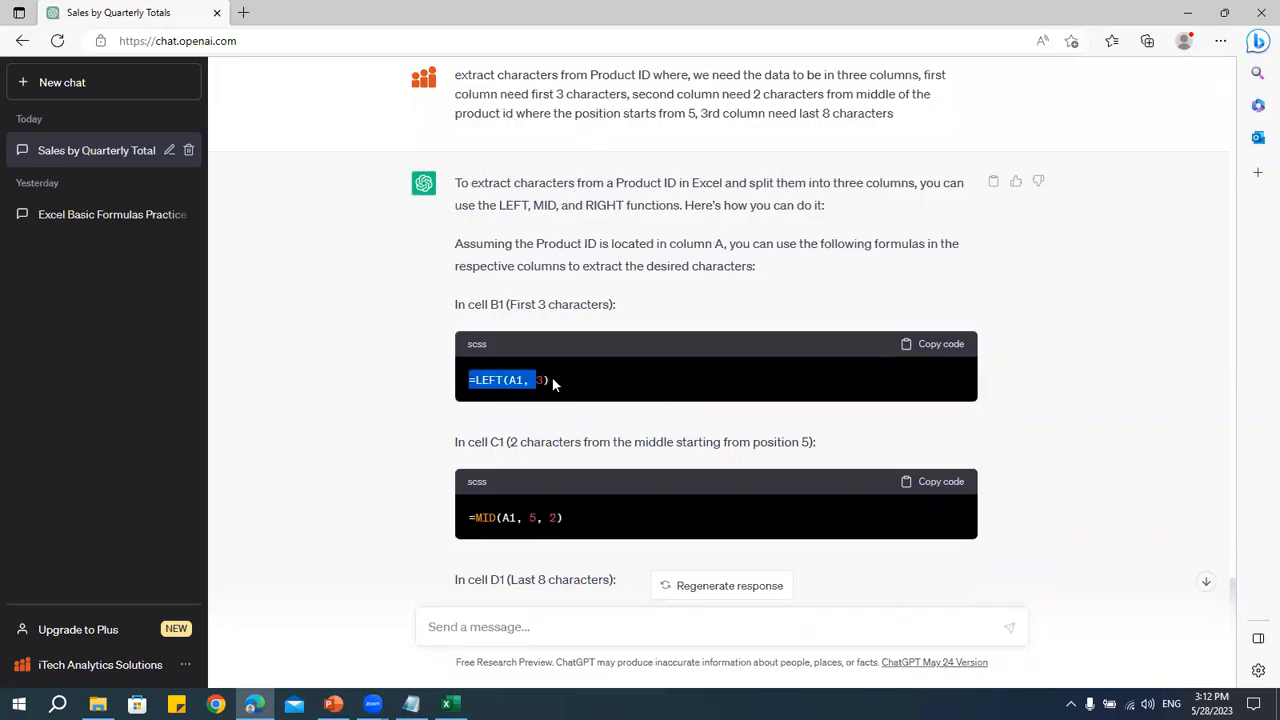
{"action": "key", "text": "alt+Tab"}
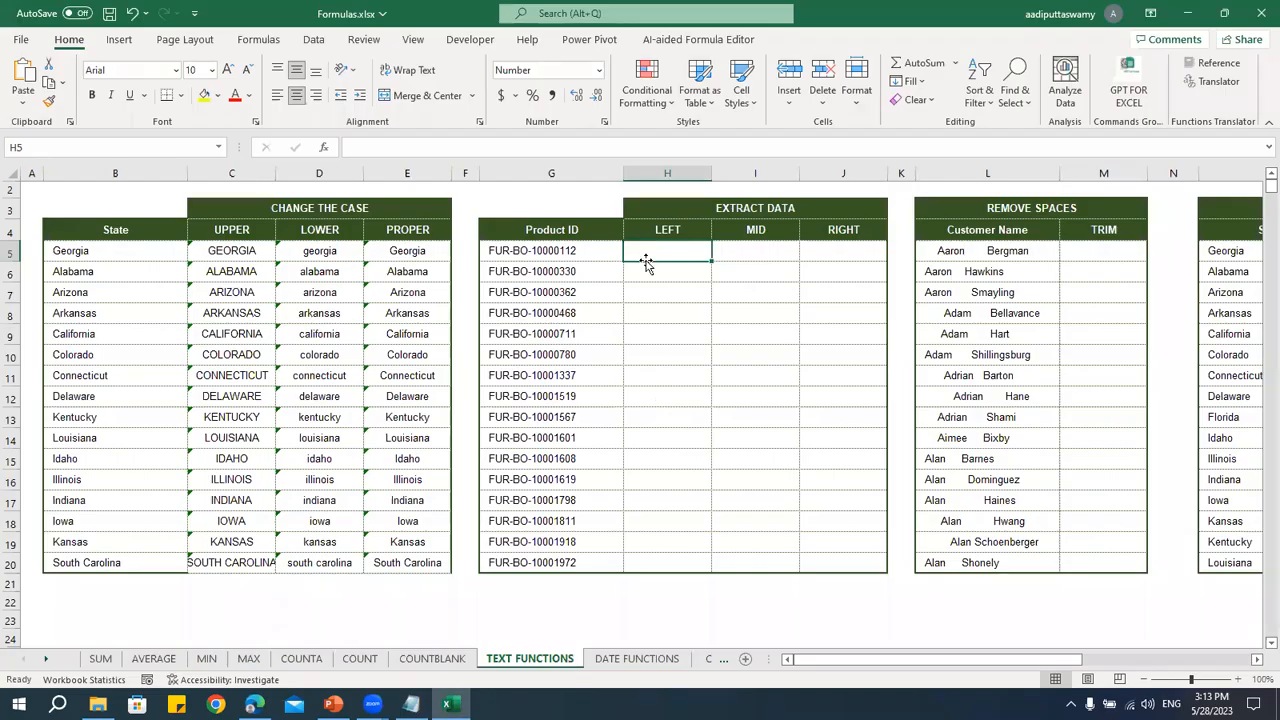
{"action": "key", "text": "ctrl+v"}
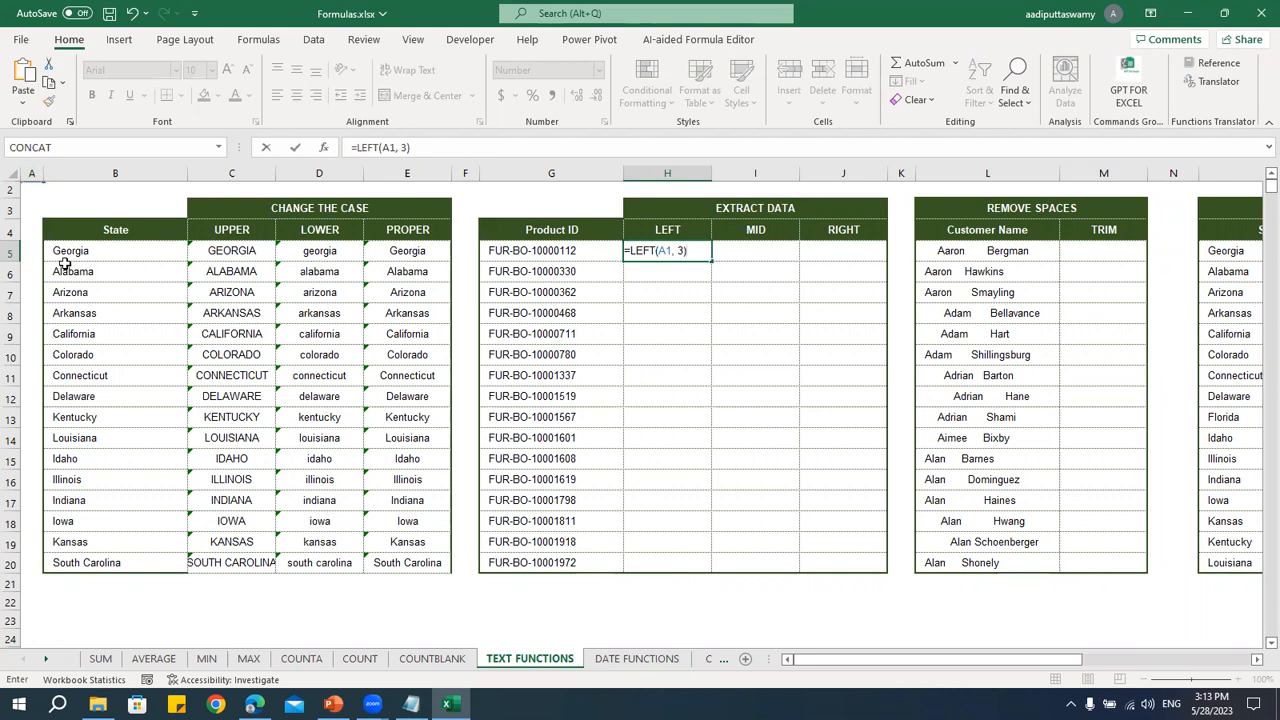
{"action": "scroll", "coordinate": [34, 186], "scroll_direction": "up", "scroll_amount": 1}
{"action": "left_click_drag", "start_coordinate": [32, 200], "coordinate": [605, 272]}
{"action": "key", "text": "Return"}
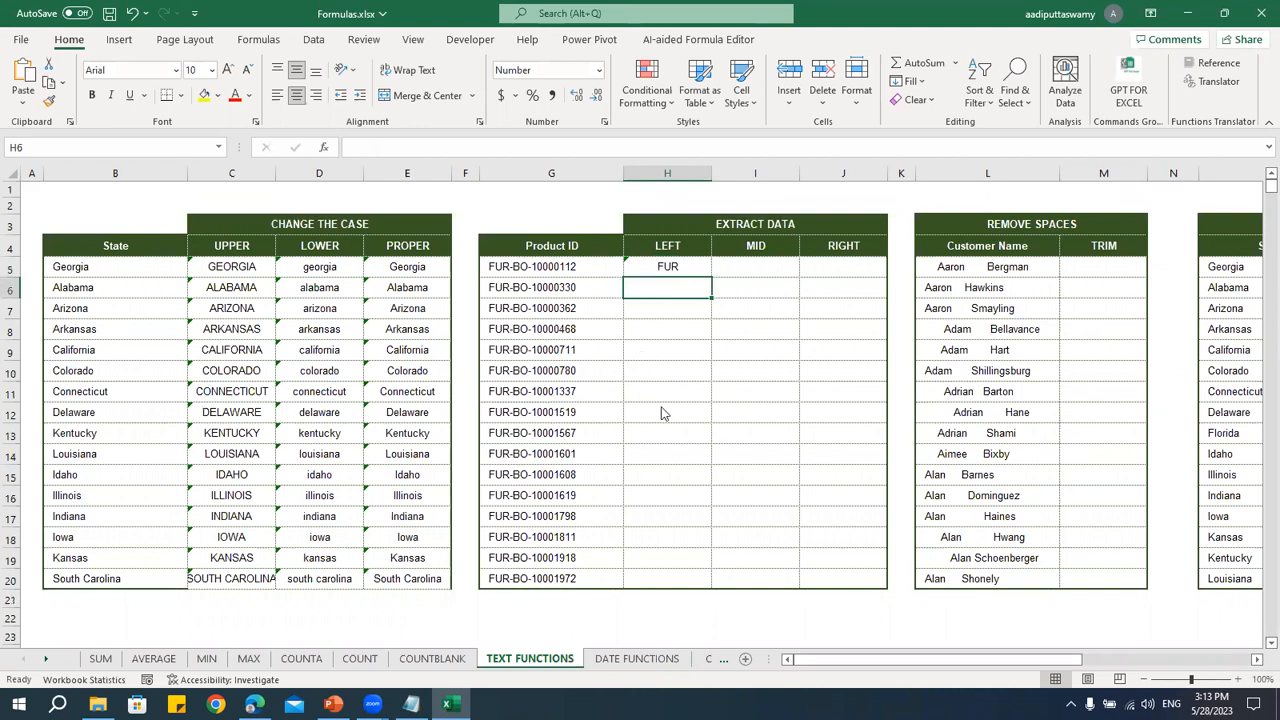
- Copy ChatGPT's MID formula for 2 characters from position 5 into cell I5 in Excel, moving its reference from A1 to G5
{"action": "key", "text": "alt+Tab"}
{"action": "scroll", "coordinate": [560, 420], "scroll_direction": "down", "scroll_amount": 2}
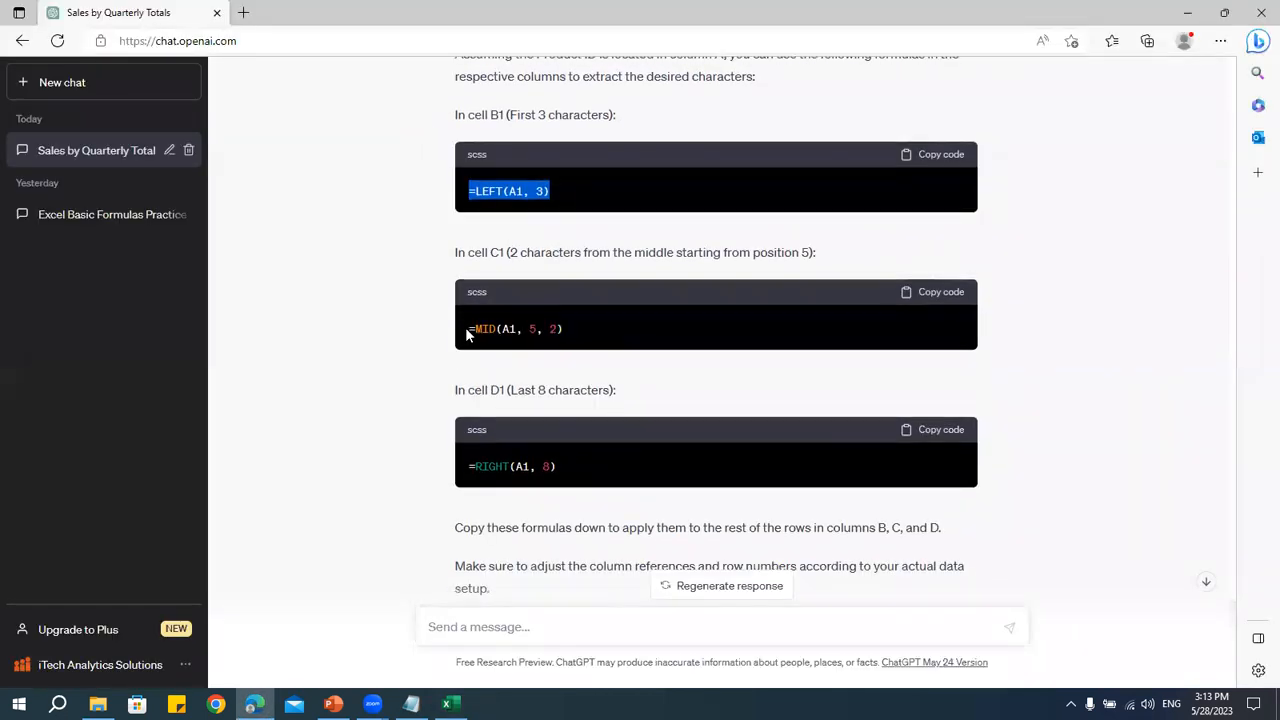
{"action": "left_click_drag", "start_coordinate": [468, 328], "coordinate": [654, 327]}
{"action": "key", "text": "ctrl+c"}
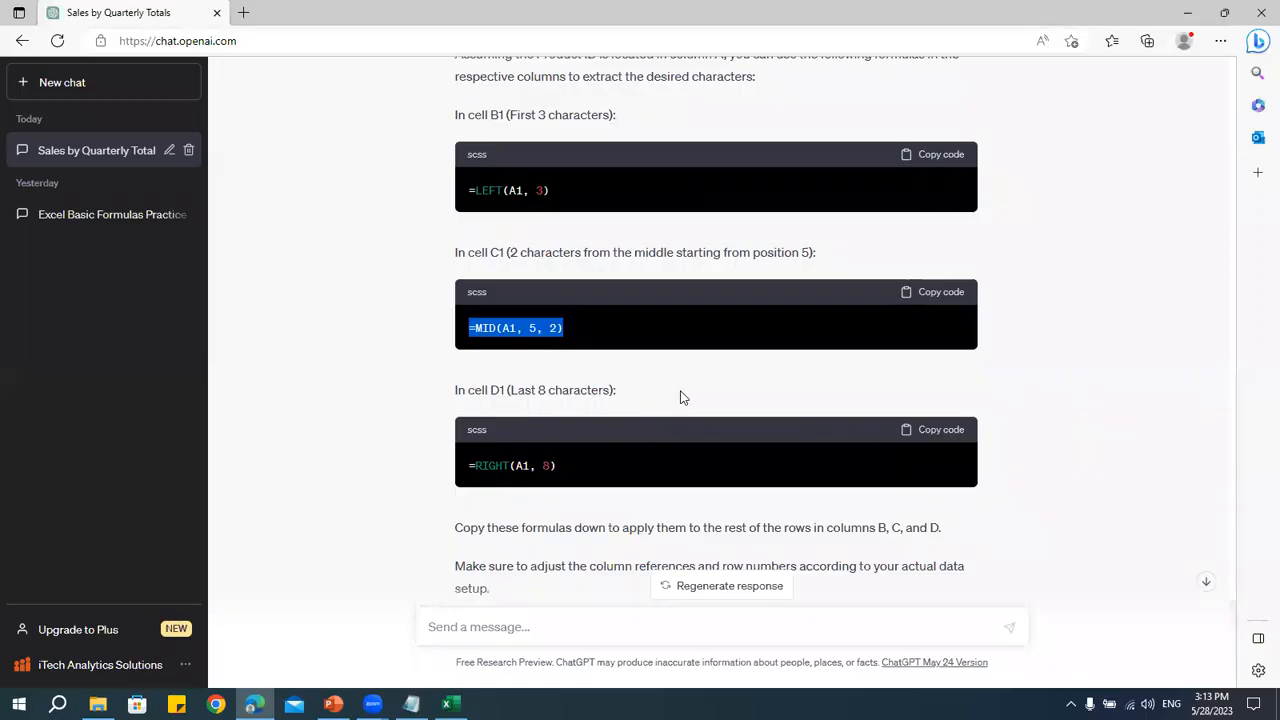
{"action": "key", "text": "alt+Tab"}
{"action": "double_click", "coordinate": [760, 268]}
{"action": "key", "text": "ctrl+v"}
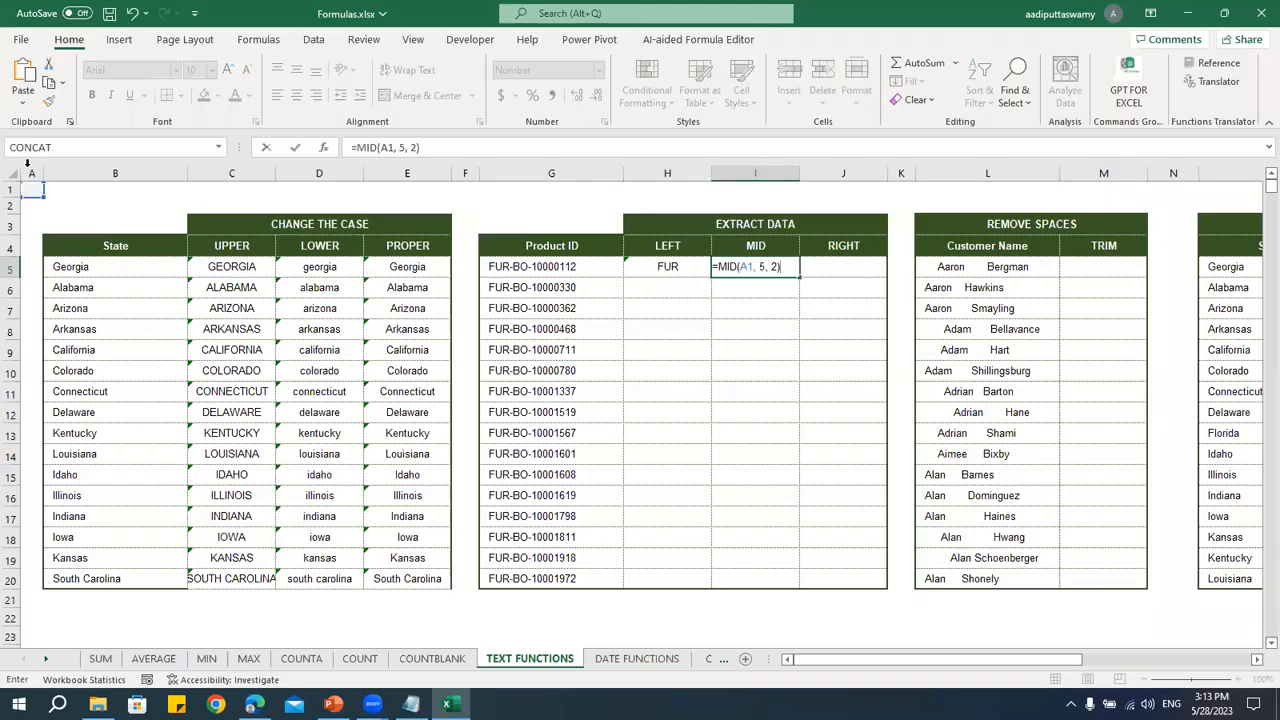
{"action": "left_click_drag", "start_coordinate": [31, 197], "coordinate": [582, 271]}
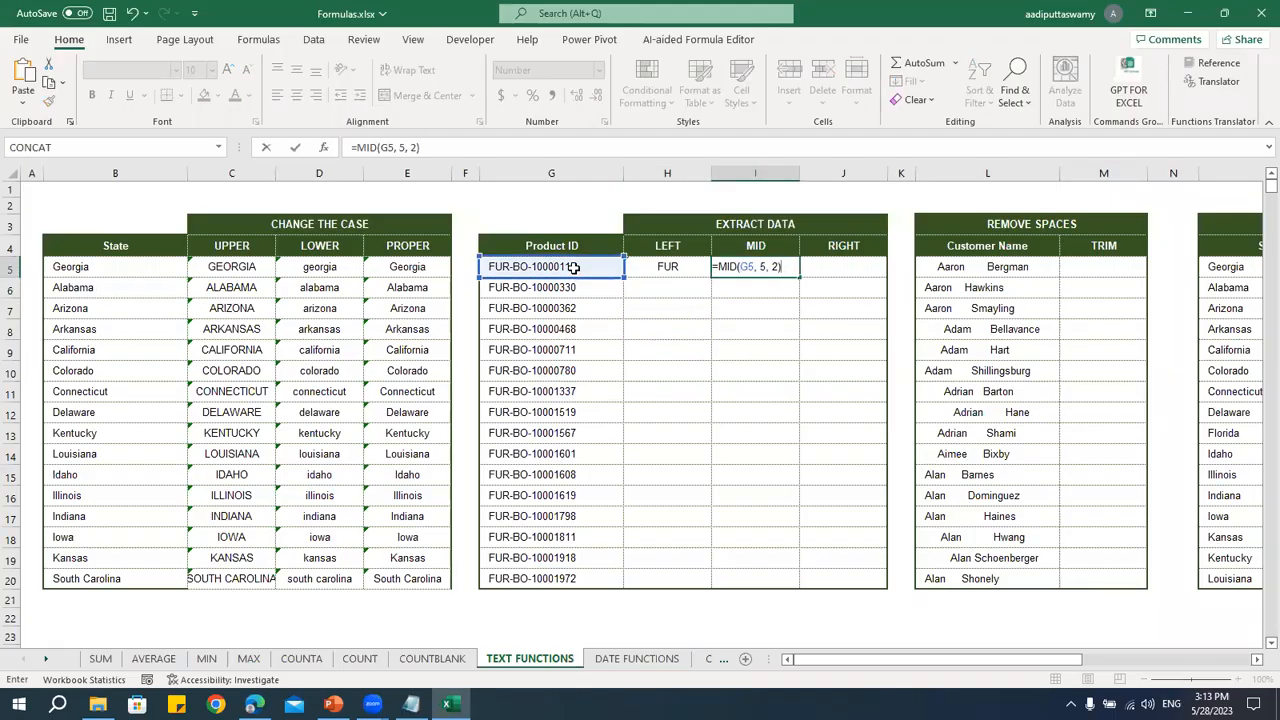
{"action": "key", "text": "Return"}
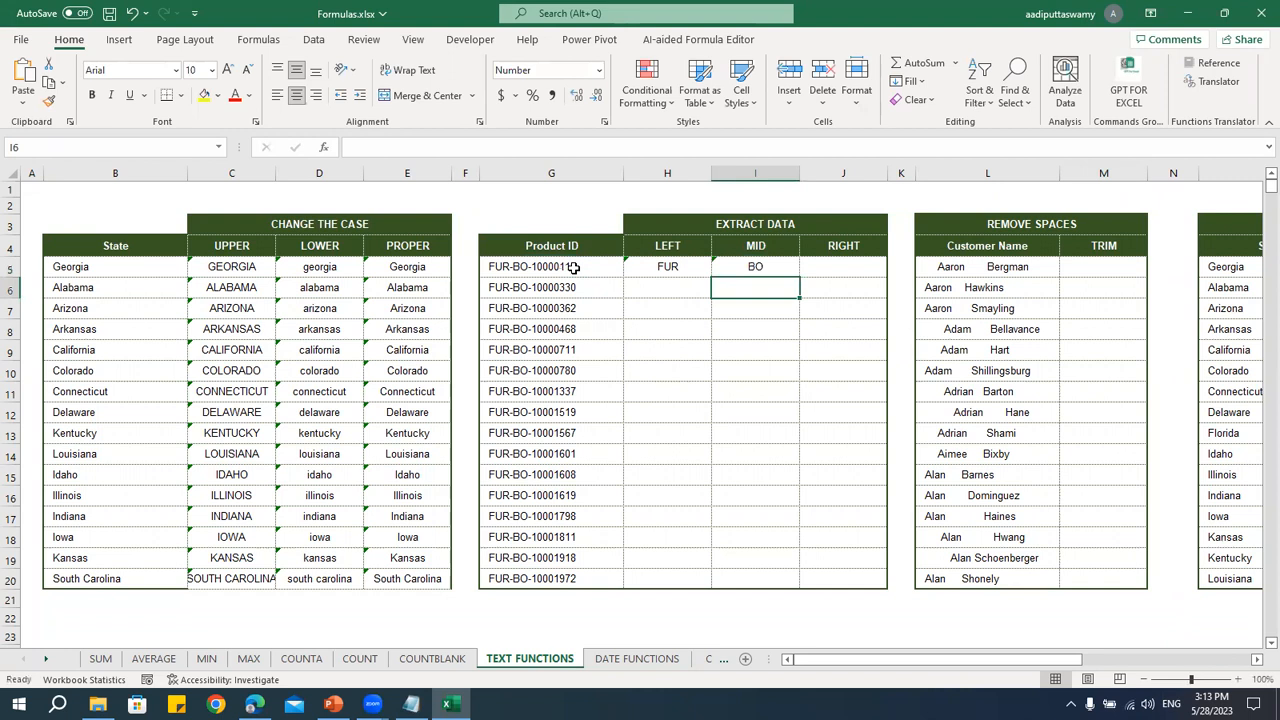
- Copy ChatGPT's RIGHT formula for the last 8 characters into cell J5 in Excel, moving its reference from A1 to G5
{"action": "key", "text": "alt+Tab"}
{"action": "scroll", "coordinate": [608, 490], "scroll_direction": "down", "scroll_amount": 1}
{"action": "left_click_drag", "start_coordinate": [471, 370], "coordinate": [617, 367]}
{"action": "key", "text": "ctrl+c"}
{"action": "key", "text": "alt+Tab"}
{"action": "left_click", "coordinate": [836, 268]}
{"action": "key", "text": "ctrl+v"}
{"action": "left_click_drag", "start_coordinate": [35, 197], "coordinate": [588, 272]}
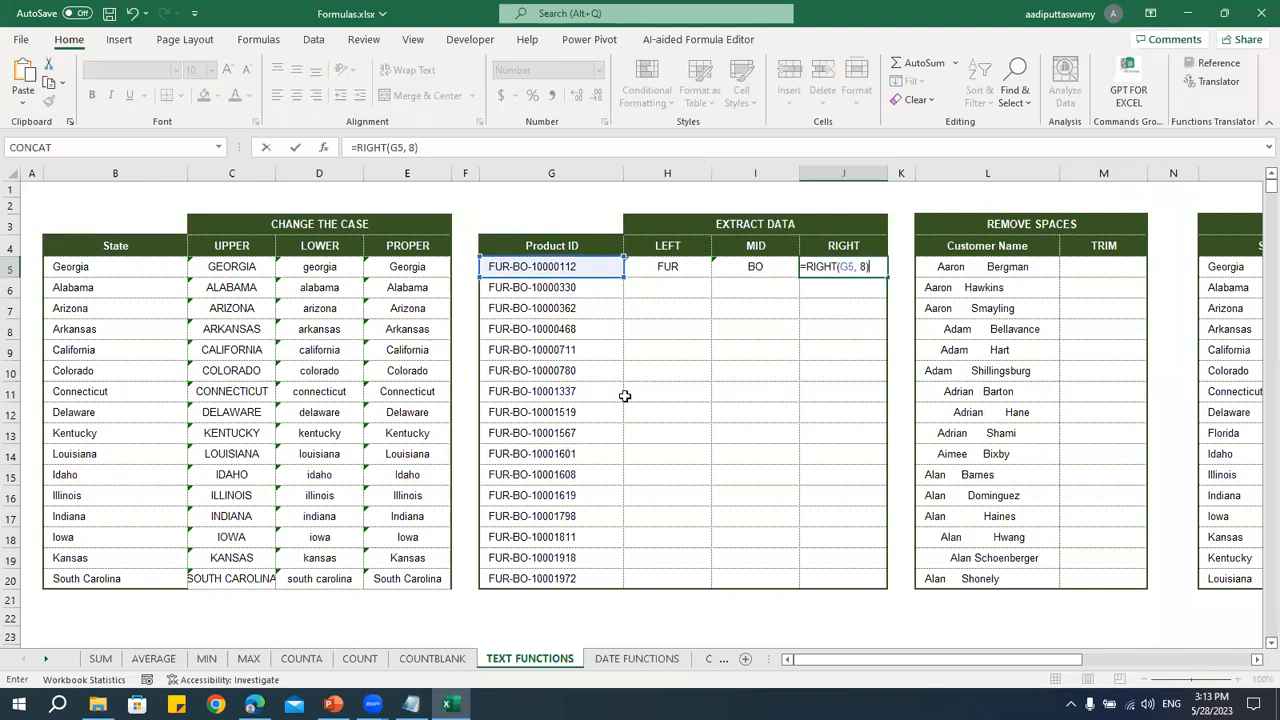
{"action": "key", "text": "Return"}
- Fill the LEFT, MID and RIGHT formulas in H5:J5 down to row 20
{"action": "key", "text": "alt+Tab"}
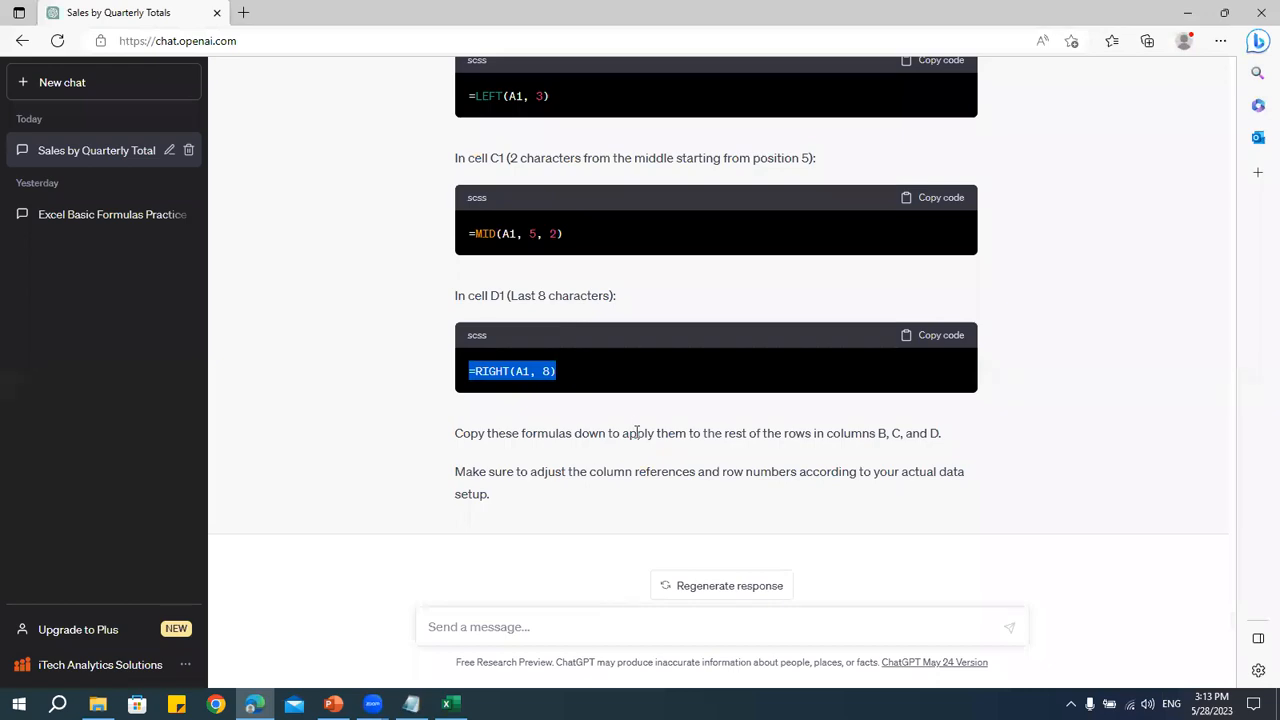
{"action": "key", "text": "alt+Tab"}
{"action": "left_click", "coordinate": [580, 268]}
{"action": "key", "text": "alt+Tab"}
{"action": "key", "text": "alt+Tab"}
{"action": "left_click_drag", "start_coordinate": [667, 267], "coordinate": [837, 579]}
{"action": "key", "text": "ctrl+d"}
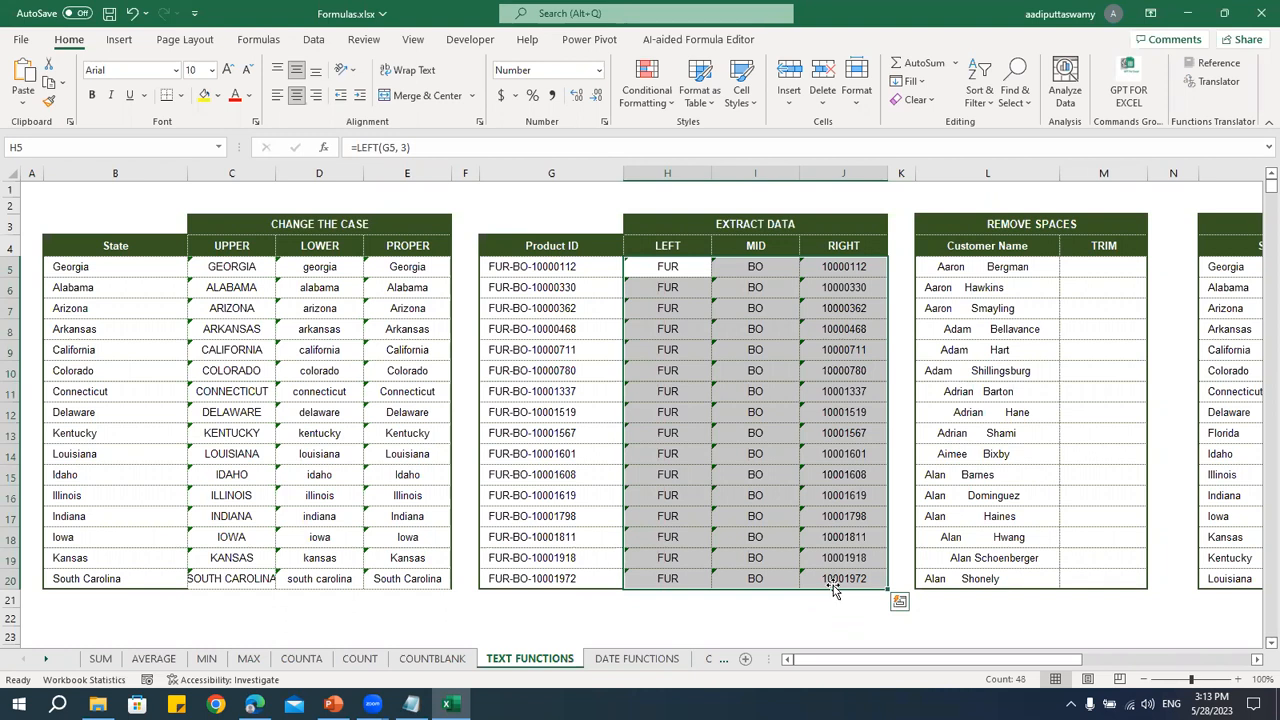
- Switch to ChatGPT and start a new prompt with "need excel formula to split the data"
{"action": "key", "text": "alt+Tab"}
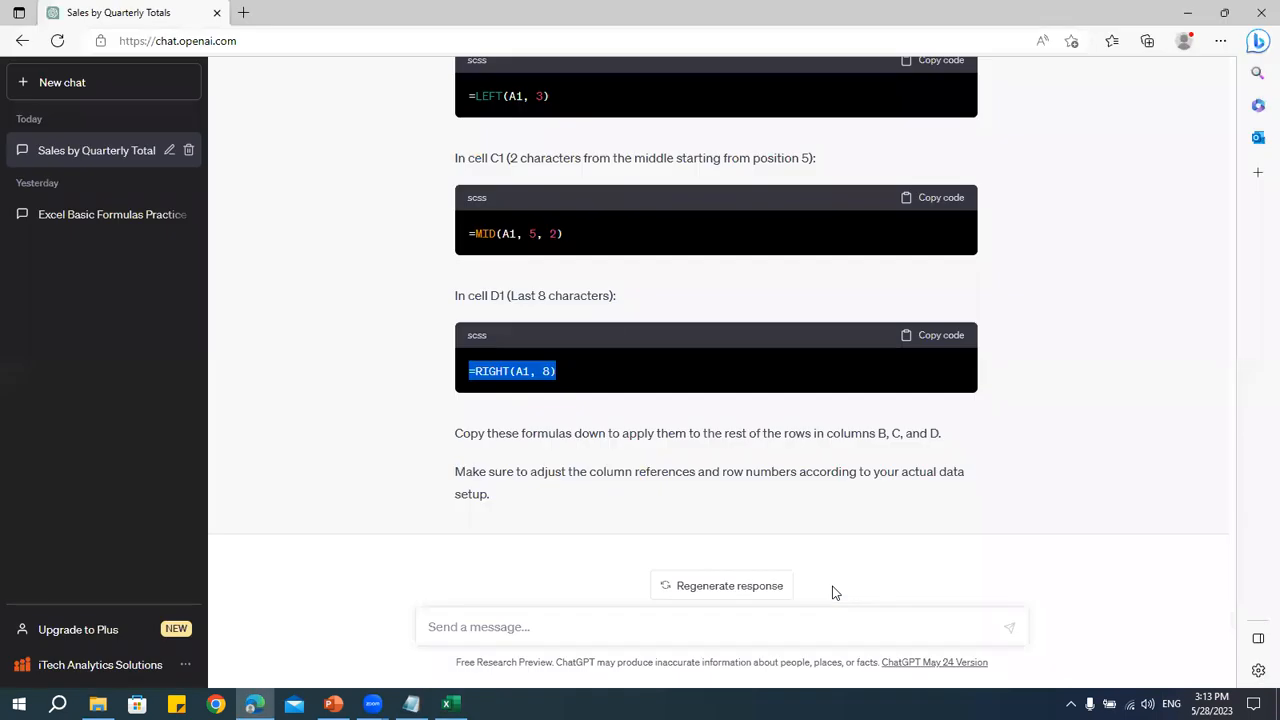
{"action": "left_click", "coordinate": [612, 648]}
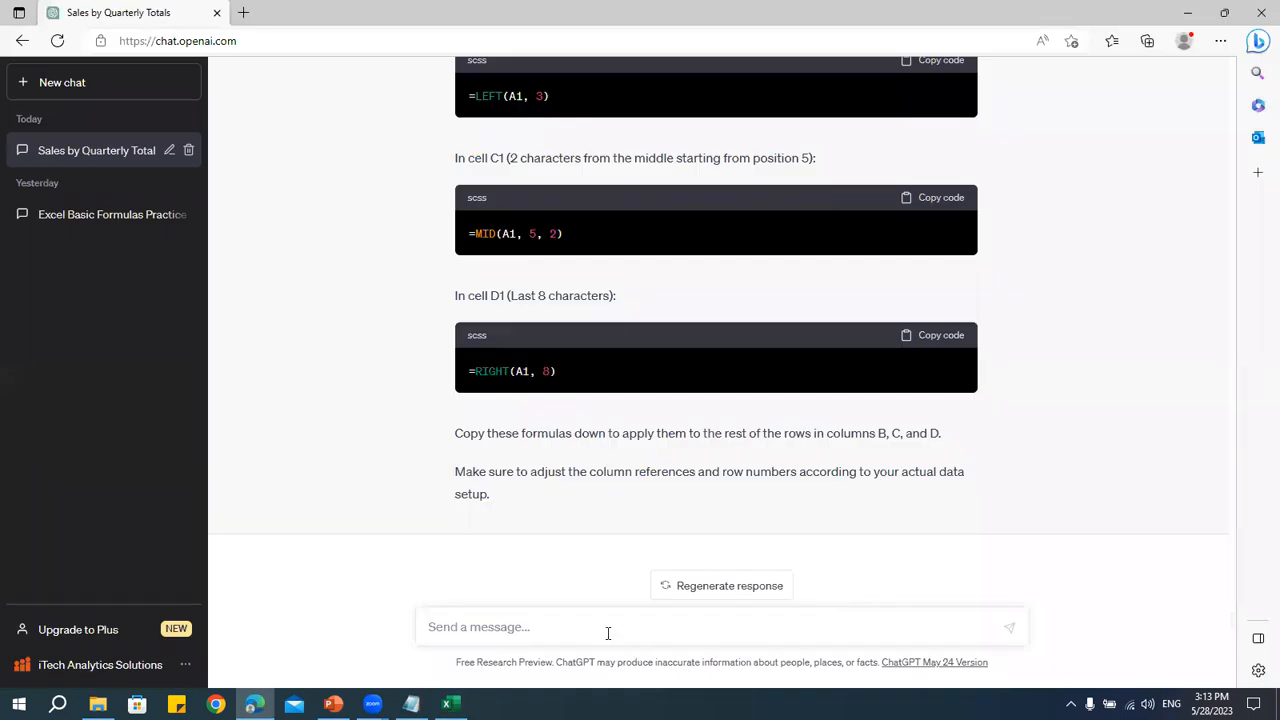
{"action": "type", "text": "need excel form"}
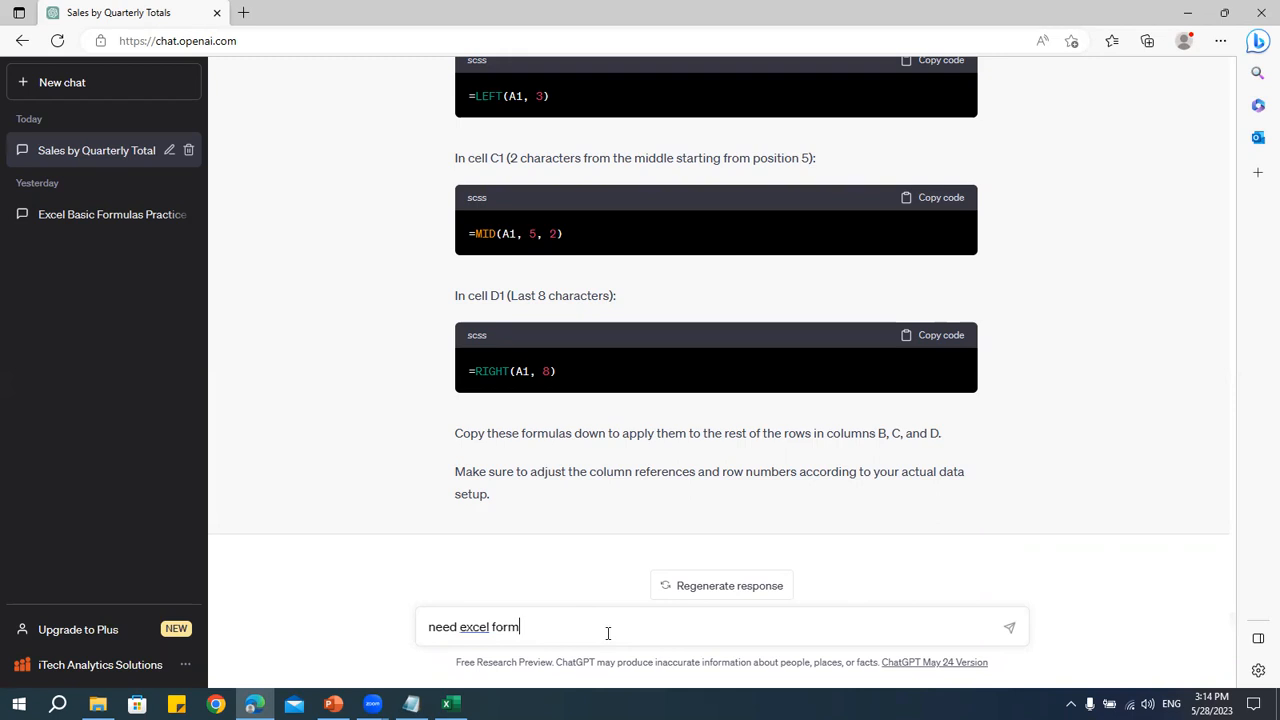
{"action": "type", "text": "ula to split the data"}
- Copy the product ID FUR-BO-10000112 from cell G5 in Excel to the end of the ChatGPT prompt
{"action": "key", "text": "alt+Tab"}
{"action": "left_click", "coordinate": [594, 267]}
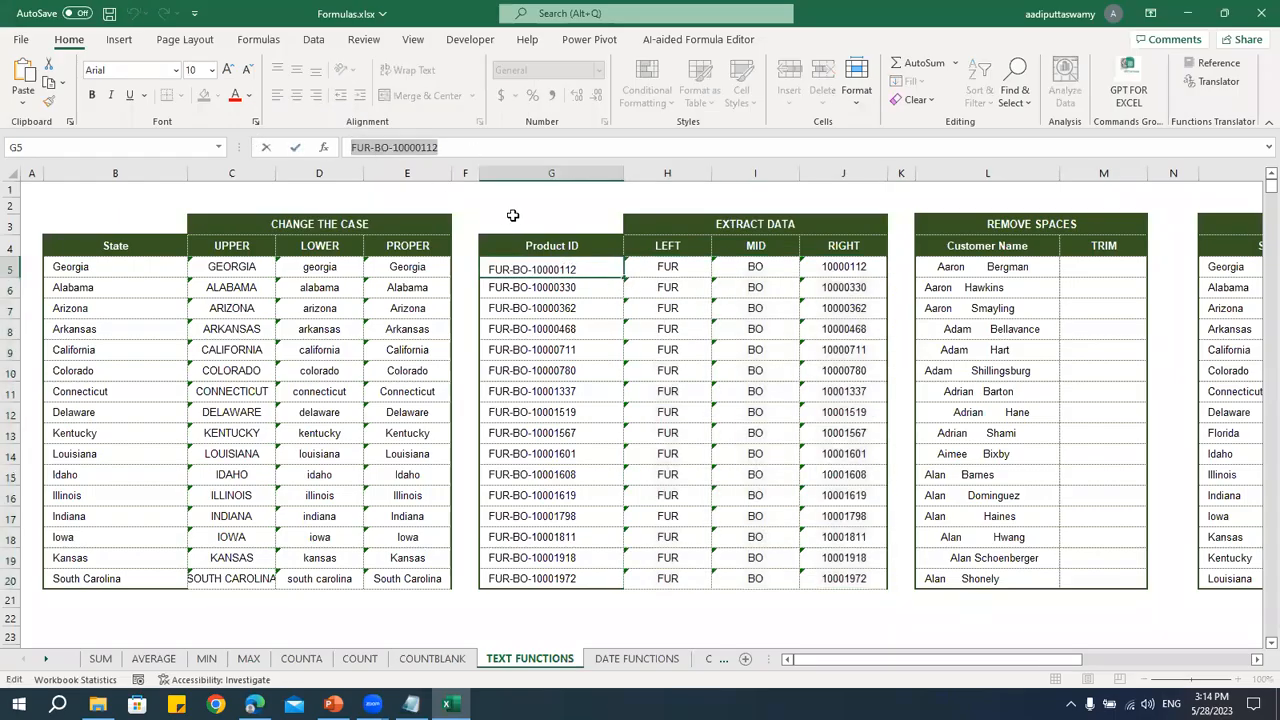
{"action": "key", "text": "Escape"}
{"action": "key", "text": "alt+Tab"}
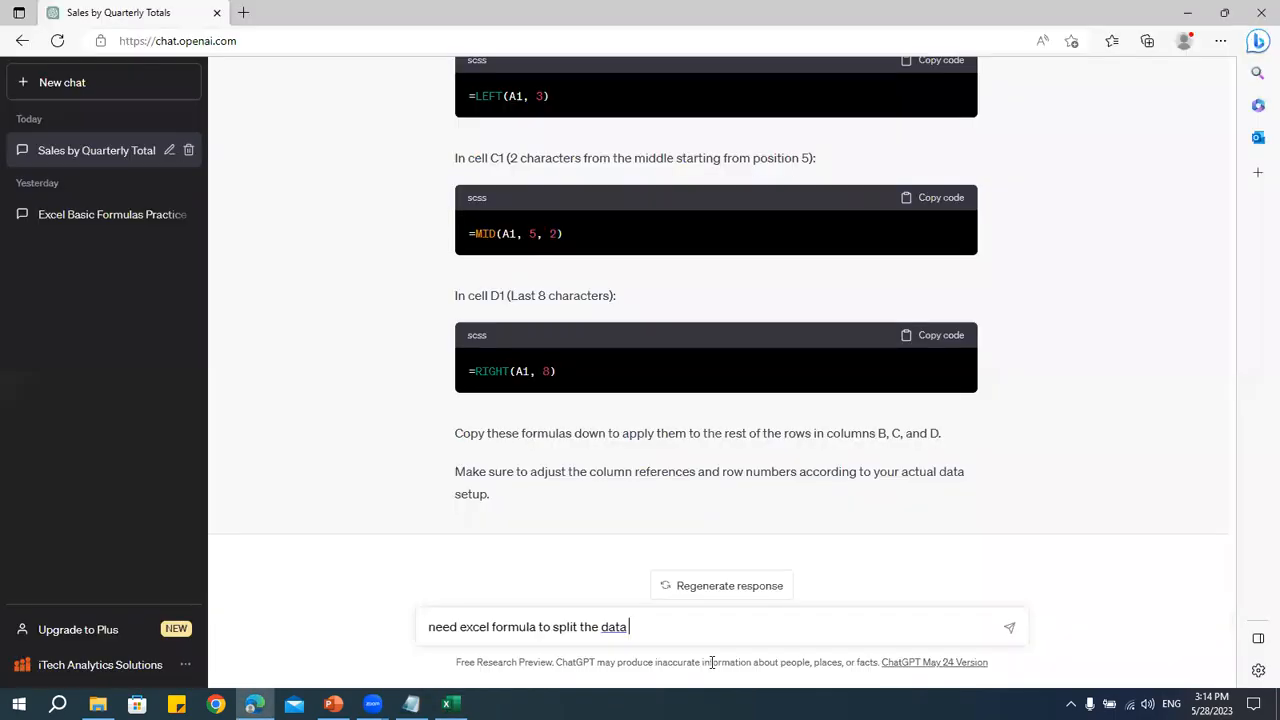
{"action": "key", "text": "ctrl+v"}
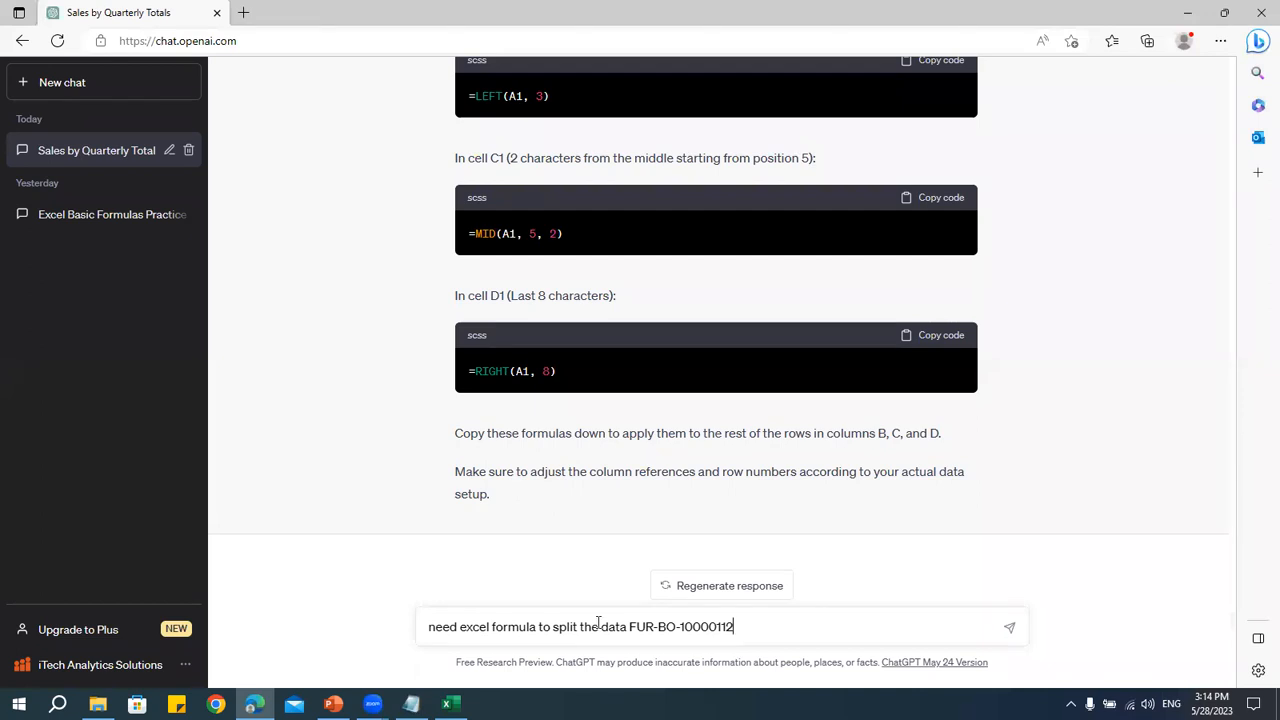
{"action": "left_click_drag", "start_coordinate": [630, 626], "coordinate": [793, 634]}
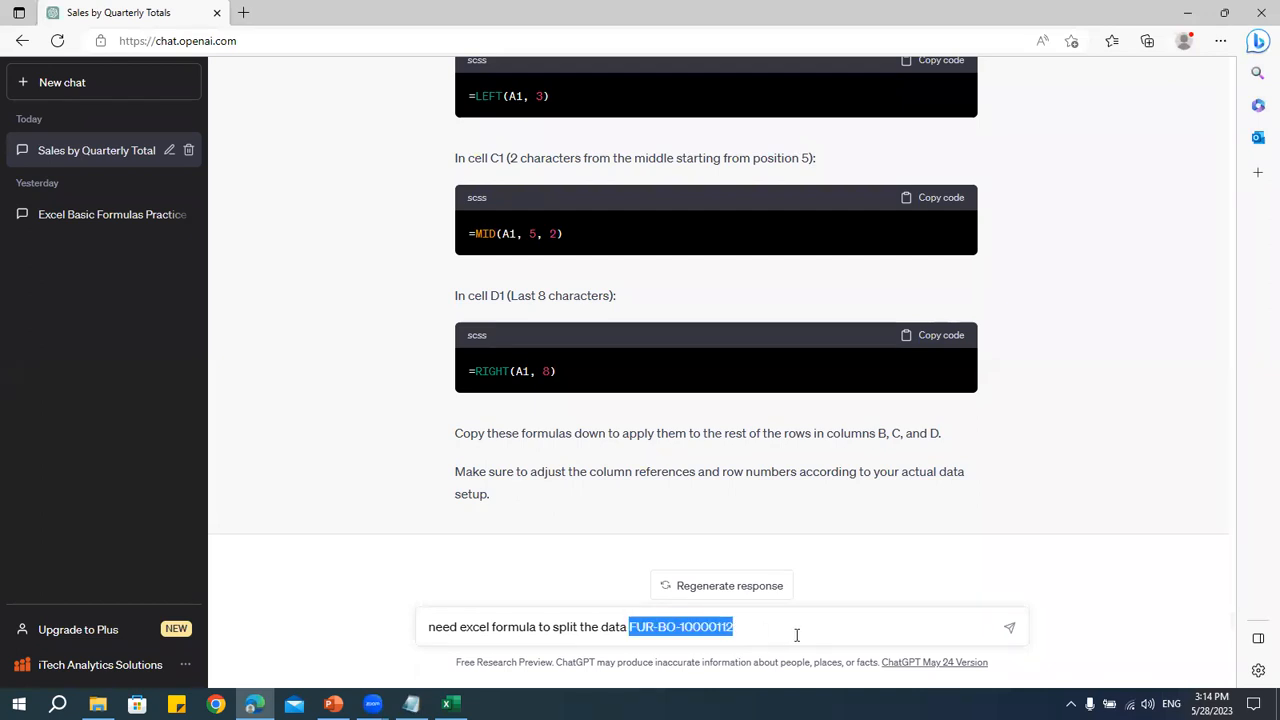
{"action": "left_click", "coordinate": [797, 634]}
- Finish the prompt with "into three parts depending on the delimiter hypen" and send it
{"action": "type", "text": "in to"}
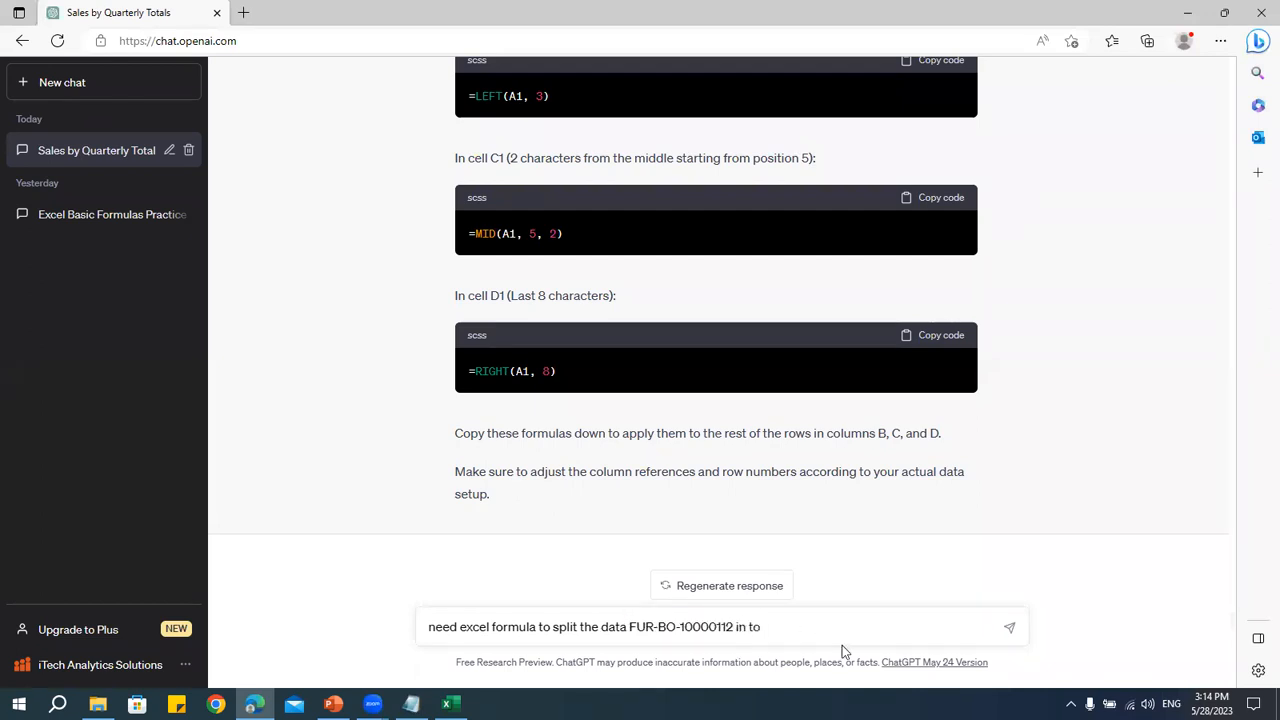
{"action": "key", "text": "BackSpace"}
{"action": "key", "text": "BackSpace"}
{"action": "key", "text": "BackSpace"}
{"action": "type", "text": "to three parts dep"}
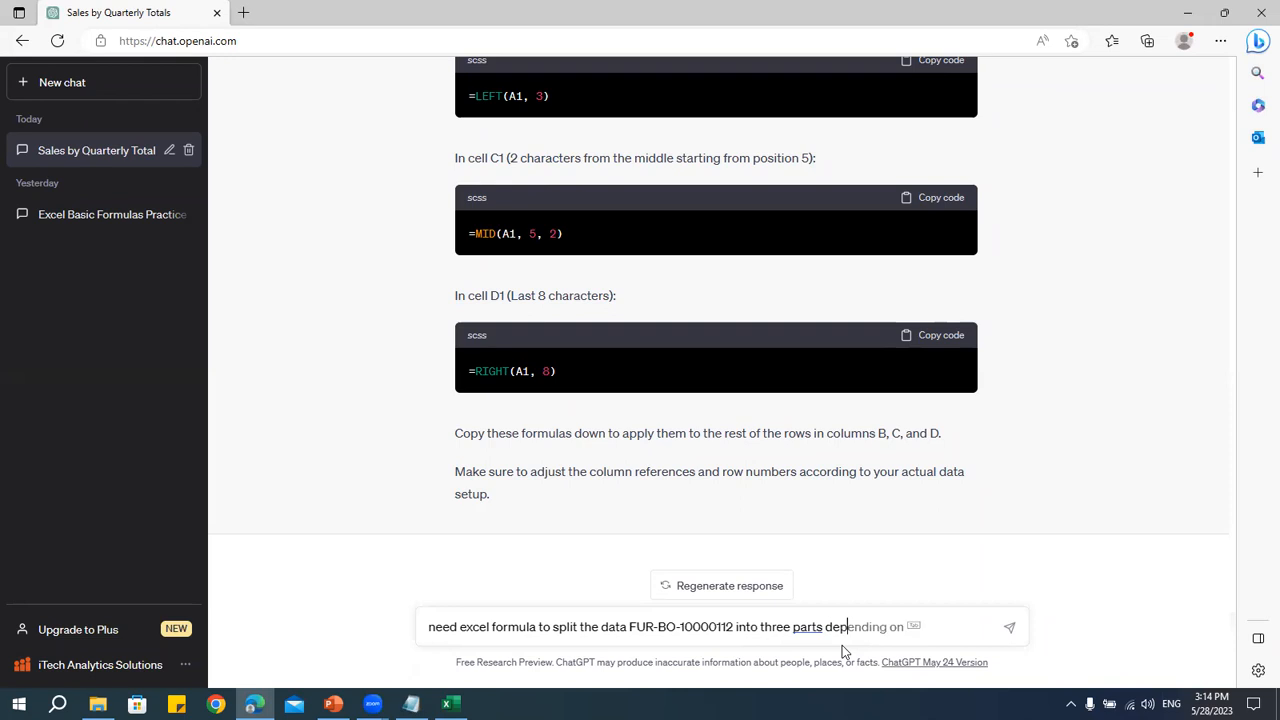
{"action": "type", "text": "ending on the delimiter "}
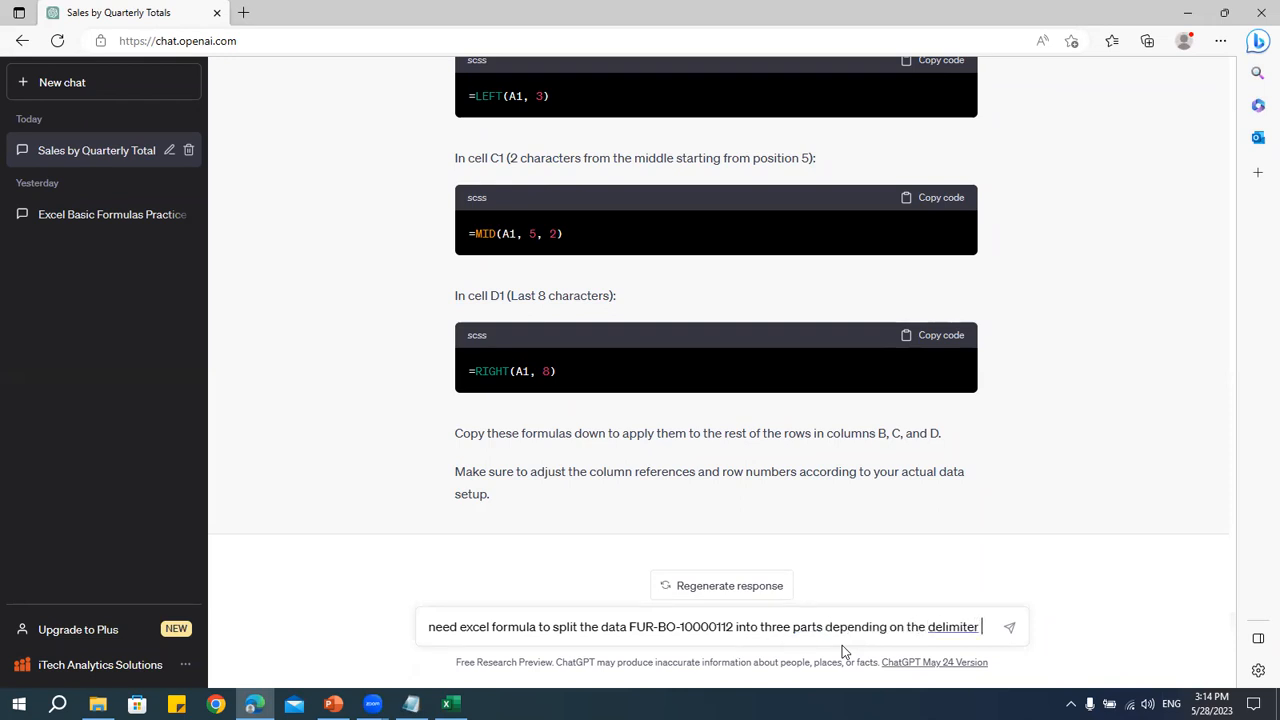
{"action": "type", "text": "hypen"}
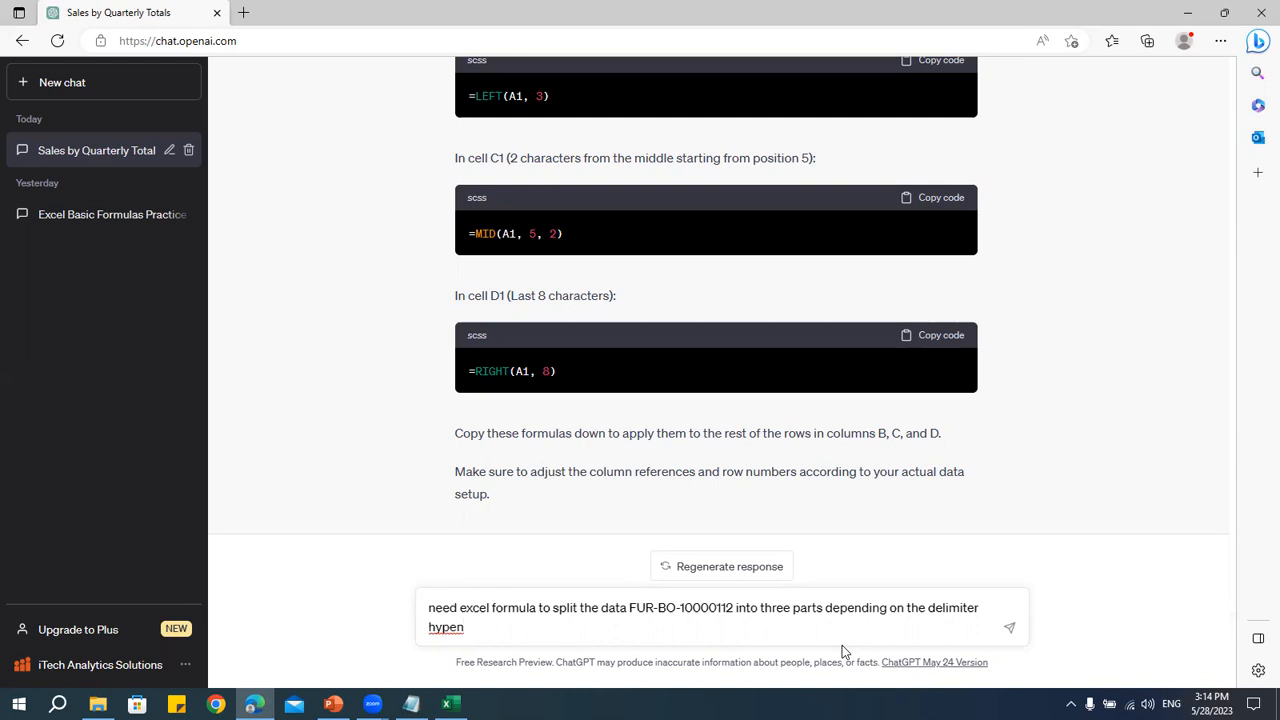
{"action": "key", "text": "Return"}
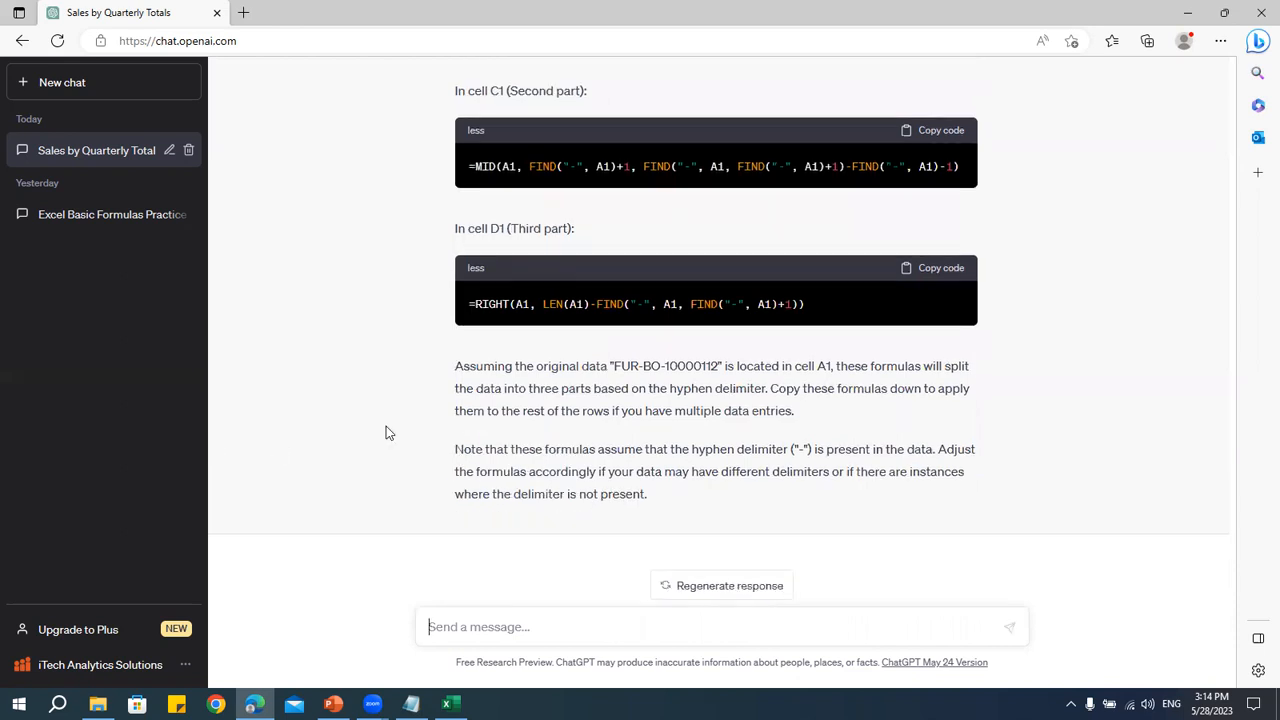
- Copy ChatGPT's hyphen-based LEFT formula for the first part and return to Excel
{"action": "scroll", "coordinate": [607, 441], "scroll_direction": "up", "scroll_amount": 3}
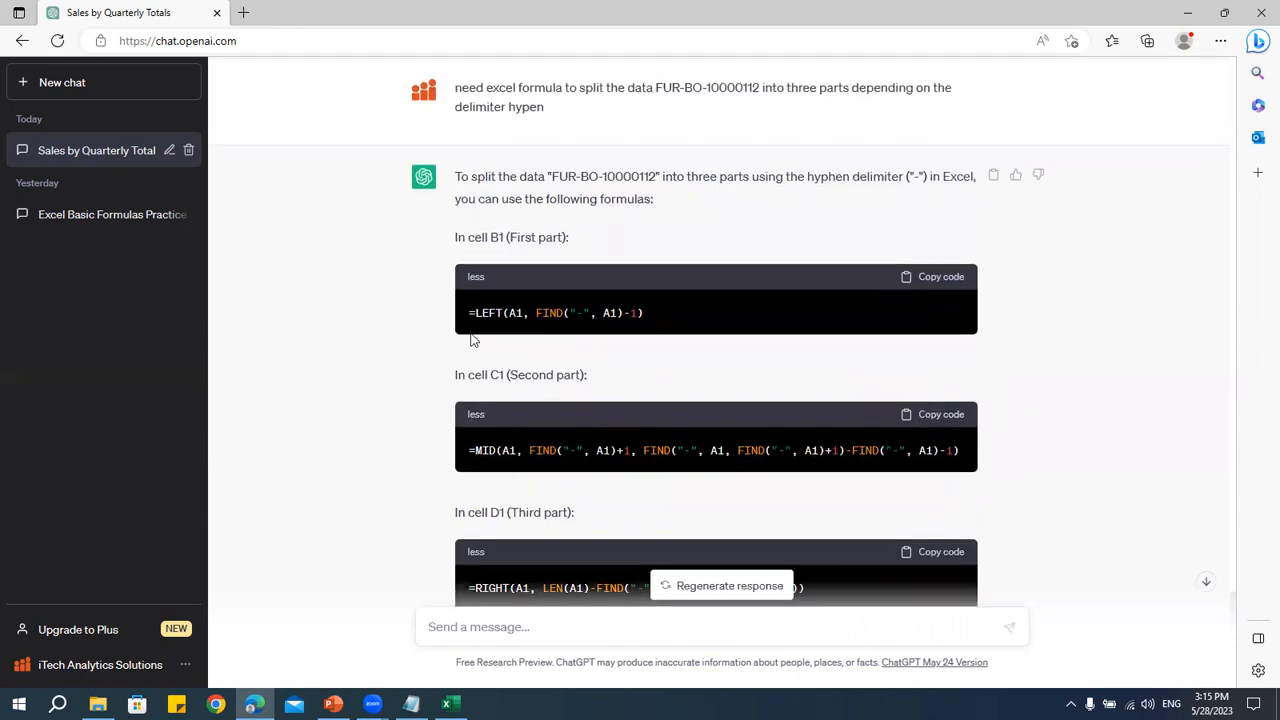
{"action": "left_click_drag", "start_coordinate": [470, 313], "coordinate": [700, 320]}
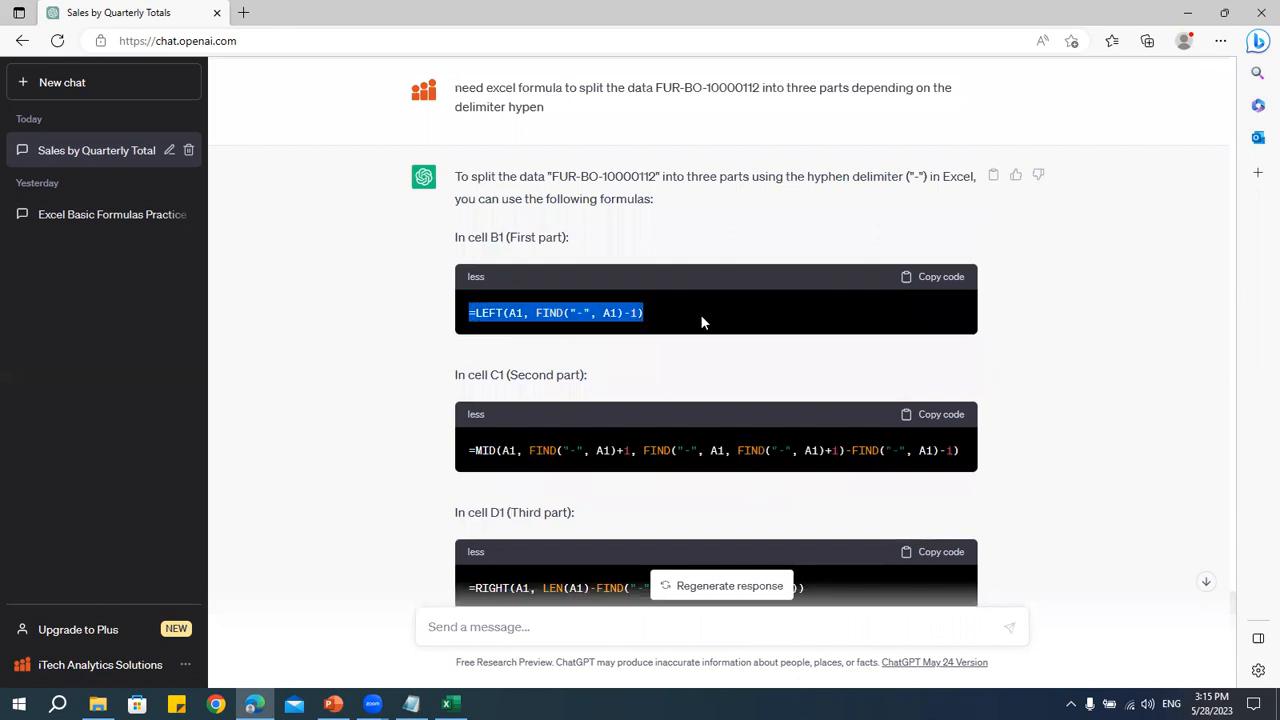
{"action": "key", "text": "alt+Tab"}
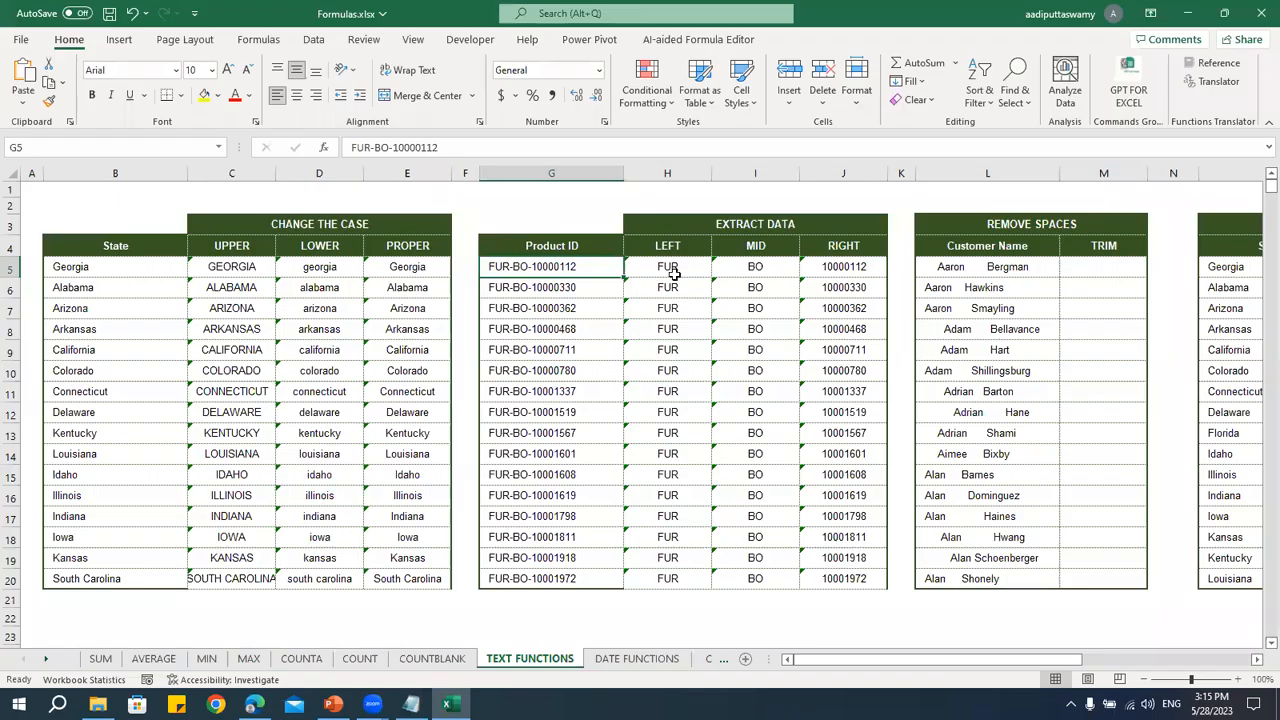
- Copy the Product ID column, header included, from G4:G20 to the empty area starting at G24
{"action": "left_click_drag", "start_coordinate": [583, 246], "coordinate": [560, 578]}
{"action": "key", "text": "ctrl+c"}
{"action": "key", "text": "Down"}
{"action": "key", "text": "Down"}
{"action": "key", "text": "Down"}
{"action": "key", "text": "Down"}
{"action": "key", "text": "Down"}
{"action": "key", "text": "Down"}
{"action": "key", "text": "Down"}
{"action": "key", "text": "Down"}
{"action": "key", "text": "Down"}
{"action": "key", "text": "Down"}
{"action": "key", "text": "Down"}
{"action": "key", "text": "Down"}
{"action": "key", "text": "Down"}
{"action": "key", "text": "Down"}
{"action": "key", "text": "Down"}
{"action": "key", "text": "Down"}
{"action": "key", "text": "Down"}
{"action": "key", "text": "Down"}
{"action": "key", "text": "Down"}
{"action": "key", "text": "Down"}
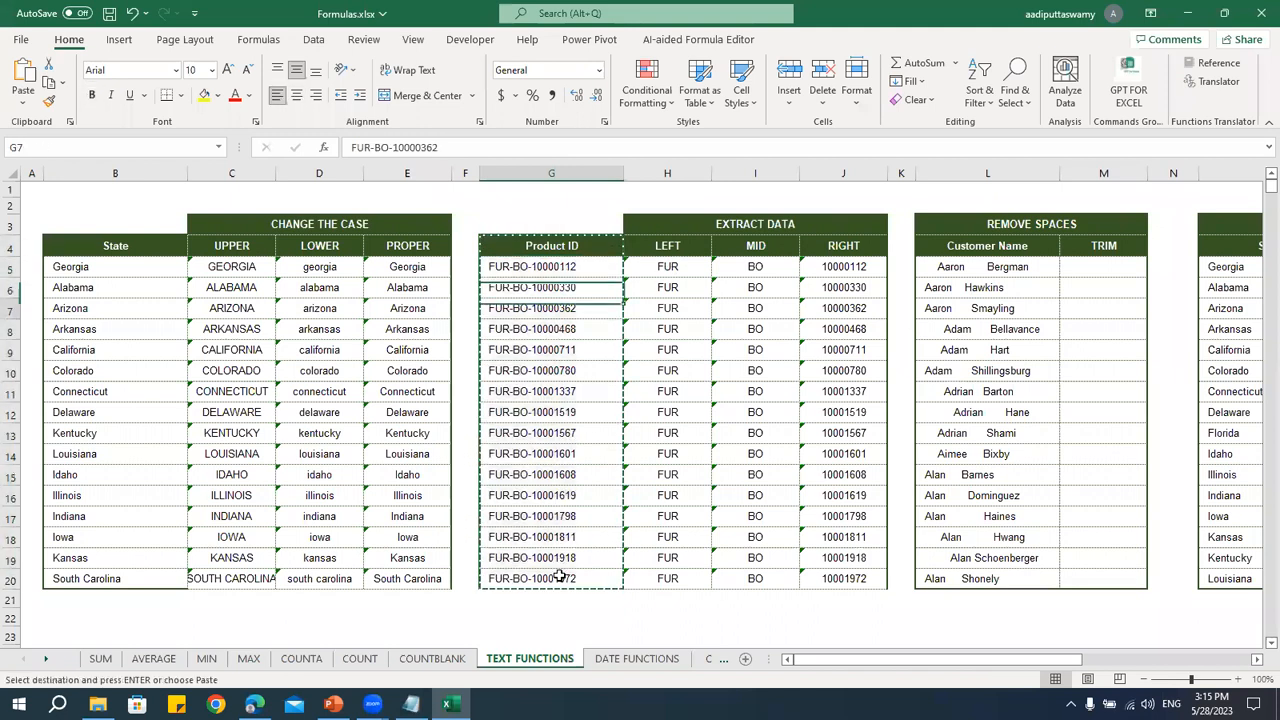
{"action": "key", "text": "Down"}
{"action": "key", "text": "Down"}
{"action": "key", "text": "Down"}
{"action": "key", "text": "Up"}
{"action": "key", "text": "Up"}
{"action": "key", "text": "Up"}
{"action": "key", "text": "Up"}
{"action": "key", "text": "Up"}
{"action": "key", "text": "Up"}
{"action": "key", "text": "Up"}
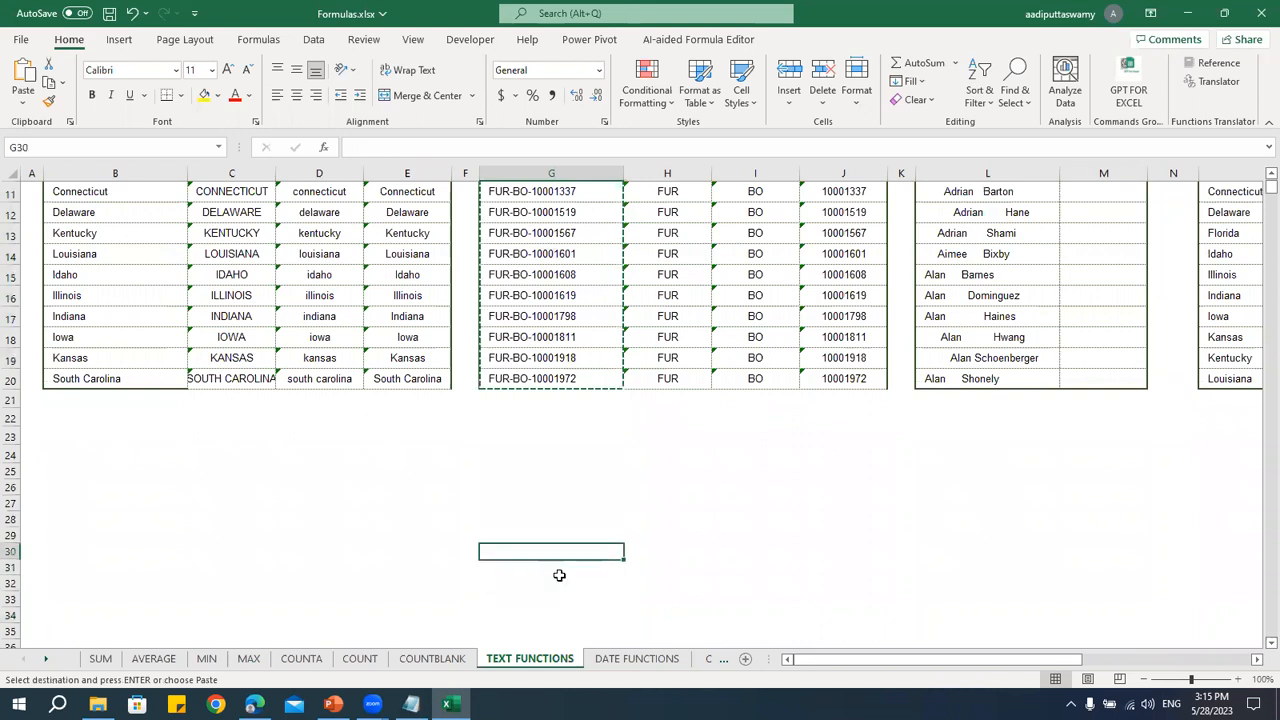
{"action": "key", "text": "ctrl+v"}
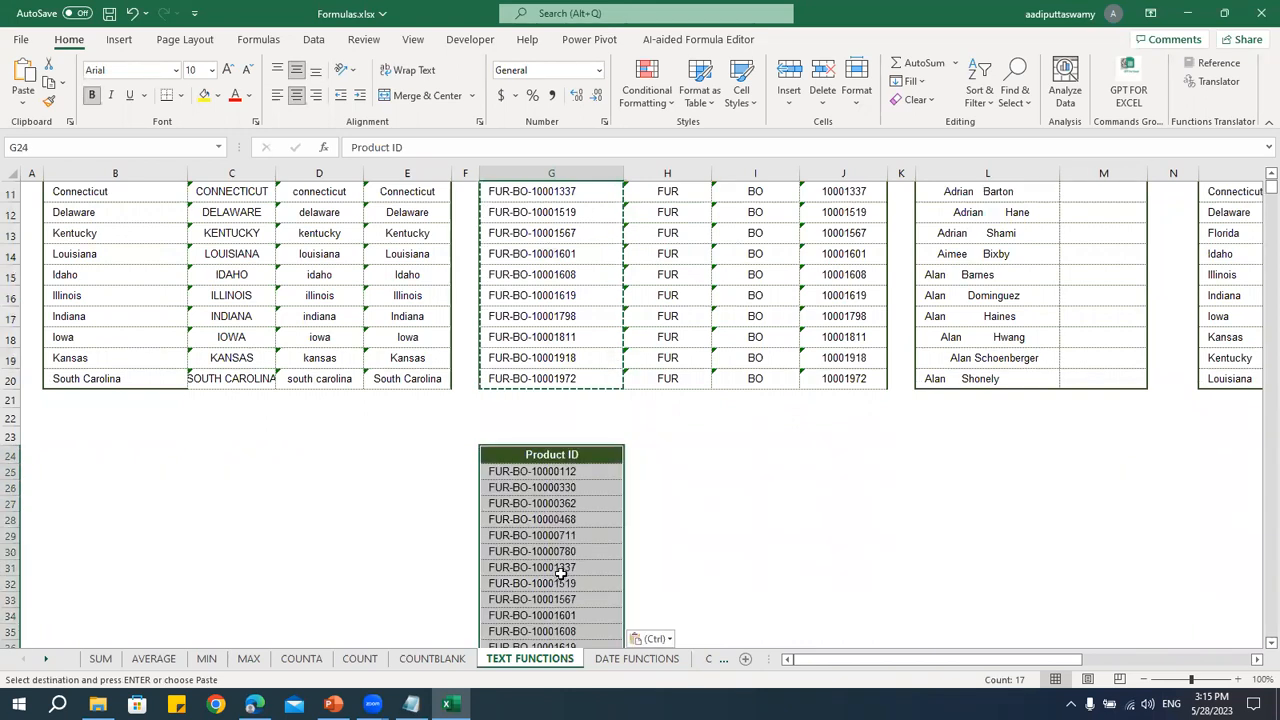
- Place ChatGPT's formula =LEFT(A1, FIND("-", A1)-1) in cell H25 beside the first copied product ID
{"action": "key", "text": "alt+Tab"}
{"action": "key", "text": "alt+Tab"}
{"action": "left_click", "coordinate": [651, 468]}
{"action": "double_click", "coordinate": [663, 472]}
{"action": "key", "text": "ctrl+v"}
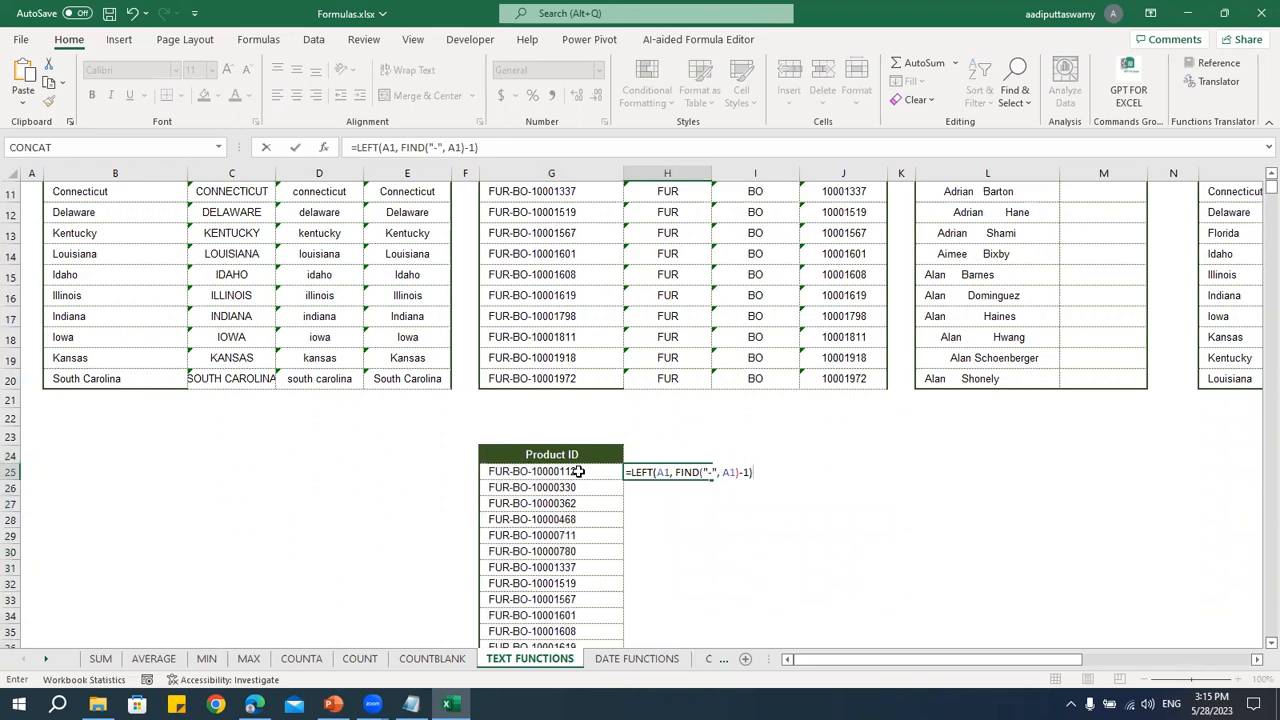
- Change both A1 references in the H25 formula to G25 and enter it
{"action": "left_click", "coordinate": [736, 472]}
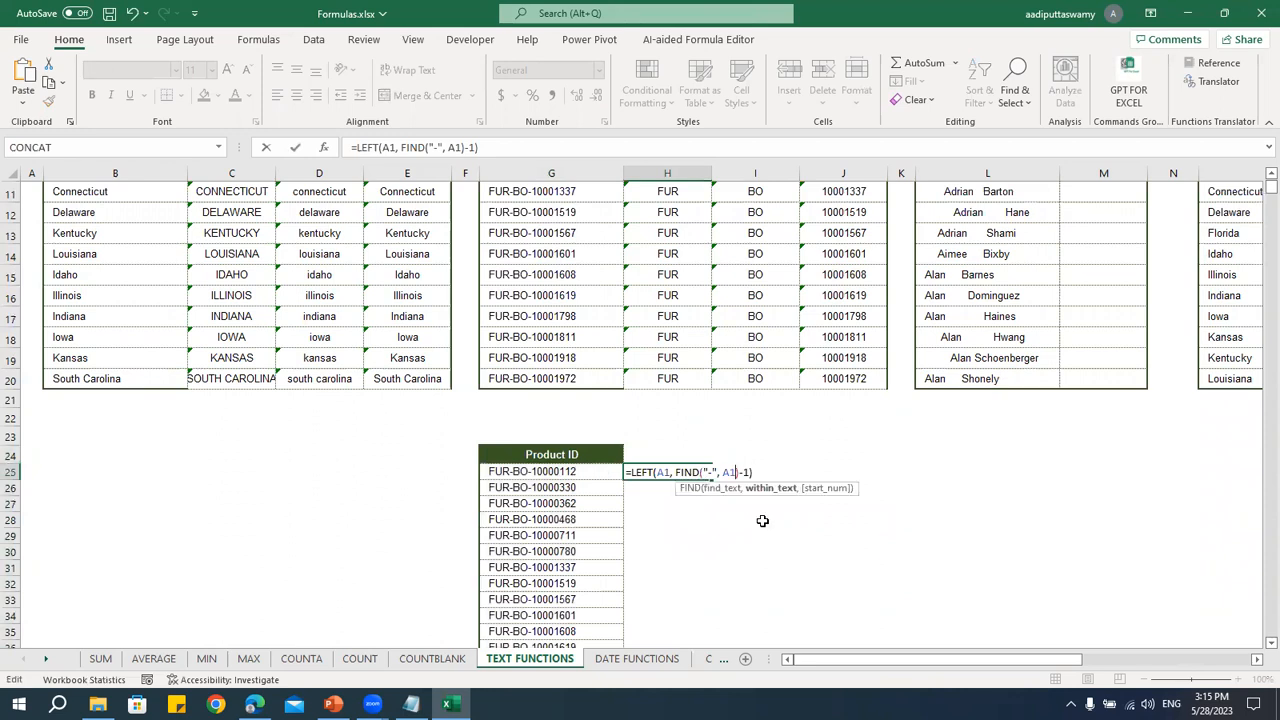
{"action": "key", "text": "BackSpace"}
{"action": "key", "text": "BackSpace"}
{"action": "type", "text": "g25"}
{"action": "left_click", "coordinate": [670, 471]}
{"action": "key", "text": "BackSpace"}
{"action": "key", "text": "BackSpace"}
{"action": "type", "text": "g"}
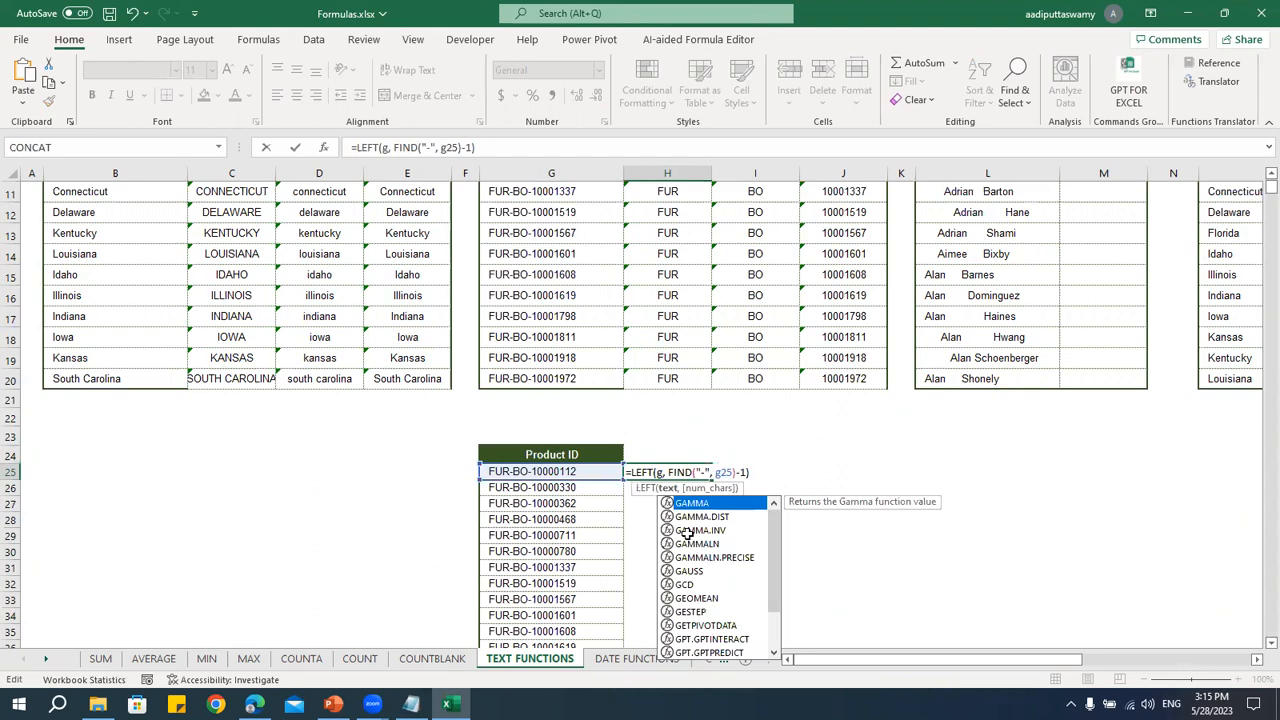
{"action": "type", "text": "25"}
{"action": "key", "text": "Return"}
{"action": "key", "text": "Up"}
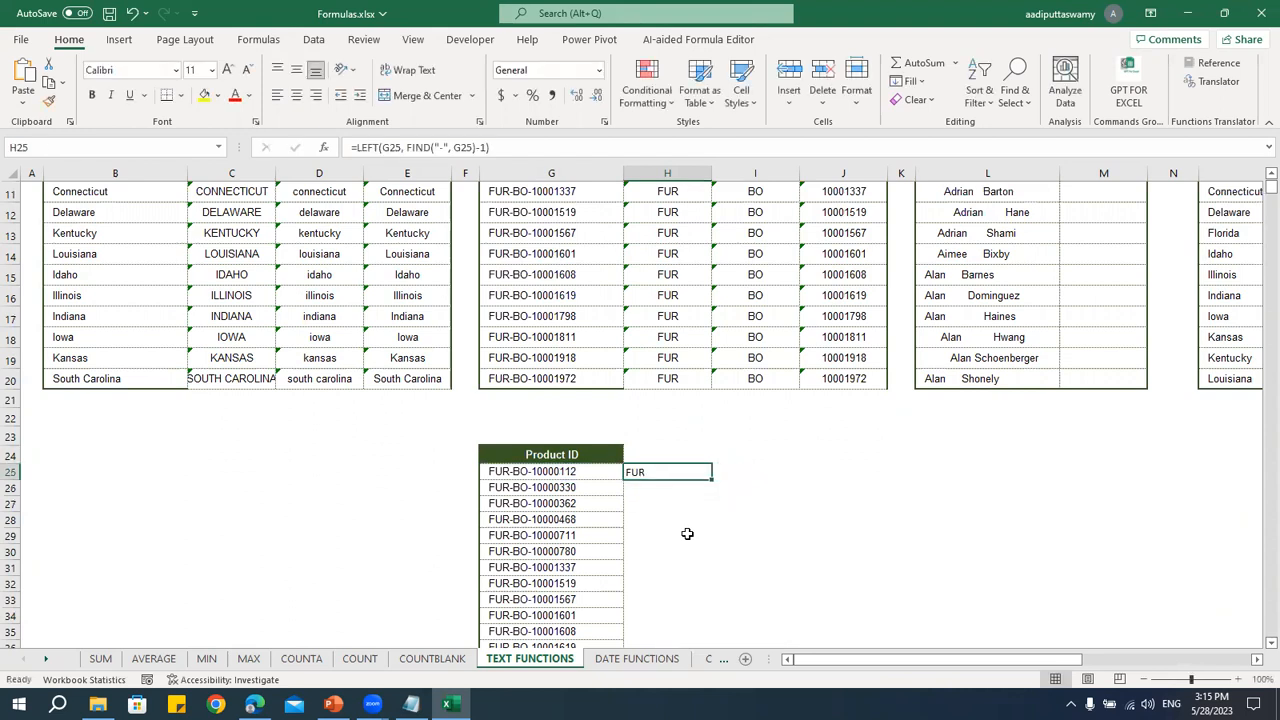
- Fill the H25 formula down alongside all the copied product IDs
{"action": "left_click", "coordinate": [706, 488]}
{"action": "left_click", "coordinate": [680, 470]}
{"action": "double_click", "coordinate": [712, 479]}
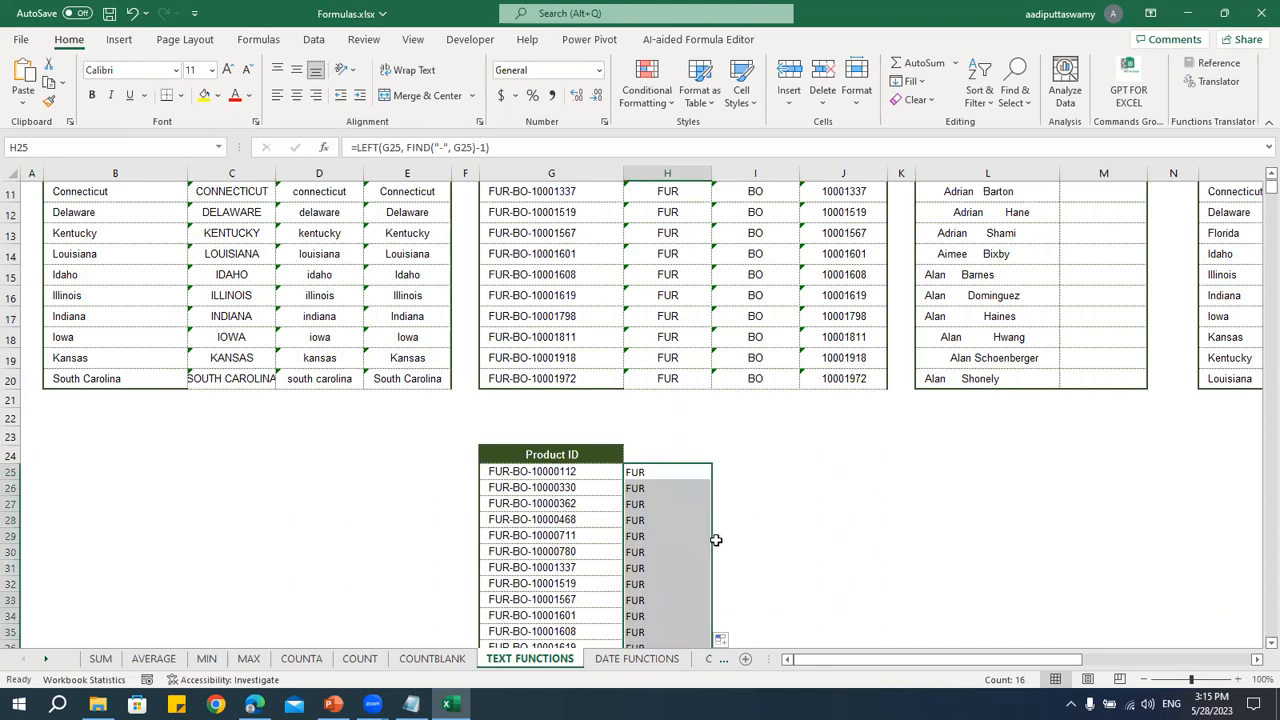
- Copy ChatGPT's hyphen-based MID formula for the second part into cell I25 in Excel
{"action": "key", "text": "alt+Tab"}
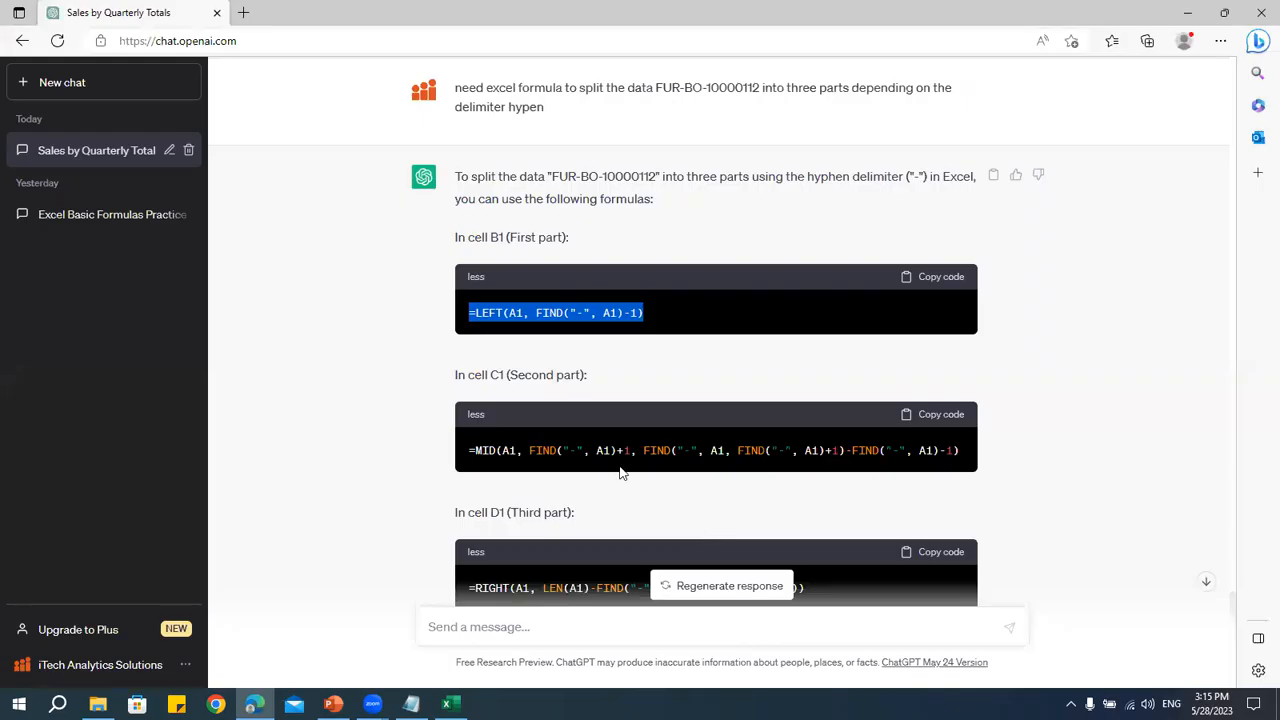
{"action": "left_click_drag", "start_coordinate": [470, 450], "coordinate": [983, 466]}
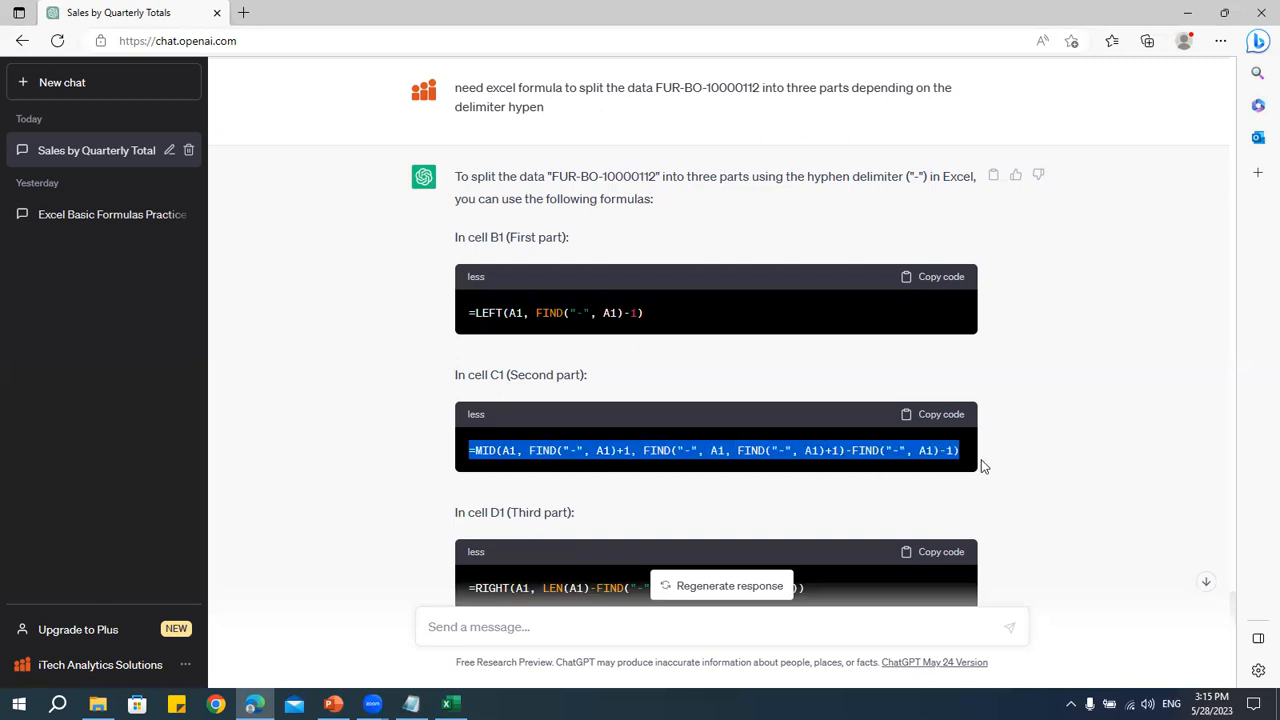
{"action": "key", "text": "alt+Tab"}
{"action": "left_click", "coordinate": [741, 468]}
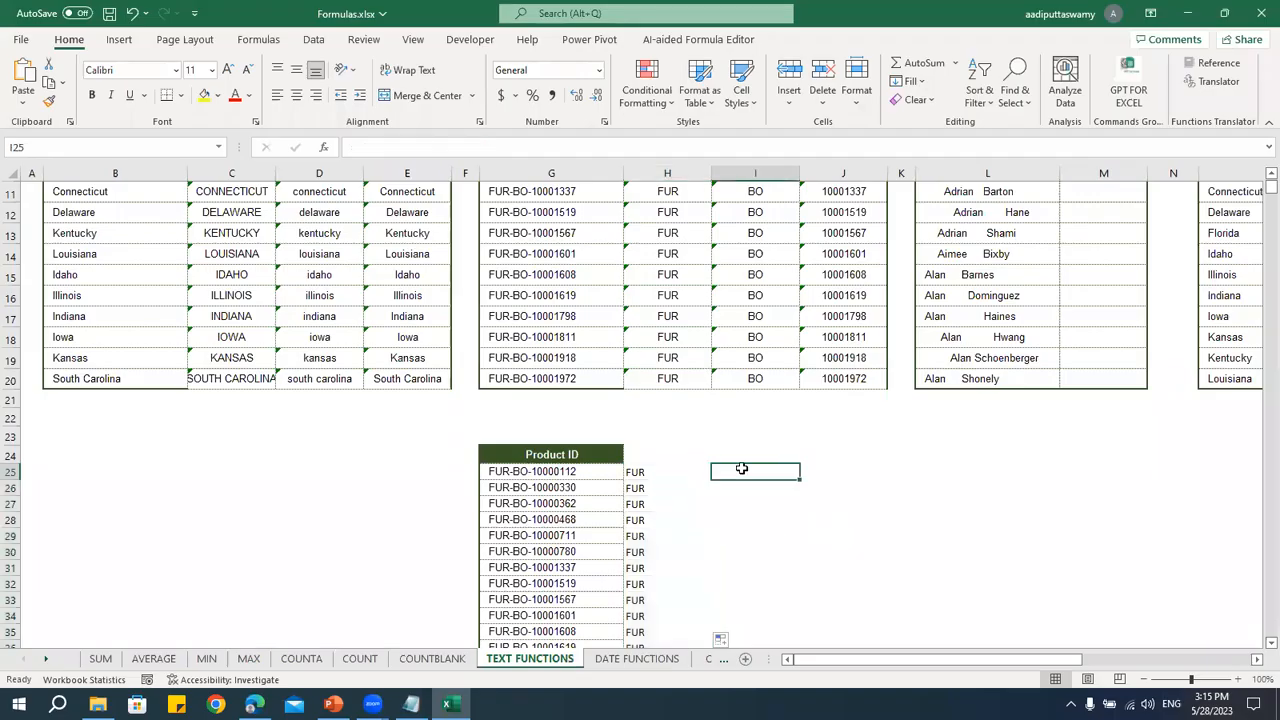
{"action": "key", "text": "ctrl+v"}
{"action": "left_click", "coordinate": [790, 531]}
- Replace every A1 reference in the I25 MID formula with G25 using Find and Replace, and check the formula
{"action": "left_click", "coordinate": [765, 480]}
{"action": "key", "text": "ctrl+f"}
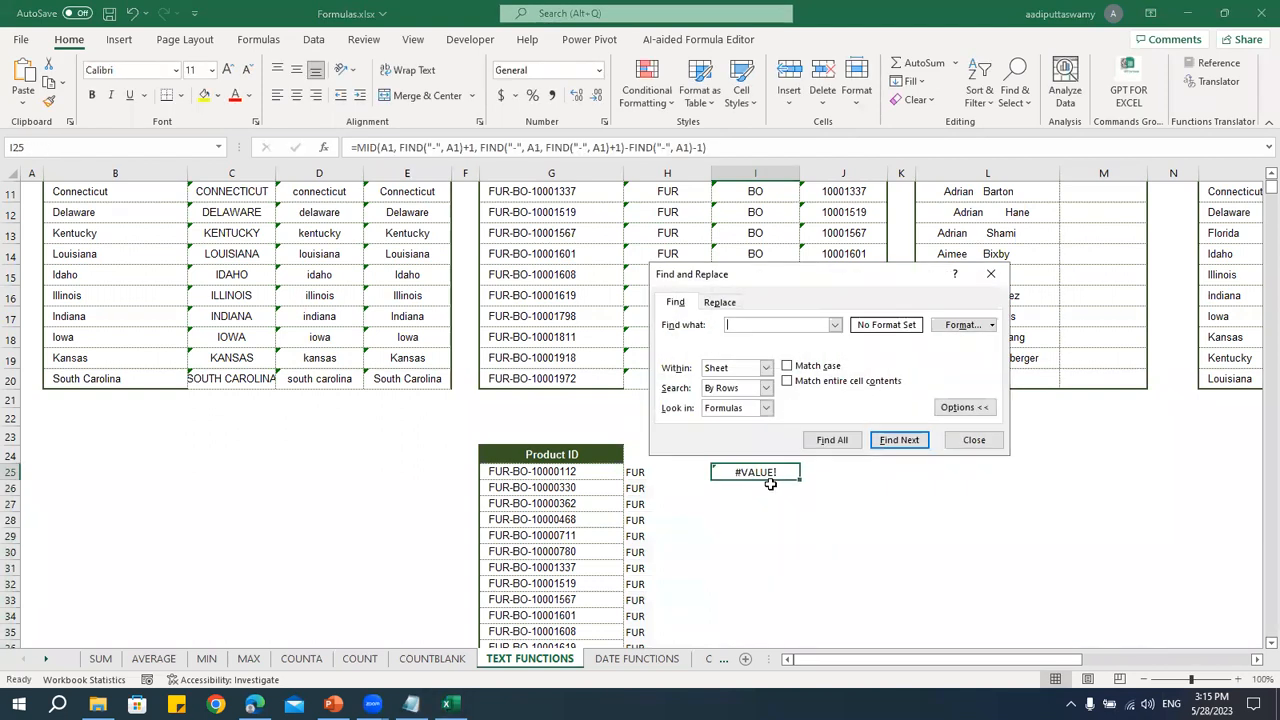
{"action": "left_click", "coordinate": [720, 302]}
{"action": "left_click", "coordinate": [745, 344]}
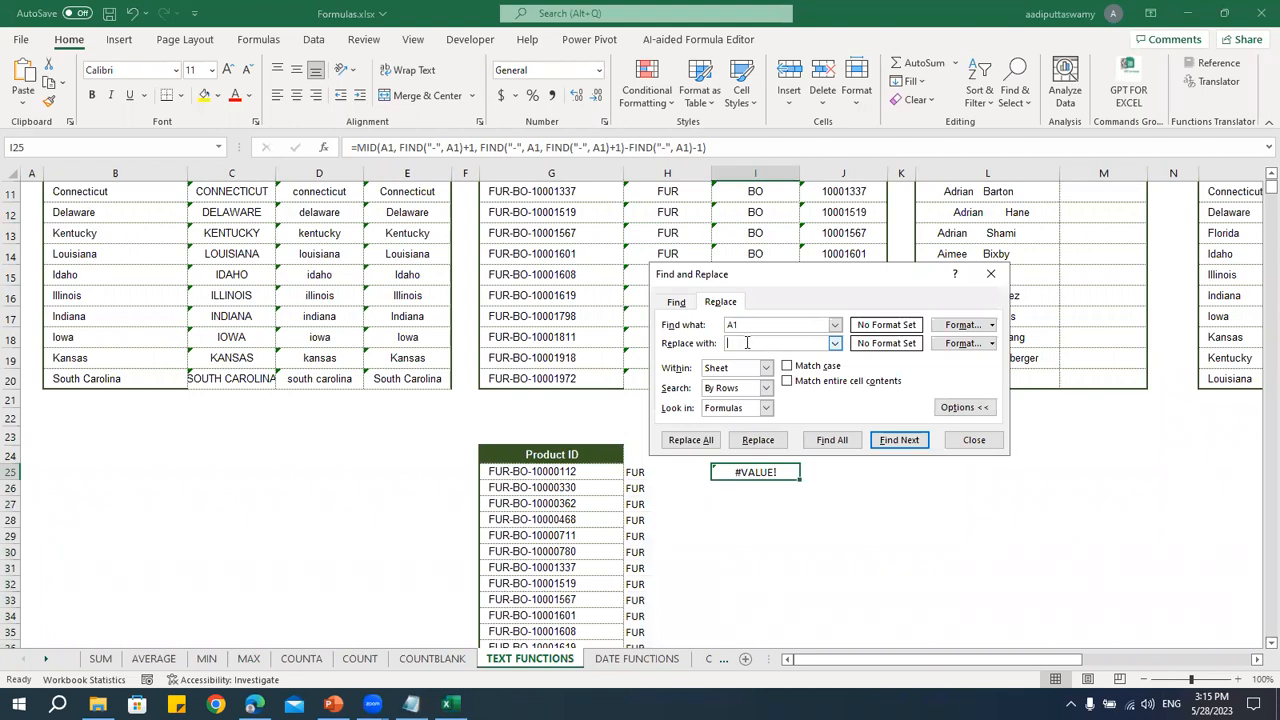
{"action": "type", "text": "G25"}
{"action": "left_click", "coordinate": [690, 440]}
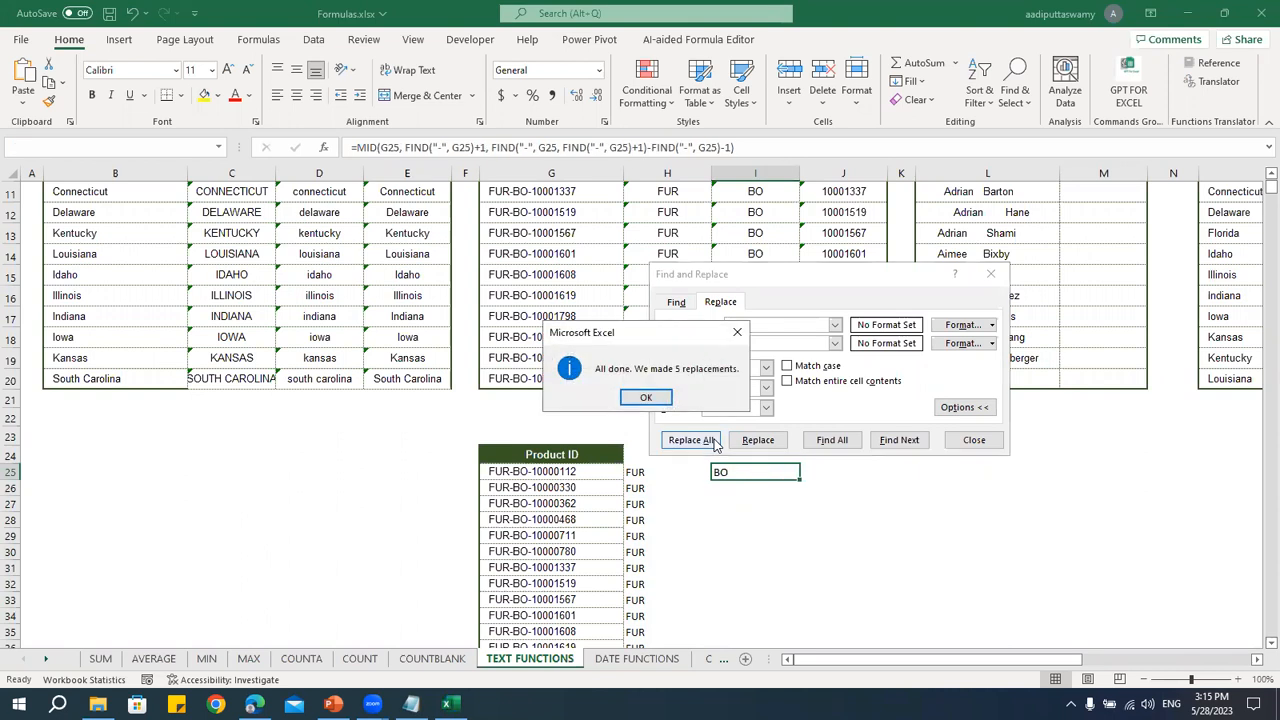
{"action": "left_click", "coordinate": [636, 478]}
{"action": "left_click", "coordinate": [948, 447]}
{"action": "left_click", "coordinate": [871, 471]}
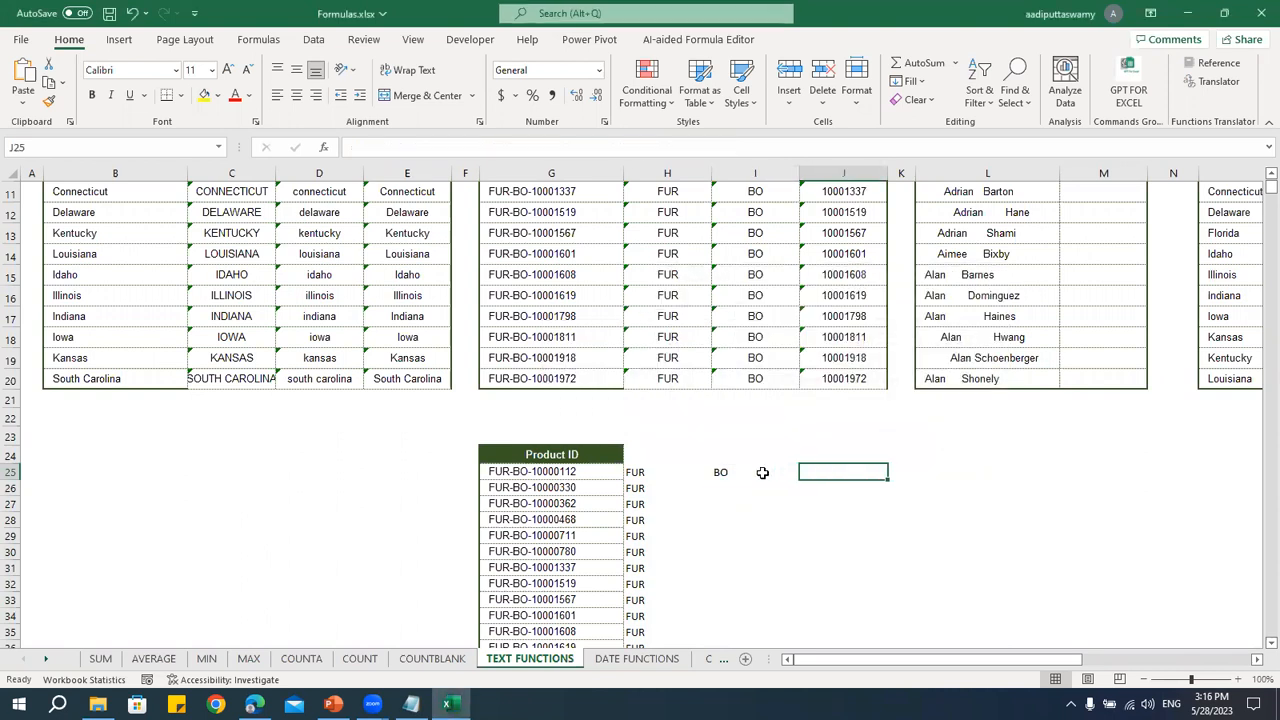
{"action": "double_click", "coordinate": [766, 474]}
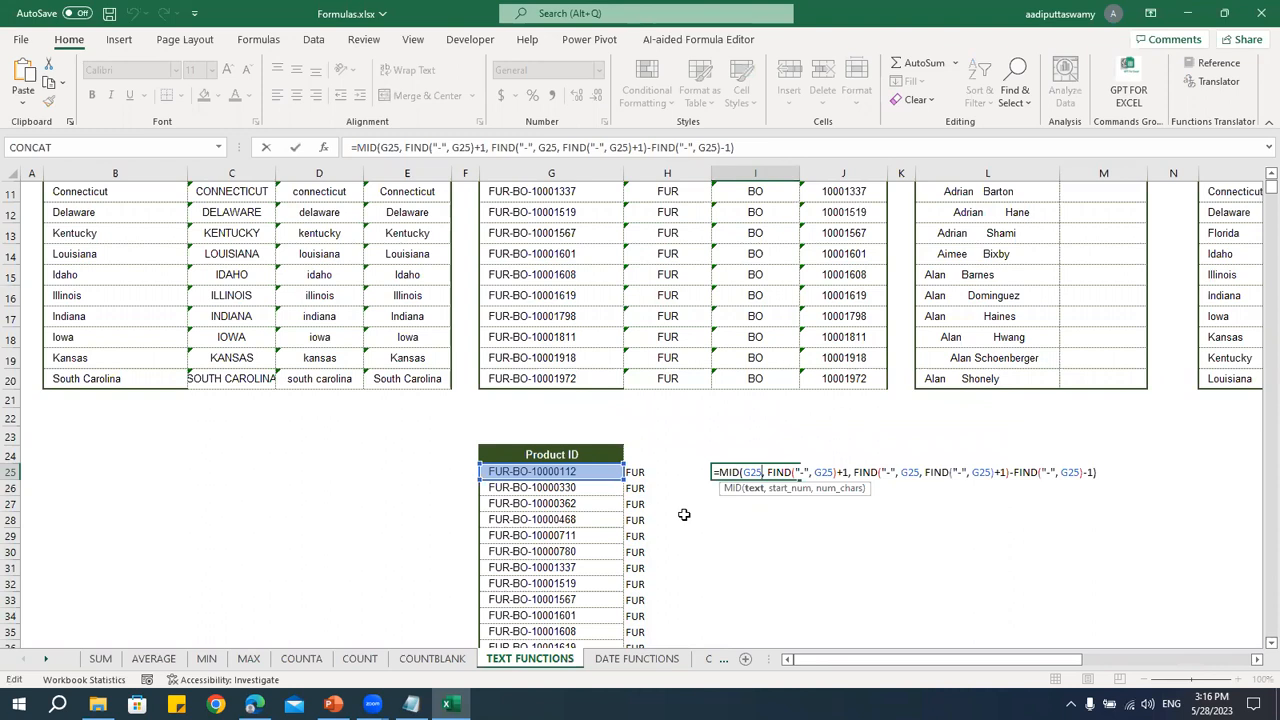
{"action": "key", "text": "Escape"}
- Copy ChatGPT's third-part formula =RIGHT(A1, LEN(A1)-FIND("-", A1, FIND("-", A1)+1)) into cell J25 in Excel
{"action": "key", "text": "alt+Tab"}
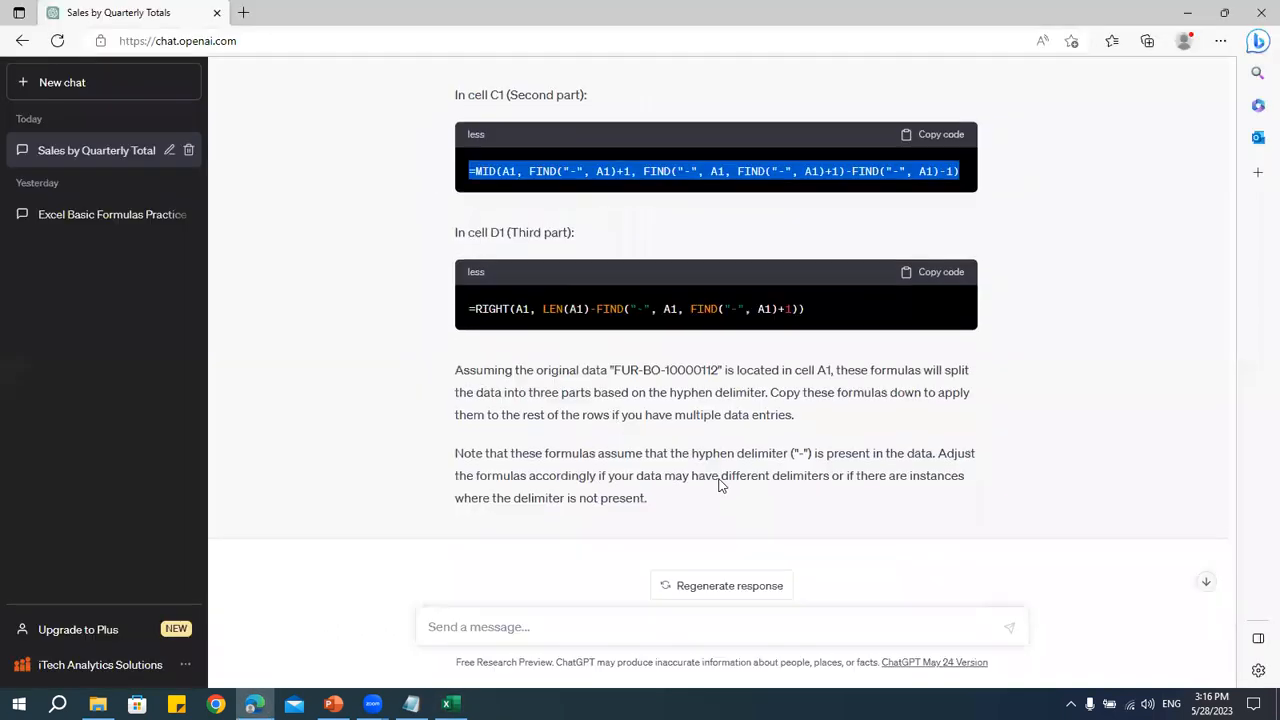
{"action": "left_click_drag", "start_coordinate": [469, 303], "coordinate": [820, 315]}
{"action": "key", "text": "ctrl+c"}
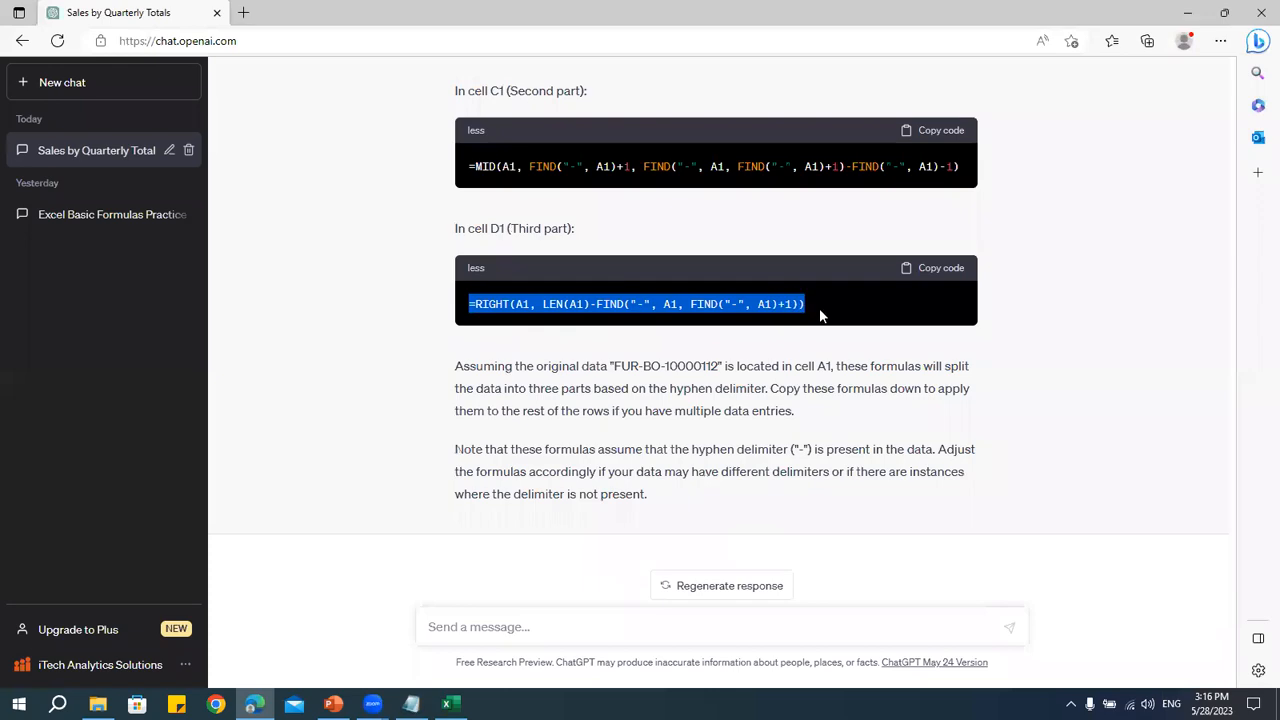
{"action": "key", "text": "alt+Tab"}
{"action": "double_click", "coordinate": [815, 471]}
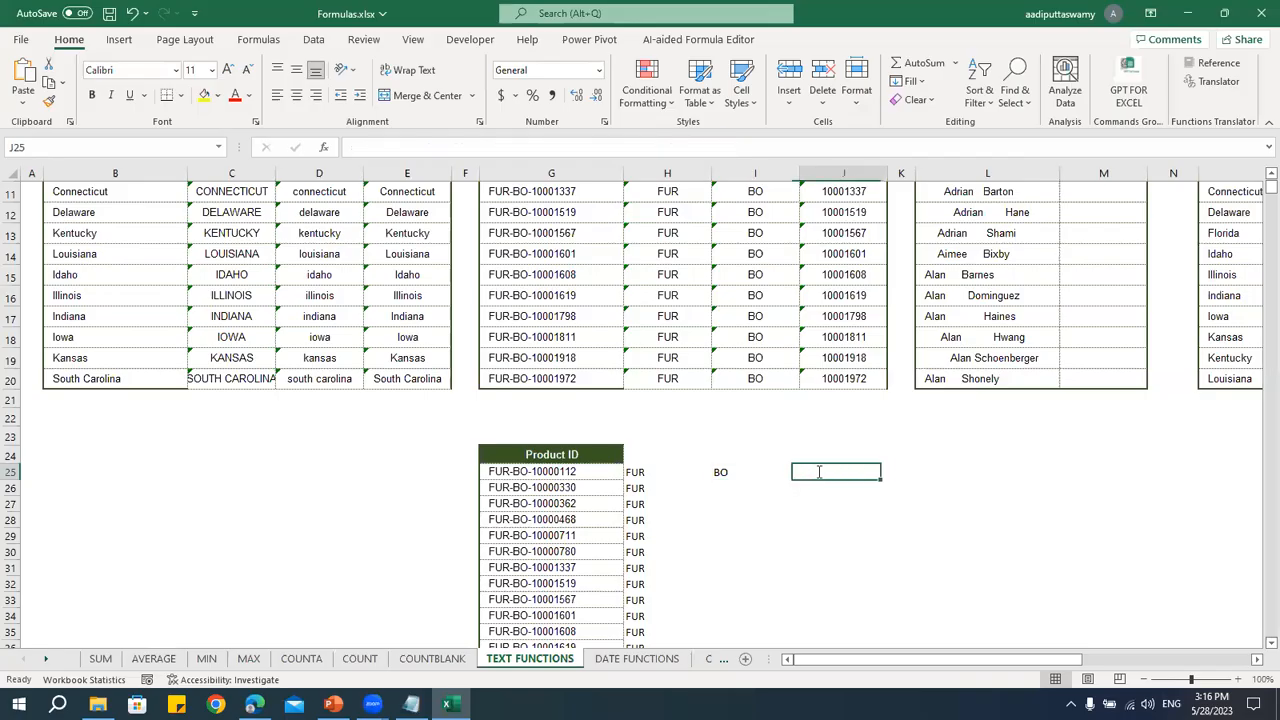
{"action": "key", "text": "ctrl+v"}
{"action": "key", "text": "ctrl+Return"}
- Replace all A1 references in the J25 formula with G25 and fill H25:J25 down through row 40
{"action": "key", "text": "ctrl+f"}
{"action": "left_click", "coordinate": [720, 320]}
{"action": "left_click", "coordinate": [704, 462]}
{"action": "left_click", "coordinate": [712, 403]}
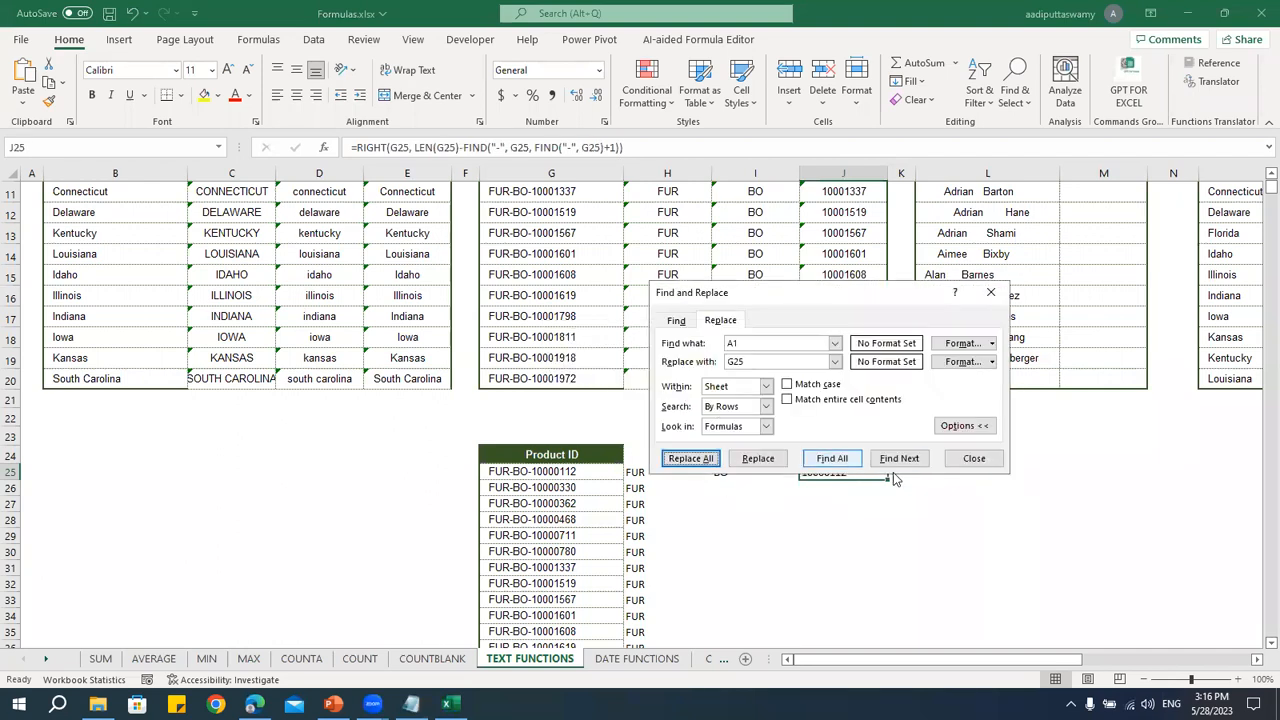
{"action": "left_click", "coordinate": [969, 459]}
{"action": "left_click_drag", "start_coordinate": [654, 471], "coordinate": [809, 477]}
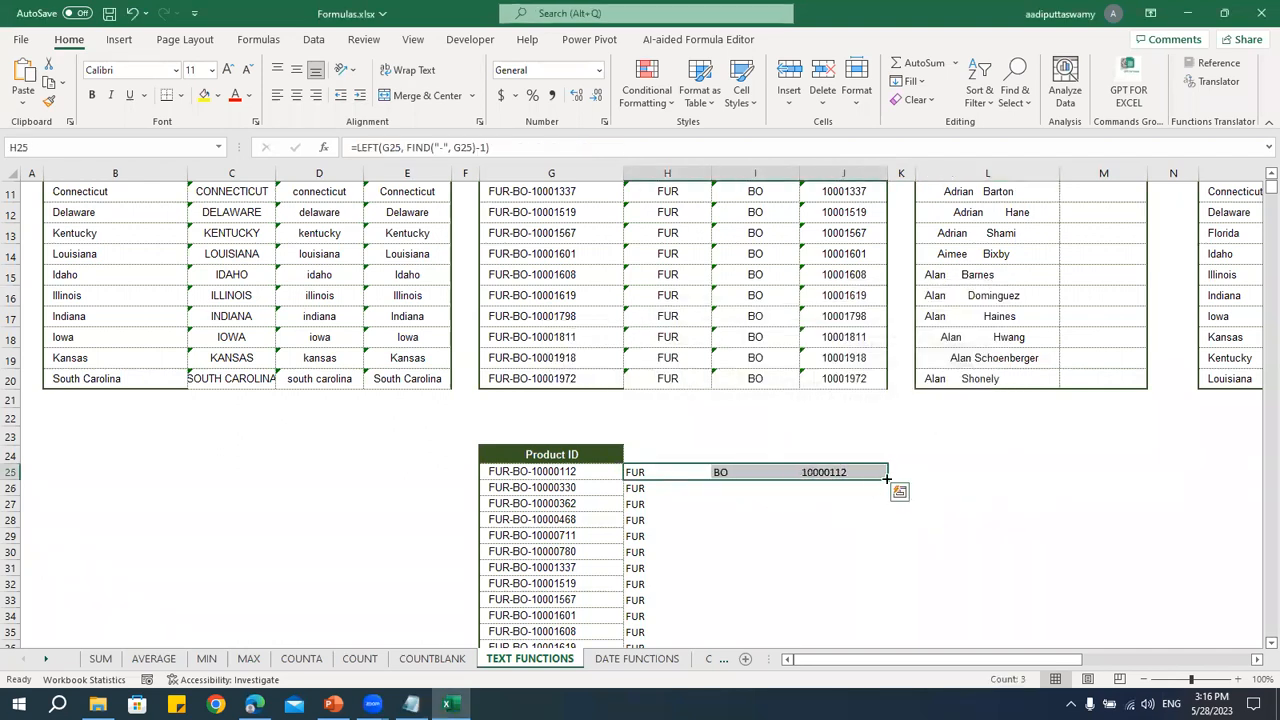
{"action": "left_click_drag", "start_coordinate": [888, 479], "coordinate": [878, 578]}
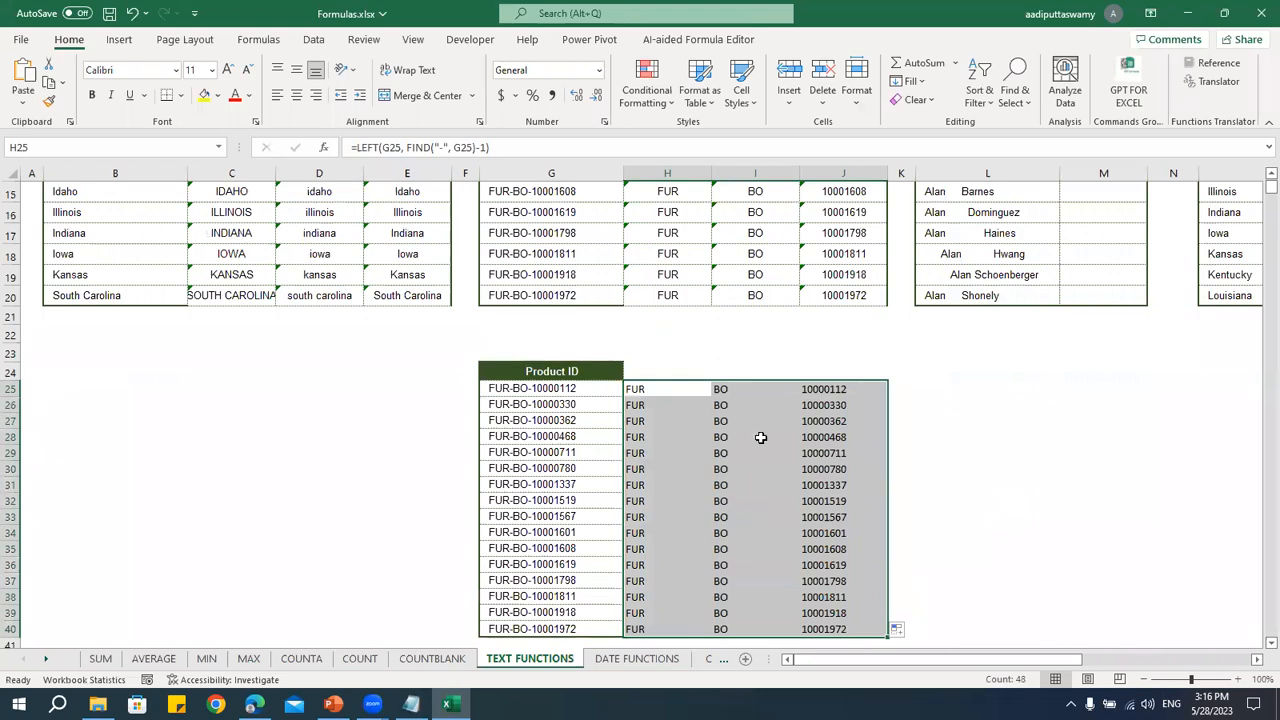
- Examine the LEFT, MID and RIGHT formulas in H25, I25 and J25 and ChatGPT's hyphen-split answer they came from
{"action": "double_click", "coordinate": [670, 388]}
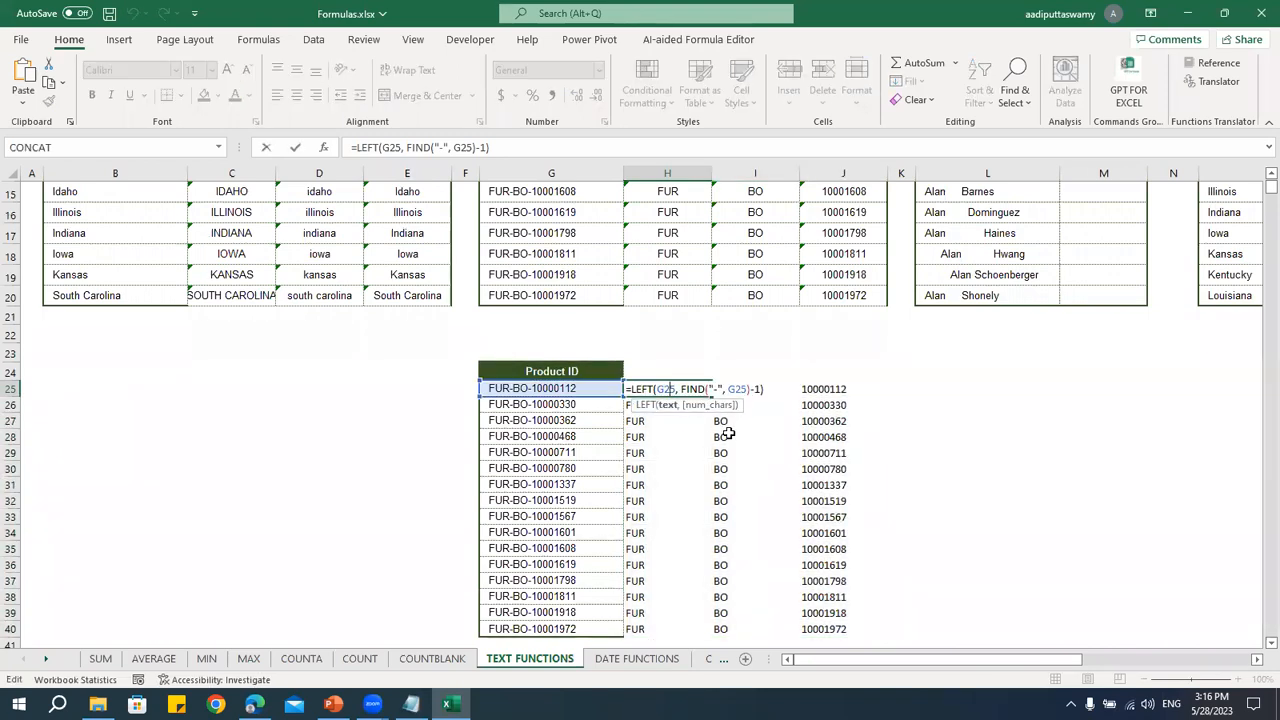
{"action": "key", "text": "Escape"}
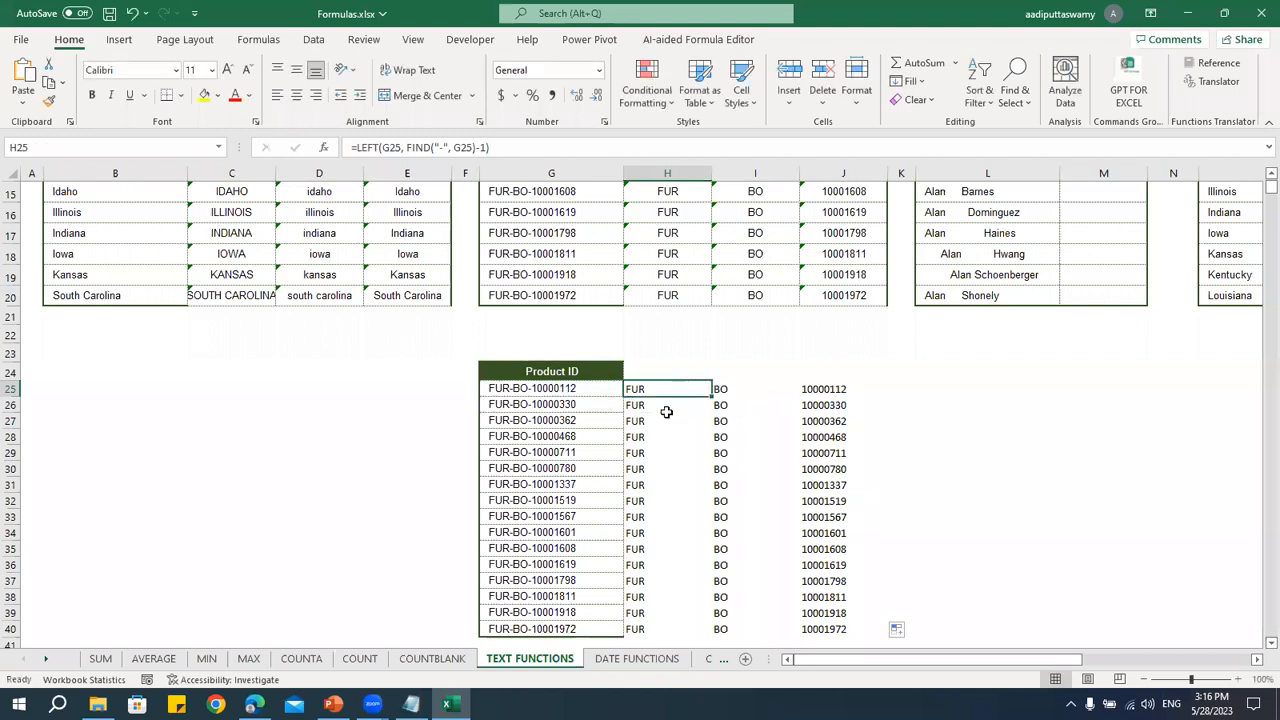
{"action": "double_click", "coordinate": [732, 391]}
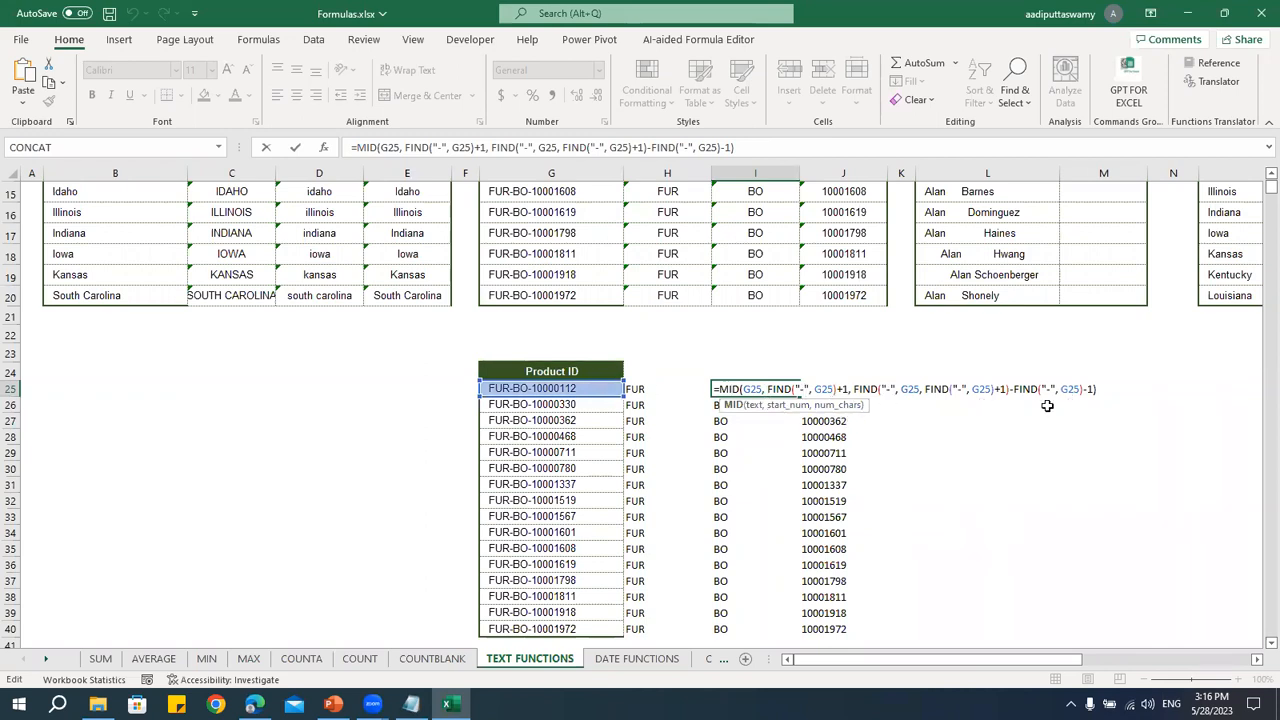
{"action": "key", "text": "Escape"}
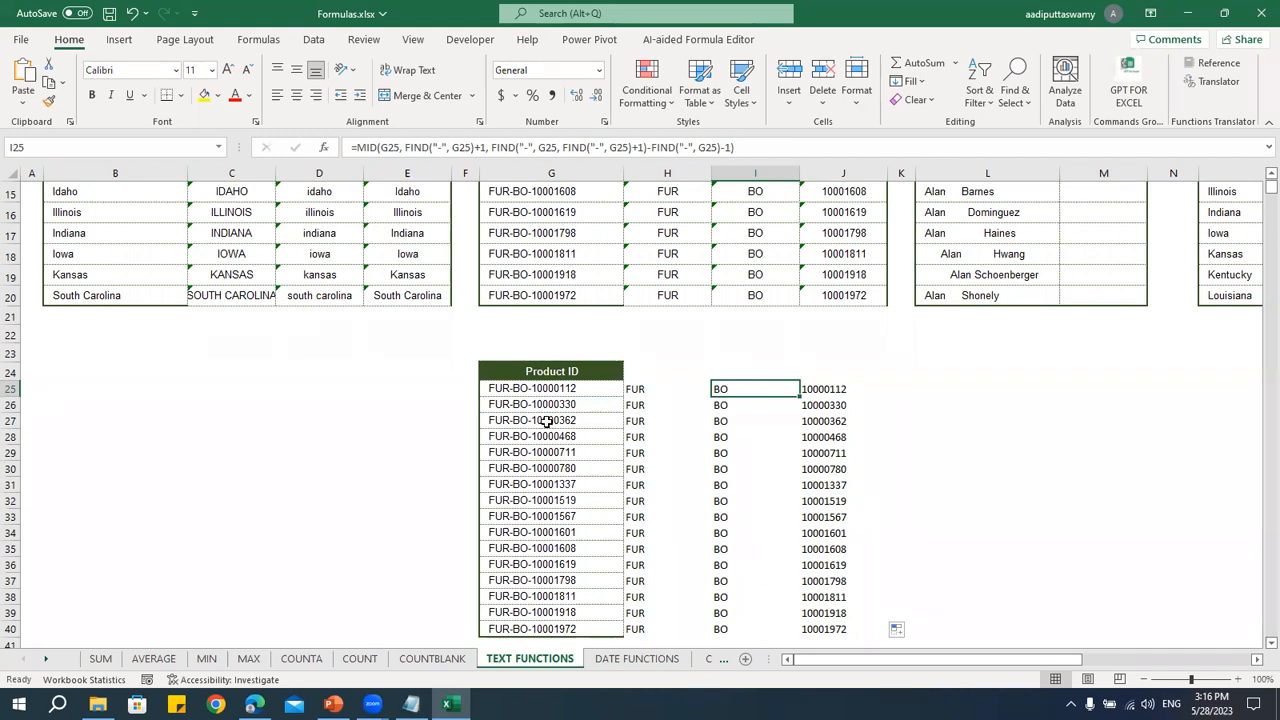
{"action": "double_click", "coordinate": [751, 389]}
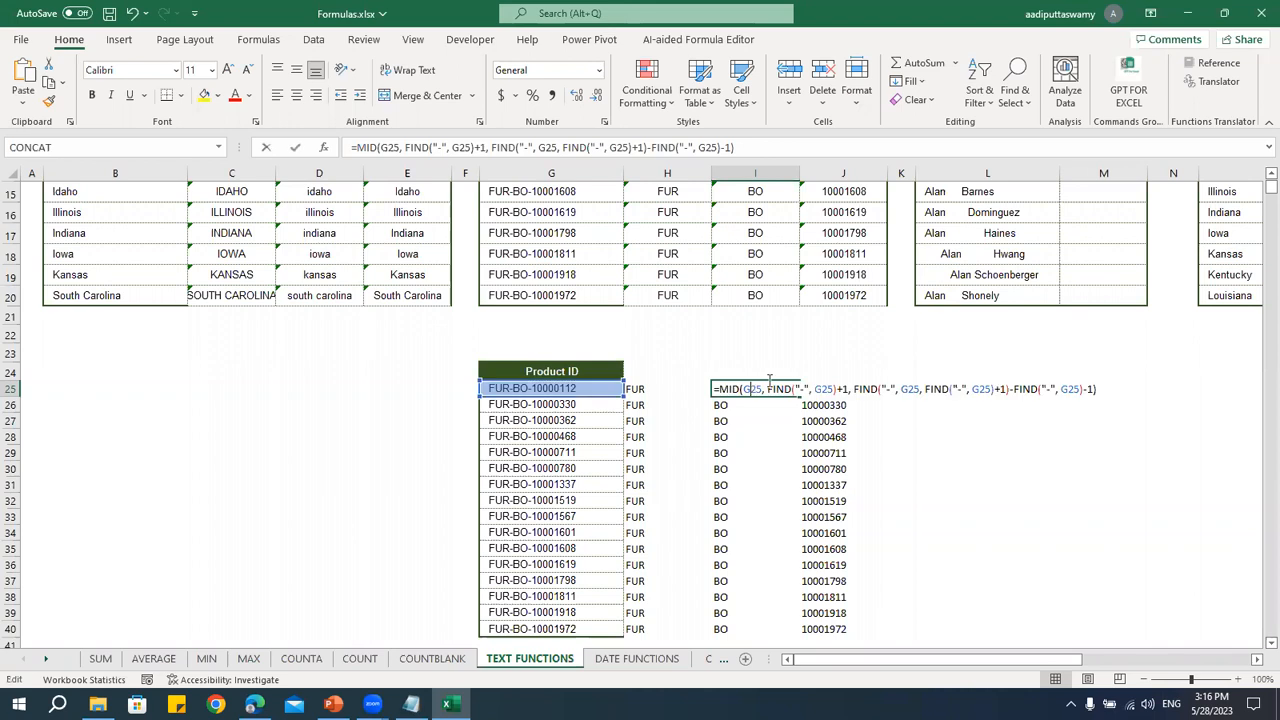
{"action": "key", "text": "Escape"}
{"action": "left_click", "coordinate": [830, 390]}
{"action": "double_click", "coordinate": [830, 392]}
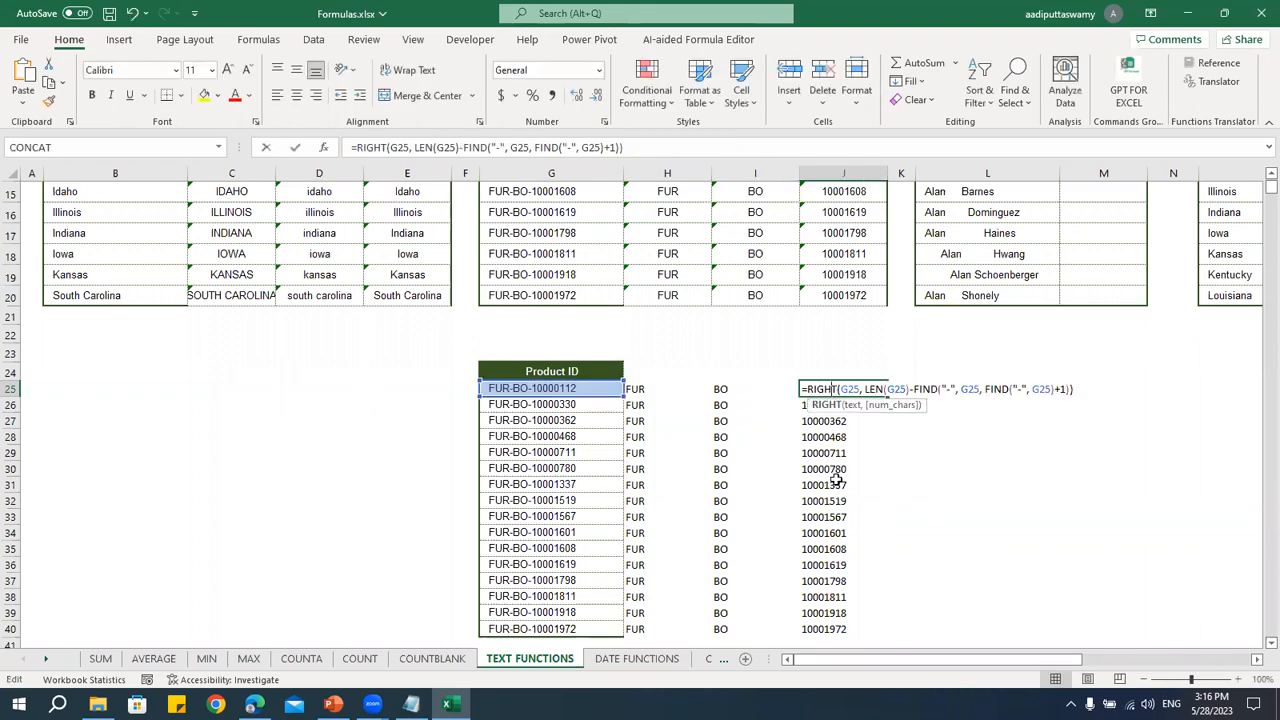
{"action": "key", "text": "Escape"}
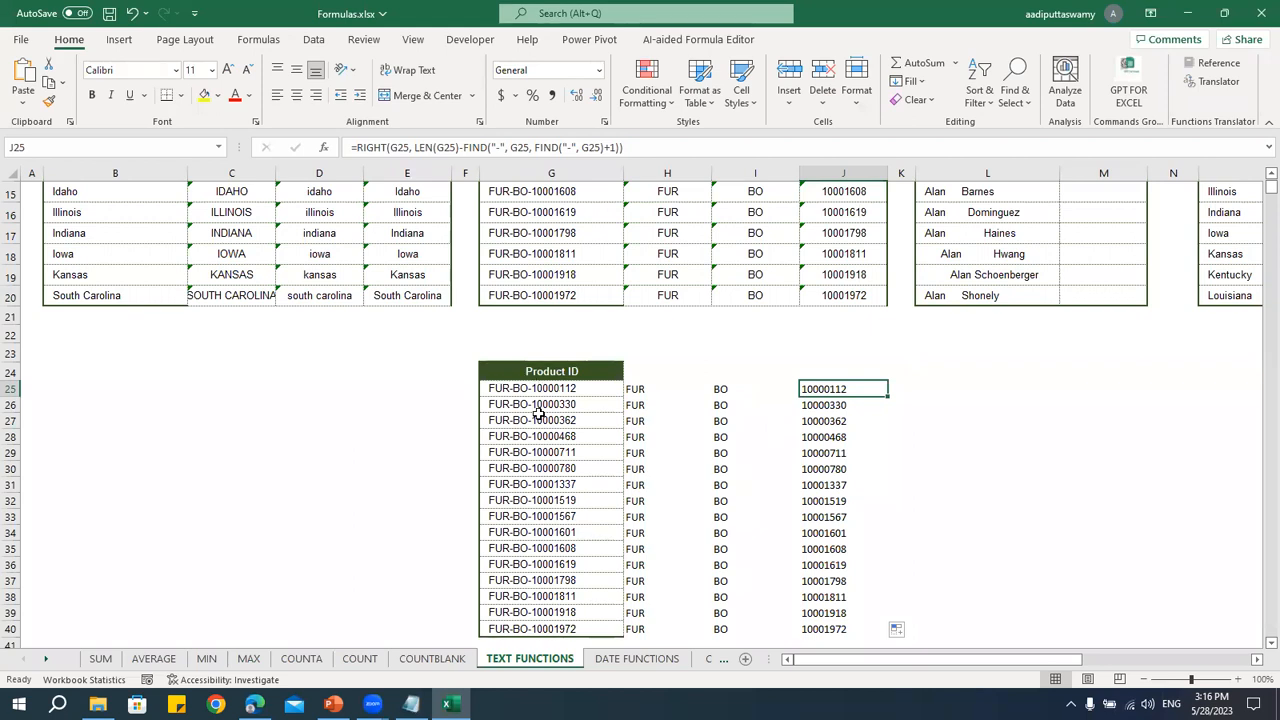
{"action": "key", "text": "alt+Tab"}
{"action": "scroll", "coordinate": [700, 443], "scroll_direction": "up", "scroll_amount": 5}
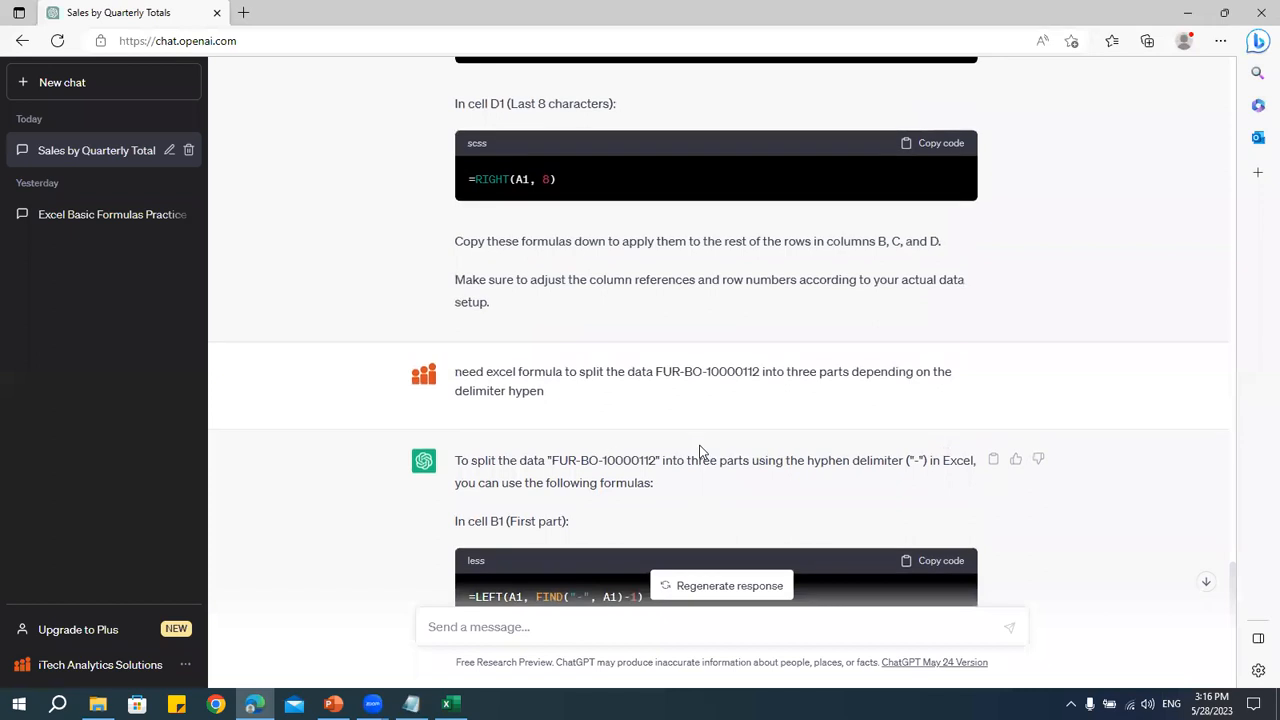
{"action": "scroll", "coordinate": [700, 450], "scroll_direction": "down", "scroll_amount": 4}
{"action": "scroll", "coordinate": [700, 451], "scroll_direction": "down", "scroll_amount": 1}
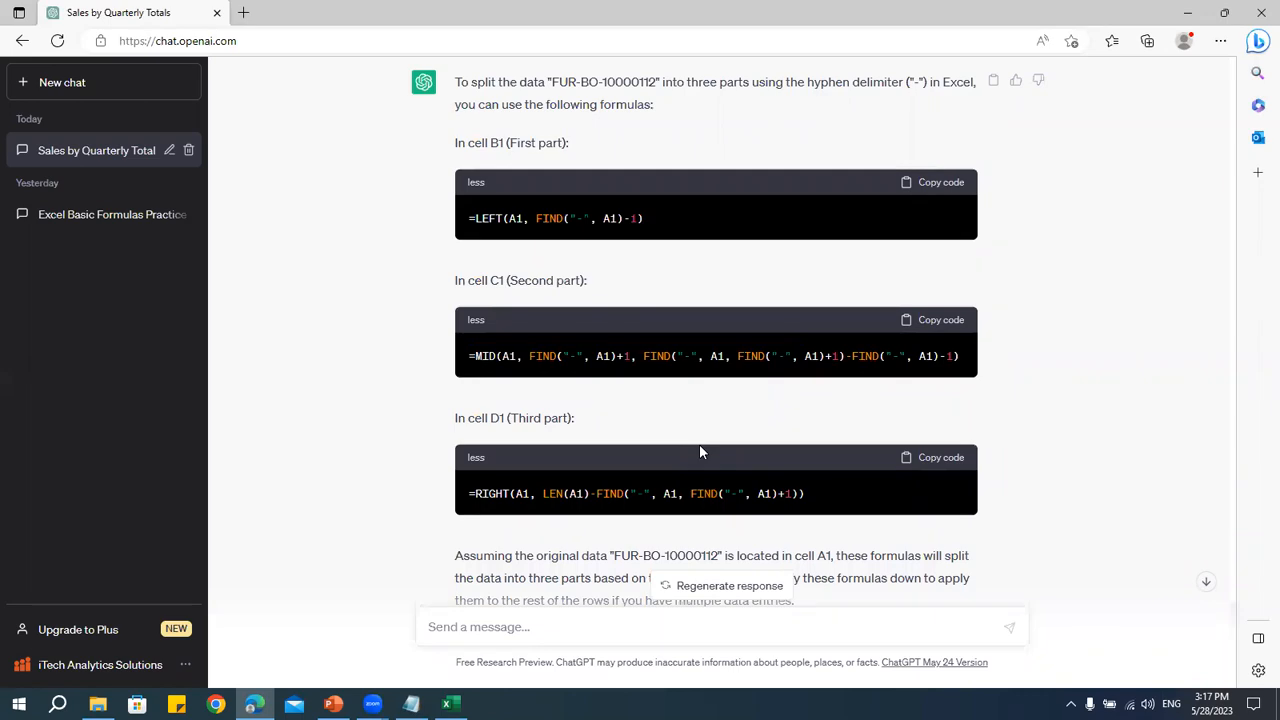
{"action": "key", "text": "alt+Tab"}
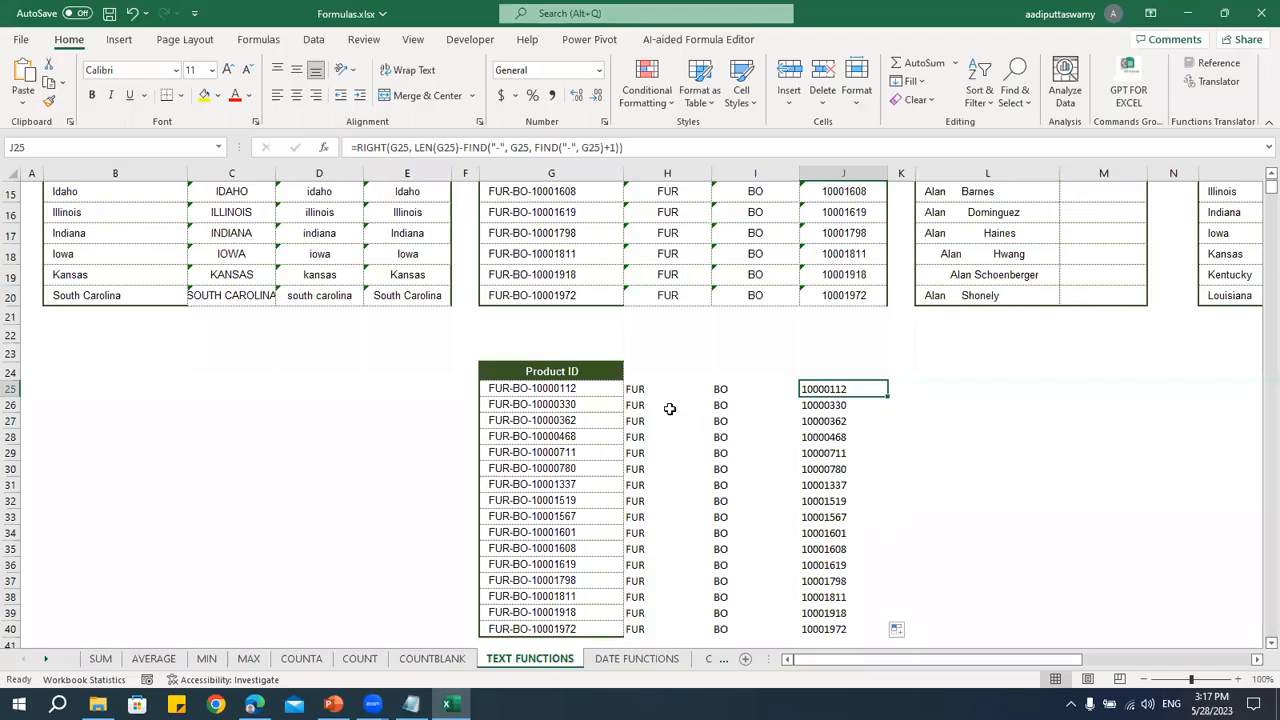
- Select the customer names in L5:L20 of the Remove Spaces table
{"action": "left_click", "coordinate": [667, 373]}
{"action": "scroll", "coordinate": [705, 445], "scroll_direction": "up", "scroll_amount": 4}
{"action": "left_click_drag", "start_coordinate": [1257, 667], "coordinate": [1257, 667]}
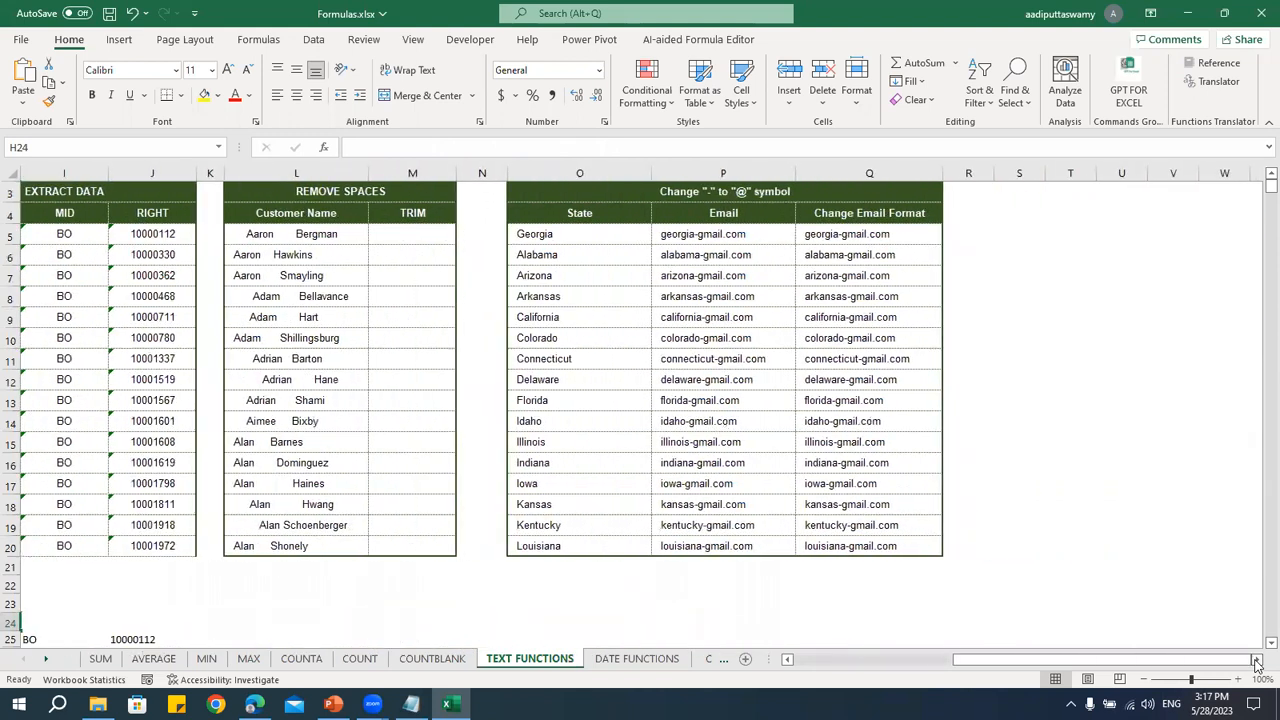
{"action": "left_click", "coordinate": [827, 444]}
{"action": "left_click_drag", "start_coordinate": [318, 237], "coordinate": [310, 545]}
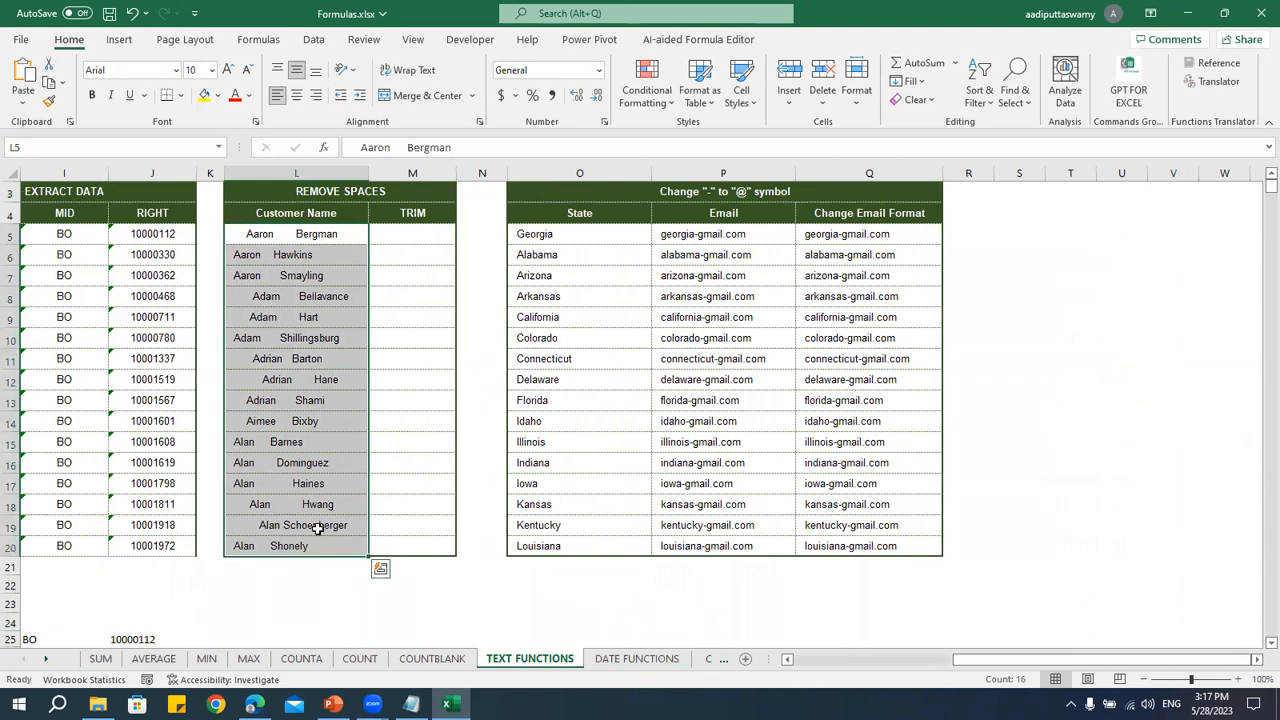
- Write in ChatGPT "Need to clean the data and remove unwanted spaces from the cell L5 to L20", checking the range in Excel
{"action": "key", "text": "alt+Tab"}
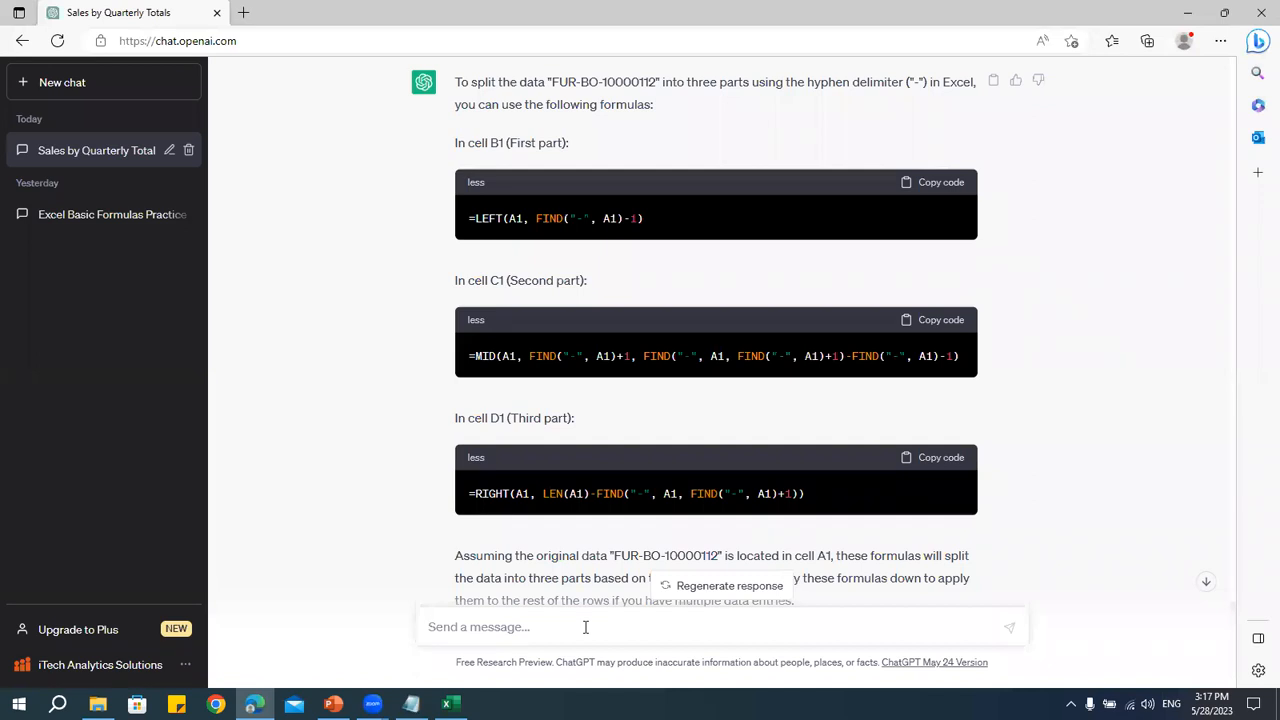
{"action": "type", "text": "Need to clean the data"}
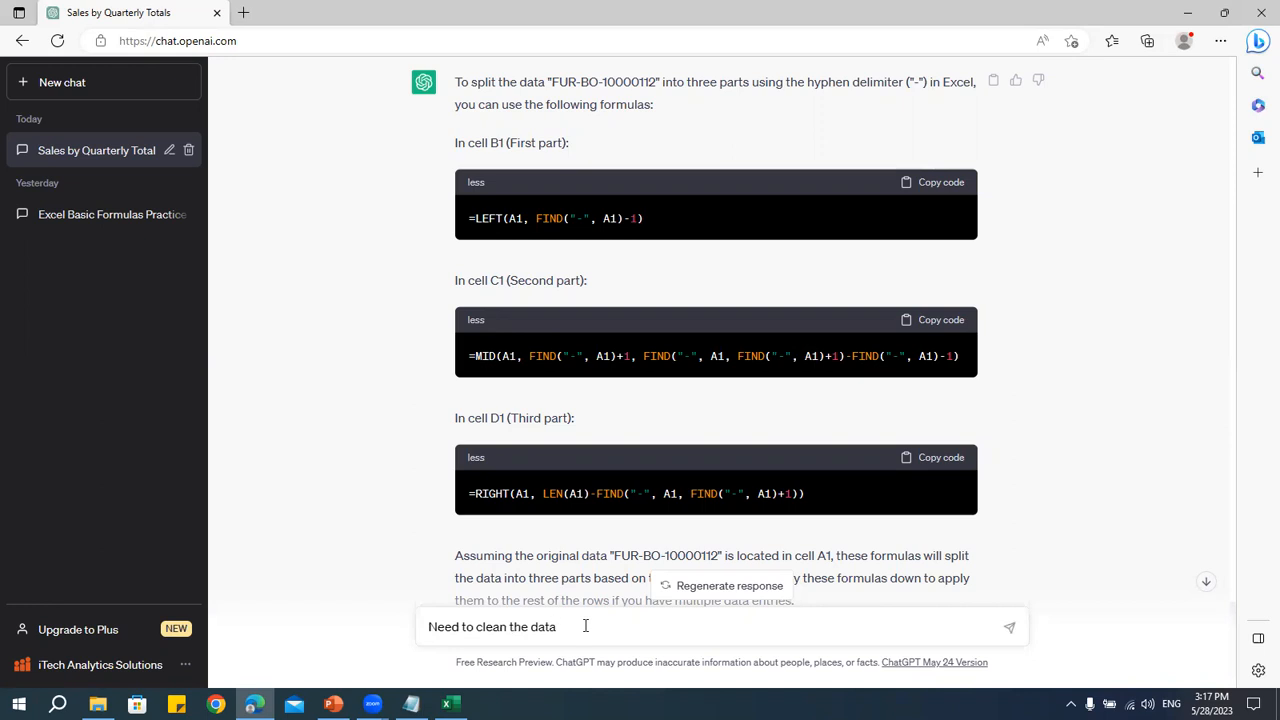
{"action": "type", "text": " and remove unwanted spaces f"}
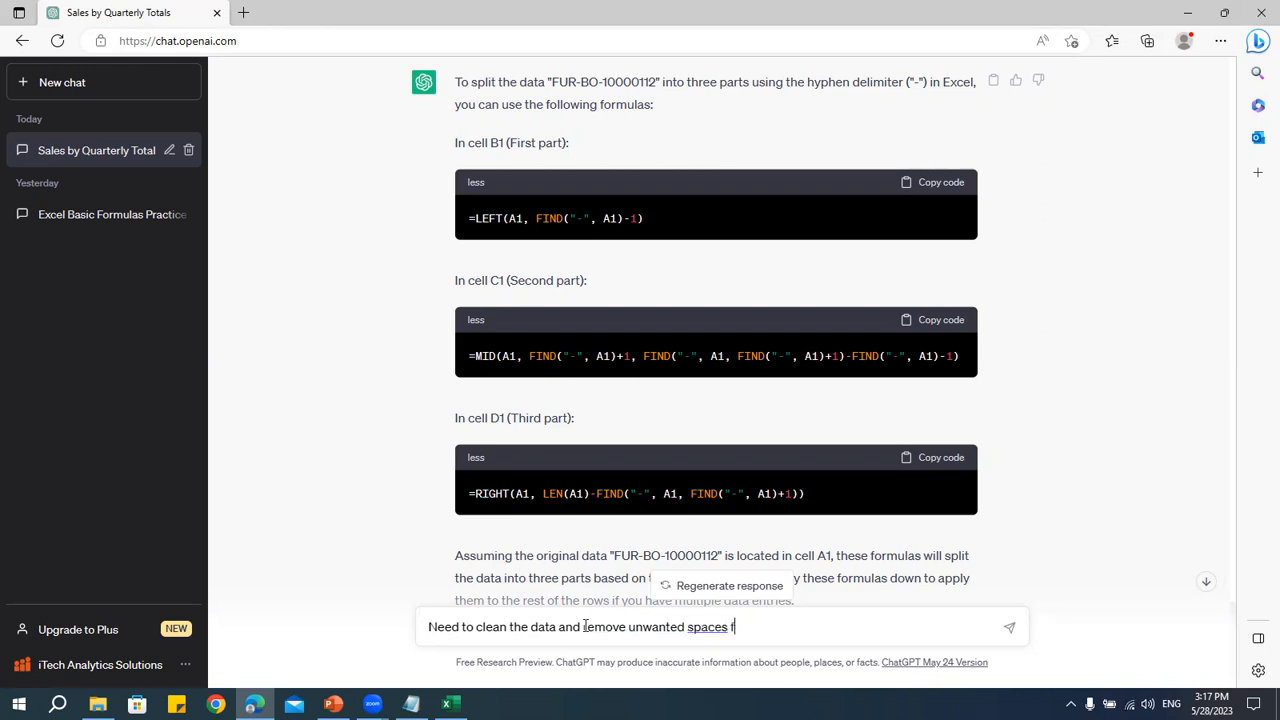
{"action": "type", "text": "rom the cell"}
{"action": "key", "text": "alt+Tab"}
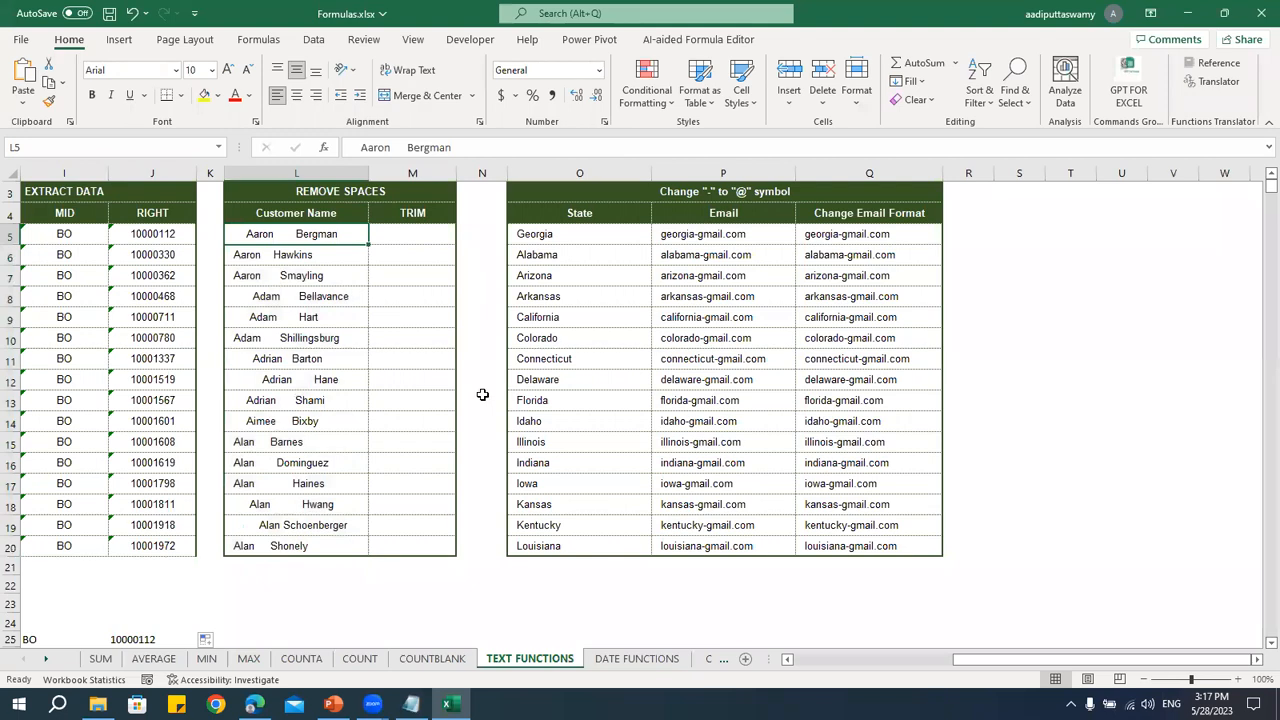
{"action": "left_click", "coordinate": [318, 538]}
{"action": "key", "text": "alt+Tab"}
{"action": "type", "text": "L"}
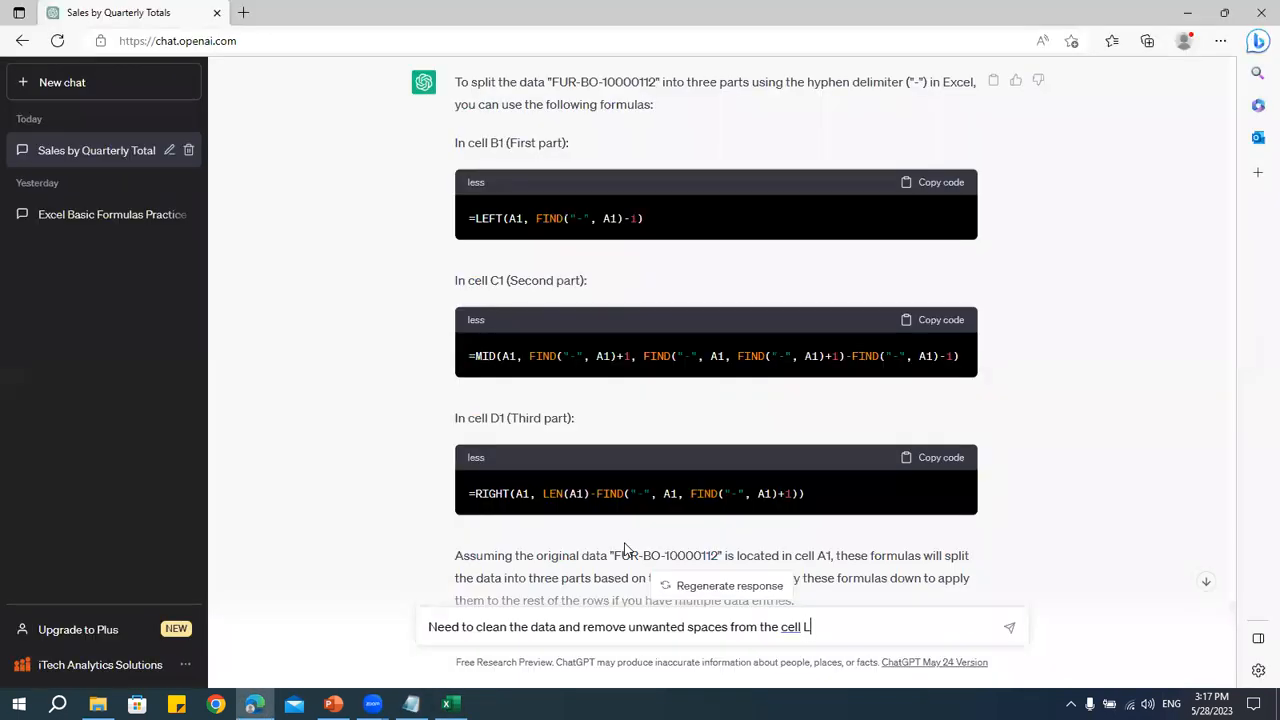
{"action": "type", "text": "5 t"}
{"action": "type", "text": "o L20"}
- Complete the prompt with "excel formula" and send it to ChatGPT
{"action": "type", "text": "in excel"}
{"action": "key", "text": "BackSpace"}
{"action": "key", "text": "BackSpace"}
{"action": "key", "text": "BackSpace"}
{"action": "key", "text": "BackSpace"}
{"action": "key", "text": "BackSpace"}
{"action": "key", "text": "BackSpace"}
{"action": "key", "text": "BackSpace"}
{"action": "key", "text": "BackSpace"}
{"action": "type", "text": "excel furlu"}
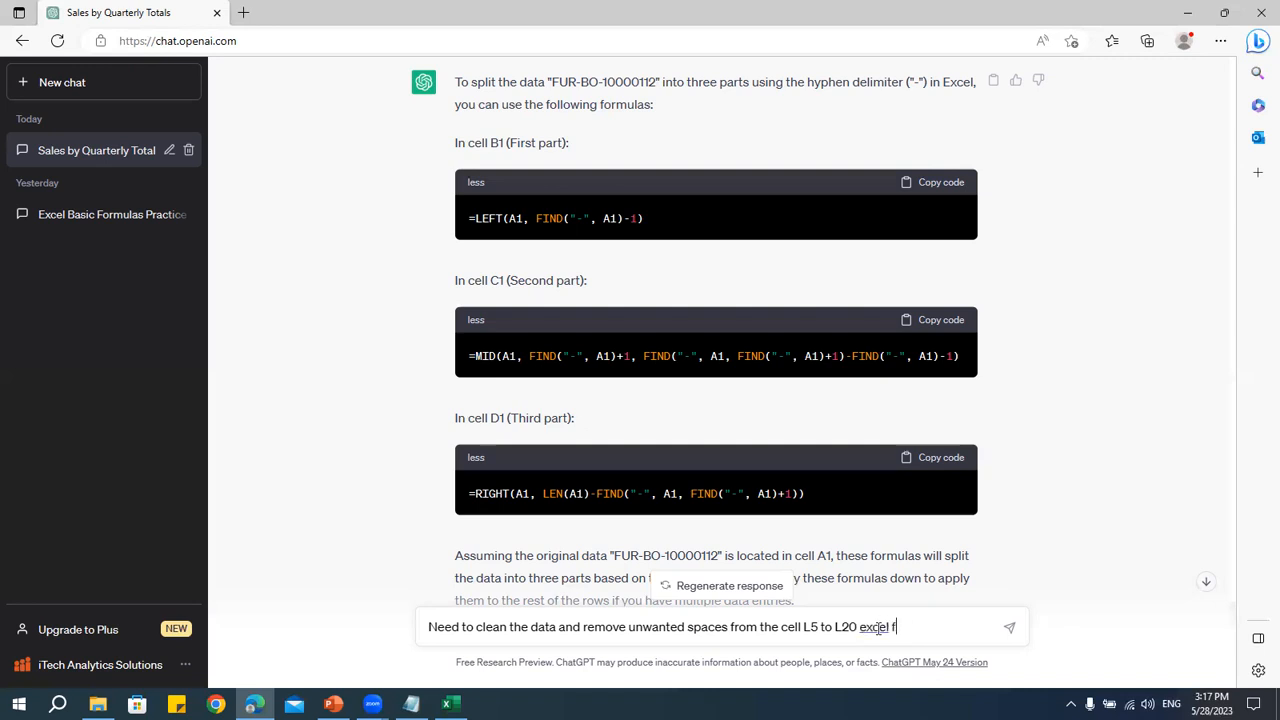
{"action": "key", "text": "BackSpace"}
{"action": "key", "text": "BackSpace"}
{"action": "key", "text": "BackSpace"}
{"action": "key", "text": "BackSpace"}
{"action": "type", "text": "ormula"}
{"action": "key", "text": "Return"}
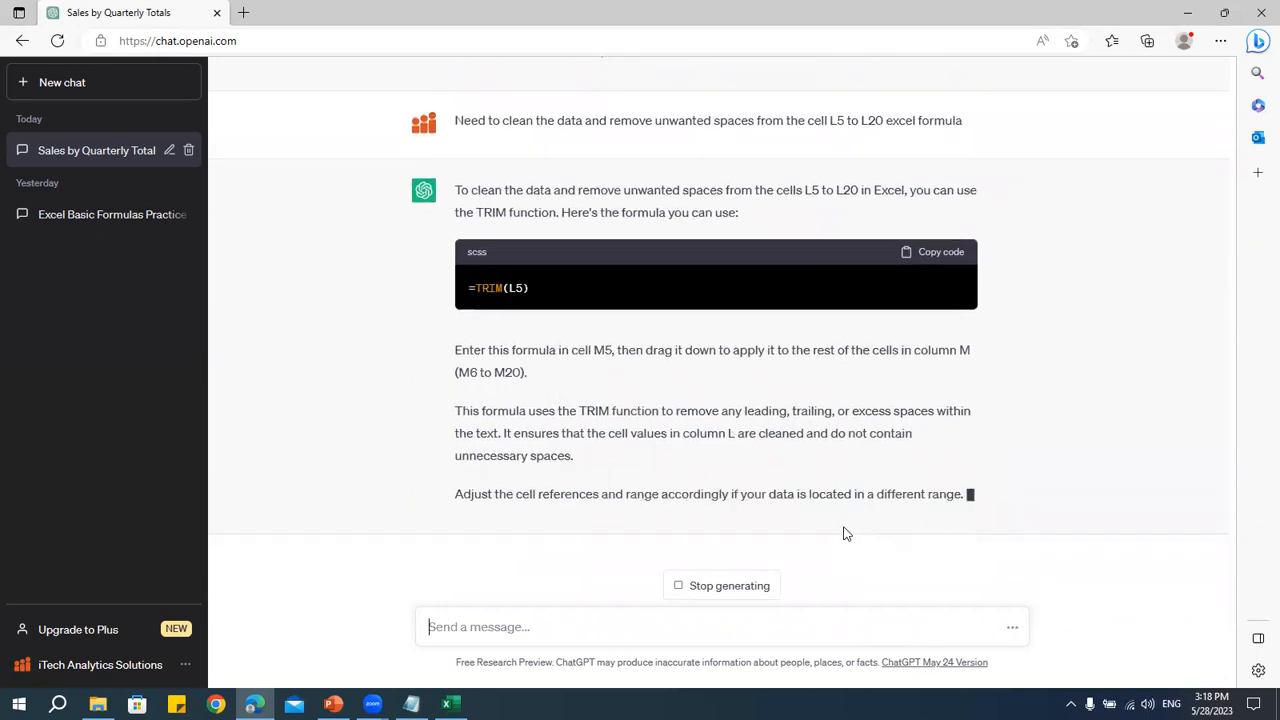
- Copy ChatGPT's =TRIM(L5) formula into cell M5 in Excel and fill it down the TRIM column to M20
{"action": "left_click_drag", "start_coordinate": [469, 287], "coordinate": [559, 290]}
{"action": "key", "text": "ctrl+c"}
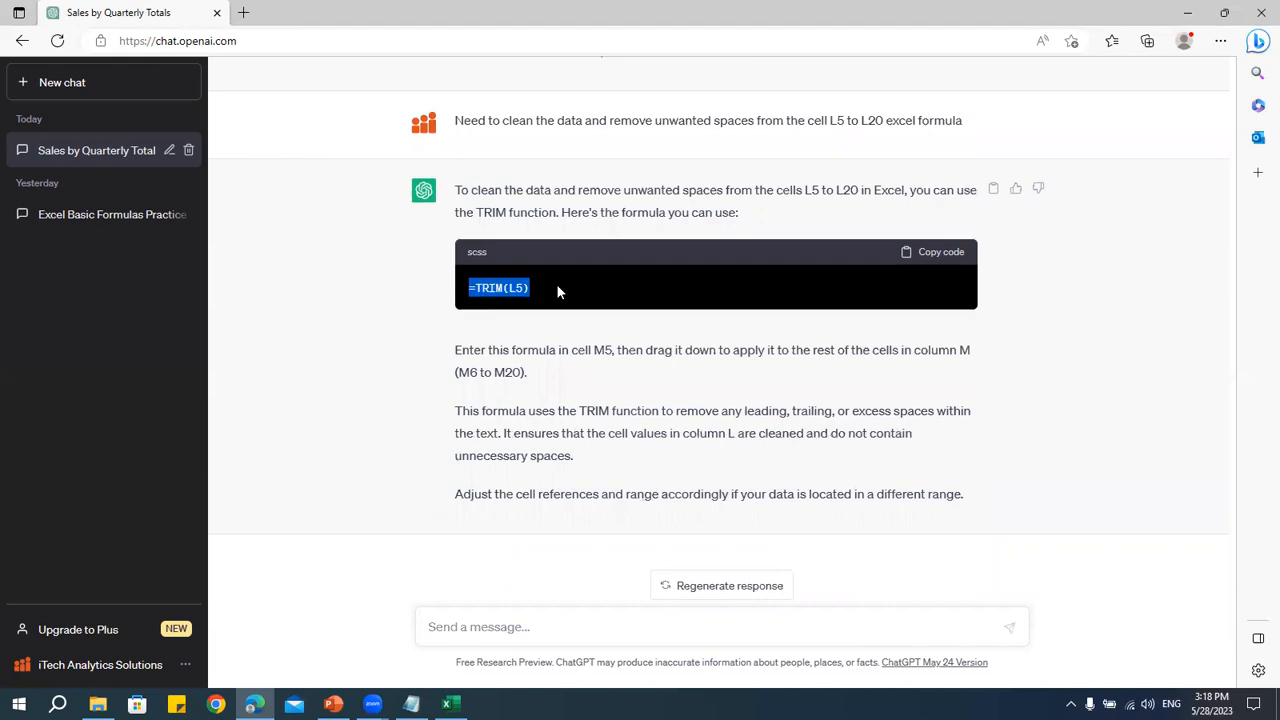
{"action": "key", "text": "alt+Tab"}
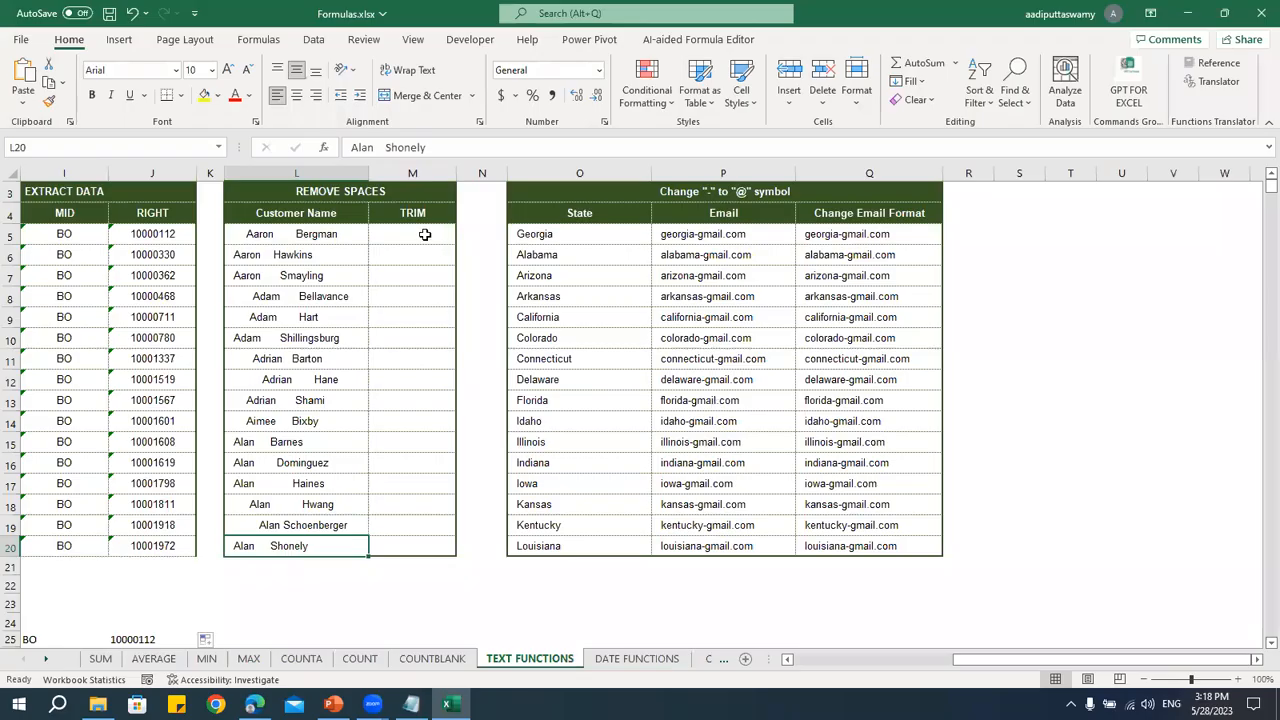
{"action": "double_click", "coordinate": [425, 235]}
{"action": "key", "text": "ctrl+v"}
{"action": "key", "text": "ctrl+Return"}
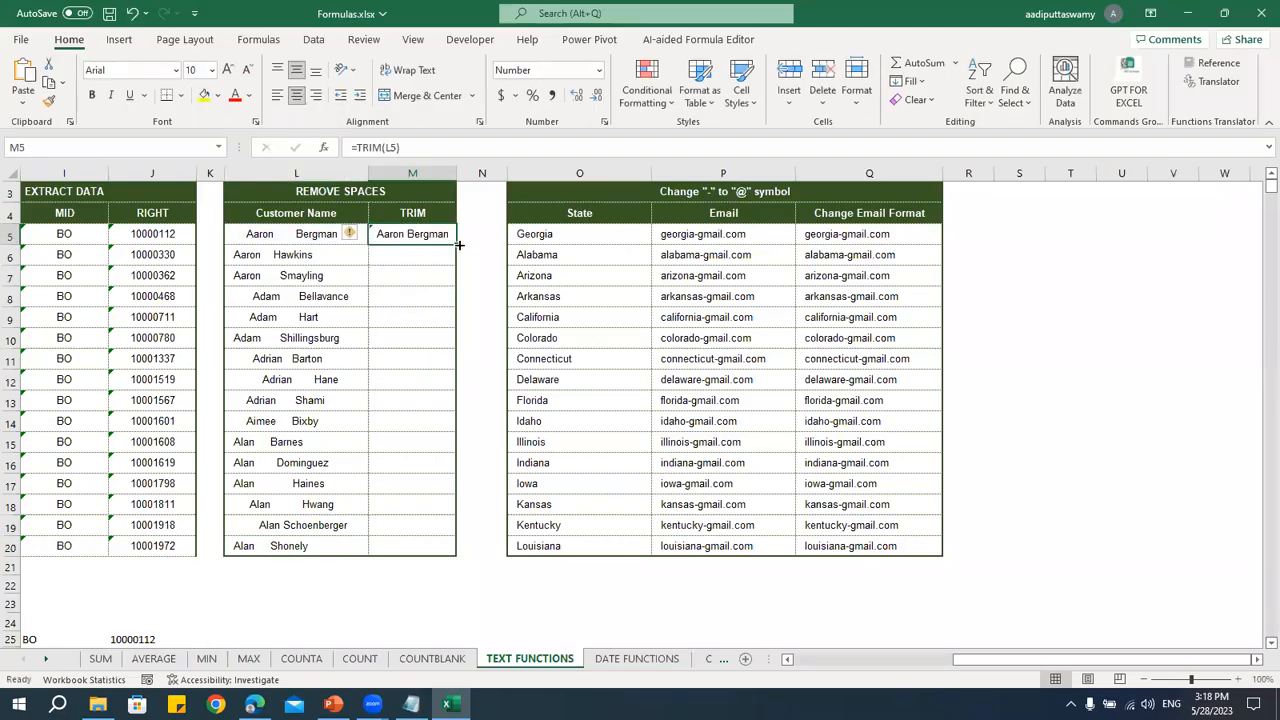
{"action": "double_click", "coordinate": [456, 245]}
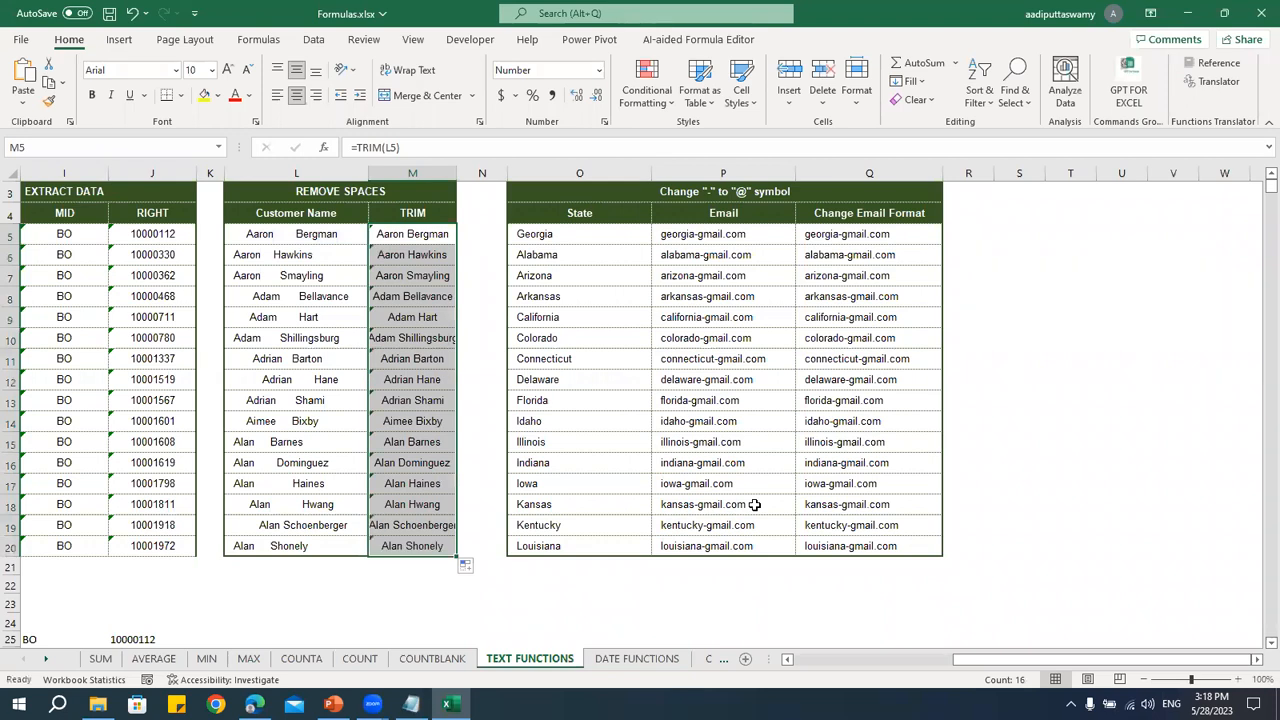
{"action": "scroll", "coordinate": [755, 504], "scroll_direction": "up", "scroll_amount": 1}
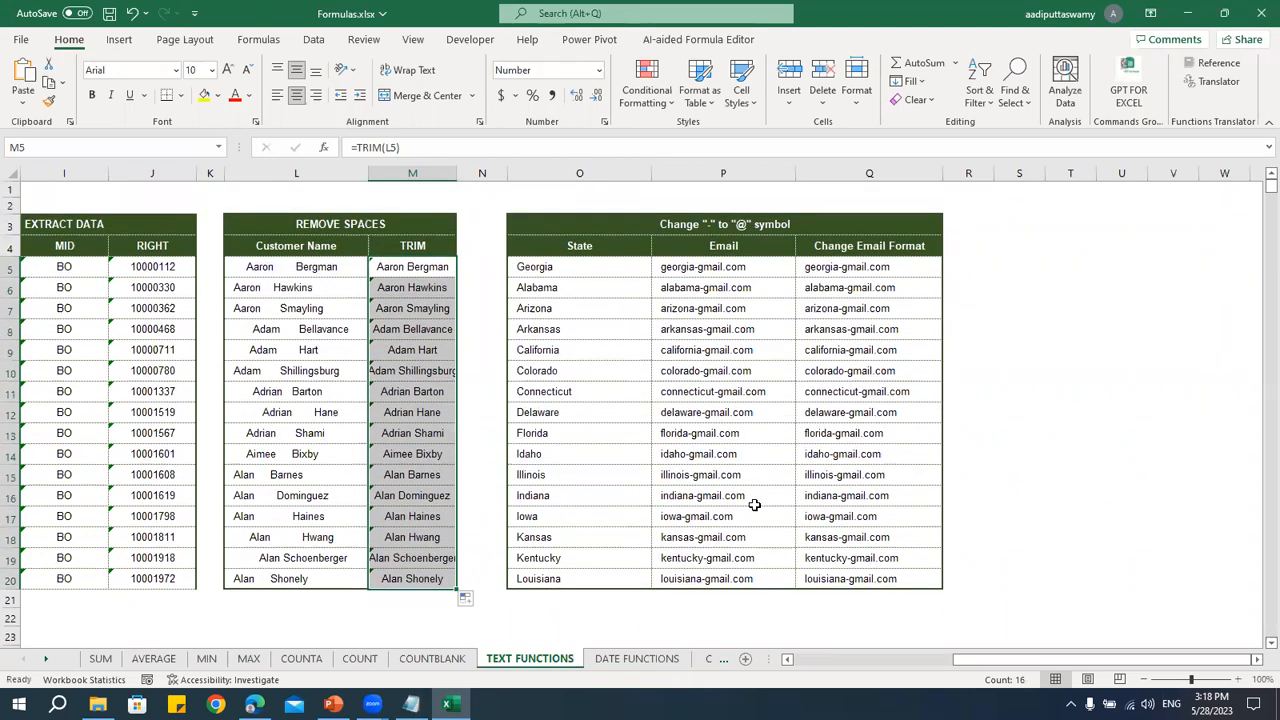
{"action": "left_click", "coordinate": [748, 394]}
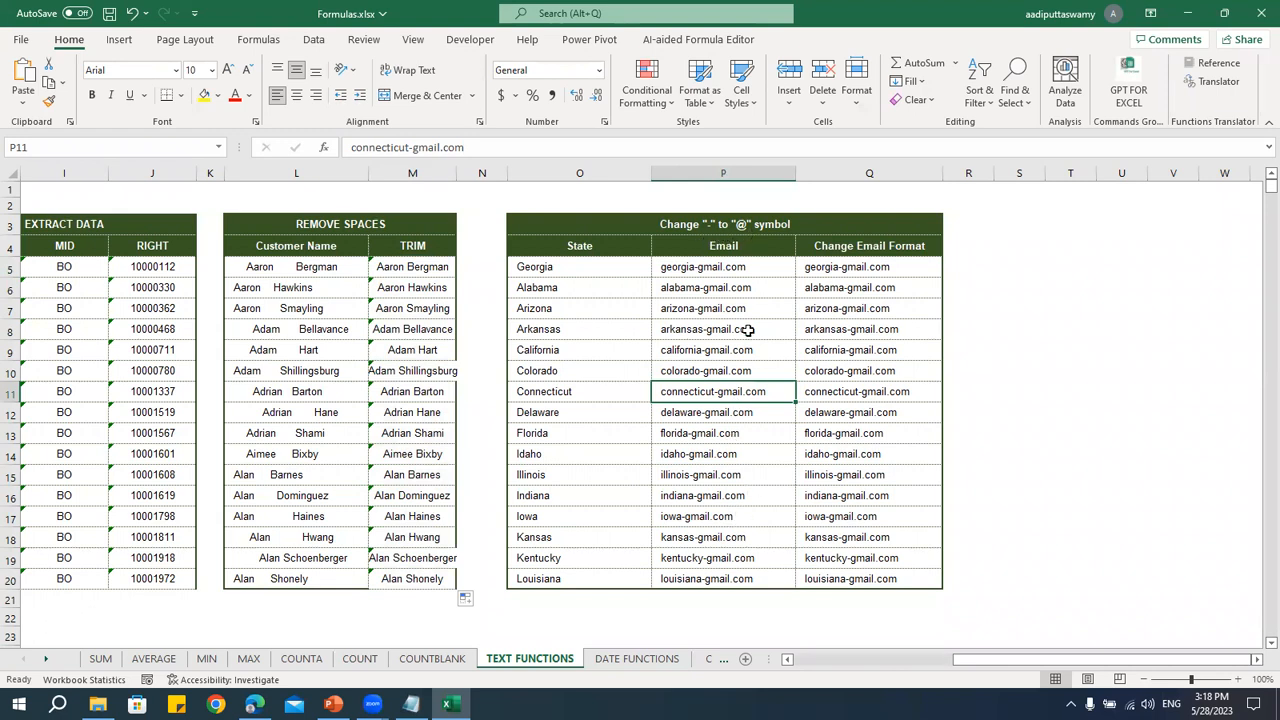
{"action": "left_click_drag", "start_coordinate": [748, 268], "coordinate": [719, 576]}
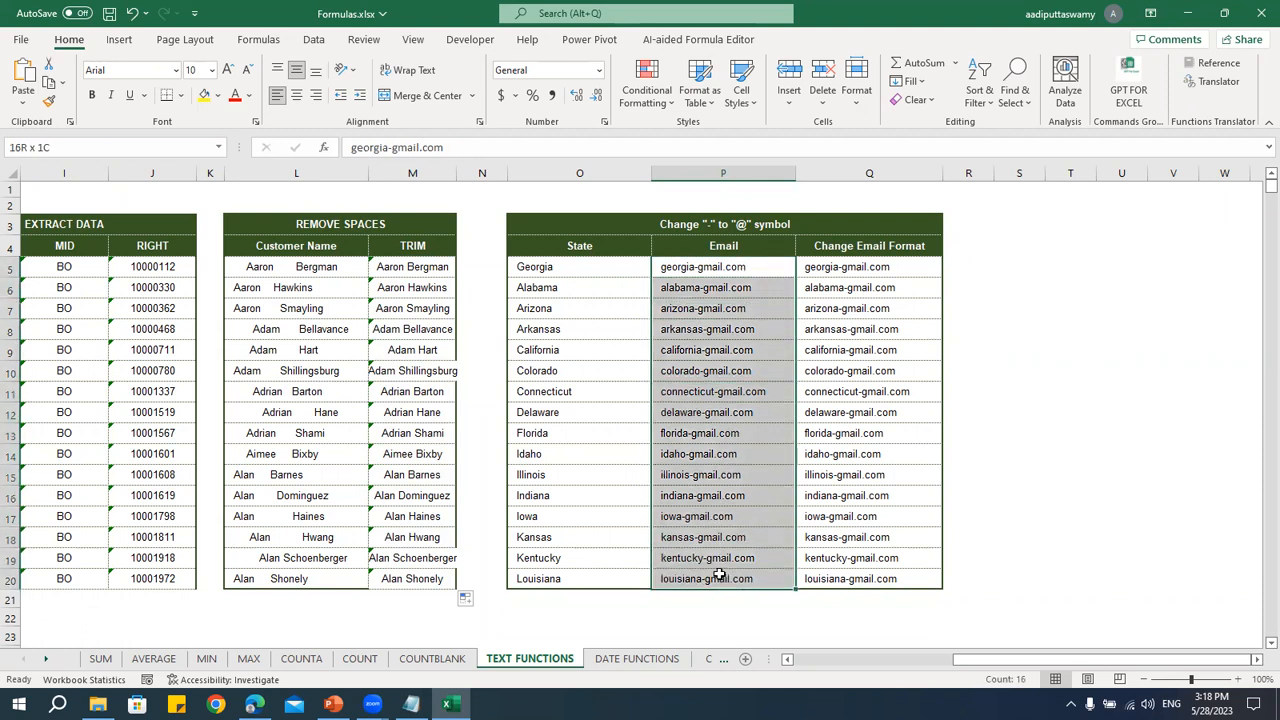
{"action": "left_click_drag", "start_coordinate": [843, 270], "coordinate": [820, 558]}
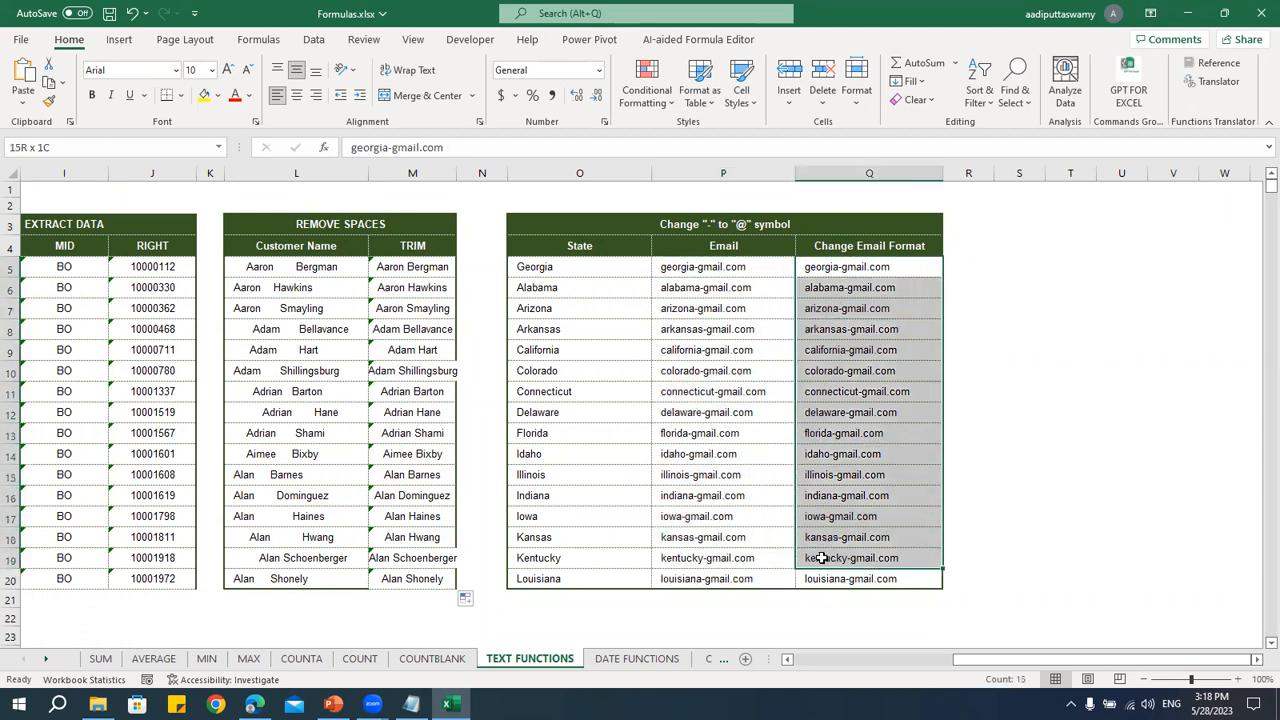
{"action": "left_click", "coordinate": [752, 371]}
- Select cell Q5, switch to ChatGPT and start a prompt reading "replace hypen with @ symbol from cel"
{"action": "left_click", "coordinate": [826, 271]}
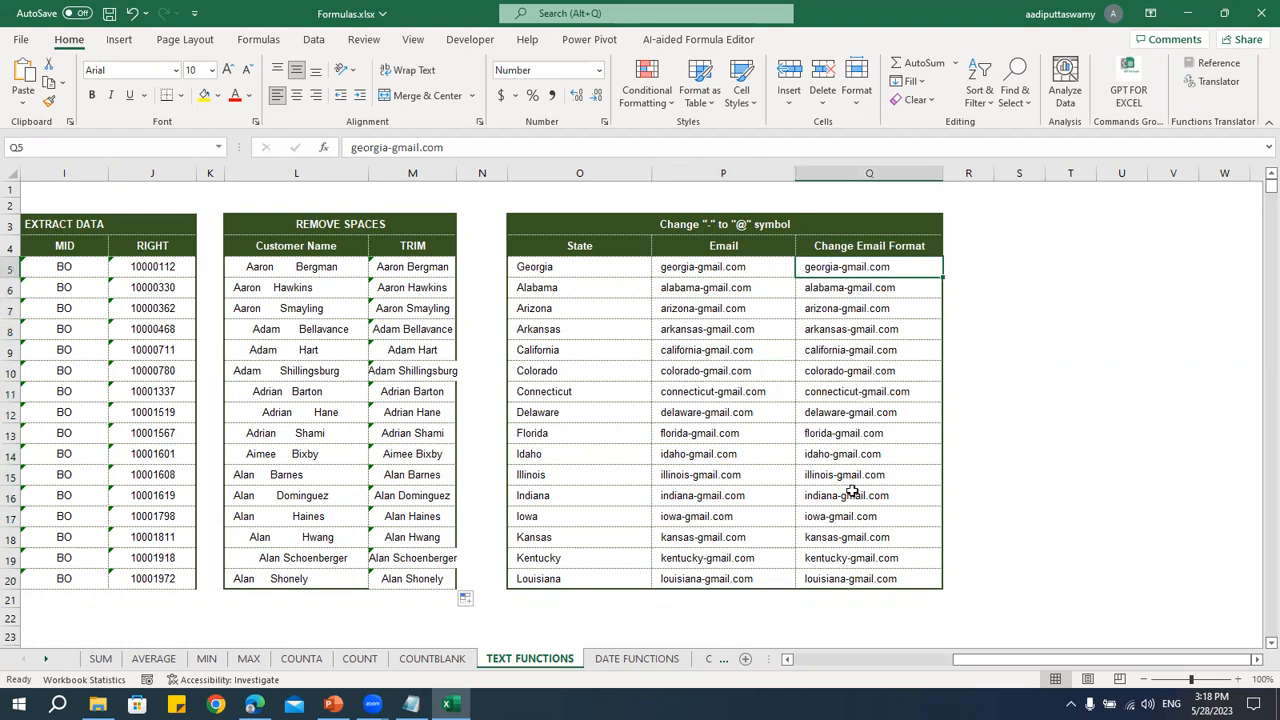
{"action": "key", "text": "alt+Tab"}
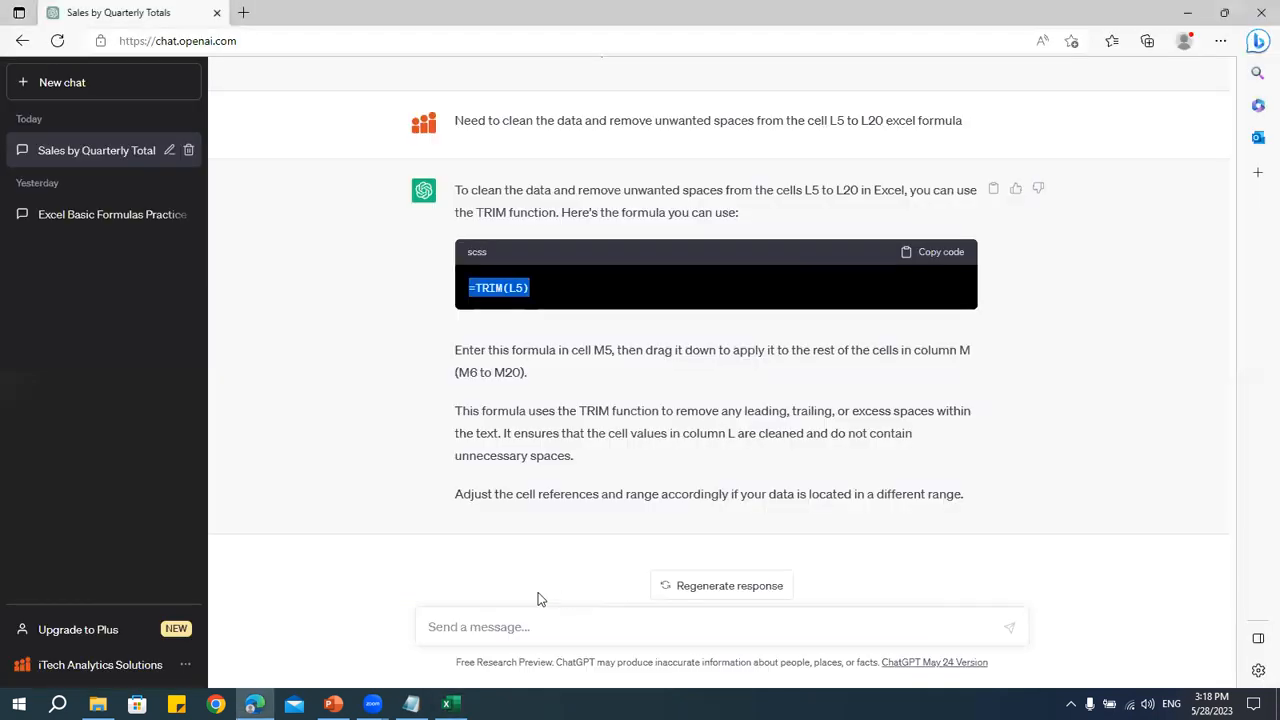
{"action": "left_click", "coordinate": [508, 625]}
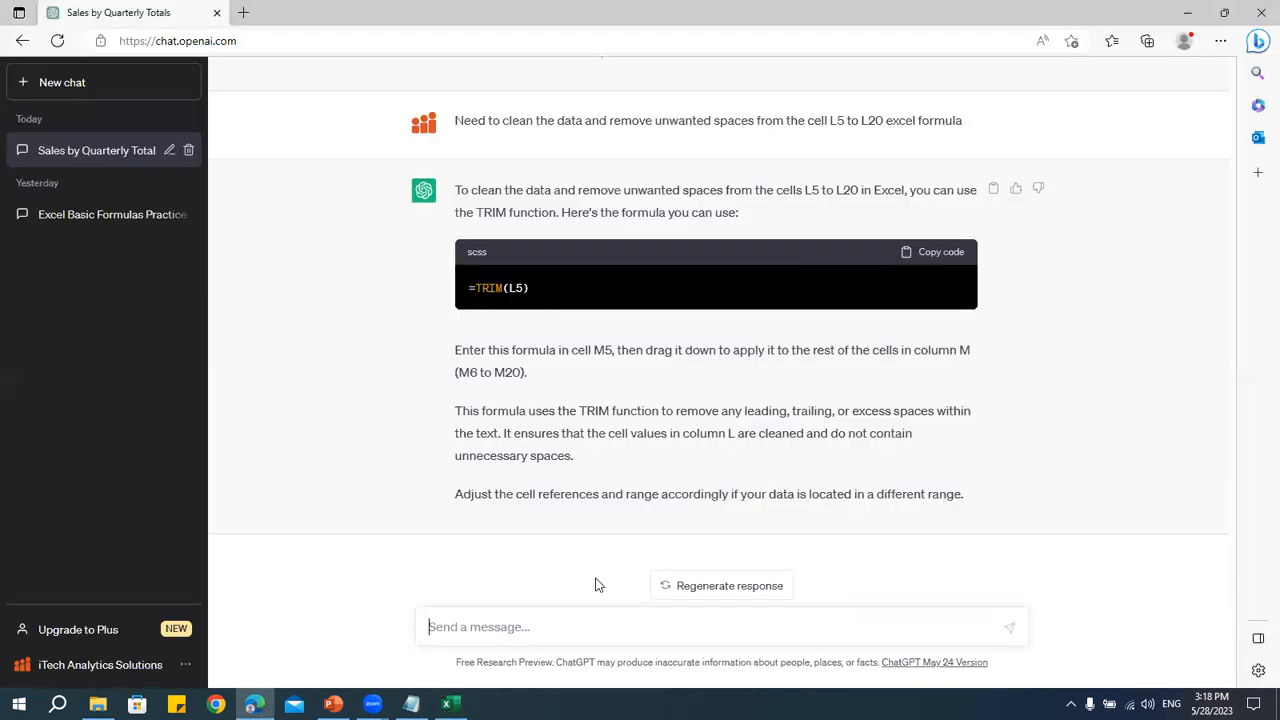
{"action": "type", "text": "replacehyp"}
{"action": "key", "text": "BackSpace"}
{"action": "key", "text": "BackSpace"}
{"action": "key", "text": "BackSpace"}
{"action": "type", "text": "hypen "}
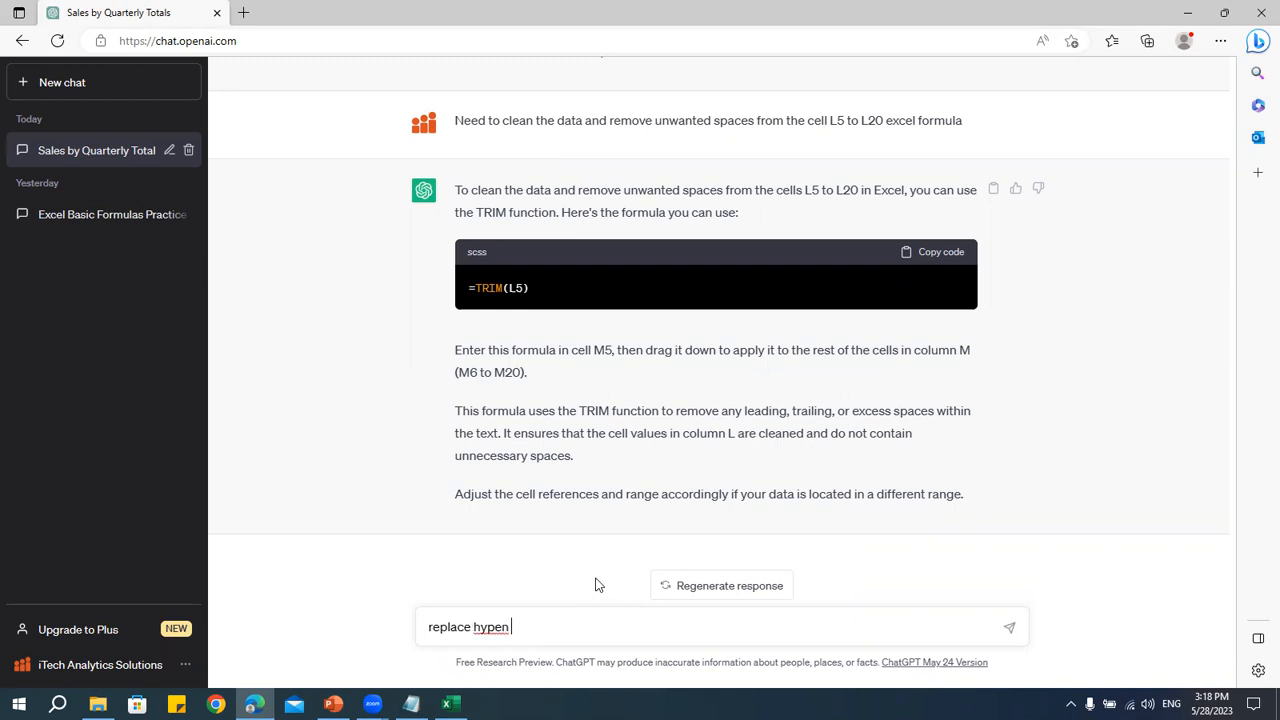
{"action": "type", "text": "with @ symbol"}
{"action": "key", "text": "alt+Tab"}
{"action": "key", "text": "alt+Tab"}
{"action": "type", "text": "from cel"}
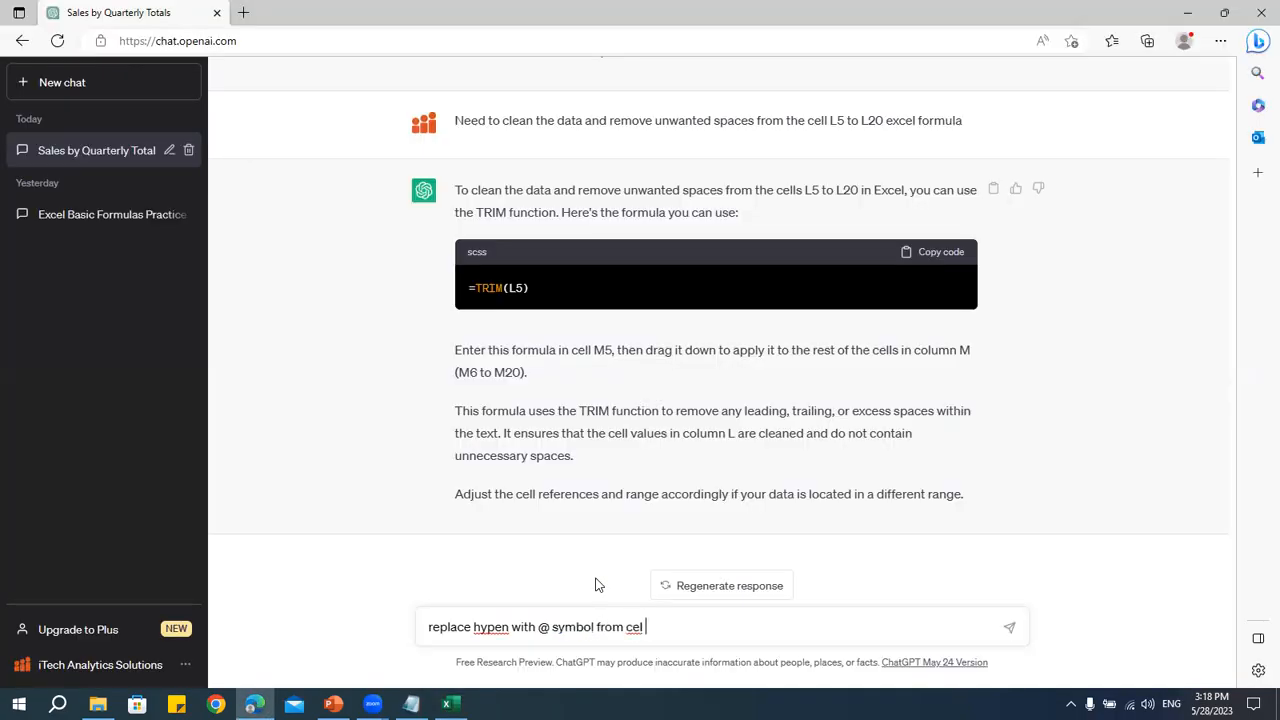
- Add the range Q5:Q20 to the ChatGPT prompt, copying the first and last cell references from the Excel workbook
{"action": "key", "text": "alt+Tab"}
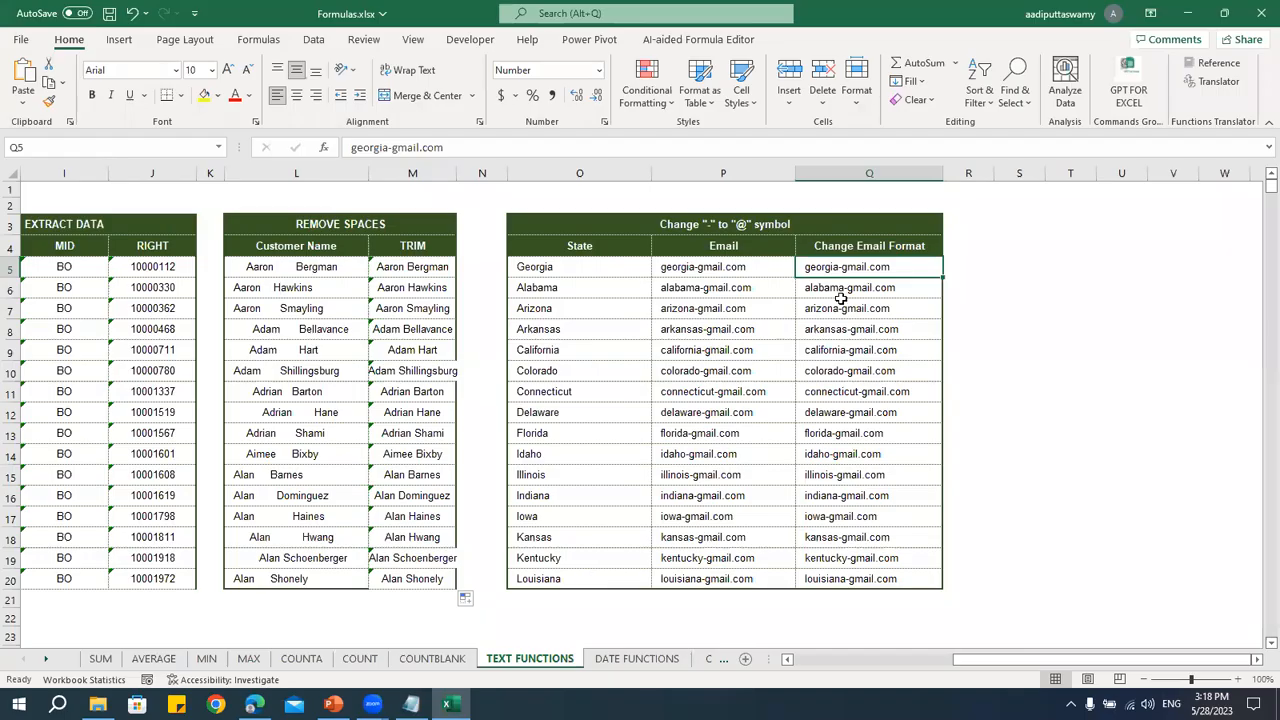
{"action": "left_click", "coordinate": [85, 147]}
{"action": "key", "text": "ctrl+c"}
{"action": "key", "text": "alt+Tab"}
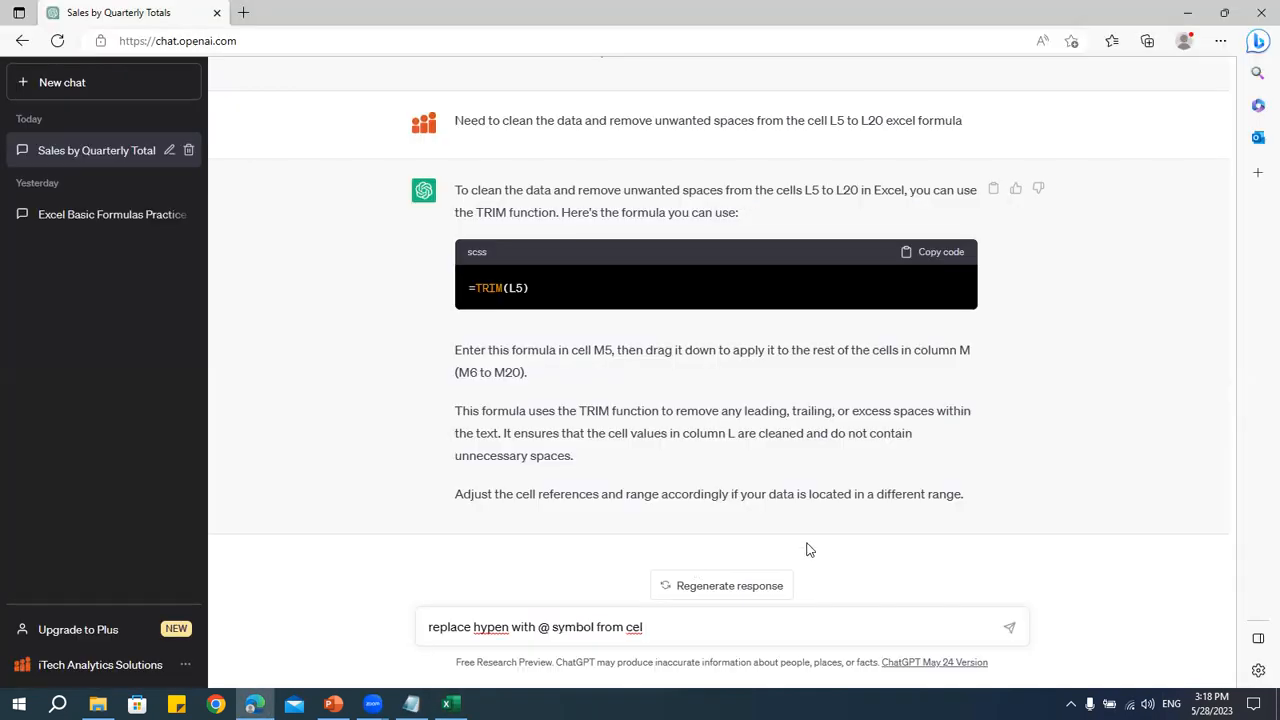
{"action": "key", "text": "ctrl+v"}
{"action": "key", "text": "alt+Tab"}
{"action": "left_click", "coordinate": [850, 578]}
{"action": "left_click", "coordinate": [66, 147]}
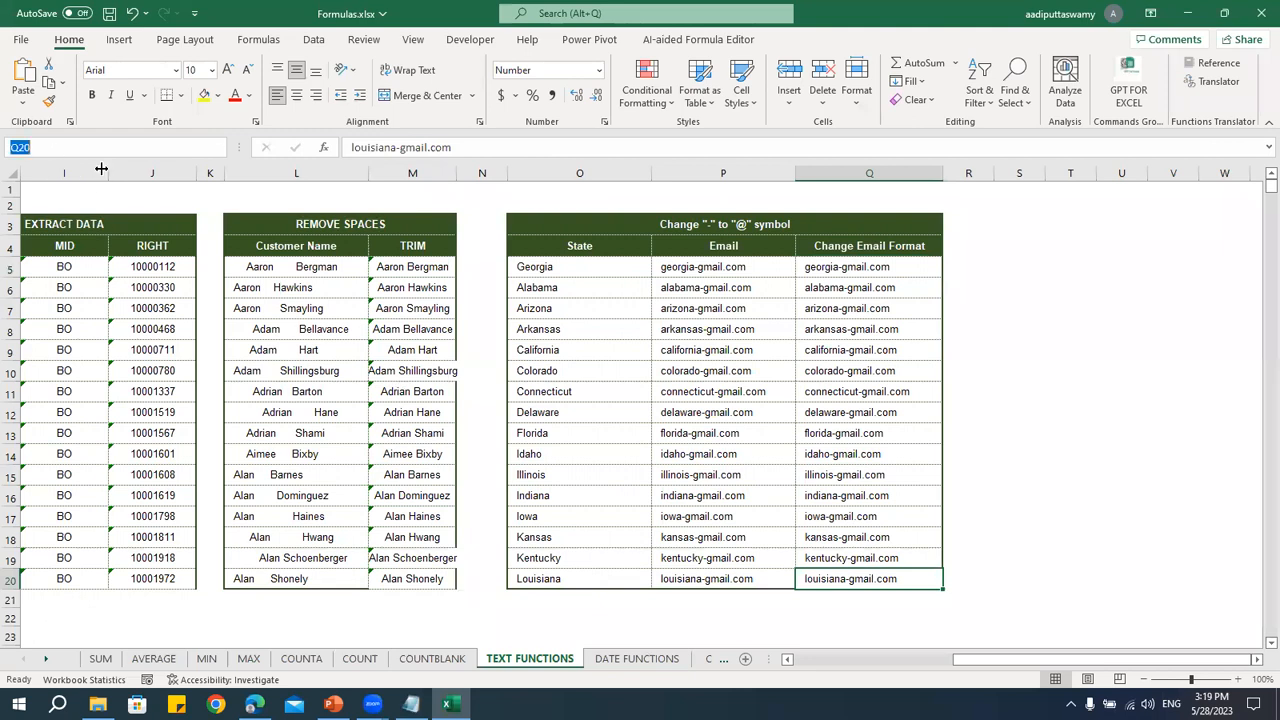
{"action": "key", "text": "ctrl+c"}
{"action": "key", "text": "alt+Tab"}
{"action": "type", "text": ":"}
{"action": "key", "text": "ctrl+v"}
- Correct the misspelled word "cel" to "cell" in the prompt
{"action": "left_click", "coordinate": [641, 626]}
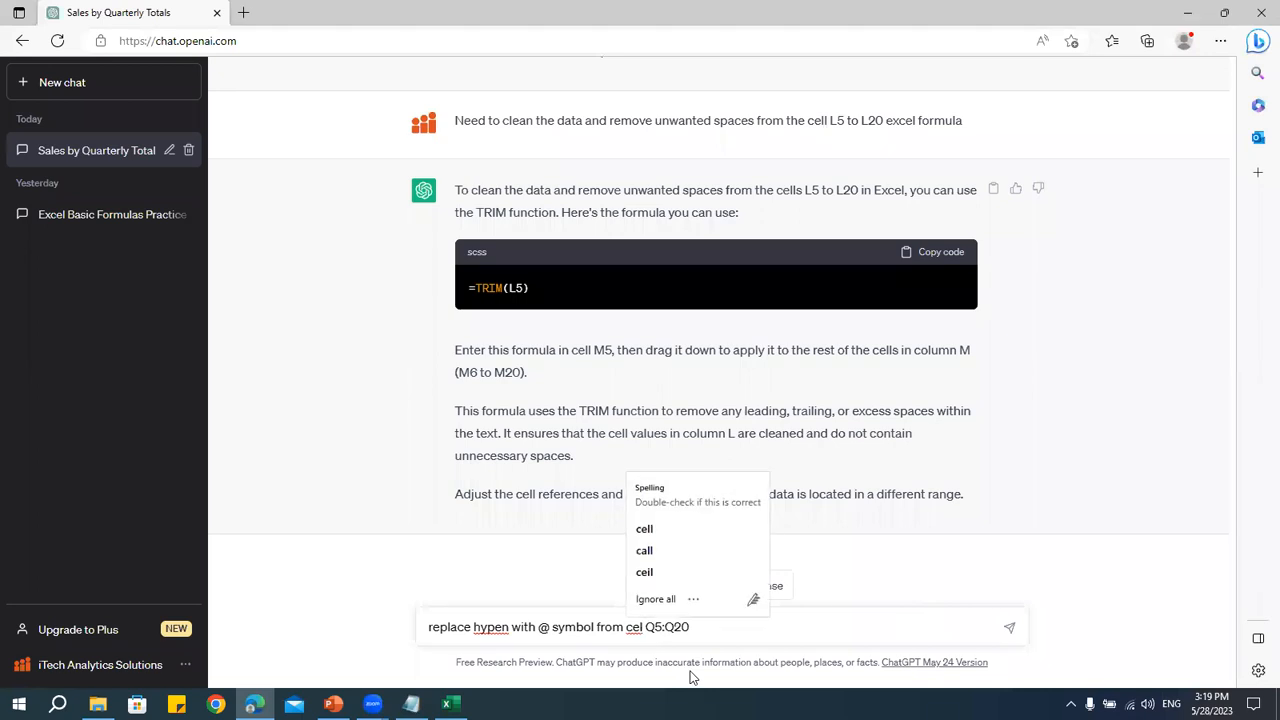
{"action": "type", "text": "l"}
{"action": "key", "text": "BackSpace"}
{"action": "type", "text": "l"}
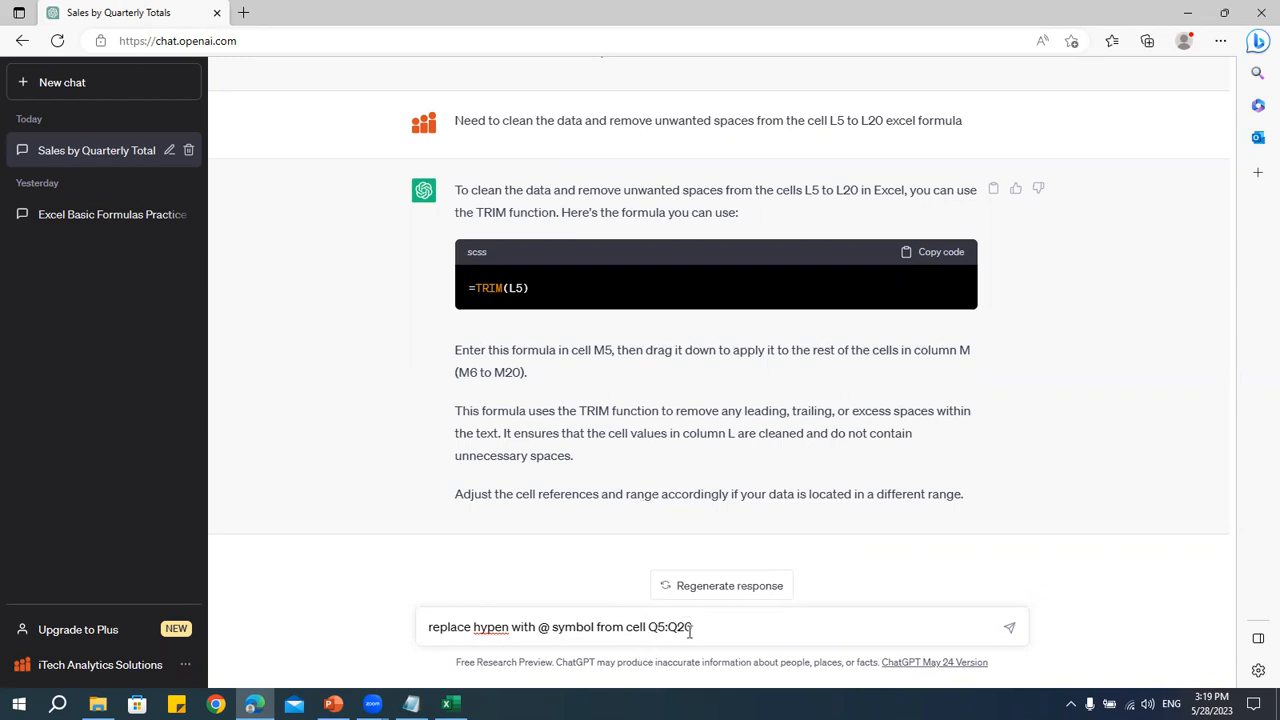
- Insert "write and excel formula" at the start of the prompt and submit it
{"action": "left_click", "coordinate": [430, 626]}
{"action": "type", "text": "wrt"}
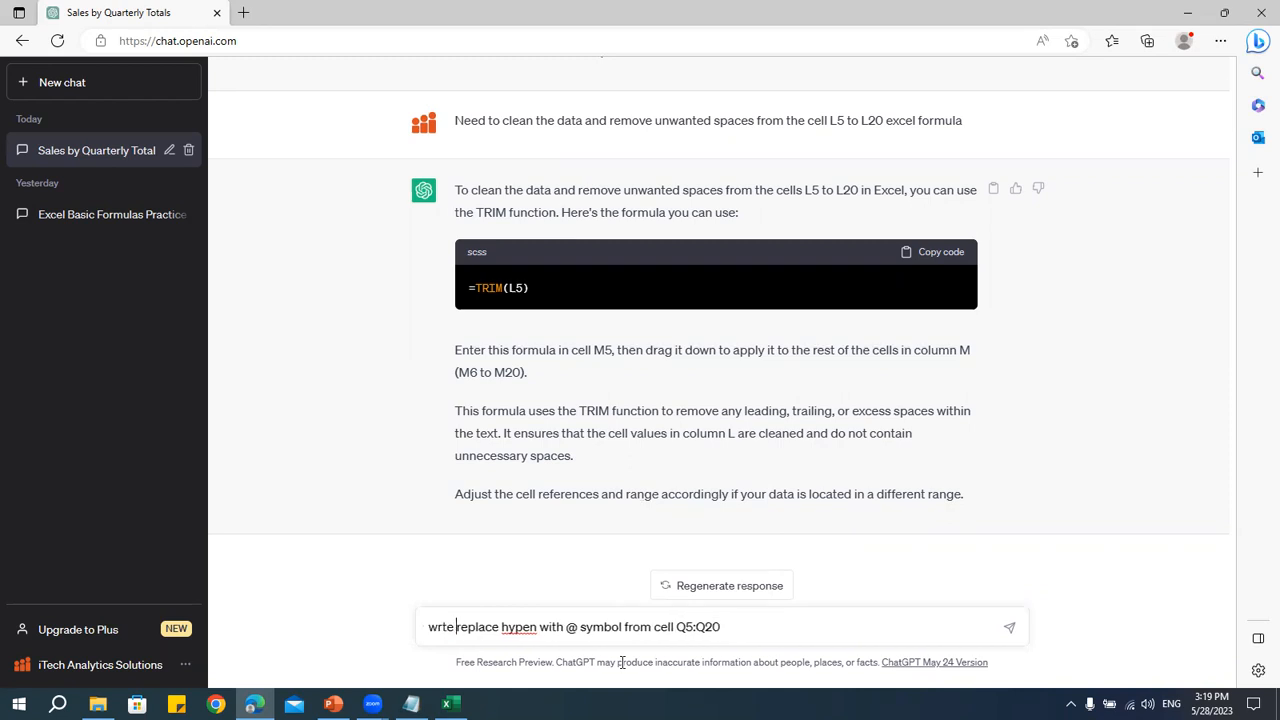
{"action": "key", "text": "BackSpace"}
{"action": "type", "text": "ite and excel f"}
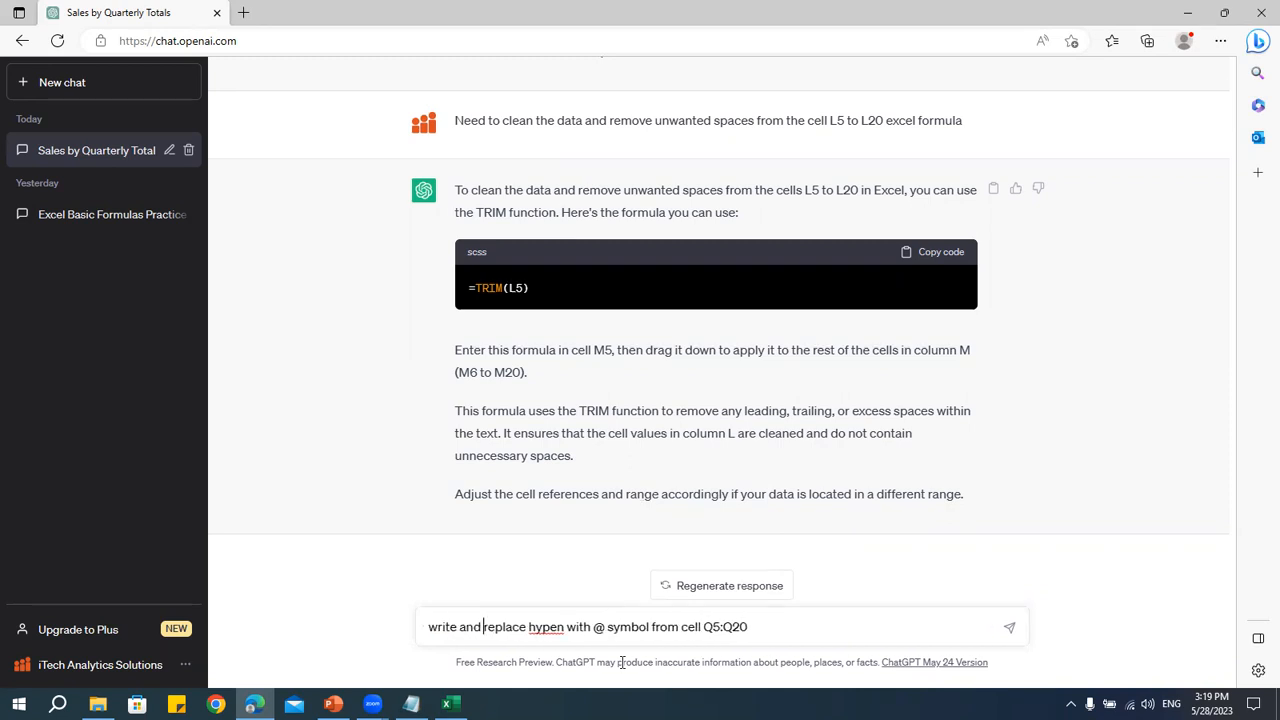
{"action": "type", "text": "ormula"}
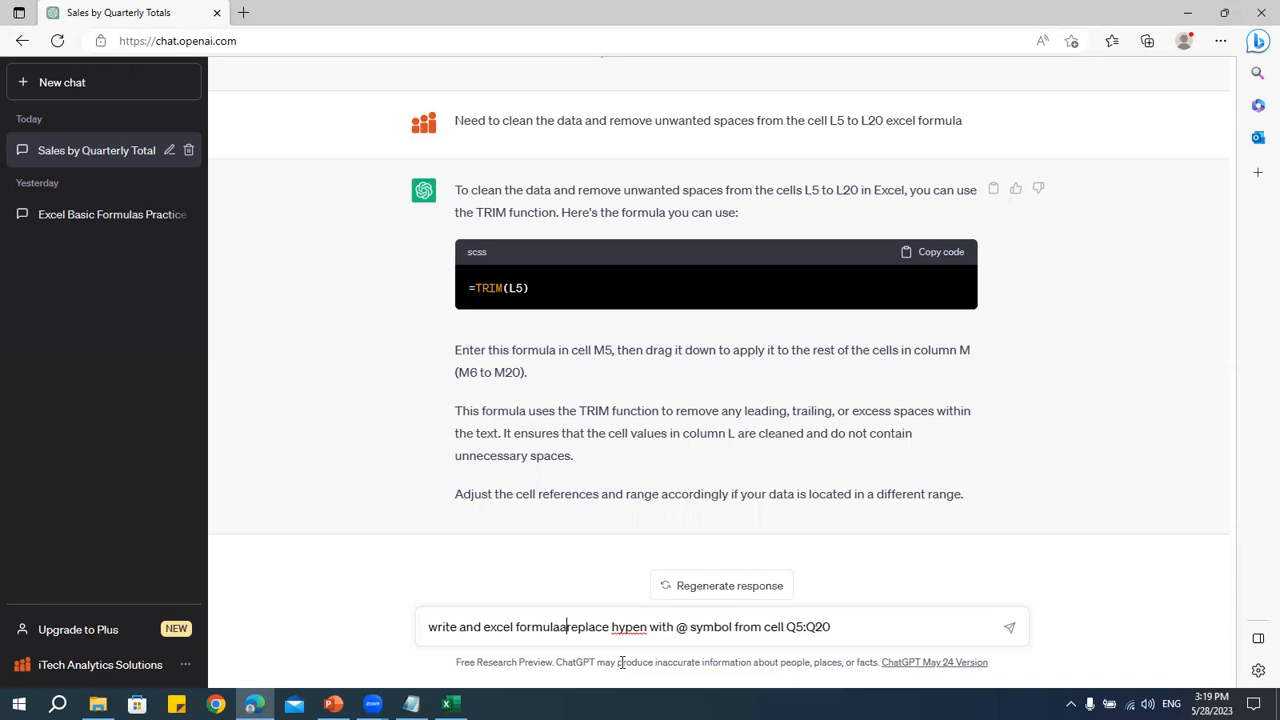
{"action": "key", "text": "Return"}
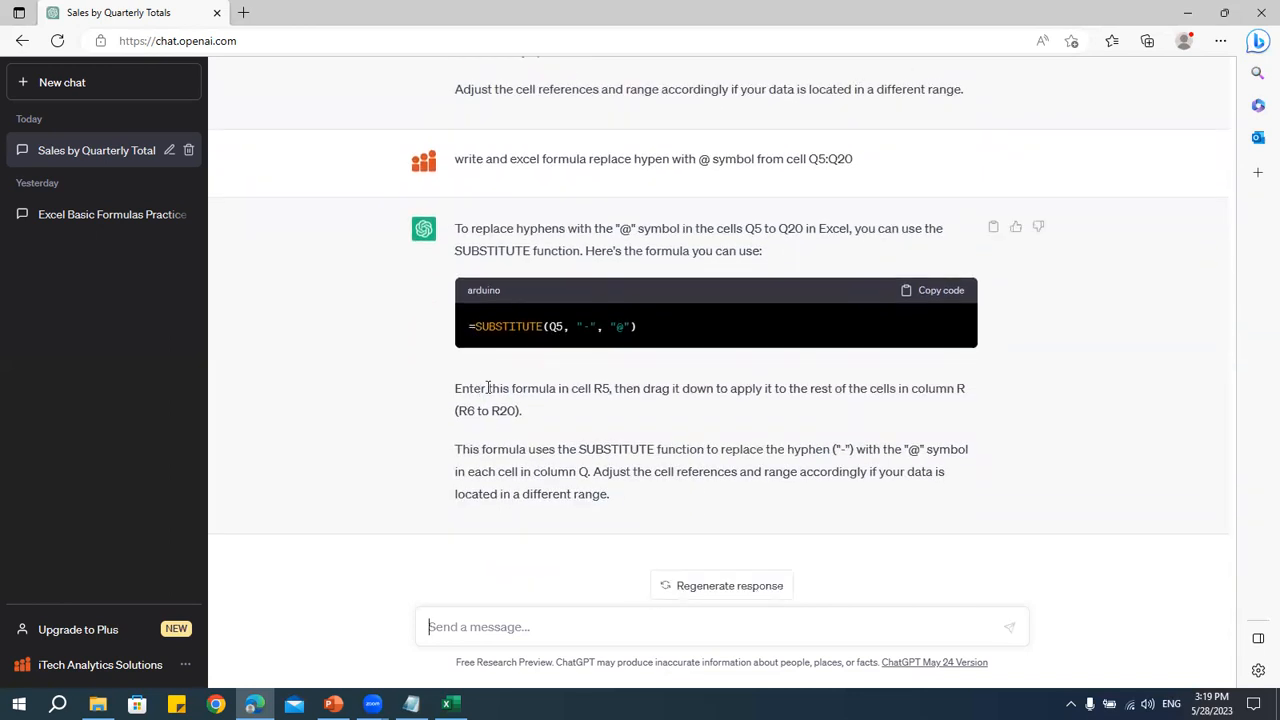
- Copy the suggested formula =SUBSTITUTE(Q5, "-", "@") from ChatGPT and enter it in cell R5 of the Excel sheet
{"action": "left_click_drag", "start_coordinate": [470, 327], "coordinate": [788, 325]}
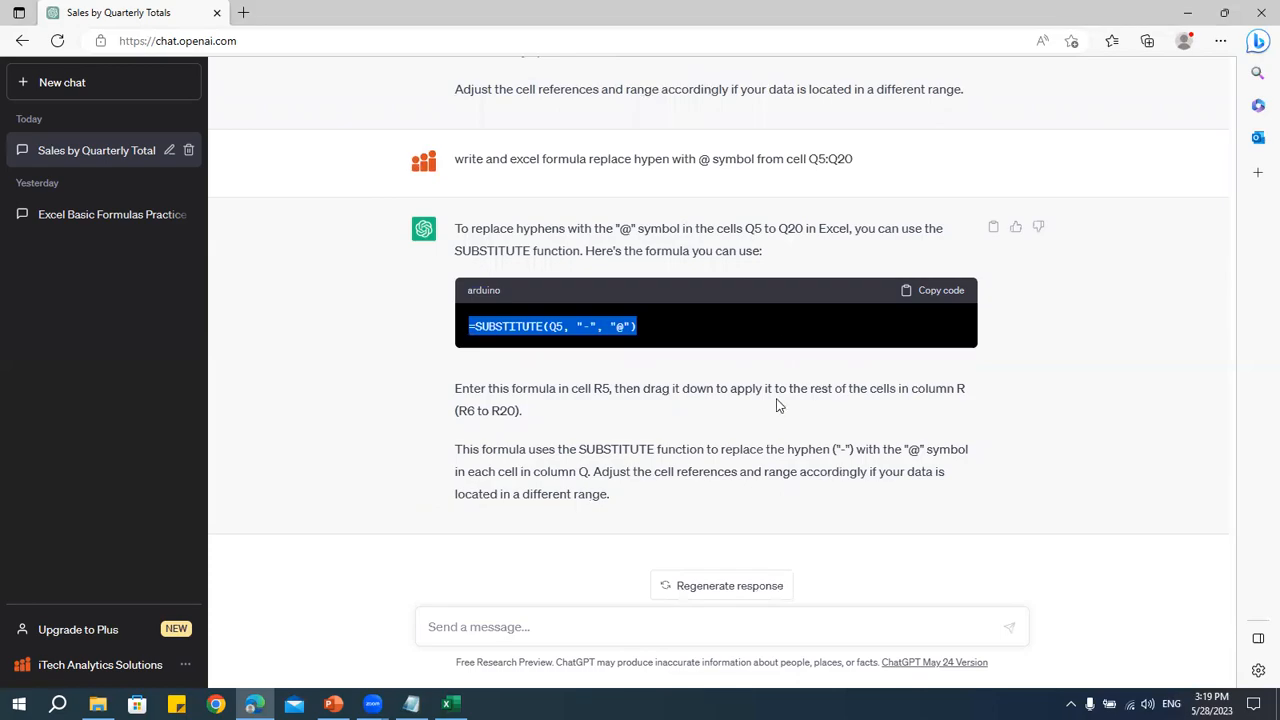
{"action": "key", "text": "alt+Tab"}
{"action": "left_click", "coordinate": [960, 268]}
{"action": "key", "text": "ctrl+v"}
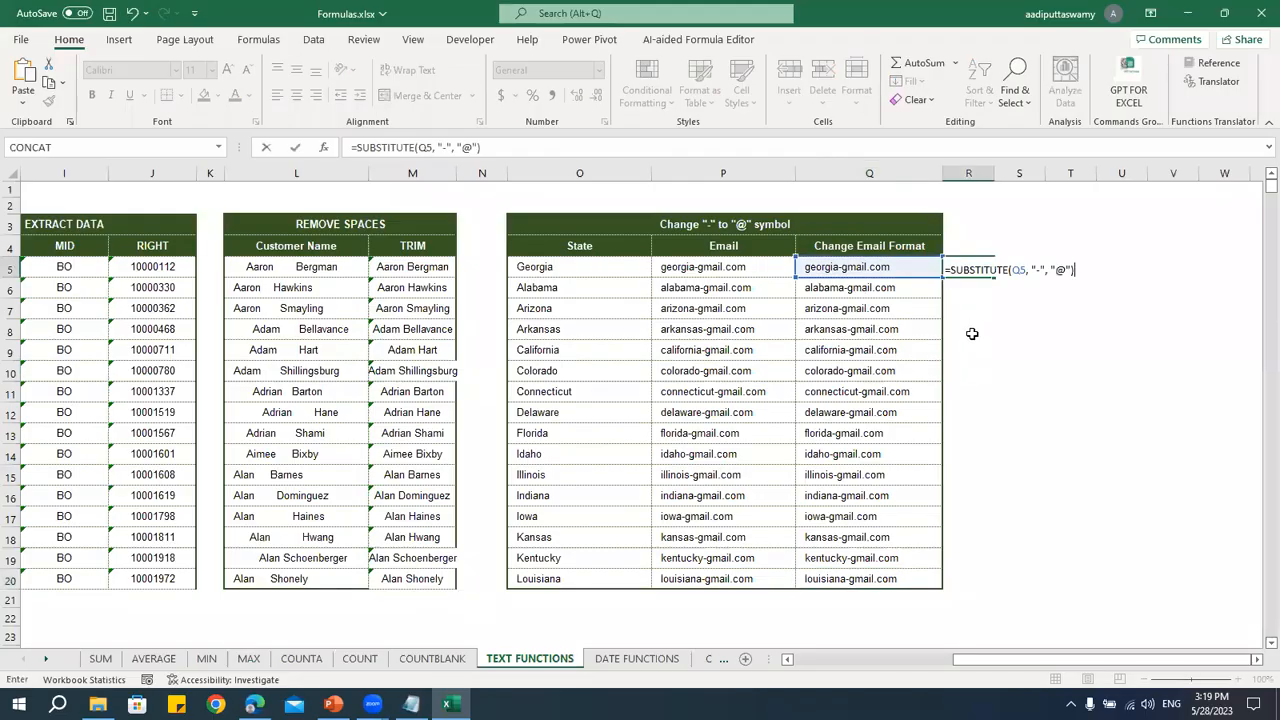
{"action": "key", "text": "Return"}
- Fill the SUBSTITUTE formula from R5 down to R20 beside the email table
{"action": "left_click", "coordinate": [974, 266]}
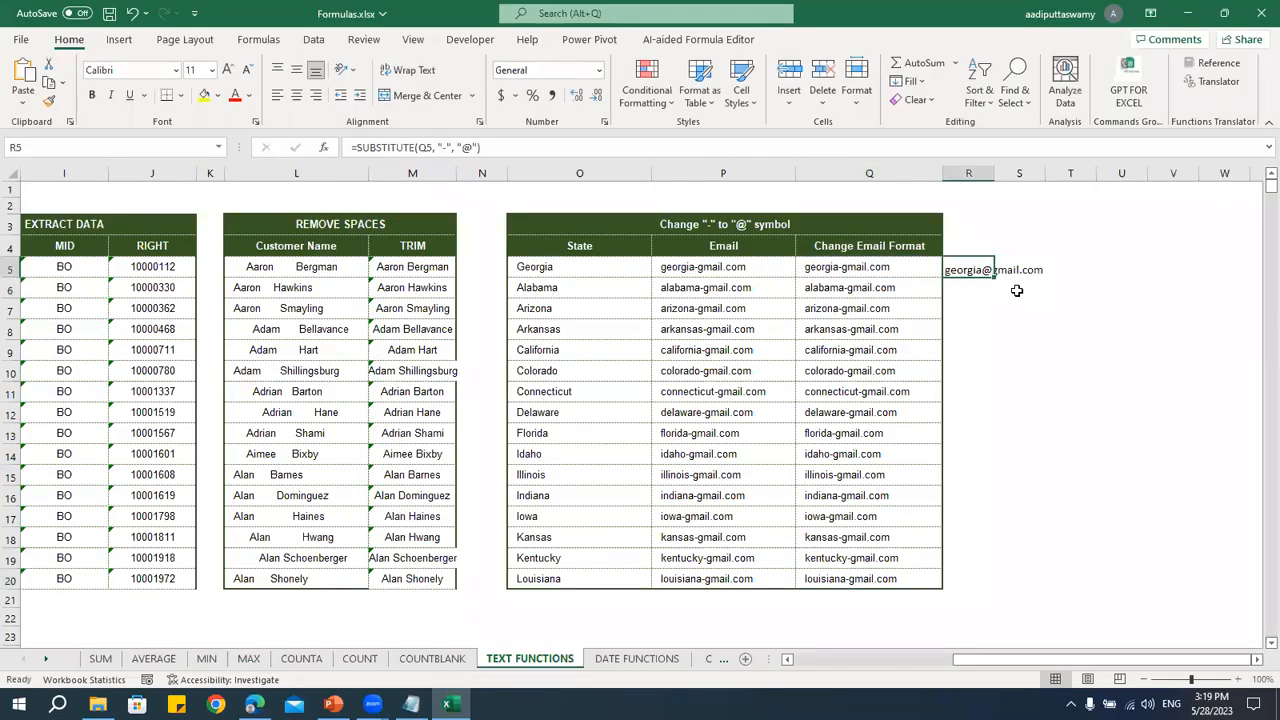
{"action": "double_click", "coordinate": [995, 280]}
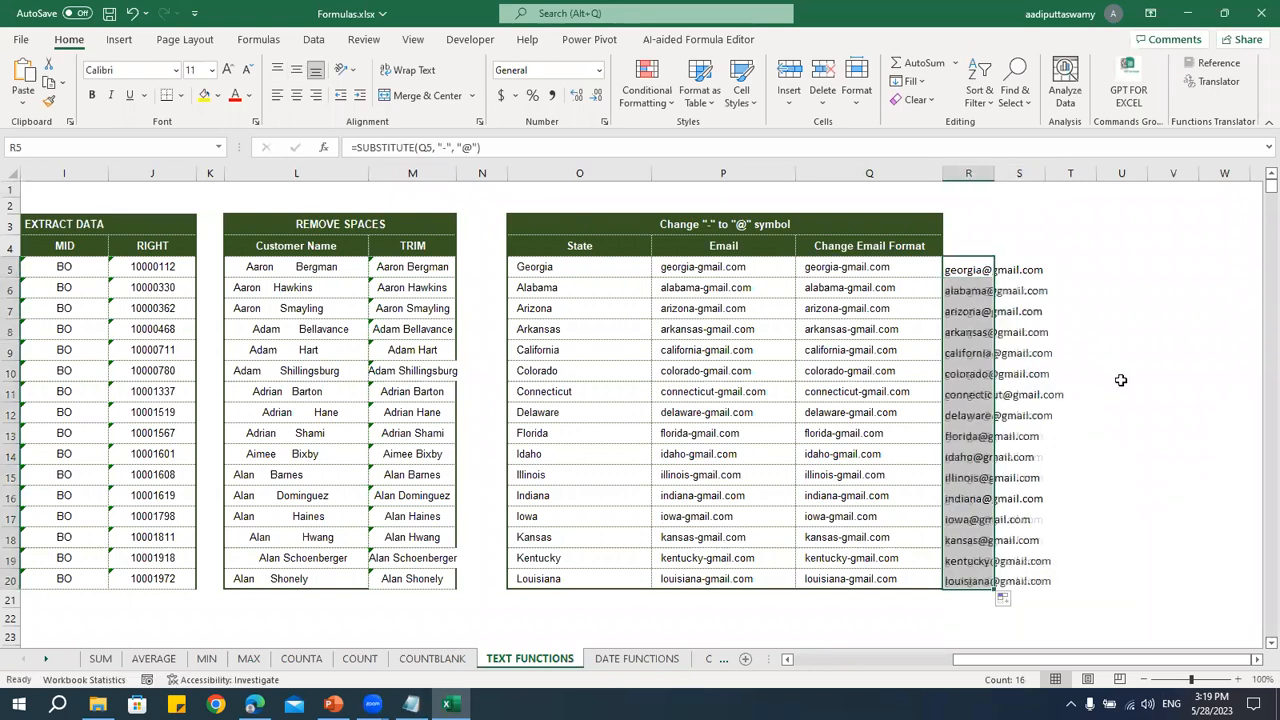
{"action": "left_click", "coordinate": [1117, 437]}
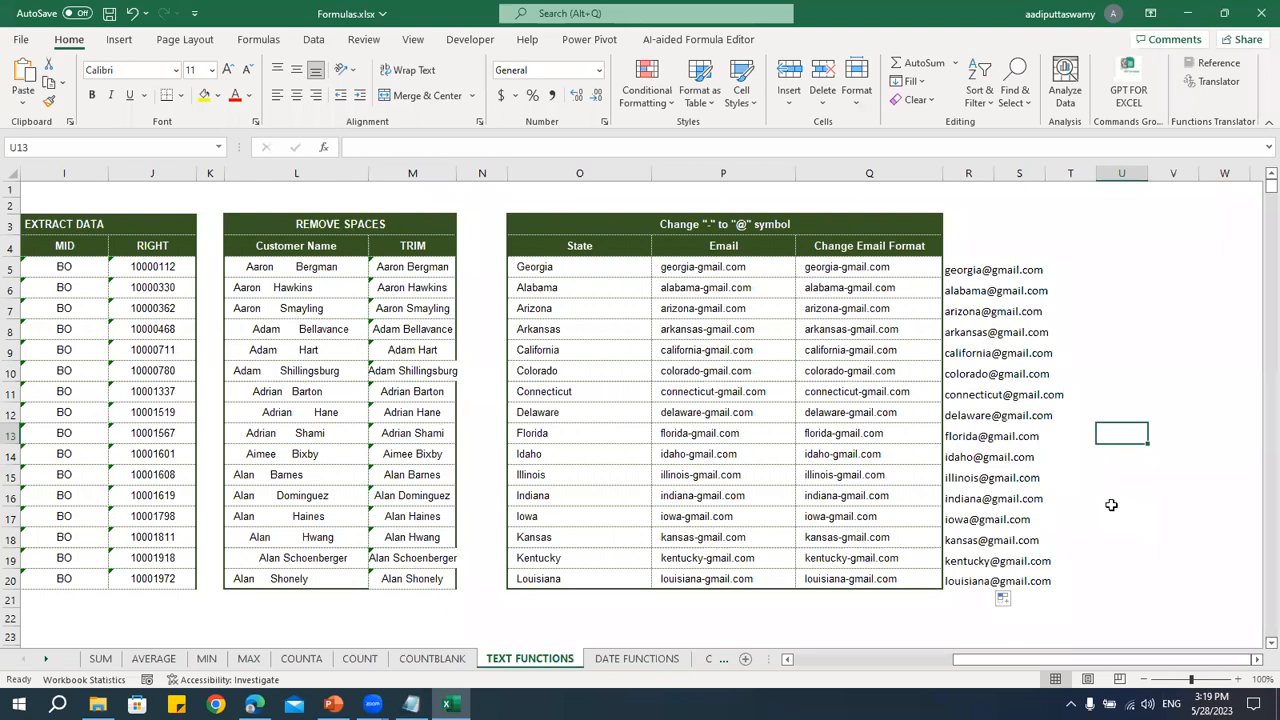
{"action": "left_click", "coordinate": [995, 272]}
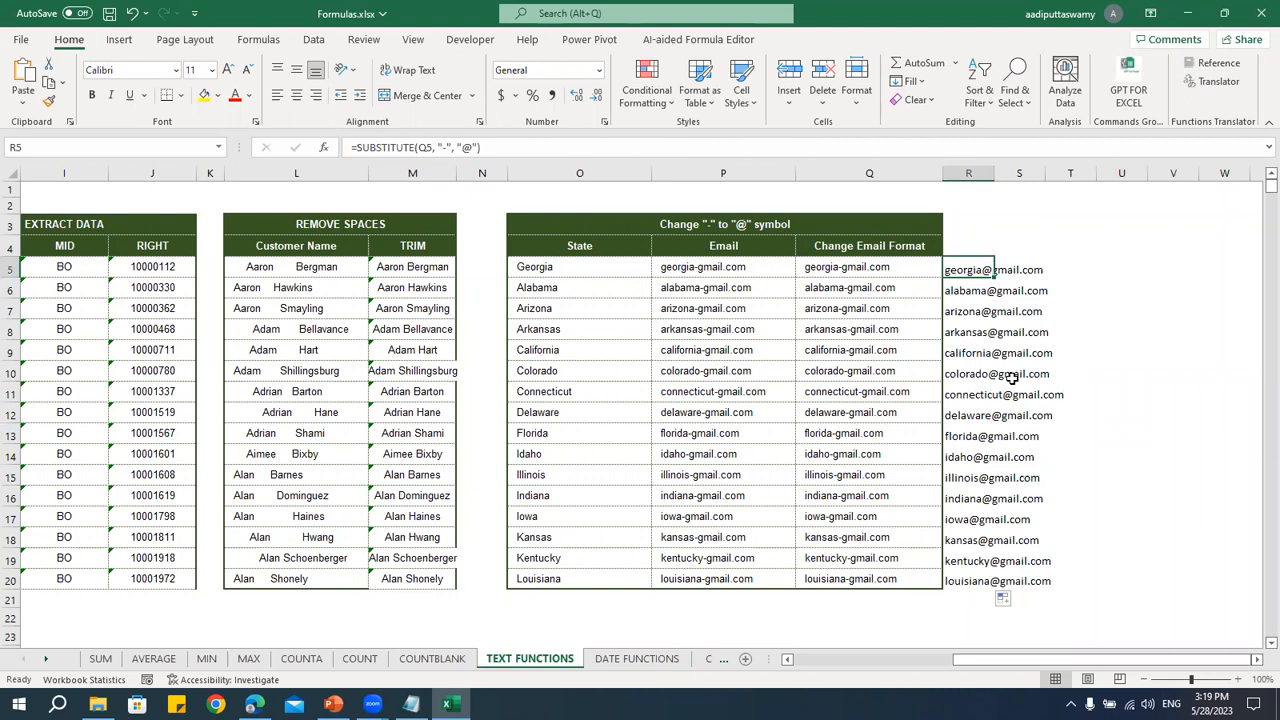
- Open the DATE FUNCTIONS sheet and clear the working-days formula from cell G5
{"action": "left_click", "coordinate": [622, 660]}
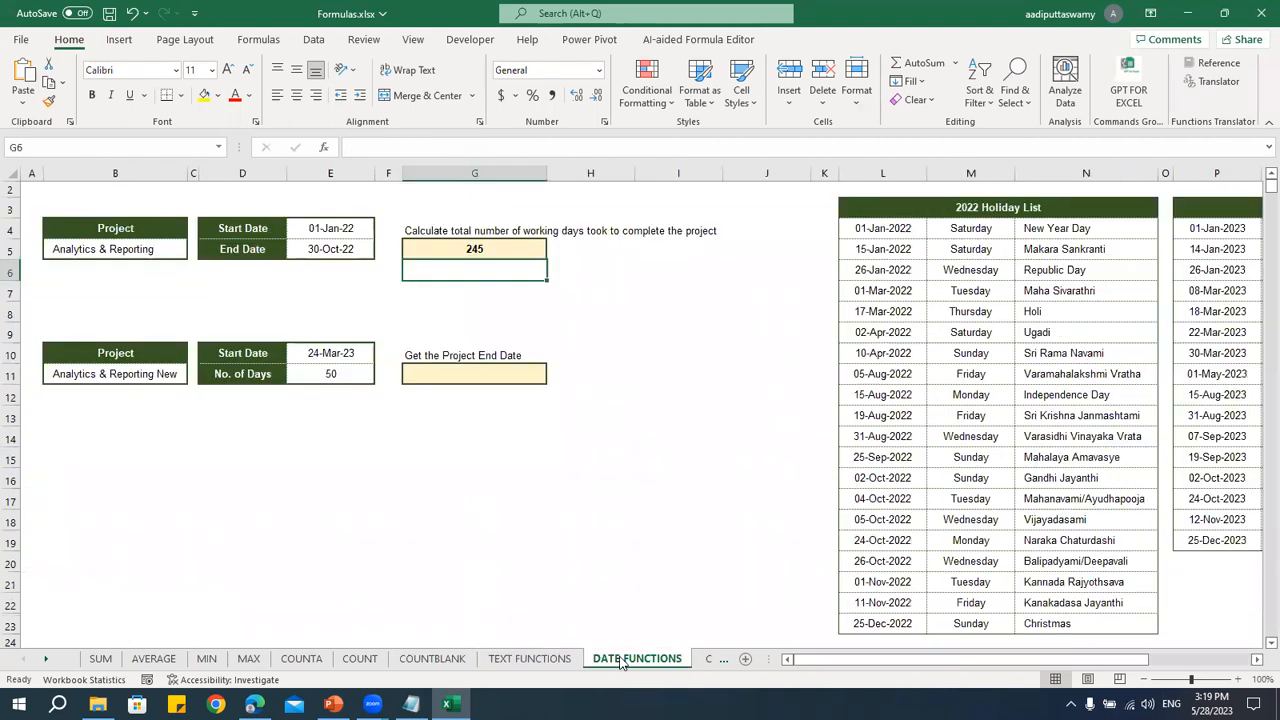
{"action": "left_click", "coordinate": [515, 249]}
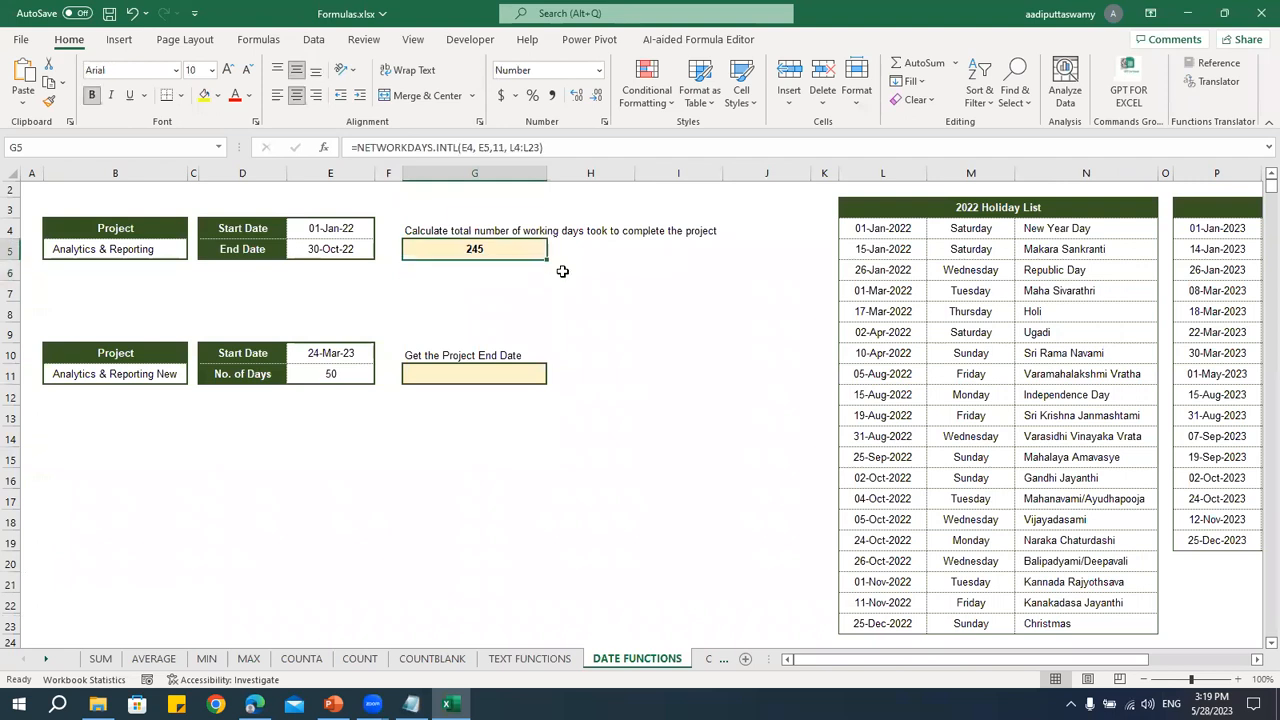
{"action": "key", "text": "Delete"}
{"action": "left_click", "coordinate": [632, 442]}
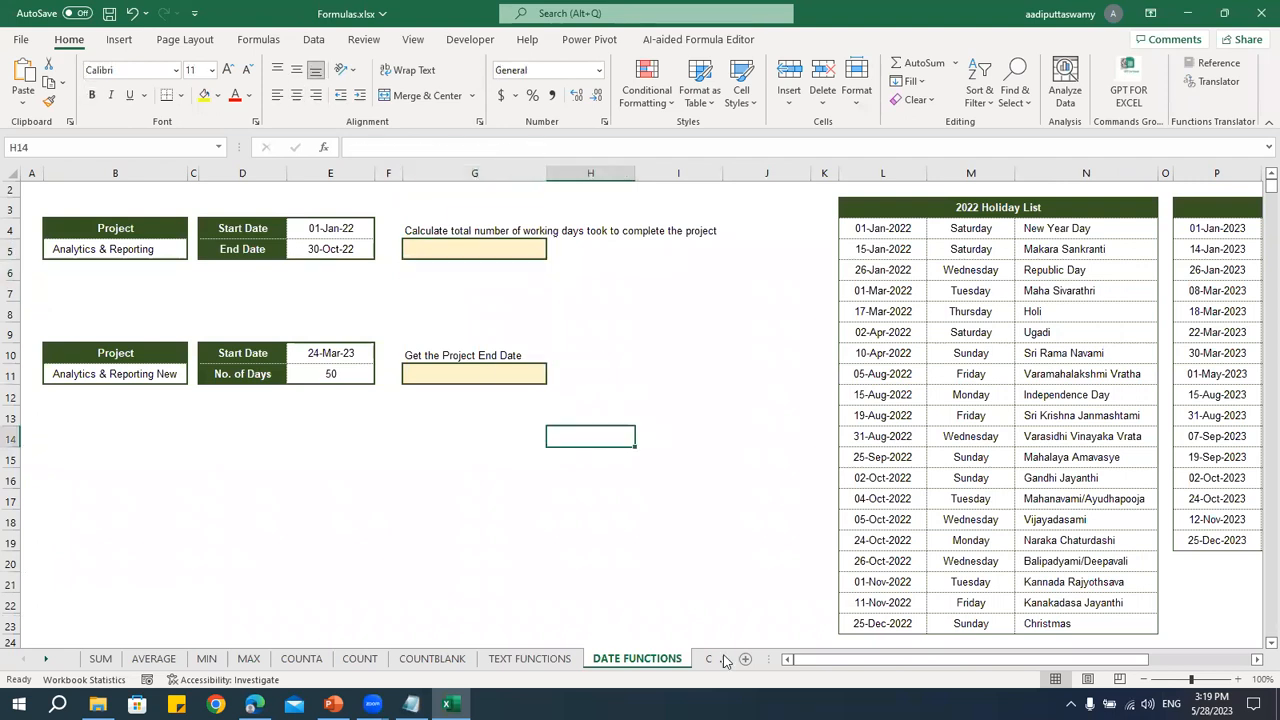
{"action": "left_click", "coordinate": [549, 519]}
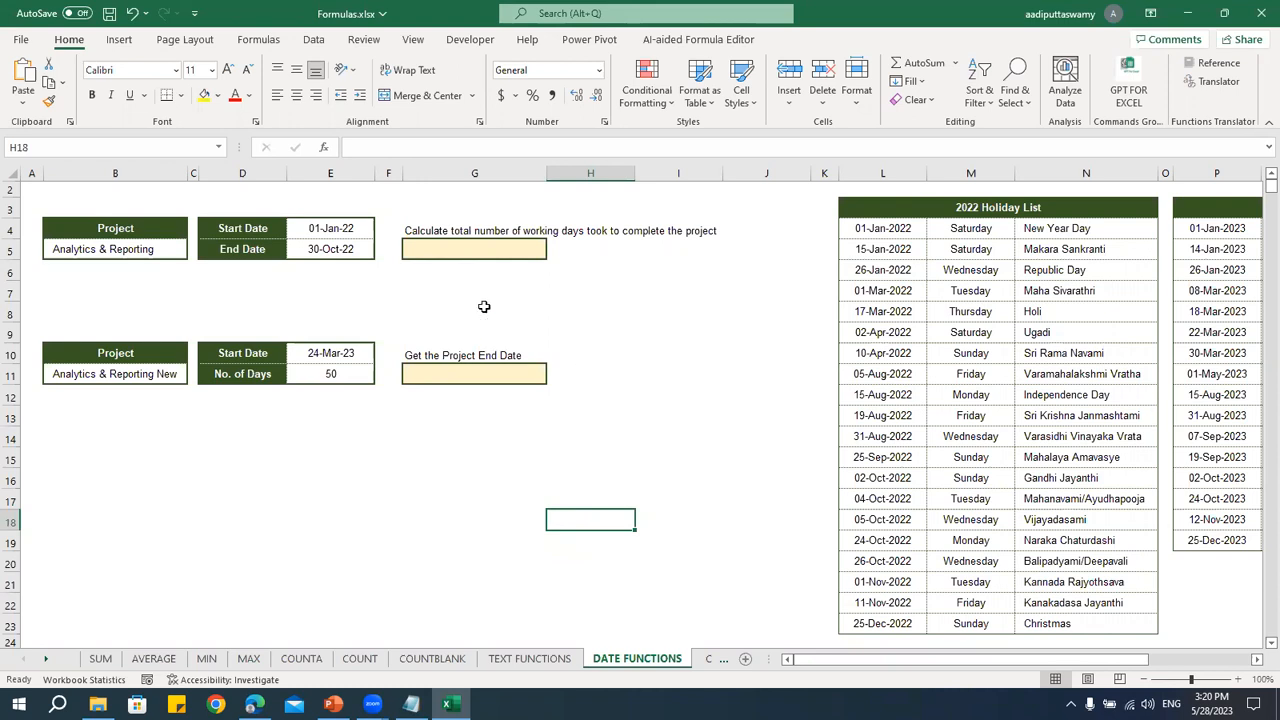
{"action": "left_click", "coordinate": [335, 226]}
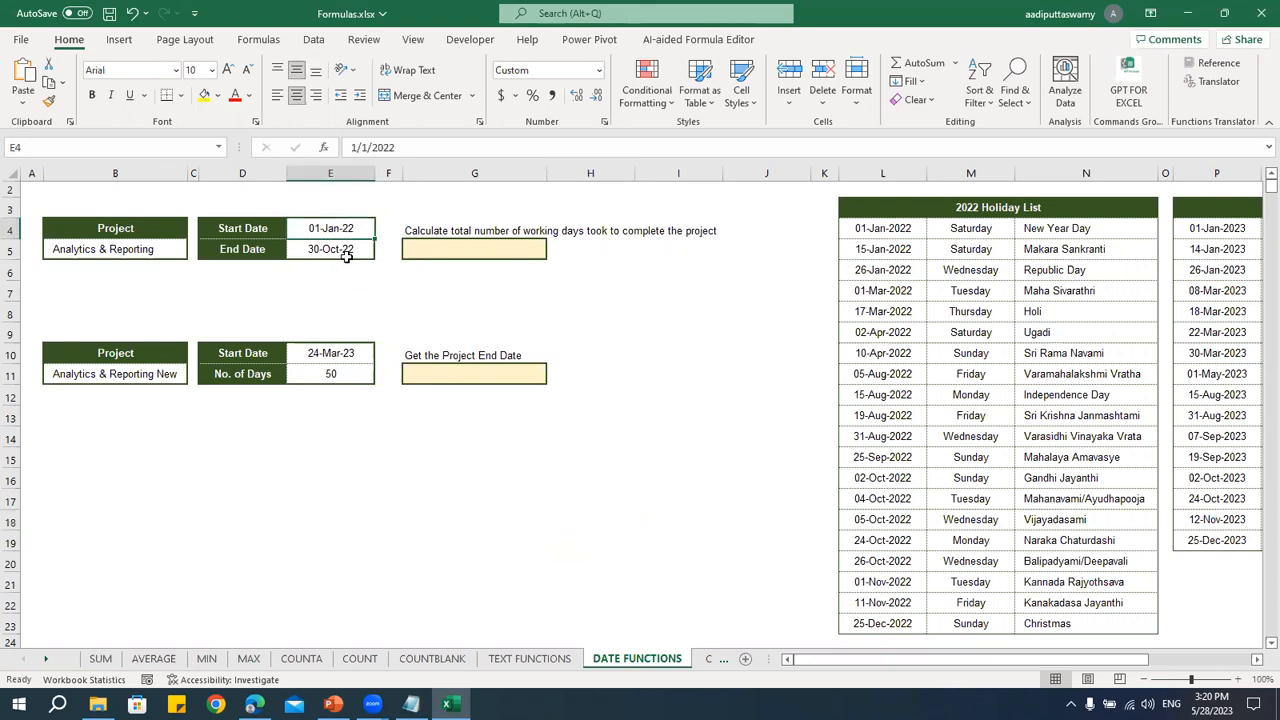
{"action": "left_click", "coordinate": [343, 250]}
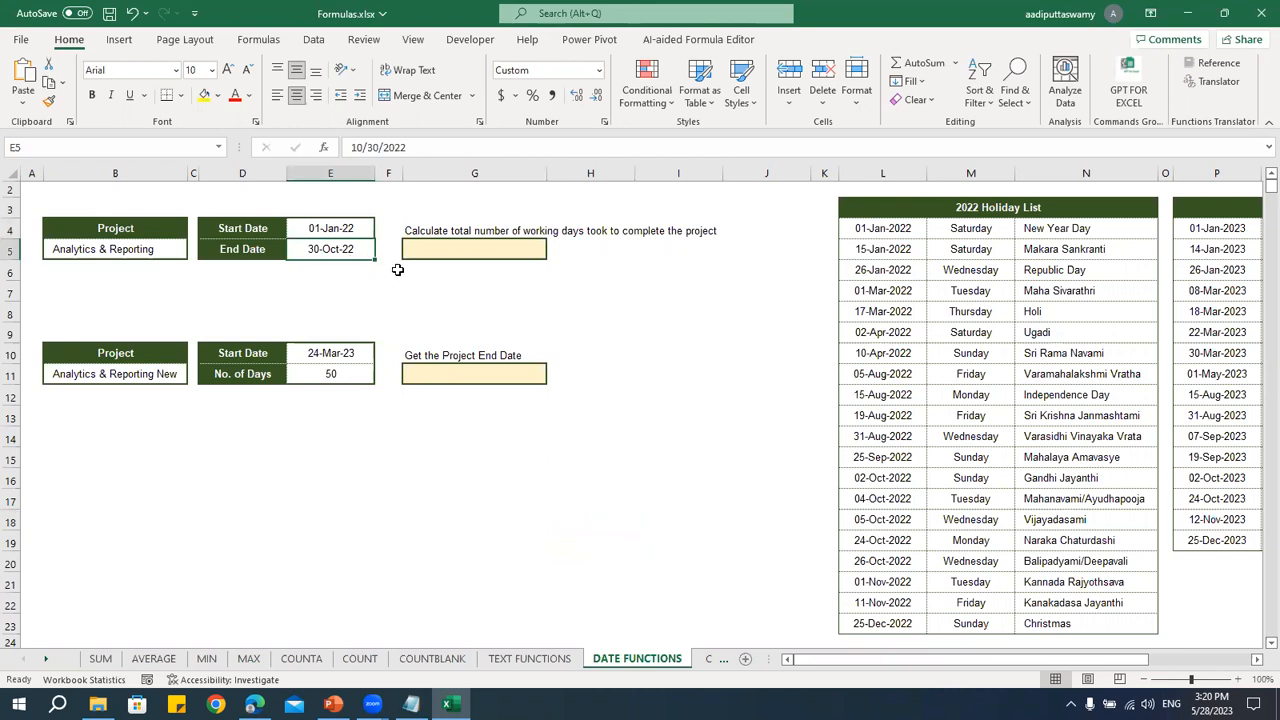
{"action": "left_click", "coordinate": [461, 236]}
{"action": "left_click", "coordinate": [460, 249]}
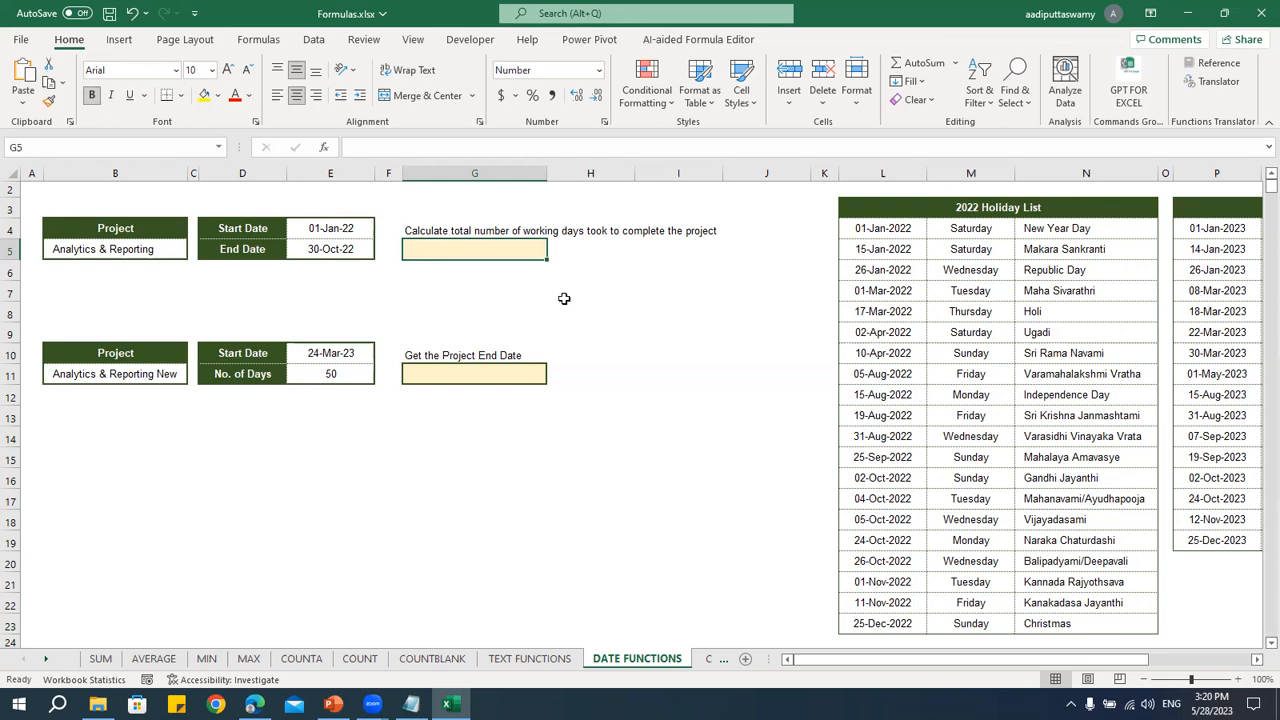
- Switch to ChatGPT and draft "write an excel formula to get number of working days where start date is in cell"
{"action": "key", "text": "alt+Tab"}
{"action": "left_click", "coordinate": [552, 622]}
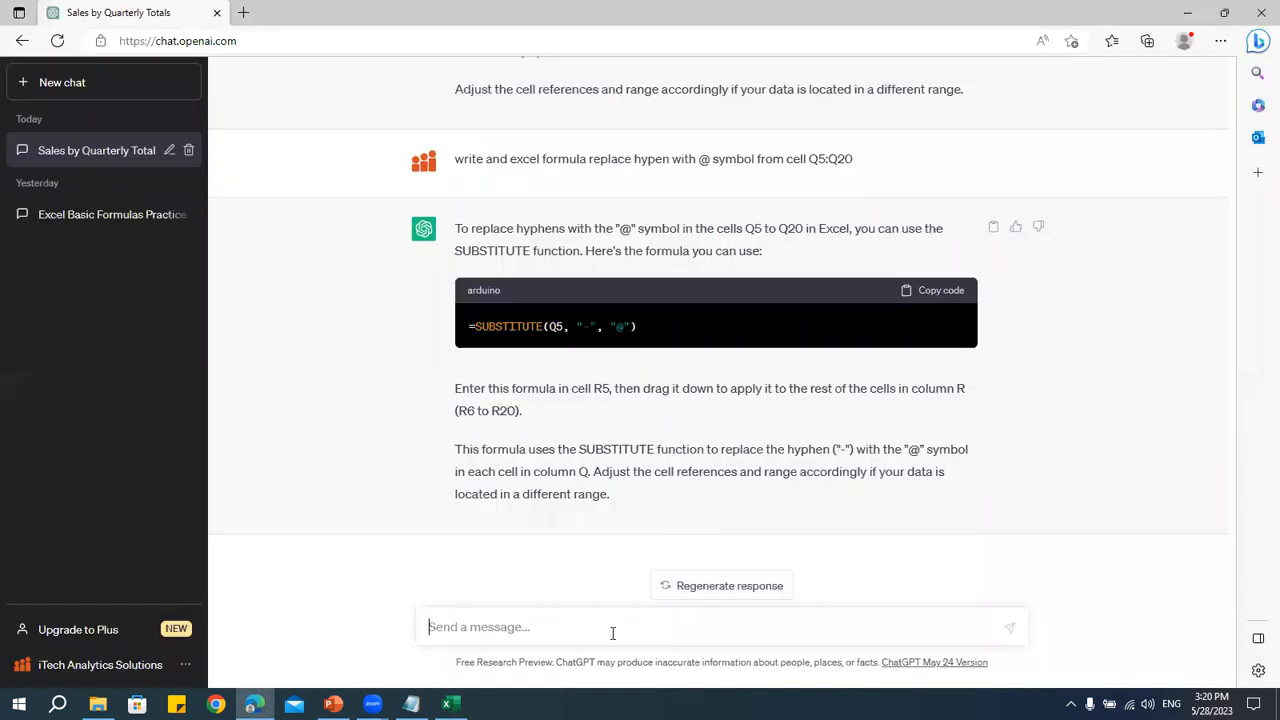
{"action": "type", "text": "write an excel formula to get number of working days"}
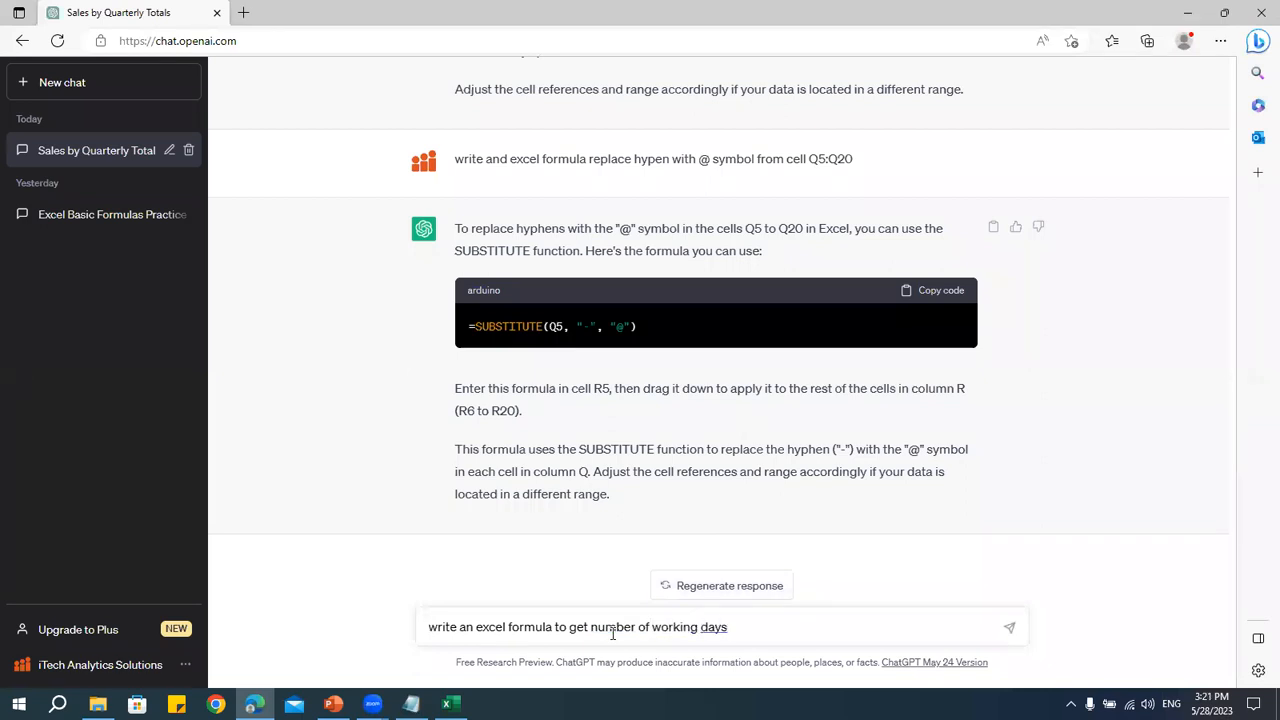
{"action": "type", "text": " where start date is in cell"}
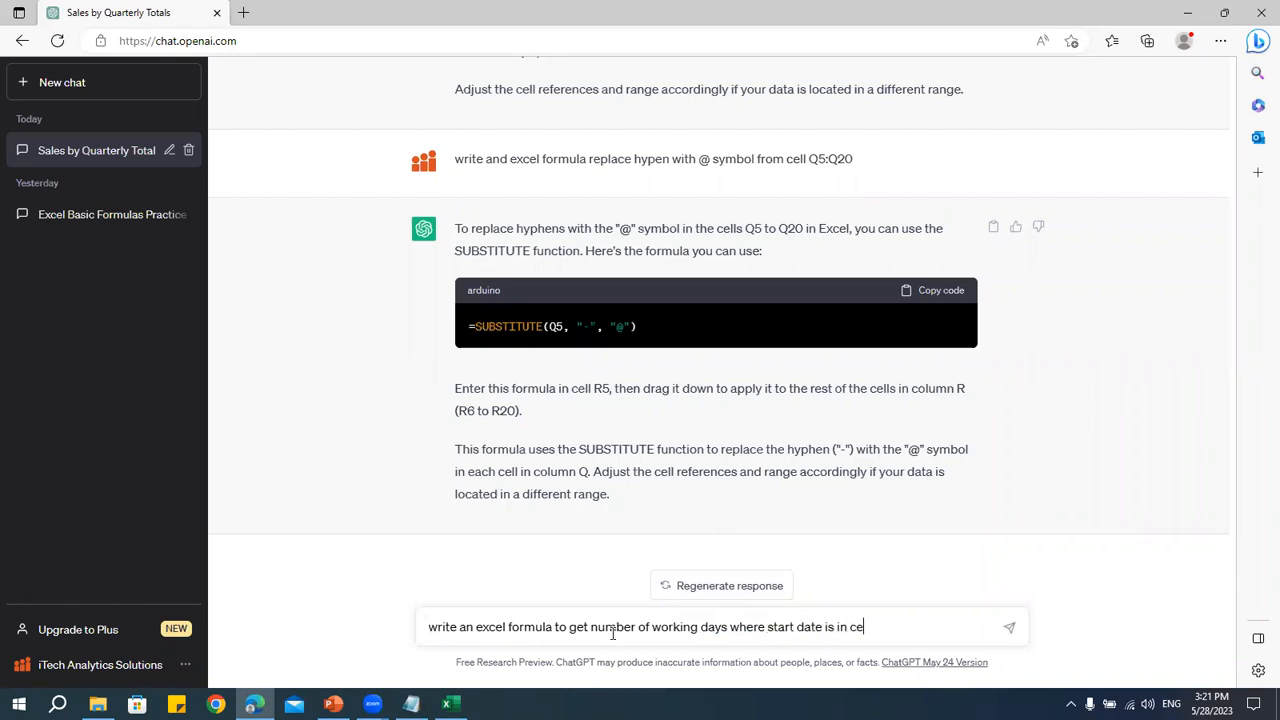
- Complete the ChatGPT prompt with start date in cell E4 and end date in E5, checking both cells in the Excel sheet, and send it
{"action": "key", "text": "alt+Tab"}
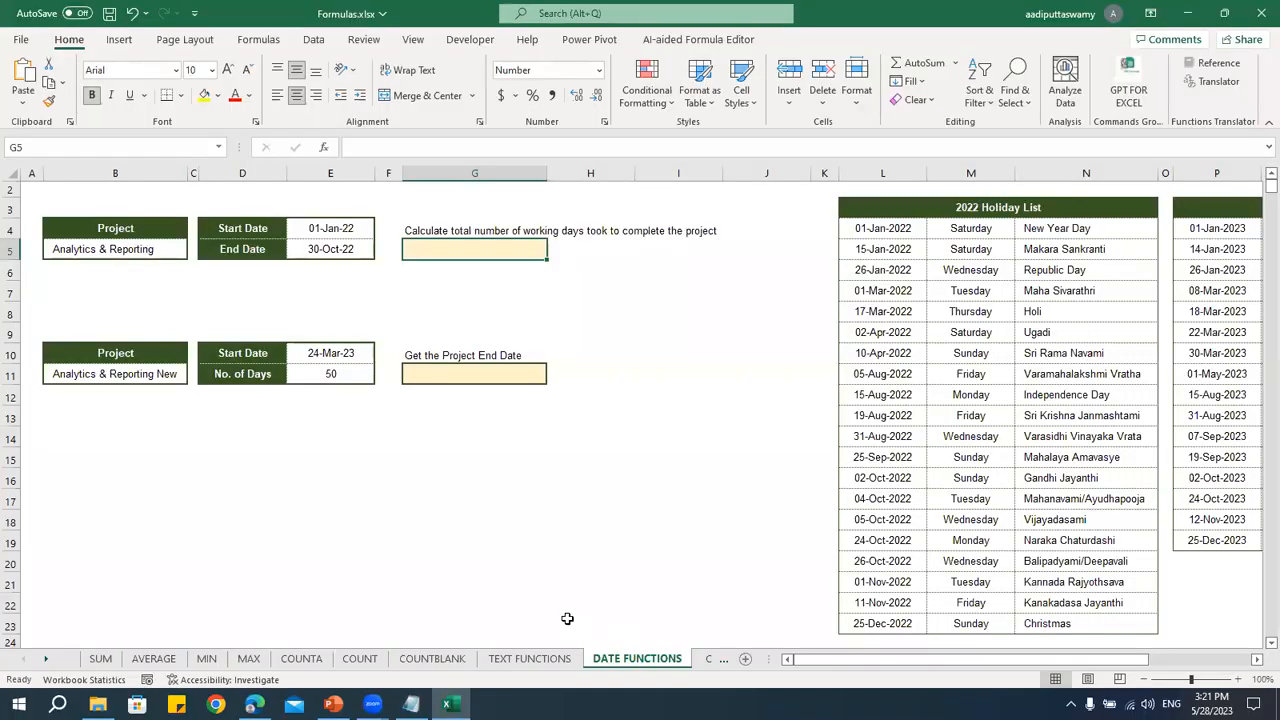
{"action": "left_click", "coordinate": [341, 233]}
{"action": "key", "text": "alt+Tab"}
{"action": "type", "text": "E"}
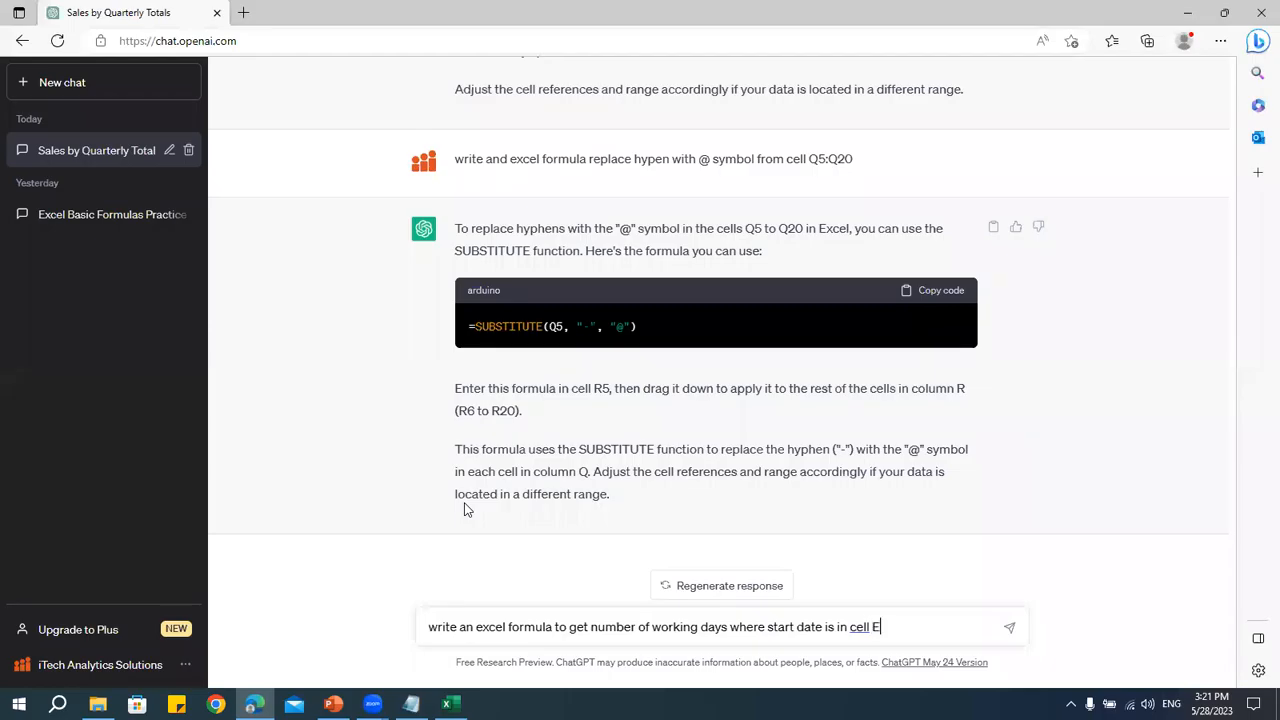
{"action": "type", "text": "45 and end date is in"}
{"action": "key", "text": "Tab"}
{"action": "key", "text": "alt+Tab"}
{"action": "left_click", "coordinate": [343, 252]}
{"action": "key", "text": "alt+Tab"}
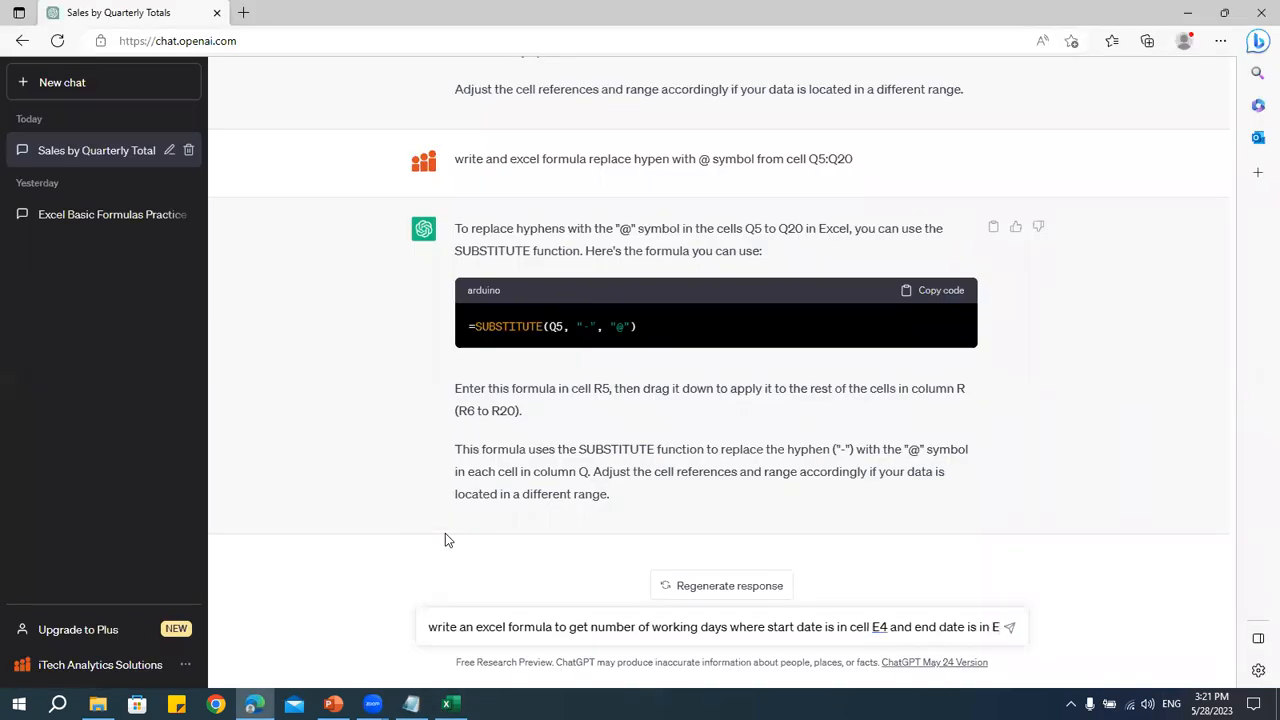
{"action": "type", "text": "E5"}
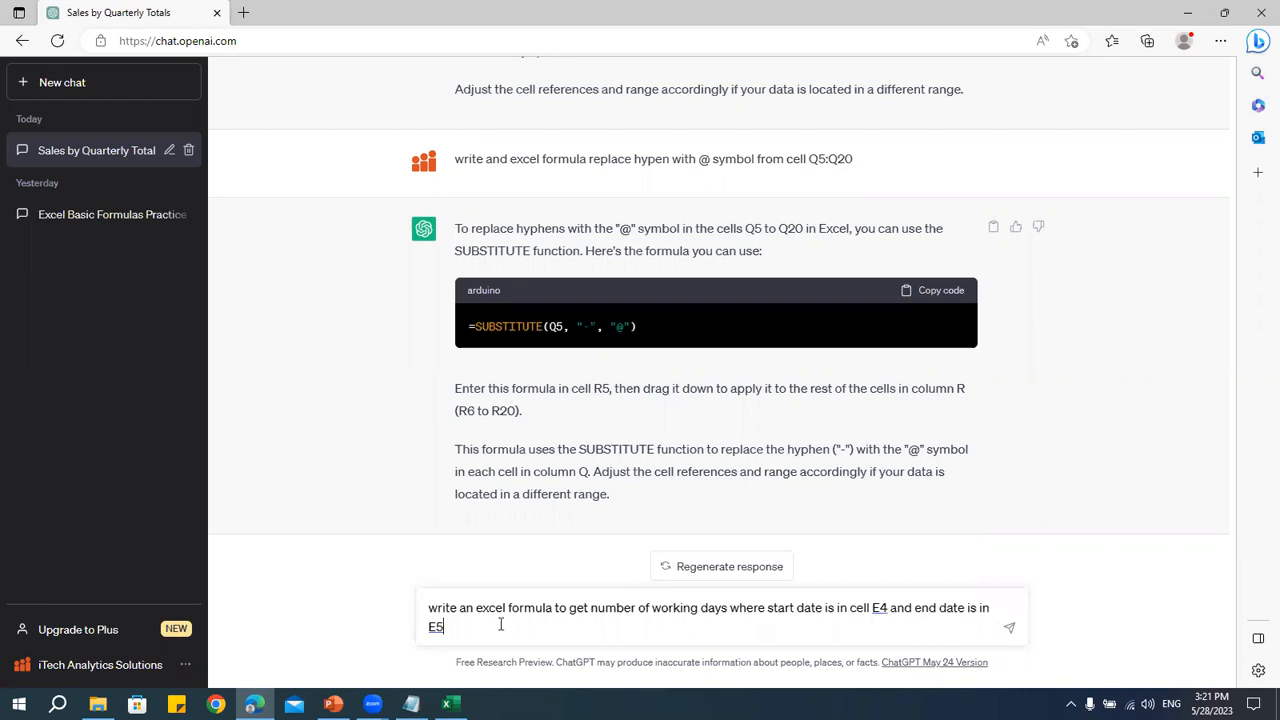
{"action": "key", "text": "Return"}
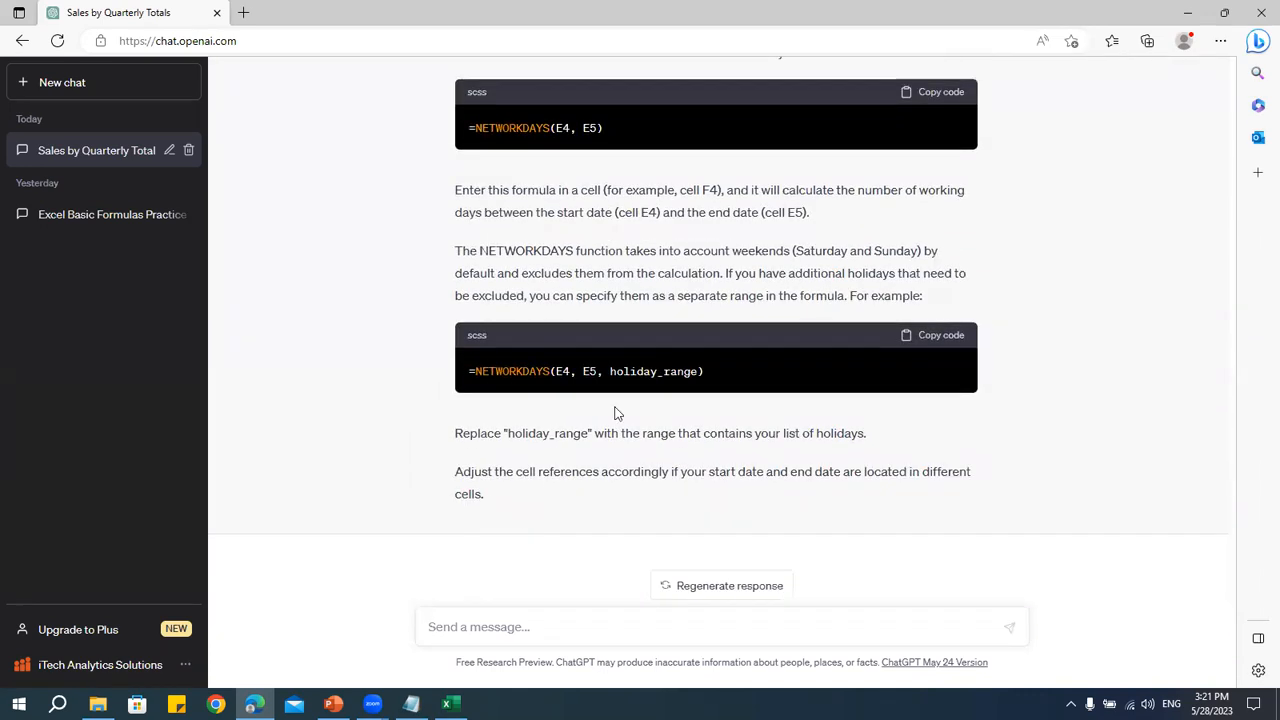
- Copy the suggested formula =NETWORKDAYS(E4, E5) from ChatGPT and enter it in cell G5 of the Excel sheet
{"action": "scroll", "coordinate": [643, 371], "scroll_direction": "up", "scroll_amount": 10}
{"action": "scroll", "coordinate": [625, 381], "scroll_direction": "down", "scroll_amount": 4}
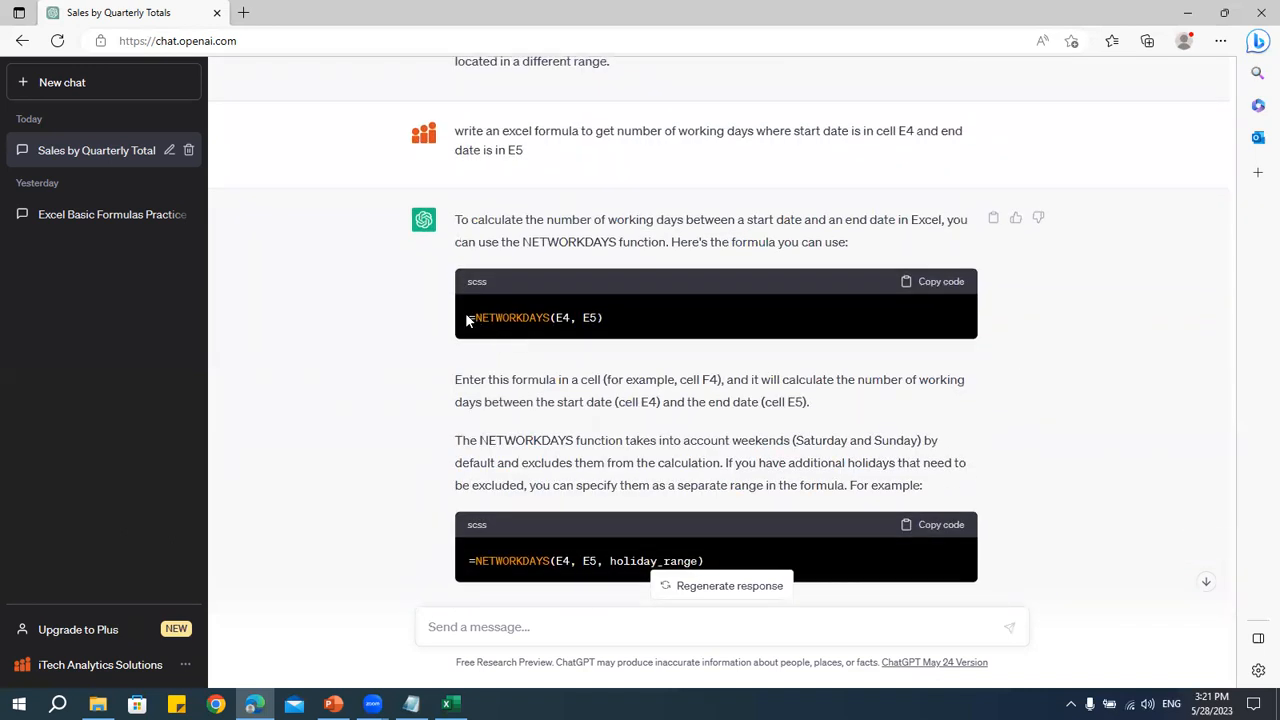
{"action": "left_click_drag", "start_coordinate": [467, 317], "coordinate": [523, 317]}
{"action": "left_click_drag", "start_coordinate": [665, 322], "coordinate": [665, 322]}
{"action": "key", "text": "ctrl+c"}
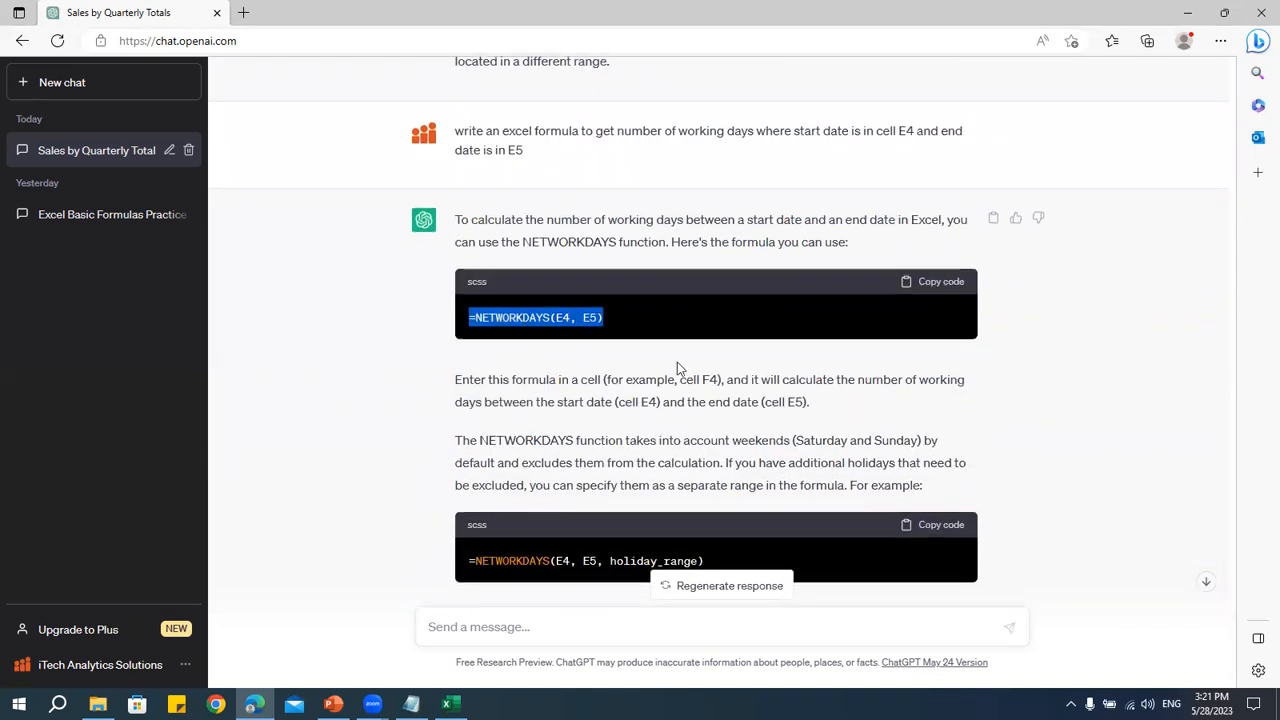
{"action": "key", "text": "alt+Tab"}
{"action": "double_click", "coordinate": [443, 247]}
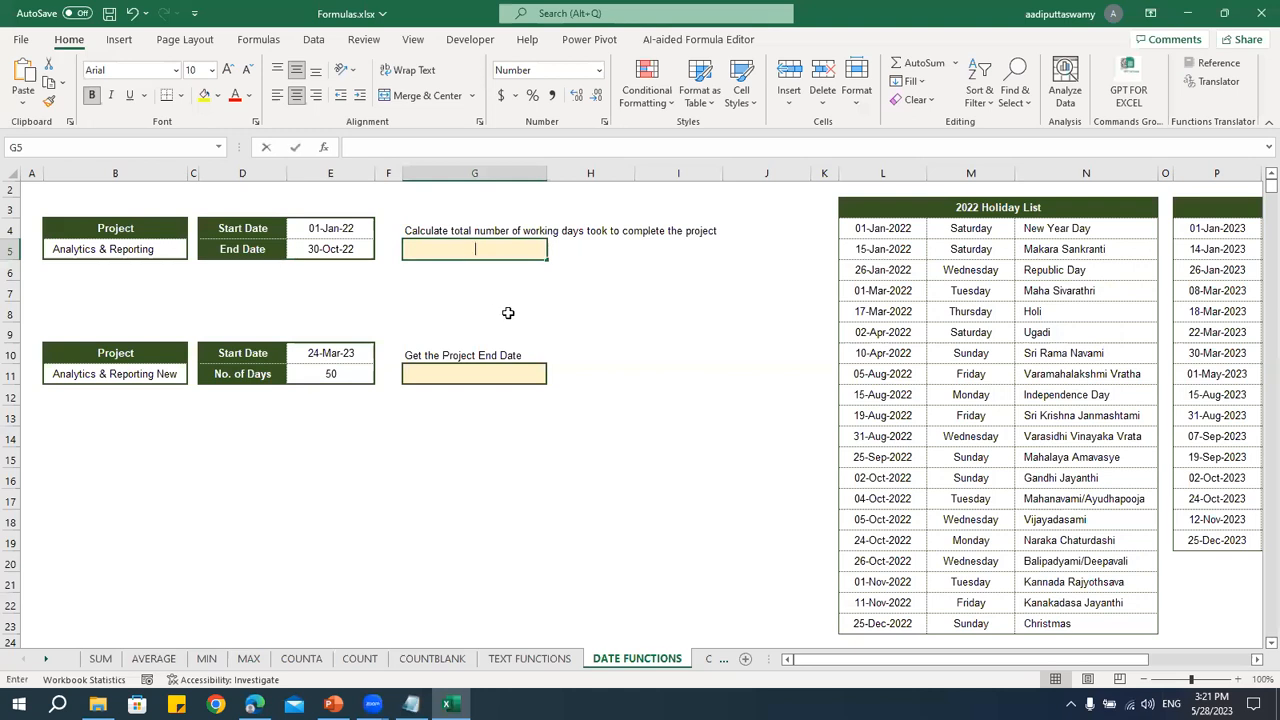
{"action": "key", "text": "ctrl+v"}
{"action": "key", "text": "Return"}
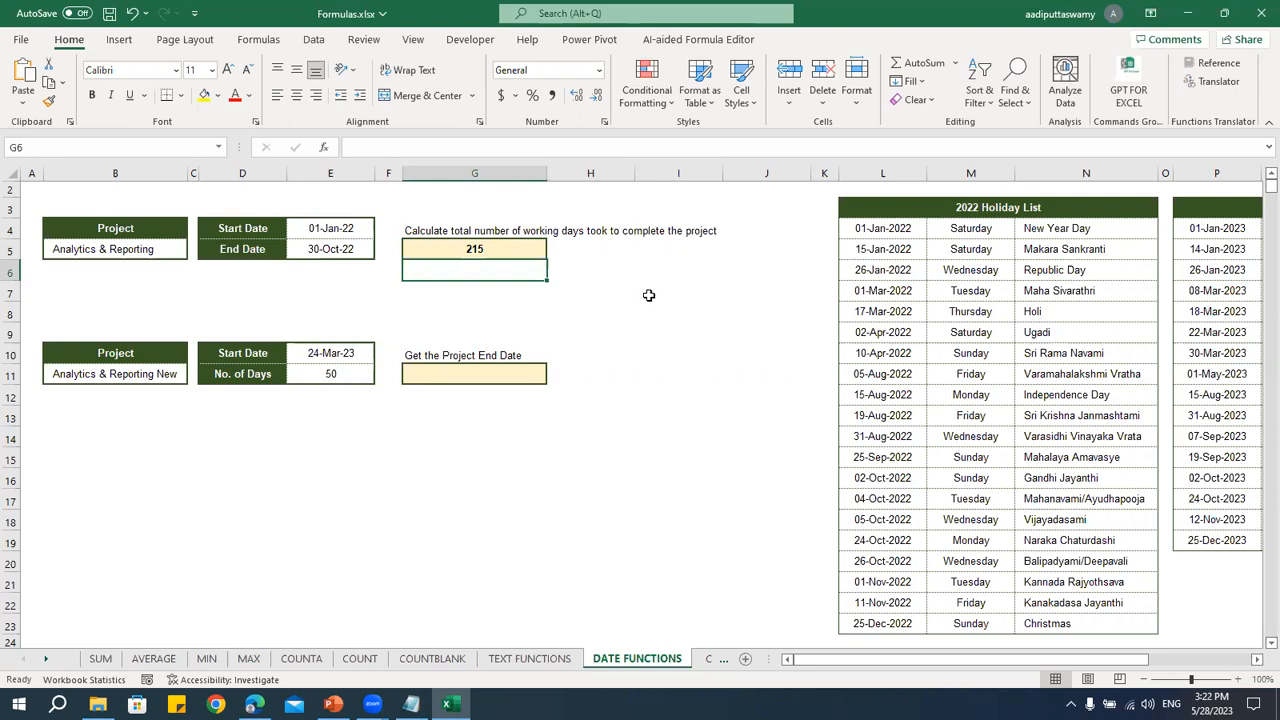
- Select the 2022 Holiday List table, then switch to ChatGPT and copy the working-days prompt into a new message
{"action": "left_click_drag", "start_coordinate": [891, 213], "coordinate": [1031, 625]}
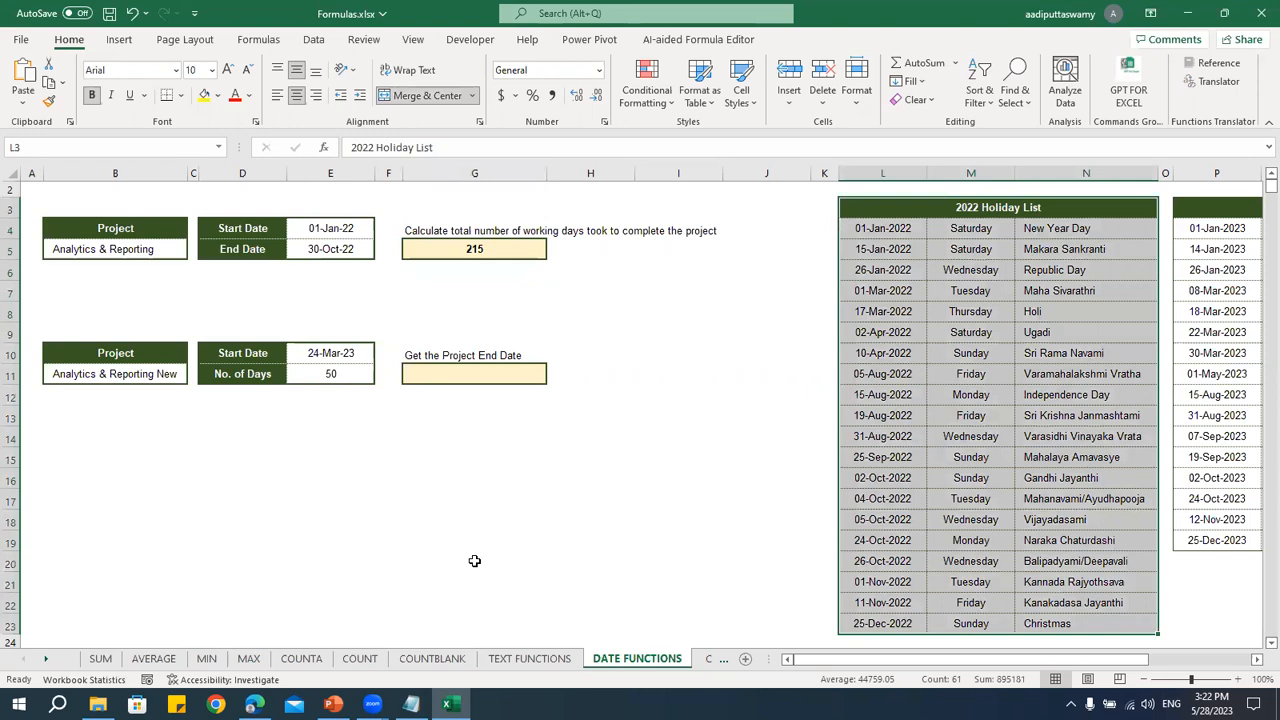
{"action": "key", "text": "alt+Tab"}
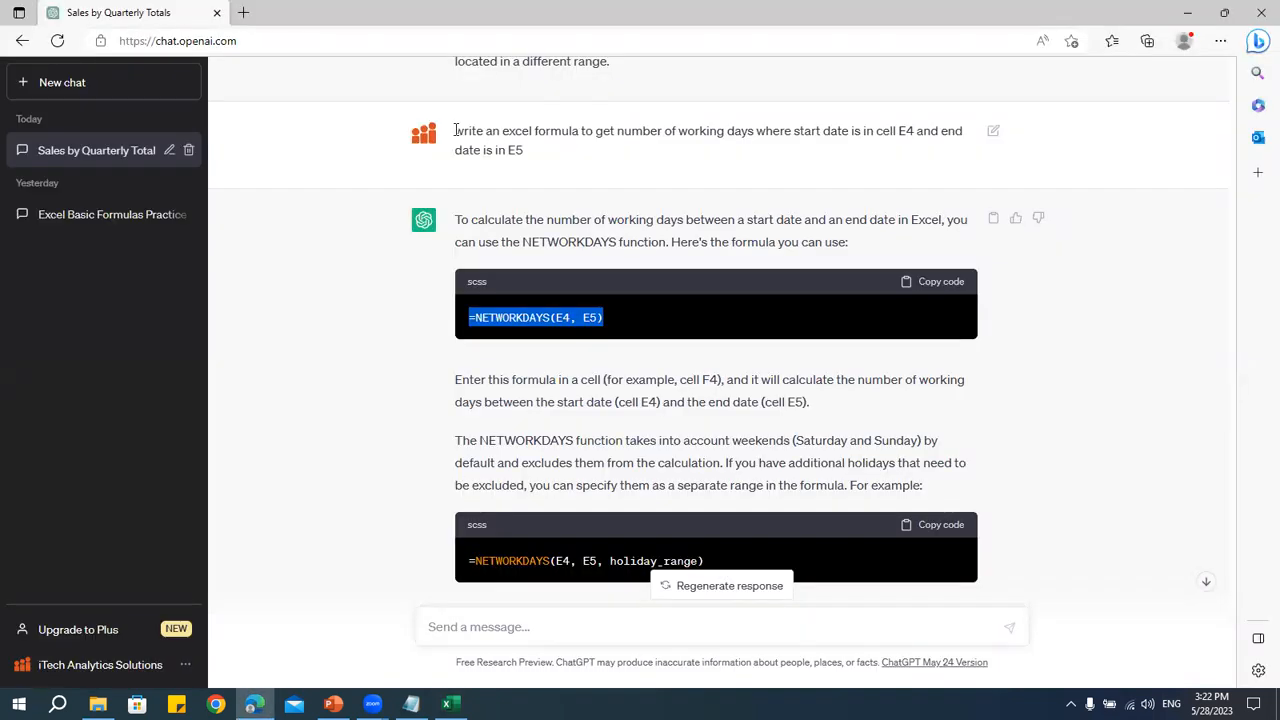
{"action": "left_click_drag", "start_coordinate": [457, 130], "coordinate": [555, 152]}
{"action": "key", "text": "ctrl+c"}
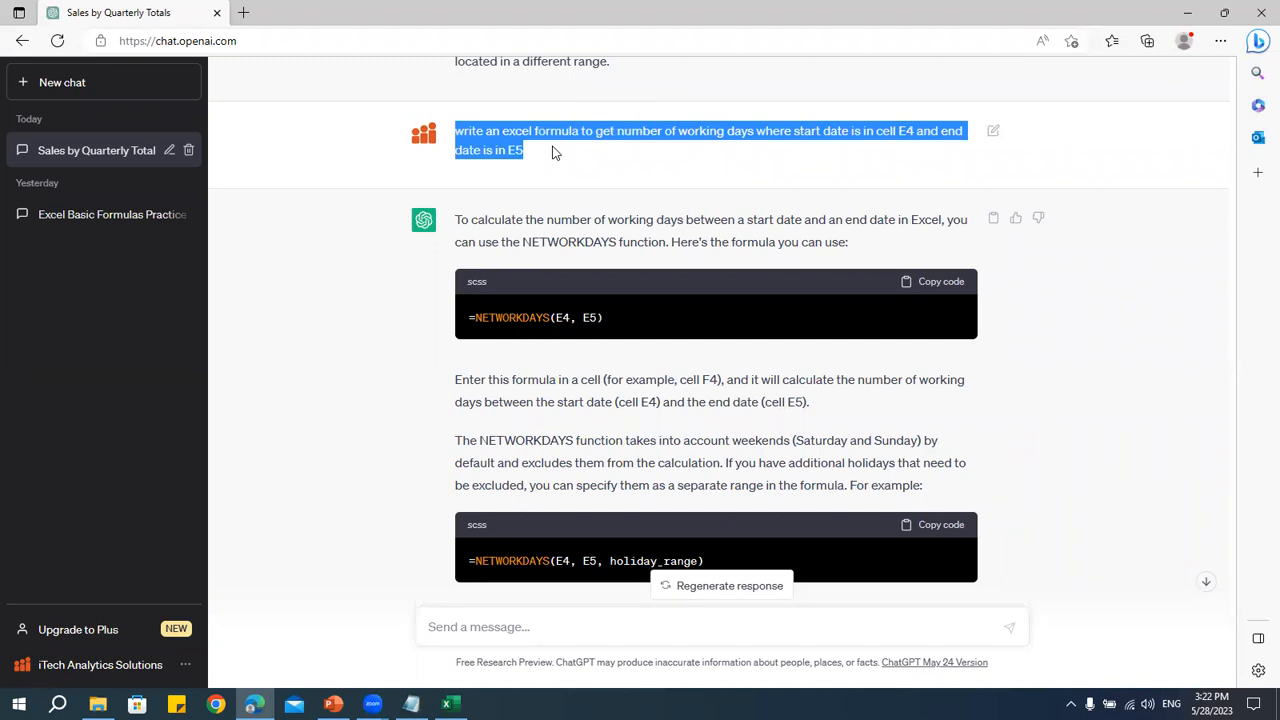
{"action": "left_click", "coordinate": [499, 638]}
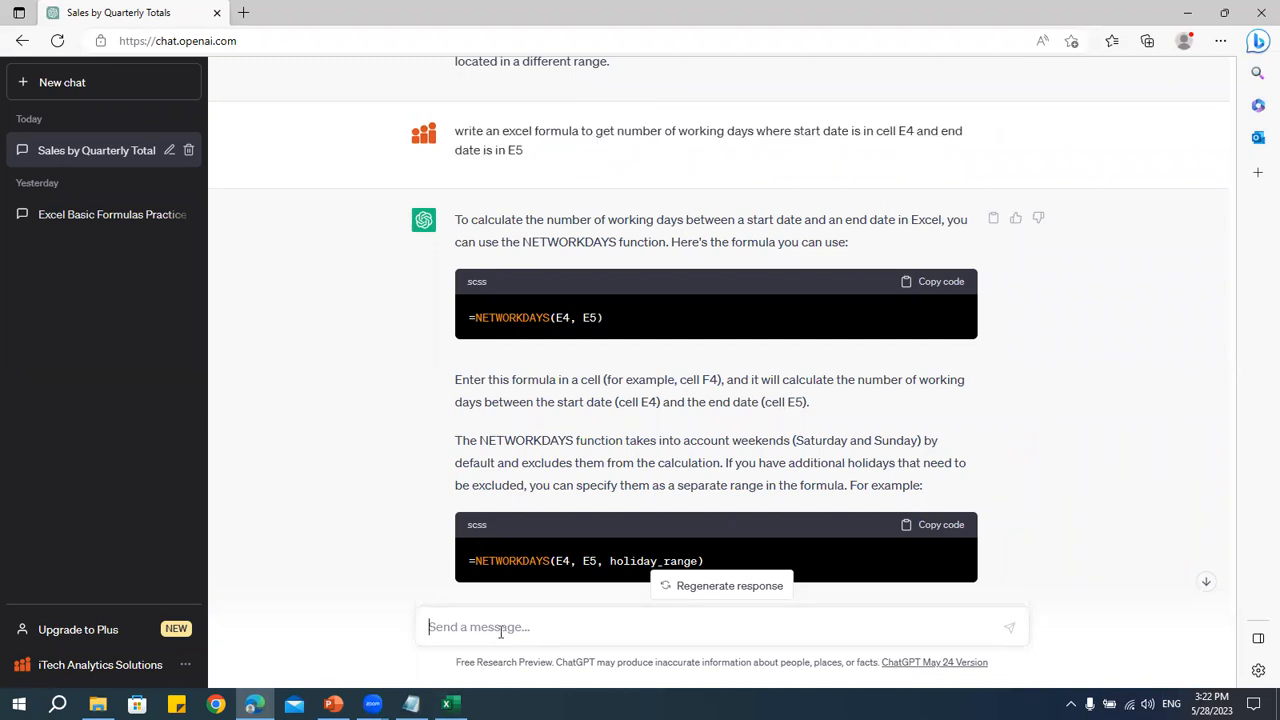
{"action": "key", "text": "ctrl+v"}
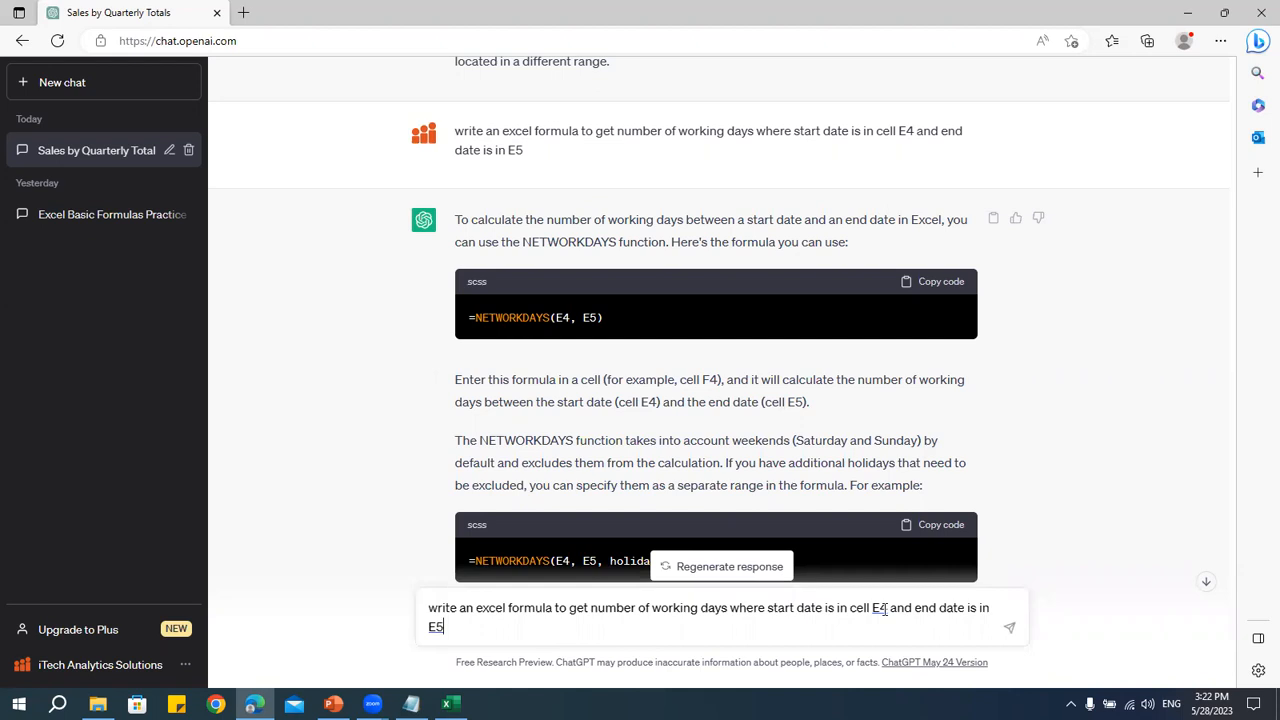
- Append "where the holiday list is in cell L4:L23" to the prompt, checking the list's first and last date cells in Excel, and send it
{"action": "left_click", "coordinate": [482, 630]}
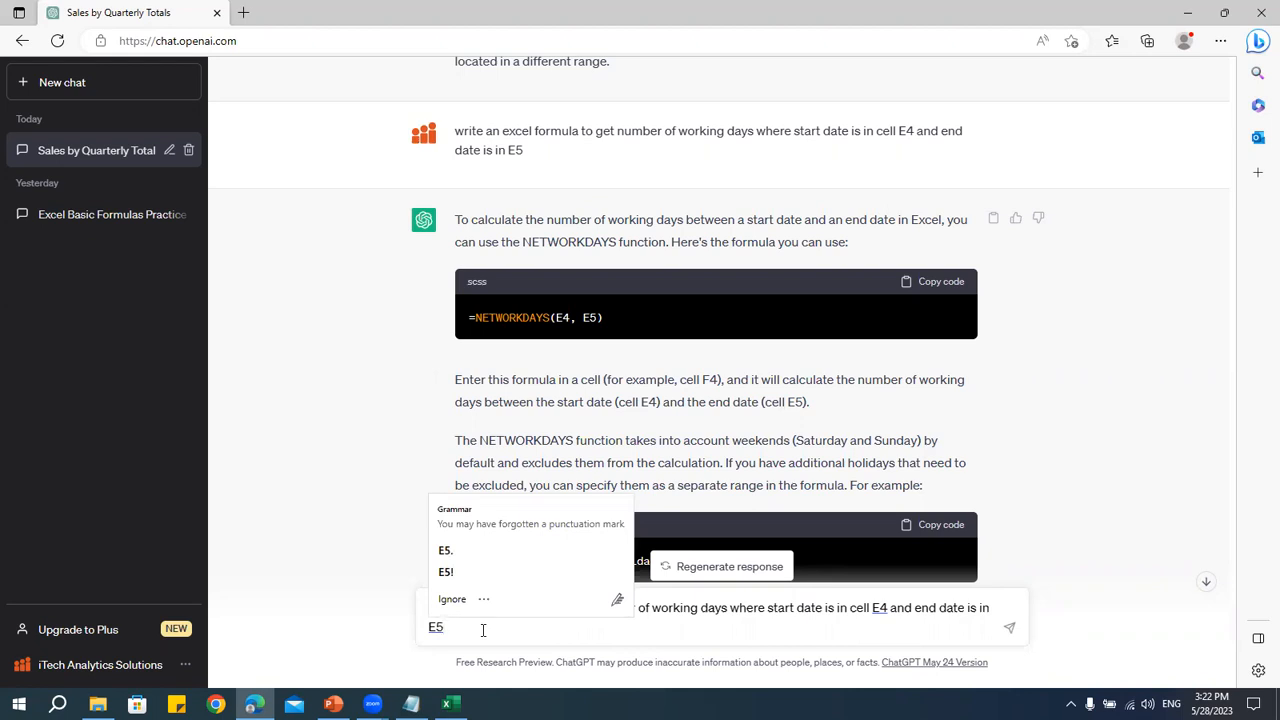
{"action": "type", "text": "wher"}
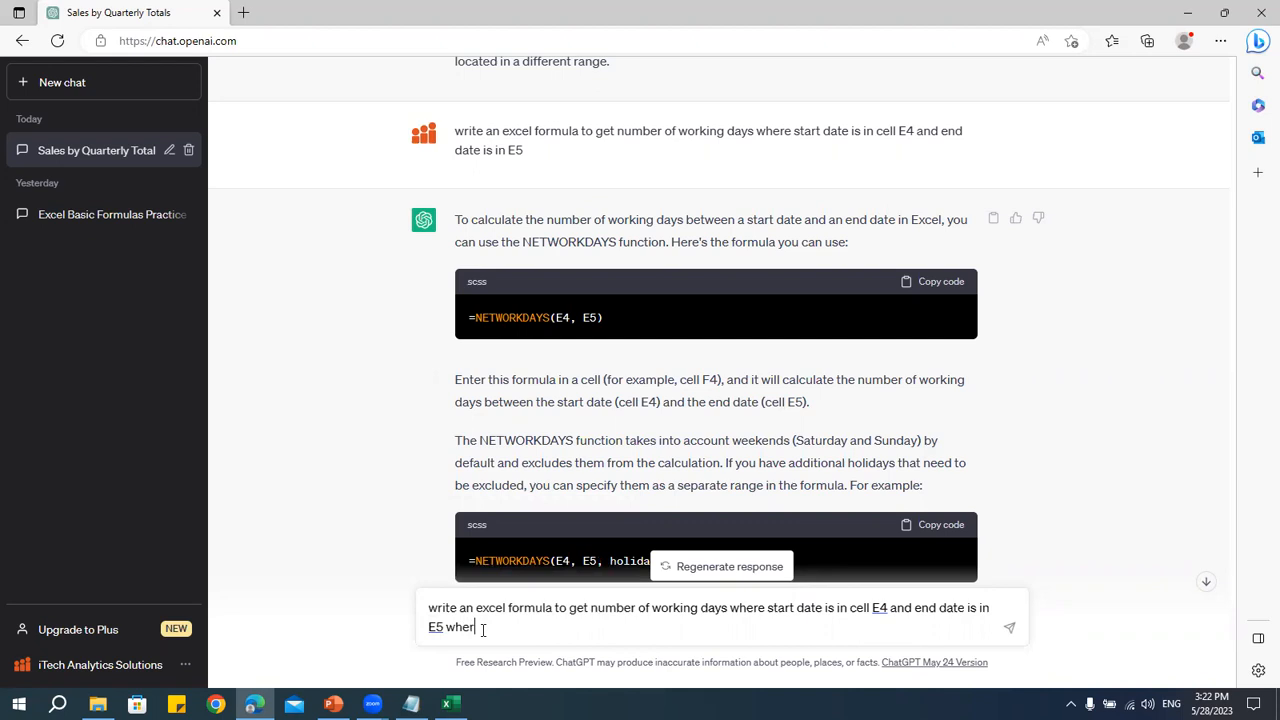
{"action": "type", "text": "e the holiday list is in cell"}
{"action": "key", "text": "alt+Tab"}
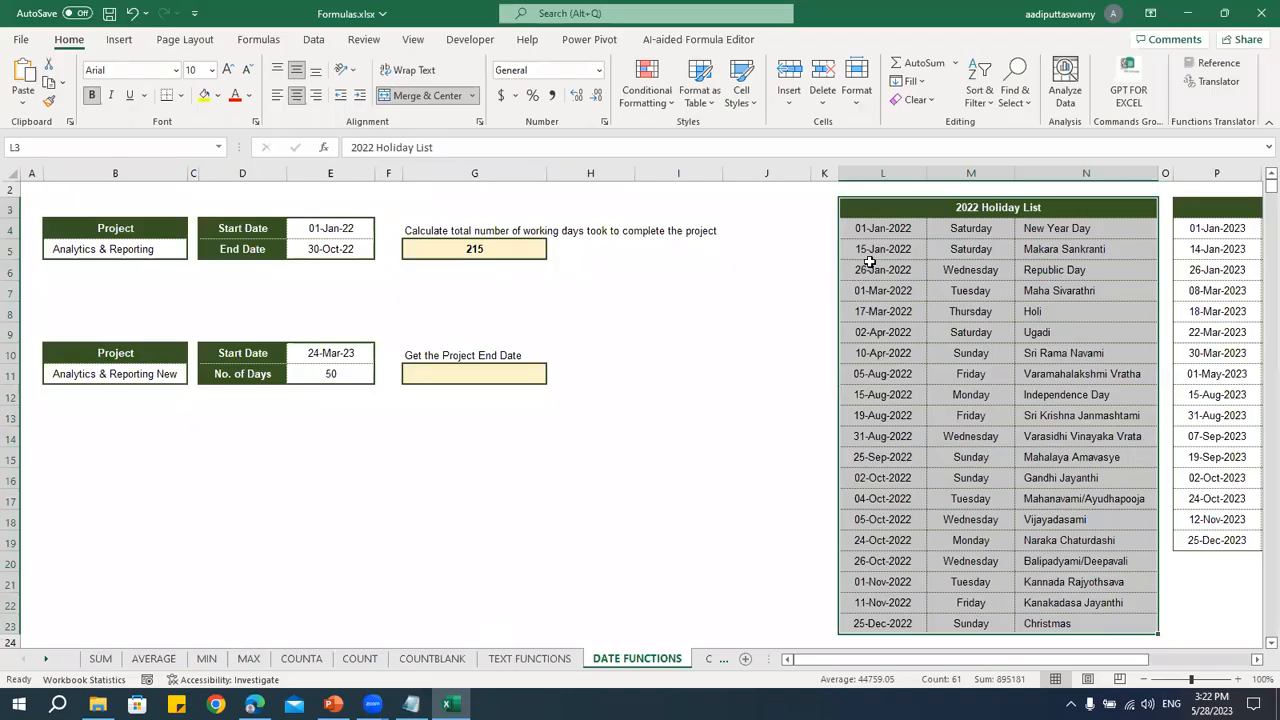
{"action": "left_click", "coordinate": [877, 228]}
{"action": "key", "text": "alt+Tab"}
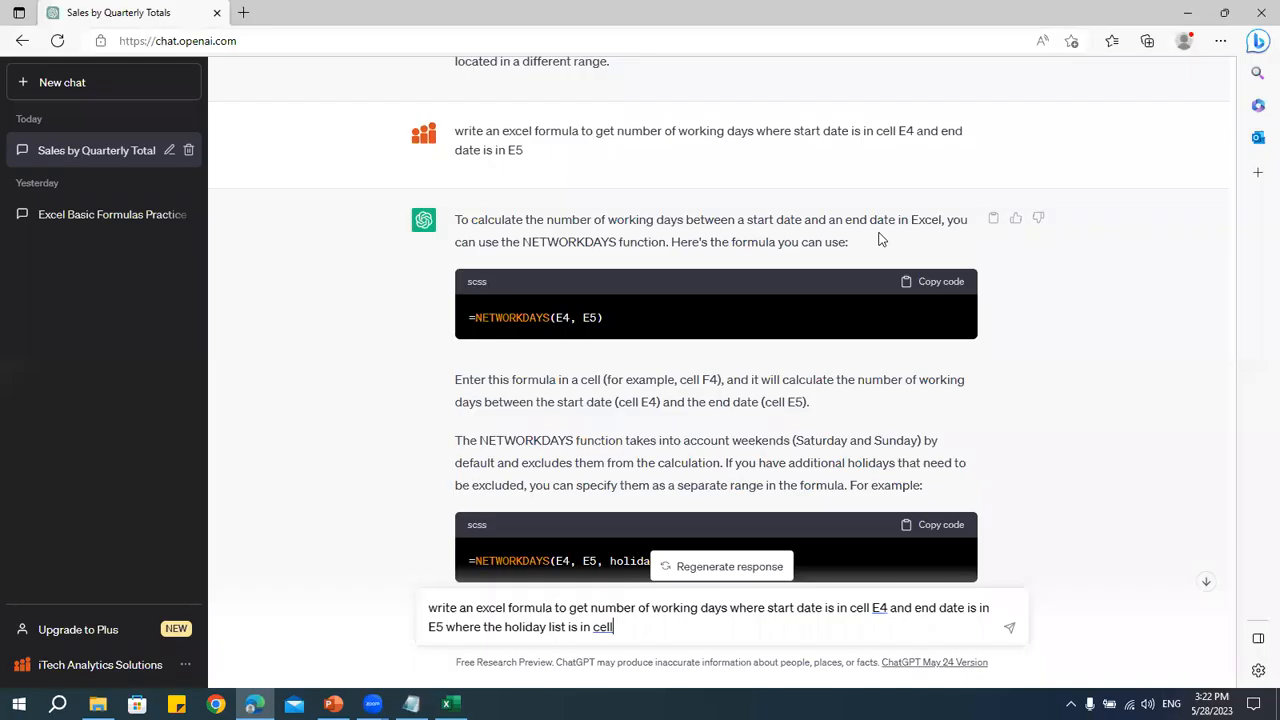
{"action": "type", "text": "L4:"}
{"action": "key", "text": "alt+Tab"}
{"action": "left_click", "coordinate": [879, 621]}
{"action": "key", "text": "alt+Tab"}
{"action": "type", "text": ":L23"}
{"action": "key", "text": "Return"}
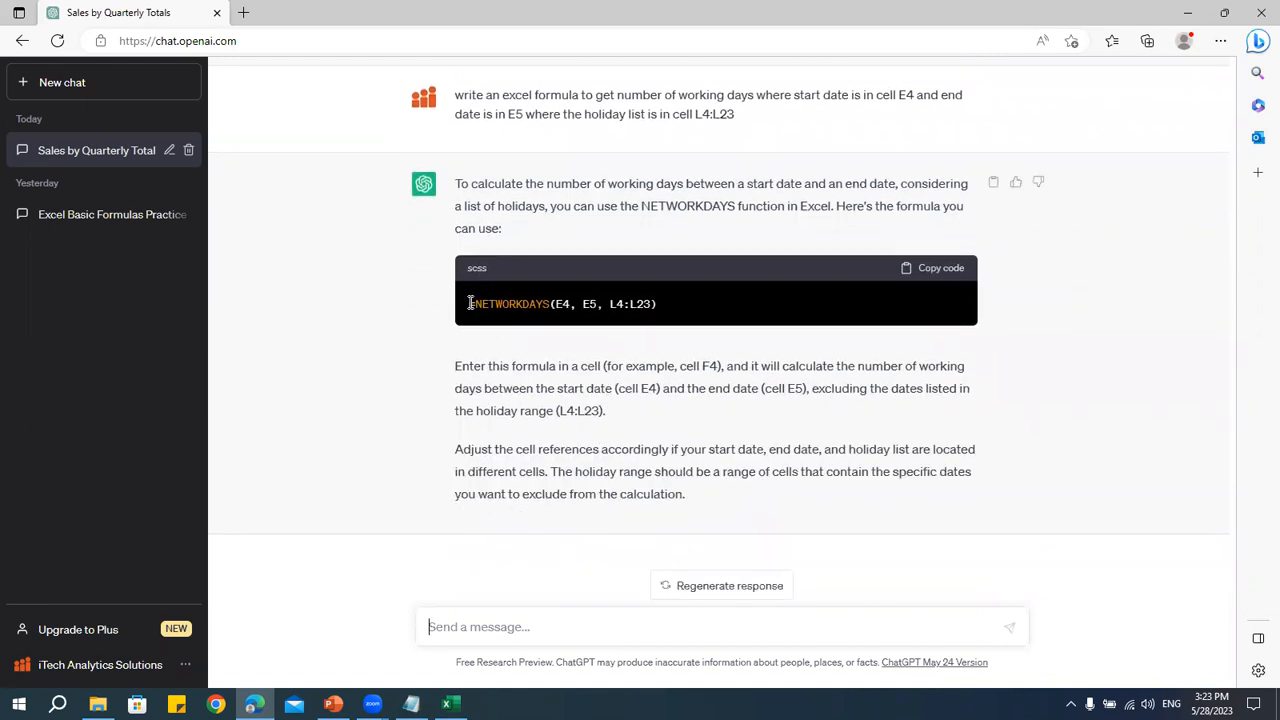
- Copy =NETWORKDAYS(E4, E5, L4:L23) from ChatGPT and enter it in cell G6 of the Excel sheet
{"action": "left_click_drag", "start_coordinate": [467, 305], "coordinate": [703, 311]}
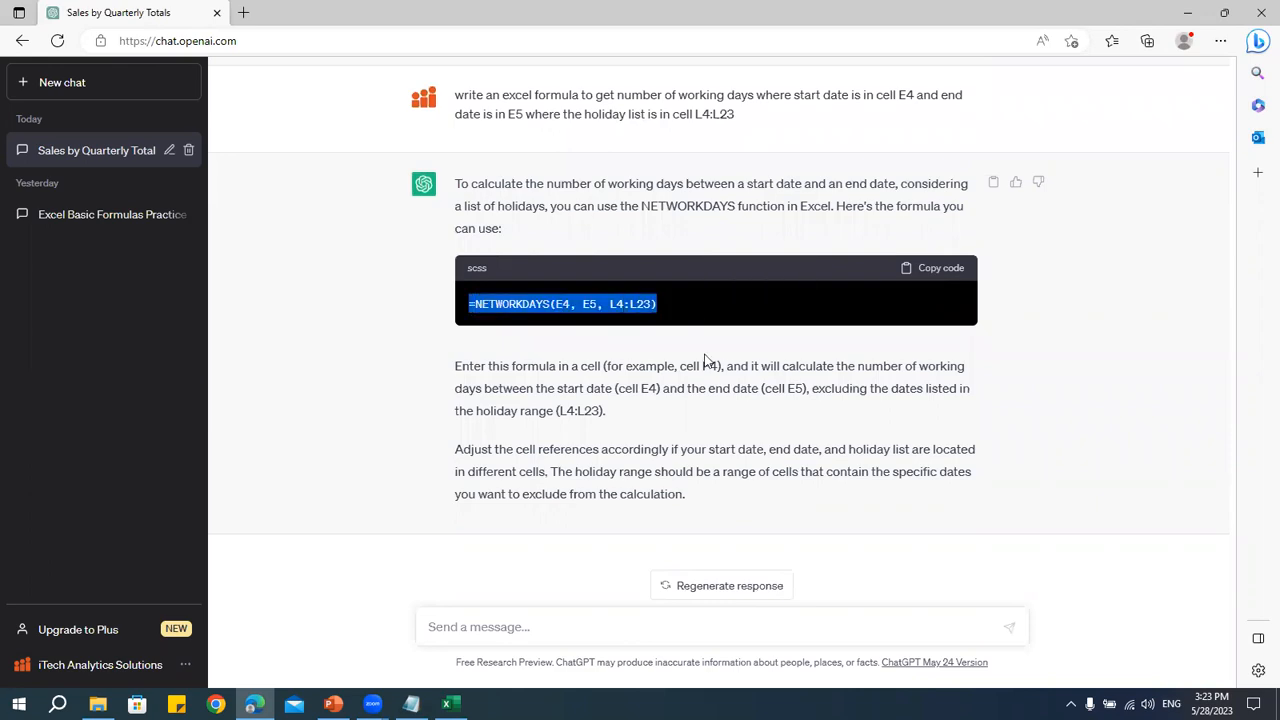
{"action": "key", "text": "alt+Tab"}
{"action": "double_click", "coordinate": [486, 269]}
{"action": "key", "text": "ctrl+v"}
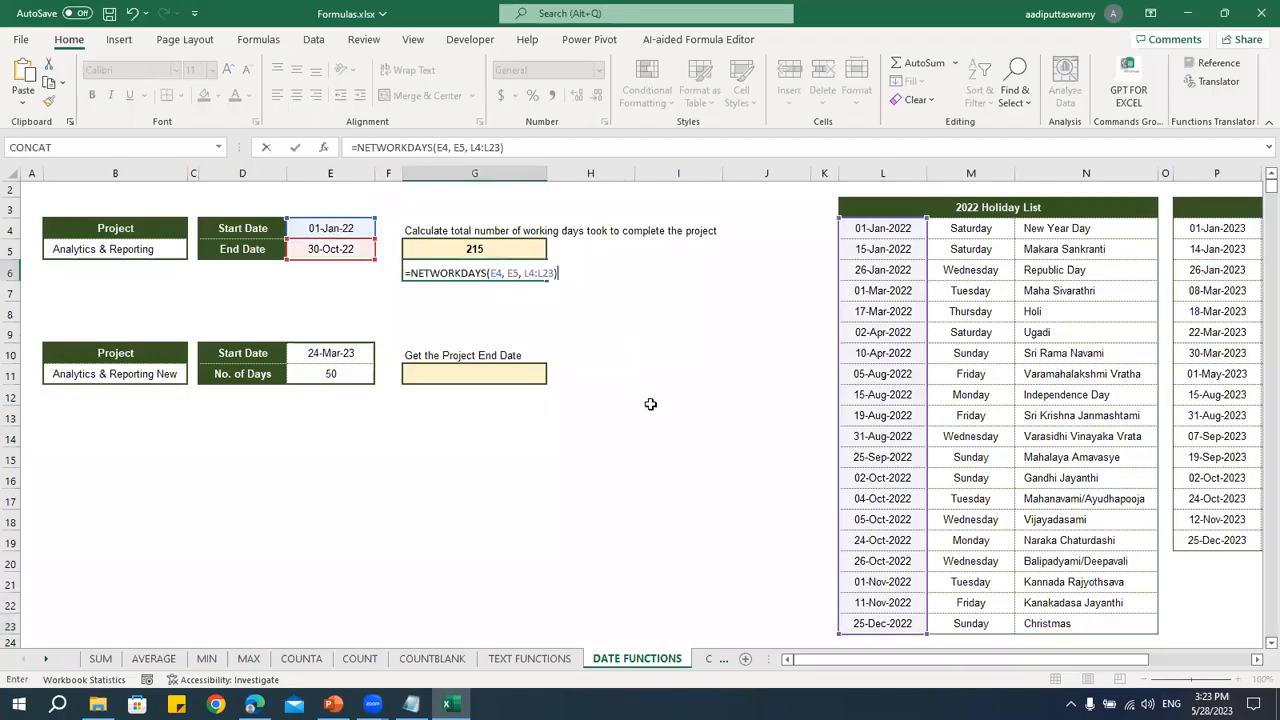
{"action": "key", "text": "Return"}
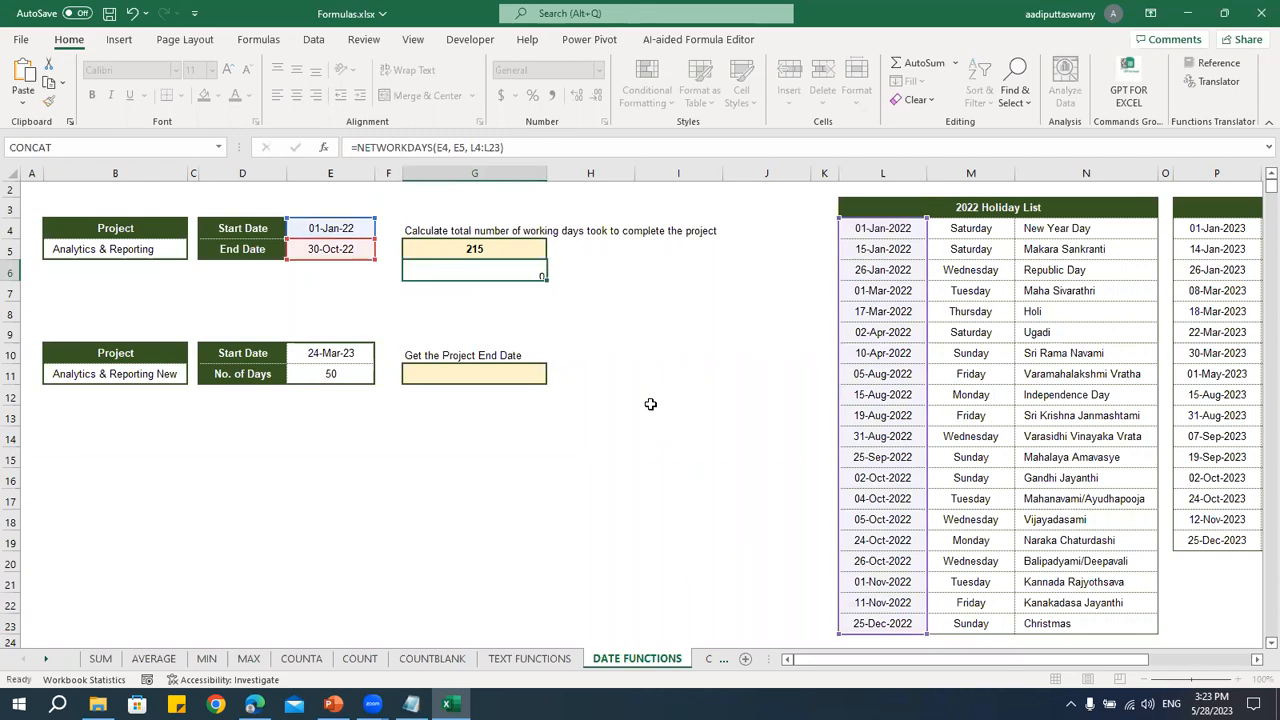
- Apply only the cell formatting of G5 to cells G6 and G7
{"action": "left_click", "coordinate": [505, 255]}
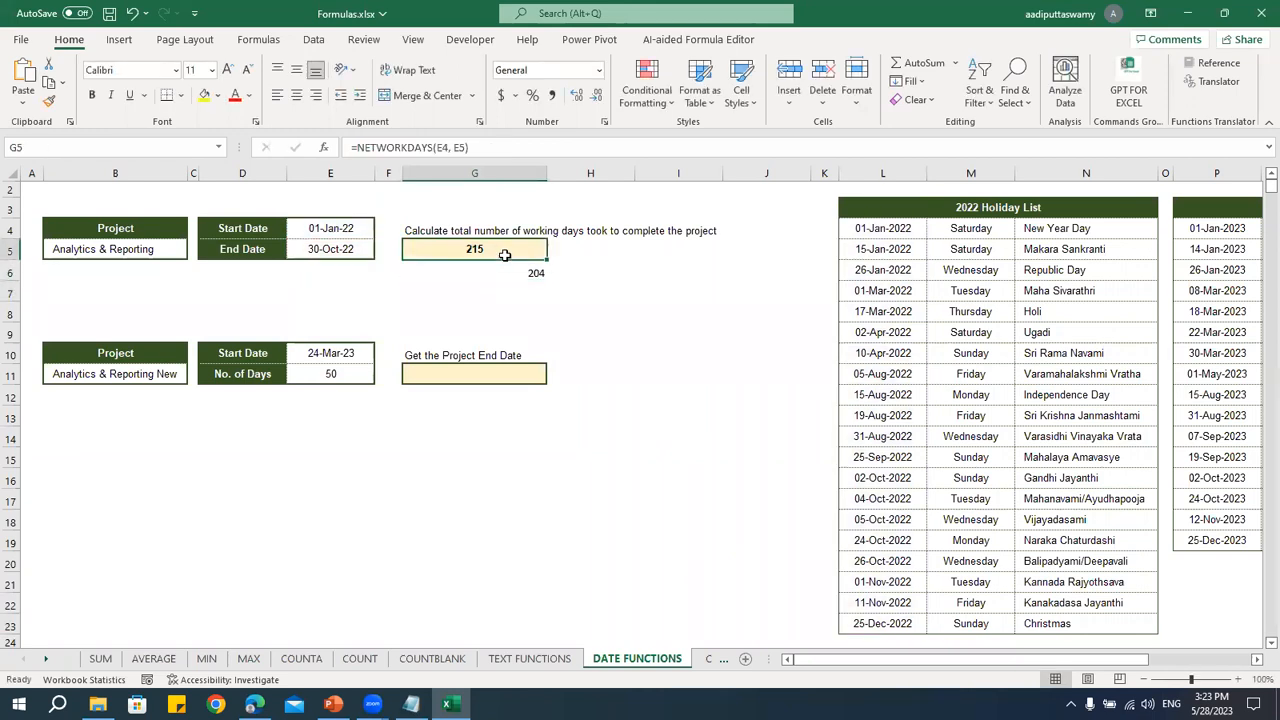
{"action": "key", "text": "ctrl+c"}
{"action": "left_click", "coordinate": [512, 299], "text": "shift"}
{"action": "key", "text": "ctrl+alt+v"}
{"action": "key", "text": "t"}
{"action": "key", "text": "Return"}
{"action": "key", "text": "Escape"}
{"action": "left_click", "coordinate": [651, 287]}
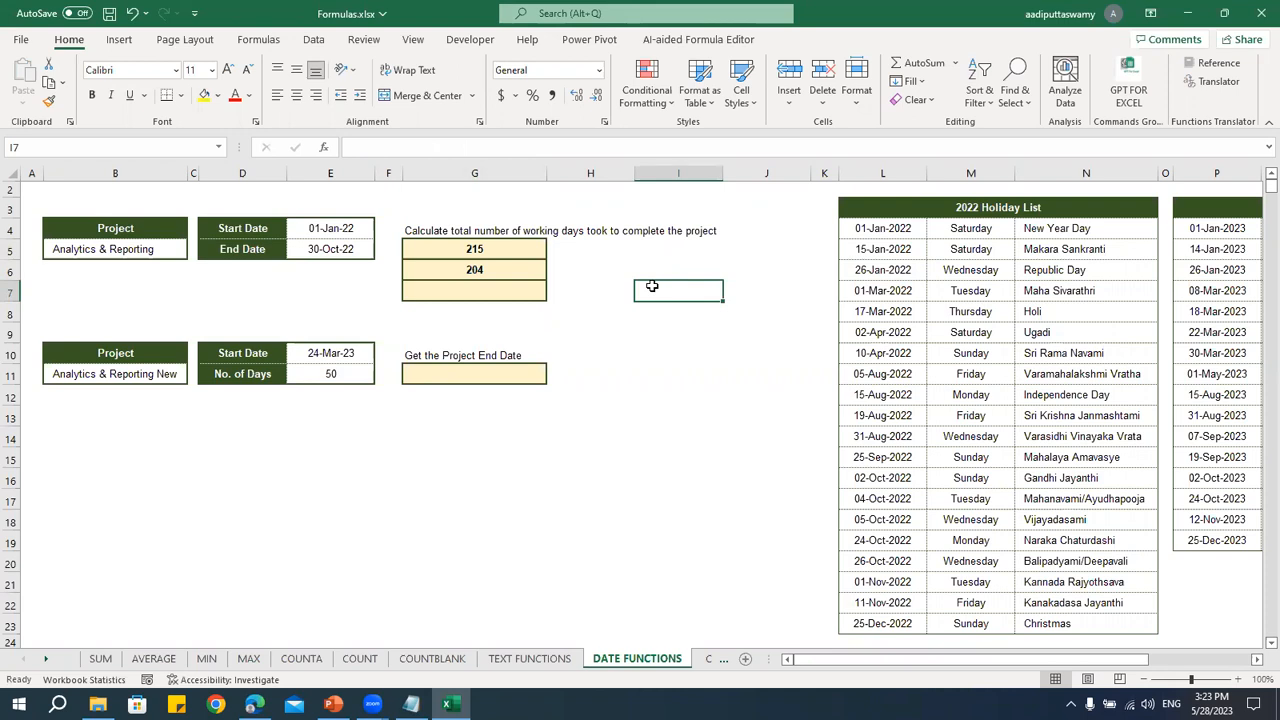
- Switch to ChatGPT and copy the prompt that includes the holiday list into a new message
{"action": "key", "text": "alt+Tab"}
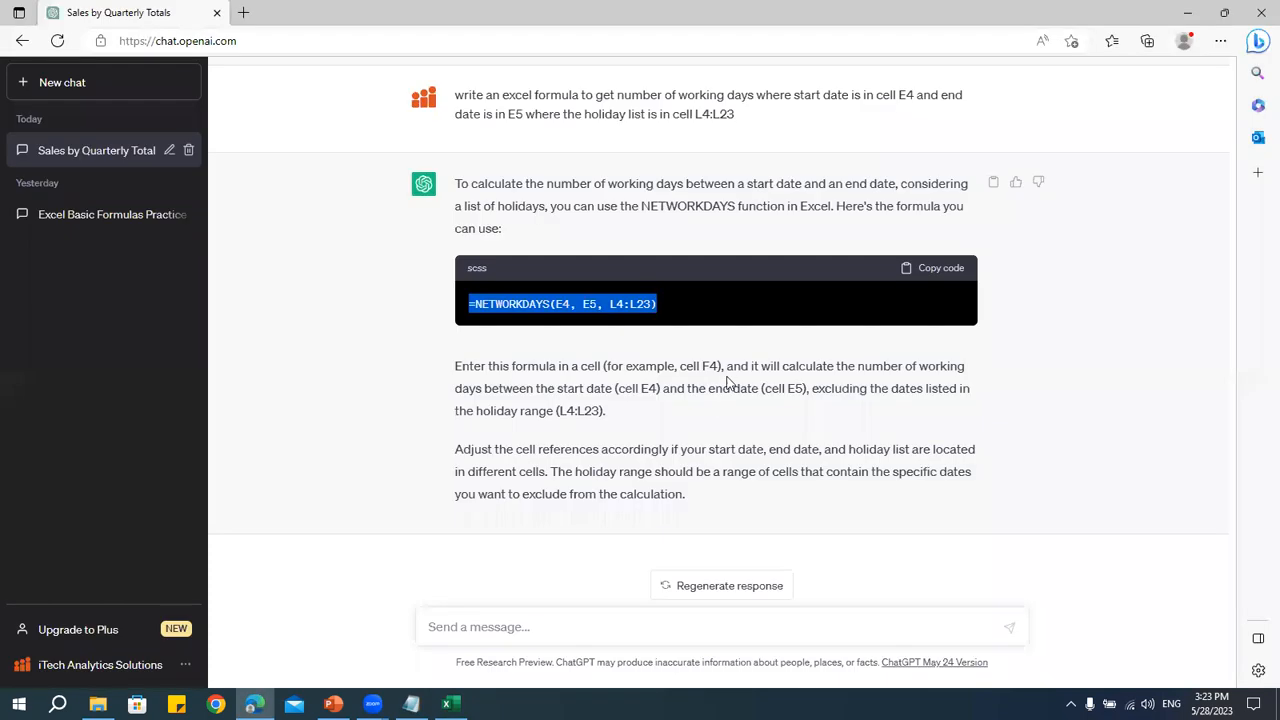
{"action": "scroll", "coordinate": [596, 320], "scroll_direction": "up", "scroll_amount": 2}
{"action": "scroll", "coordinate": [595, 317], "scroll_direction": "up", "scroll_amount": 1}
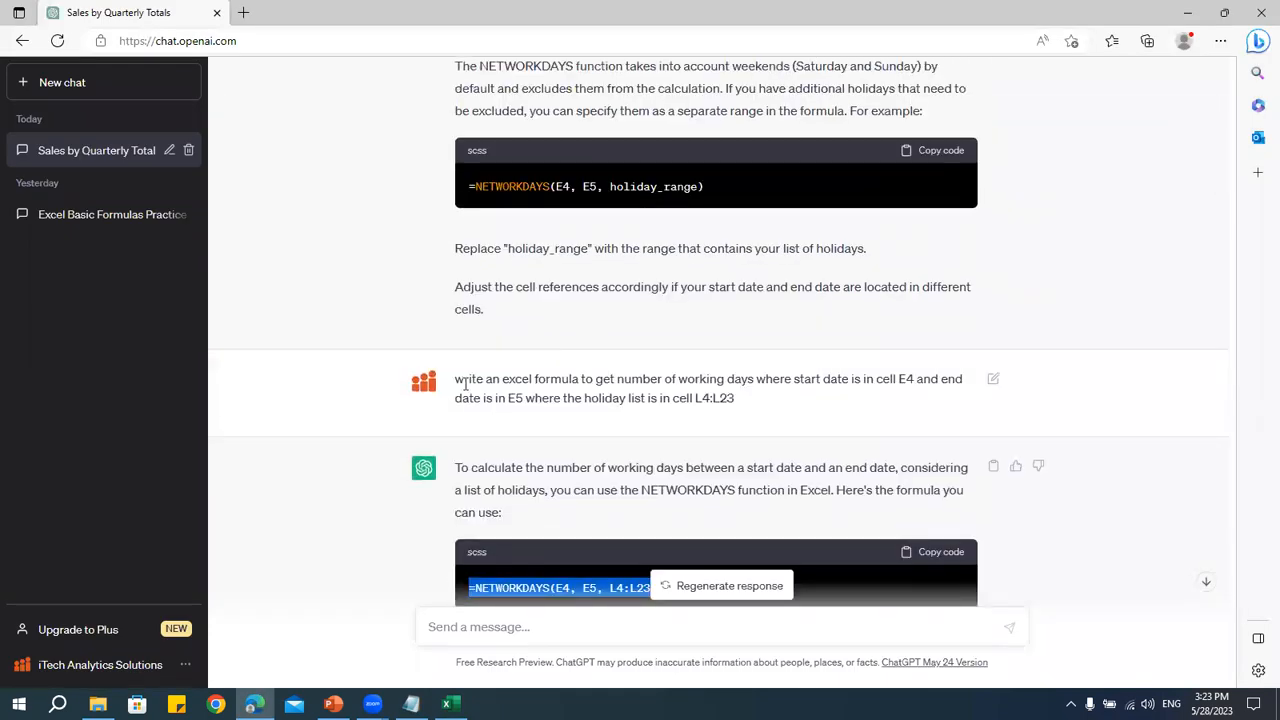
{"action": "left_click_drag", "start_coordinate": [456, 381], "coordinate": [786, 400]}
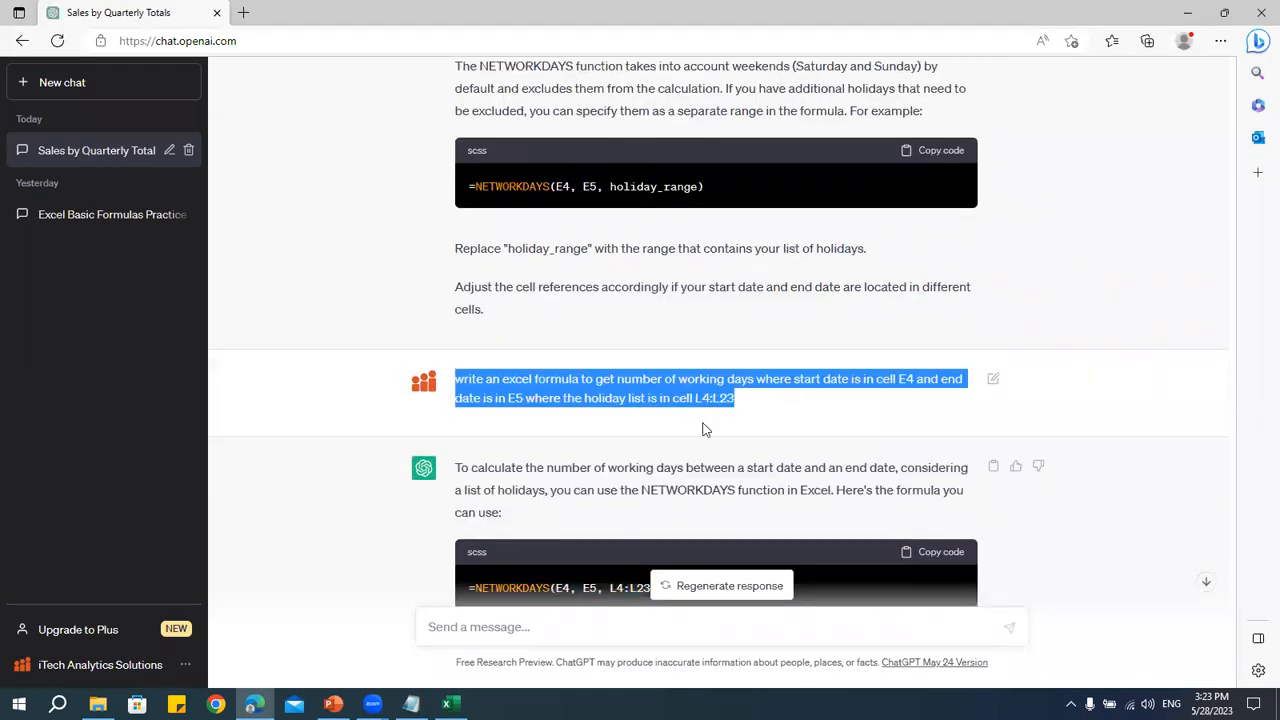
{"action": "scroll", "coordinate": [703, 429], "scroll_direction": "down", "scroll_amount": 3}
{"action": "left_click", "coordinate": [563, 626]}
{"action": "key", "text": "ctrl+v"}
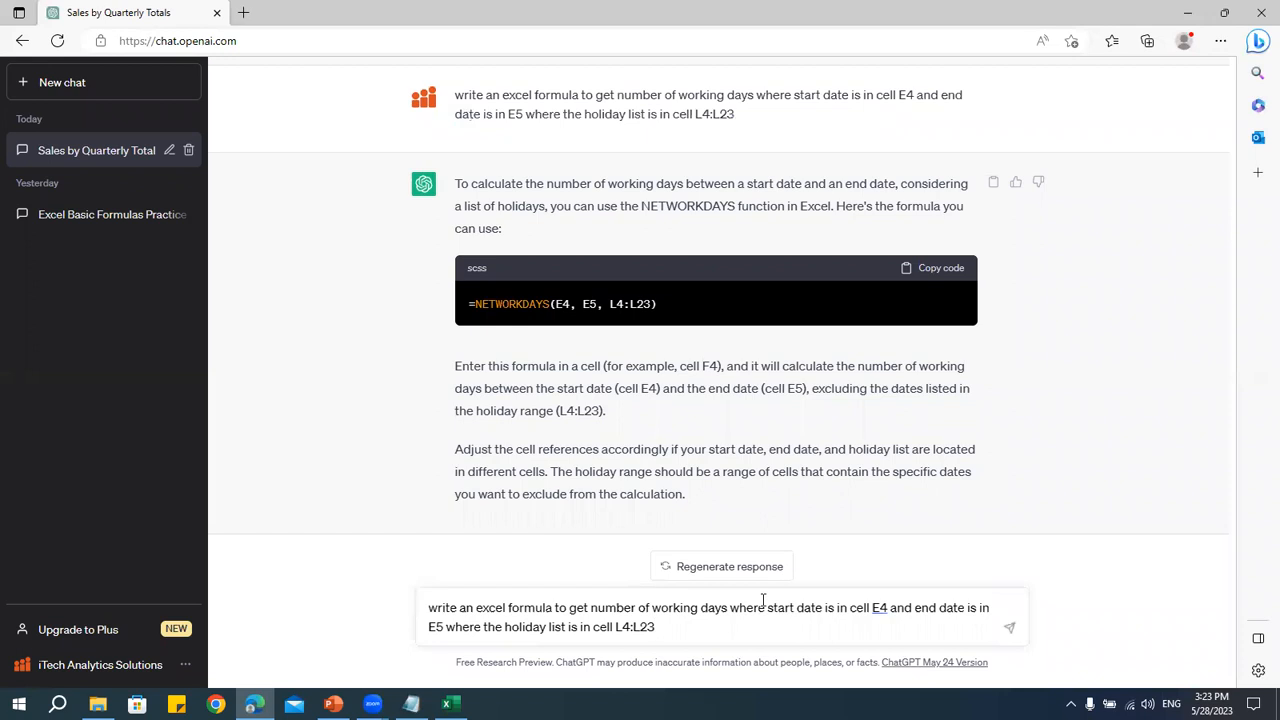
- Append "and the weekend is only on sunday" to the prompt and send it
{"action": "type", "text": "and the weekend is o"}
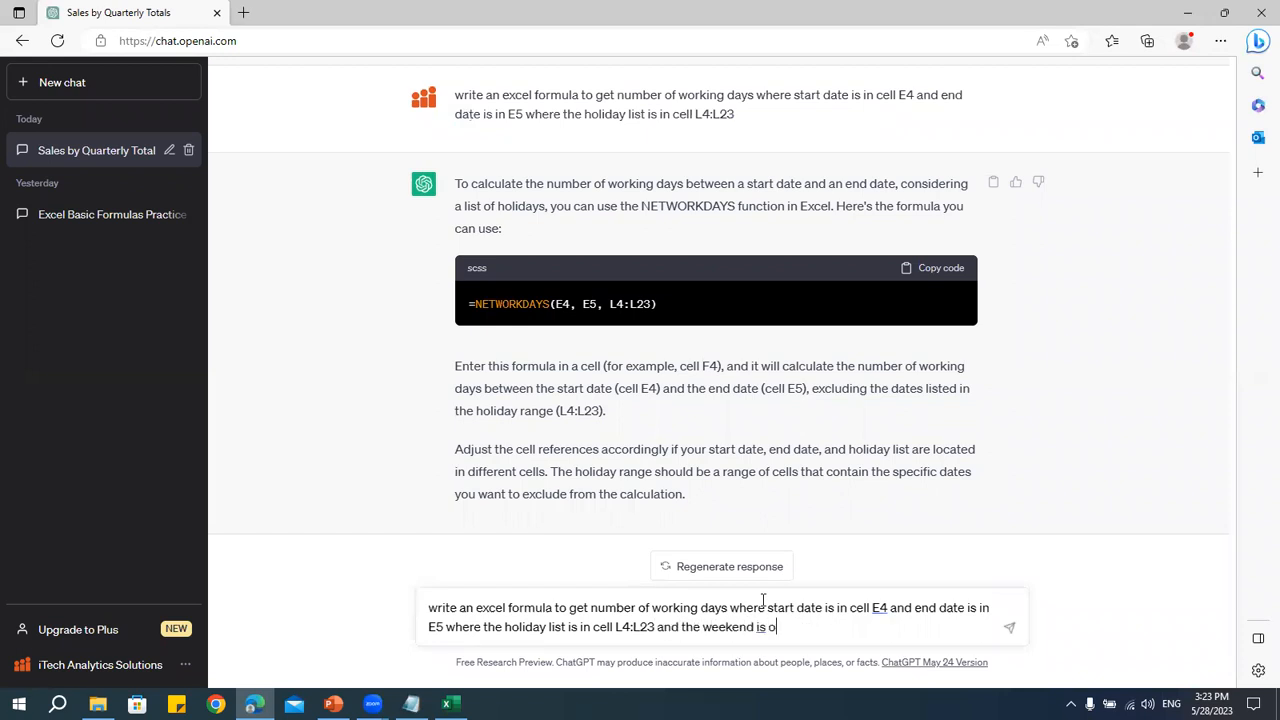
{"action": "type", "text": "nly on sunday"}
{"action": "key", "text": "Return"}
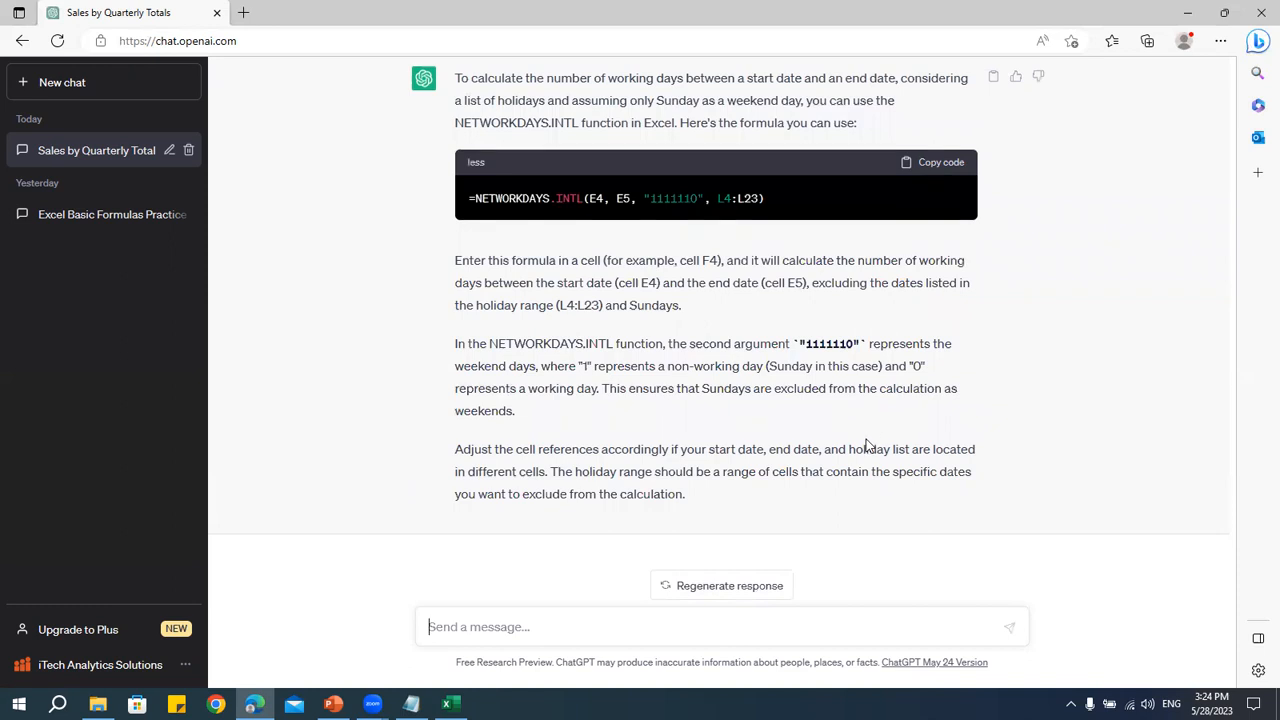
- Copy =NETWORKDAYS.INTL(E4, E5, "1111110", L4:L23) from ChatGPT and enter it in cell G7 of the Excel sheet
{"action": "scroll", "coordinate": [866, 440], "scroll_direction": "up", "scroll_amount": 2}
{"action": "left_click_drag", "start_coordinate": [469, 390], "coordinate": [788, 389]}
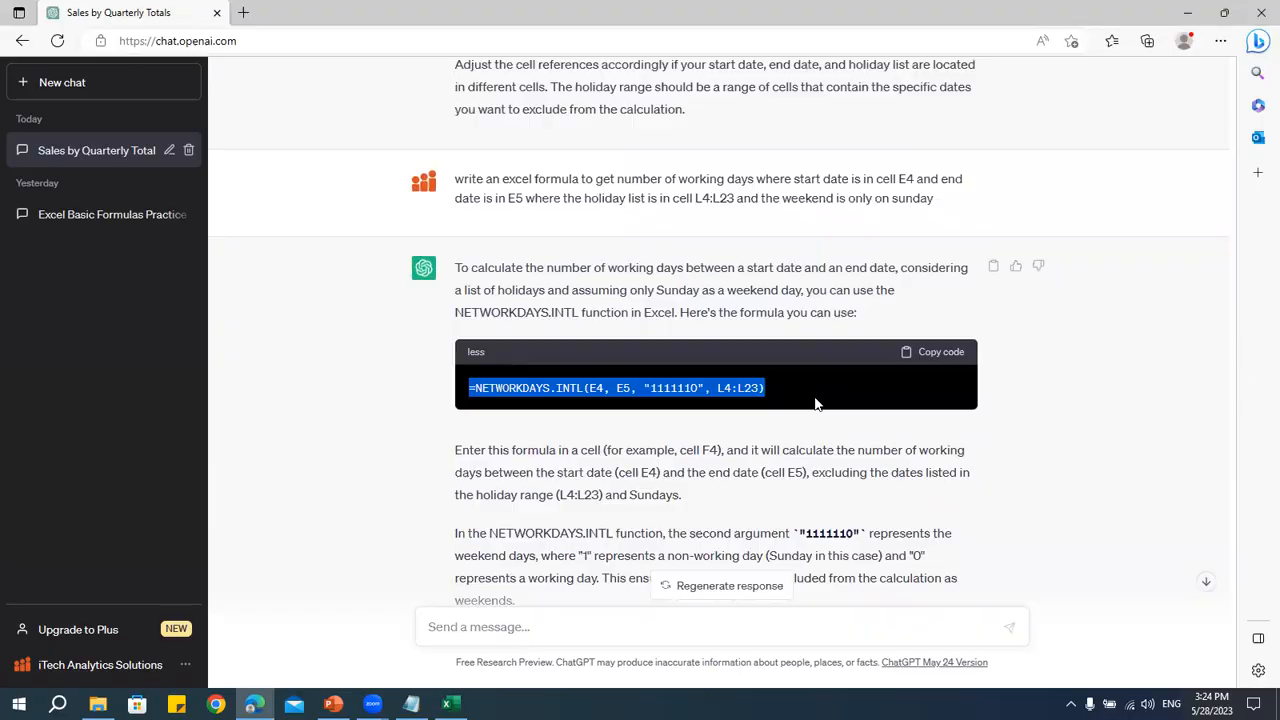
{"action": "key", "text": "alt+Tab"}
{"action": "double_click", "coordinate": [483, 291]}
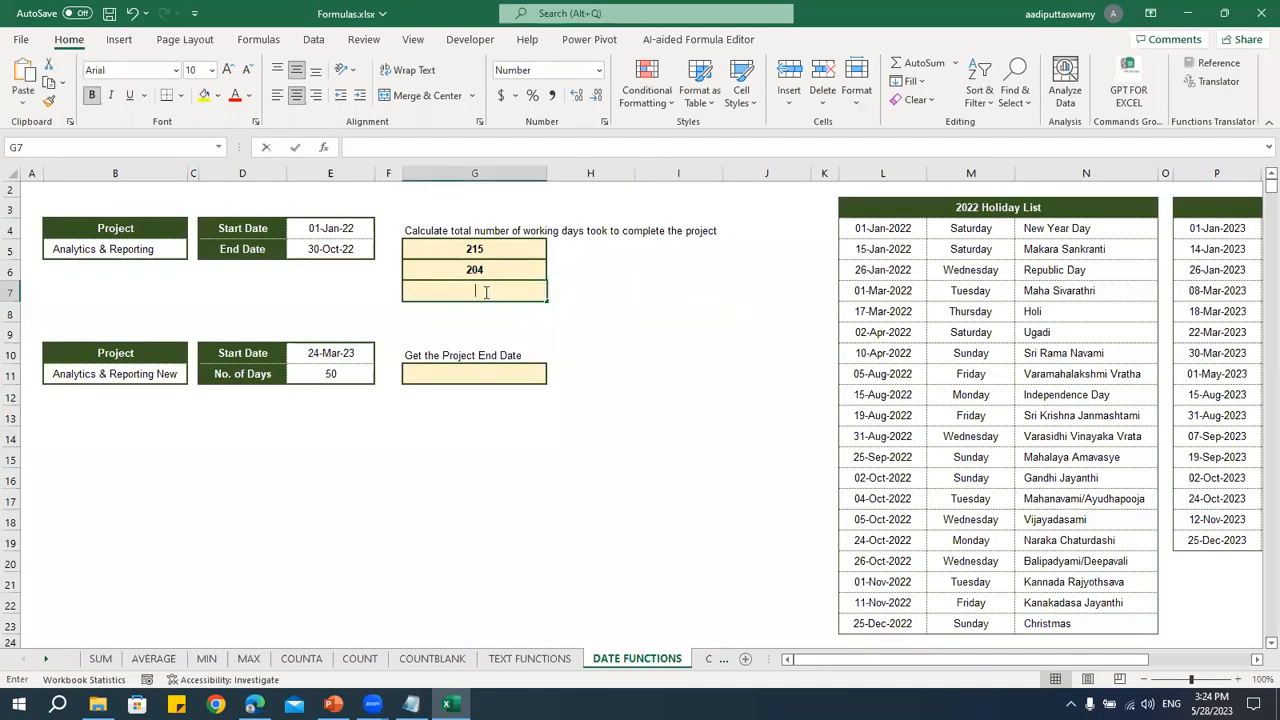
{"action": "key", "text": "ctrl+v"}
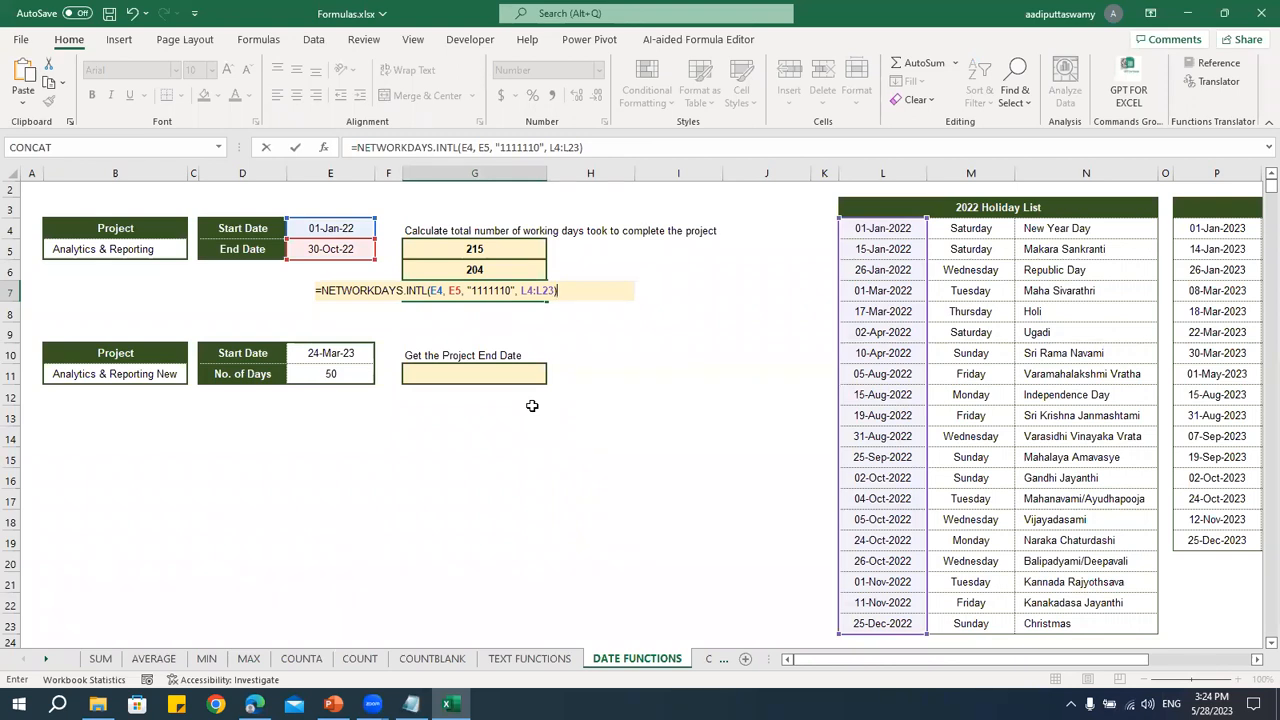
{"action": "key", "text": "Return"}
- Replace the weekend argument "1111110" in cell G7's NETWORKDAYS.INTL formula with option 11, Sunday only
{"action": "left_click", "coordinate": [526, 290]}
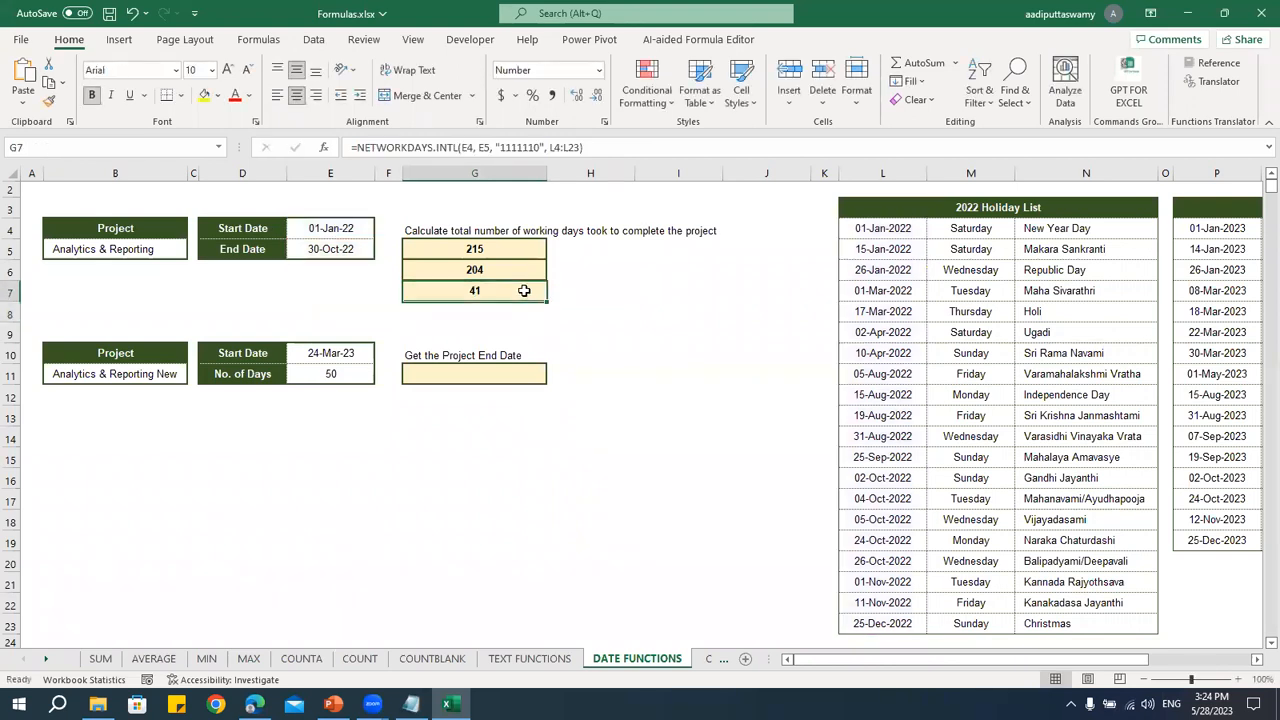
{"action": "double_click", "coordinate": [526, 290]}
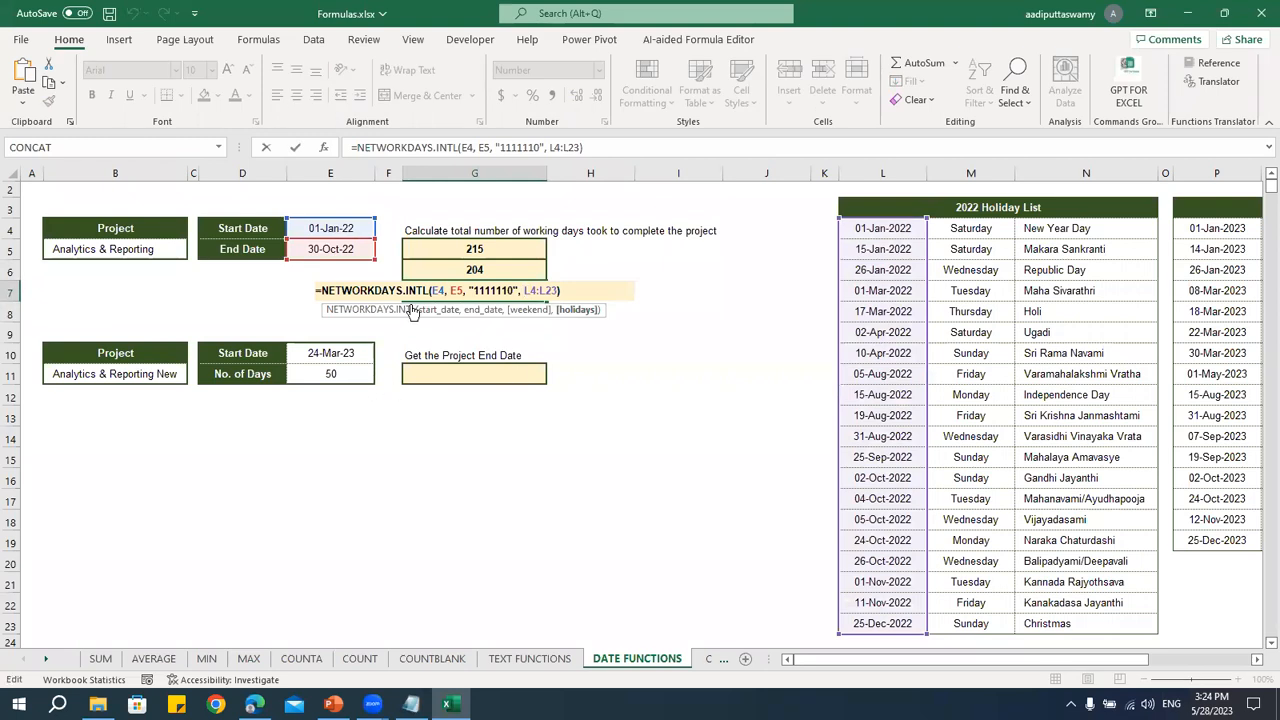
{"action": "left_click", "coordinate": [435, 290]}
{"action": "left_click", "coordinate": [457, 290]}
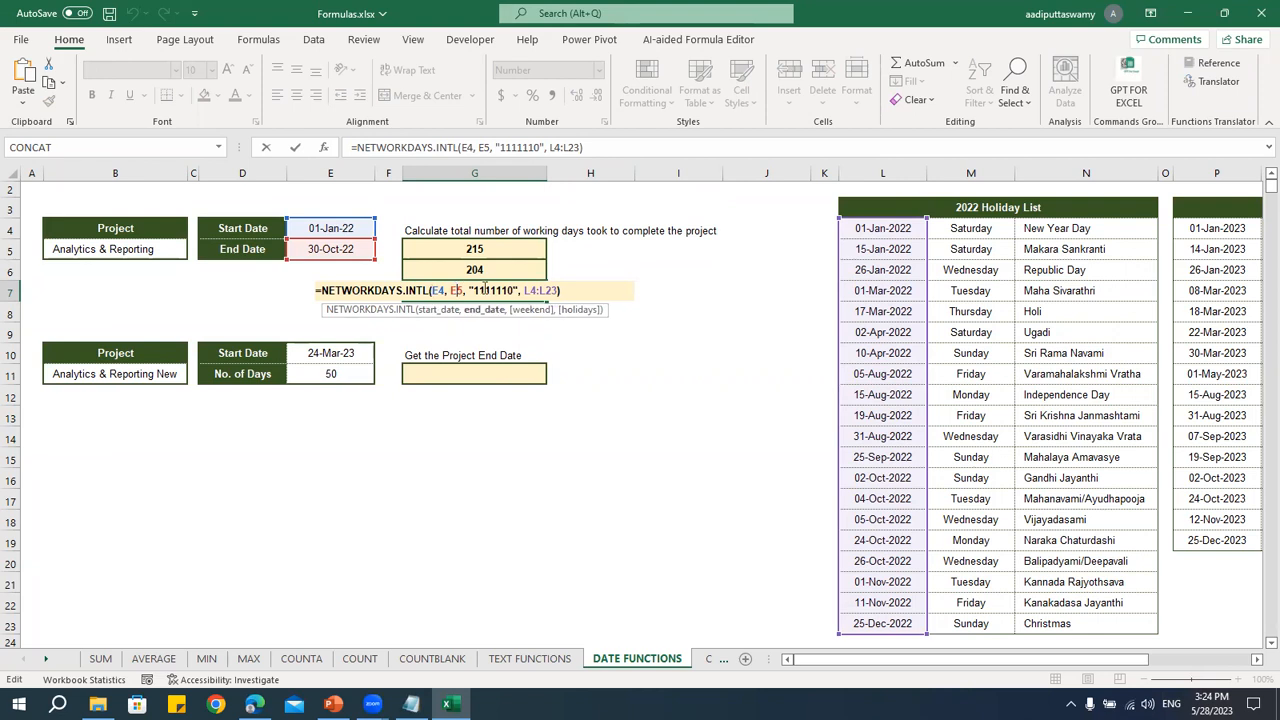
{"action": "left_click_drag", "start_coordinate": [470, 290], "coordinate": [518, 289]}
{"action": "key", "text": "BackSpace"}
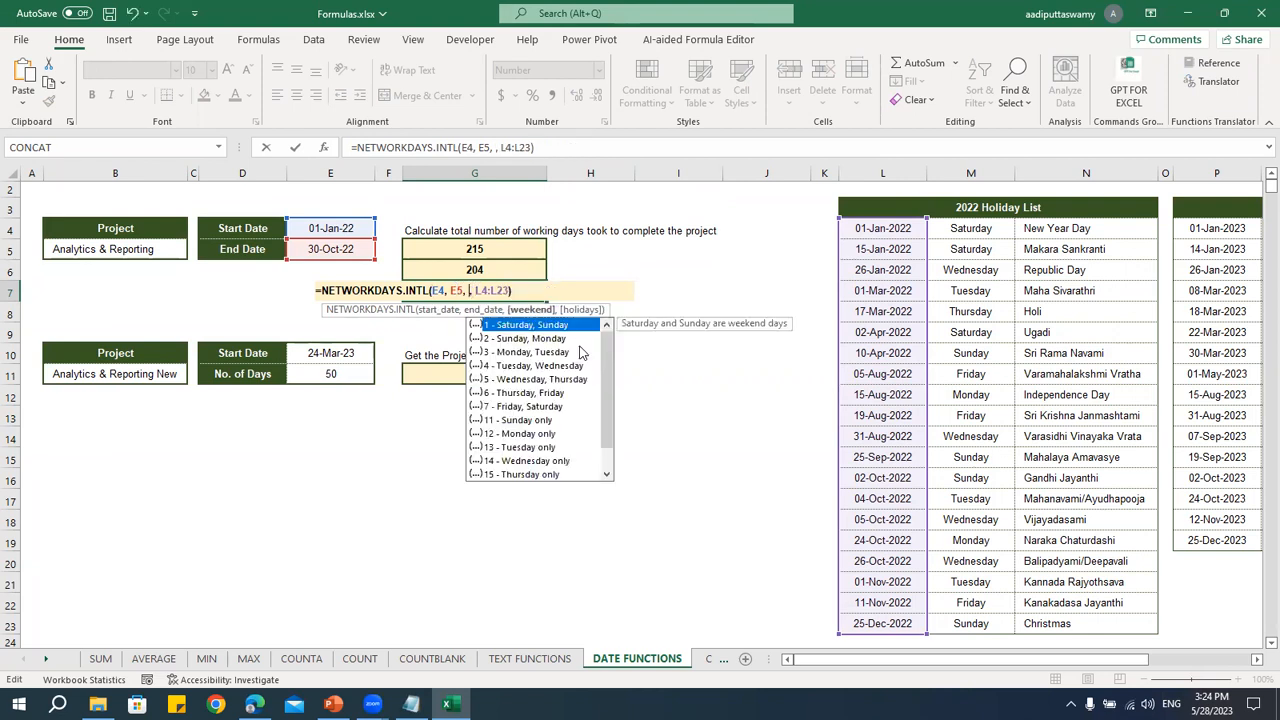
{"action": "key", "text": "Down"}
{"action": "key", "text": "Down"}
{"action": "key", "text": "Down"}
{"action": "key", "text": "Down"}
{"action": "key", "text": "Down"}
{"action": "key", "text": "Down"}
{"action": "key", "text": "Down"}
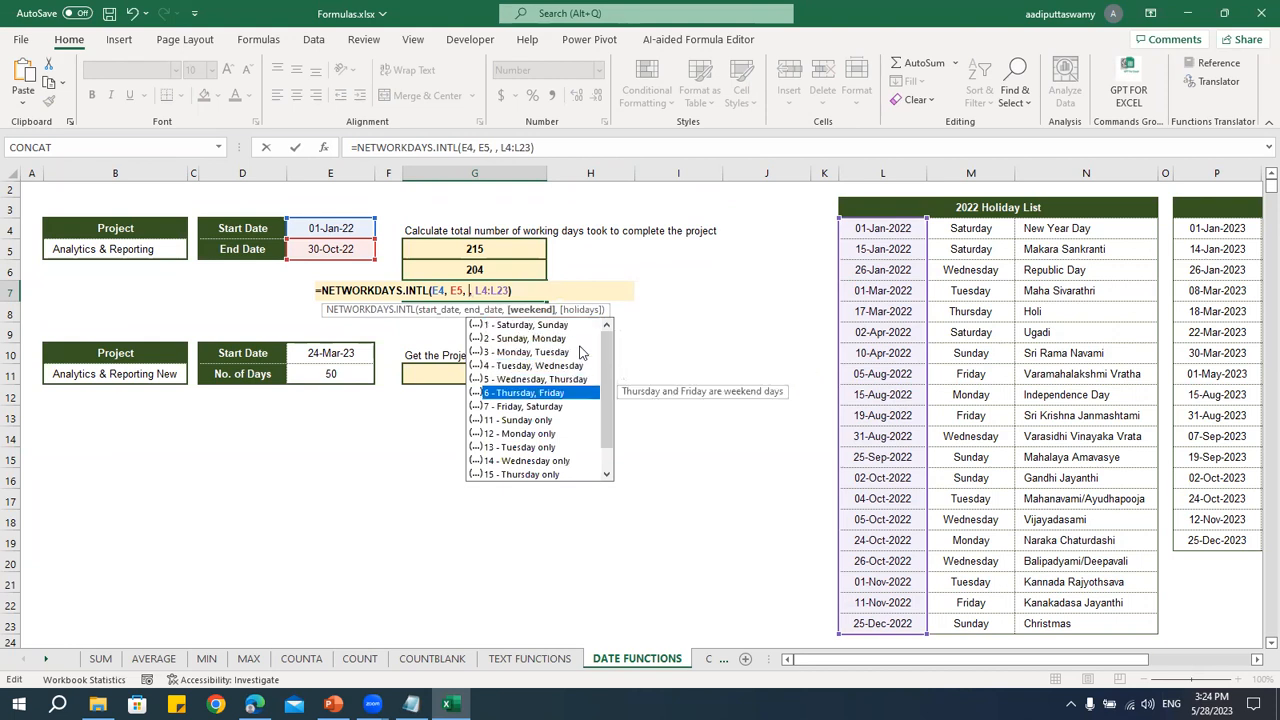
{"action": "key", "text": "Tab"}
{"action": "key", "text": "Delete"}
{"action": "key", "text": "Right"}
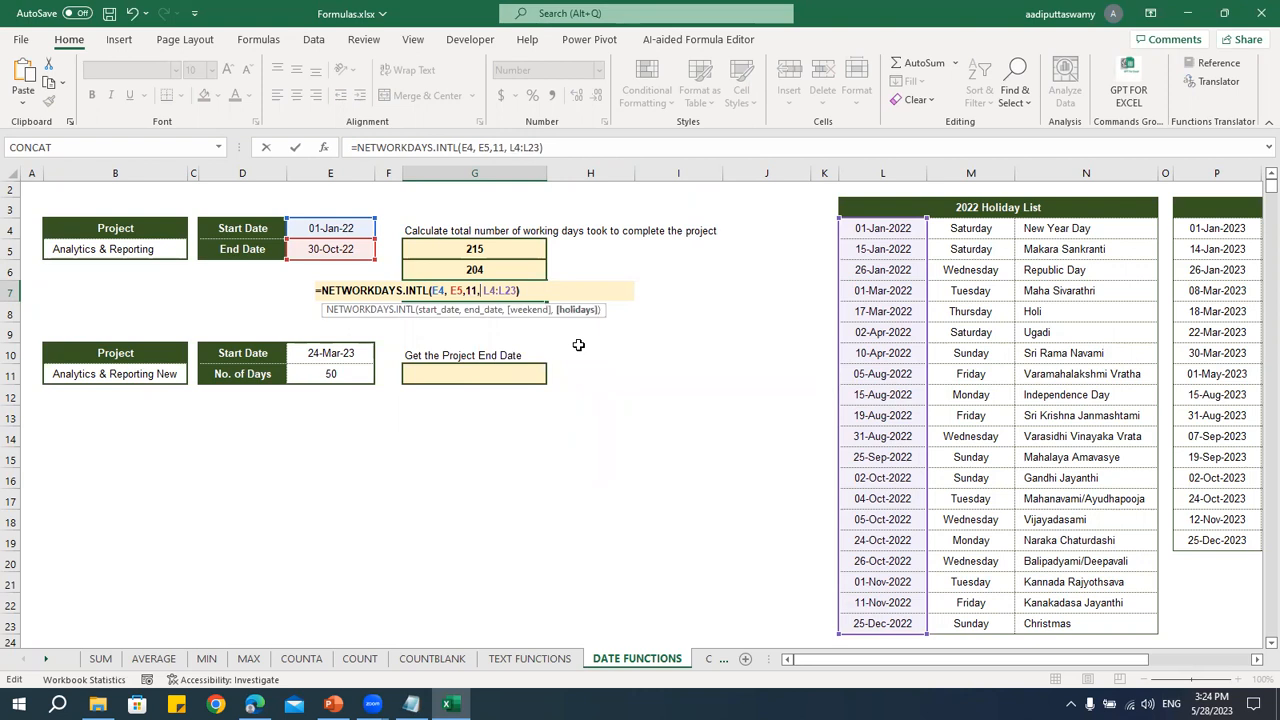
{"action": "key", "text": "ctrl+Return"}
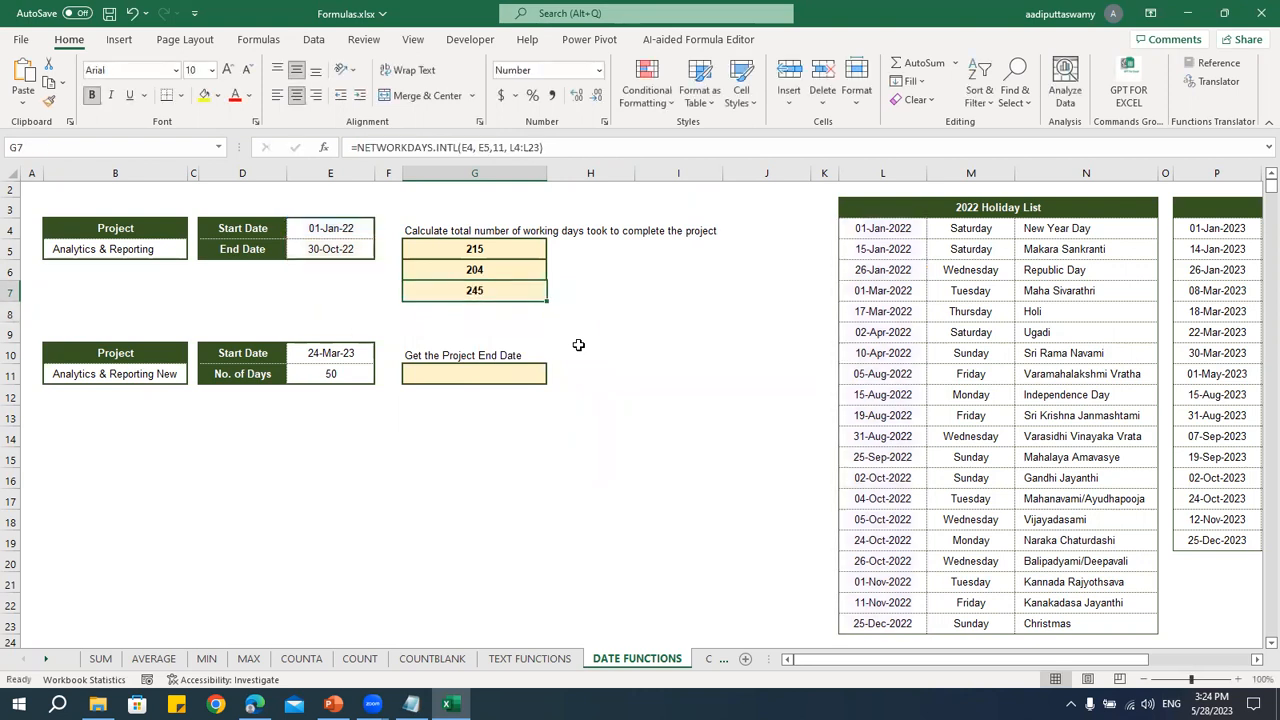
- Switch to ChatGPT and copy the Sunday-only weekend prompt into a new message
{"action": "key", "text": "alt+Tab"}
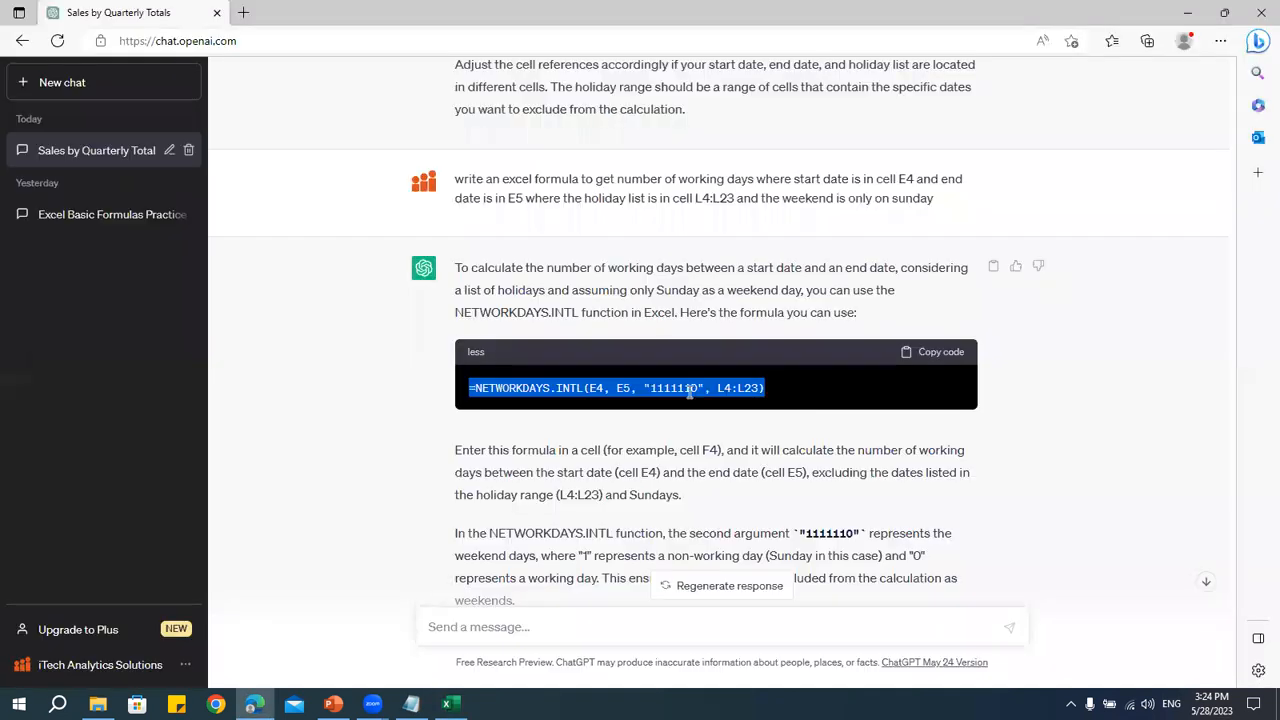
{"action": "left_click", "coordinate": [730, 413]}
{"action": "left_click_drag", "start_coordinate": [643, 388], "coordinate": [706, 388]}
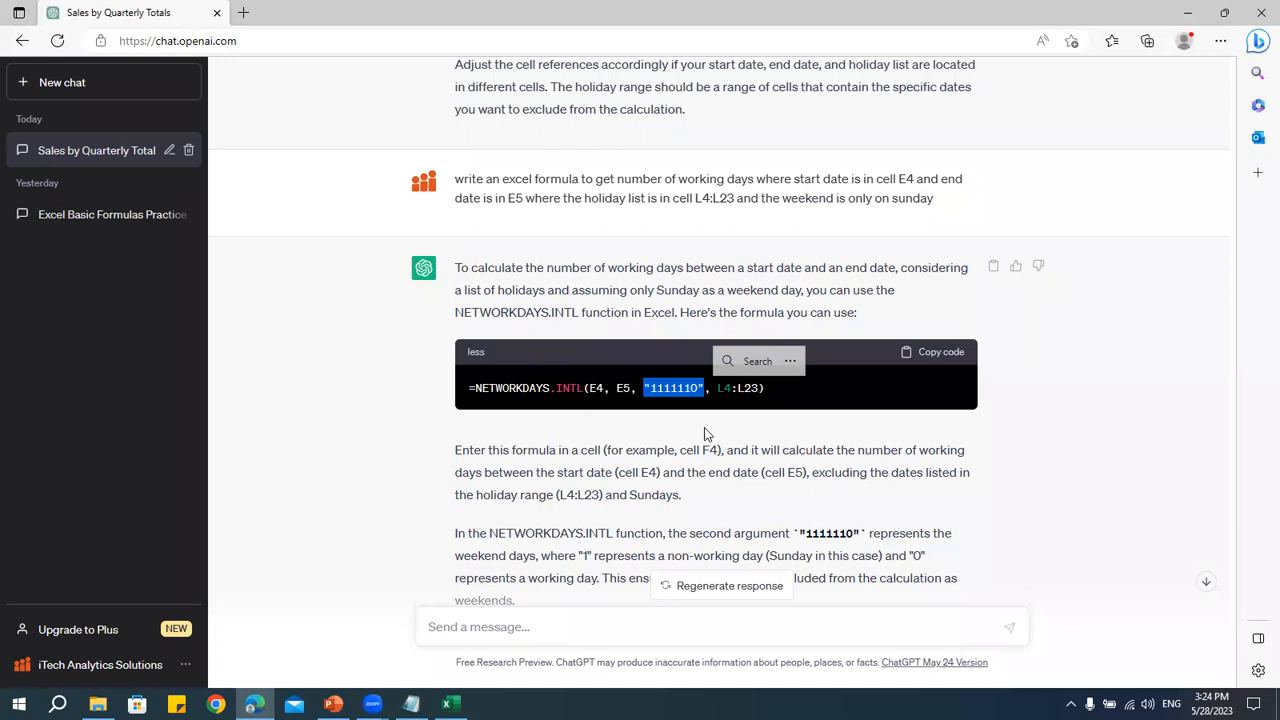
{"action": "scroll", "coordinate": [700, 428], "scroll_direction": "down", "scroll_amount": 2}
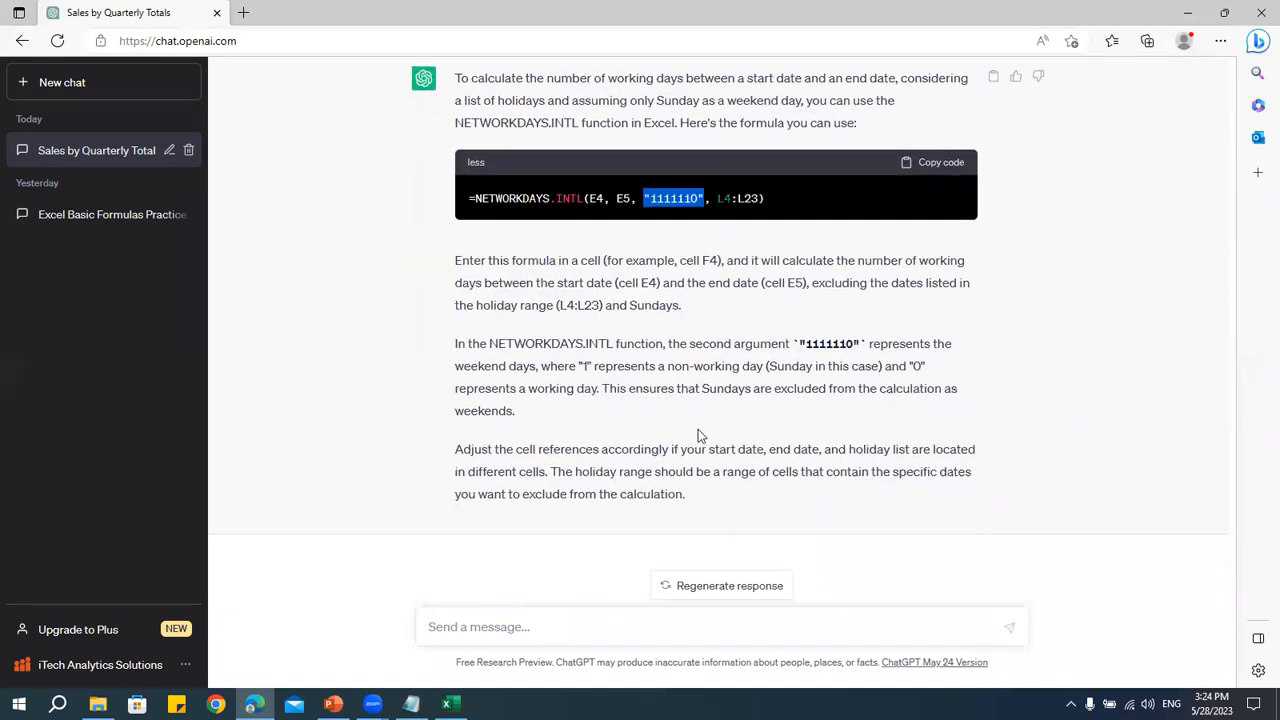
{"action": "scroll", "coordinate": [698, 430], "scroll_direction": "up", "scroll_amount": 2}
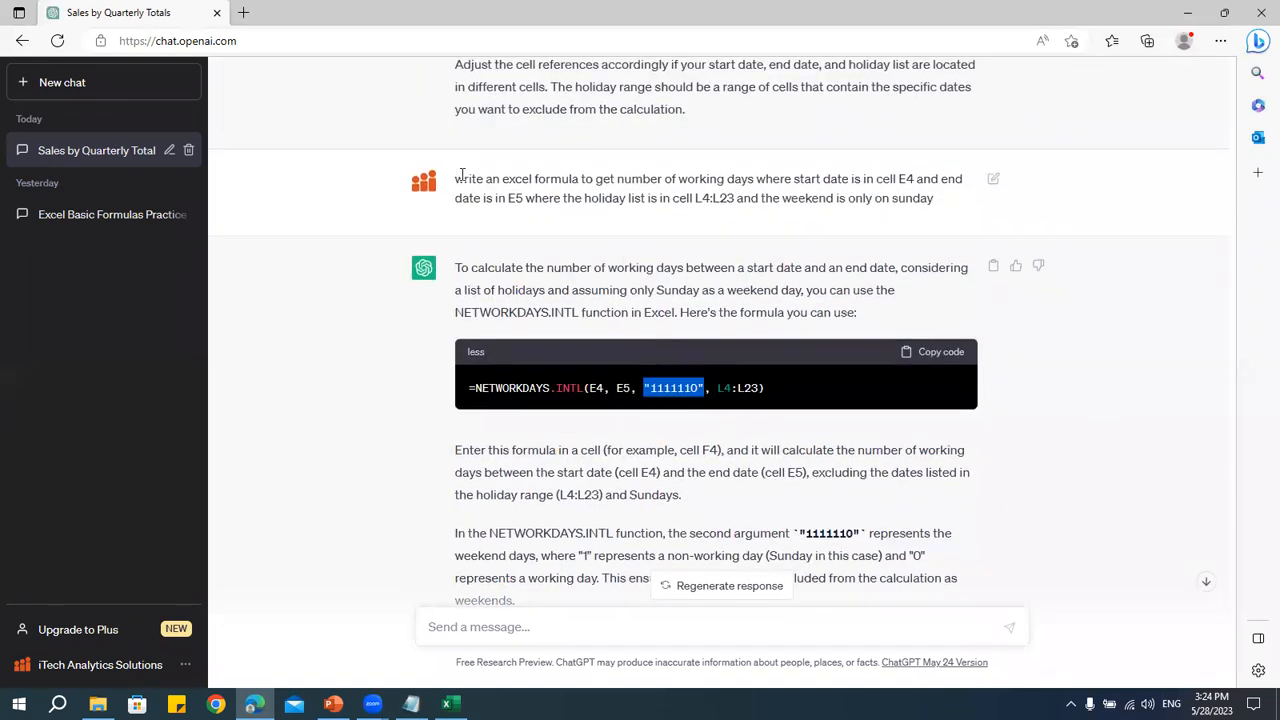
{"action": "left_click_drag", "start_coordinate": [455, 181], "coordinate": [951, 203]}
{"action": "key", "text": "ctrl+c"}
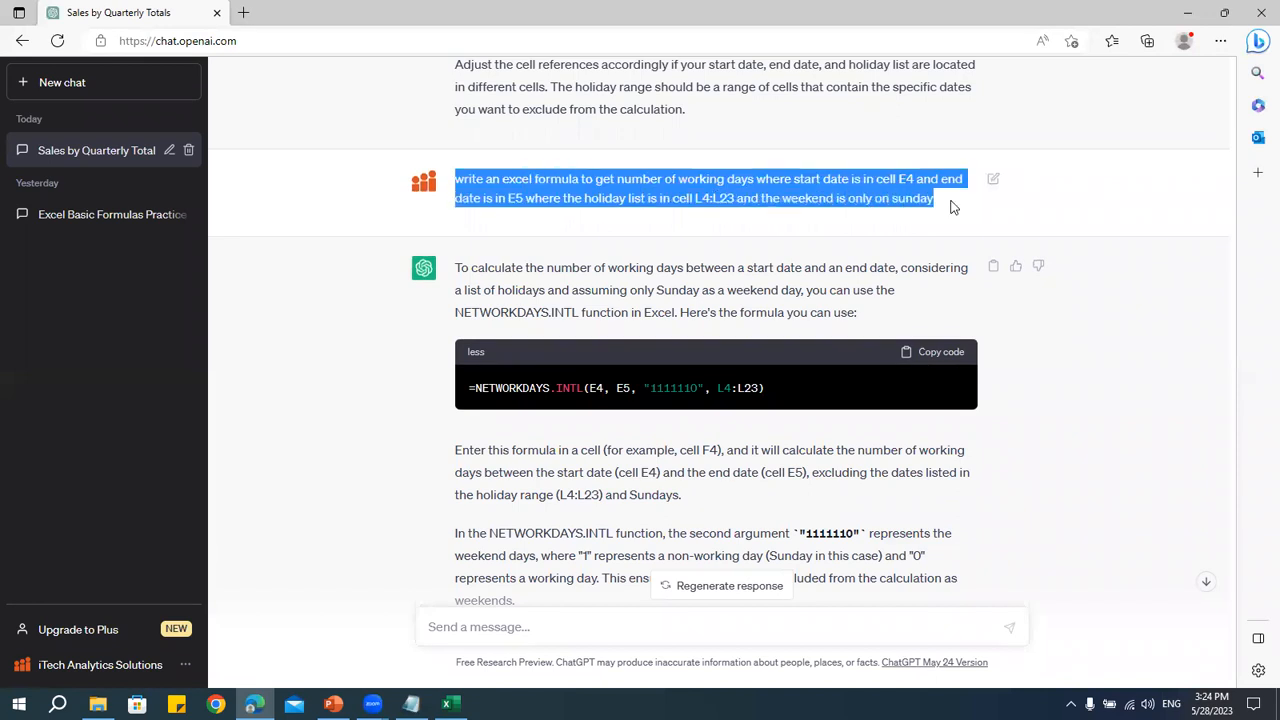
{"action": "scroll", "coordinate": [725, 410], "scroll_direction": "down", "scroll_amount": 2}
{"action": "left_click", "coordinate": [570, 626]}
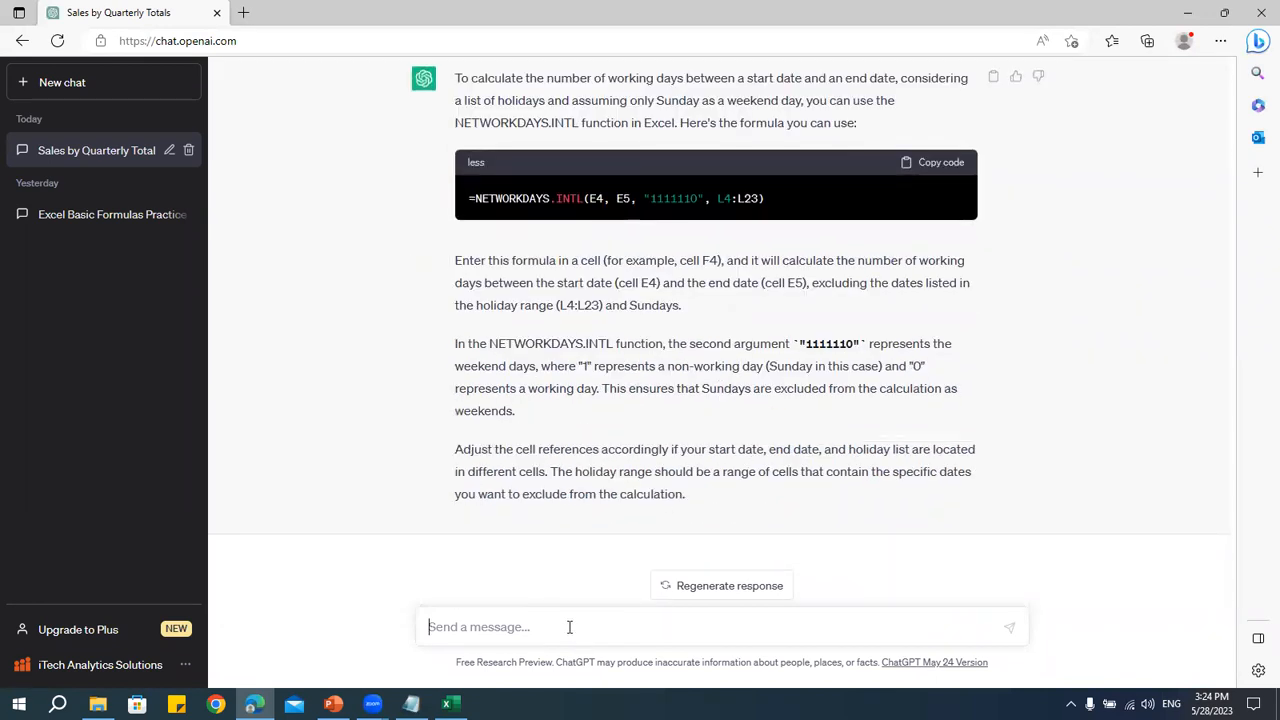
{"action": "key", "text": "ctrl+v"}
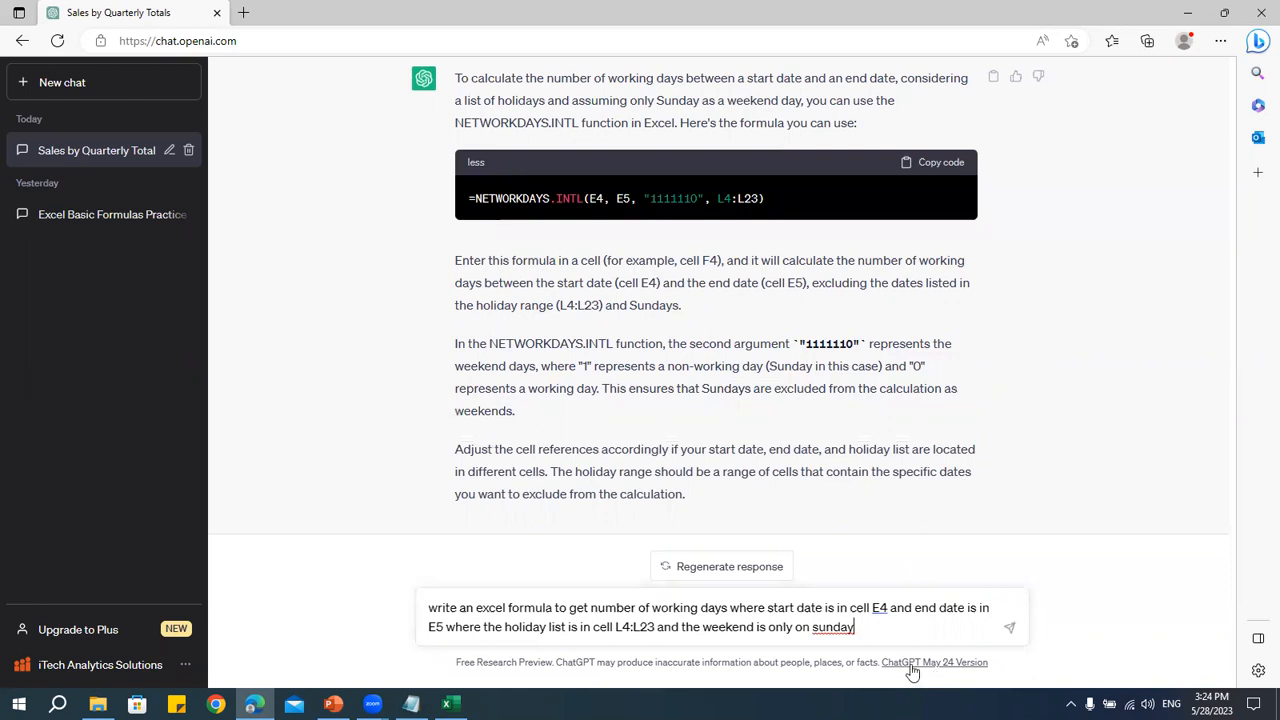
- Append ". please give the weekend selection in the fomula in index number" to the prompt and send it
{"action": "left_click", "coordinate": [872, 626]}
{"action": "type", "text": ". please give the weekend selection "}
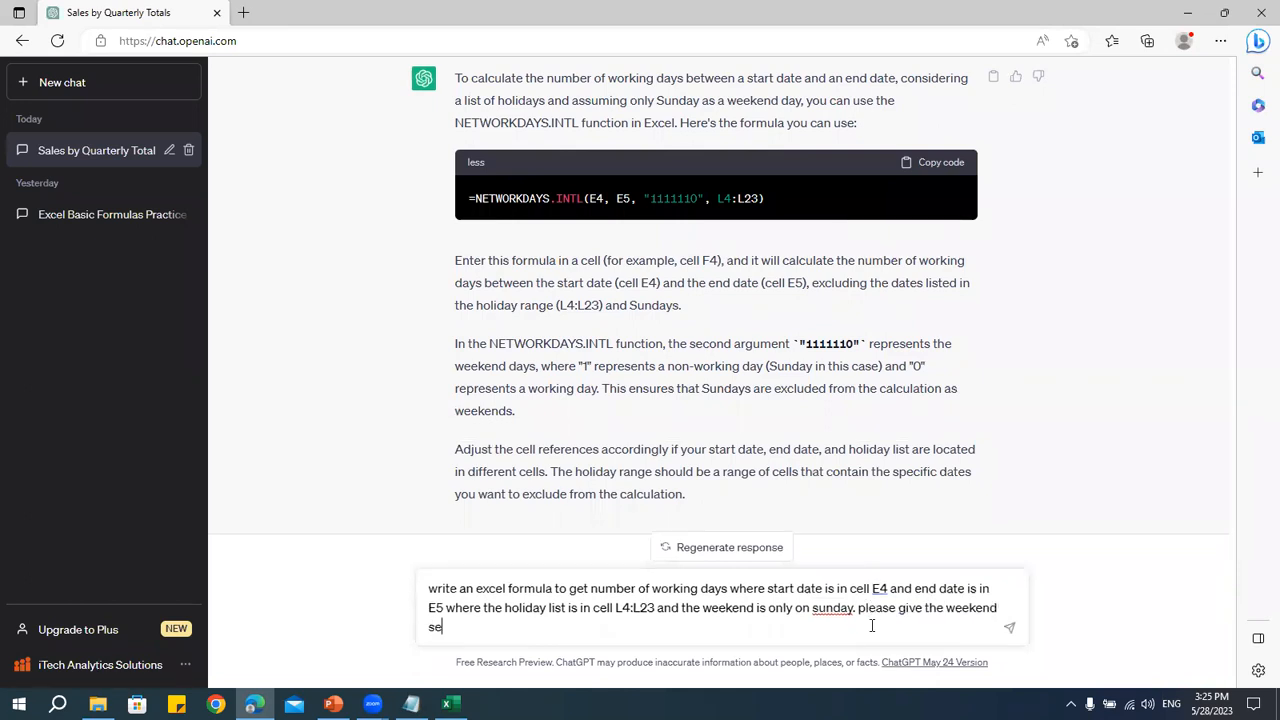
{"action": "type", "text": "in the fomula in index number"}
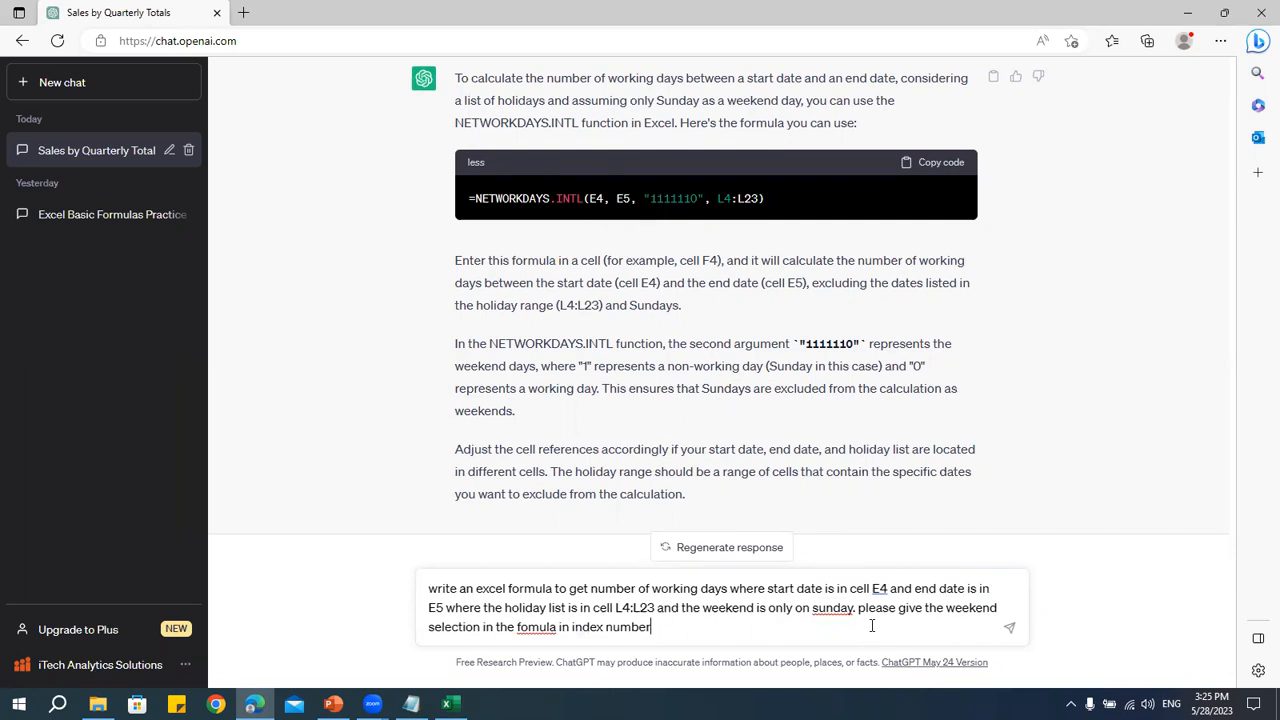
{"action": "key", "text": "Return"}
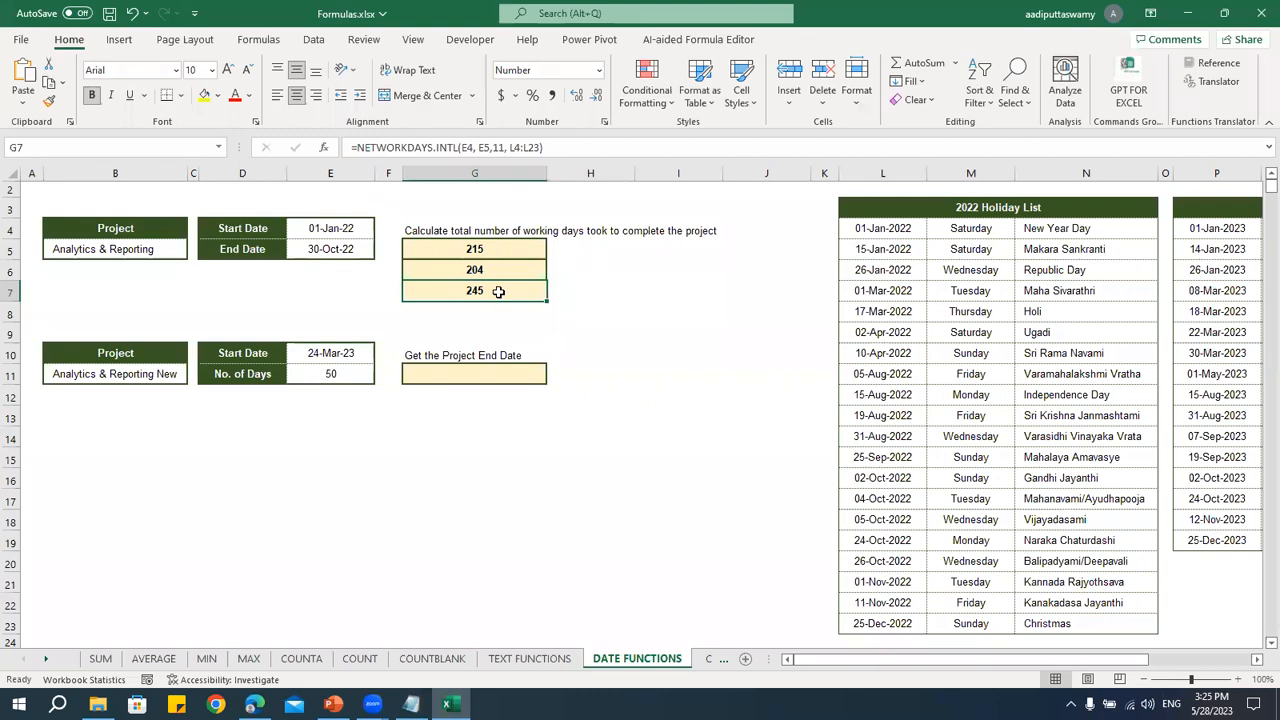
- Compare the weekend argument in cell G7's formula with ChatGPT's index-number reply and its earlier "1111110" explanation
{"action": "double_click", "coordinate": [500, 290]}
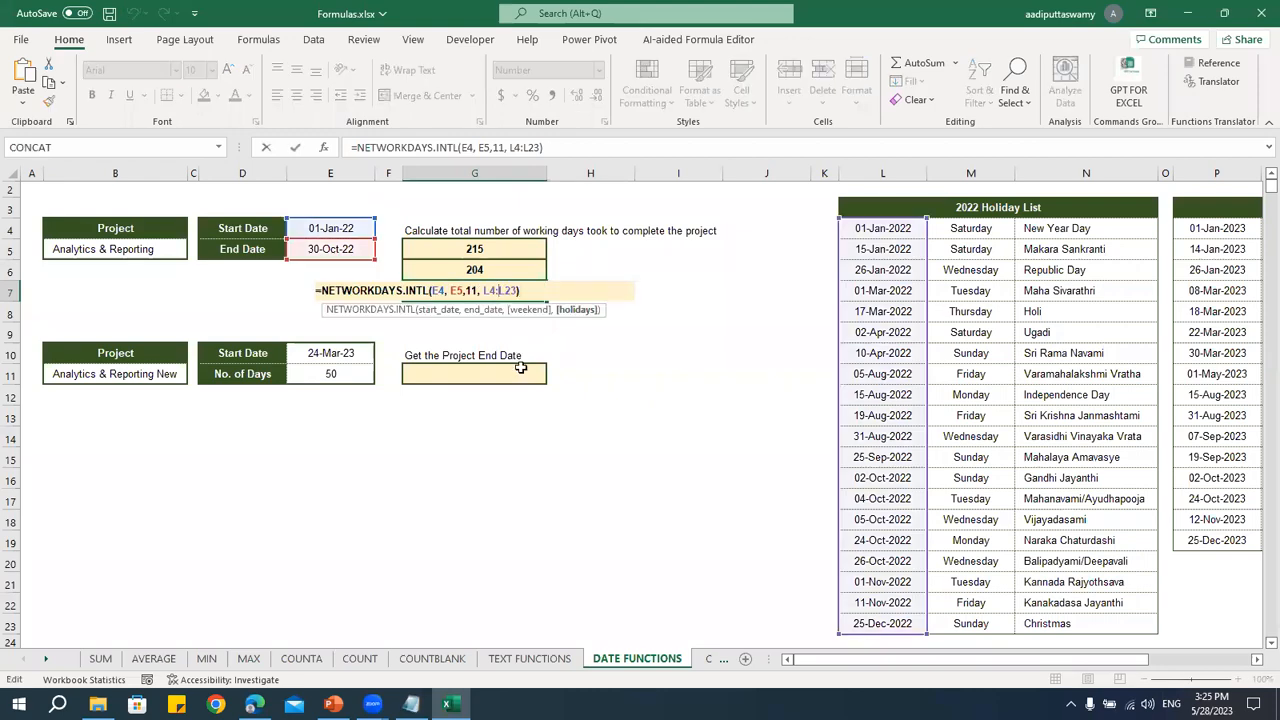
{"action": "key", "text": "Escape"}
{"action": "key", "text": "alt+Tab"}
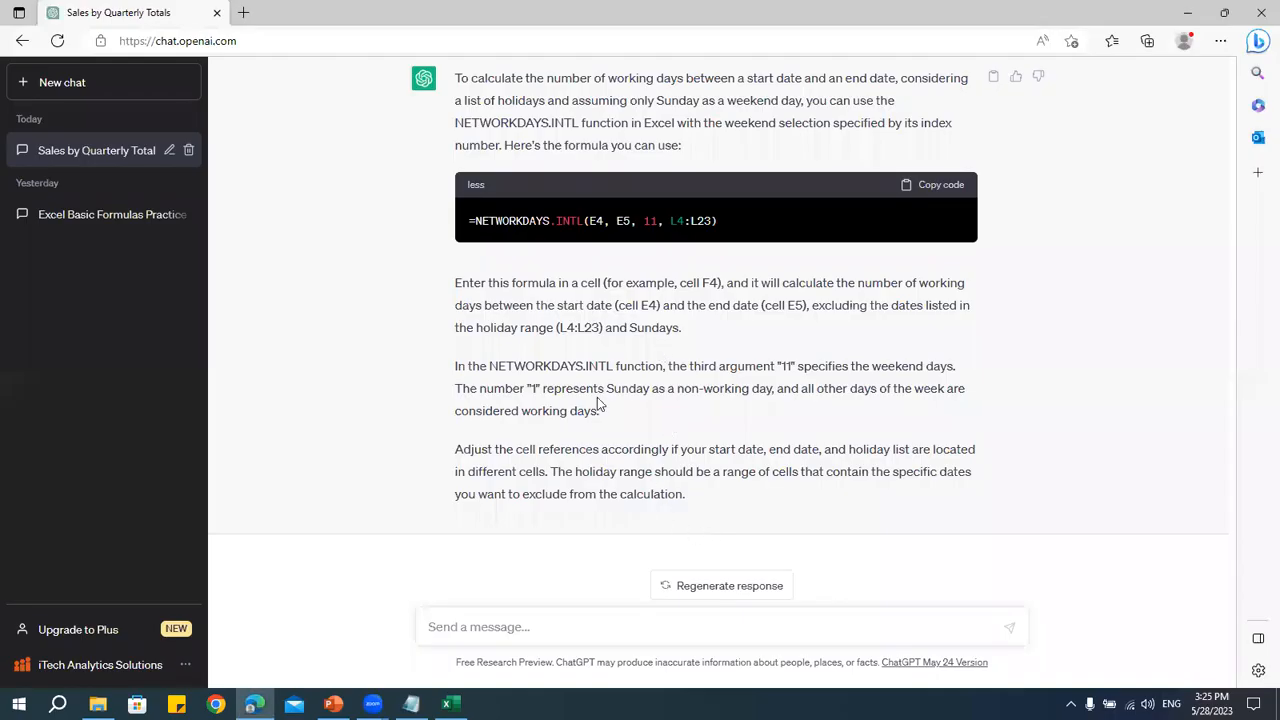
{"action": "scroll", "coordinate": [597, 397], "scroll_direction": "up", "scroll_amount": 2}
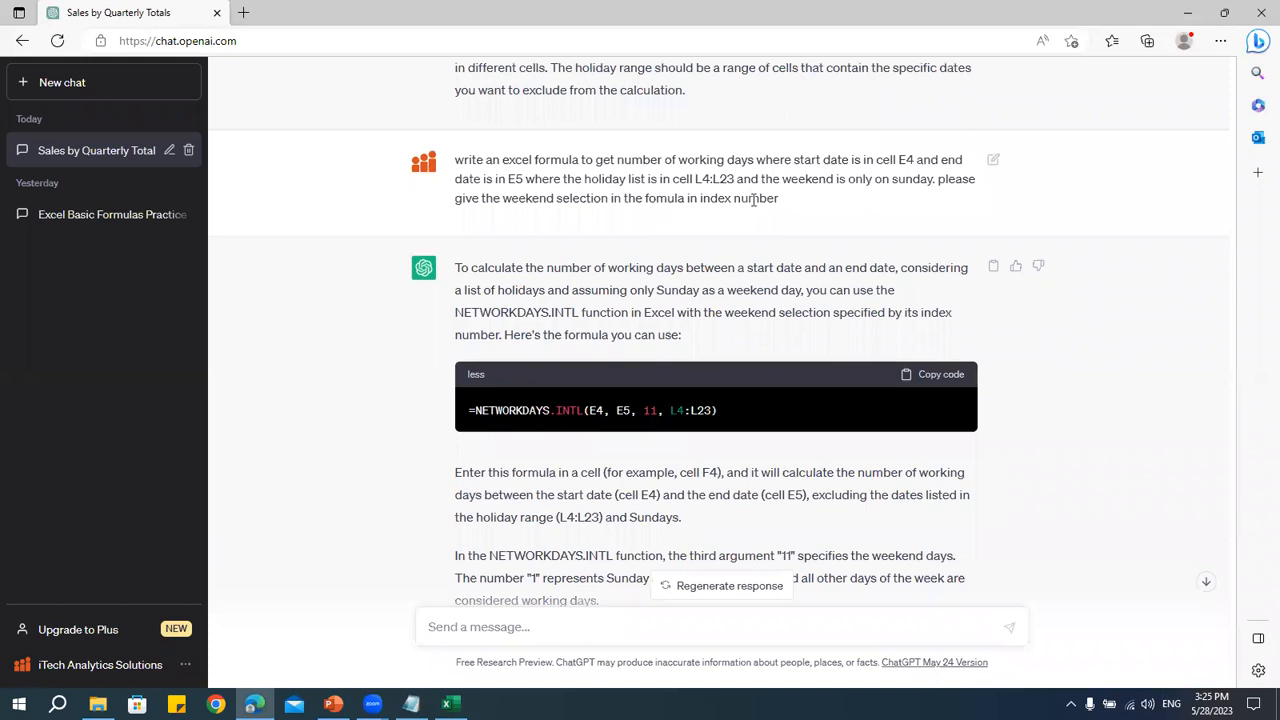
{"action": "scroll", "coordinate": [729, 314], "scroll_direction": "up", "scroll_amount": 3}
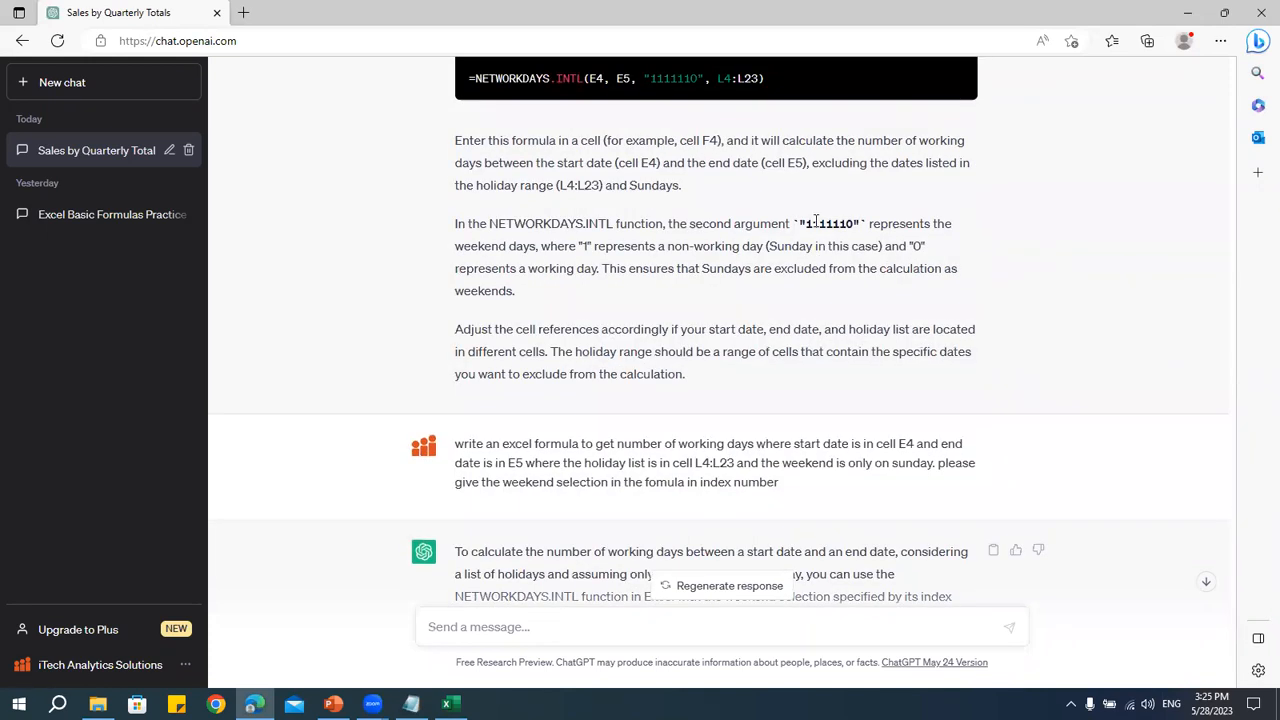
{"action": "double_click", "coordinate": [816, 221]}
{"action": "scroll", "coordinate": [731, 380], "scroll_direction": "down", "scroll_amount": 5}
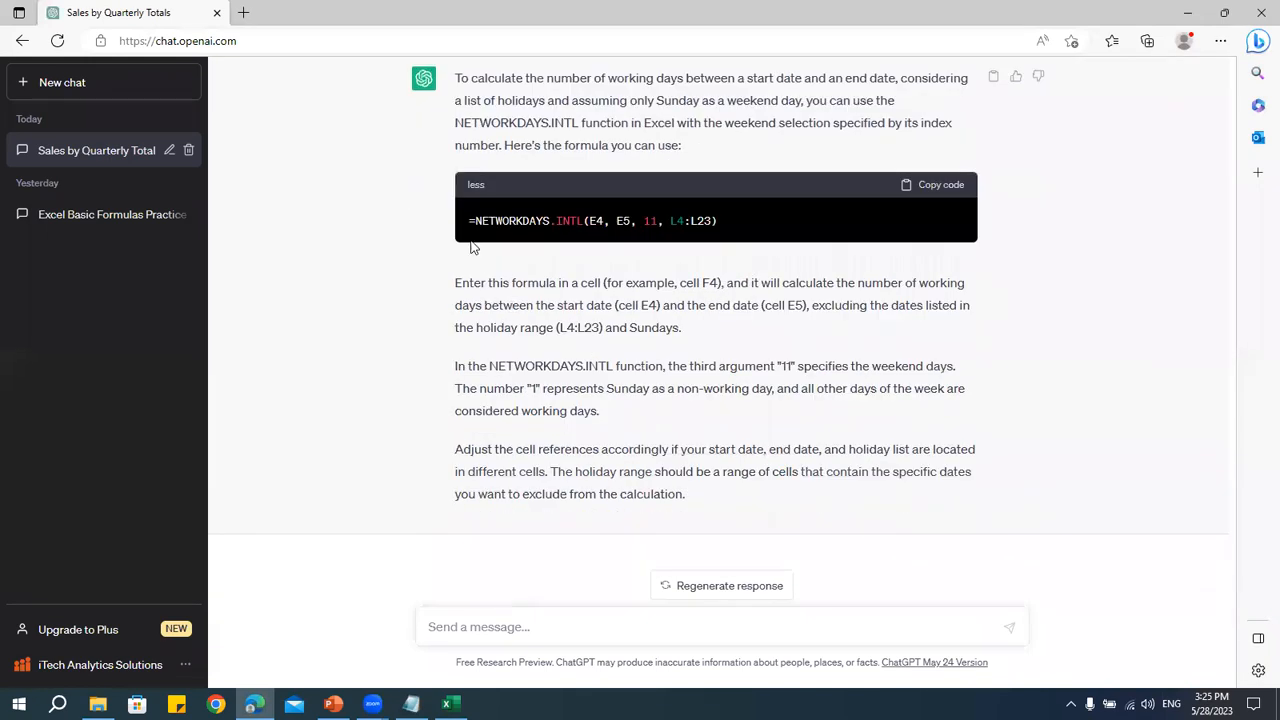
- Test ChatGPT's formula =NETWORKDAYS.INTL(E4, E5, 11, L4:L23) in cell G8 of the Excel sheet, and clear the cell
{"action": "left_click_drag", "start_coordinate": [469, 220], "coordinate": [784, 300]}
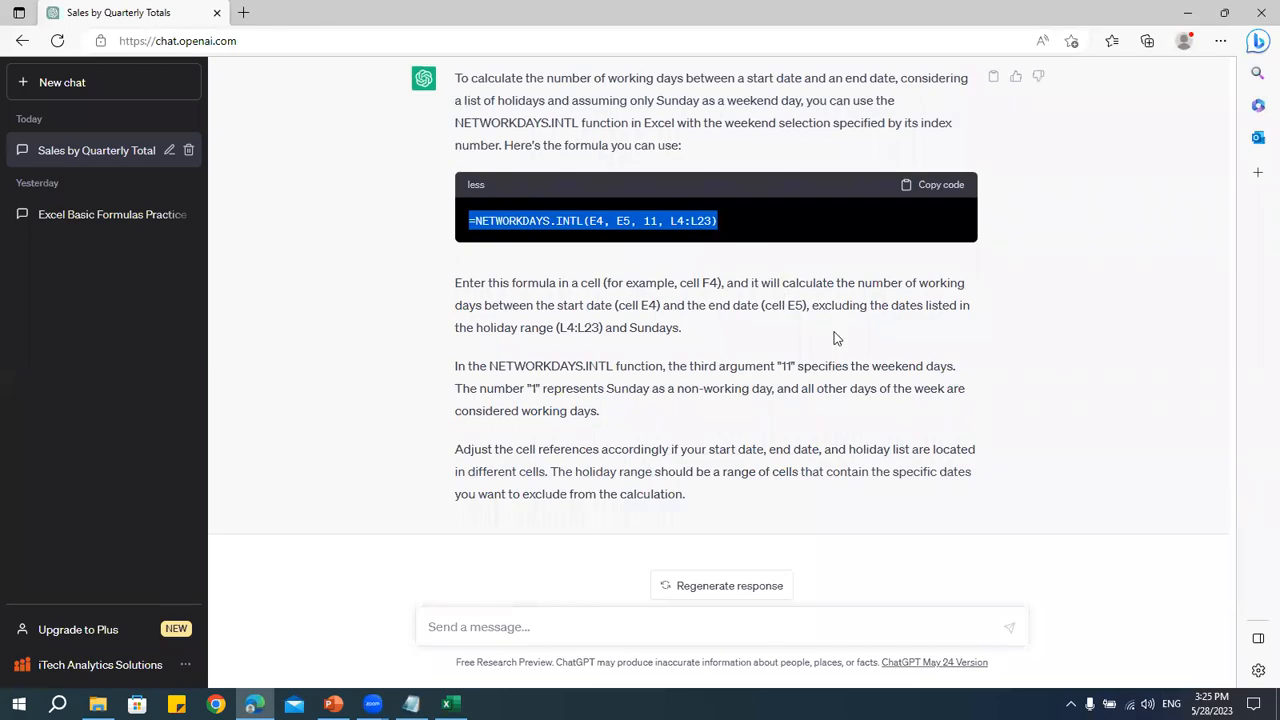
{"action": "key", "text": "ctrl+c"}
{"action": "key", "text": "alt+Tab"}
{"action": "double_click", "coordinate": [508, 307]}
{"action": "key", "text": "ctrl+v"}
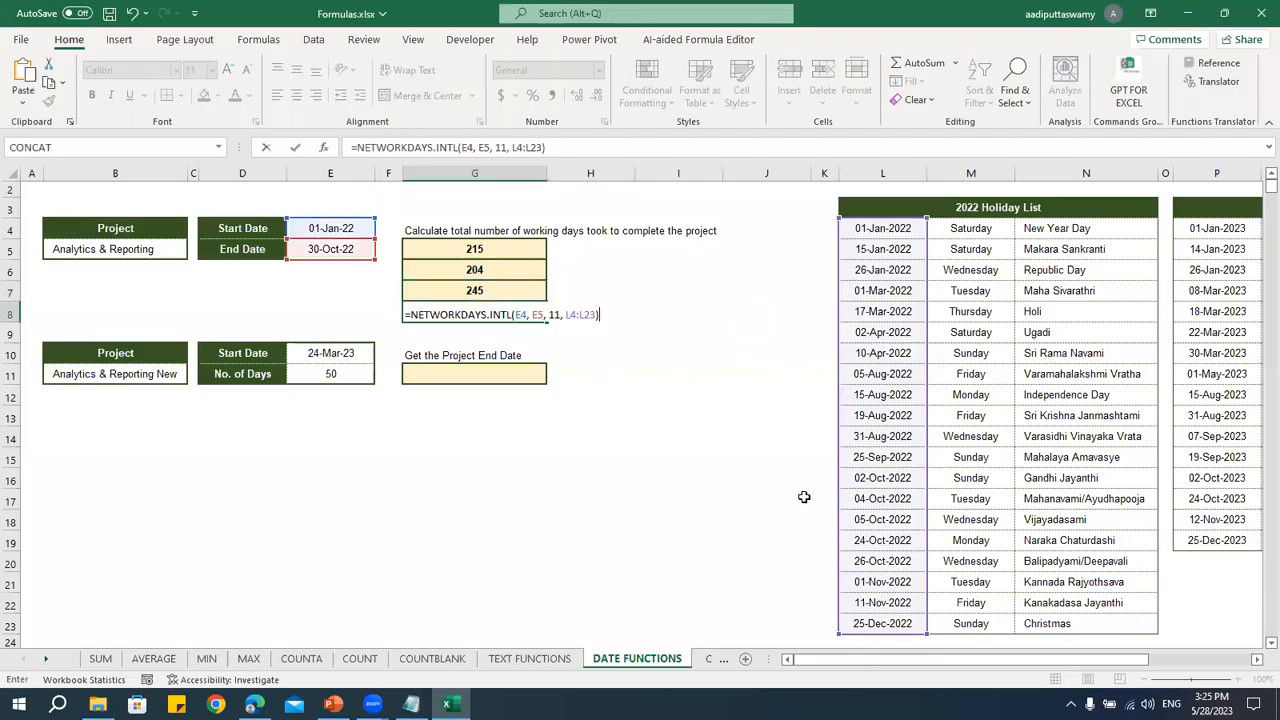
{"action": "key", "text": "ctrl+Return"}
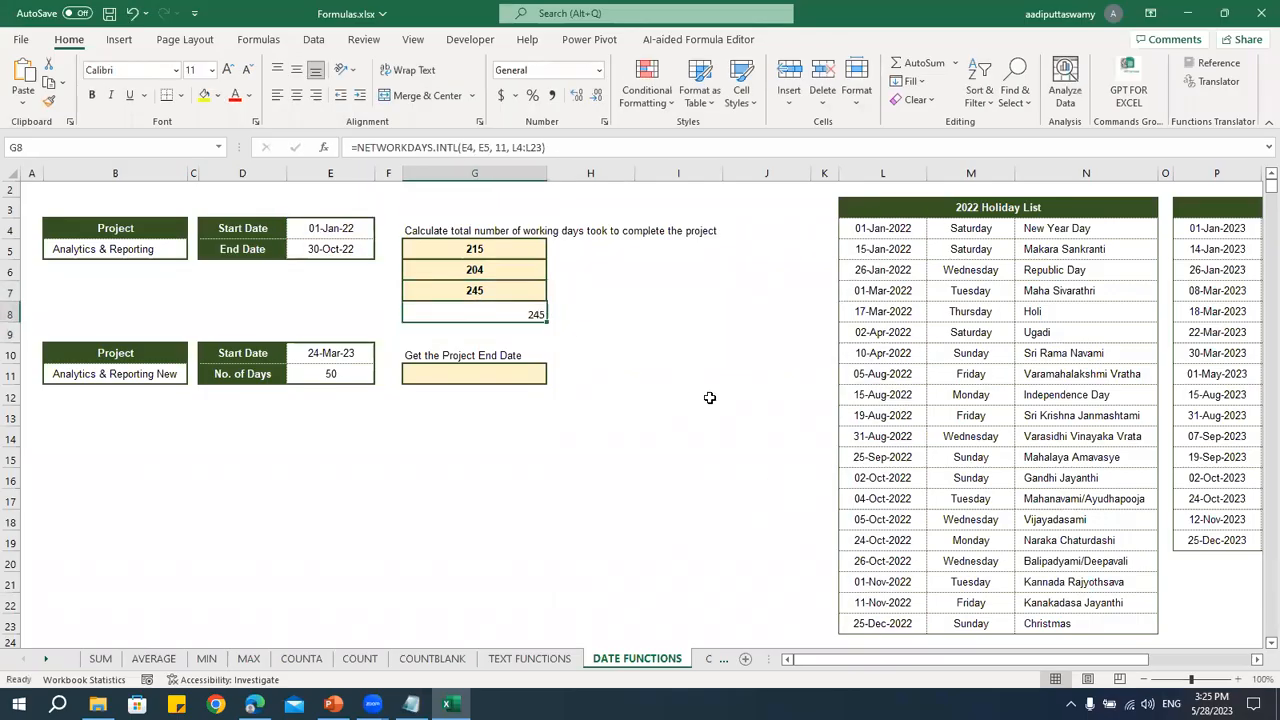
{"action": "key", "text": "Delete"}
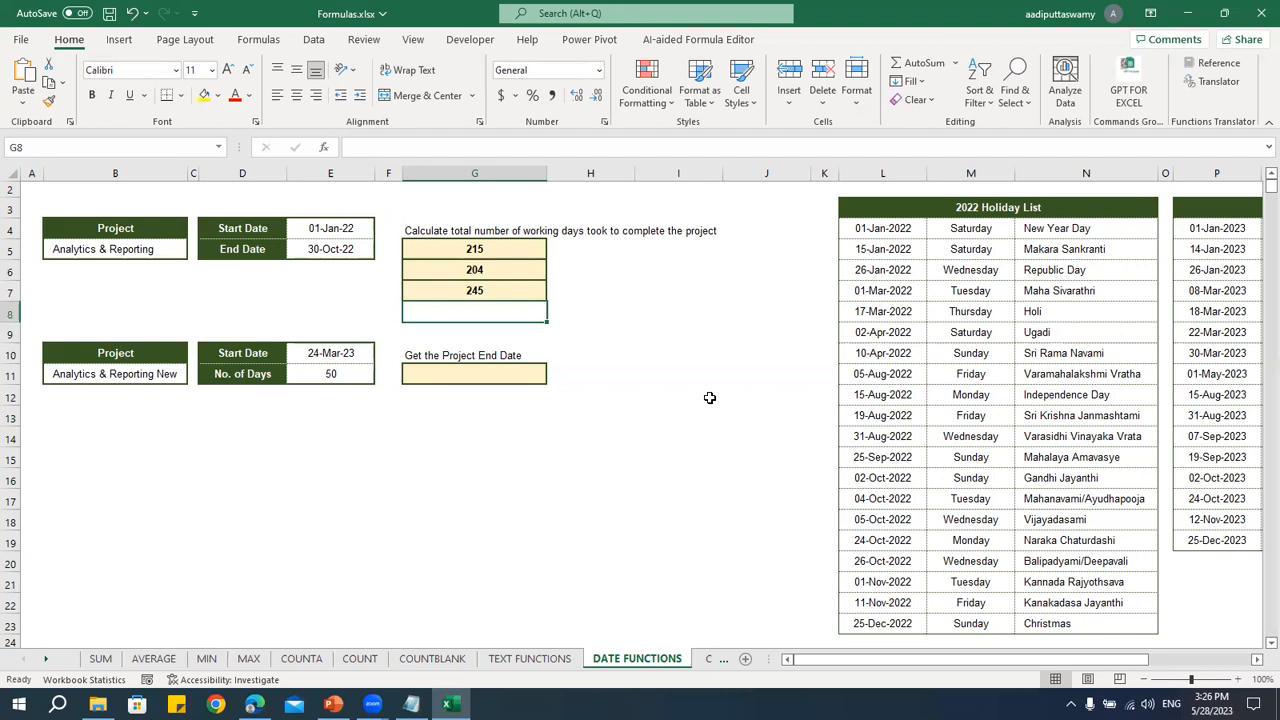
- Check the second project's cells in Excel and begin a ChatGPT prompt with "i am starting a project where the date is available in cell"
{"action": "key", "text": "alt+Tab"}
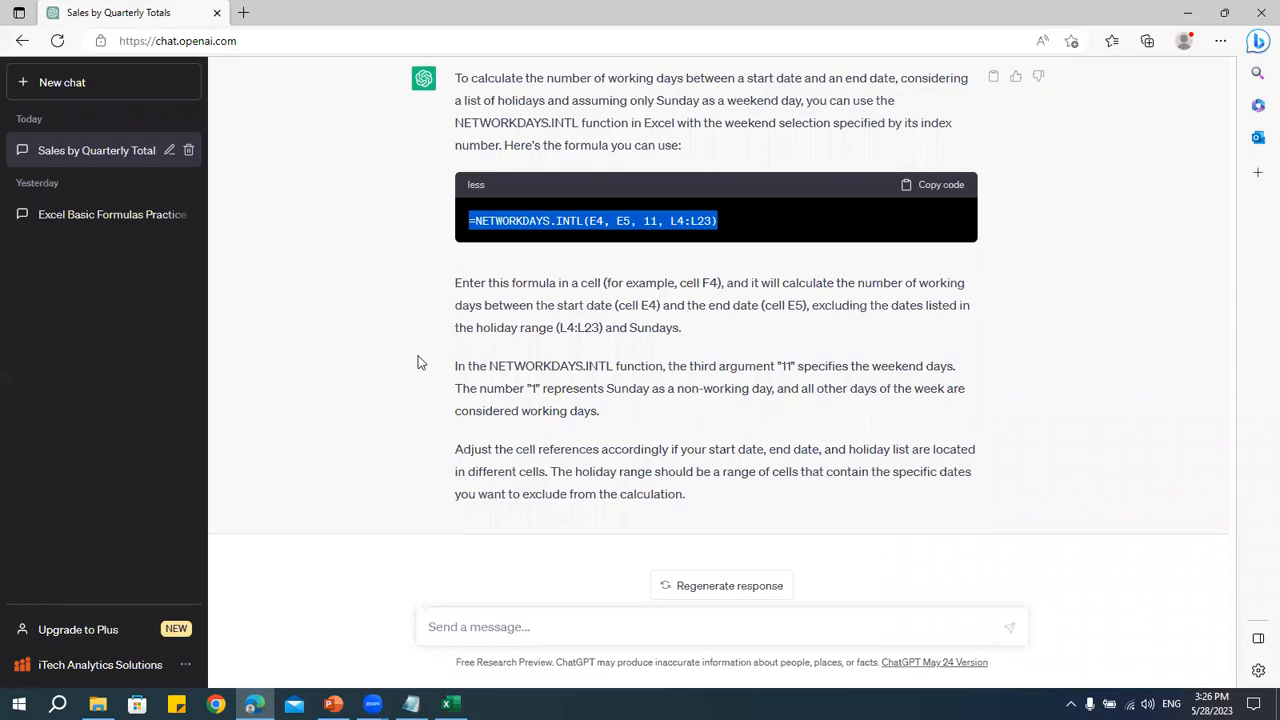
{"action": "key", "text": "alt+Tab"}
{"action": "left_click", "coordinate": [482, 374]}
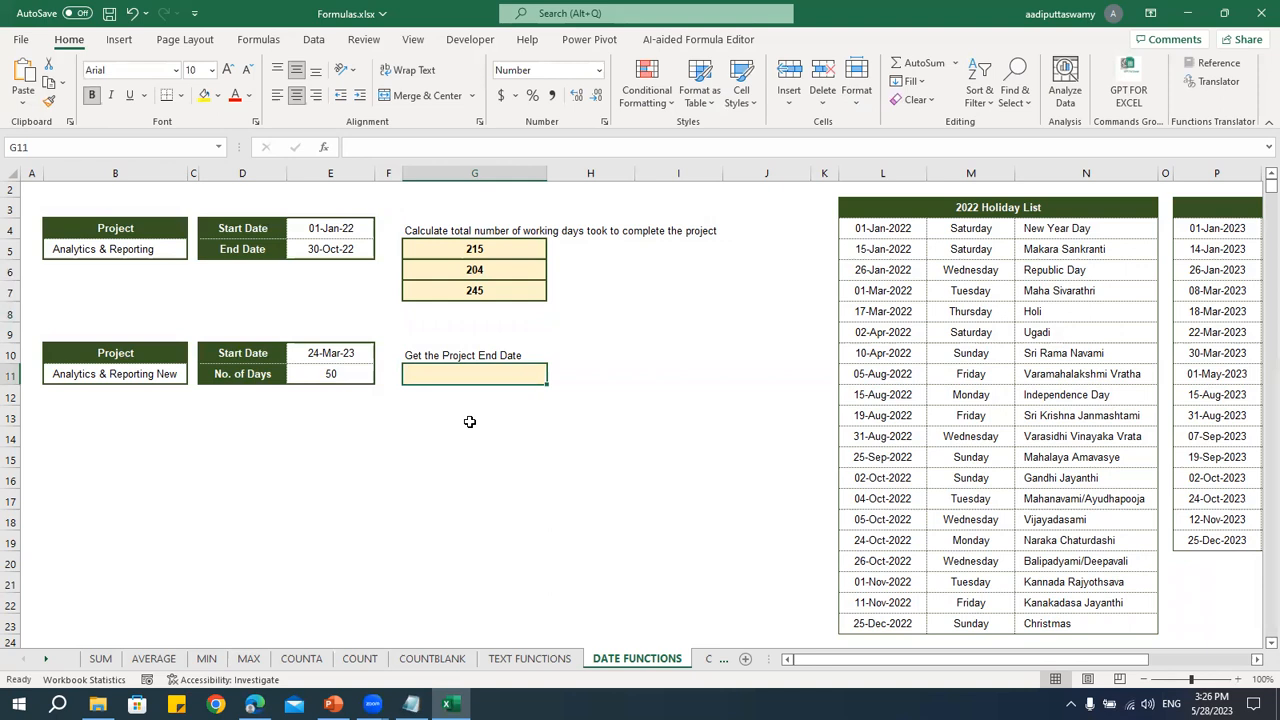
{"action": "left_click", "coordinate": [355, 359]}
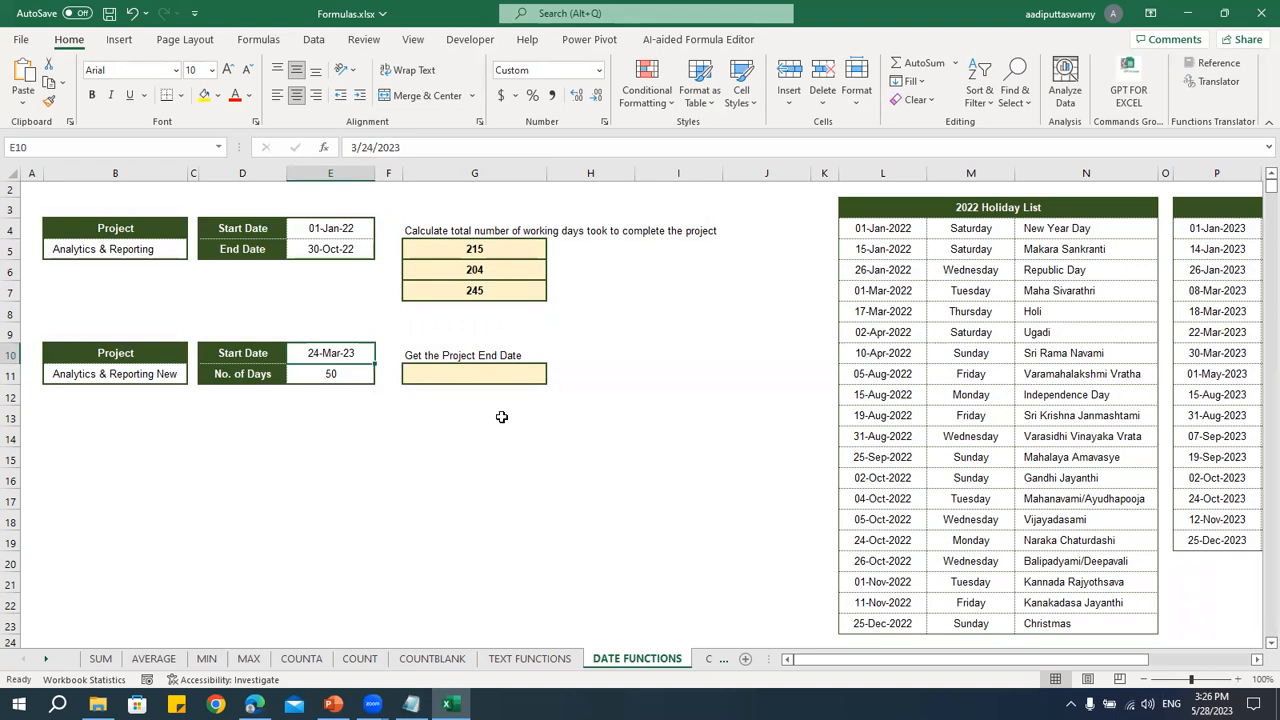
{"action": "key", "text": "alt+Tab"}
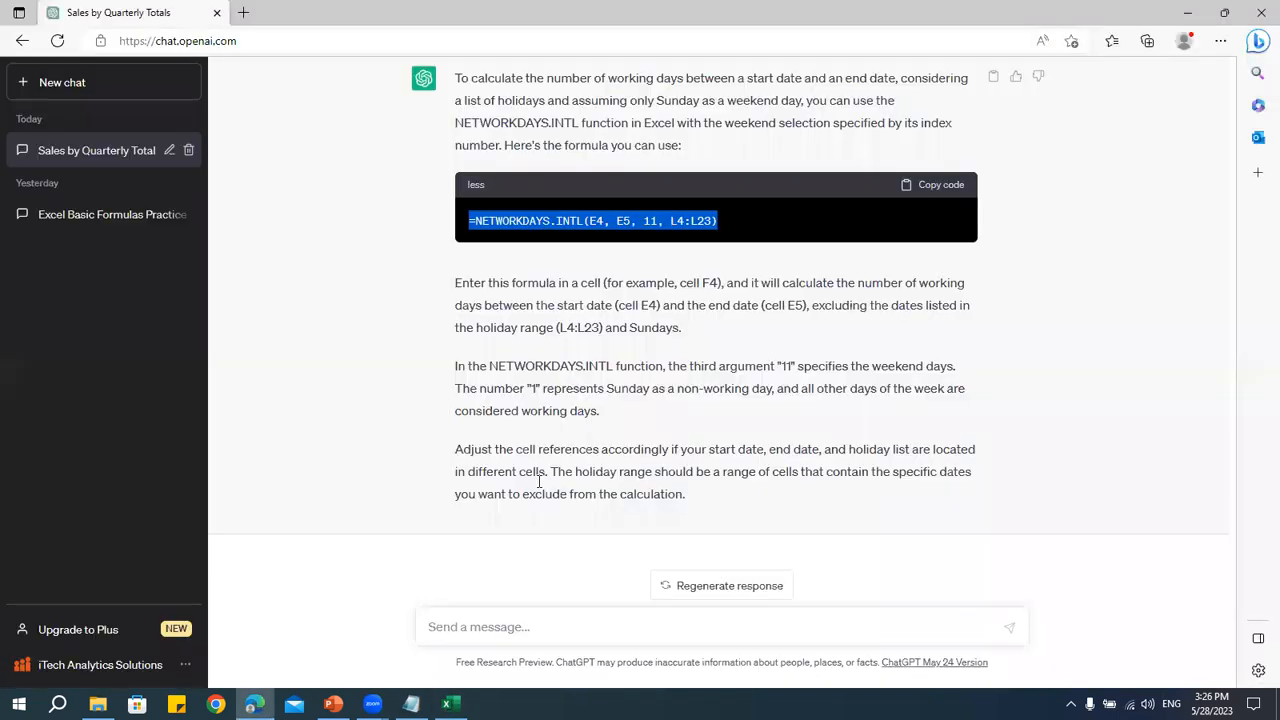
{"action": "left_click", "coordinate": [533, 620]}
{"action": "type", "text": "i am starting a p"}
{"action": "key", "text": "BackSpace"}
{"action": "key", "text": "BackSpace"}
{"action": "type", "text": "project"}
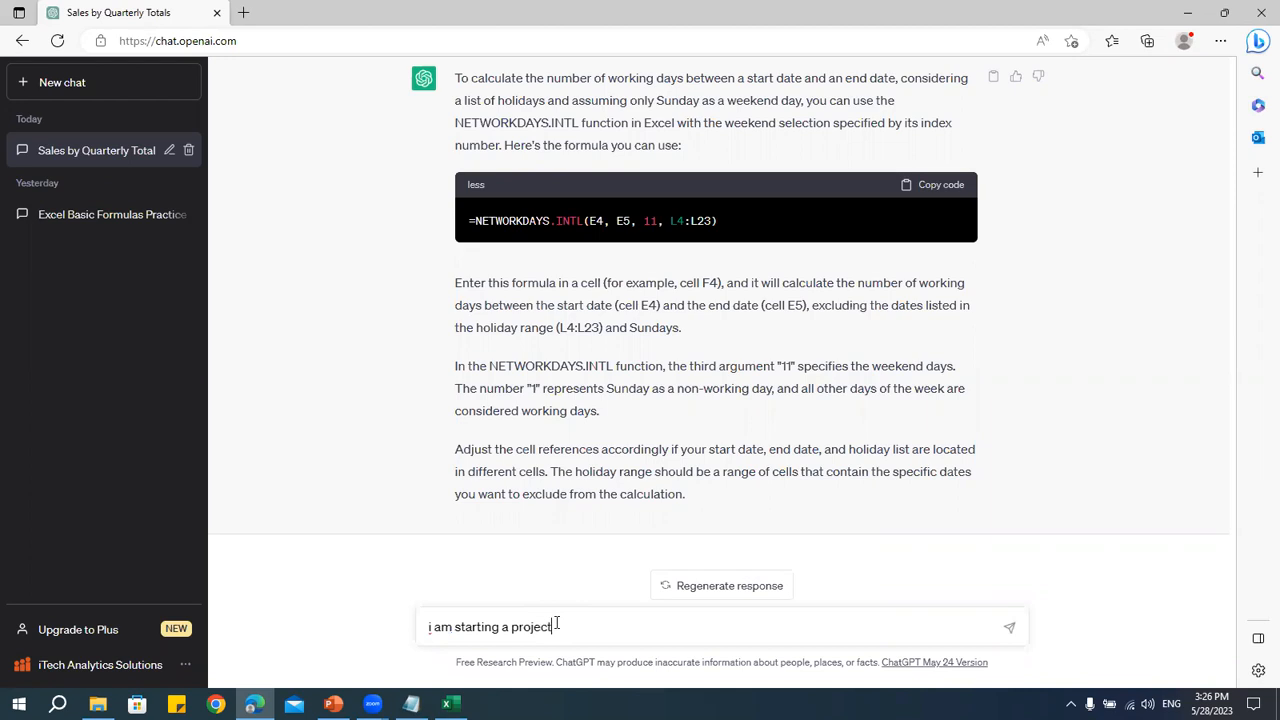
{"action": "key", "text": "BackSpace"}
{"action": "type", "text": "where the date is available in "}
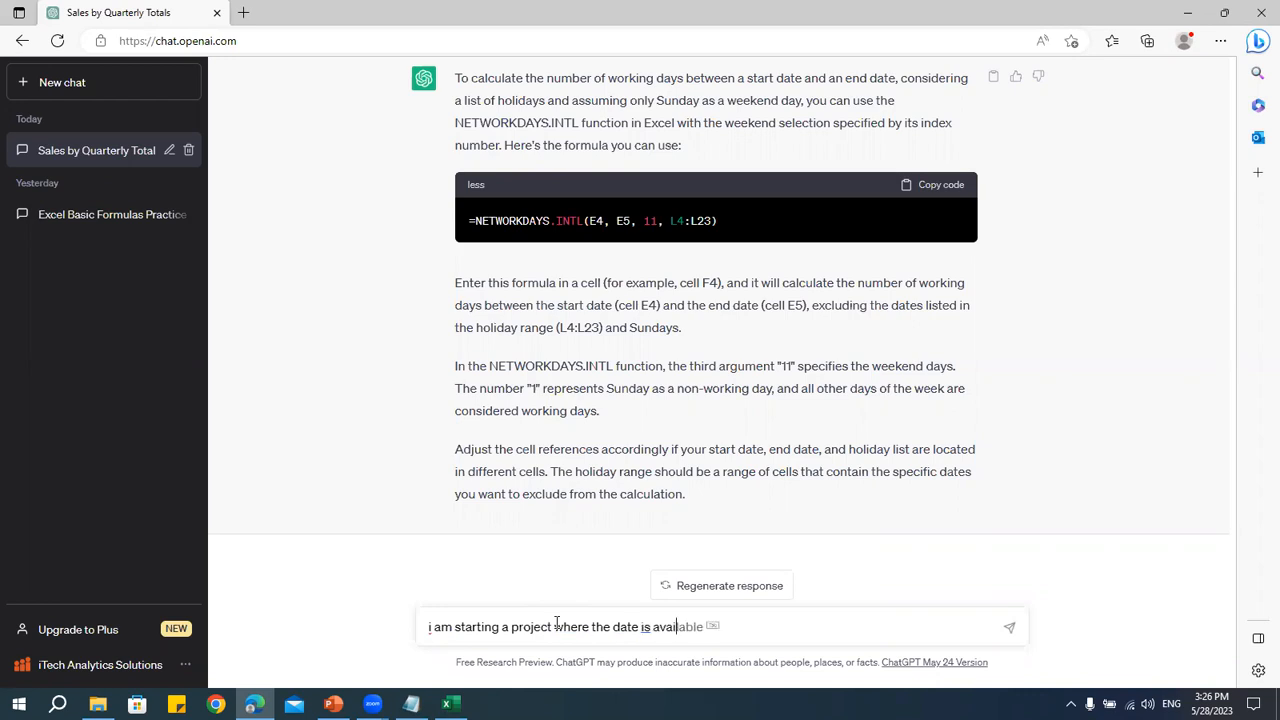
{"action": "type", "text": "cell"}
- Check the second project's start date cell in Excel and continue the ChatGPT prompt with "E10. The projects takes 50 days to complete."
{"action": "key", "text": "alt+Tab"}
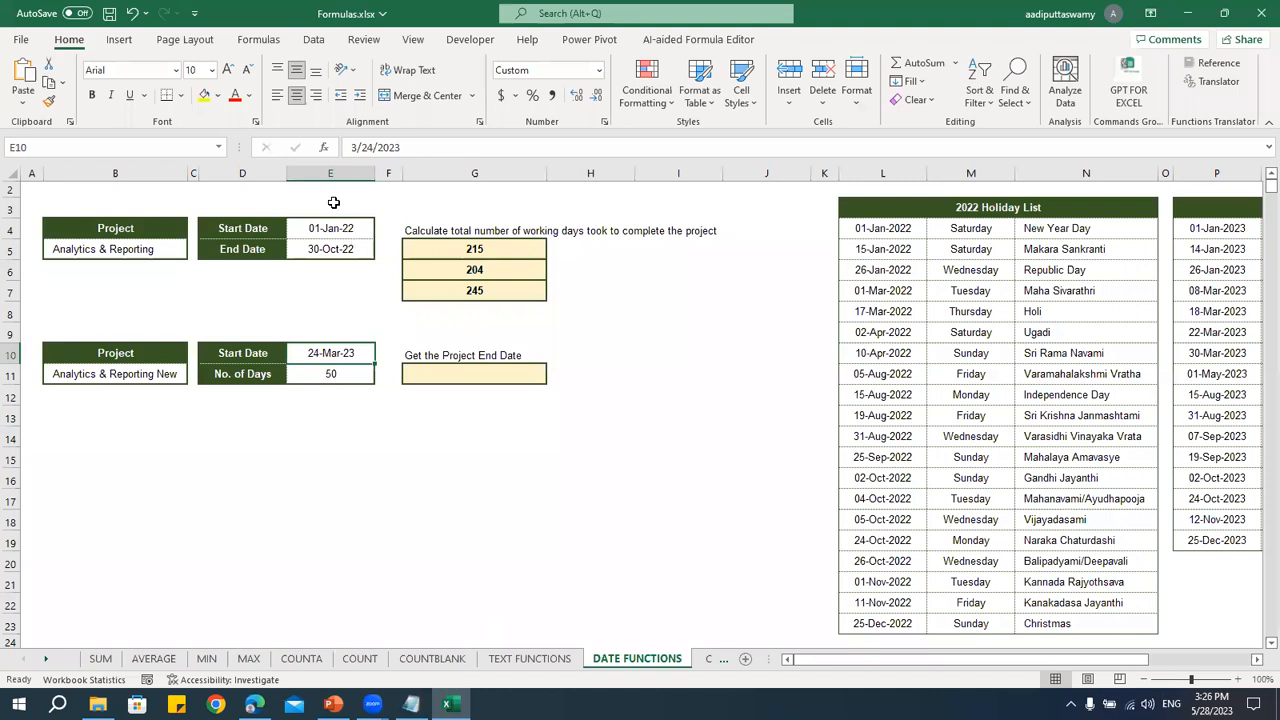
{"action": "key", "text": "alt+Tab"}
{"action": "type", "text": "E1"}
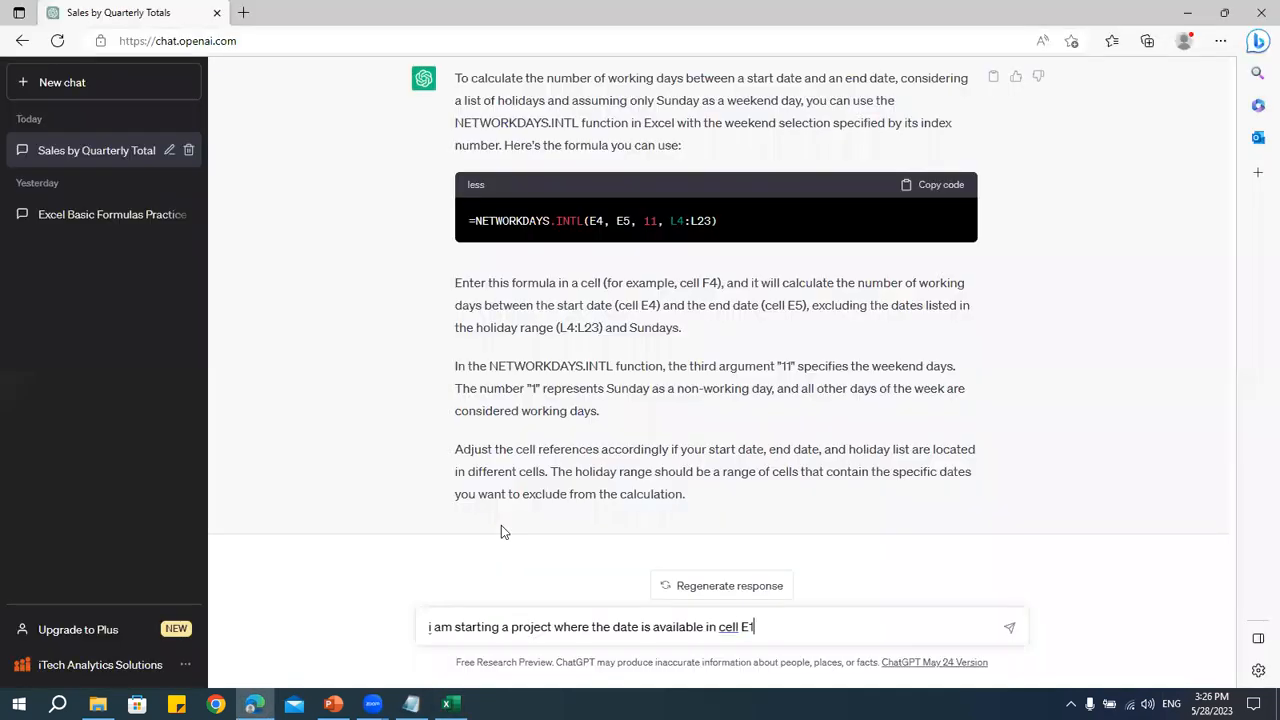
{"action": "type", "text": "0. The projects takes 50 days to complete. "}
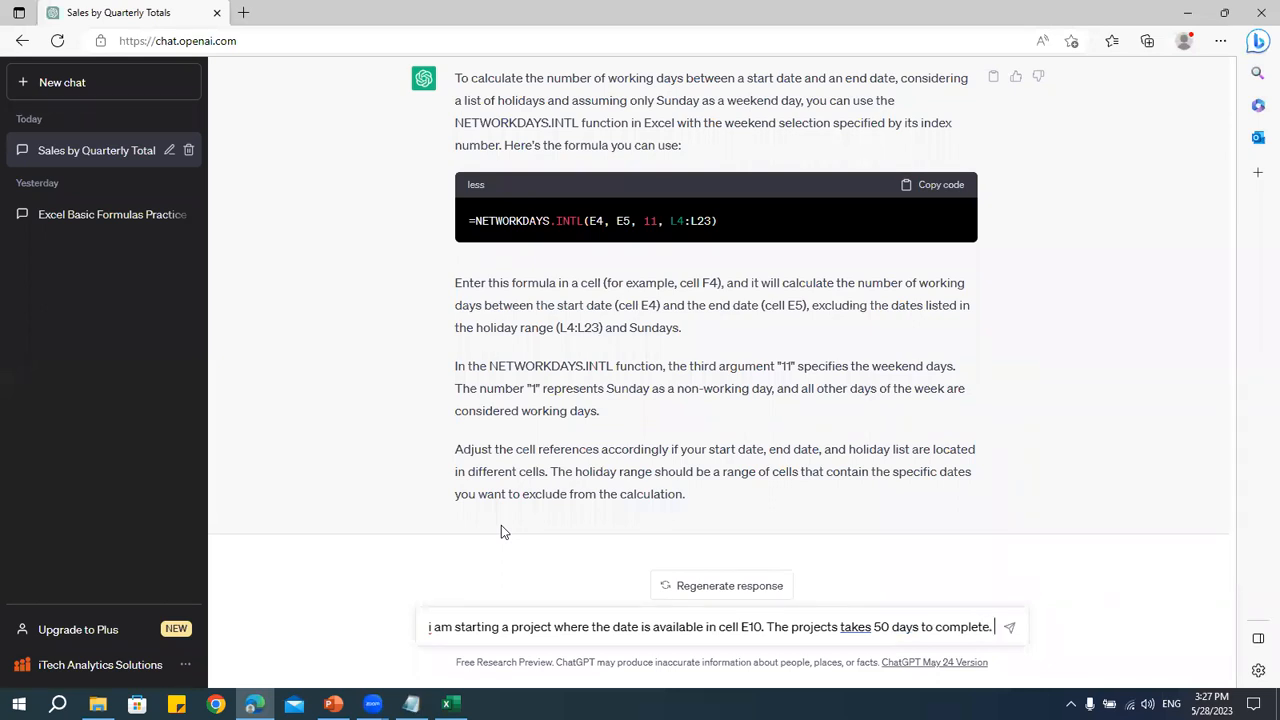
- Add "Write a formula to get the deliverable date" to the prompt, correcting the spelling of "deliverable", and send it
{"action": "type", "text": "Write a d"}
{"action": "key", "text": "BackSpace"}
{"action": "type", "text": "formula"}
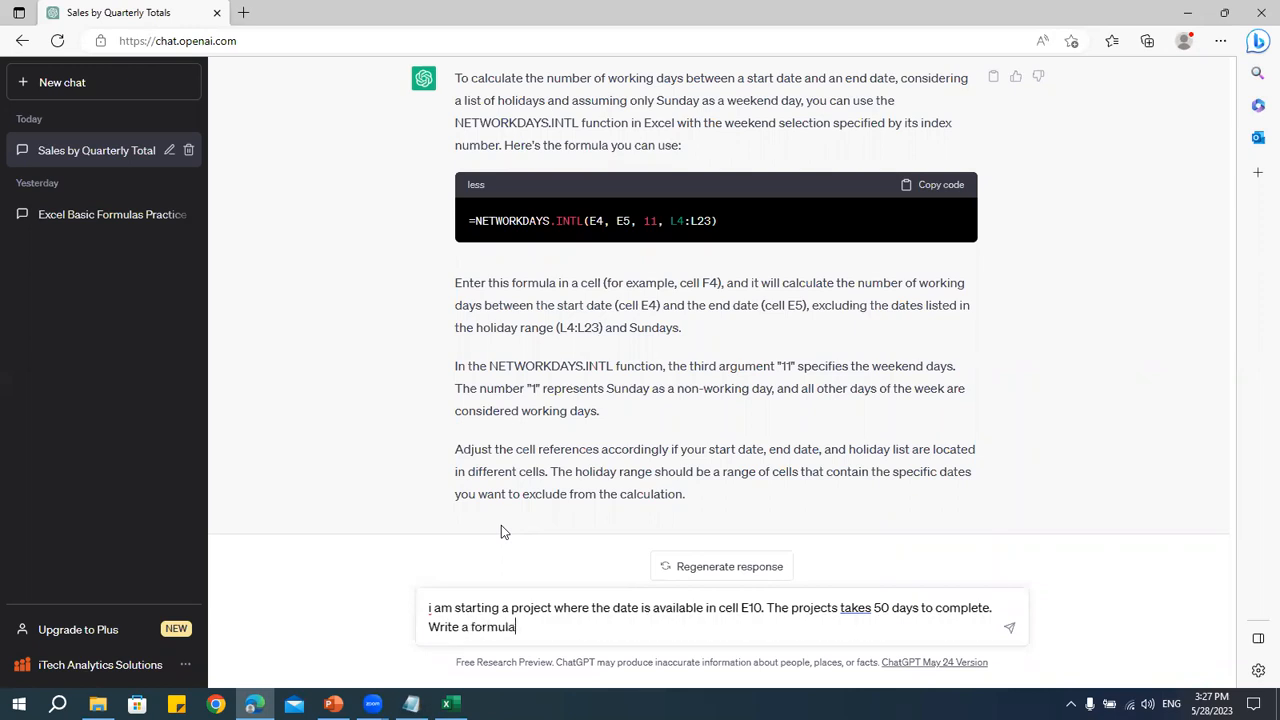
{"action": "type", "text": " to get the delivar"}
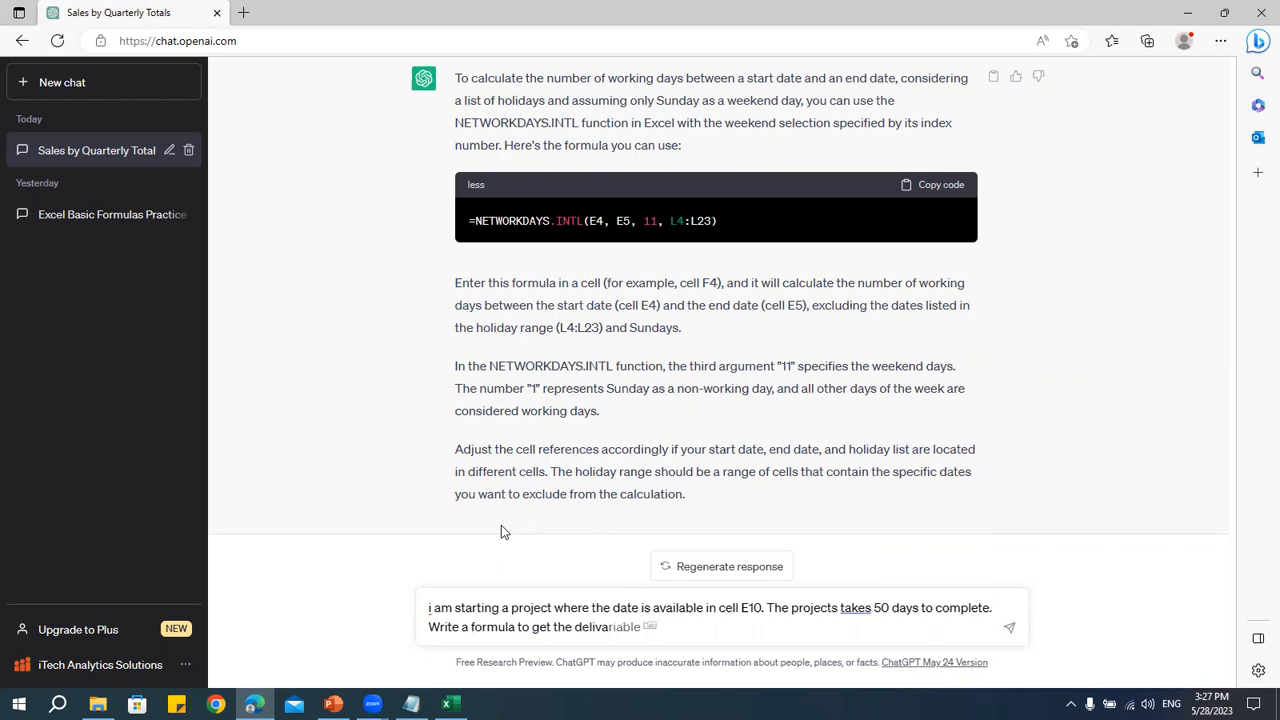
{"action": "key", "text": "Tab"}
{"action": "type", "text": "date"}
{"action": "right_click", "coordinate": [615, 627]}
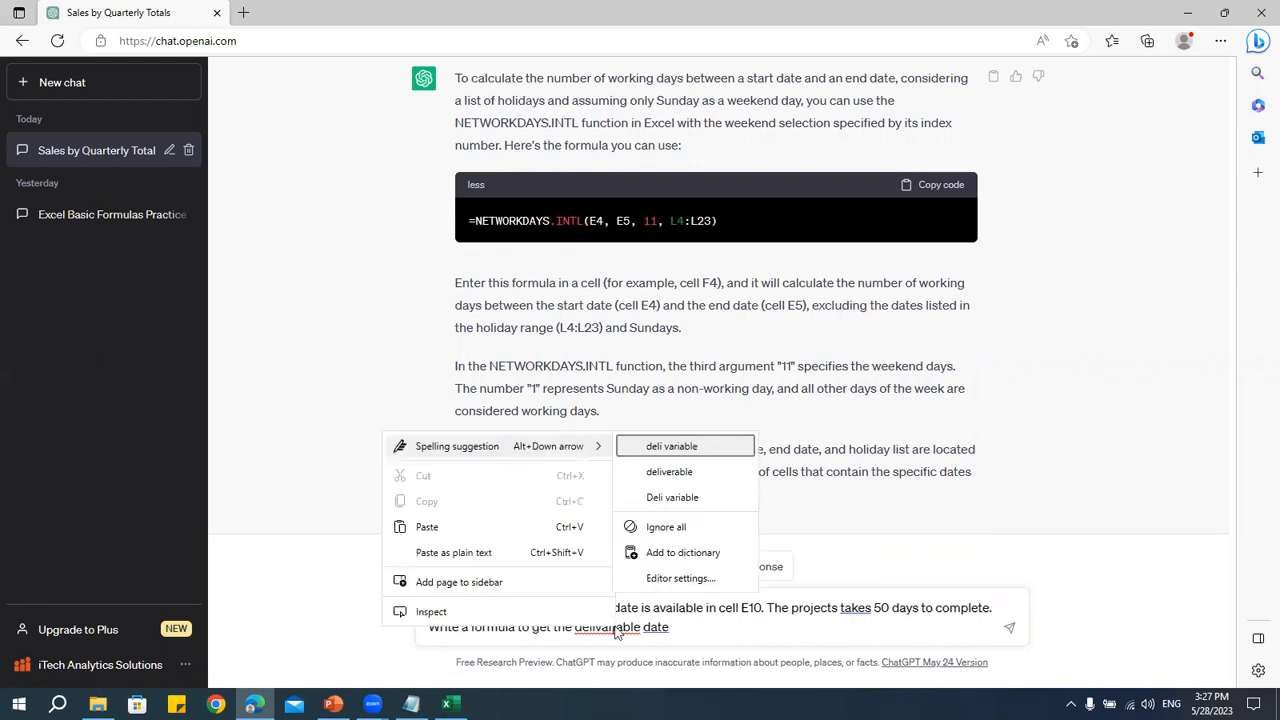
{"action": "left_click", "coordinate": [703, 472]}
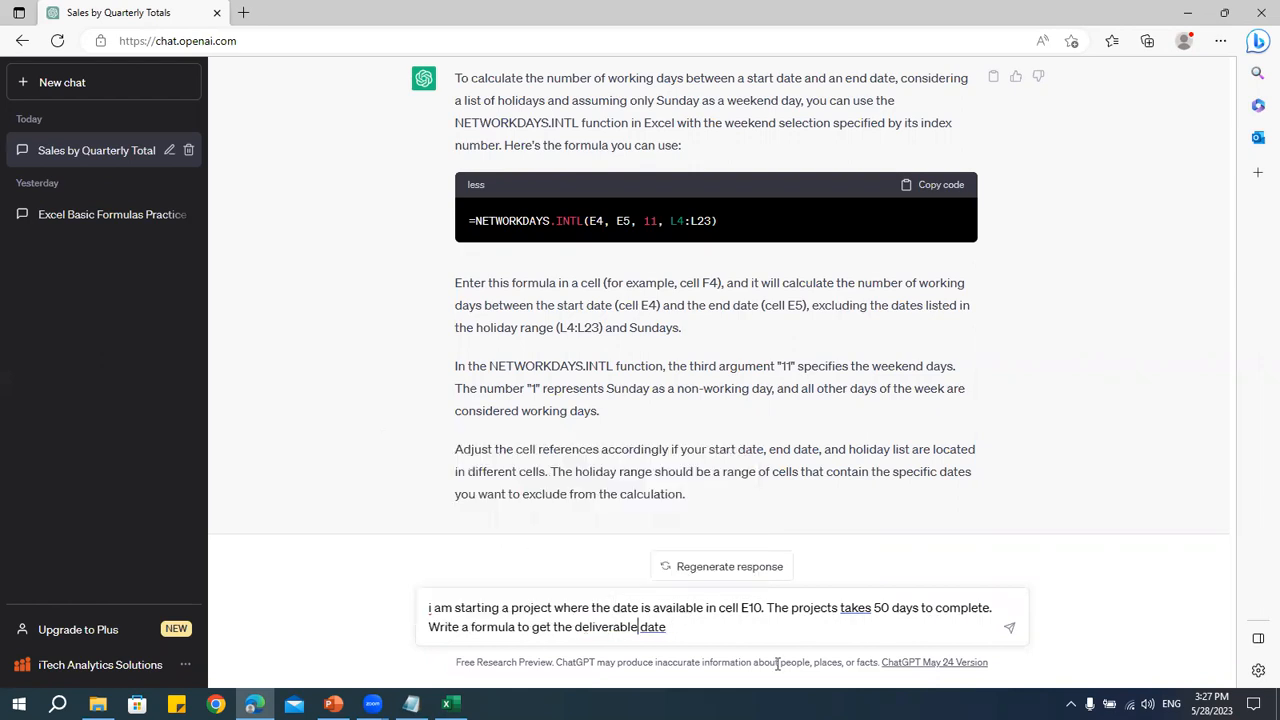
{"action": "right_click", "coordinate": [681, 635]}
{"action": "key", "text": "Return"}
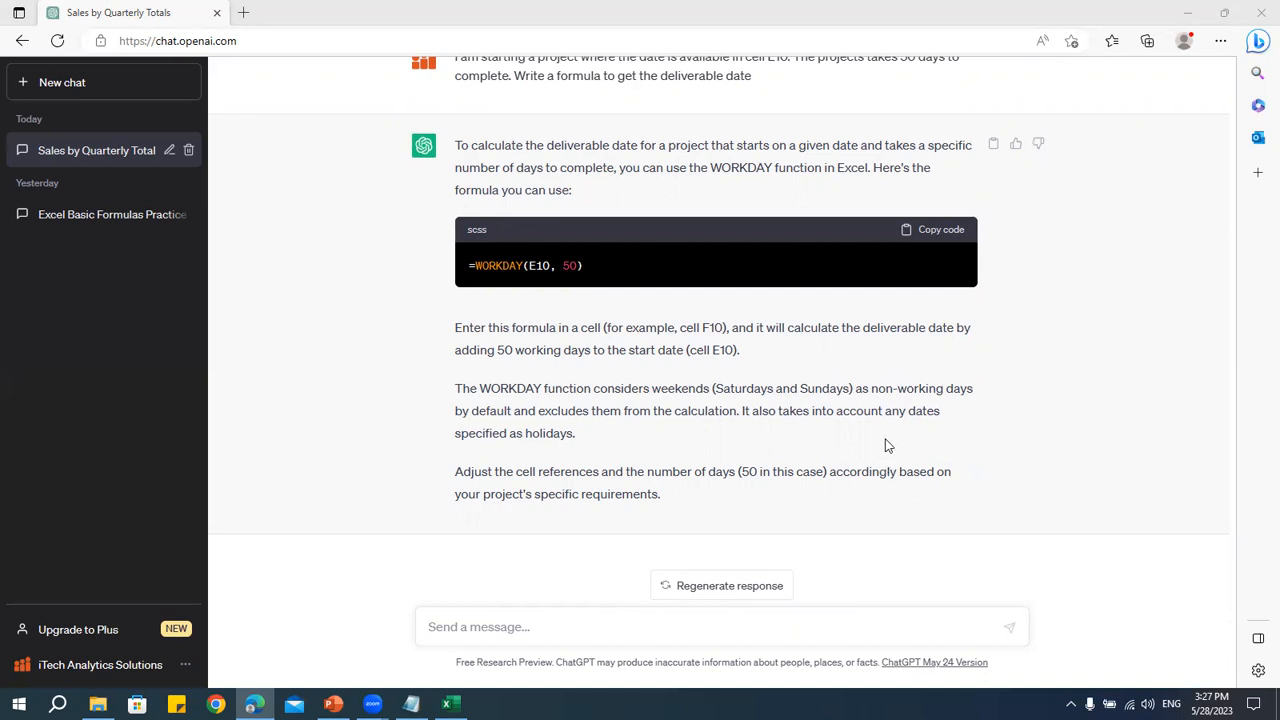
- Copy ChatGPT's formula =WORKDAY(E10, 50) into cell G11 of the Excel sheet under "Get the Project End Date"
{"action": "left_click", "coordinate": [604, 365]}
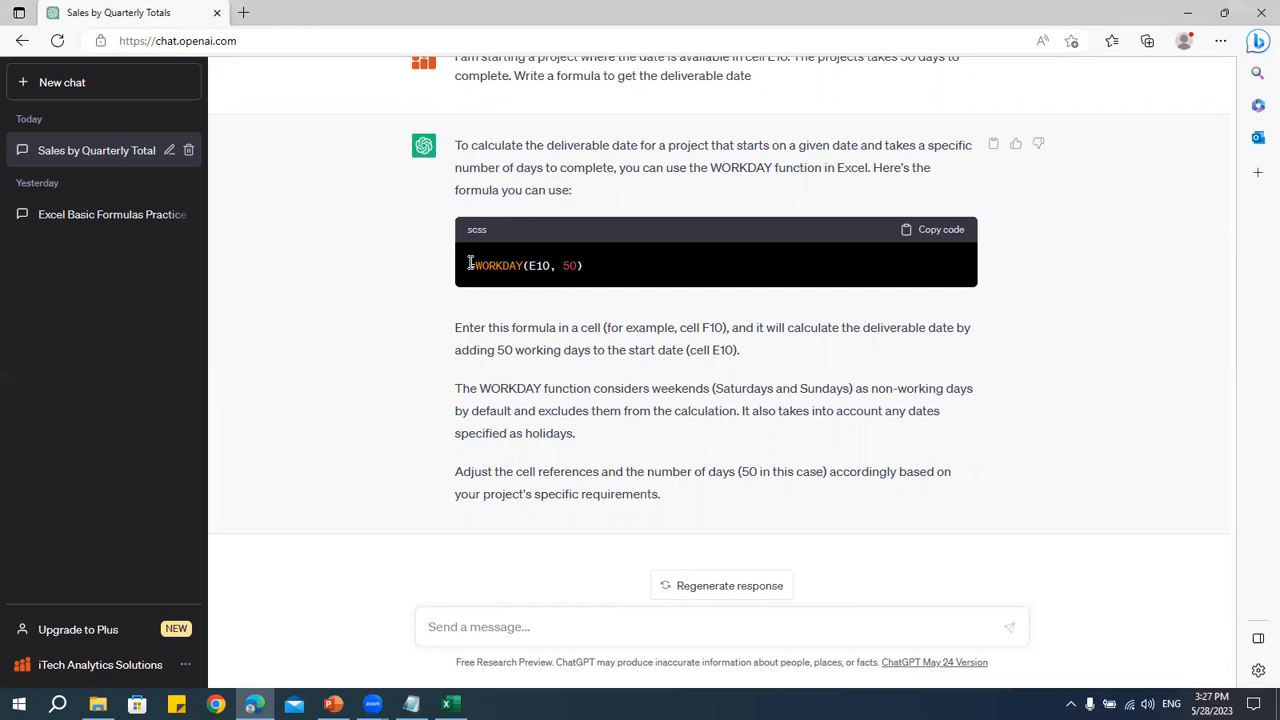
{"action": "left_click_drag", "start_coordinate": [469, 262], "coordinate": [627, 261]}
{"action": "key", "text": "ctrl+c"}
{"action": "left_click", "coordinate": [633, 440]}
{"action": "key", "text": "alt+Tab"}
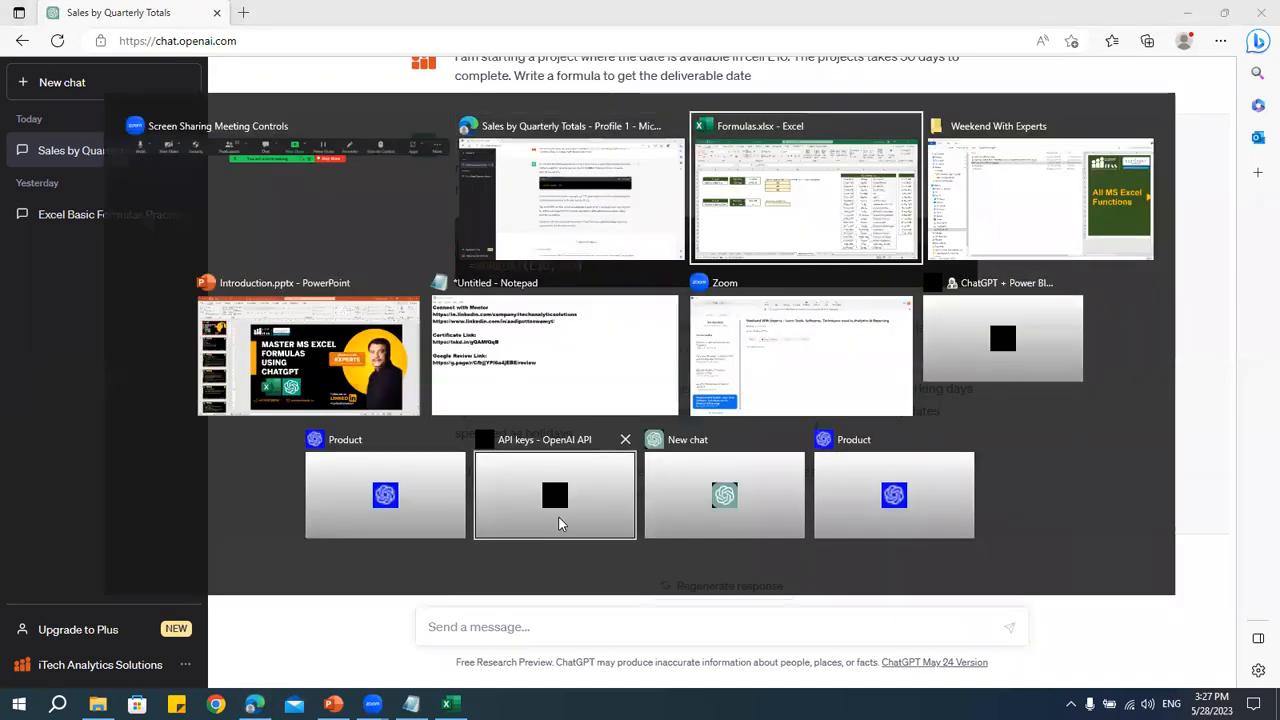
{"action": "double_click", "coordinate": [478, 378]}
{"action": "key", "text": "ctrl+v"}
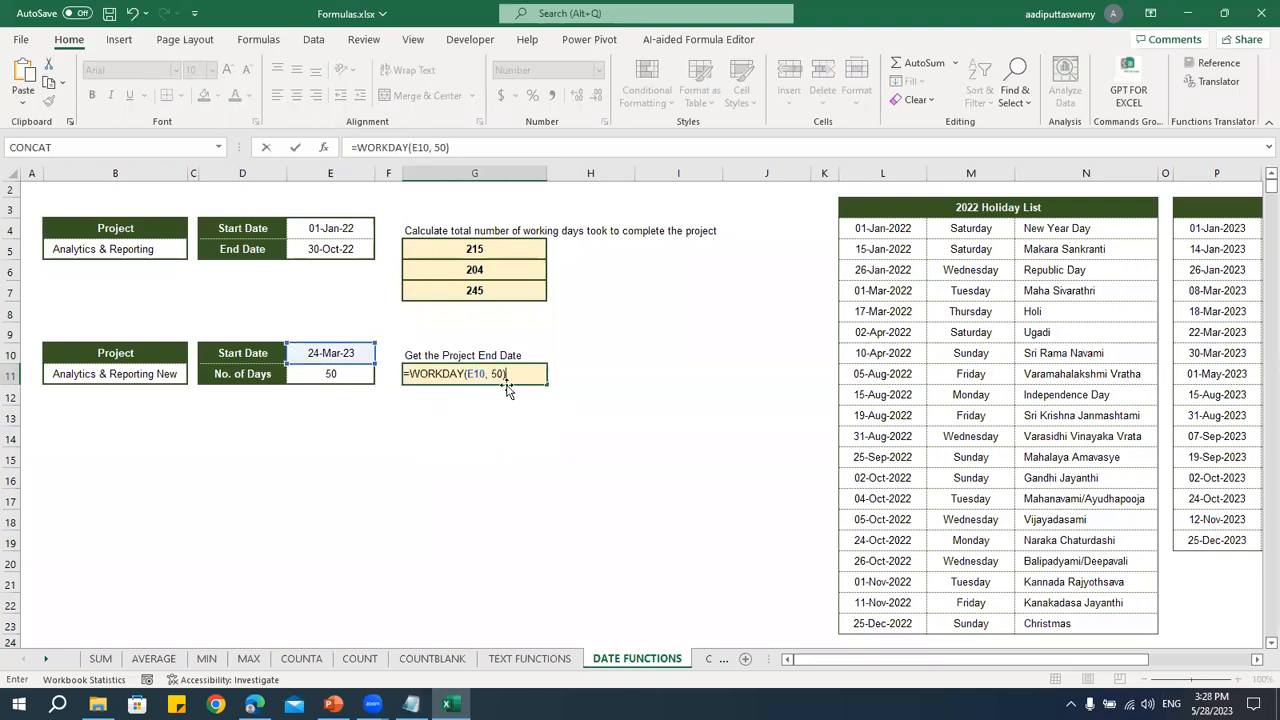
{"action": "key", "text": "Return"}
- Format cell G11 as a date with the 14-Mar-12 type
{"action": "left_click", "coordinate": [501, 372]}
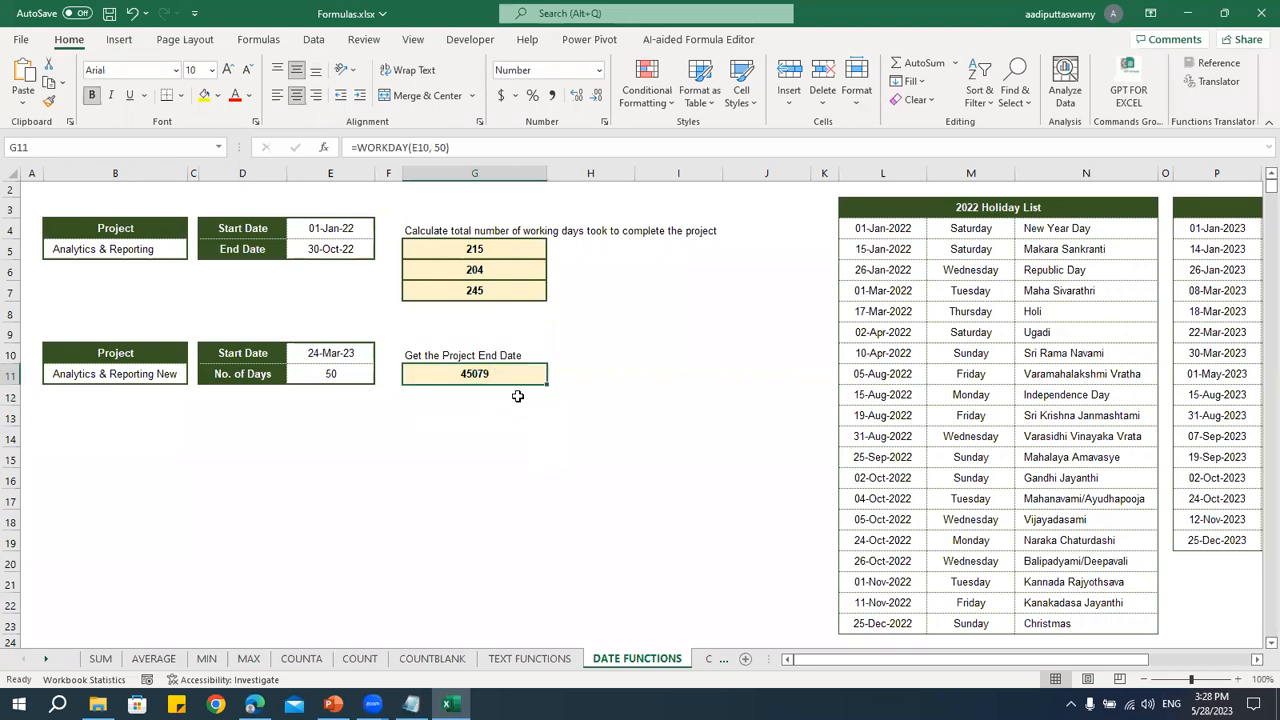
{"action": "key", "text": "ctrl+1"}
{"action": "left_click", "coordinate": [655, 256]}
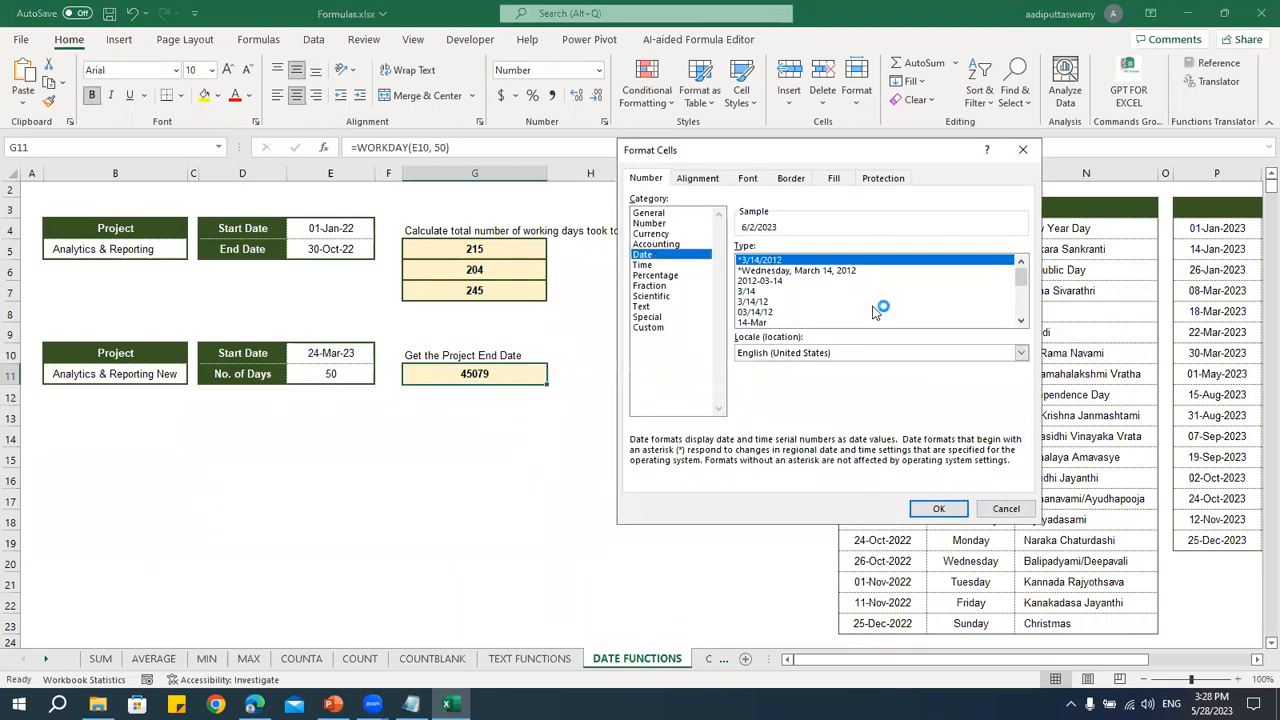
{"action": "left_click", "coordinate": [800, 322]}
{"action": "scroll", "coordinate": [812, 323], "scroll_direction": "down", "scroll_amount": 2}
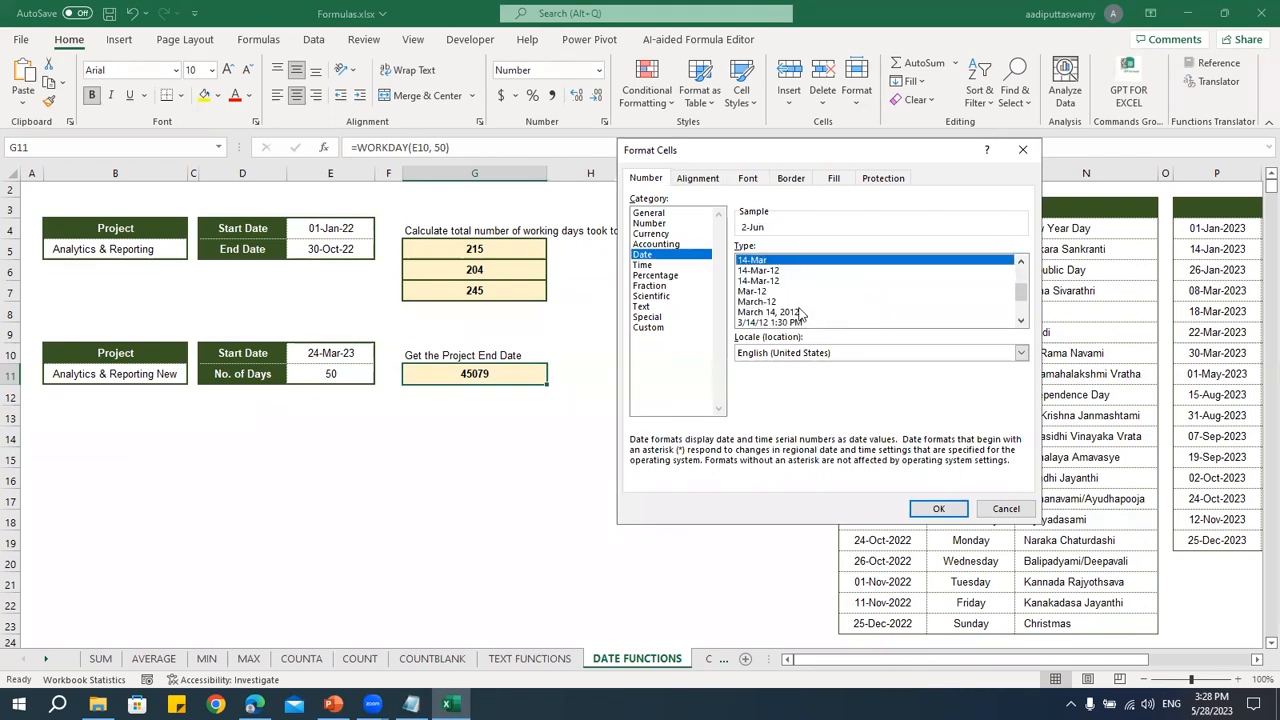
{"action": "left_click", "coordinate": [785, 271]}
{"action": "left_click", "coordinate": [922, 505]}
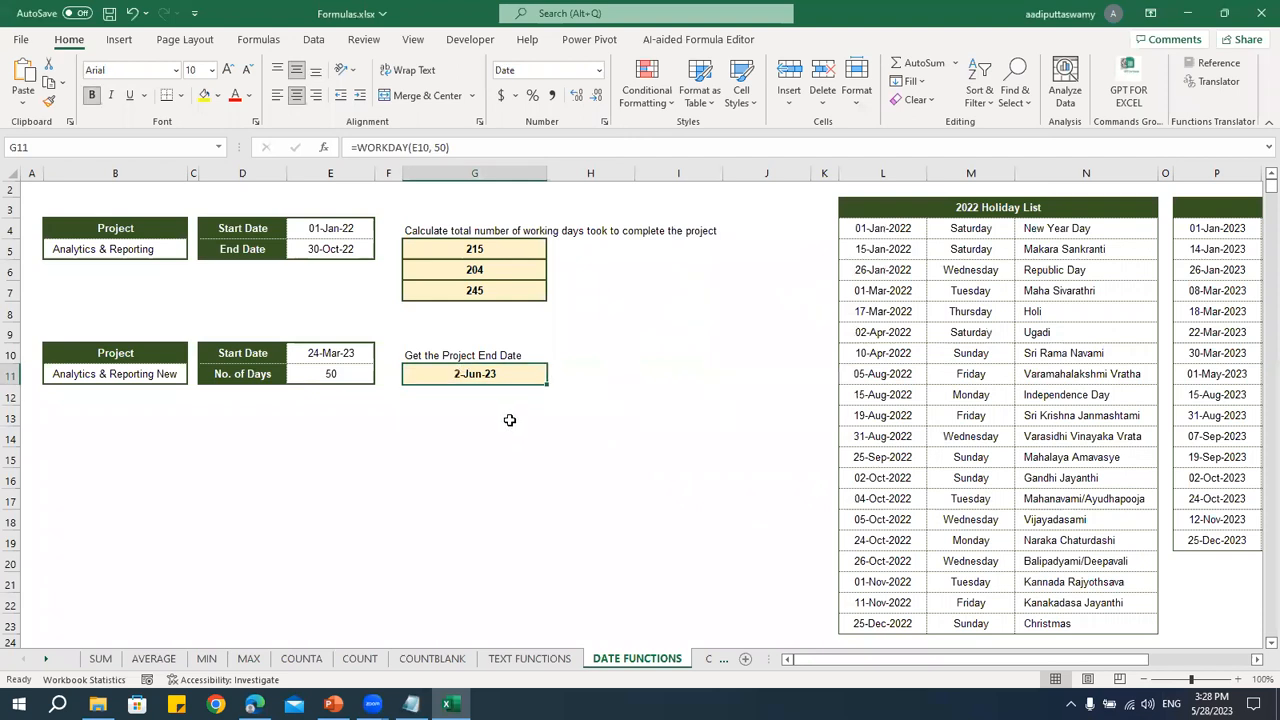
- Compare the days argument in cell G11's WORKDAY formula with the No. of Days value in cell E11
{"action": "double_click", "coordinate": [492, 374]}
{"action": "double_click", "coordinate": [495, 374]}
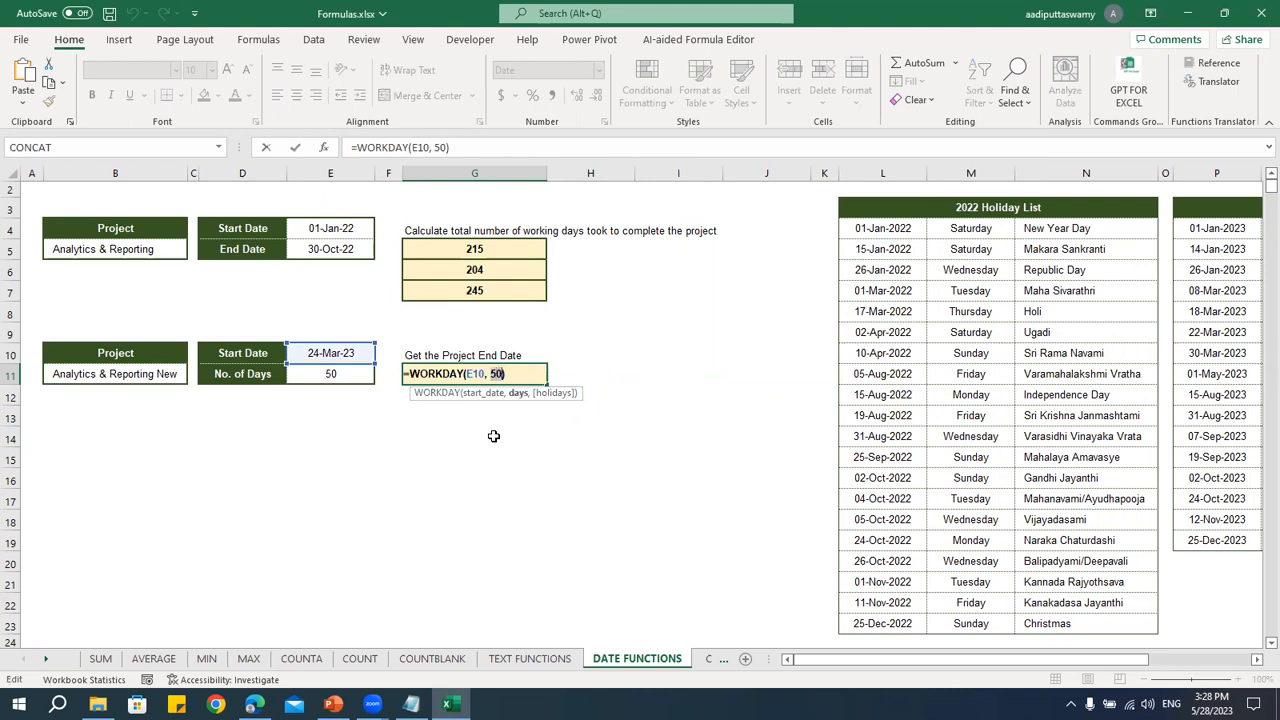
{"action": "left_click", "coordinate": [358, 382]}
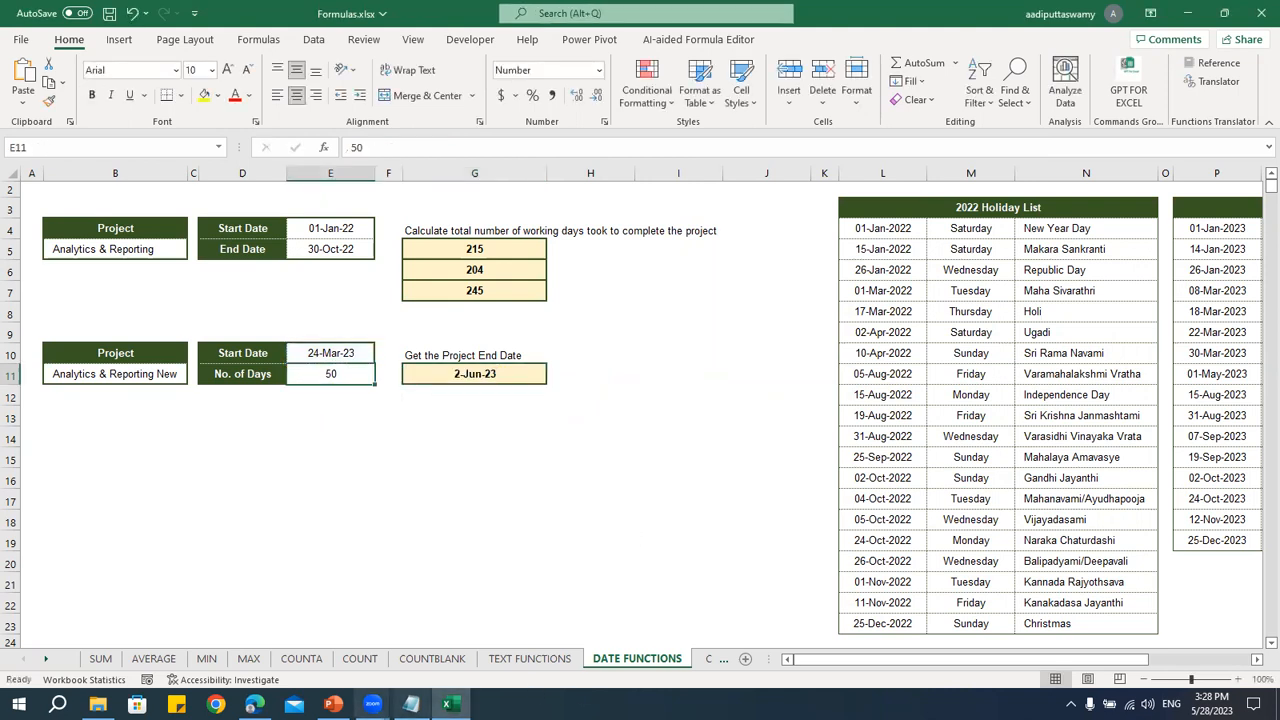
- Reuse the previous deliverable date question in ChatGPT as the text of a new message
{"action": "left_click", "coordinate": [254, 704]}
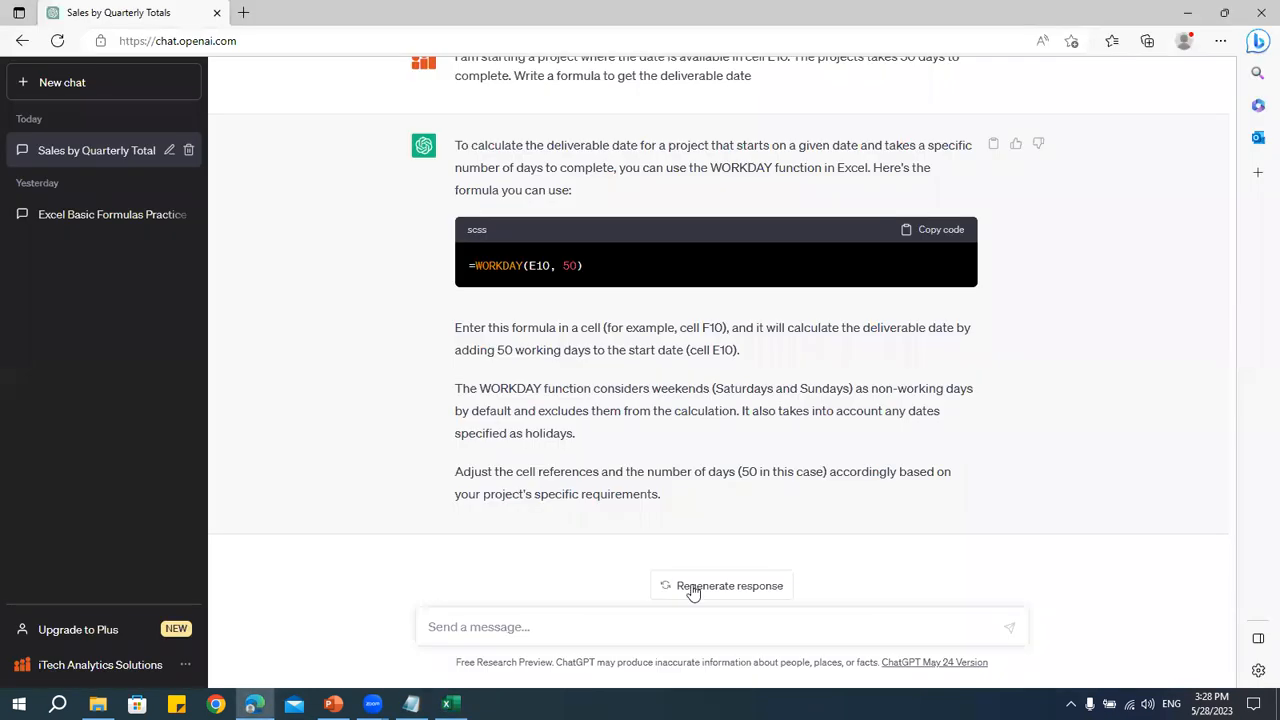
{"action": "scroll", "coordinate": [743, 380], "scroll_direction": "up", "scroll_amount": 2}
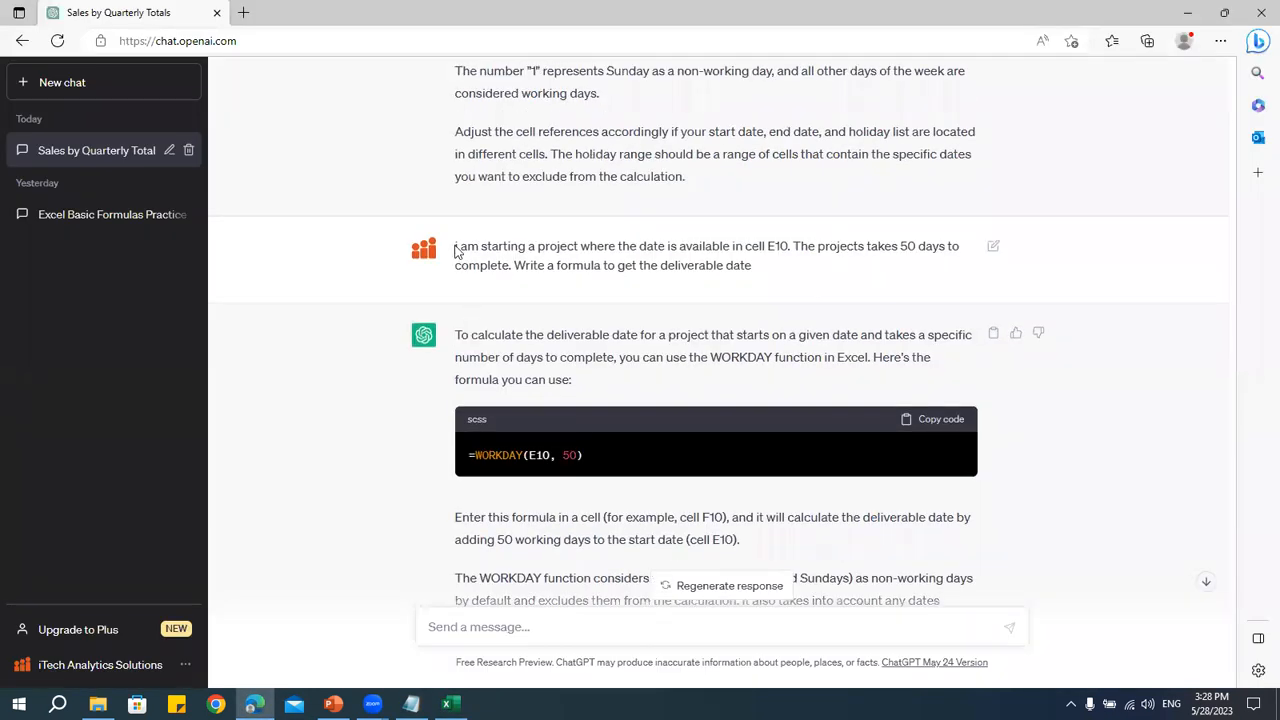
{"action": "left_click_drag", "start_coordinate": [455, 250], "coordinate": [766, 271]}
{"action": "scroll", "coordinate": [780, 383], "scroll_direction": "down", "scroll_amount": 2}
{"action": "left_click", "coordinate": [535, 628]}
{"action": "type", "text": "i am starting a project where the date is available in cell E10. The projects takes 50 days to complete. Write a formula to get the deliverable date"}
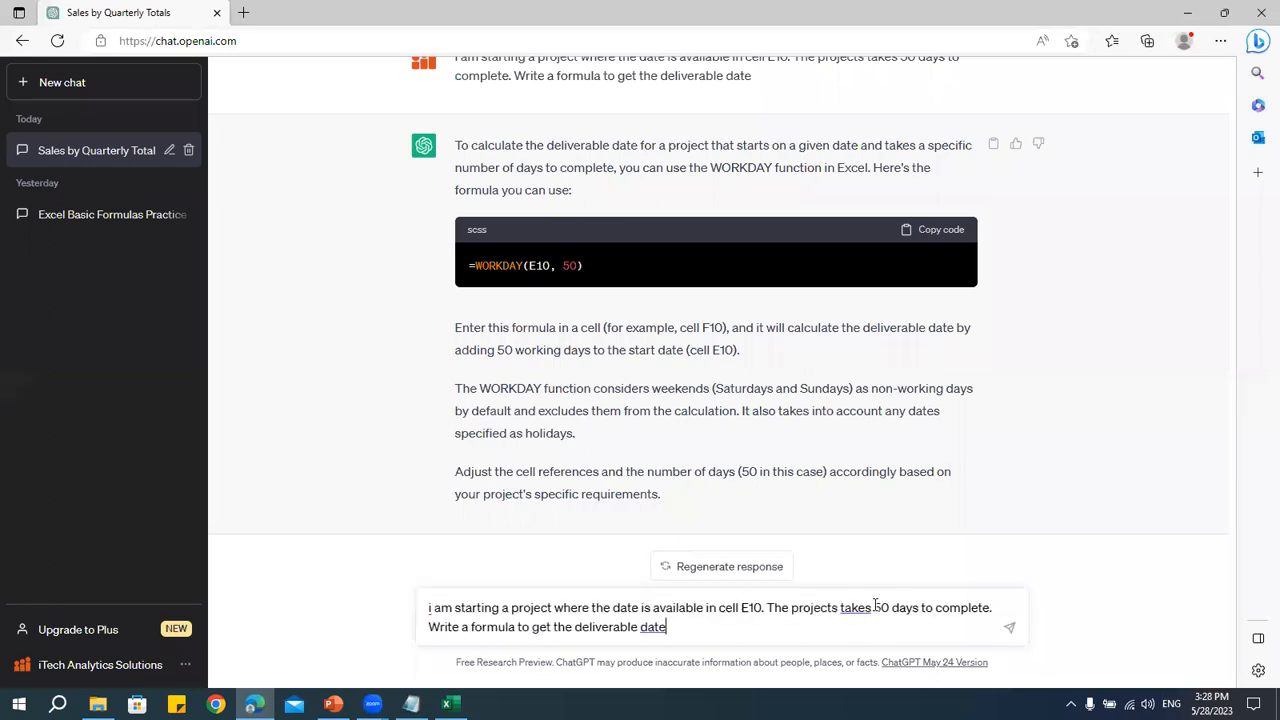
- Replace the prompt's 50-day sentence with "number of working days are mentioned in cell E11", checking the cell reference in Excel
{"action": "left_click_drag", "start_coordinate": [767, 607], "coordinate": [991, 608]}
{"action": "type", "text": "to. Writ"}
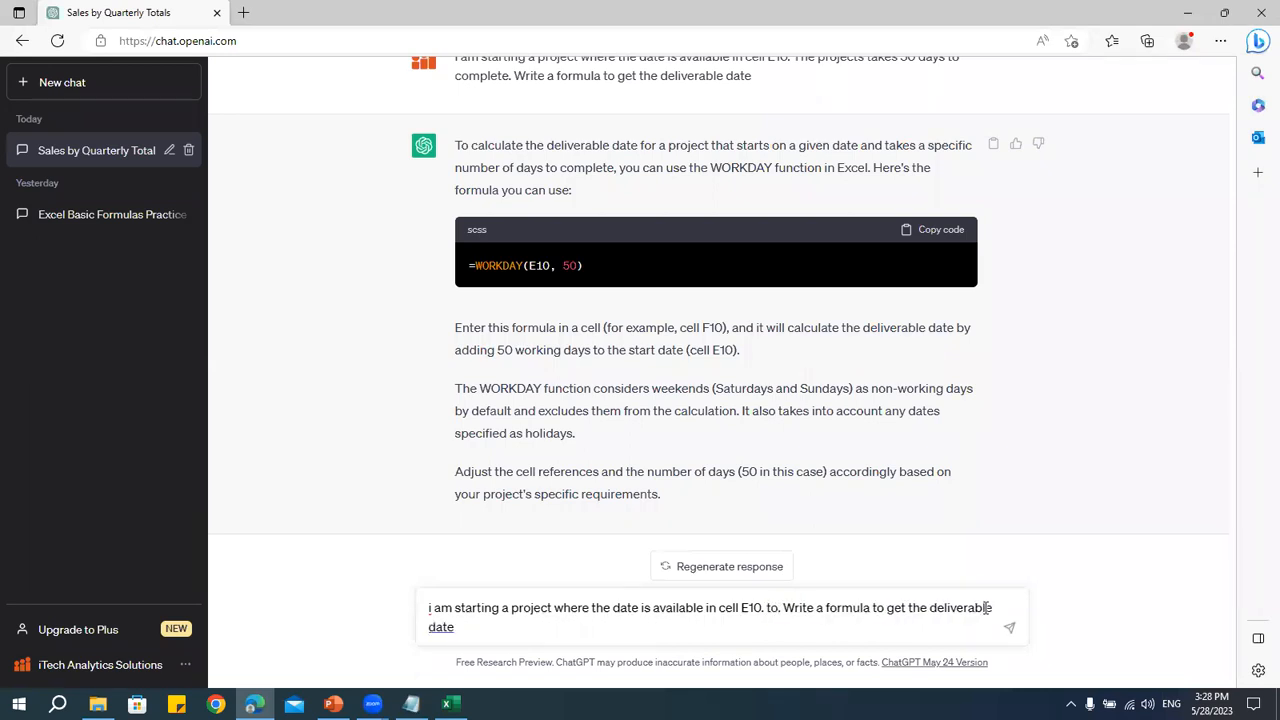
{"action": "key", "text": "BackSpace"}
{"action": "key", "text": "BackSpace"}
{"action": "type", "text": "number ofr working"}
{"action": "key", "text": "BackSpace"}
{"action": "key", "text": "BackSpace"}
{"action": "key", "text": "BackSpace"}
{"action": "key", "text": "BackSpace"}
{"action": "key", "text": "BackSpace"}
{"action": "key", "text": "BackSpace"}
{"action": "key", "text": "BackSpace"}
{"action": "key", "text": "BackSpace"}
{"action": "key", "text": "BackSpace"}
{"action": "type", "text": "wrking da"}
{"action": "key", "text": "BackSpace"}
{"action": "key", "text": "BackSpace"}
{"action": "key", "text": "BackSpace"}
{"action": "key", "text": "BackSpace"}
{"action": "key", "text": "BackSpace"}
{"action": "key", "text": "BackSpace"}
{"action": "key", "text": "BackSpace"}
{"action": "key", "text": "BackSpace"}
{"action": "key", "text": "BackSpace"}
{"action": "type", "text": "working days are mentioned in cell E11"}
{"action": "key", "text": "alt+Tab"}
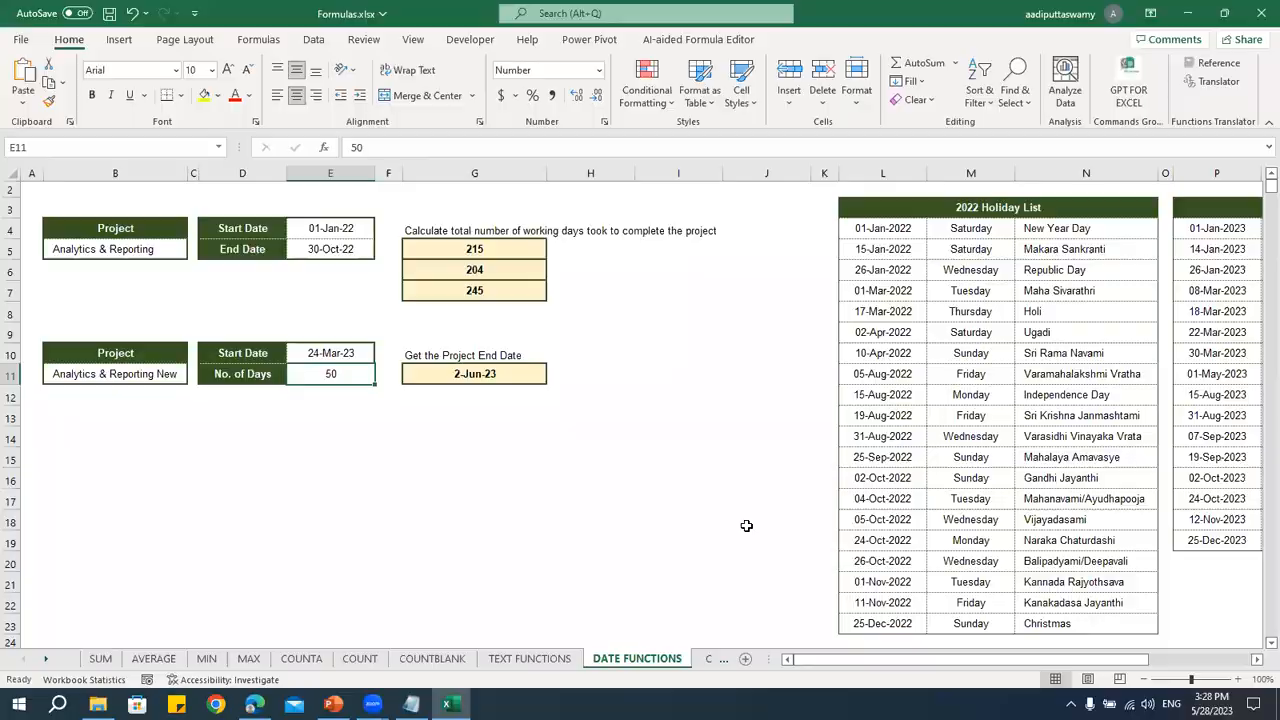
{"action": "key", "text": "alt+Tab"}
{"action": "key", "text": "BackSpace"}
{"action": "key", "text": "BackSpace"}
{"action": "type", "text": "11"}
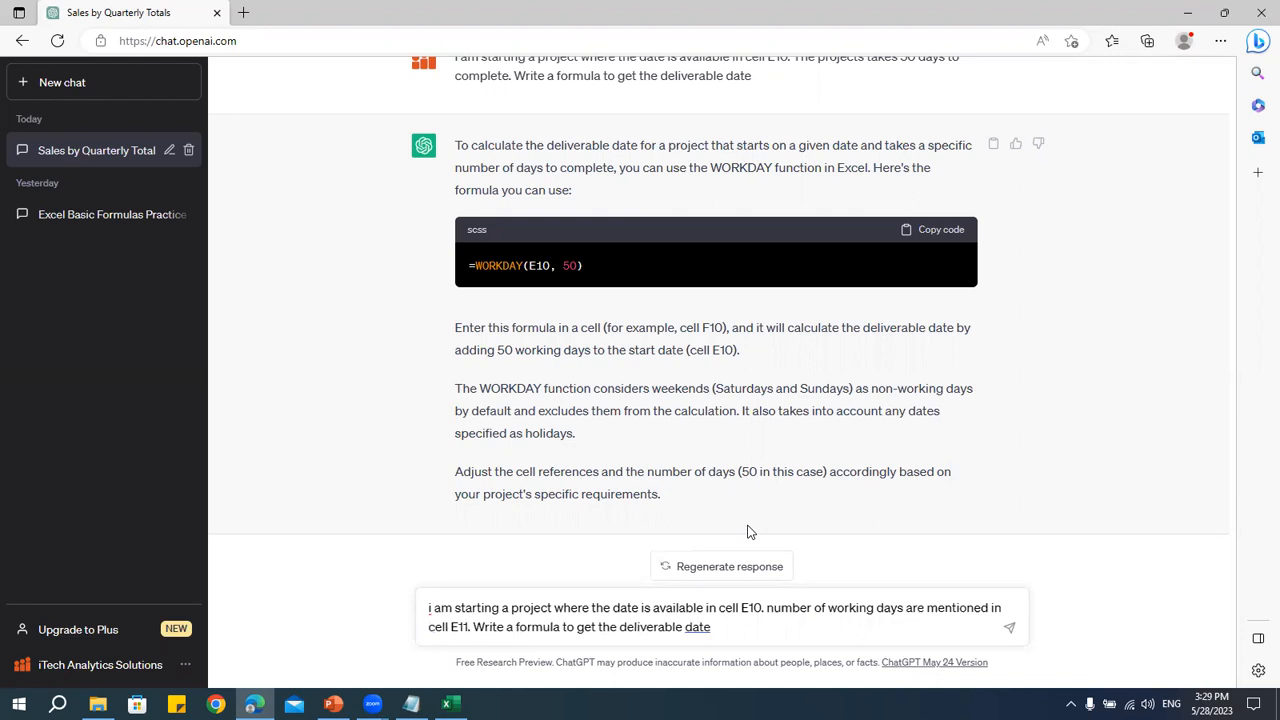
- Add "and the holidays are mentioned in cell P4:P19" to the prompt, checking the 2023 holiday range in Excel
{"action": "type", "text": "and the holiday"}
{"action": "type", "text": "s"}
{"action": "type", "text": " are mentioned in"}
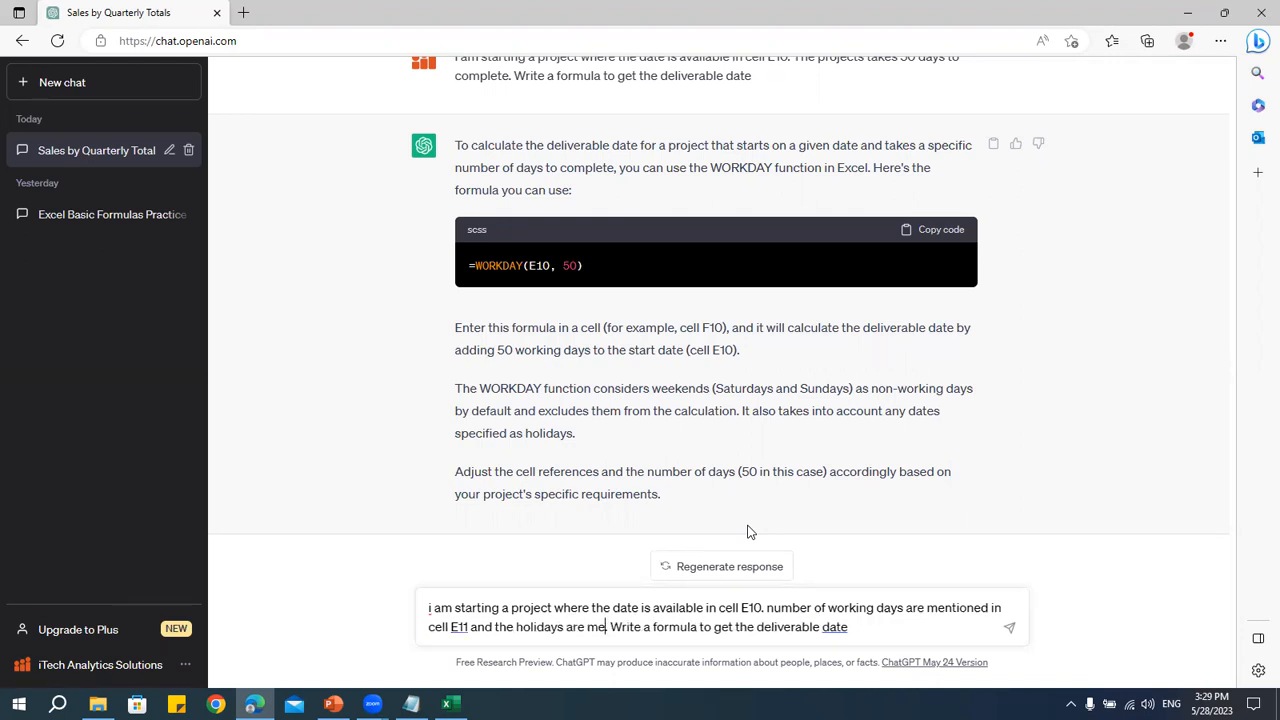
{"action": "type", "text": " cell"}
{"action": "key", "text": "alt+Tab"}
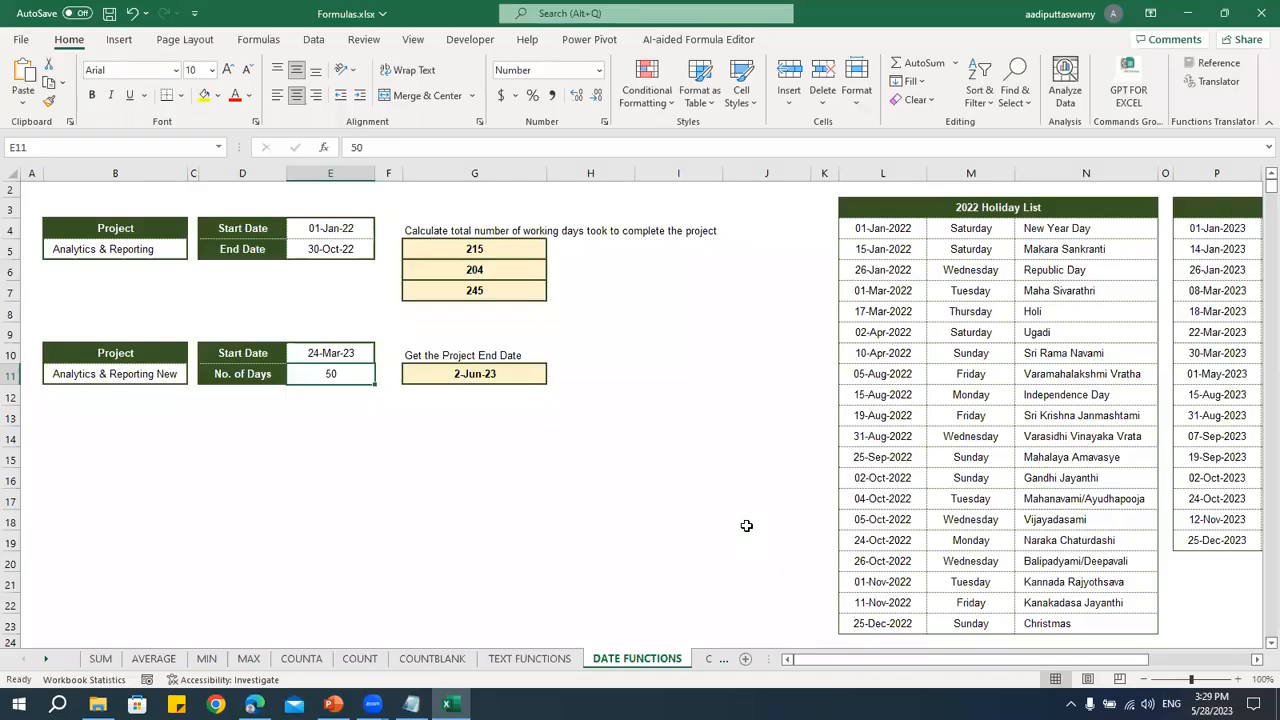
{"action": "left_click", "coordinate": [1215, 226]}
{"action": "key", "text": "ctrl+Down"}
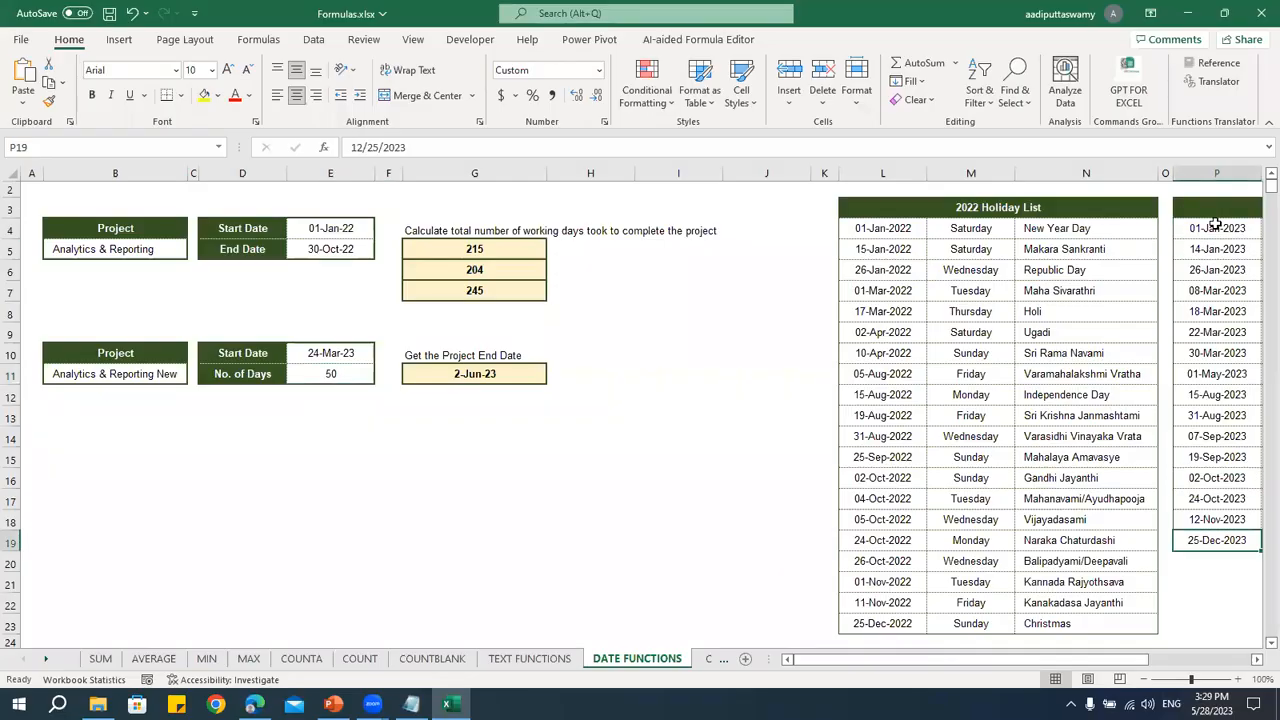
{"action": "key", "text": "alt+Tab"}
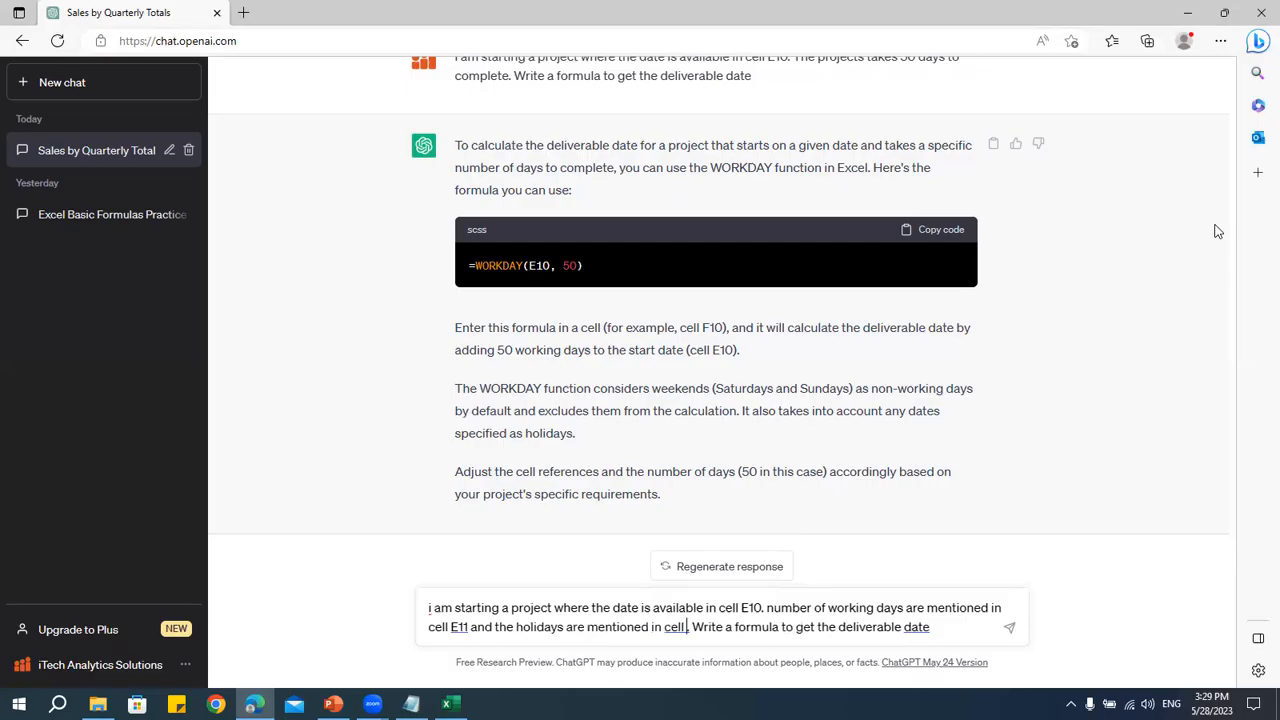
{"action": "type", "text": "P4:P19"}
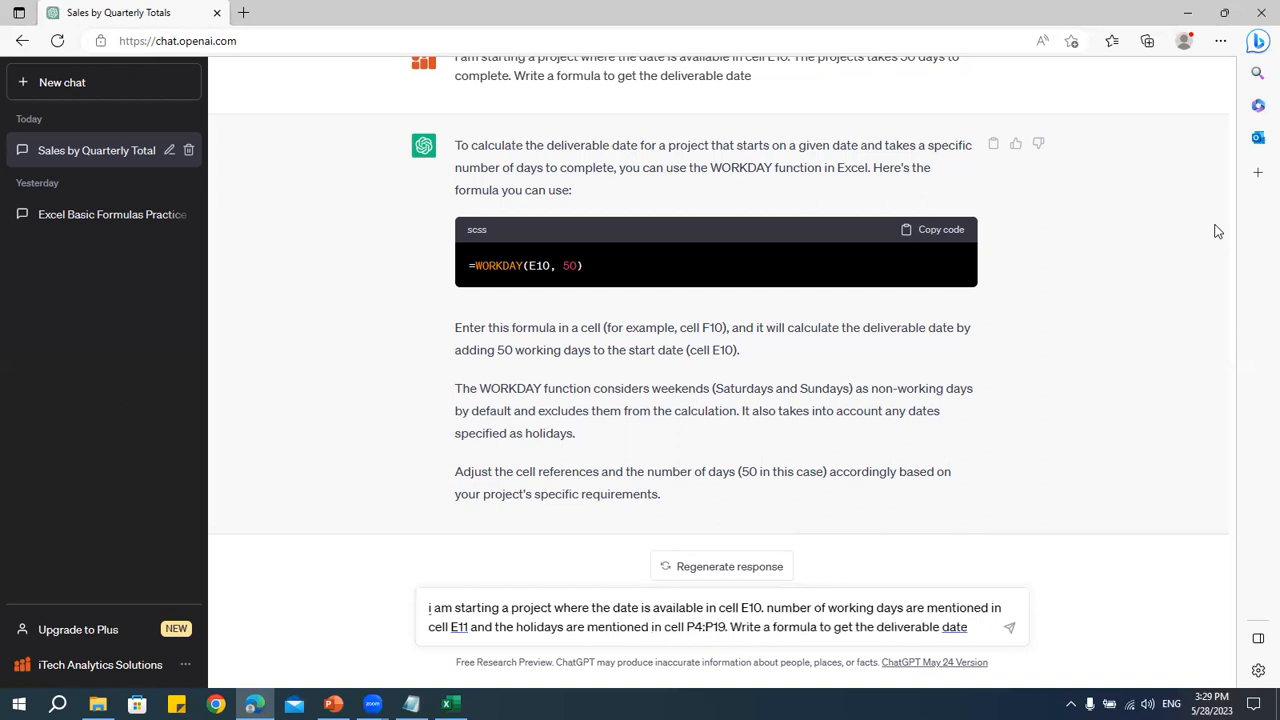
- Add "and the weekend is on sunday only" after the holiday range in the prompt and send it
{"action": "key", "text": "Delete"}
{"action": "type", "text": "and "}
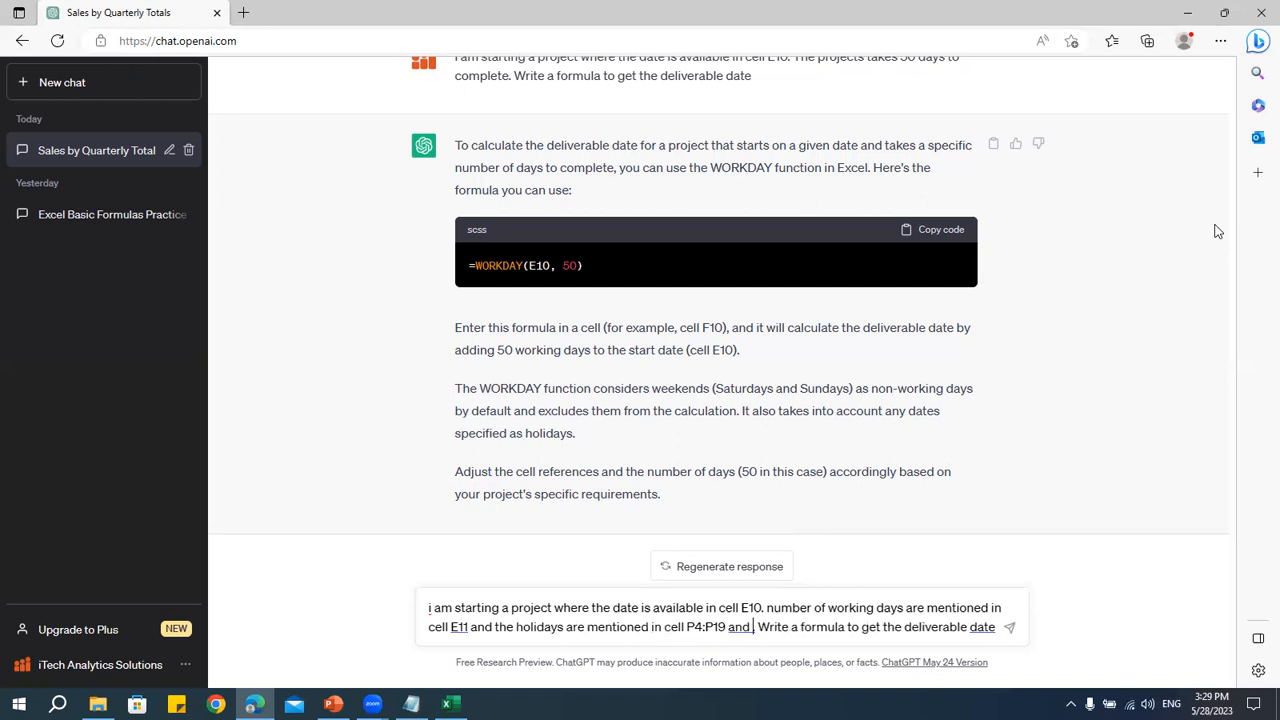
{"action": "type", "text": "the weekend is on sunday only ."}
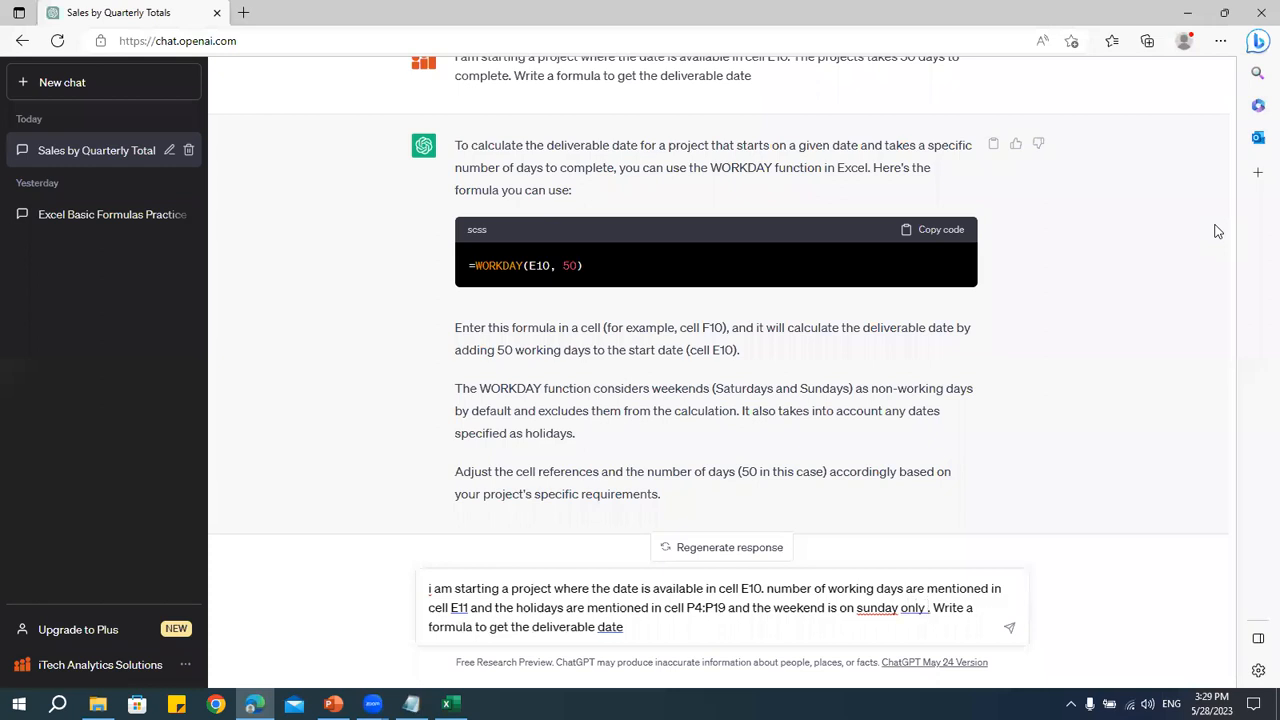
{"action": "key", "text": "Return"}
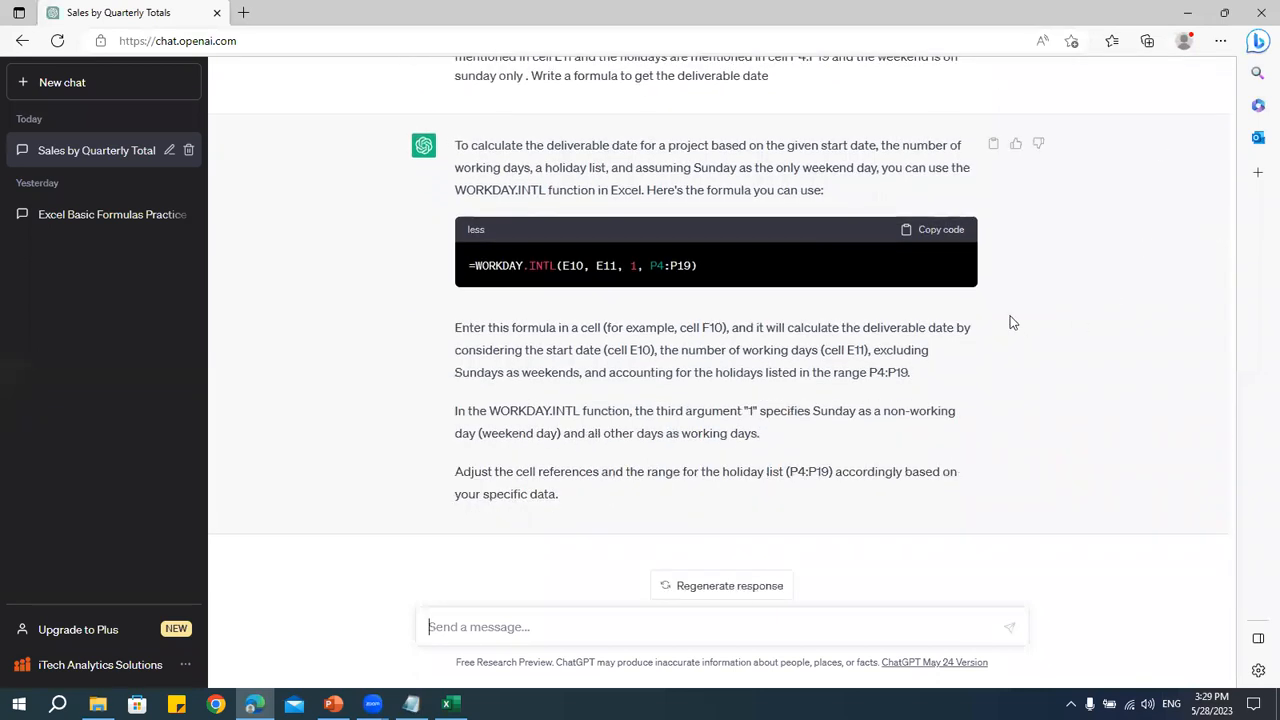
- Copy ChatGPT's formula =WORKDAY.INTL(E10, E11, 1, P4:P19) into cell G12 of the Excel sheet
{"action": "left_click_drag", "start_coordinate": [466, 266], "coordinate": [742, 263]}
{"action": "key", "text": "ctrl+c"}
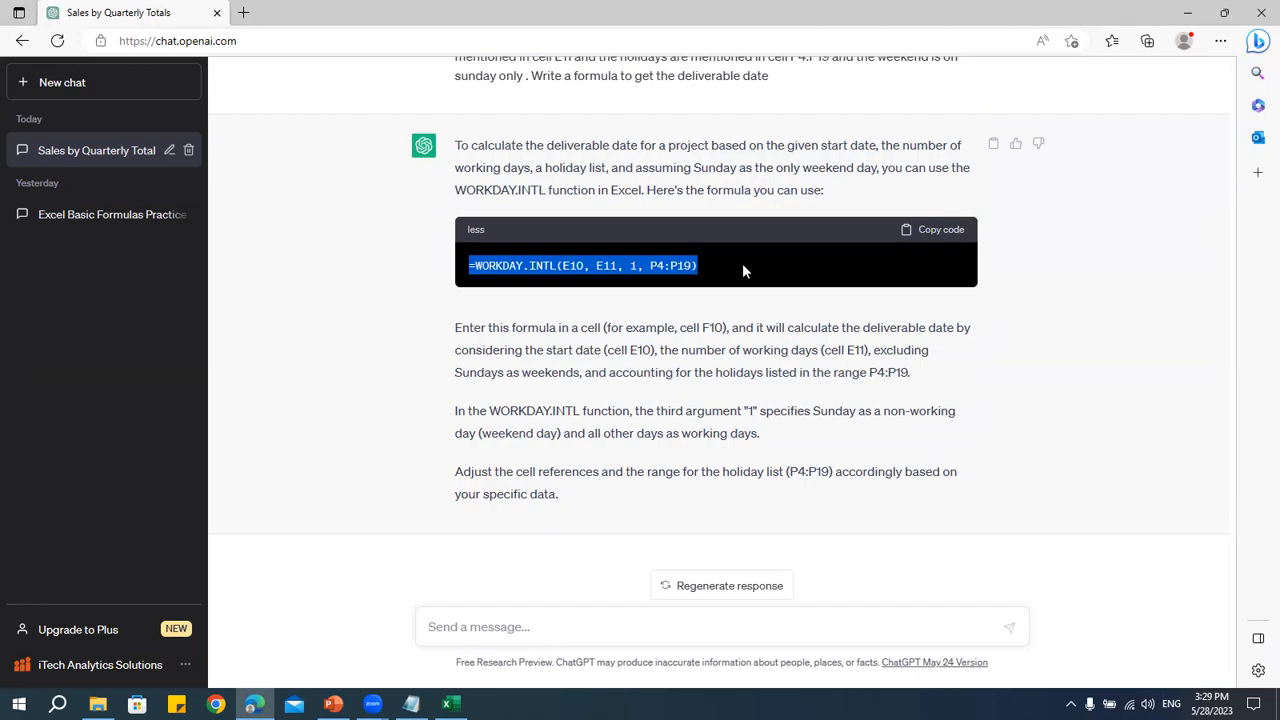
{"action": "key", "text": "alt+Tab"}
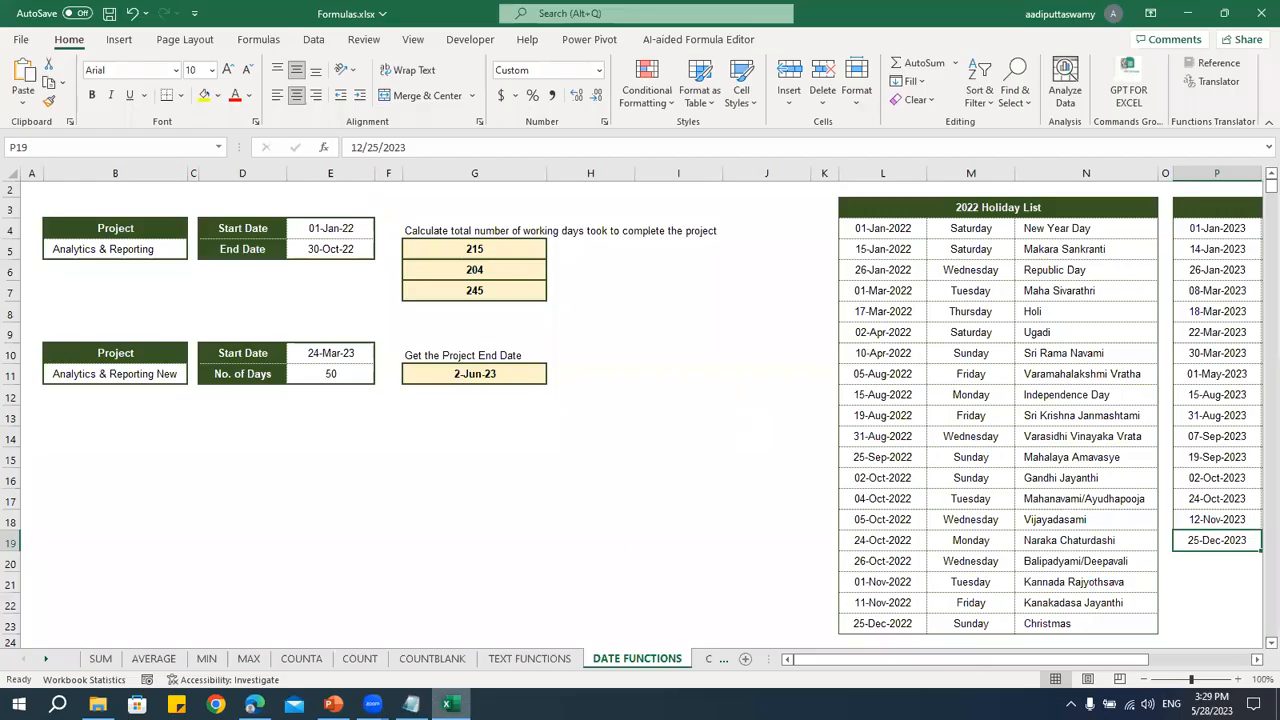
{"action": "double_click", "coordinate": [463, 396]}
{"action": "key", "text": "ctrl+v"}
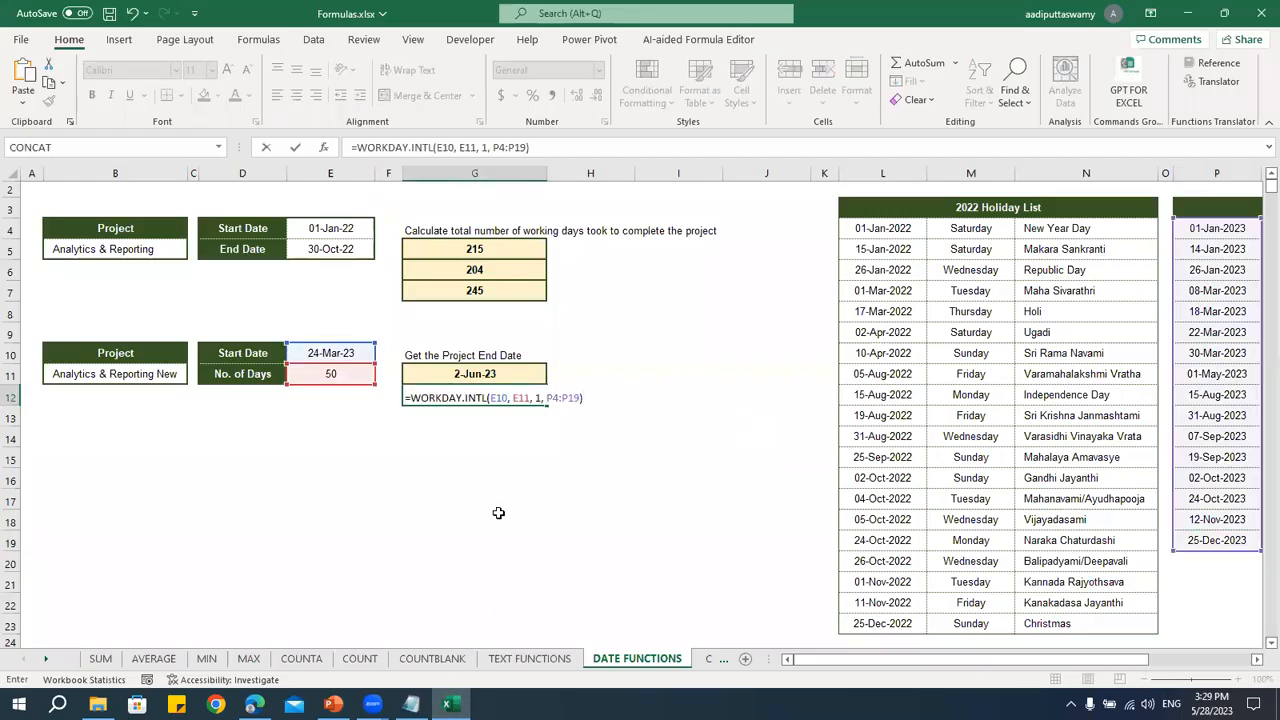
{"action": "key", "text": "Return"}
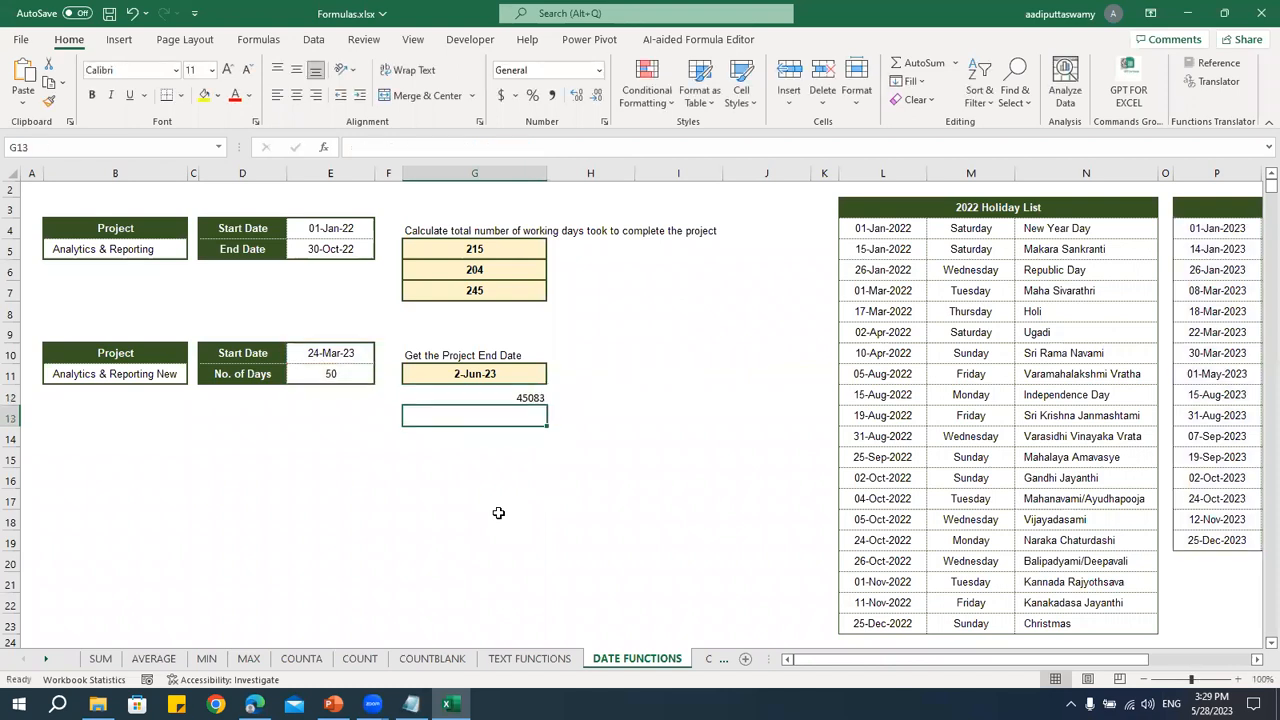
- Apply the cell formatting of G11 to G12 and check G12's WORKDAY.INTL arguments against the 2023 holiday range
{"action": "left_click", "coordinate": [475, 373]}
{"action": "key", "text": "ctrl+c"}
{"action": "key", "text": "Down"}
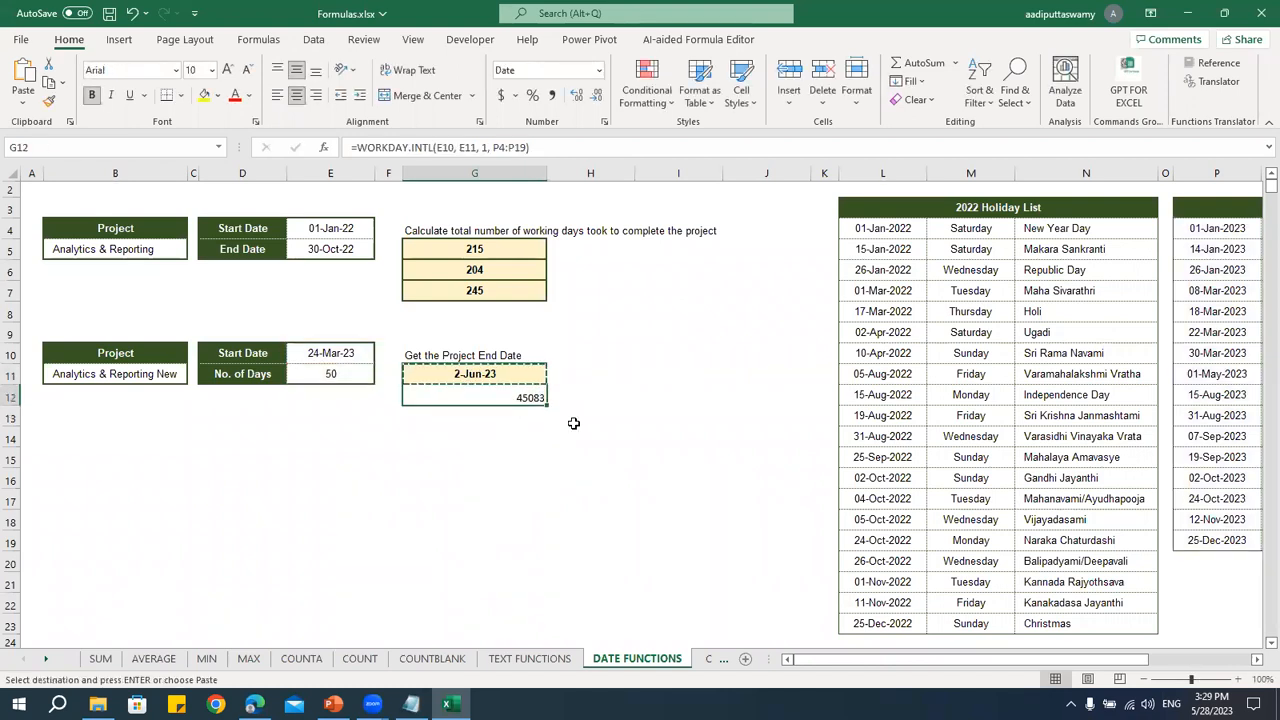
{"action": "key", "text": "ctrl+alt+v"}
{"action": "key", "text": "t"}
{"action": "key", "text": "Return"}
{"action": "key", "text": "Escape"}
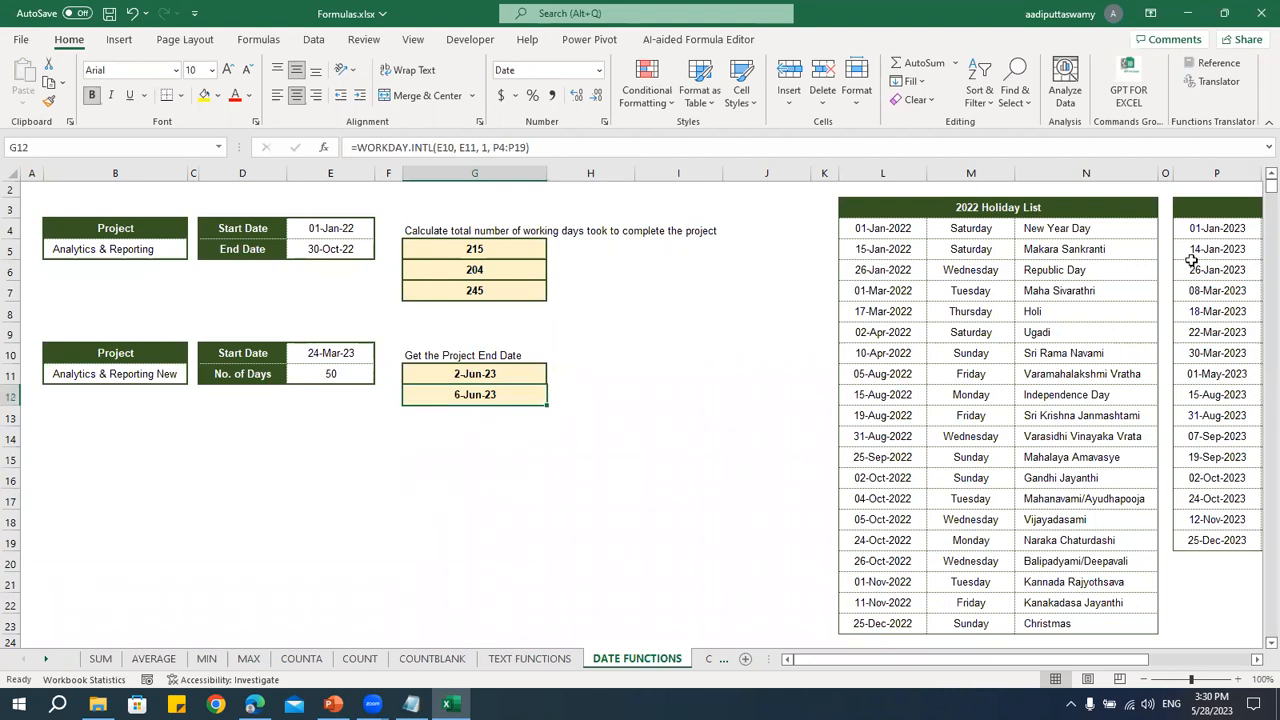
{"action": "left_click_drag", "start_coordinate": [1217, 228], "coordinate": [1217, 540]}
{"action": "left_click", "coordinate": [471, 395]}
{"action": "double_click", "coordinate": [500, 398]}
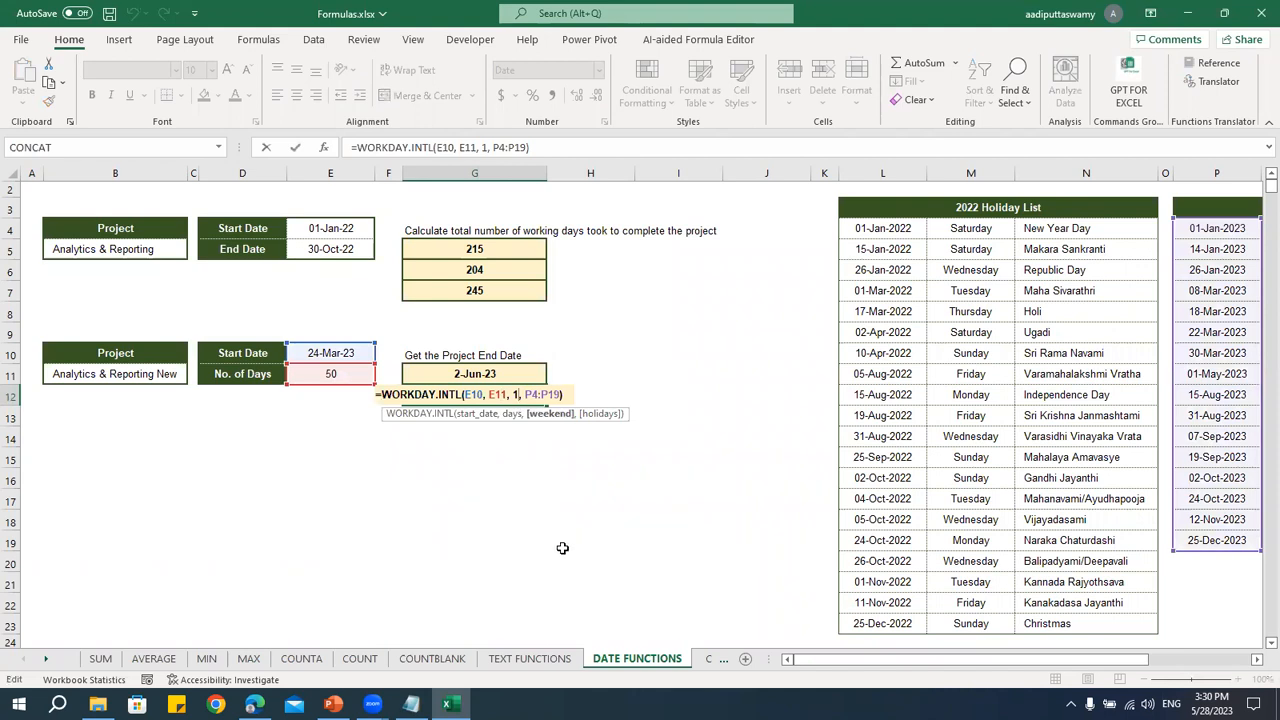
{"action": "key", "text": "ctrl+Return"}
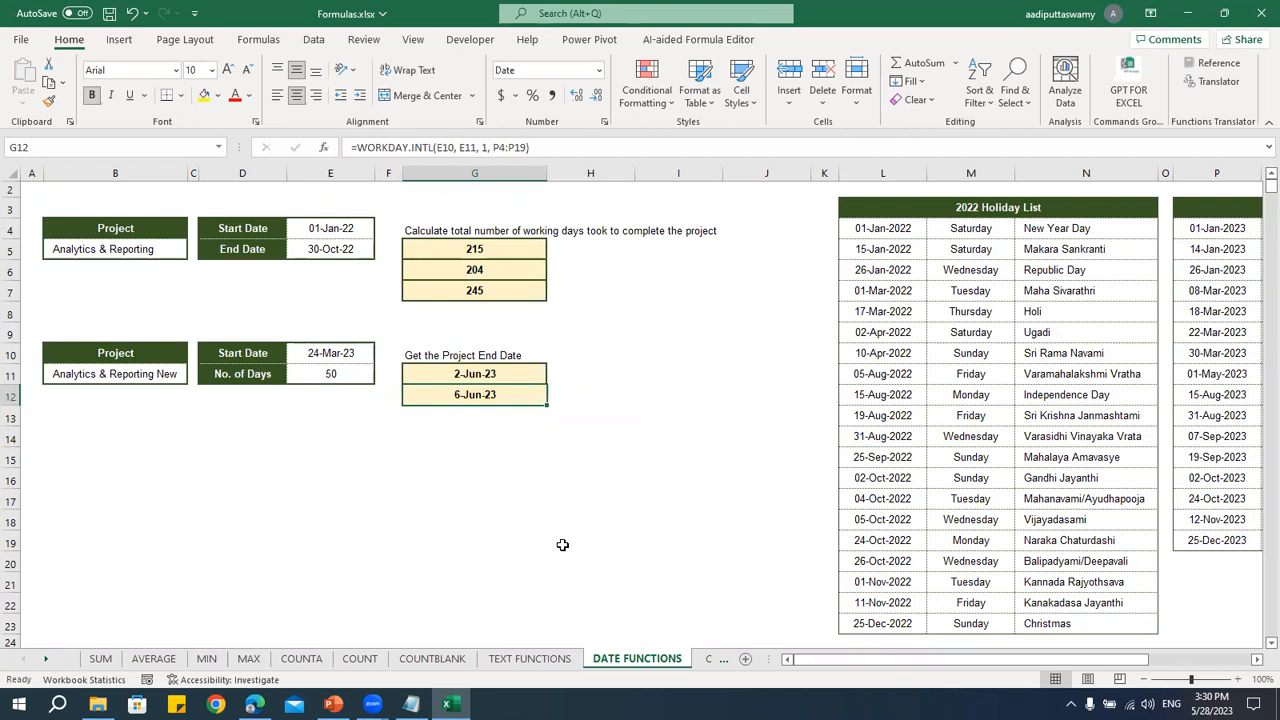
- Clear cells F6:G21 on the Conditional Functions sheet and examine the category lookup table I6:J8 for filling the Category Code column
{"action": "left_click", "coordinate": [712, 660]}
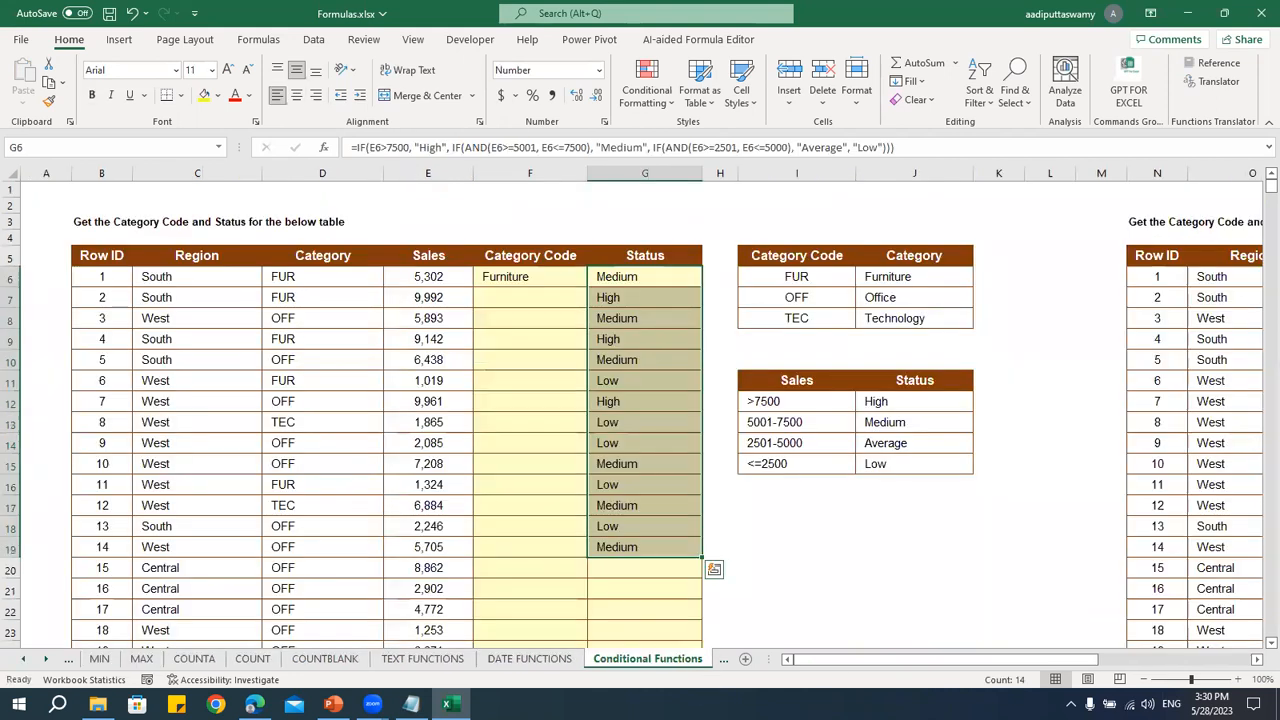
{"action": "left_click", "coordinate": [657, 297]}
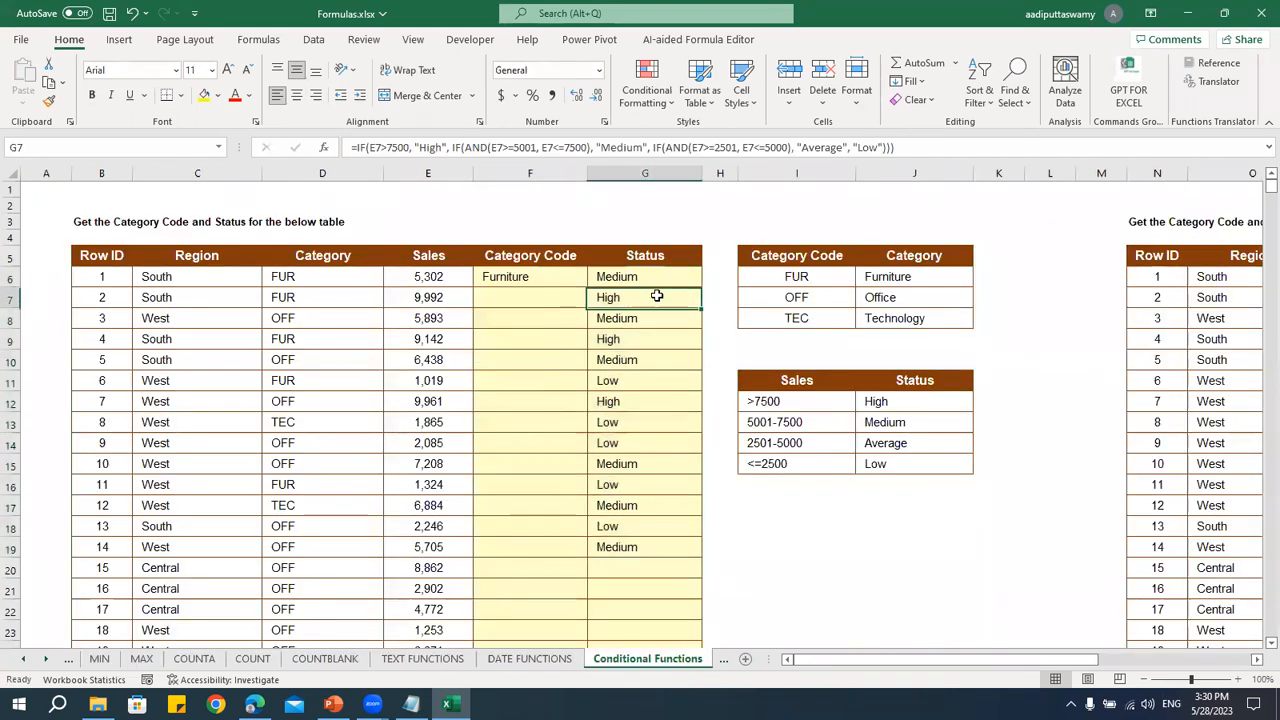
{"action": "left_click_drag", "start_coordinate": [540, 285], "coordinate": [639, 570]}
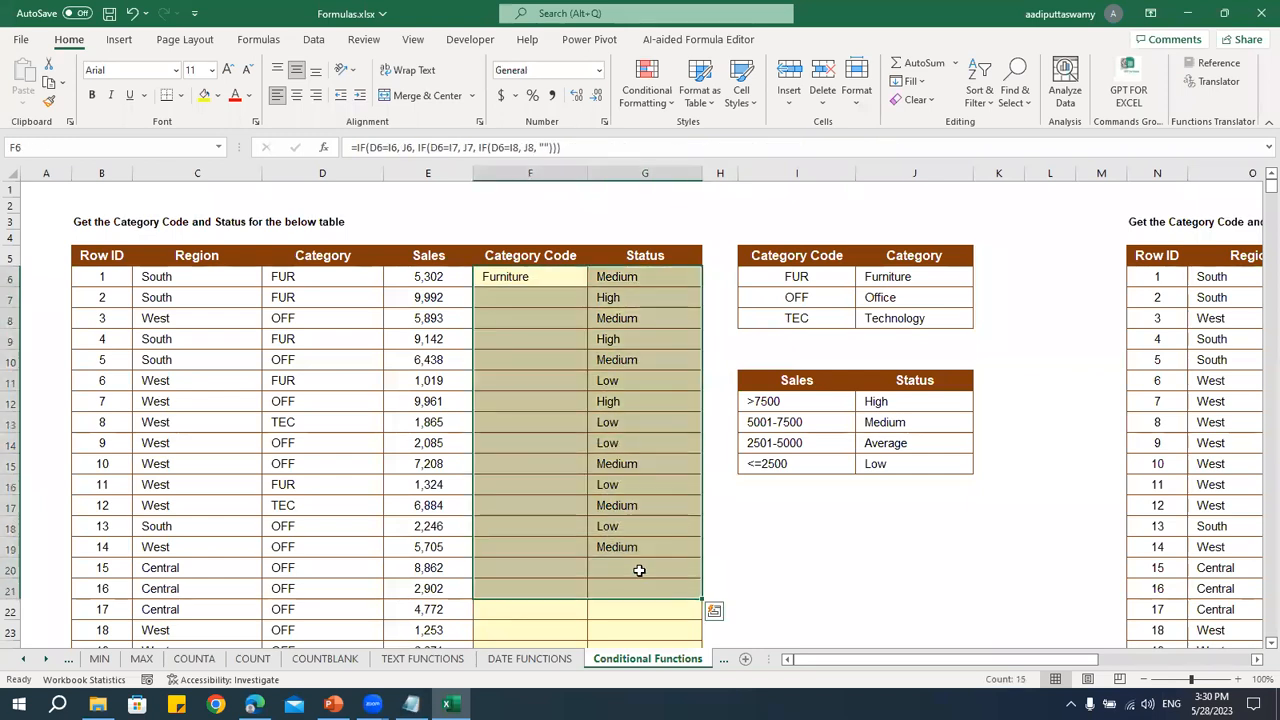
{"action": "key", "text": "Delete"}
{"action": "left_click", "coordinate": [618, 397]}
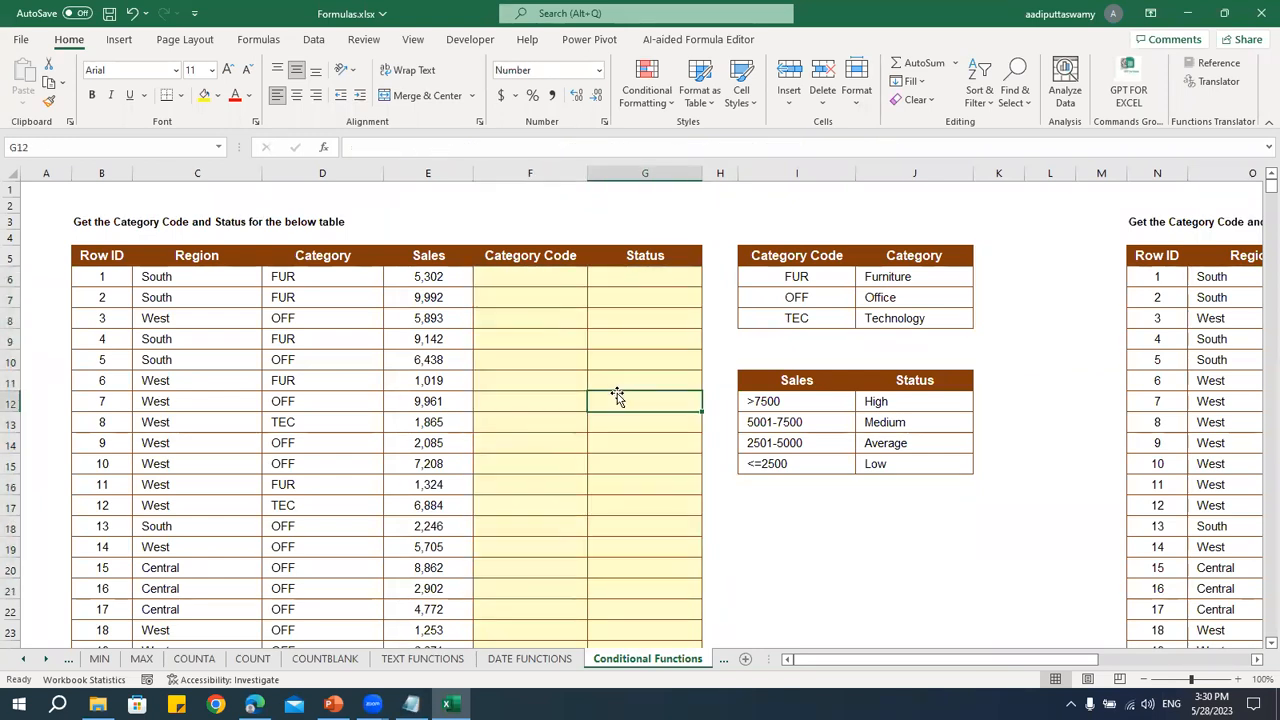
{"action": "left_click_drag", "start_coordinate": [981, 658], "coordinate": [1005, 672]}
{"action": "left_click", "coordinate": [508, 263]}
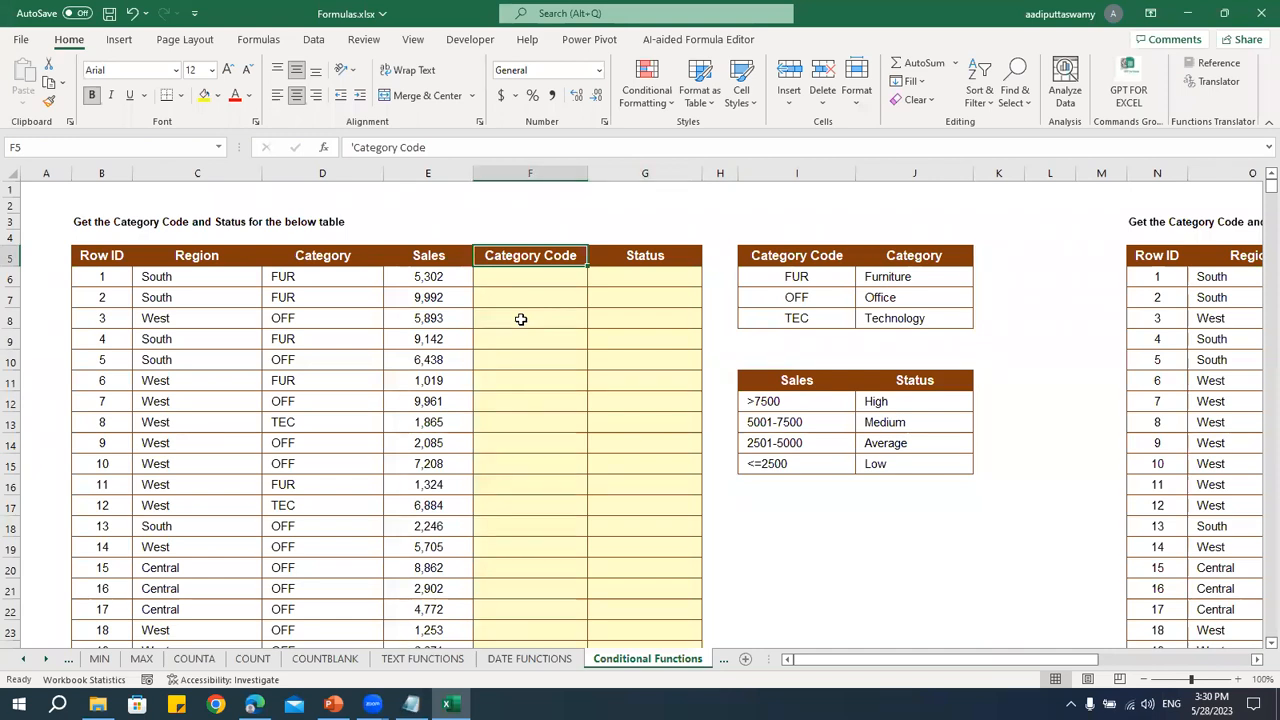
{"action": "left_click_drag", "start_coordinate": [832, 280], "coordinate": [875, 315]}
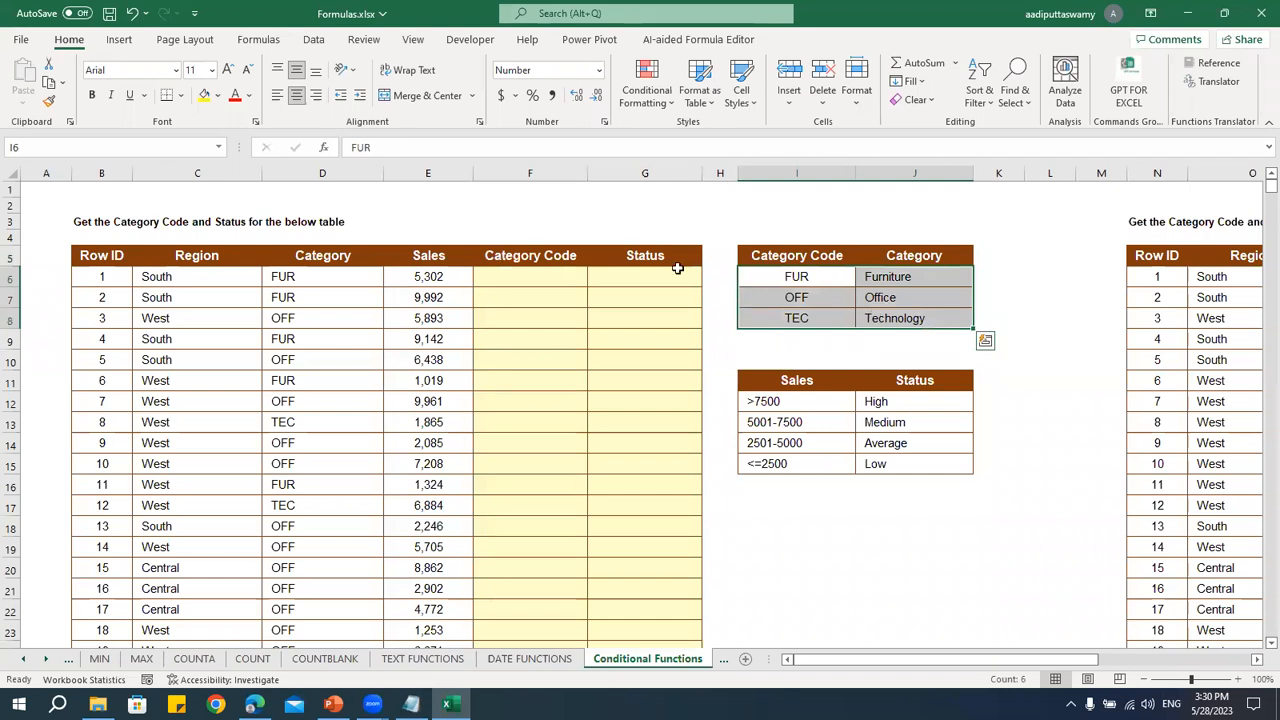
{"action": "left_click_drag", "start_coordinate": [523, 277], "coordinate": [528, 465]}
{"action": "left_click", "coordinate": [539, 278]}
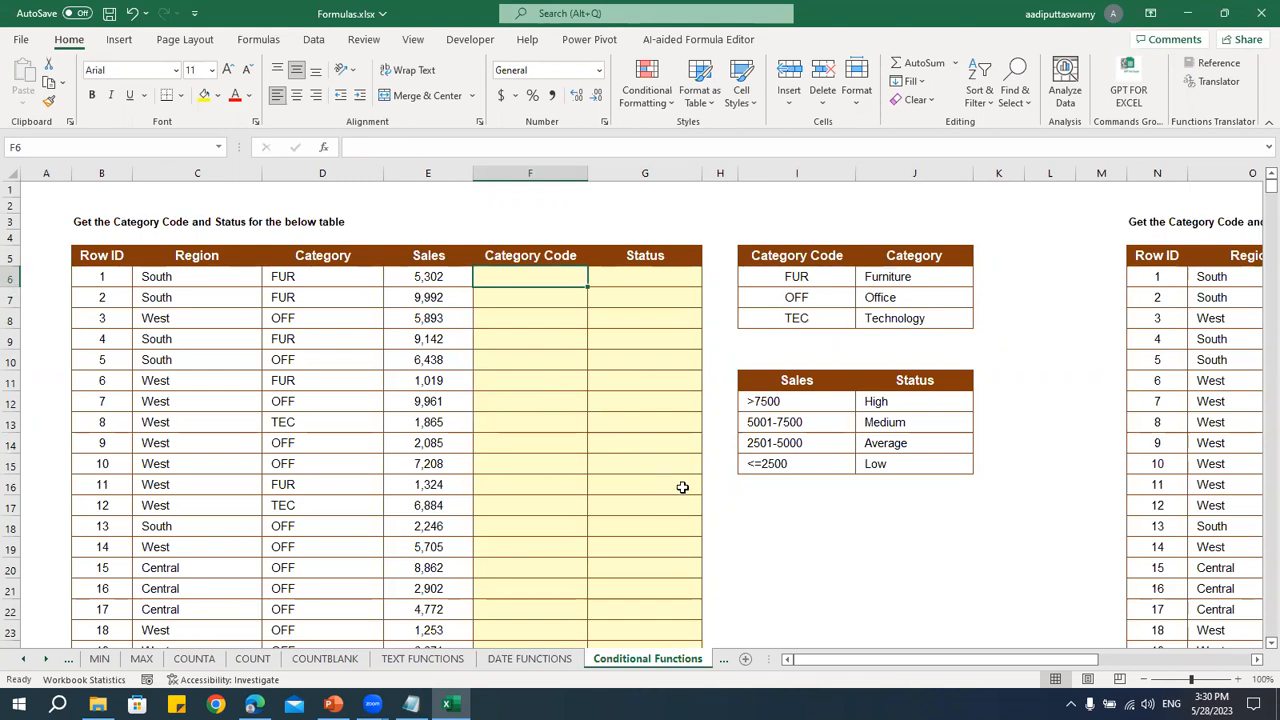
- Start a ChatGPT prompt reading "write and excel formula to get the Category name from the table", checking the column headings in Excel
{"action": "key", "text": "alt+Tab"}
{"action": "type", "text": "write and excel formula t"}
{"action": "type", "text": "o get"}
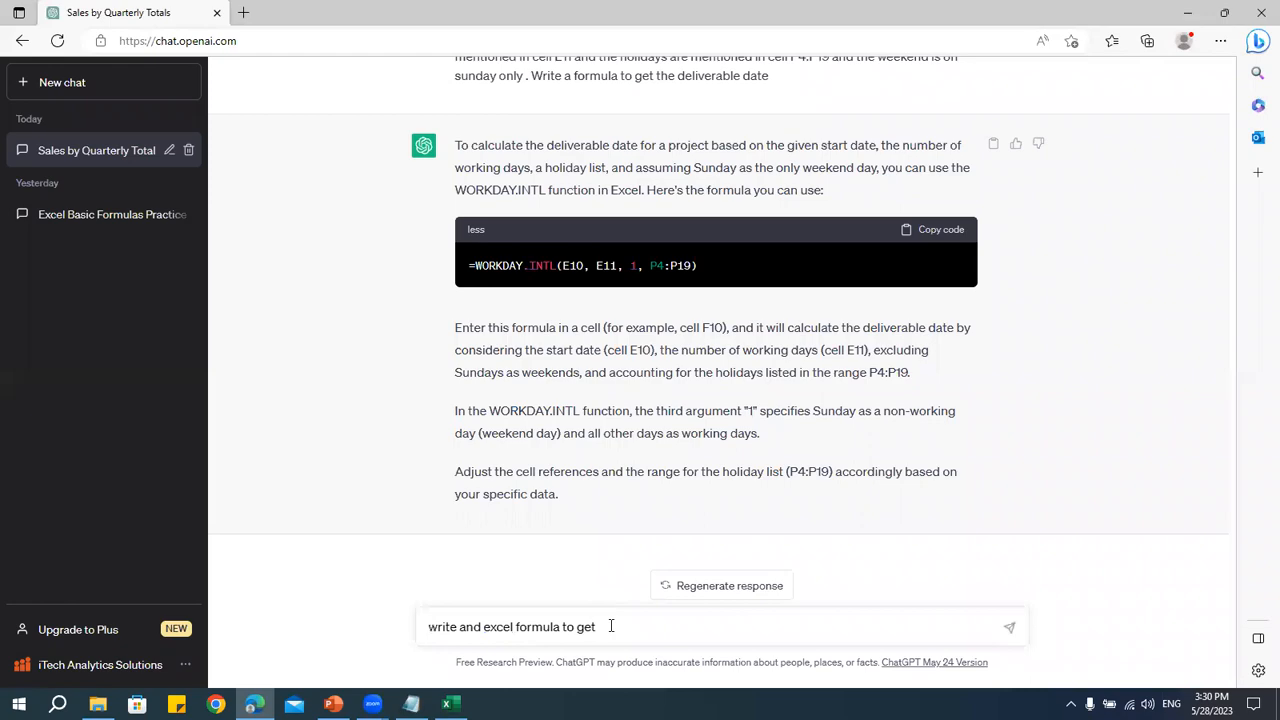
{"action": "key", "text": "alt+Tab"}
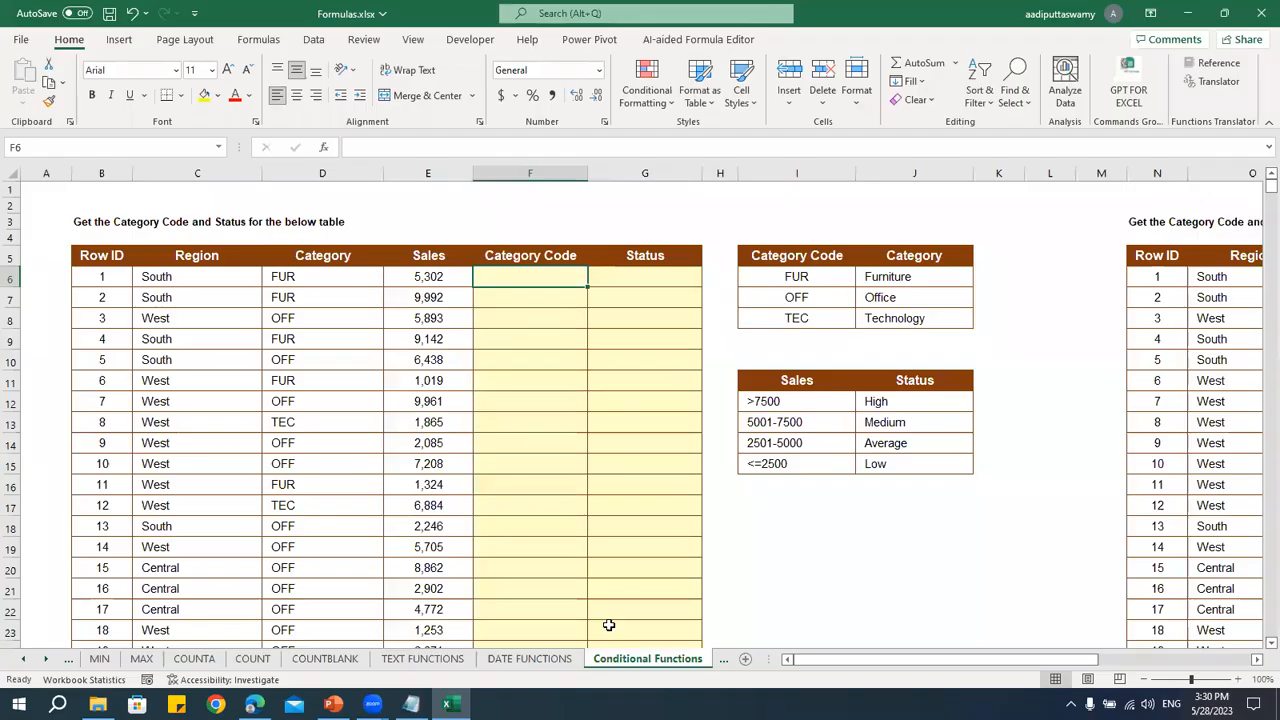
{"action": "key", "text": "alt+Tab"}
{"action": "type", "text": "the Ca"}
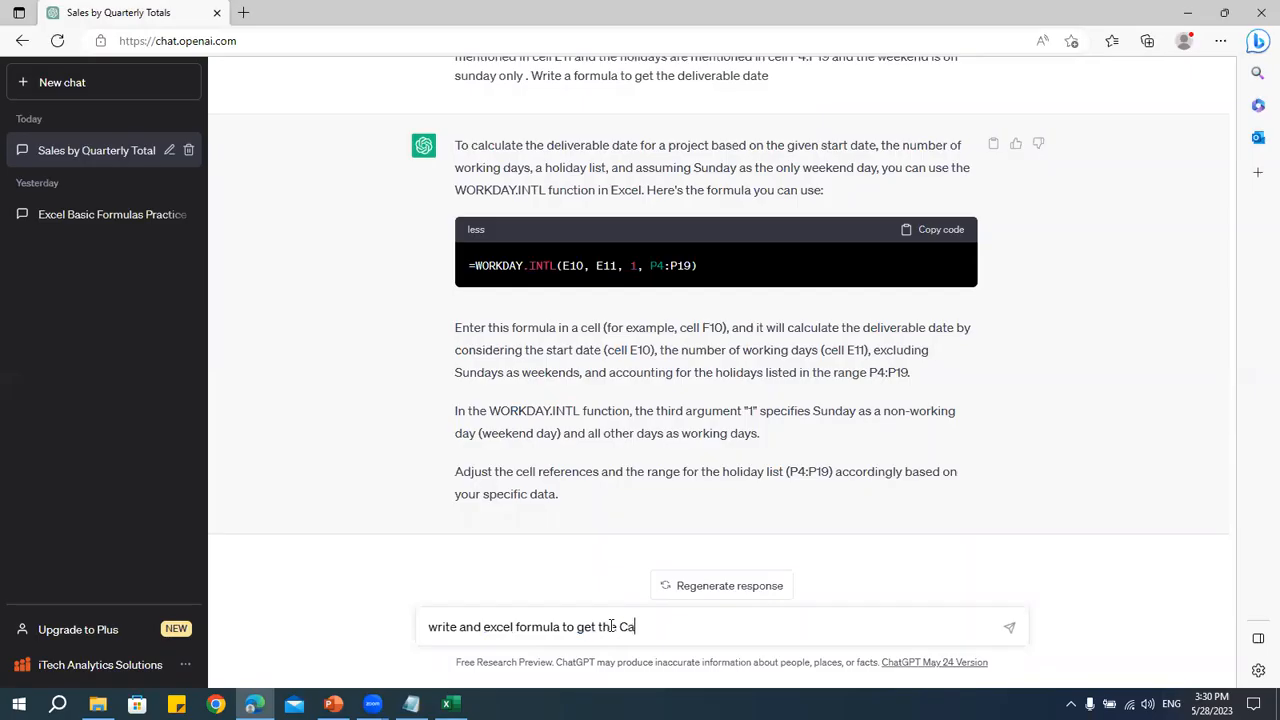
{"action": "type", "text": "tegory"}
{"action": "key", "text": "alt+Tab"}
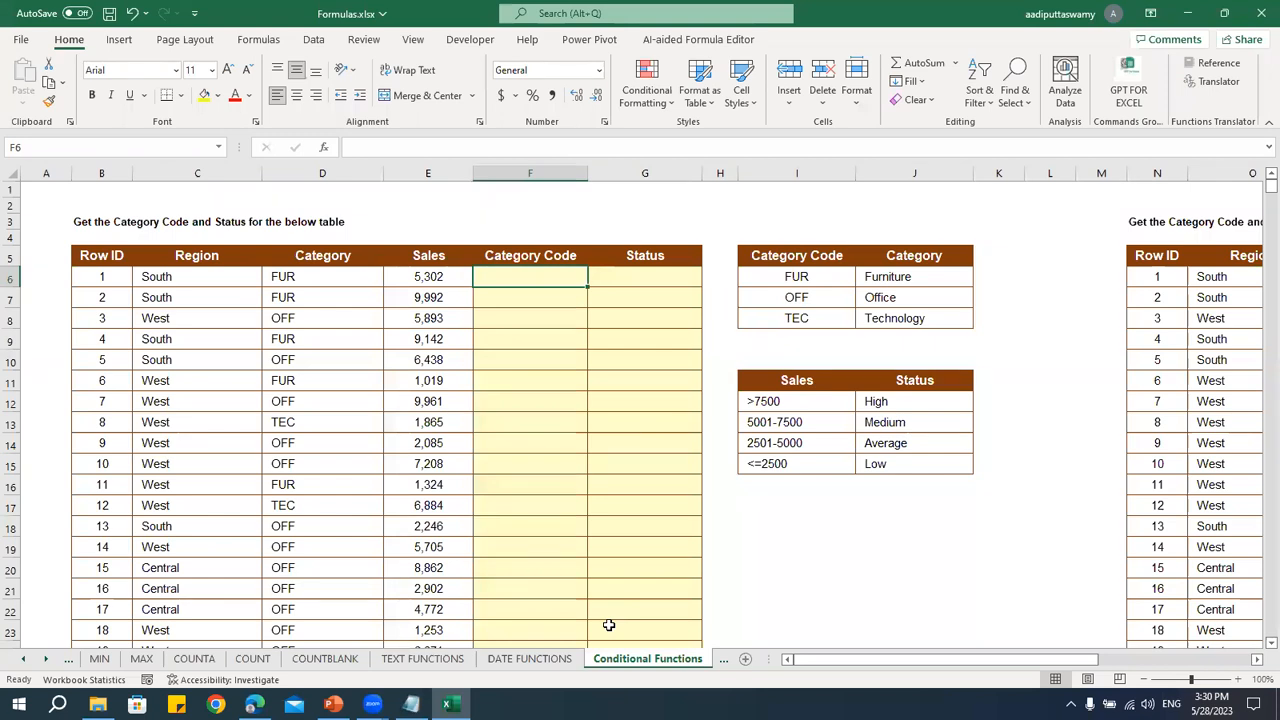
{"action": "key", "text": "alt+Tab"}
{"action": "type", "text": "name from the table"}
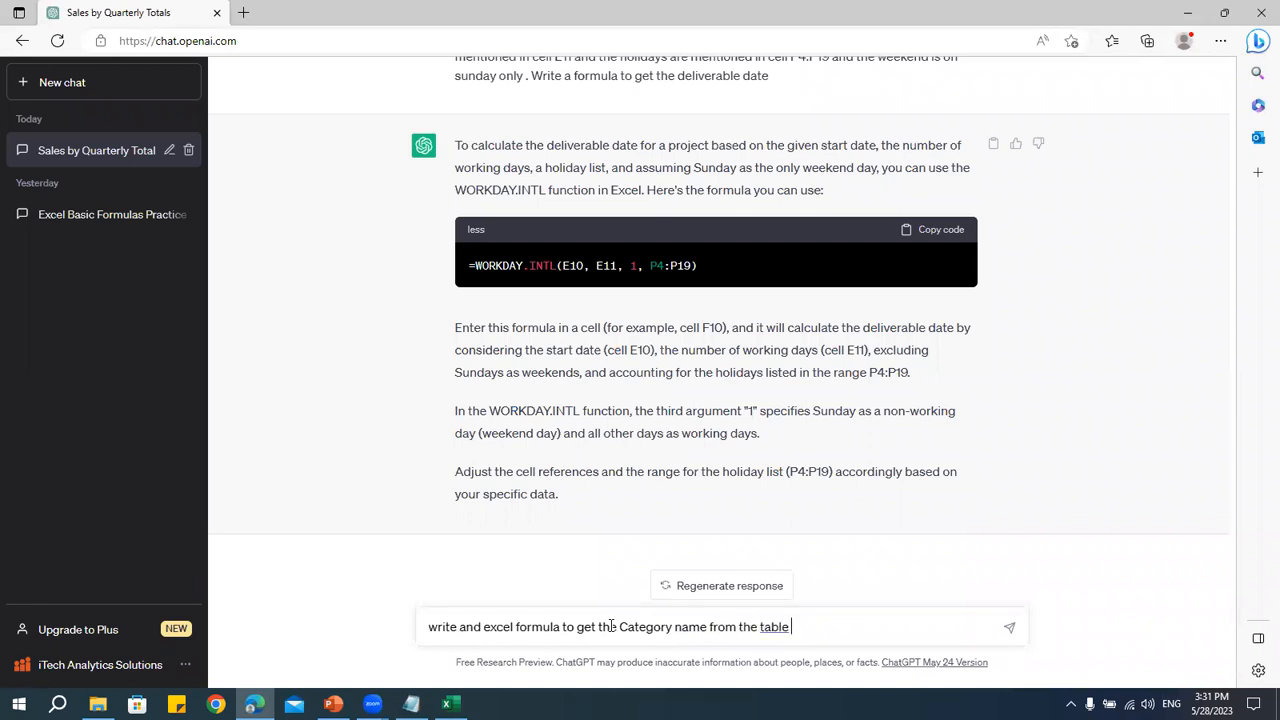
- Add the category lookup table's range I6:J8 to the prompt, checking it in Excel, and correct "and excel" to "an excel"
{"action": "key", "text": "alt+Tab"}
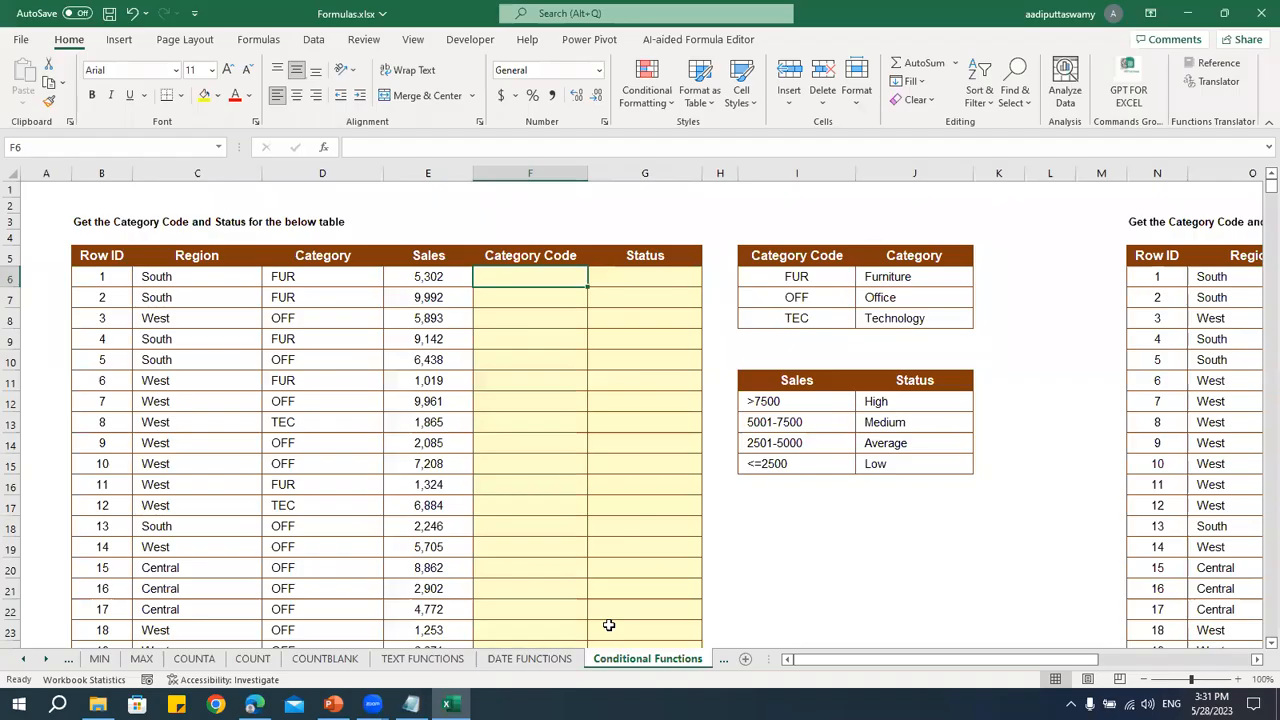
{"action": "left_click", "coordinate": [790, 270]}
{"action": "left_click", "coordinate": [105, 152]}
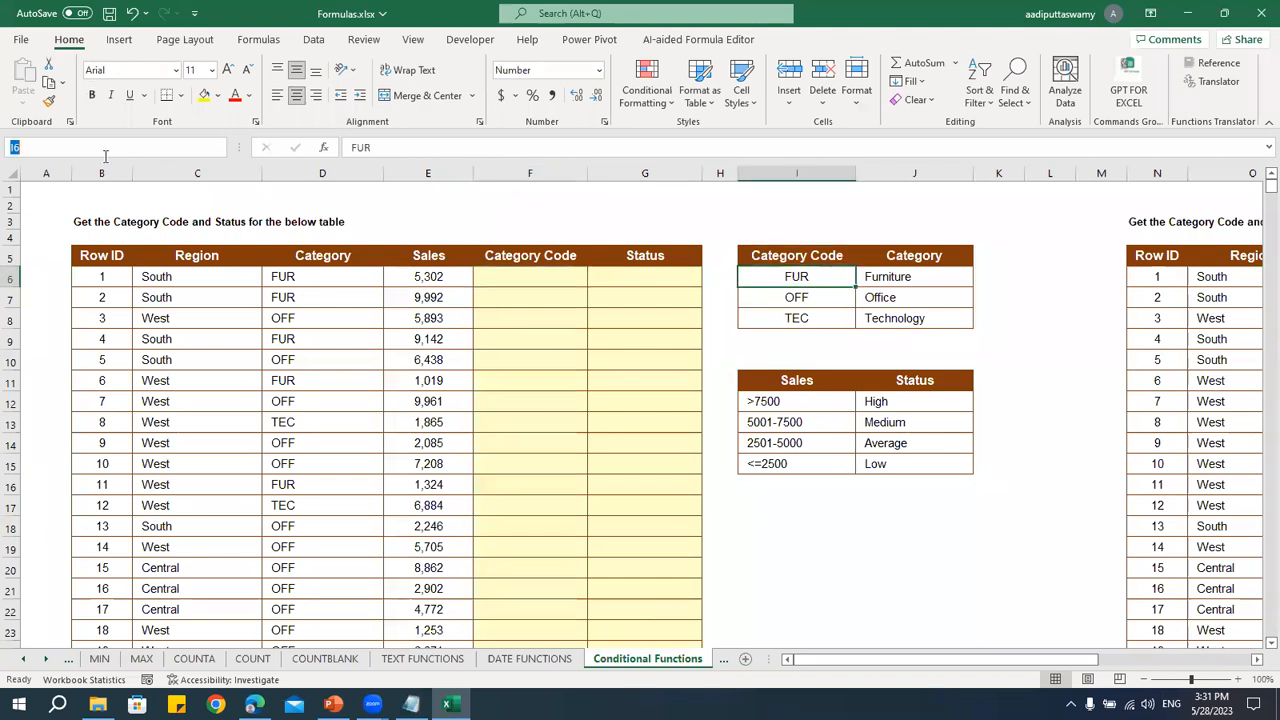
{"action": "key", "text": "alt+Tab"}
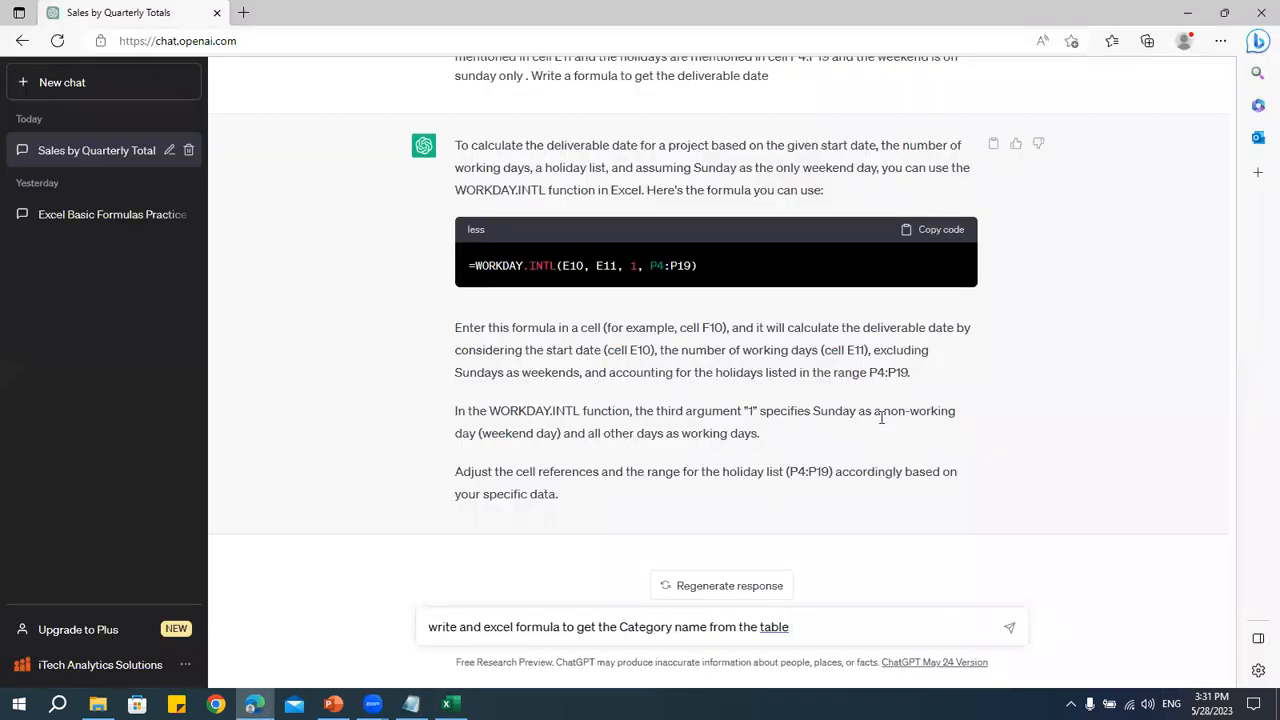
{"action": "type", "text": "I6:"}
{"action": "key", "text": "alt+Tab"}
{"action": "left_click", "coordinate": [908, 320]}
{"action": "left_click", "coordinate": [73, 150]}
{"action": "key", "text": "ctrl+c"}
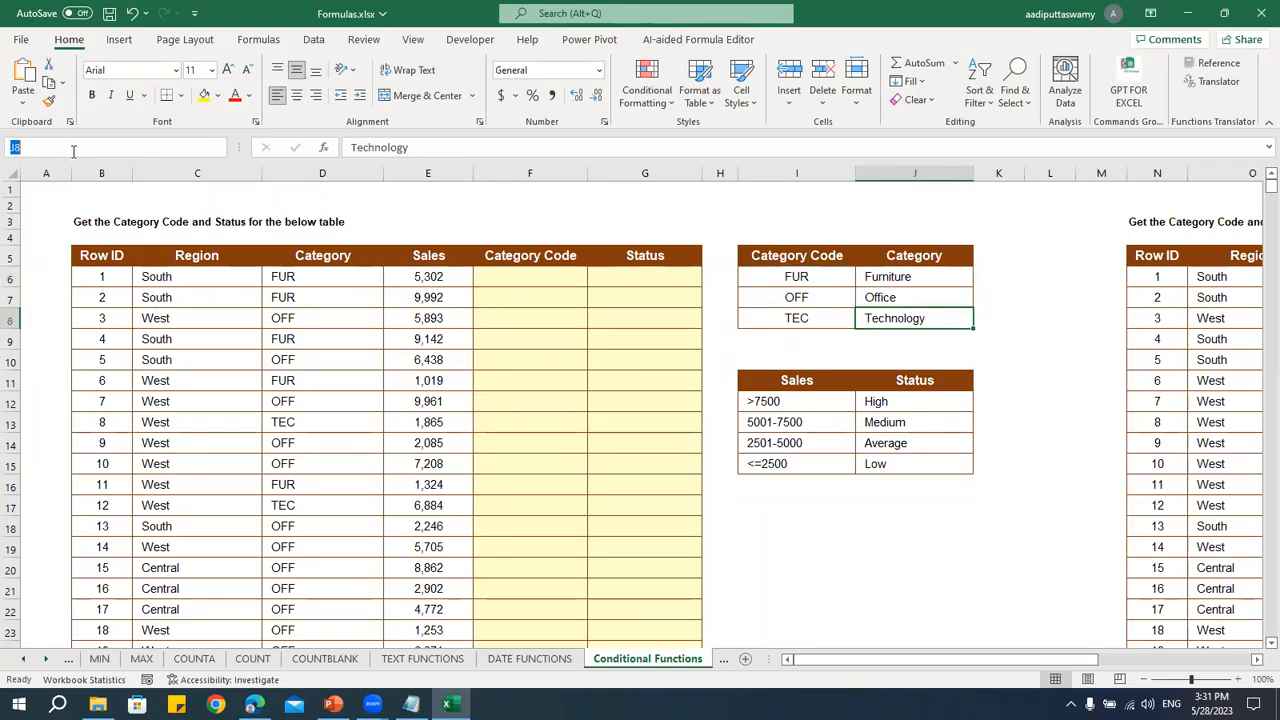
{"action": "key", "text": "alt+Tab"}
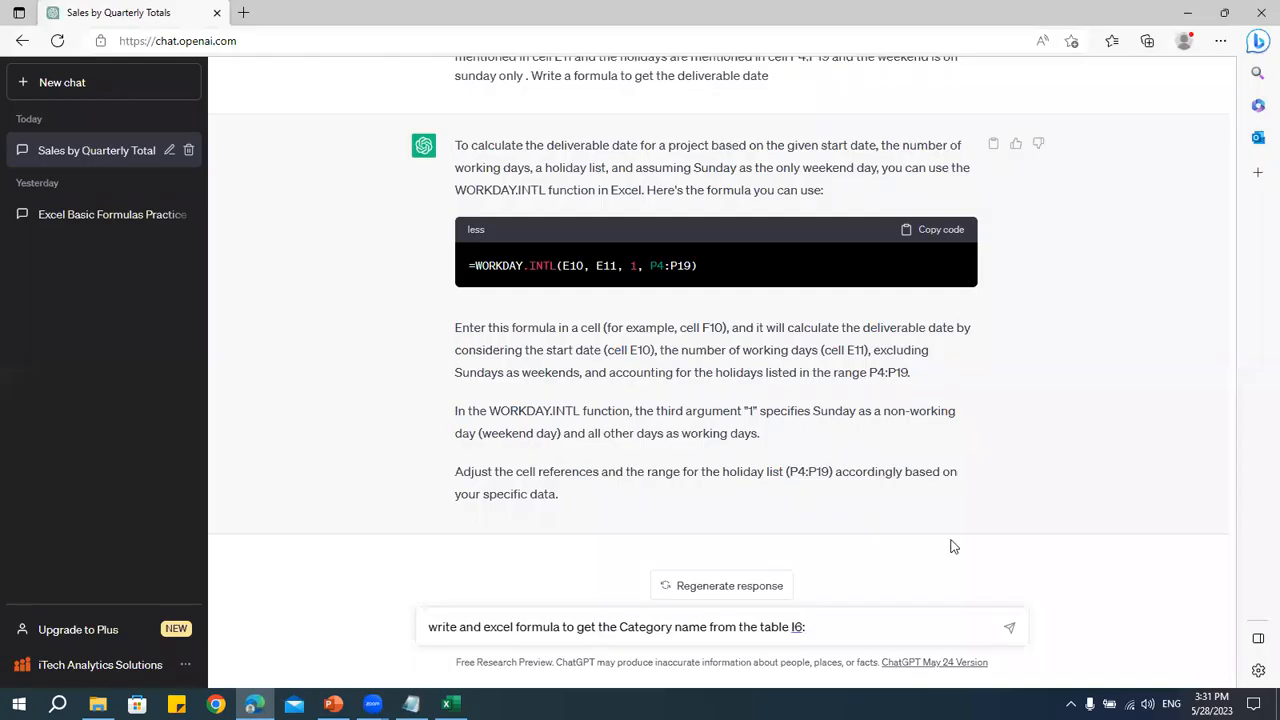
{"action": "key", "text": "ctrl+v"}
{"action": "left_click", "coordinate": [480, 627]}
{"action": "key", "text": "BackSpace"}
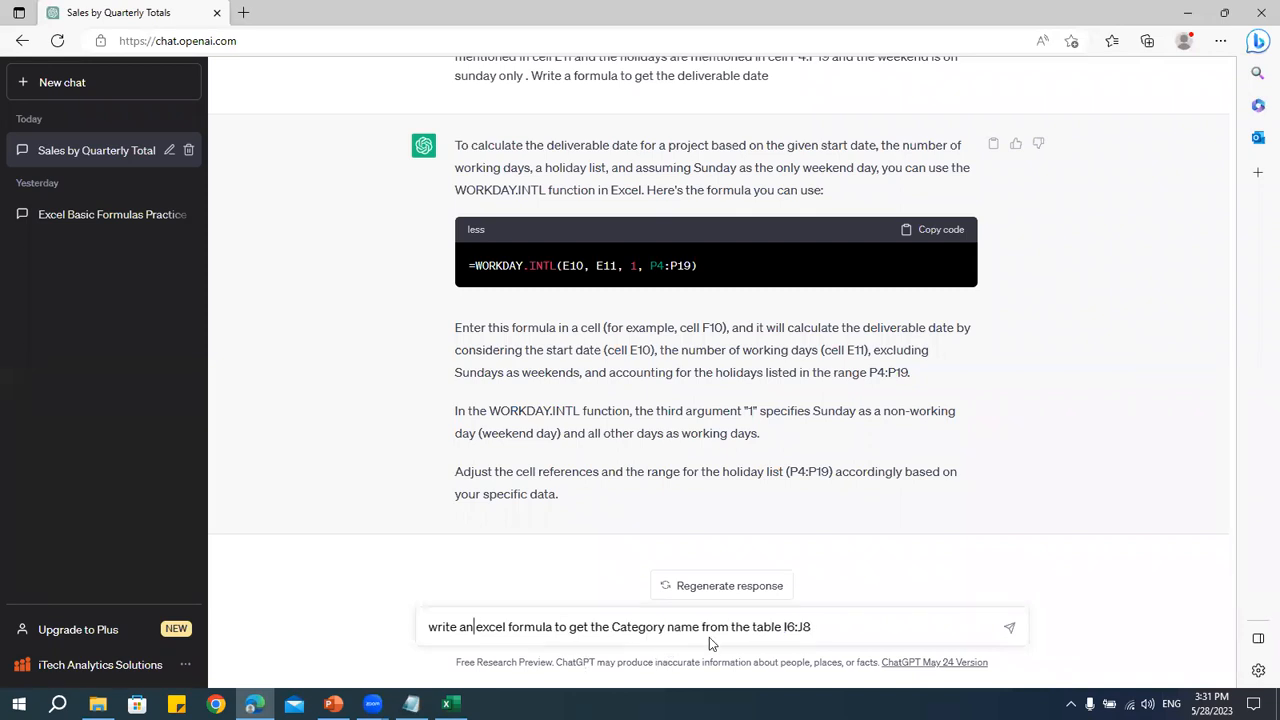
- Add "referring the column D" to the end of the prompt, checking the Category column in Excel, and send it
{"action": "left_click", "coordinate": [820, 628]}
{"action": "type", "text": "ref"}
{"action": "type", "text": "ering"}
{"action": "key", "text": "BackSpace"}
{"action": "key", "text": "BackSpace"}
{"action": "key", "text": "BackSpace"}
{"action": "type", "text": "ing the t"}
{"action": "key", "text": "BackSpace"}
{"action": "type", "text": "column"}
{"action": "key", "text": "alt+Tab"}
{"action": "key", "text": "alt+Tab"}
{"action": "right_click", "coordinate": [831, 630]}
{"action": "mouse_move", "coordinate": [700, 446]}
{"action": "left_click", "coordinate": [902, 452]}
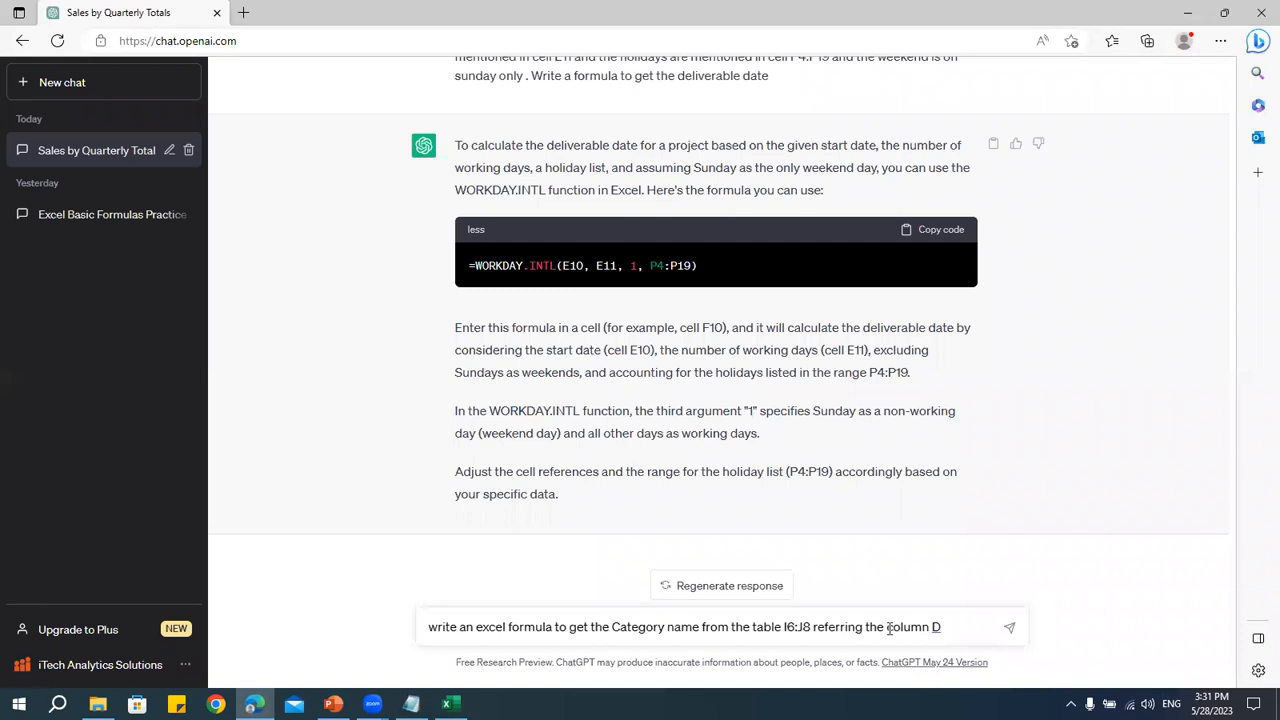
{"action": "key", "text": "Return"}
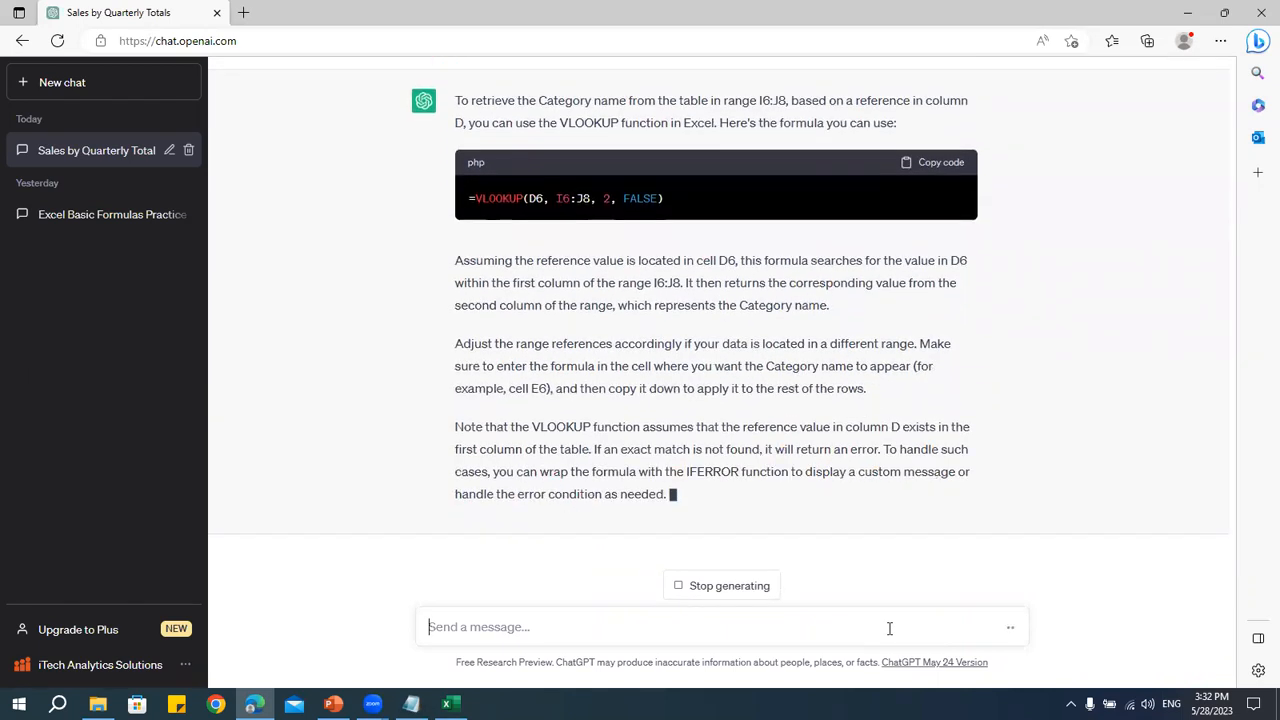
- Copy ChatGPT's formula =VLOOKUP(D6, I6:J8, 2, FALSE) into cell F6 in Excel and fill it down the Category Code column
{"action": "scroll", "coordinate": [460, 350], "scroll_direction": "up", "scroll_amount": 1}
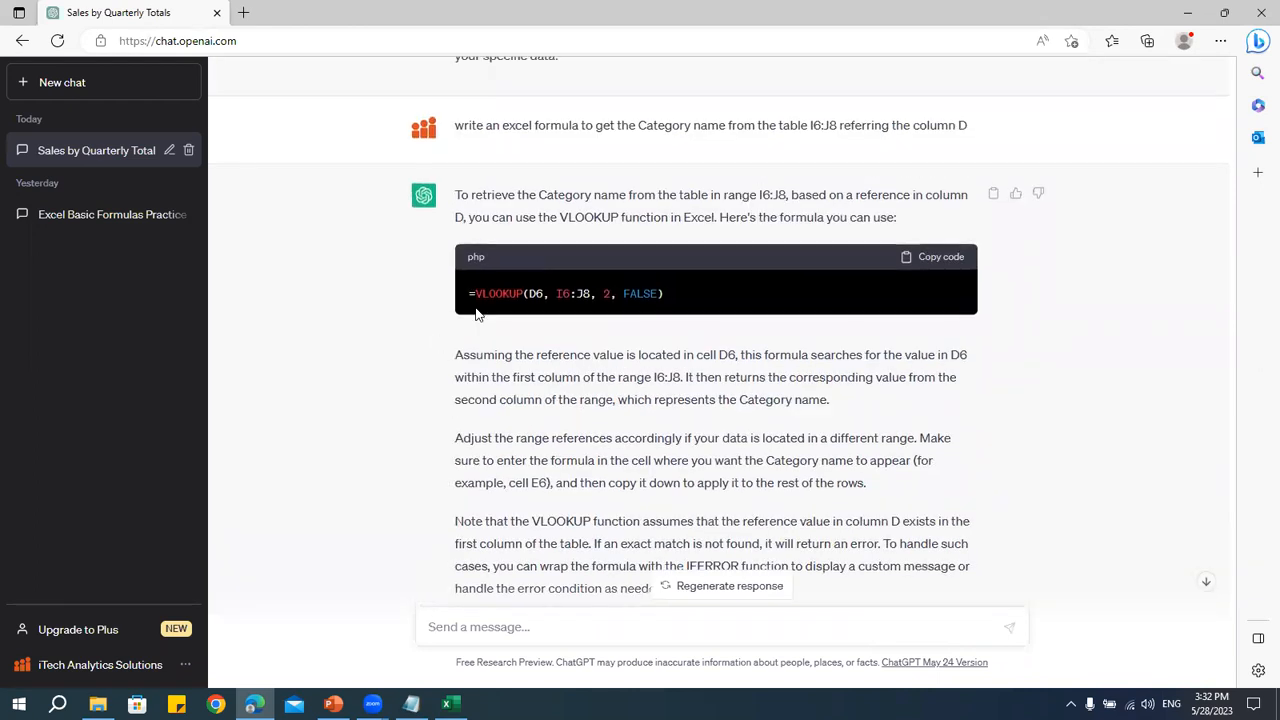
{"action": "left_click_drag", "start_coordinate": [469, 293], "coordinate": [747, 292]}
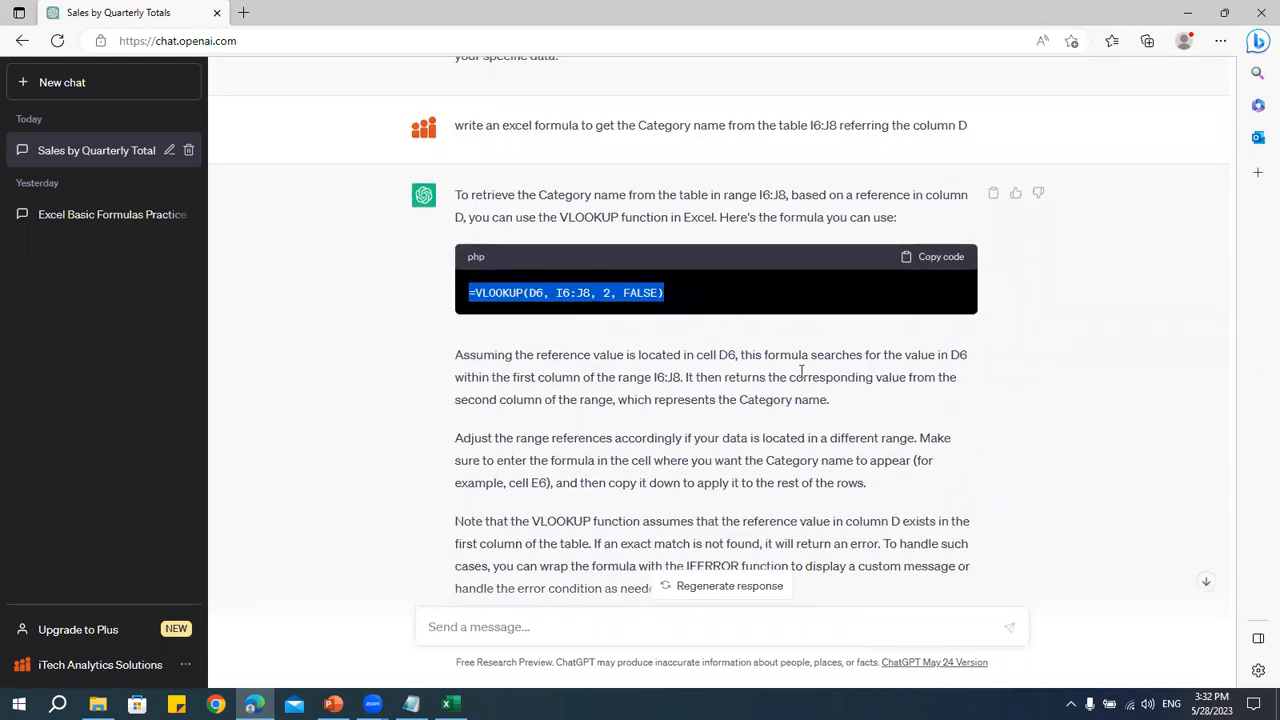
{"action": "key", "text": "ctrl+c"}
{"action": "key", "text": "alt+Tab"}
{"action": "double_click", "coordinate": [529, 277]}
{"action": "key", "text": "ctrl+v"}
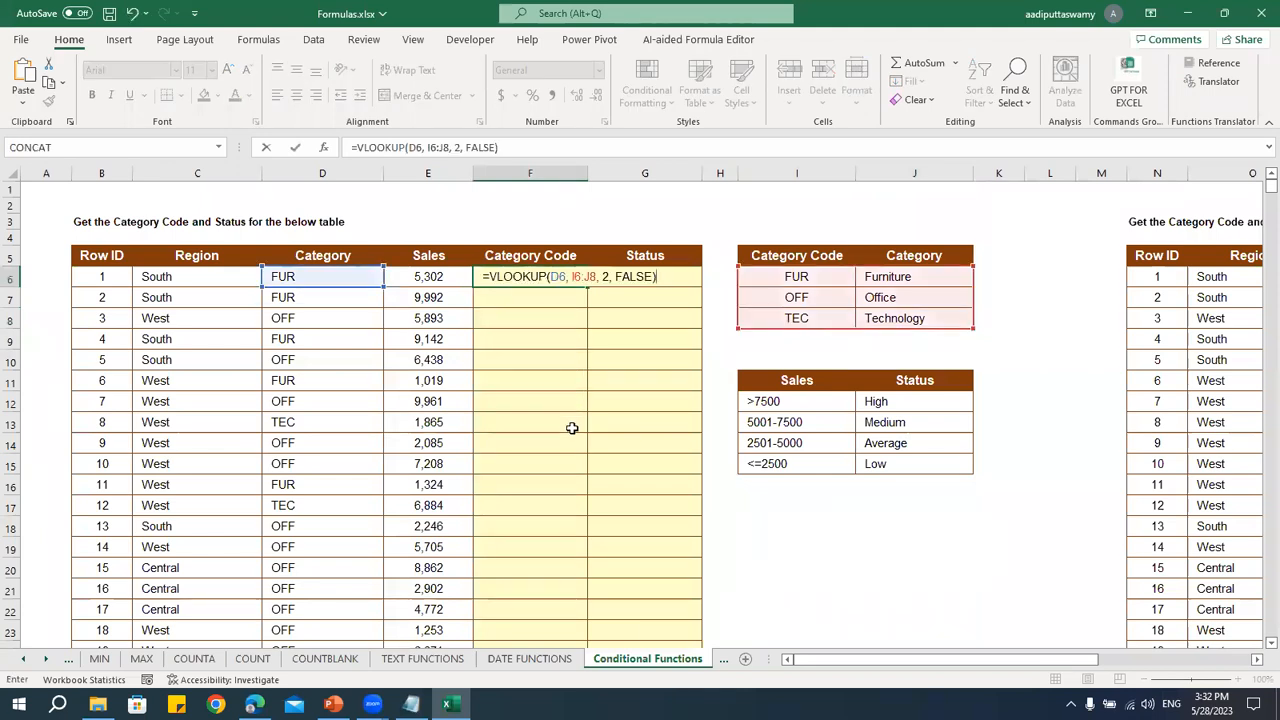
{"action": "key", "text": "Return"}
{"action": "left_click", "coordinate": [555, 278]}
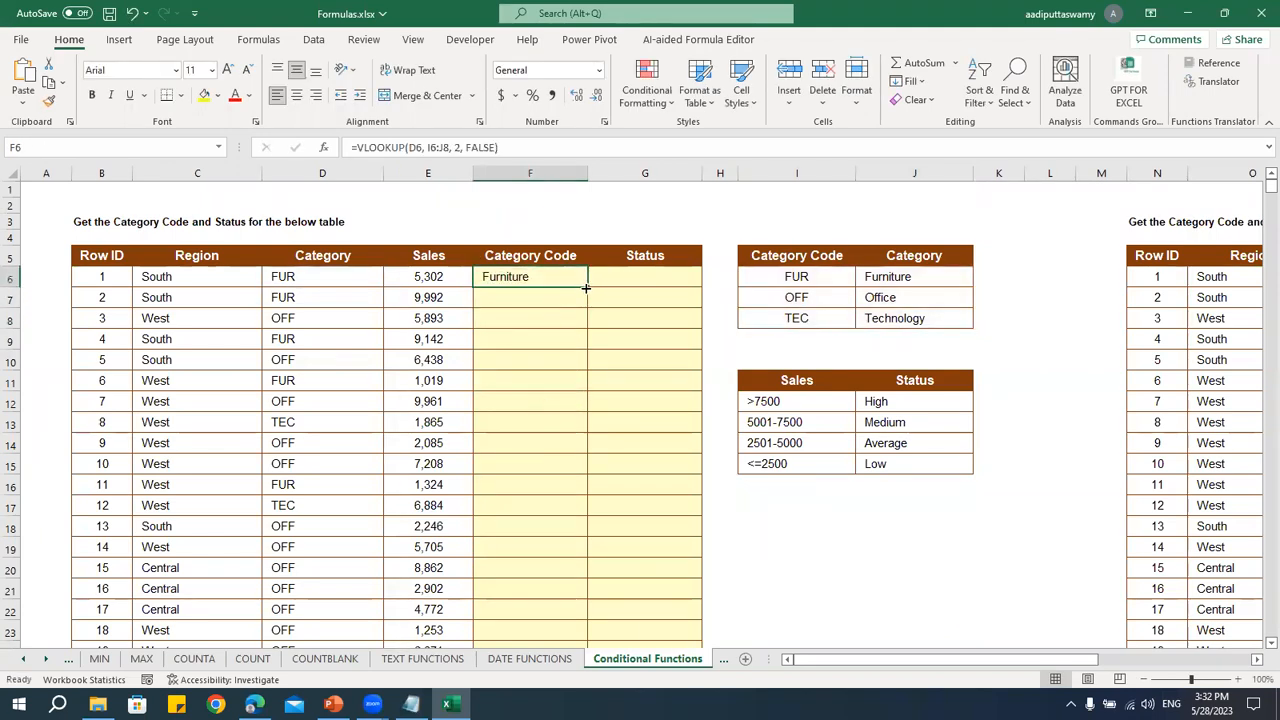
{"action": "double_click", "coordinate": [586, 288]}
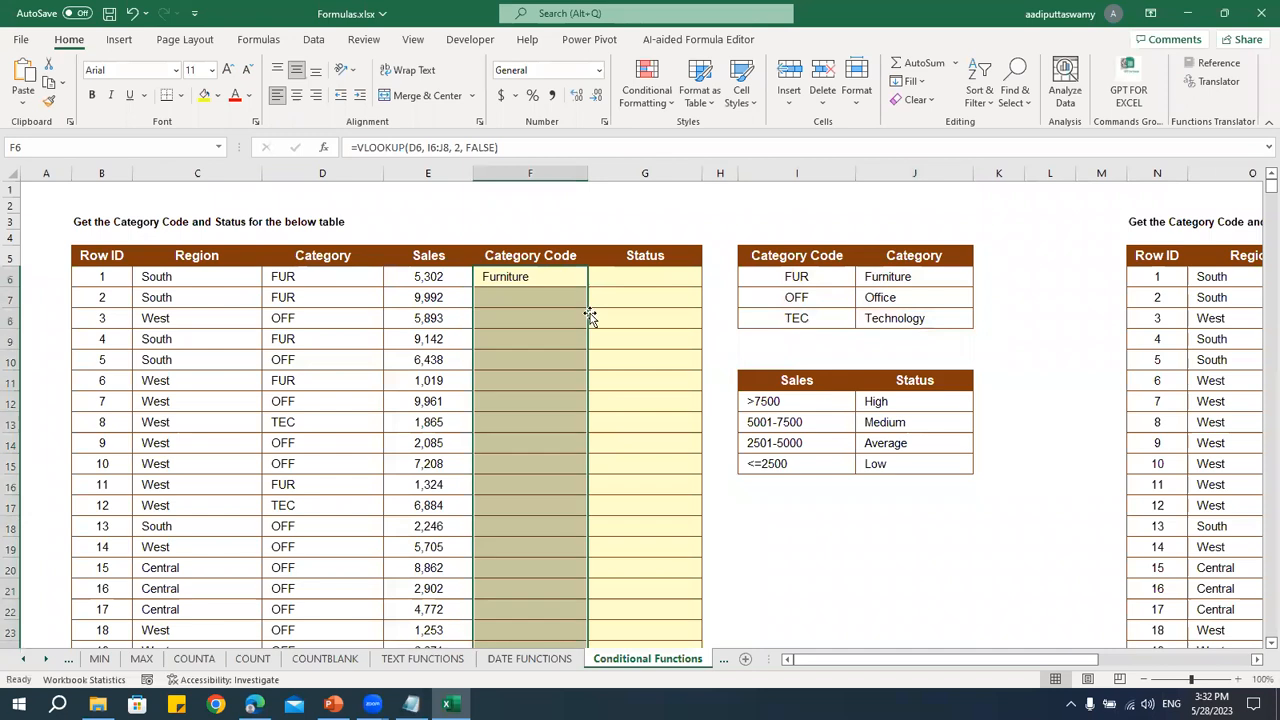
- Lock the table array in F6's VLOOKUP as $I$6:$J$8 and refill the formula down the Category Code column
{"action": "double_click", "coordinate": [533, 280]}
{"action": "left_click", "coordinate": [615, 296]}
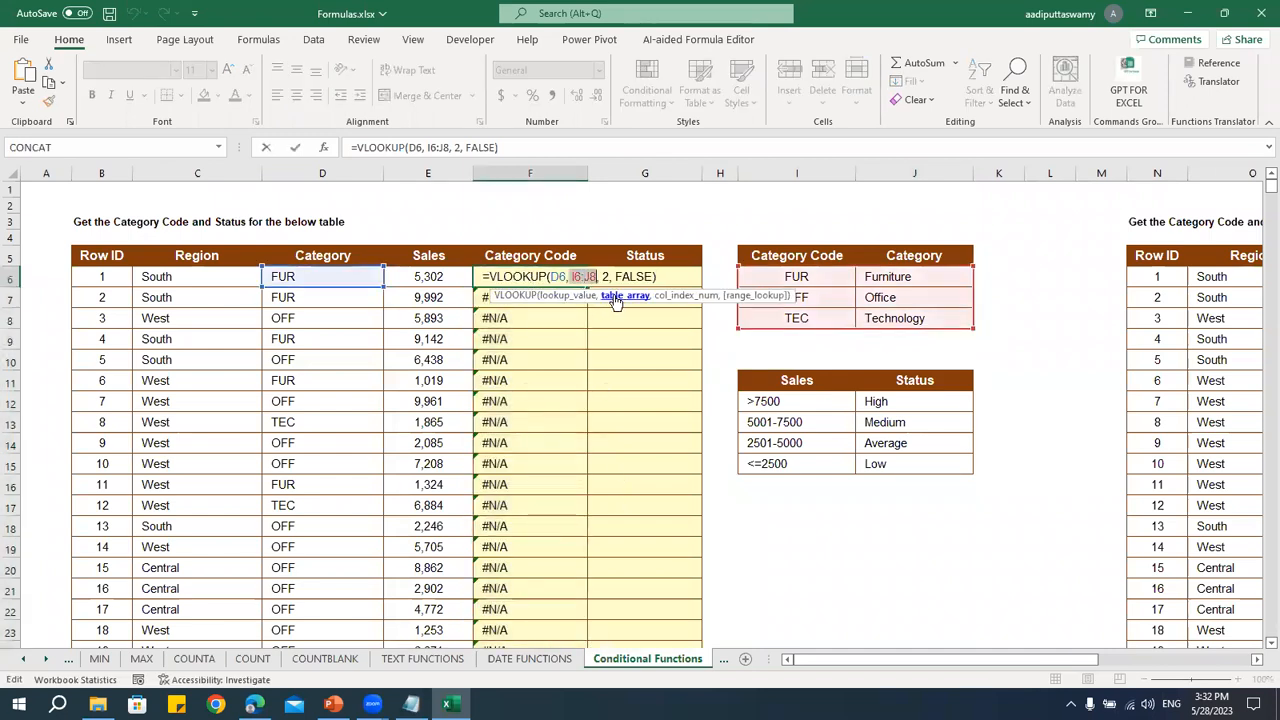
{"action": "key", "text": "Return"}
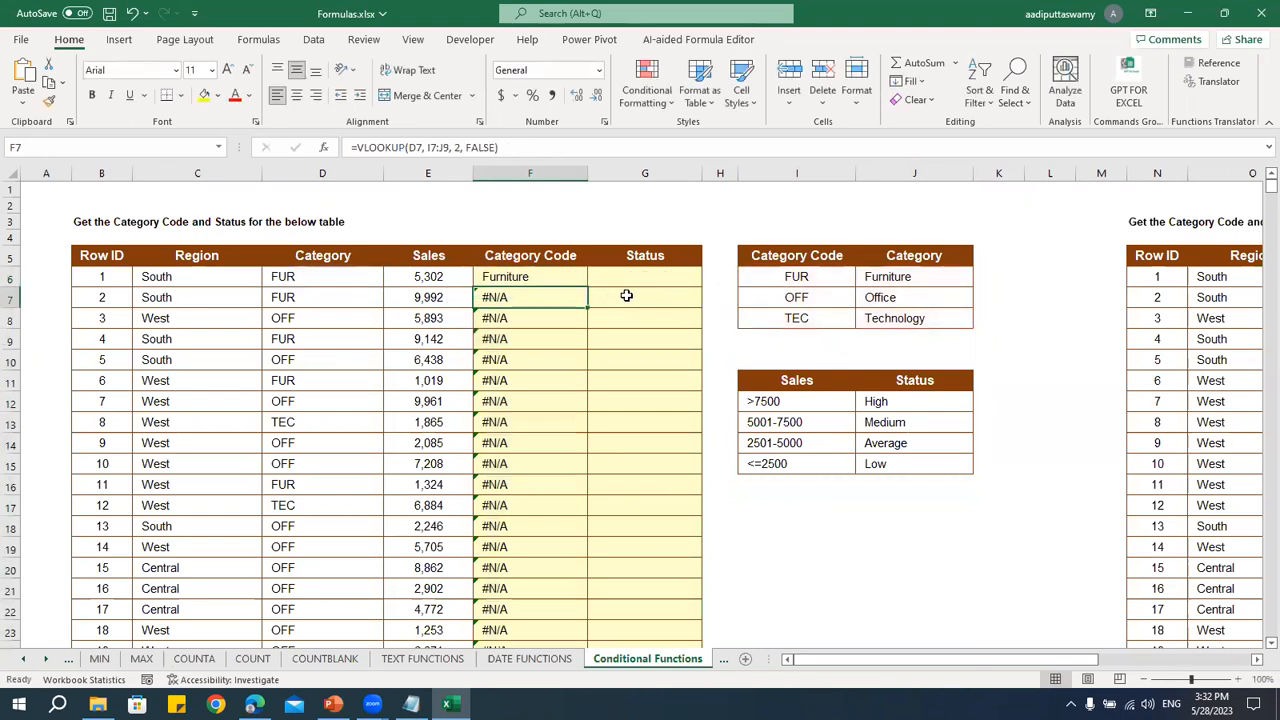
{"action": "left_click", "coordinate": [574, 277]}
{"action": "double_click", "coordinate": [587, 287]}
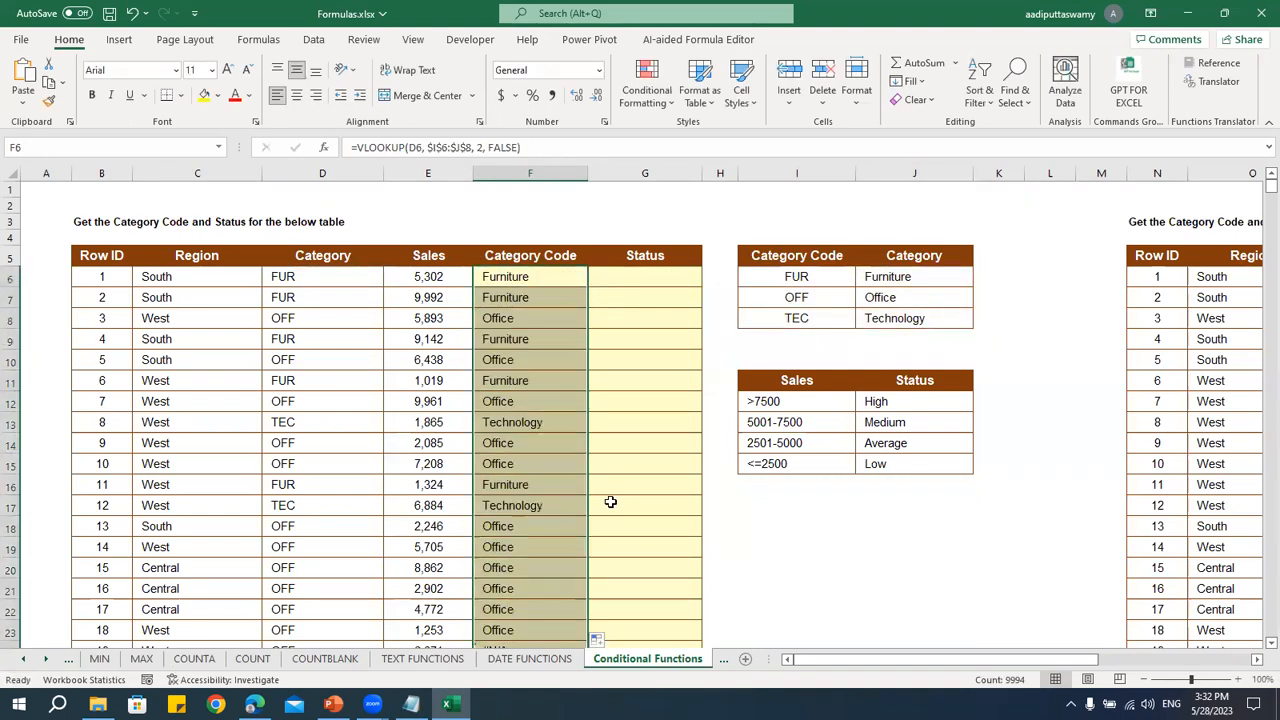
{"action": "left_click", "coordinate": [322, 320]}
- Clear all the formulas in the Category Code column from F6 downward
{"action": "left_click", "coordinate": [564, 277]}
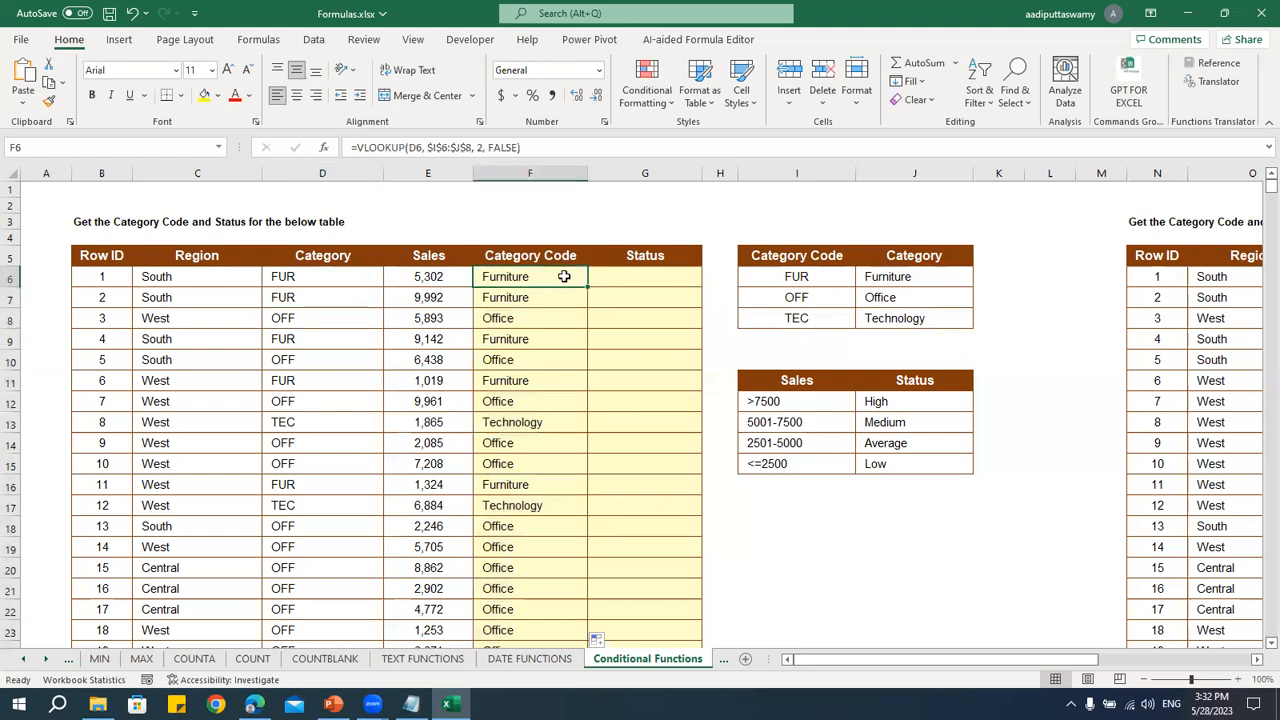
{"action": "key", "text": "ctrl+shift+Down"}
{"action": "key", "text": "Delete"}
{"action": "key", "text": "ctrl+BackSpace"}
- Copy the previous Category name prompt in ChatGPT and paste it into the message field for reuse
{"action": "key", "text": "alt+Tab"}
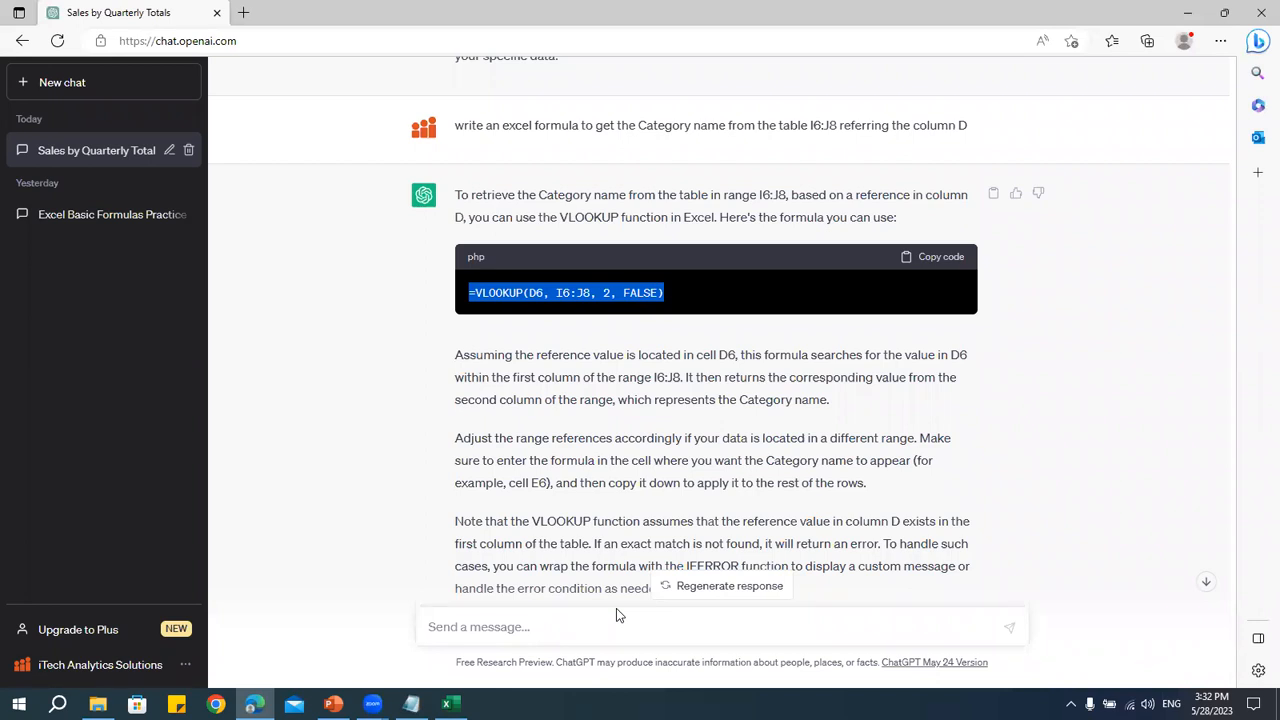
{"action": "left_click_drag", "start_coordinate": [966, 125], "coordinate": [452, 126]}
{"action": "key", "text": "ctrl+c"}
{"action": "scroll", "coordinate": [520, 400], "scroll_direction": "down", "scroll_amount": 1}
{"action": "left_click", "coordinate": [530, 627]}
{"action": "key", "text": "ctrl+v"}
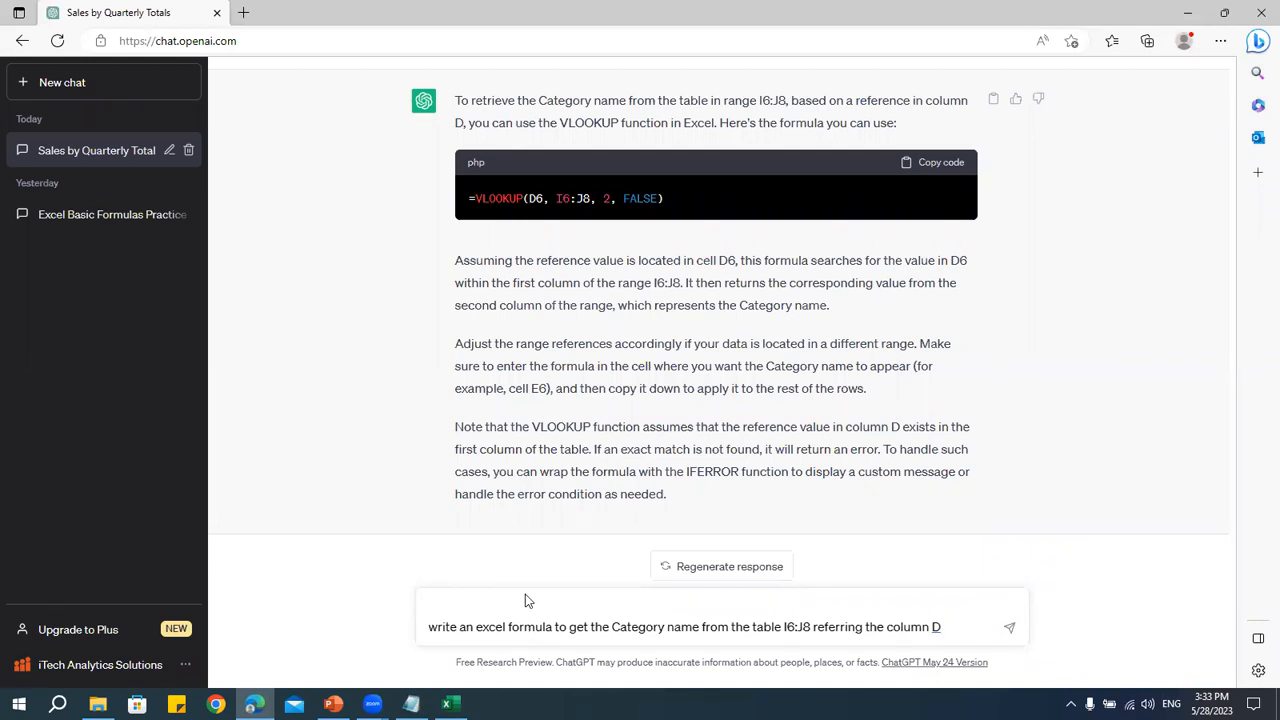
- Add "which should be a conditional formula" after "write an excel formula" in the Category name prompt and send it
{"action": "left_click", "coordinate": [556, 627]}
{"action": "type", "text": "which i"}
{"action": "key", "text": "BackSpace"}
{"action": "type", "text": "should"}
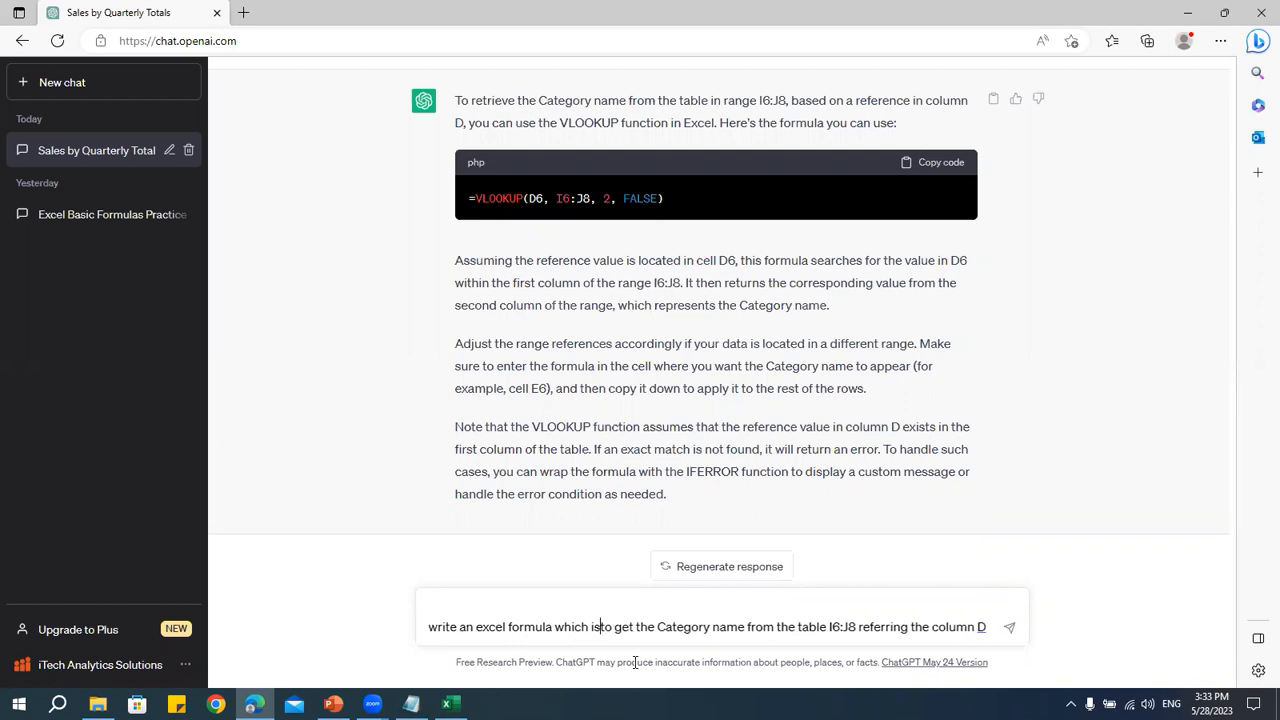
{"action": "type", "text": " be a conditional "}
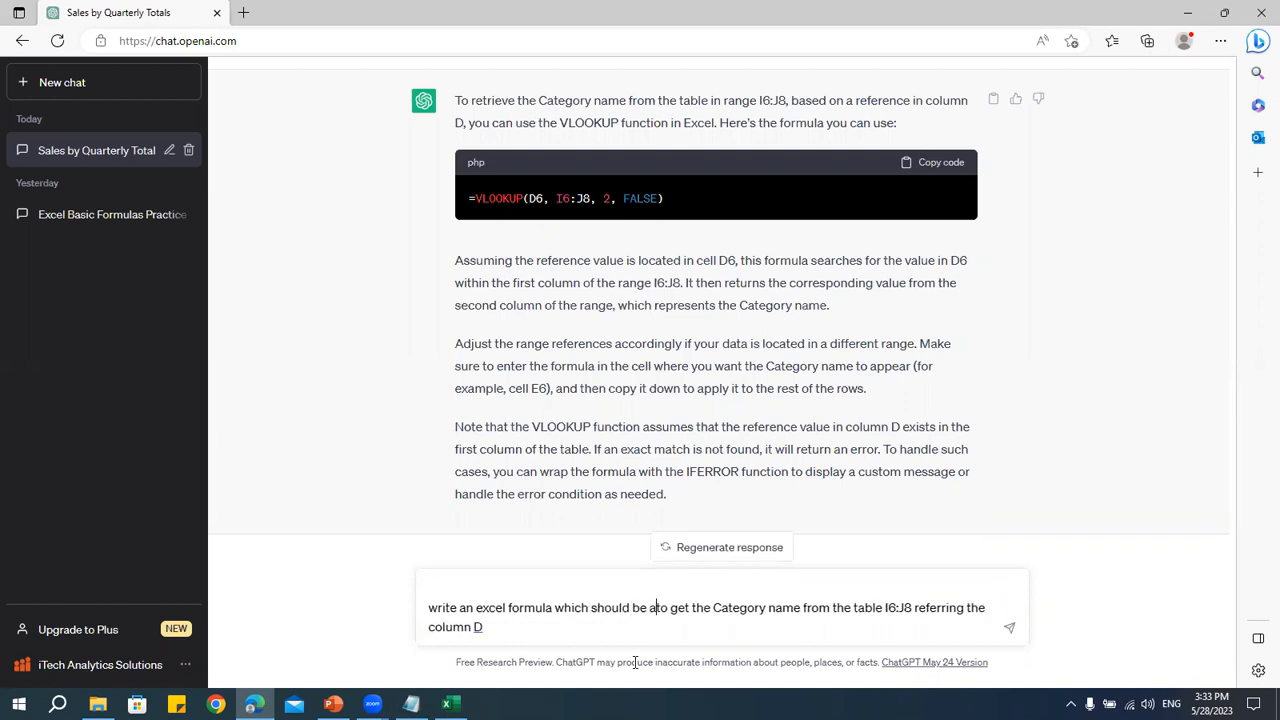
{"action": "type", "text": "formul"}
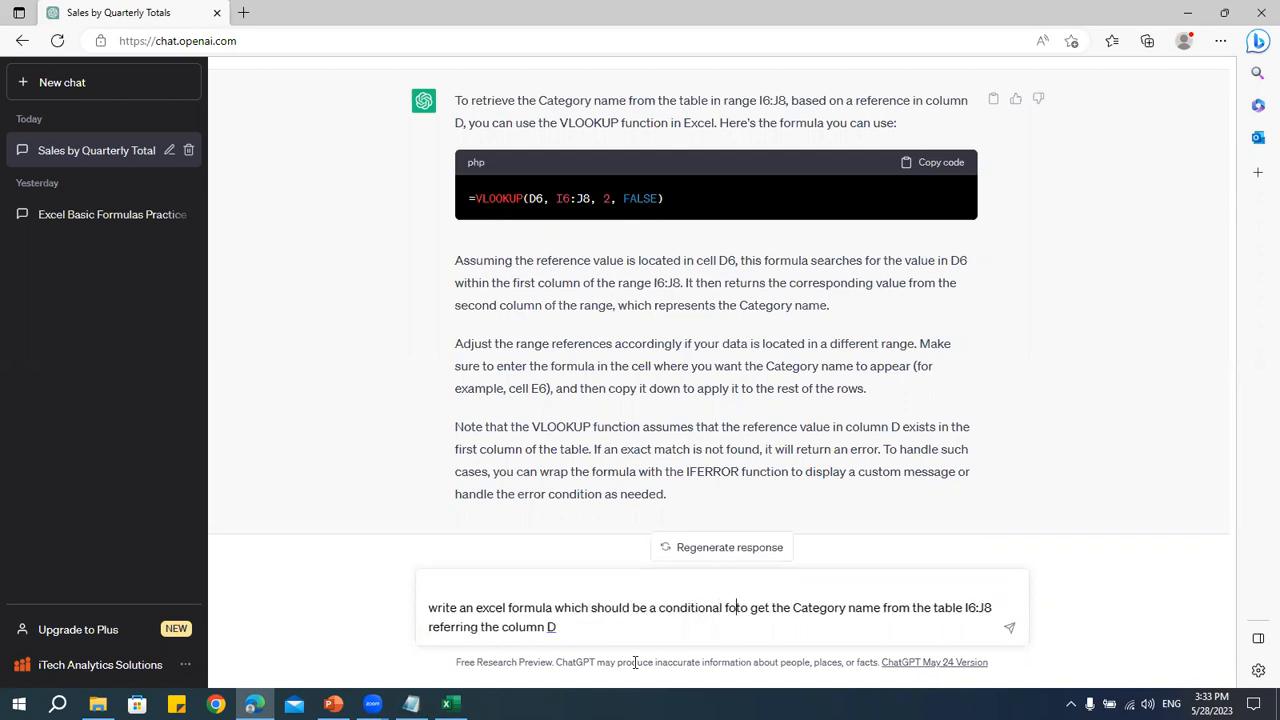
{"action": "type", "text": "a"}
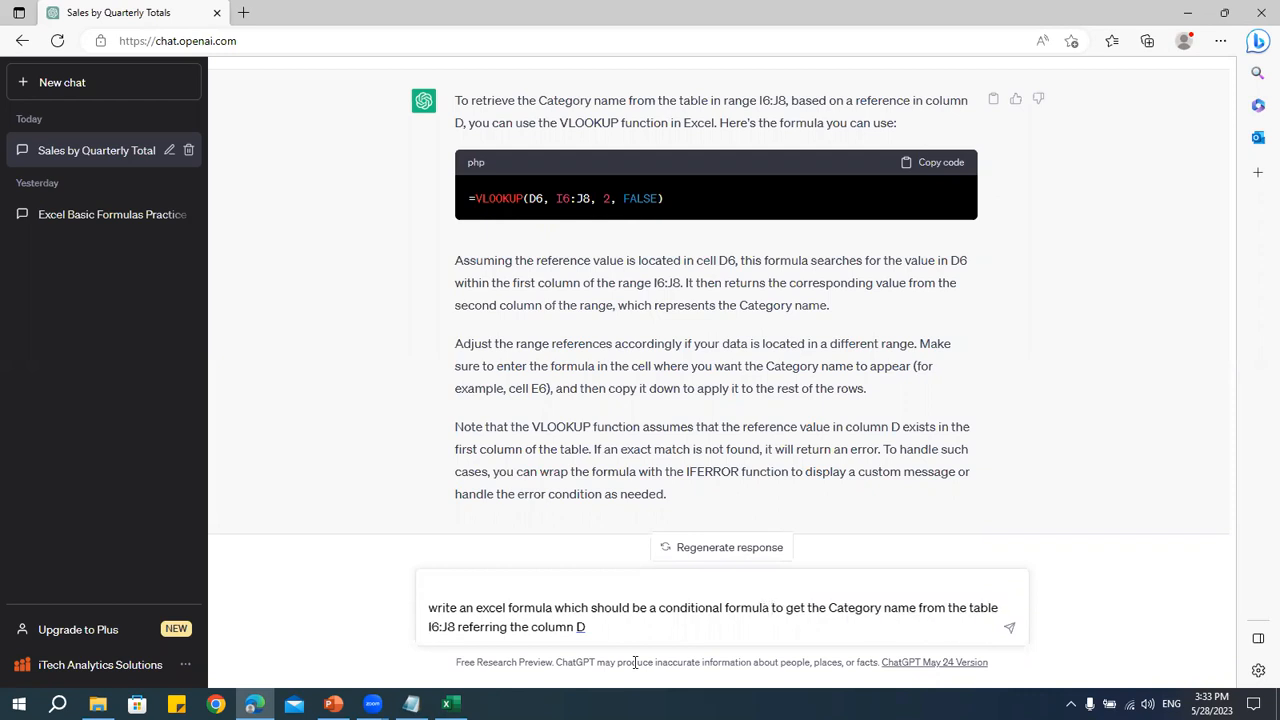
{"action": "key", "text": "Return"}
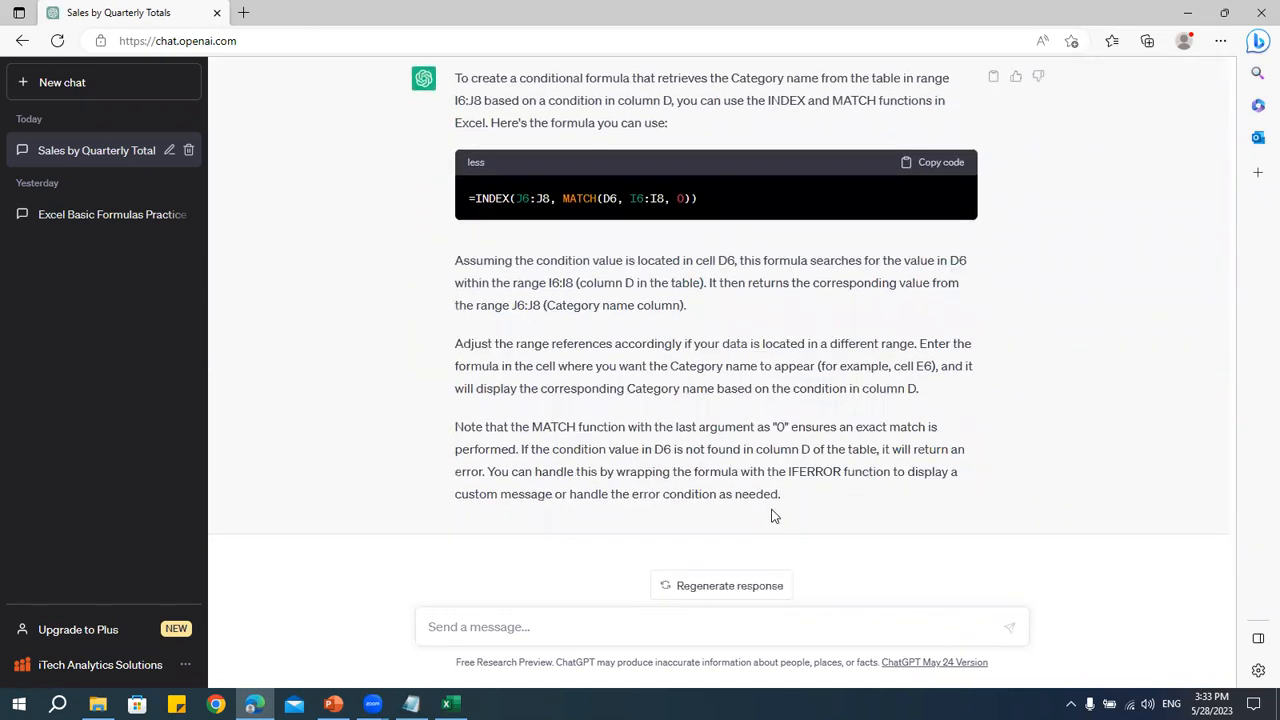
- Copy the conditional-formula prompt from the conversation and paste it into the message field for reuse
{"action": "scroll", "coordinate": [772, 512], "scroll_direction": "up", "scroll_amount": 4}
{"action": "scroll", "coordinate": [689, 478], "scroll_direction": "down", "scroll_amount": 5}
{"action": "scroll", "coordinate": [686, 294], "scroll_direction": "up", "scroll_amount": 3}
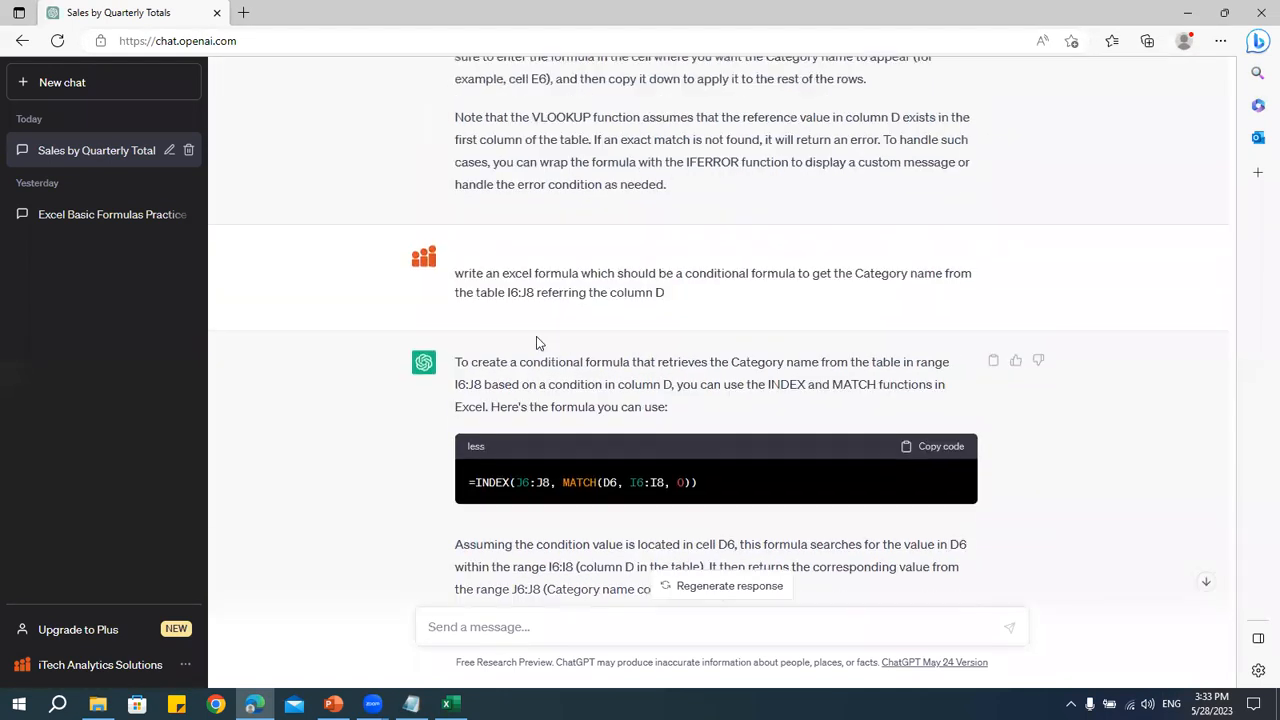
{"action": "left_click_drag", "start_coordinate": [456, 273], "coordinate": [712, 288]}
{"action": "key", "text": "ctrl+c"}
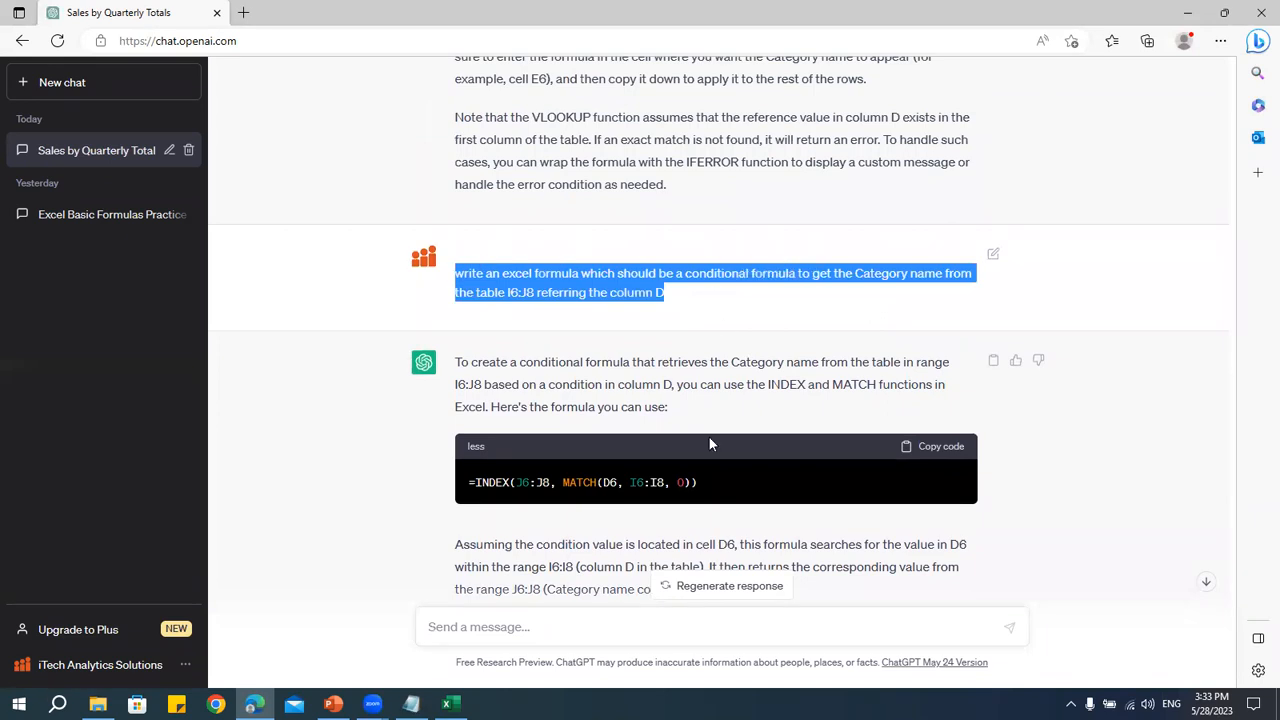
{"action": "left_click", "coordinate": [649, 626]}
{"action": "key", "text": "ctrl+v"}
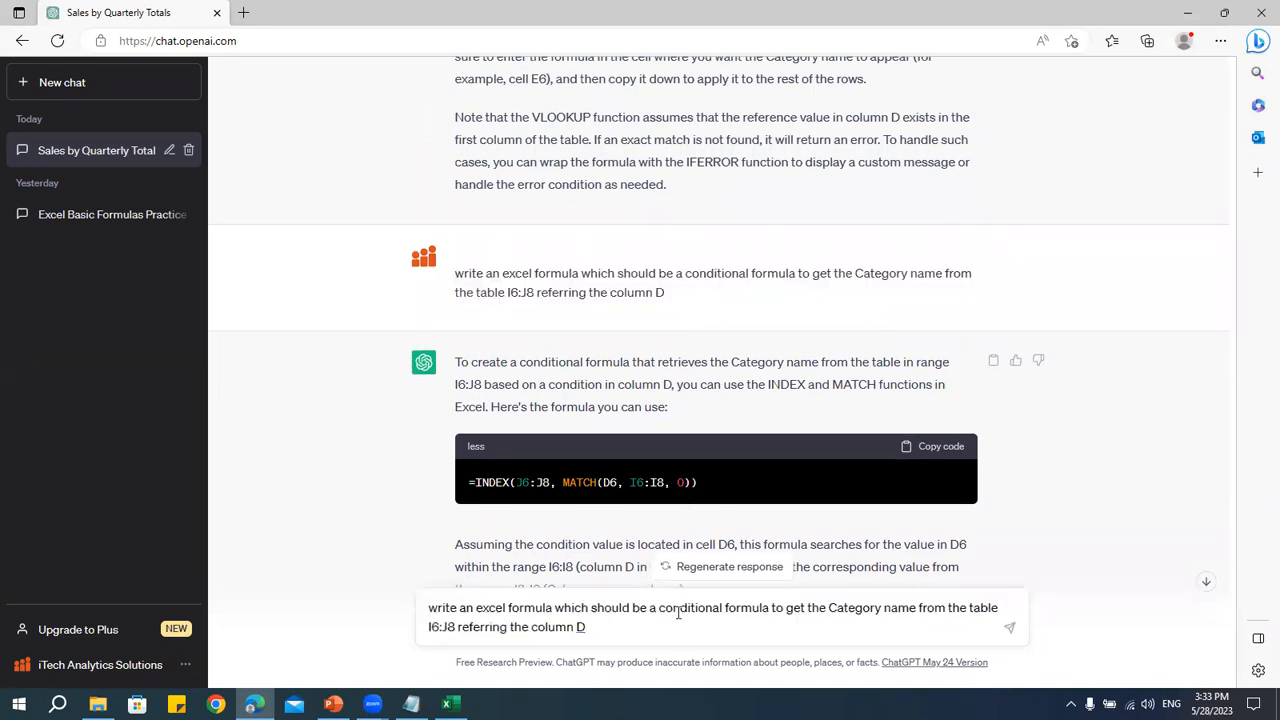
- Replace "a conditional" with "IF" so the prompt asks for an IF formula, and send it
{"action": "left_click_drag", "start_coordinate": [661, 608], "coordinate": [731, 608]}
{"action": "type", "text": "if"}
{"action": "key", "text": "BackSpace"}
{"action": "key", "text": "BackSpace"}
{"action": "key", "text": "BackSpace"}
{"action": "type", "text": "if"}
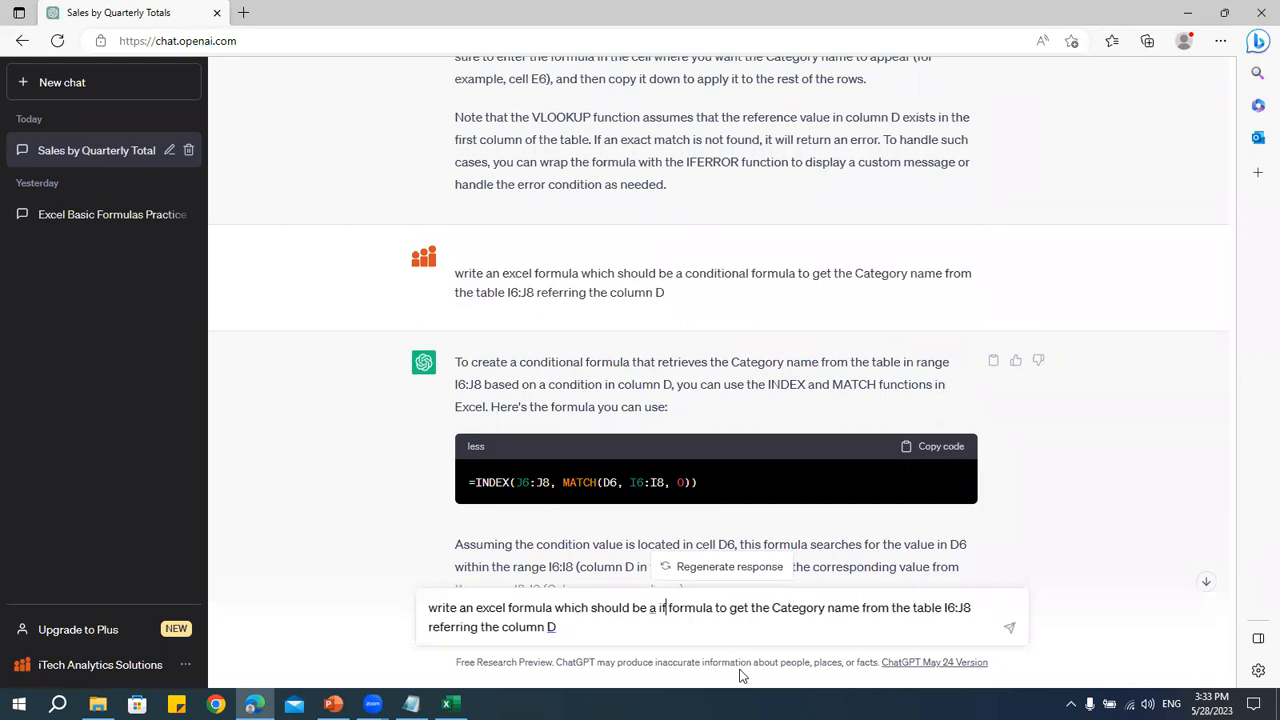
{"action": "key", "text": "BackSpace"}
{"action": "key", "text": "BackSpace"}
{"action": "key", "text": "BackSpace"}
{"action": "key", "text": "BackSpace"}
{"action": "type", "text": "IF"}
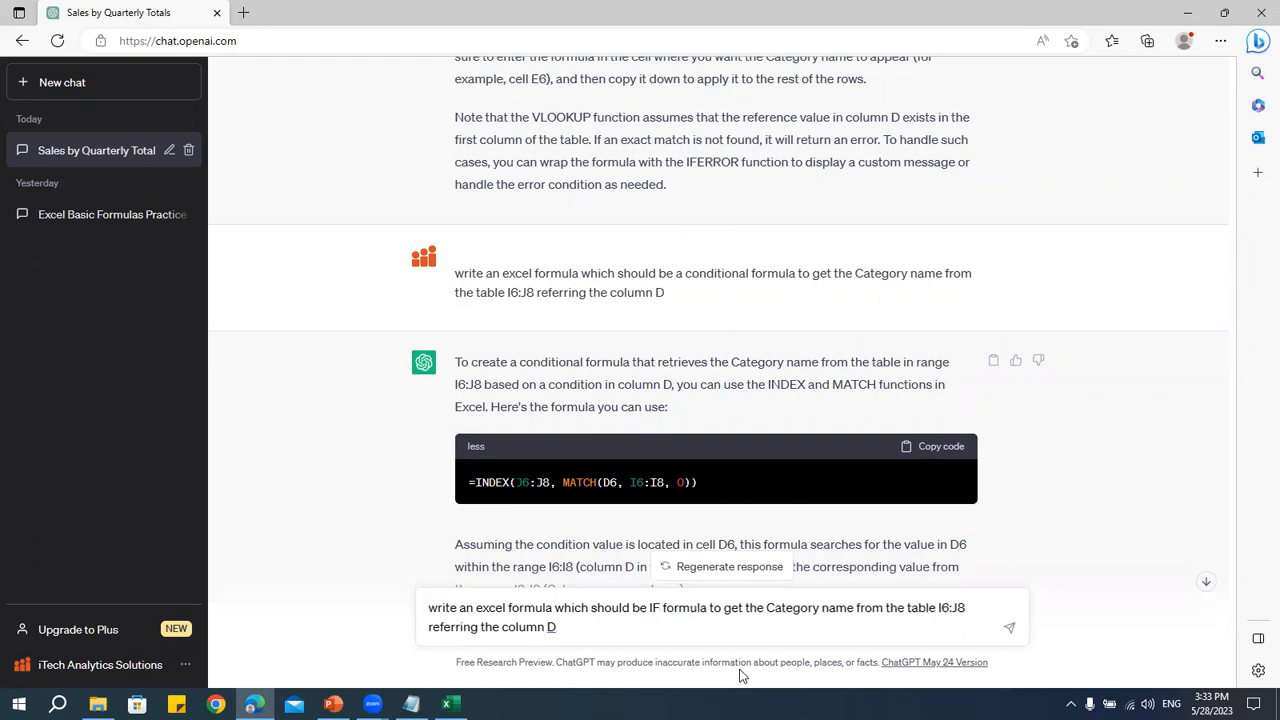
{"action": "key", "text": "Return"}
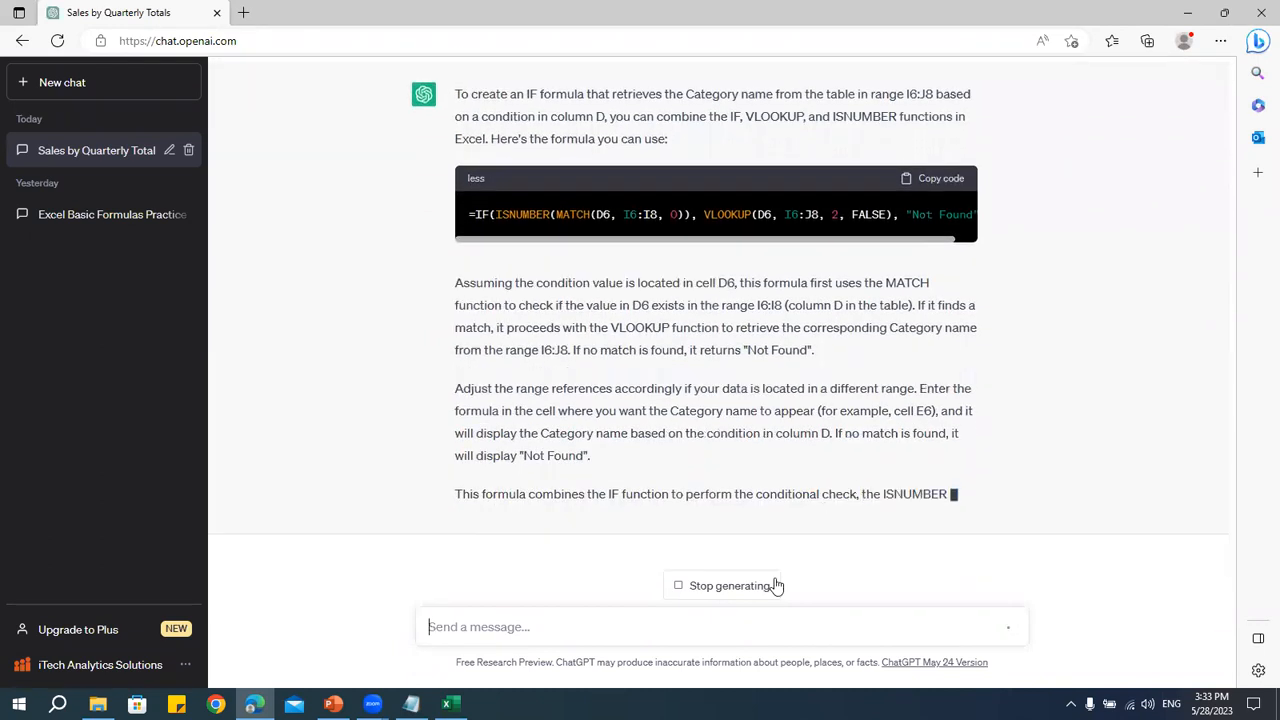
- Paste the conditional-formula prompt again and replace the word "conditional" with "IF"
{"action": "key", "text": "ctrl+v"}
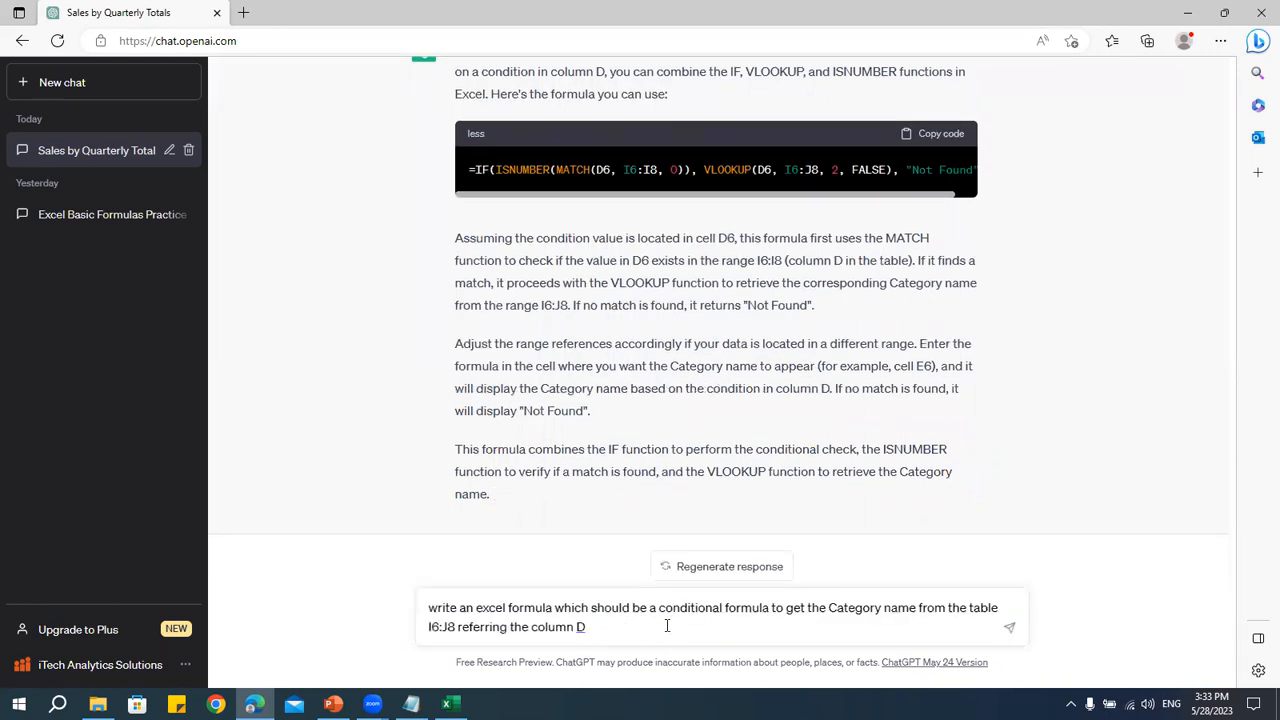
{"action": "double_click", "coordinate": [706, 608]}
{"action": "type", "text": "IF nested"}
{"action": "key", "text": "BackSpace"}
{"action": "key", "text": "BackSpace"}
{"action": "key", "text": "BackSpace"}
{"action": "key", "text": "BackSpace"}
{"action": "key", "text": "BackSpace"}
{"action": "key", "text": "BackSpace"}
{"action": "key", "text": "BackSpace"}
{"action": "key", "text": "BackSpace"}
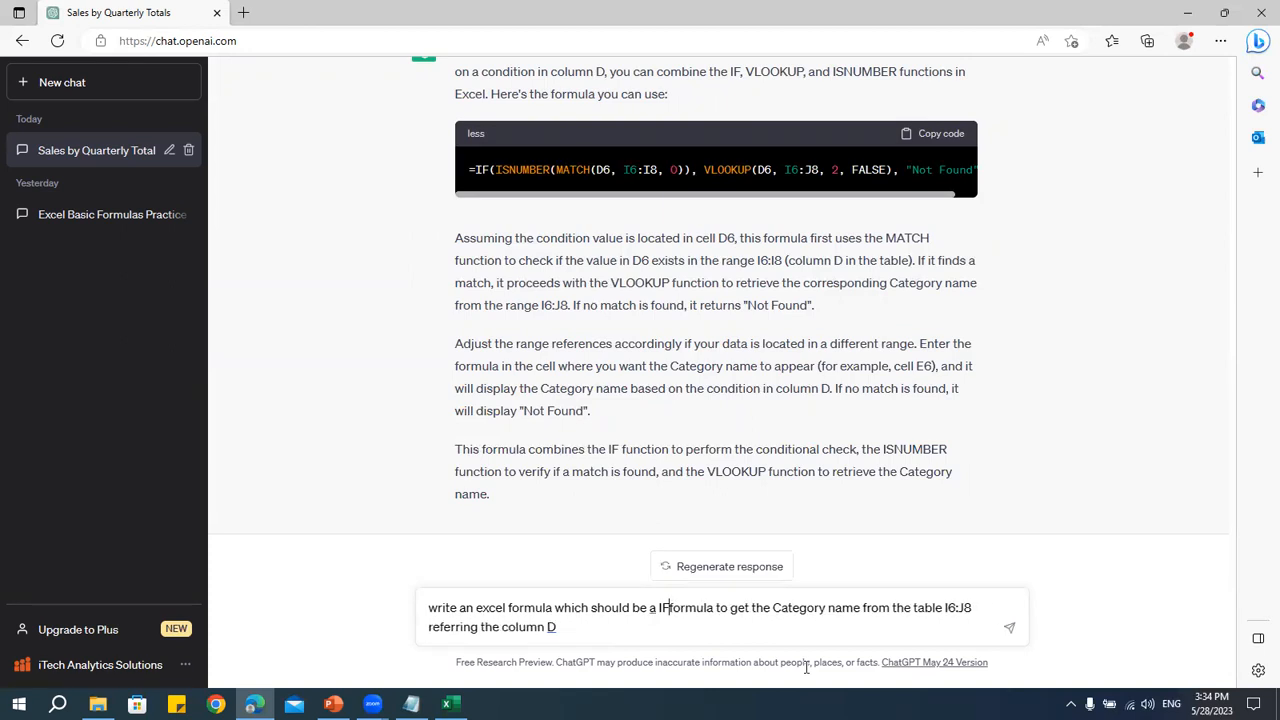
- Insert "Nested" before "IF" in the prompt and send it
{"action": "key", "text": "Left"}
{"action": "key", "text": "Left"}
{"action": "type", "text": "Nested"}
{"action": "key", "text": "Right"}
{"action": "key", "text": "Right"}
{"action": "key", "text": "Return"}
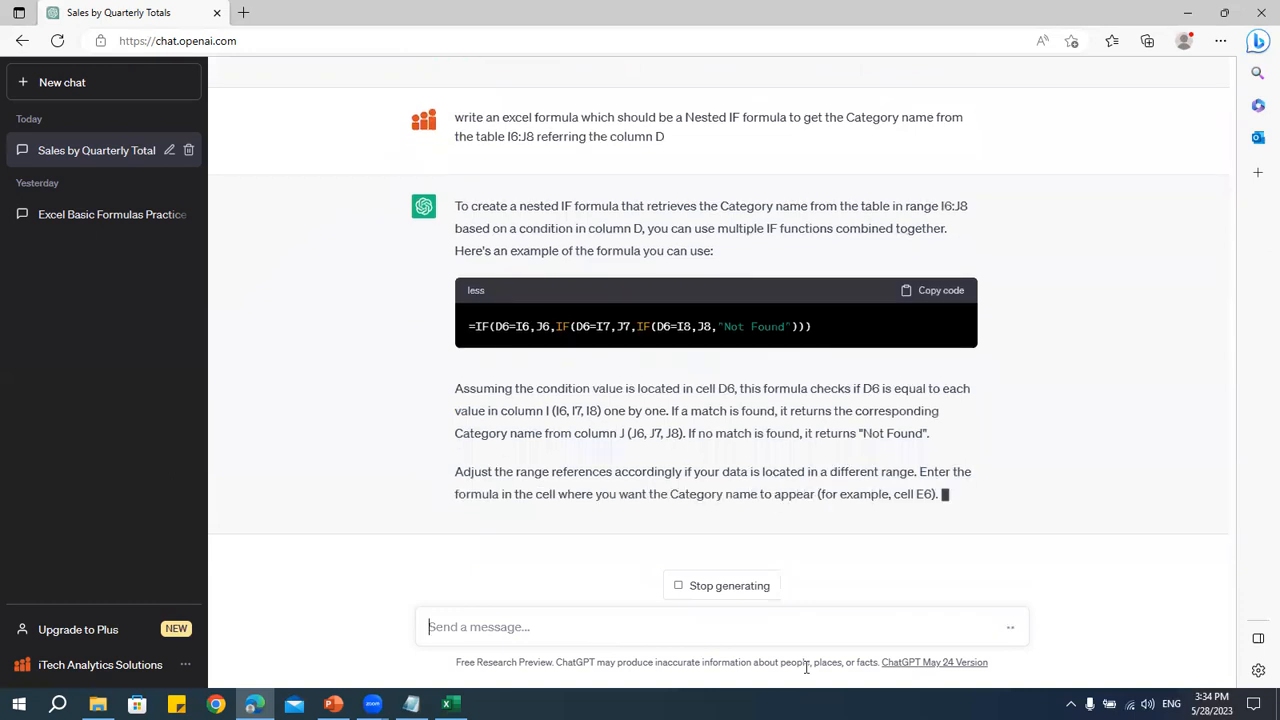
- Compare ChatGPT's IF, ISNUMBER and VLOOKUP formula with its nested IF formula
{"action": "scroll", "coordinate": [920, 306], "scroll_direction": "up", "scroll_amount": 3}
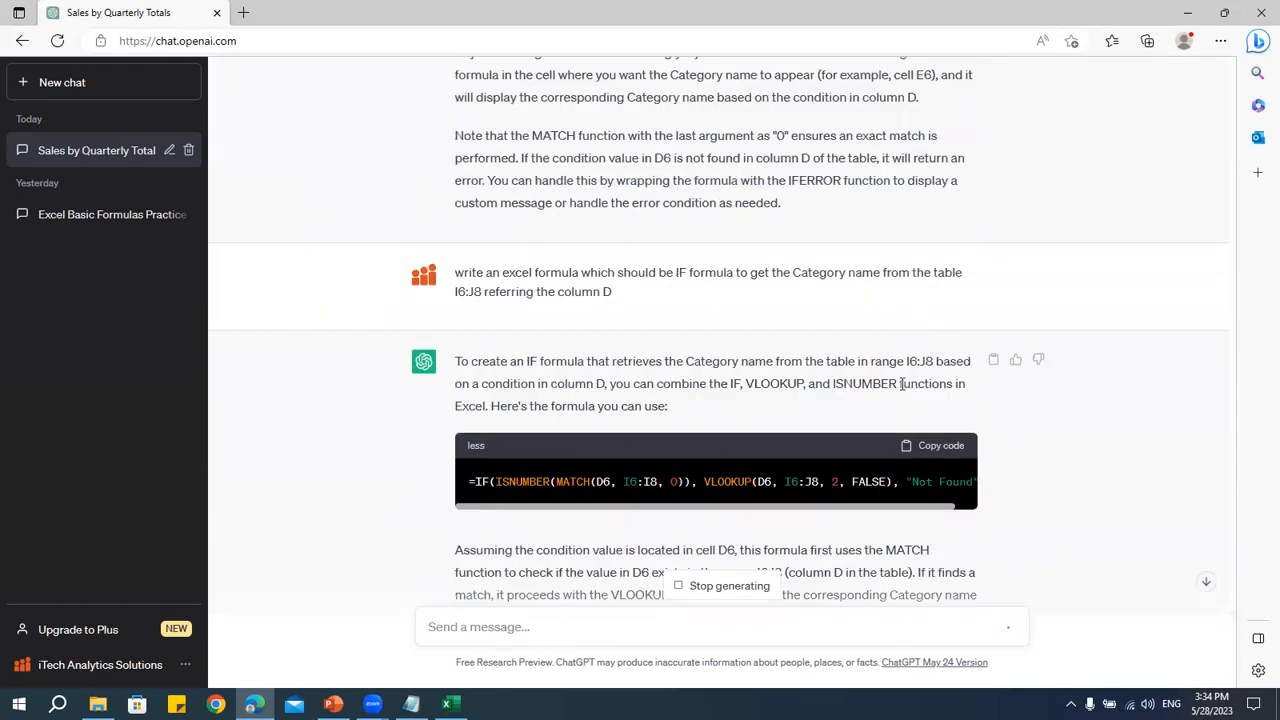
{"action": "scroll", "coordinate": [902, 384], "scroll_direction": "down", "scroll_amount": 3}
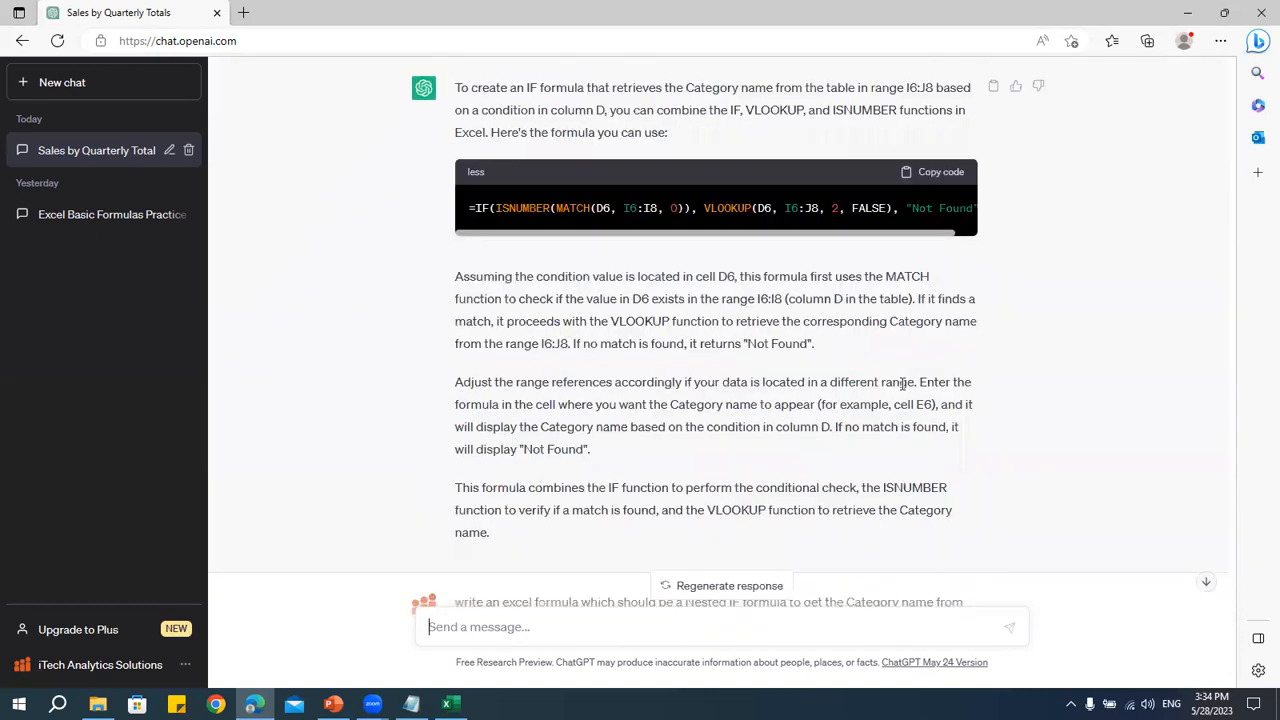
{"action": "scroll", "coordinate": [541, 285], "scroll_direction": "up", "scroll_amount": 1}
{"action": "left_click_drag", "start_coordinate": [481, 318], "coordinate": [824, 303]}
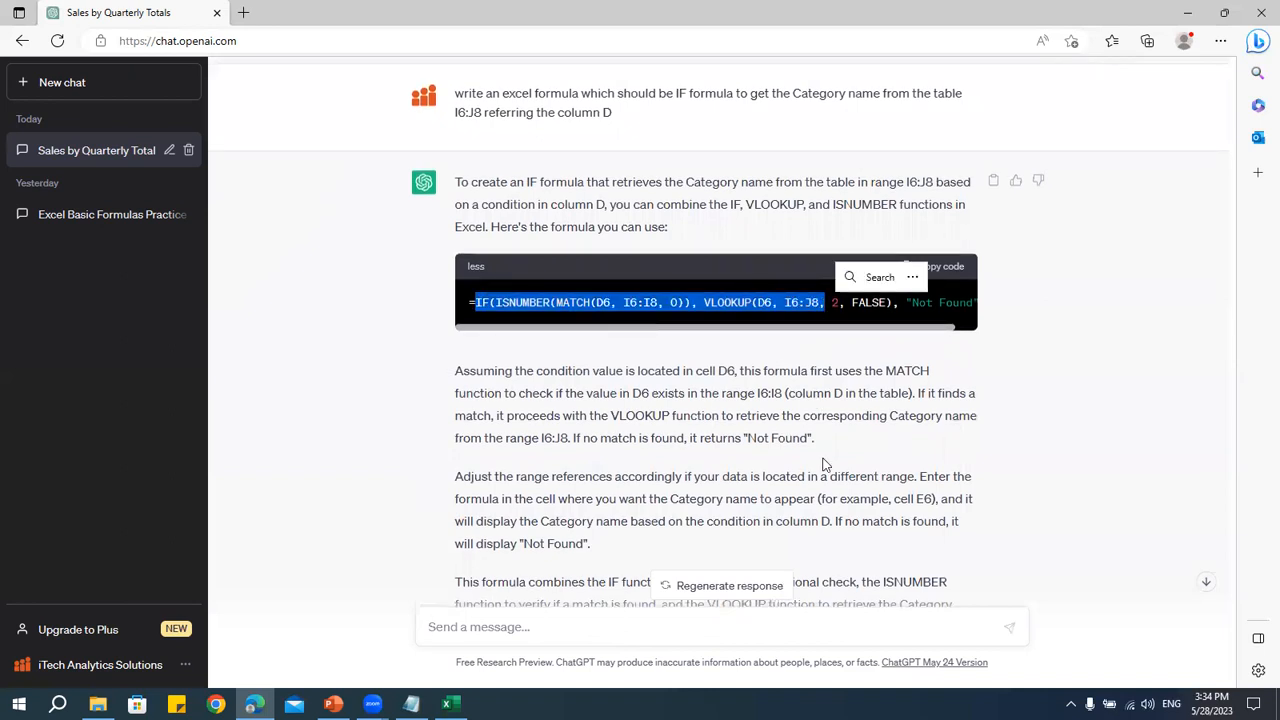
{"action": "scroll", "coordinate": [824, 462], "scroll_direction": "down", "scroll_amount": 5}
{"action": "scroll", "coordinate": [826, 469], "scroll_direction": "down", "scroll_amount": 2}
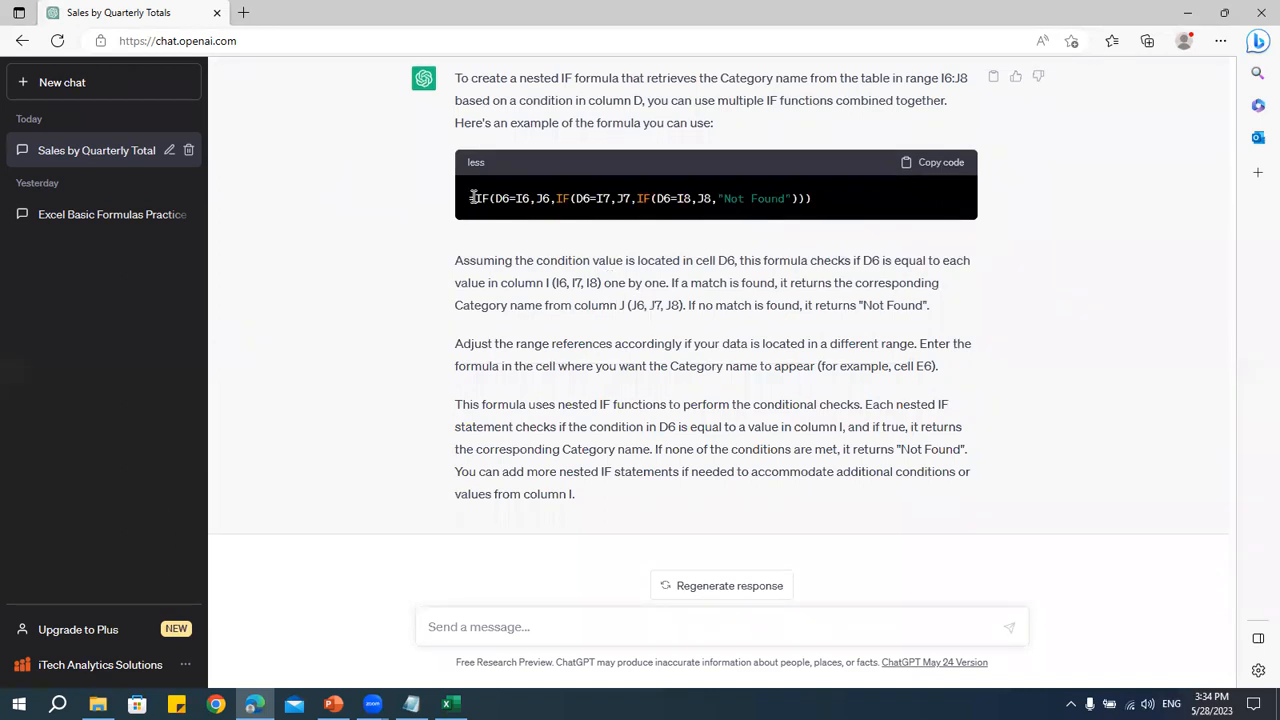
- Copy ChatGPT's nested IF formula =IF(D6=I6,J6,IF(D6=I7,J7,IF(D6=I8,J8,"Not Found"))) into cell F6 in Excel
{"action": "left_click_drag", "start_coordinate": [470, 198], "coordinate": [814, 199]}
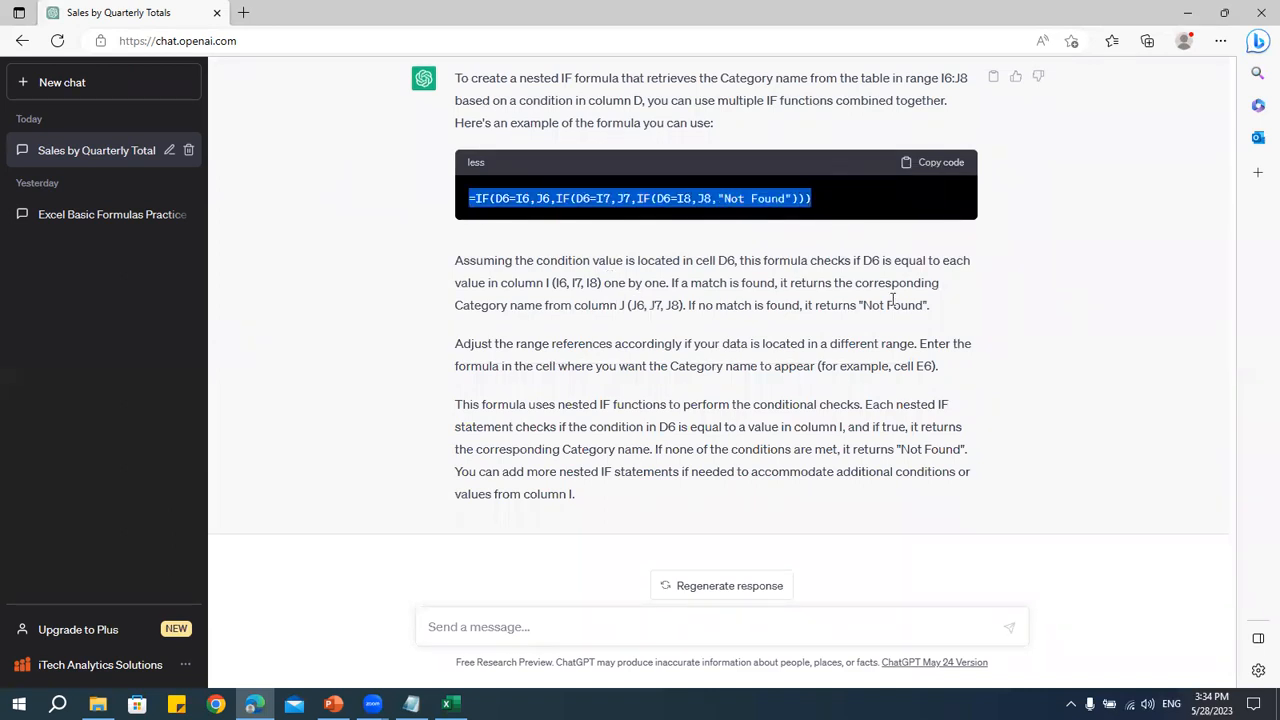
{"action": "key", "text": "ctrl+c"}
{"action": "key", "text": "alt+Tab"}
{"action": "double_click", "coordinate": [540, 277]}
{"action": "key", "text": "ctrl+v"}
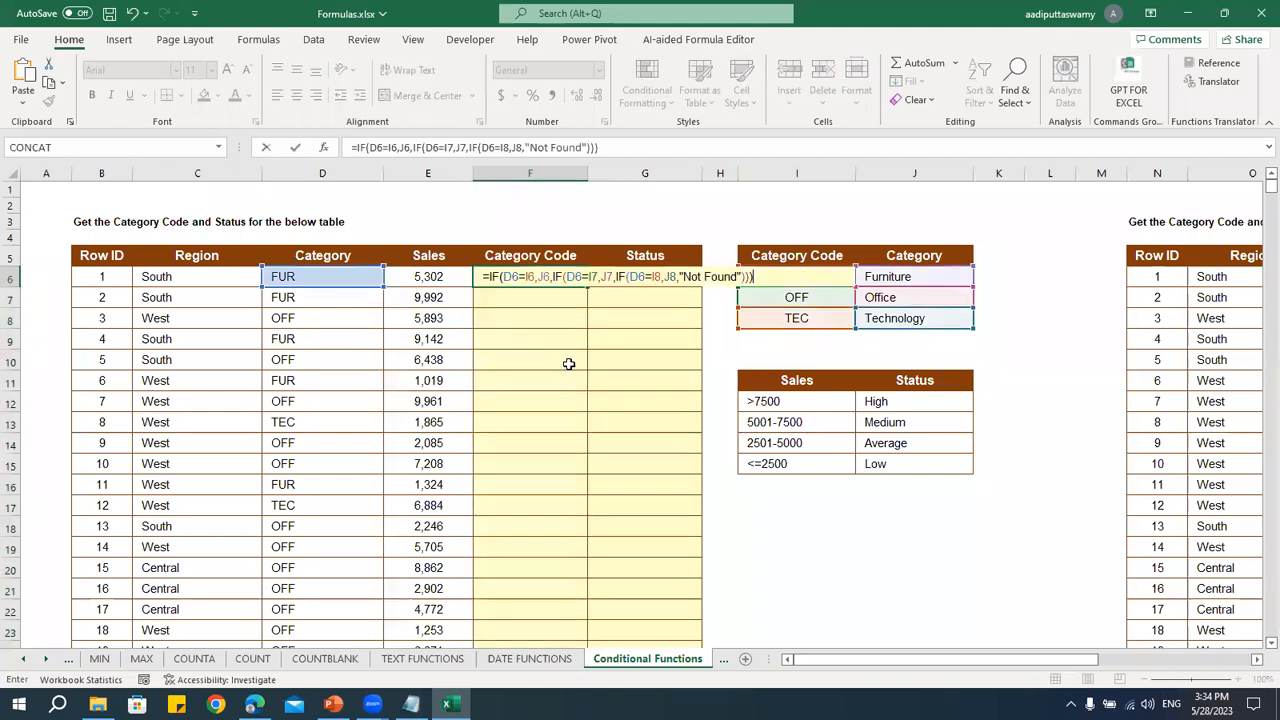
{"action": "key", "text": "Return"}
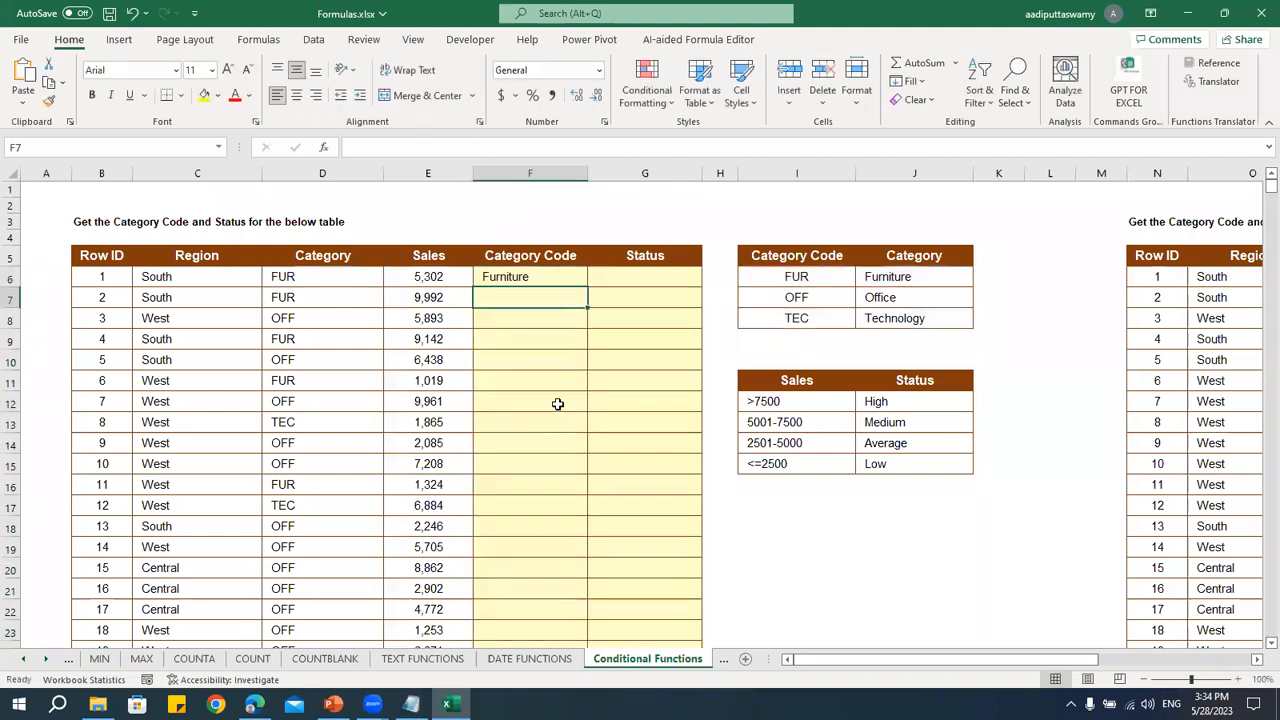
- Clear cell F6, try pasting the formula straight onto the cell, clear it again and return to ChatGPT
{"action": "left_click", "coordinate": [562, 277]}
{"action": "key", "text": "Delete"}
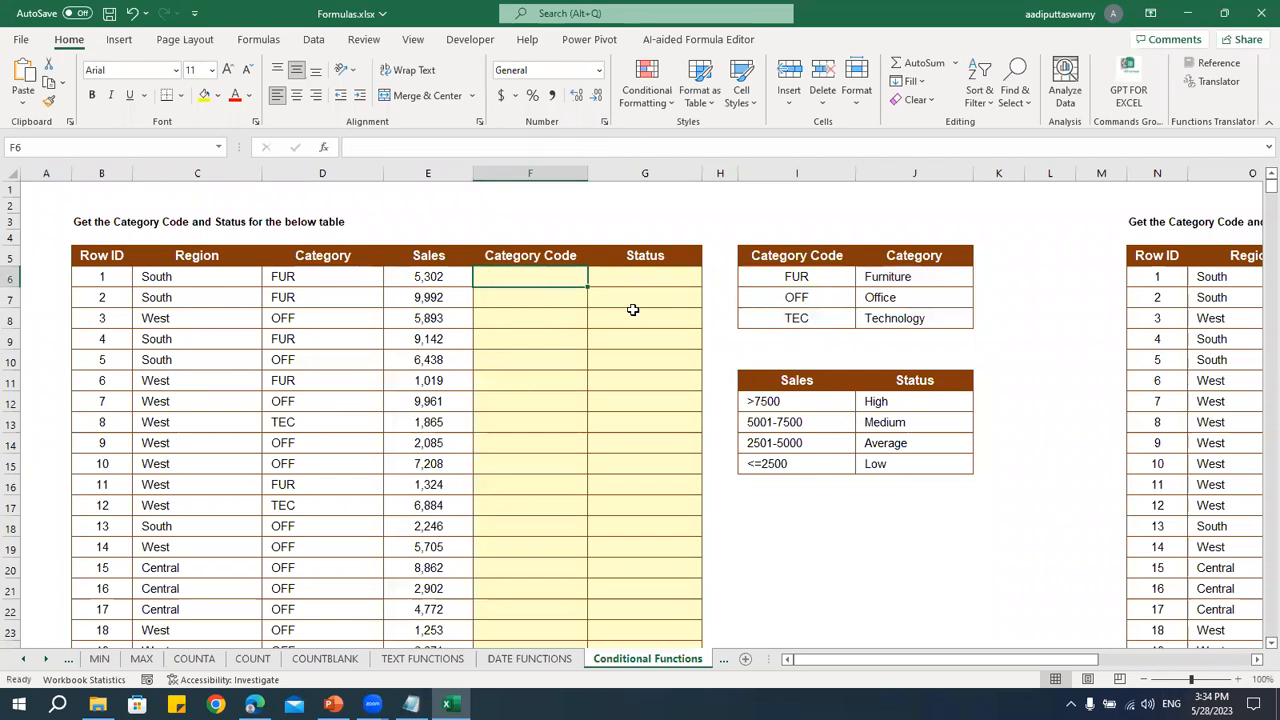
{"action": "key", "text": "ctrl+v"}
{"action": "key", "text": "Delete"}
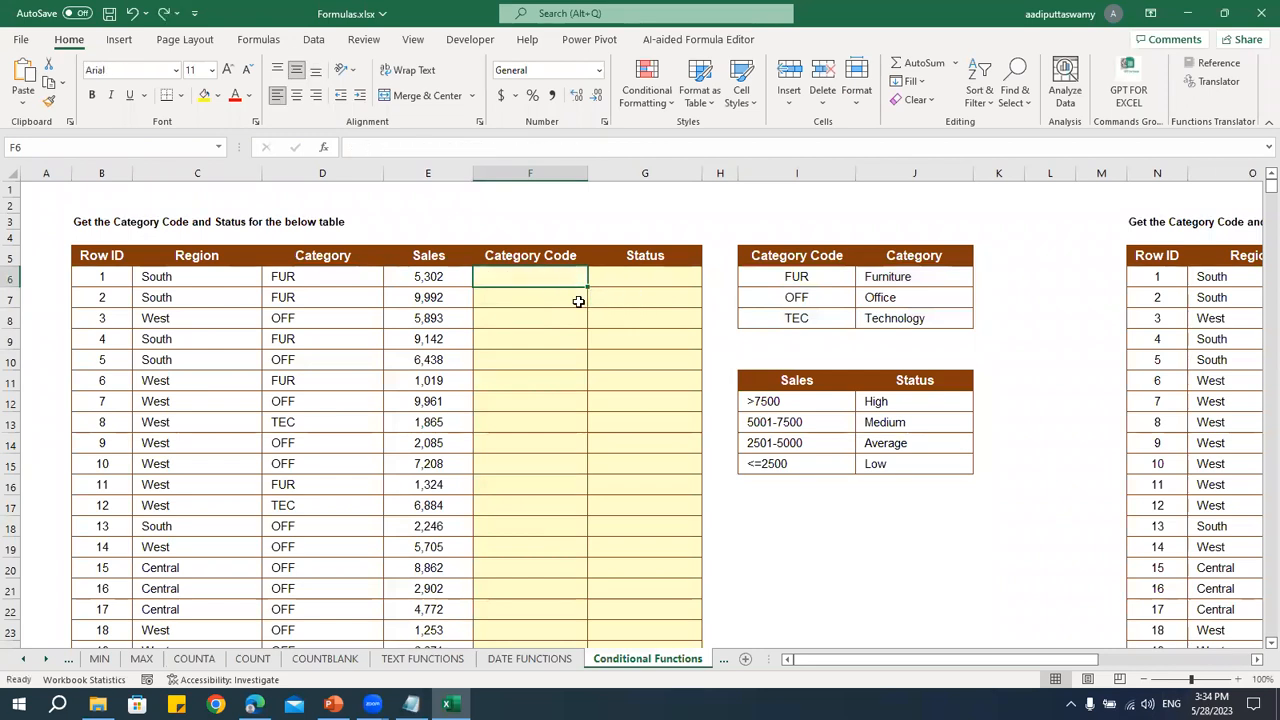
{"action": "key", "text": "alt+Tab"}
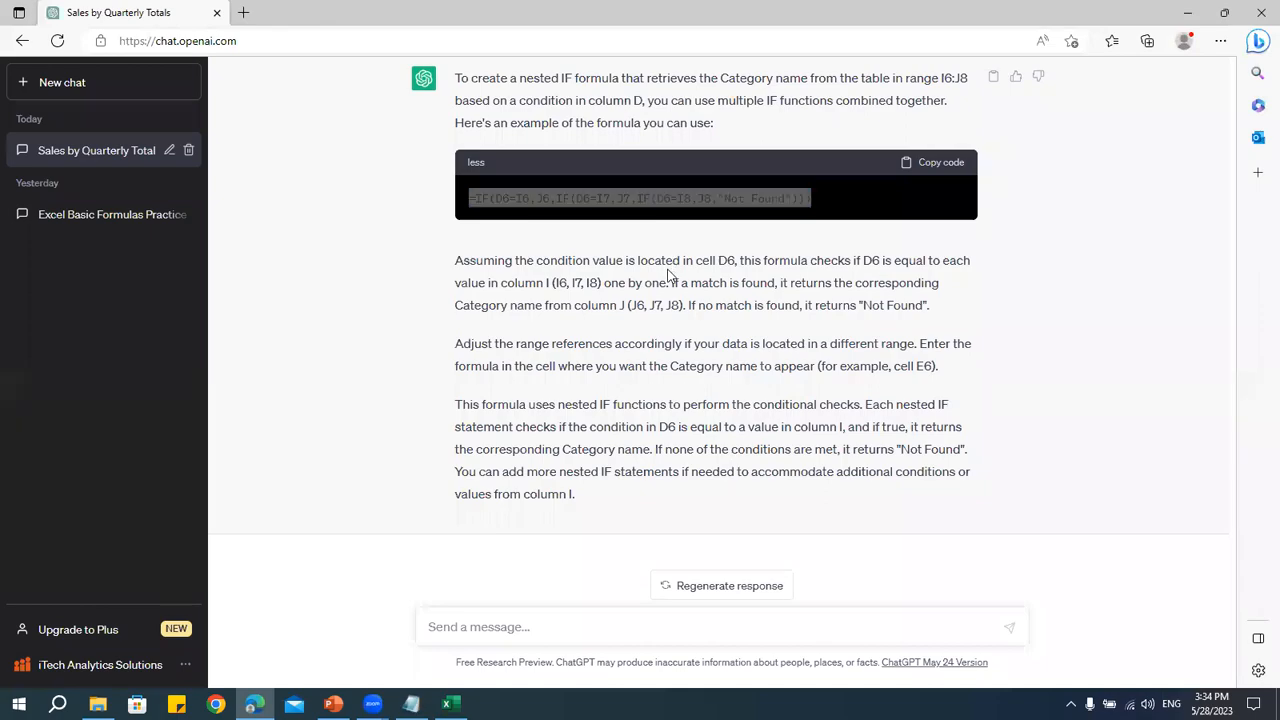
- Enter the copied nested IF formula in cell F6 in Excel and fill it down the Category Code column
{"action": "key", "text": "alt+Tab"}
{"action": "double_click", "coordinate": [571, 280]}
{"action": "key", "text": "ctrl+v"}
{"action": "key", "text": "Return"}
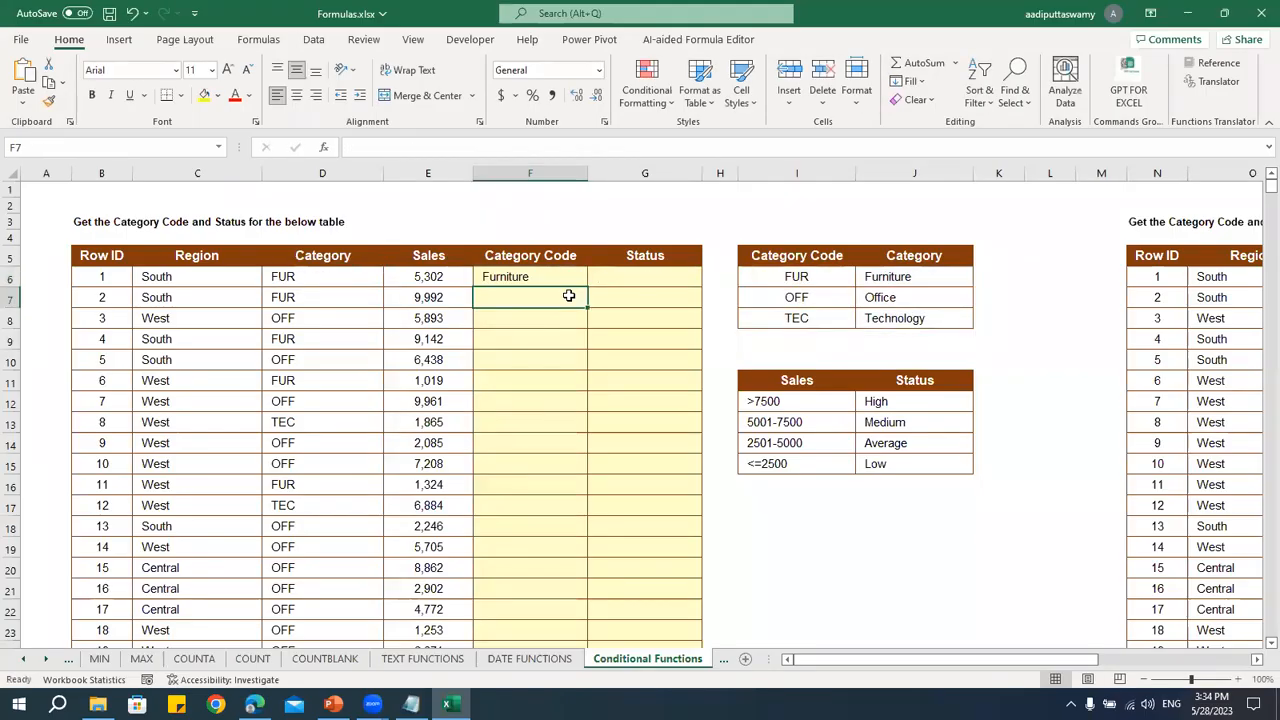
{"action": "left_click", "coordinate": [578, 280]}
{"action": "double_click", "coordinate": [587, 287]}
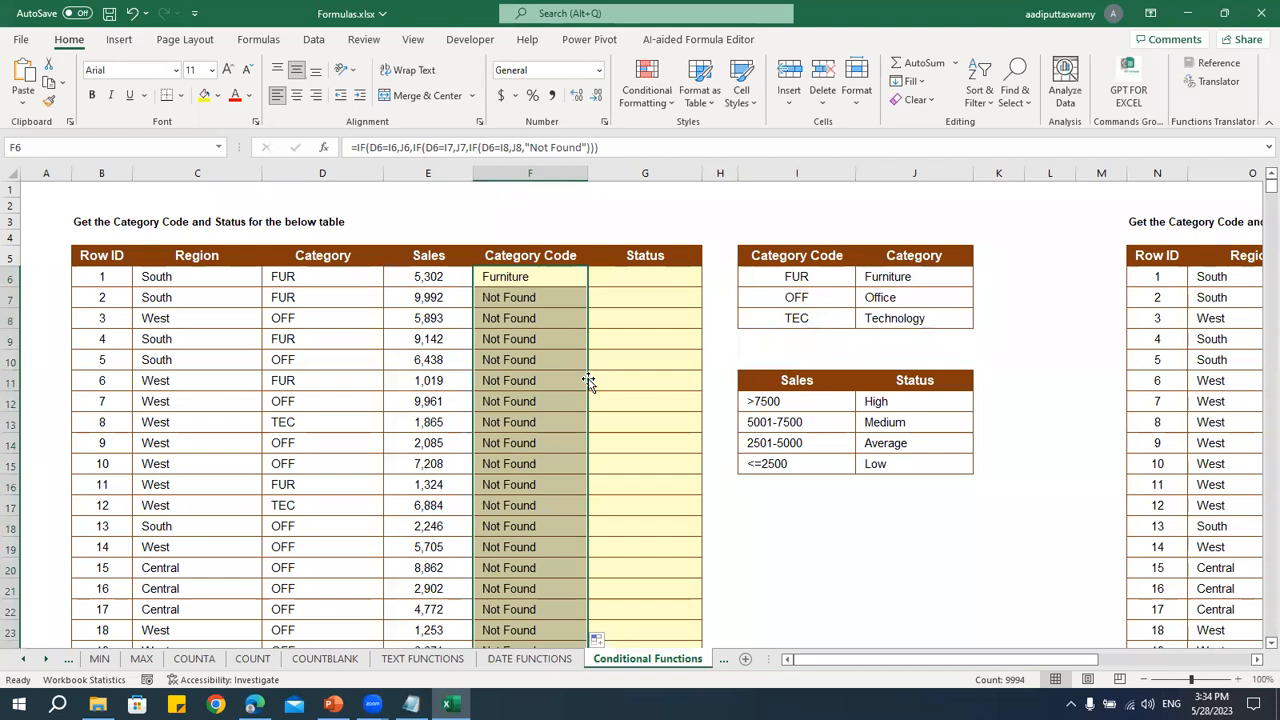
- Make the lookup references in F6's nested IF formula absolute: $I$6, $J$6, $I$7, $J$7, $I$8 and $J$8
{"action": "double_click", "coordinate": [526, 277]}
{"action": "left_click", "coordinate": [585, 278]}
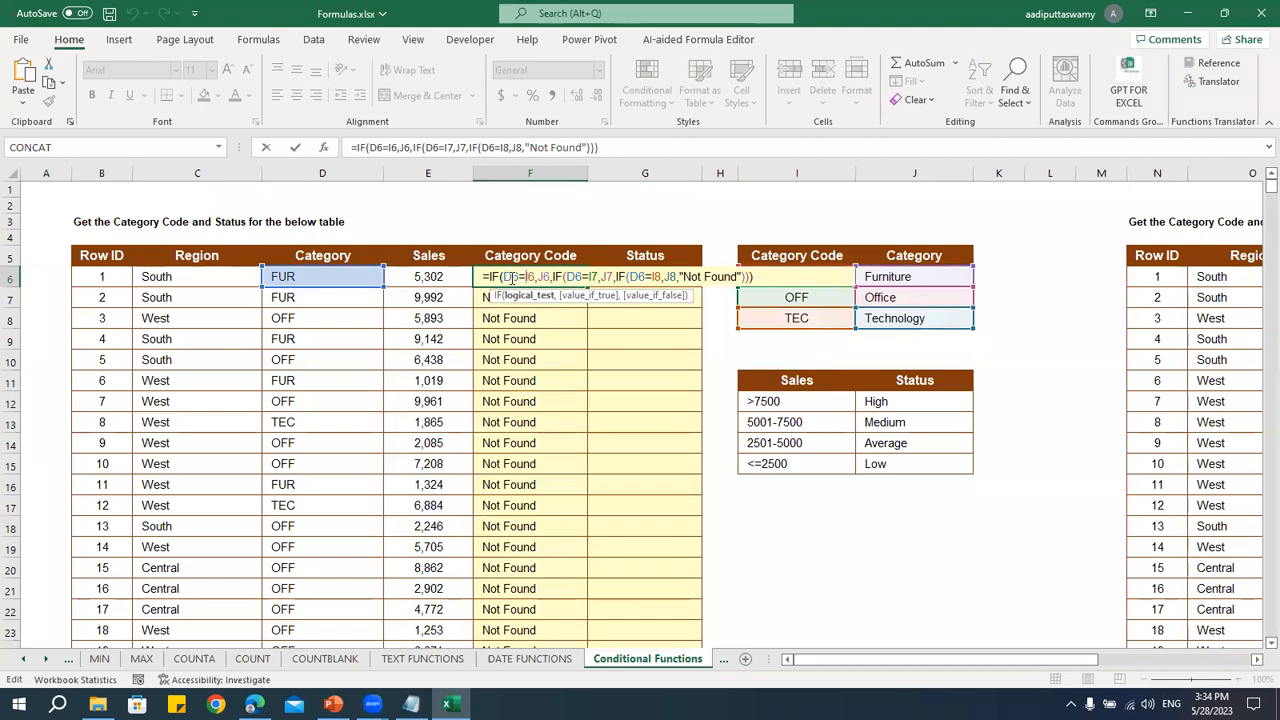
{"action": "key", "text": "F4"}
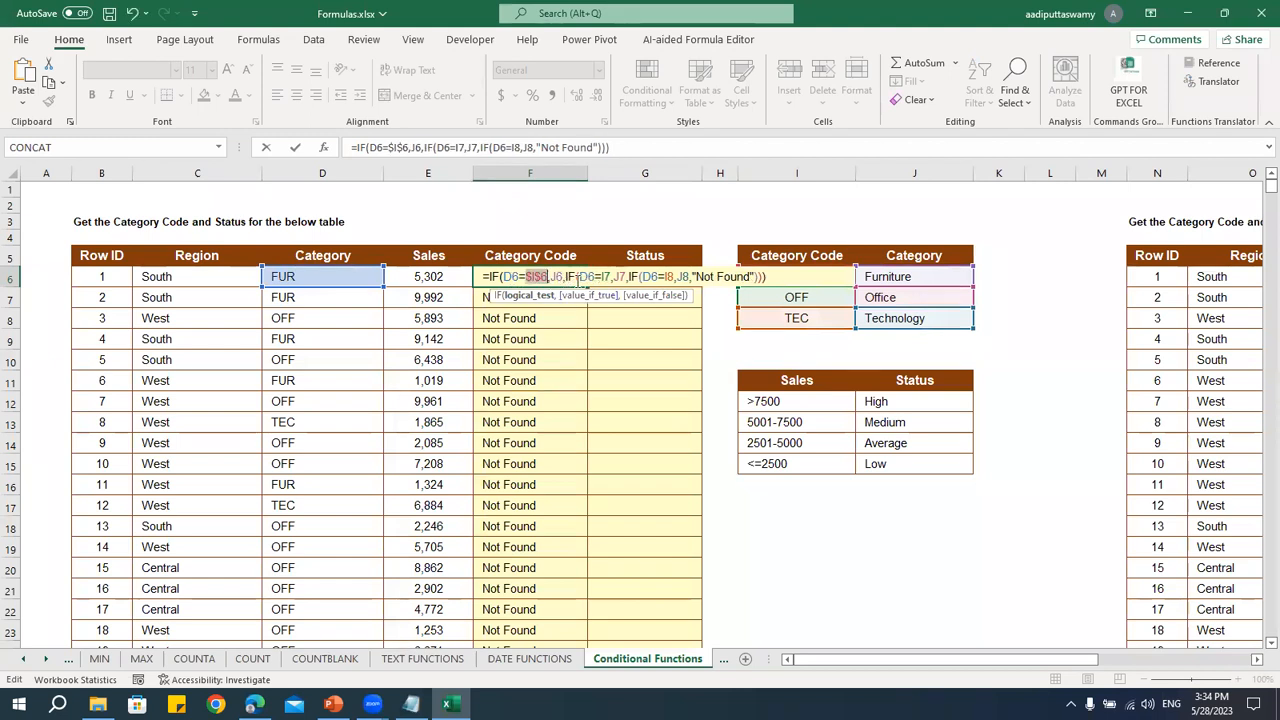
{"action": "left_click", "coordinate": [559, 276]}
{"action": "key", "text": "F4"}
{"action": "left_click", "coordinate": [622, 276]}
{"action": "key", "text": "F4"}
{"action": "left_click", "coordinate": [647, 276]}
{"action": "key", "text": "F4"}
{"action": "left_click", "coordinate": [710, 276]}
{"action": "key", "text": "F4"}
{"action": "left_click", "coordinate": [730, 276]}
{"action": "key", "text": "F4"}
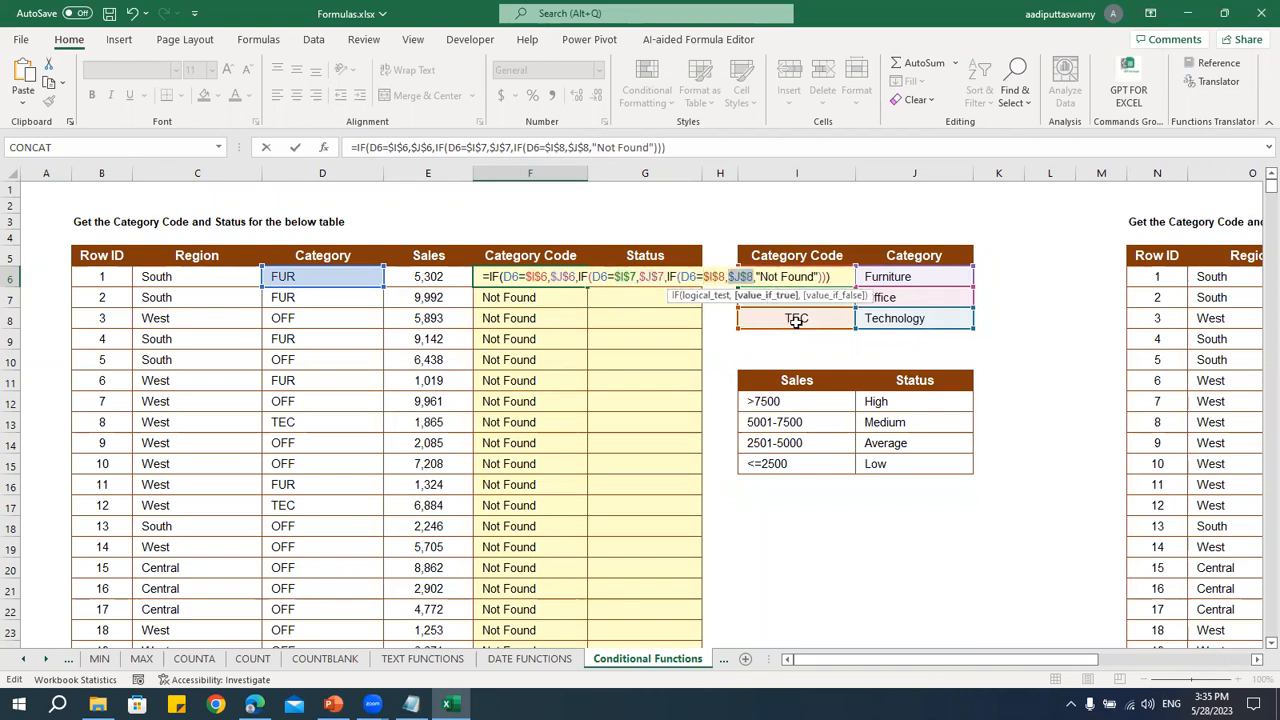
- Commit the formula in F6 and refill it down the whole Category Code column
{"action": "key", "text": "Return"}
{"action": "key", "text": "Up"}
{"action": "key", "text": "ctrl+shift+Down"}
{"action": "key", "text": "ctrl+d"}
{"action": "key", "text": "Right"}
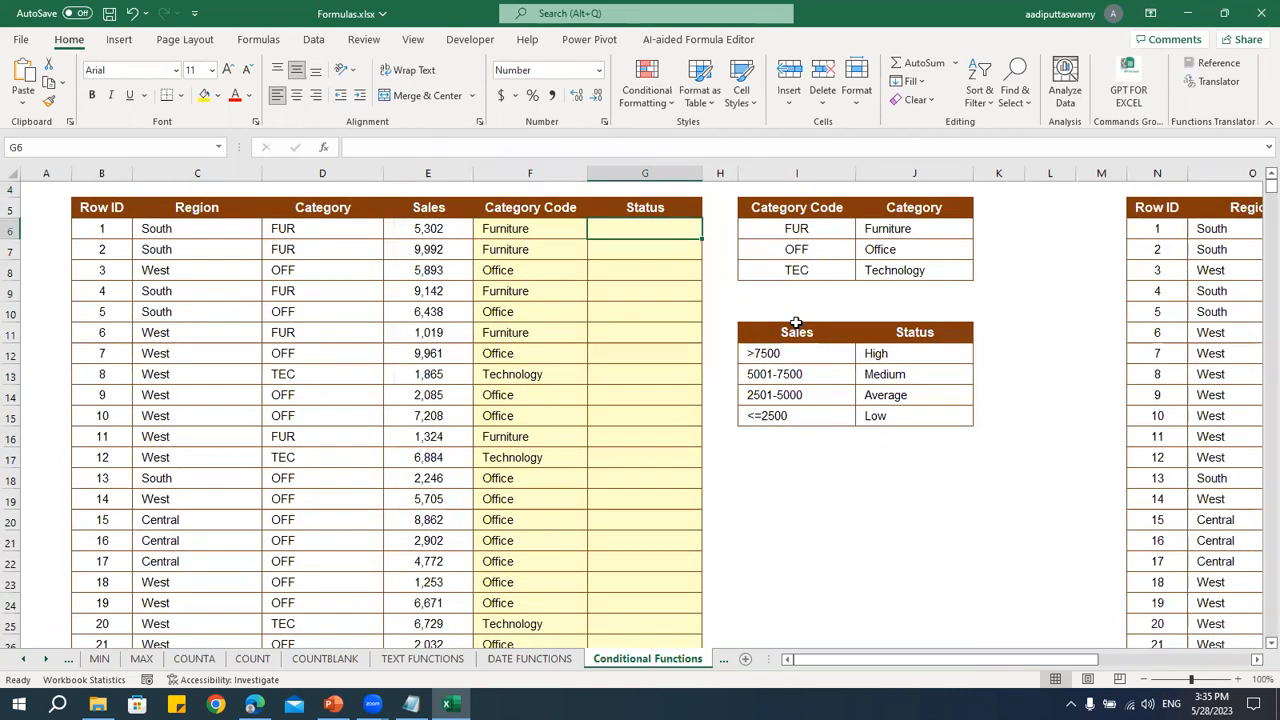
- Draft a ChatGPT prompt asking for a formula to get the Status from the sales value, ending "The condition for the status is given below"
{"action": "left_click_drag", "start_coordinate": [803, 357], "coordinate": [877, 413]}
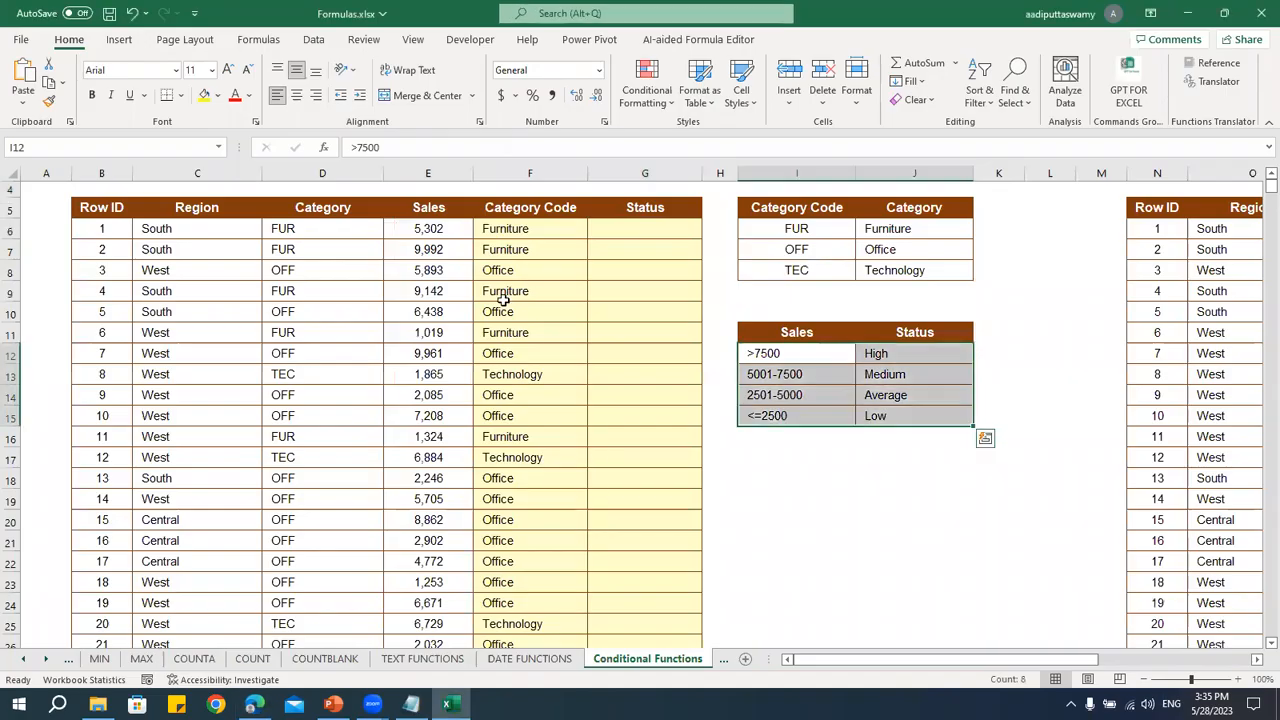
{"action": "key", "text": "alt+Tab"}
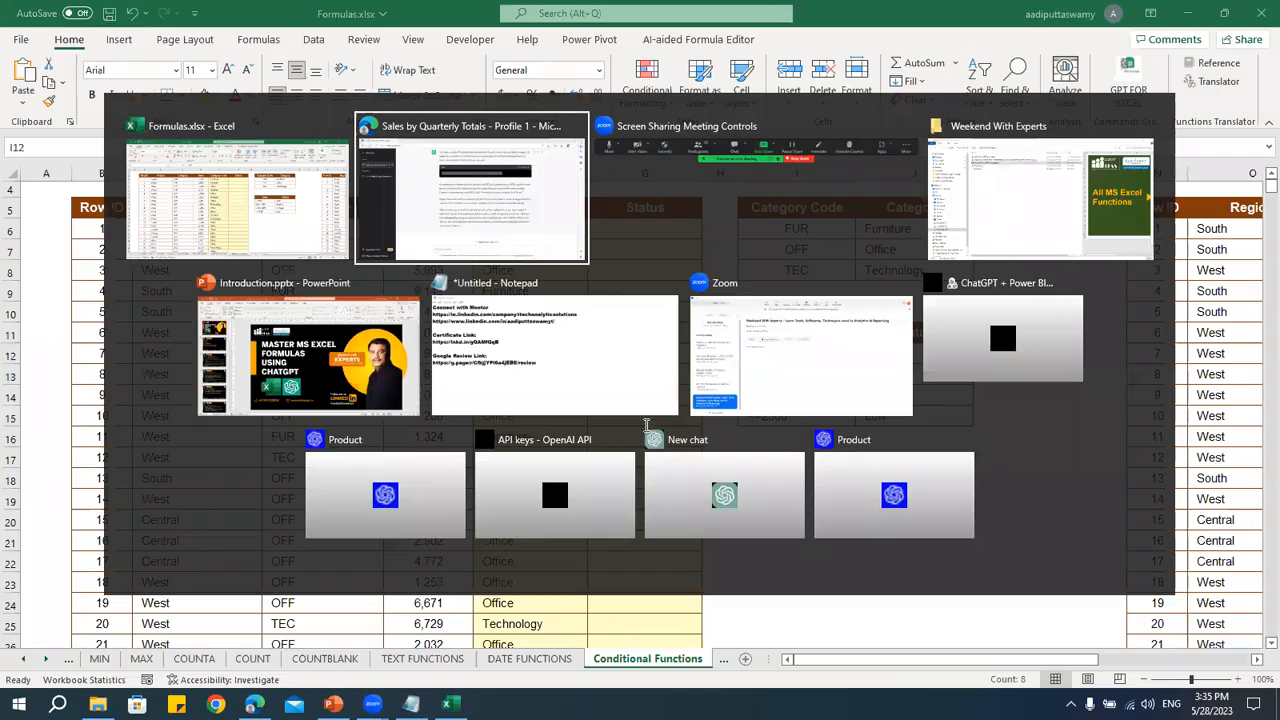
{"action": "type", "text": "Write a formula to get the Status"}
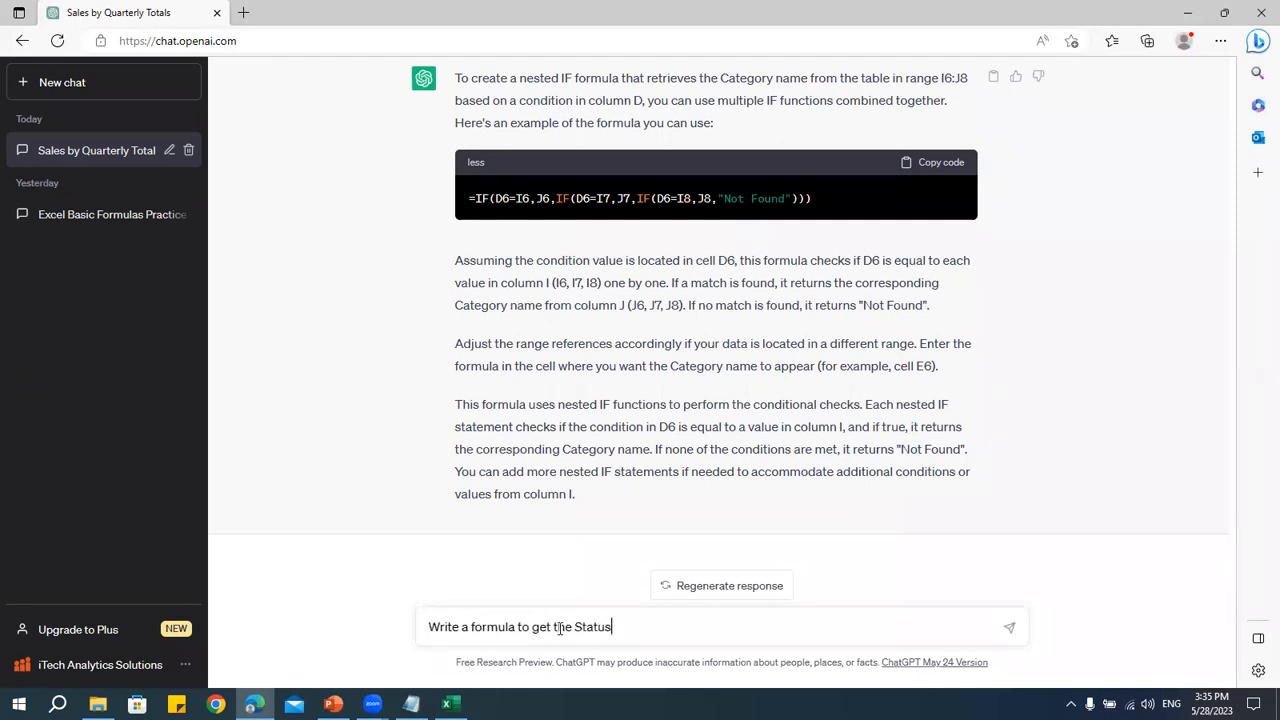
{"action": "key", "text": "alt+Tab"}
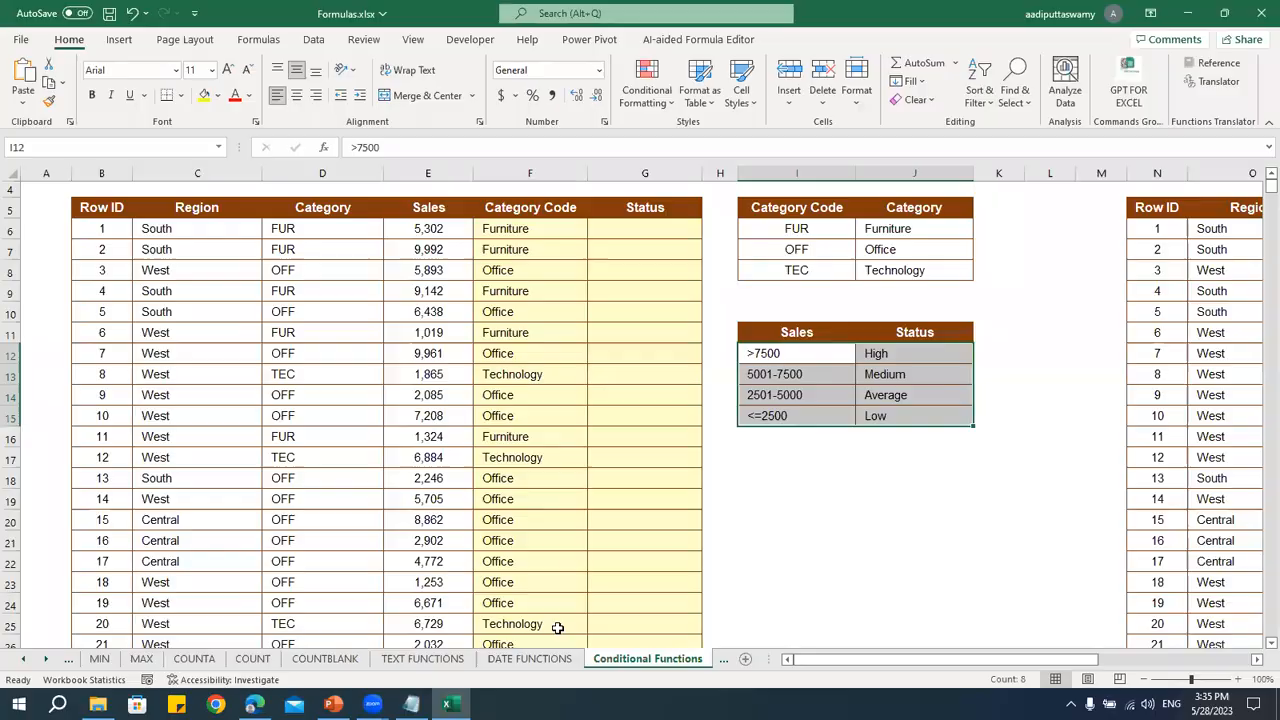
{"action": "key", "text": "alt+Tab"}
{"action": "type", "text": "base don "}
{"action": "type", "text": "sales "}
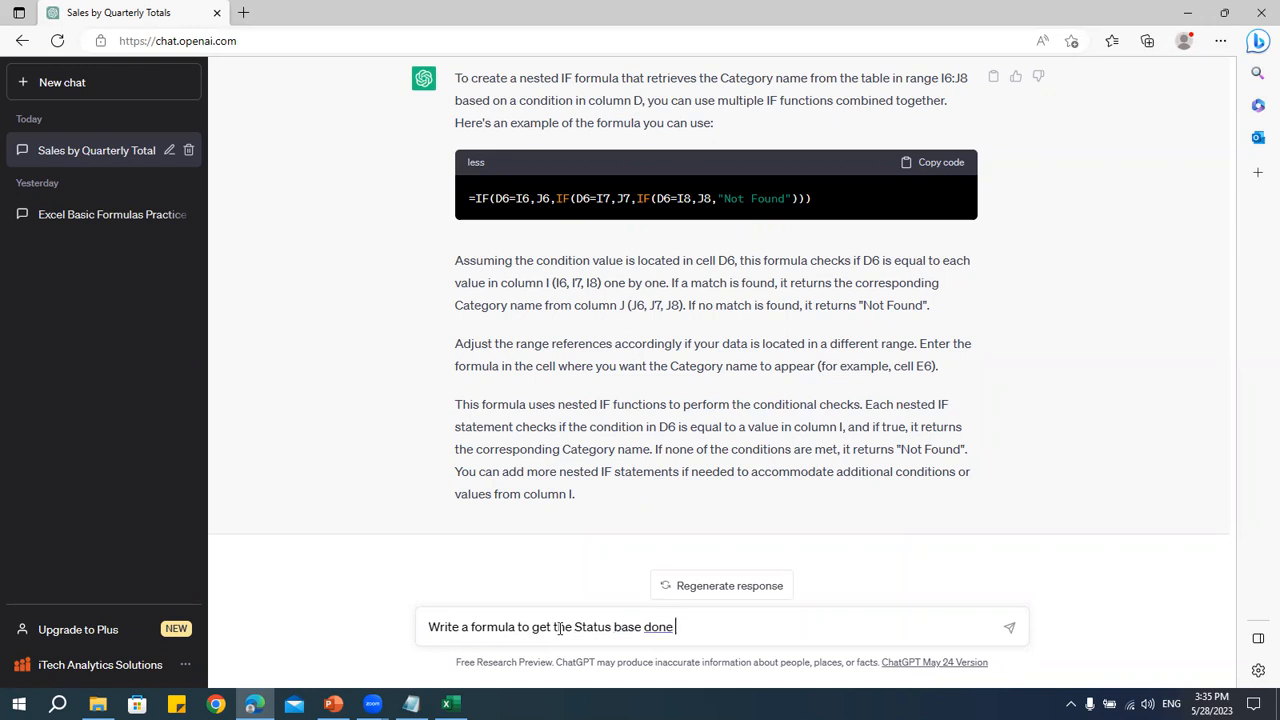
{"action": "type", "text": "s values"}
{"action": "type", "text": " The conditionafor the status is given below"}
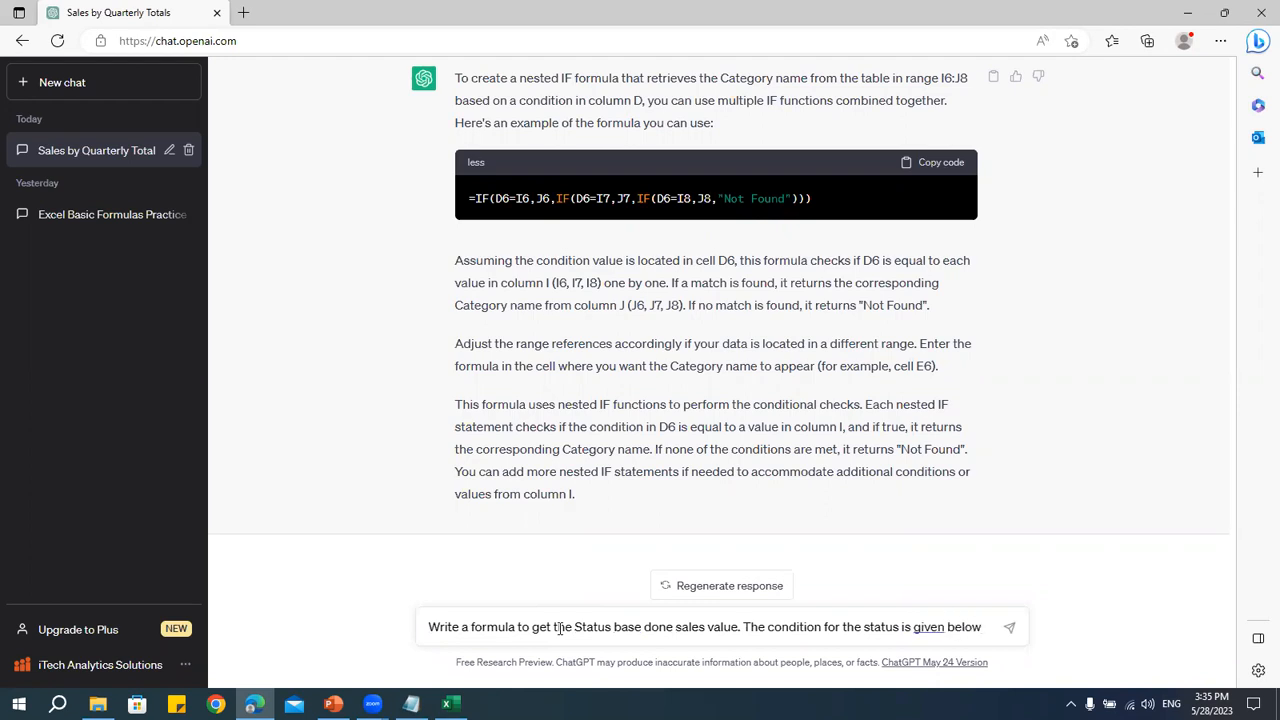
- Copy the Sales and Status conditions in I12:J15 from Excel and paste them on a new line under the ChatGPT prompt text
{"action": "key", "text": "alt+Tab"}
{"action": "left_click_drag", "start_coordinate": [780, 354], "coordinate": [866, 416]}
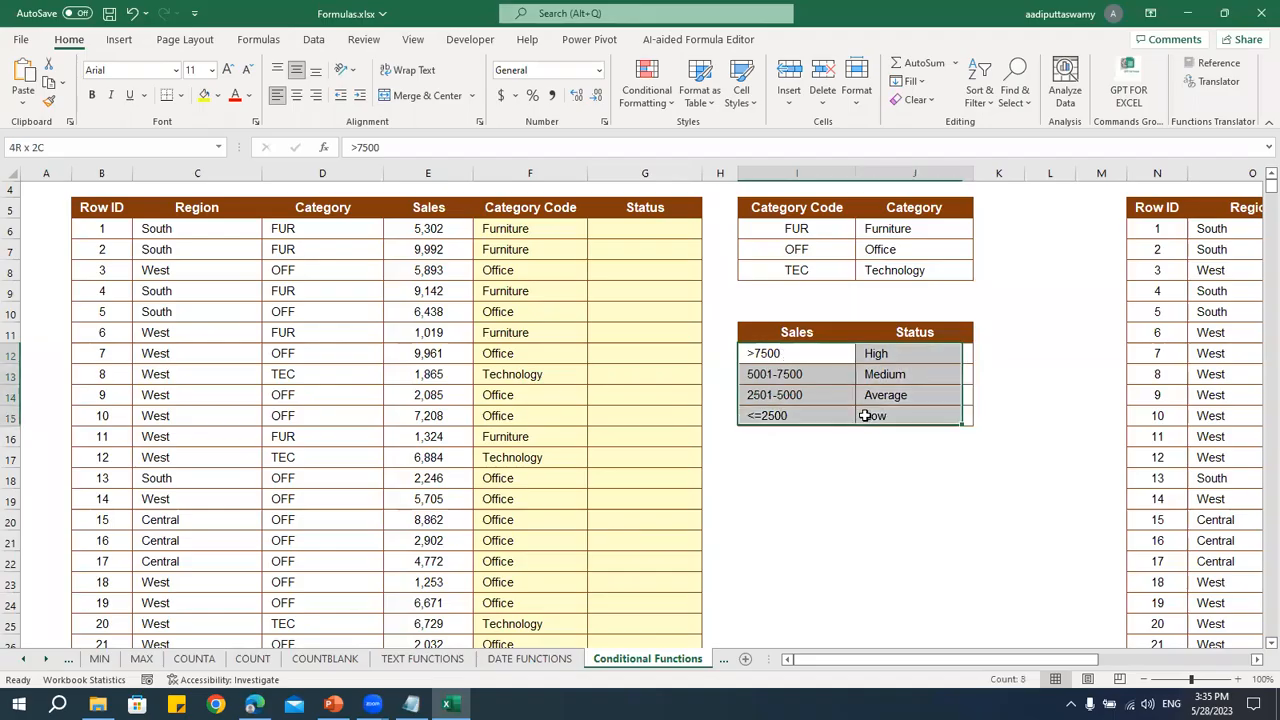
{"action": "key", "text": "ctrl+c"}
{"action": "key", "text": "alt+Tab"}
{"action": "key", "text": "shift+Return"}
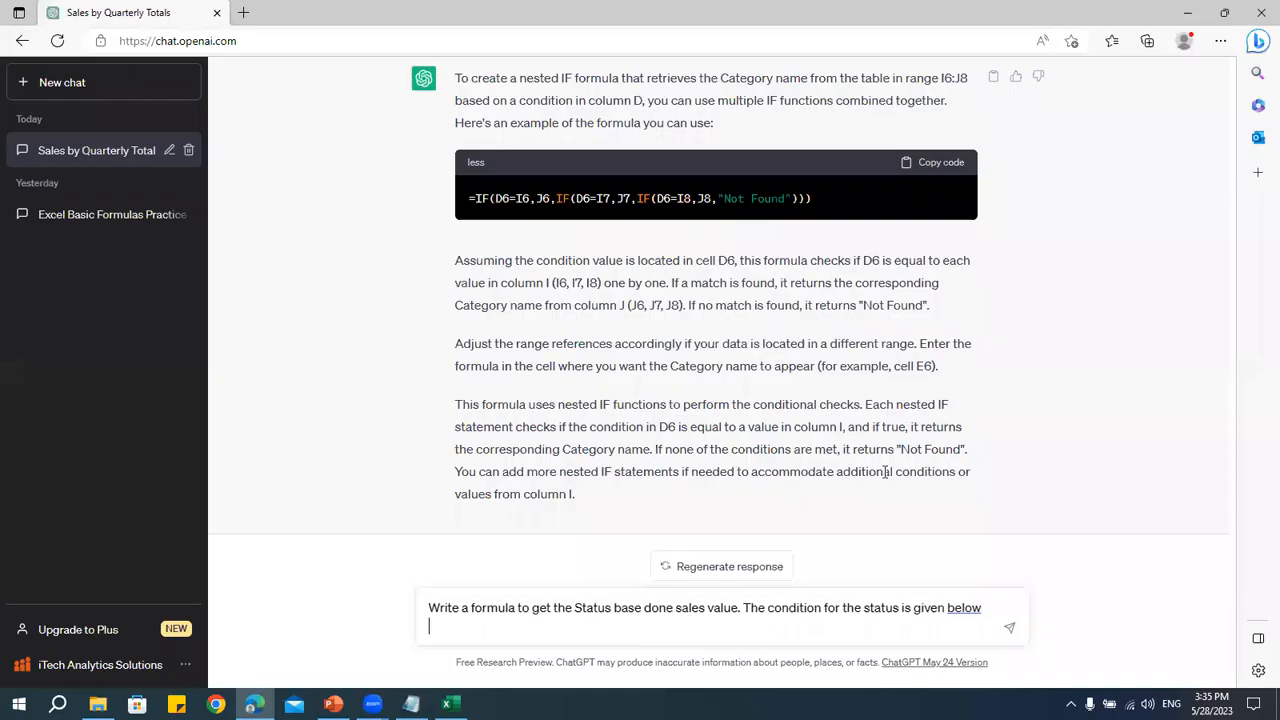
{"action": "key", "text": "ctrl+v"}
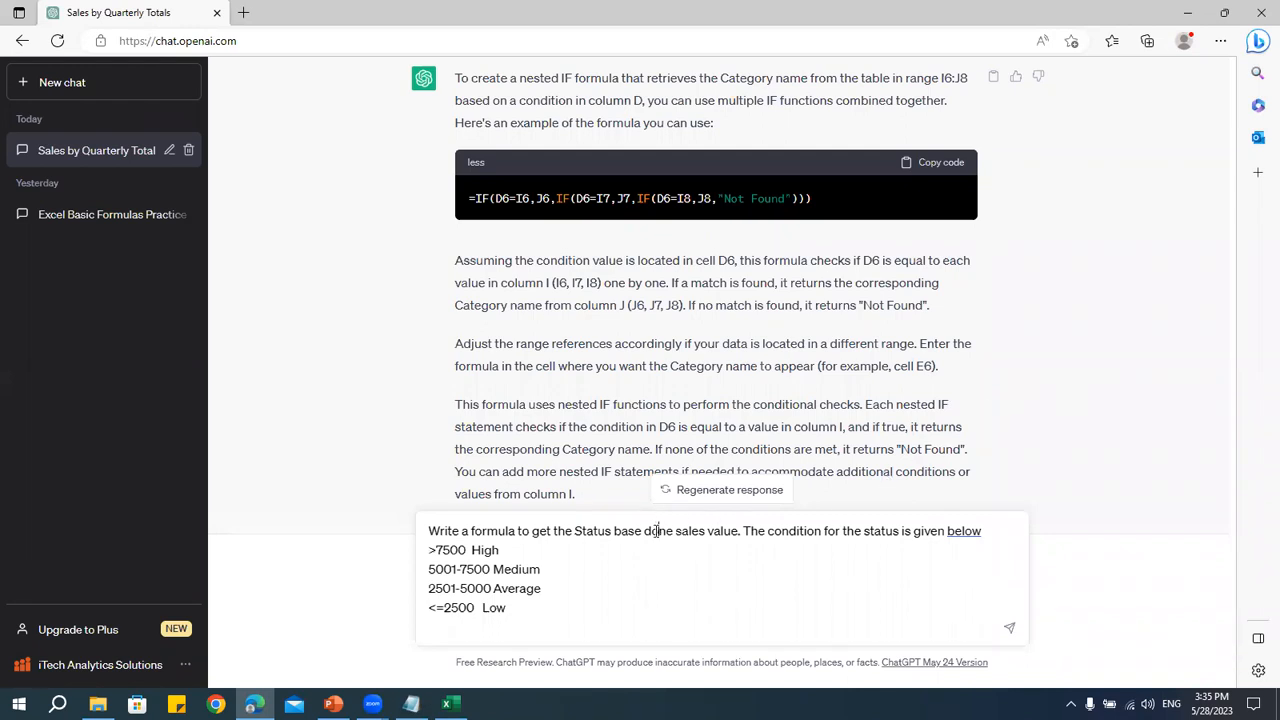
- Correct the prompt wording to "based on sales value" and submit it to ChatGPT
{"action": "key", "text": "BackSpace"}
{"action": "key", "text": "BackSpace"}
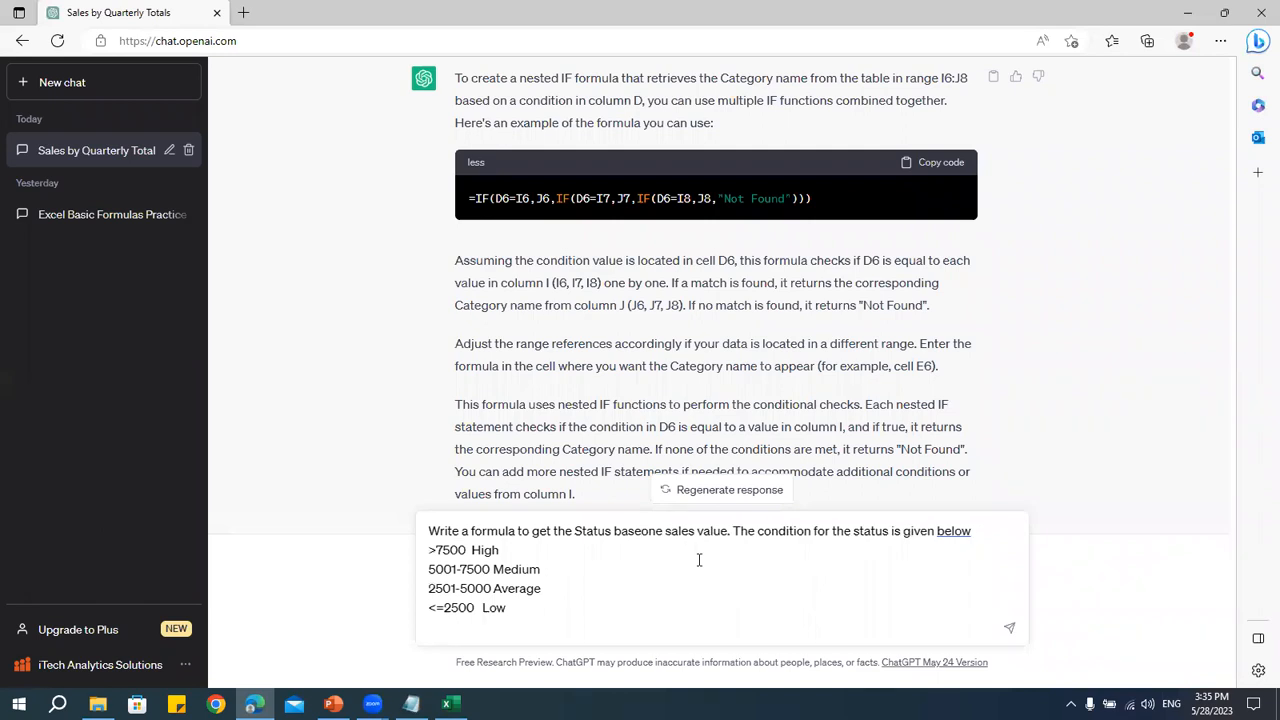
{"action": "type", "text": "d"}
{"action": "key", "text": "BackSpace"}
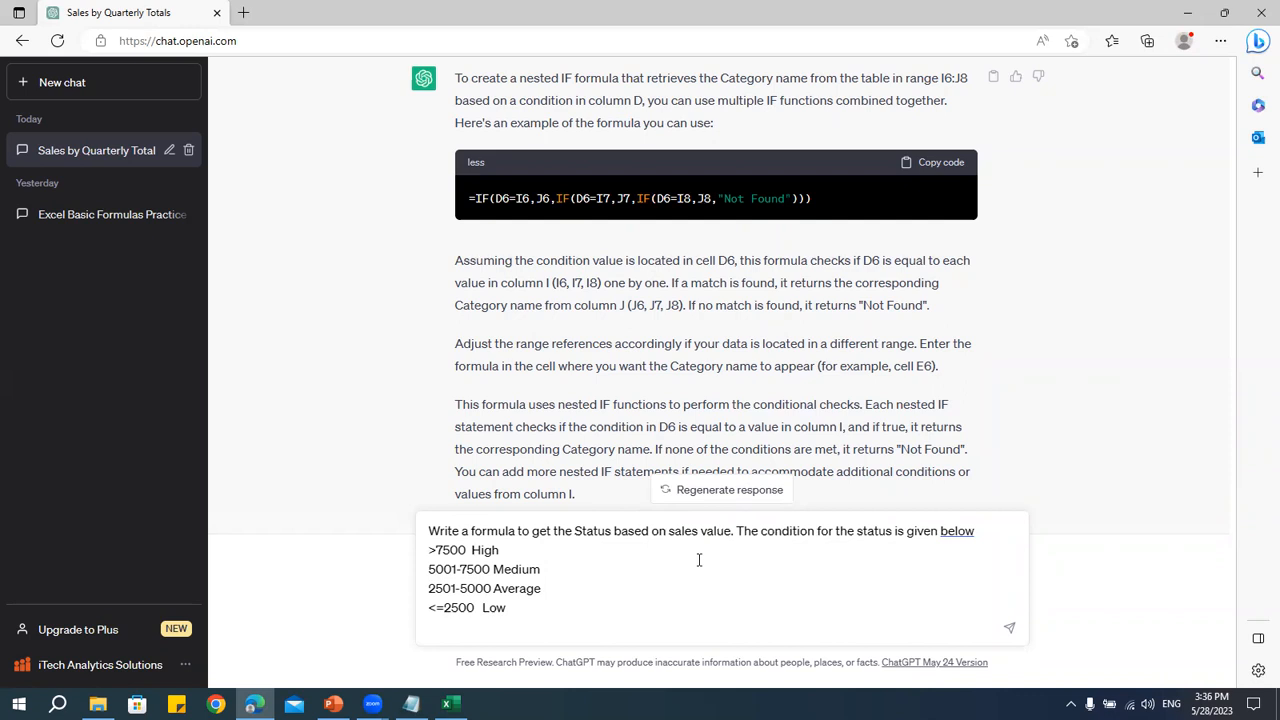
{"action": "key", "text": "Return"}
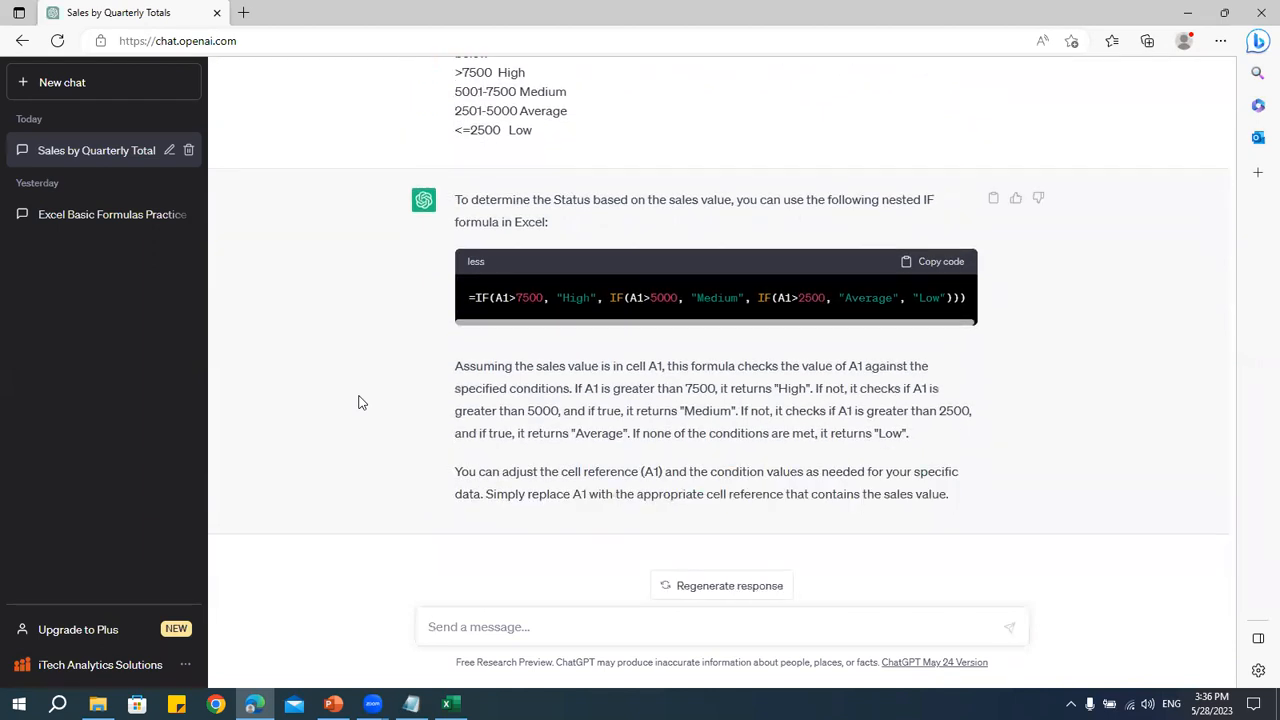
- Copy ChatGPT's nested IF status formula into cell G6 in Excel and fill it down the Status column
{"action": "scroll", "coordinate": [362, 402], "scroll_direction": "up", "scroll_amount": 2}
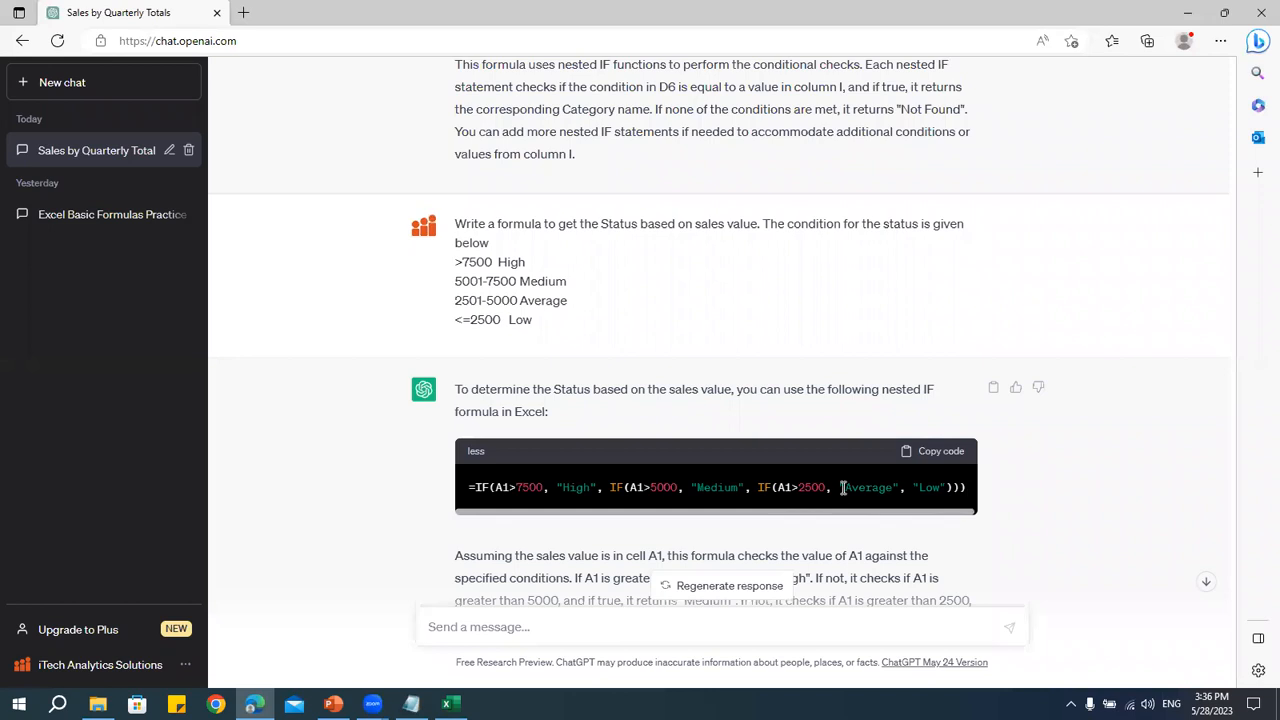
{"action": "left_click_drag", "start_coordinate": [467, 487], "coordinate": [1040, 490]}
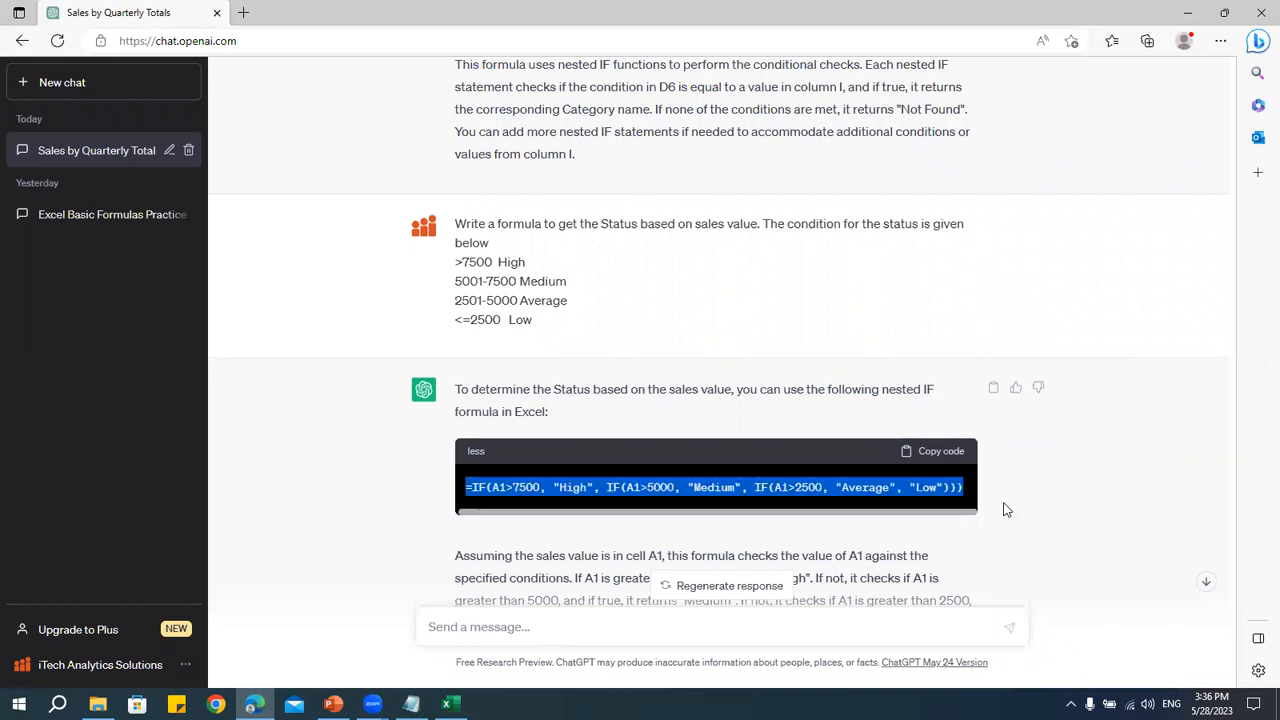
{"action": "key", "text": "alt+Tab"}
{"action": "double_click", "coordinate": [662, 232]}
{"action": "key", "text": "ctrl+v"}
{"action": "key", "text": "Return"}
{"action": "left_click", "coordinate": [650, 229]}
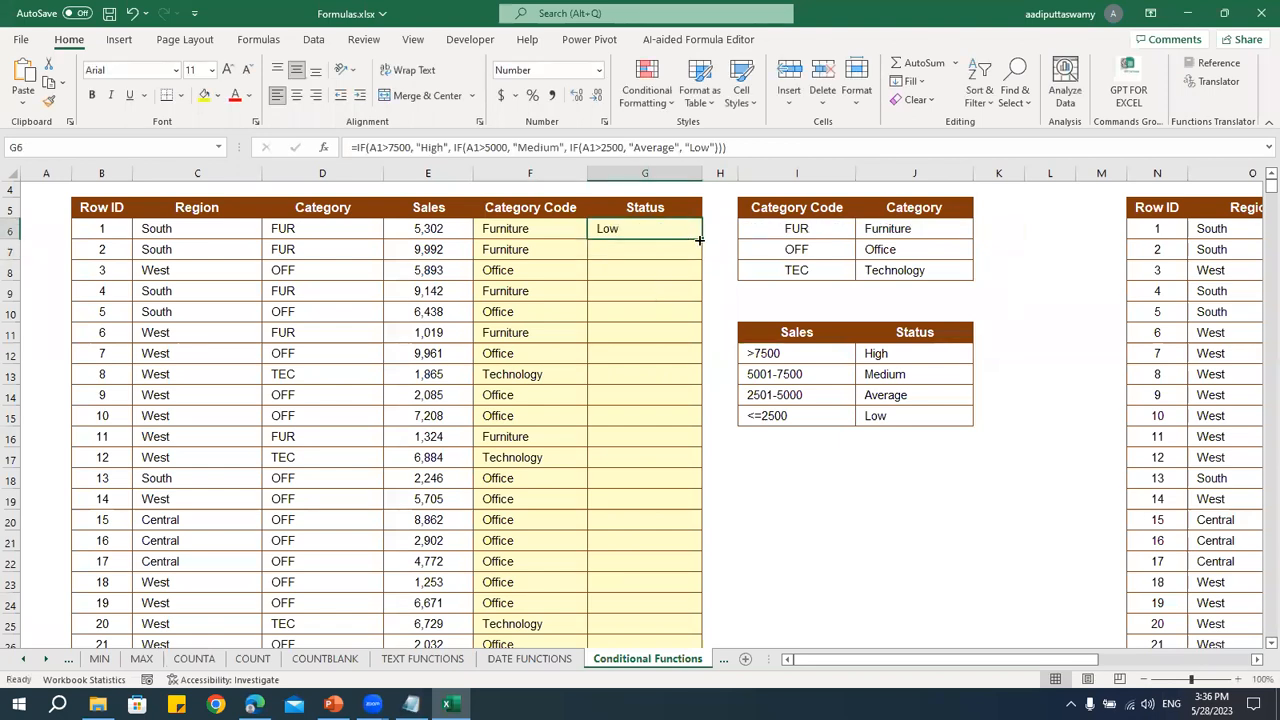
{"action": "double_click", "coordinate": [699, 240]}
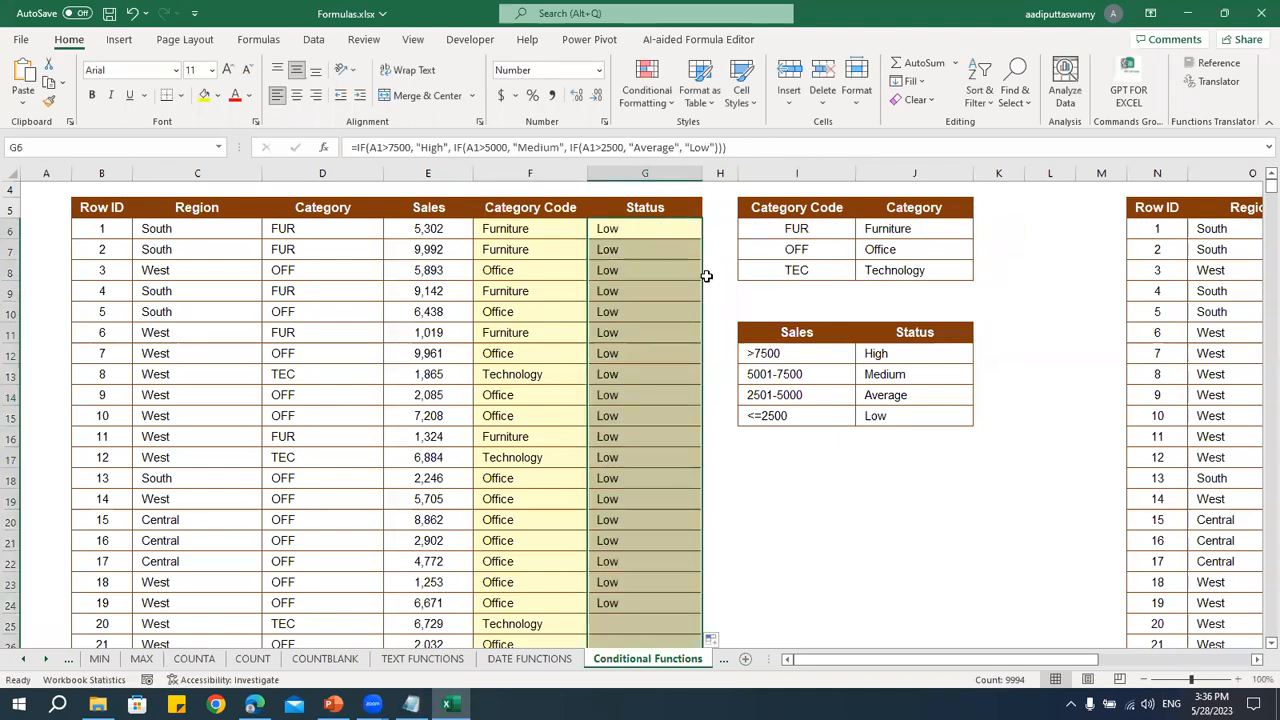
{"action": "double_click", "coordinate": [639, 228]}
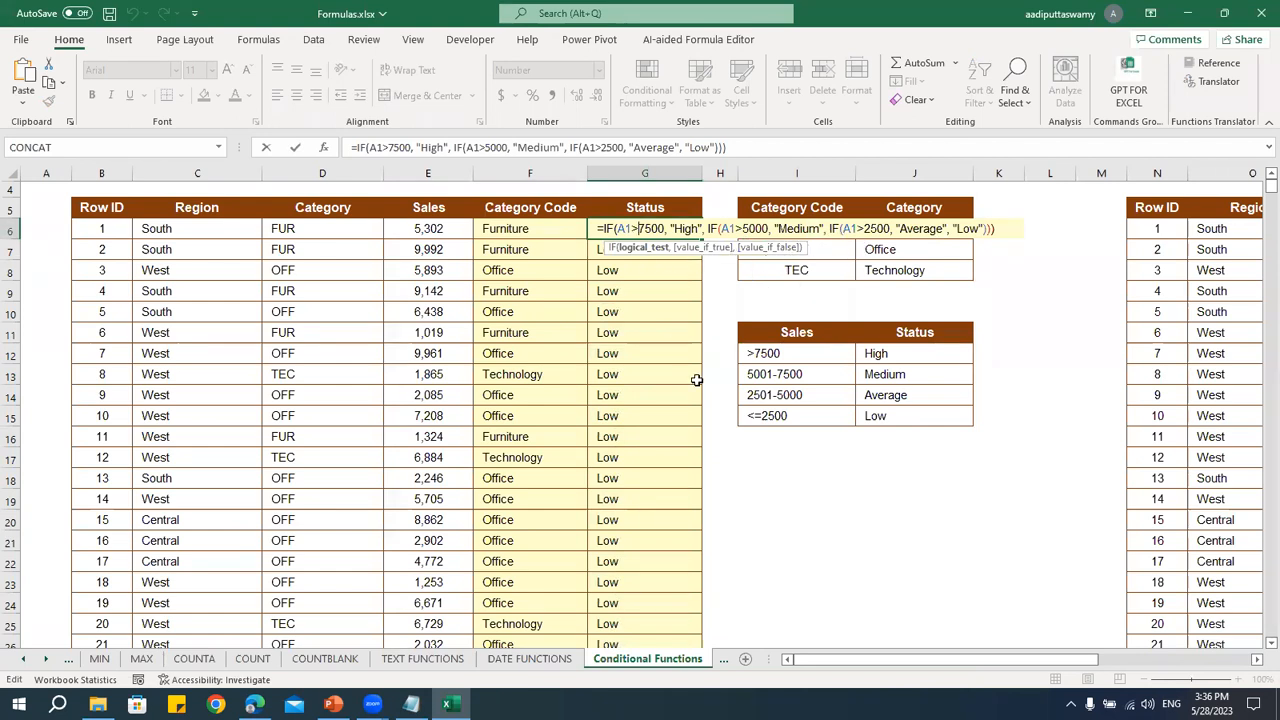
{"action": "key", "text": "Escape"}
{"action": "scroll", "coordinate": [697, 380], "scroll_direction": "down", "scroll_amount": 6}
{"action": "scroll", "coordinate": [697, 380], "scroll_direction": "up", "scroll_amount": 7}
{"action": "scroll", "coordinate": [697, 380], "scroll_direction": "up", "scroll_amount": 1}
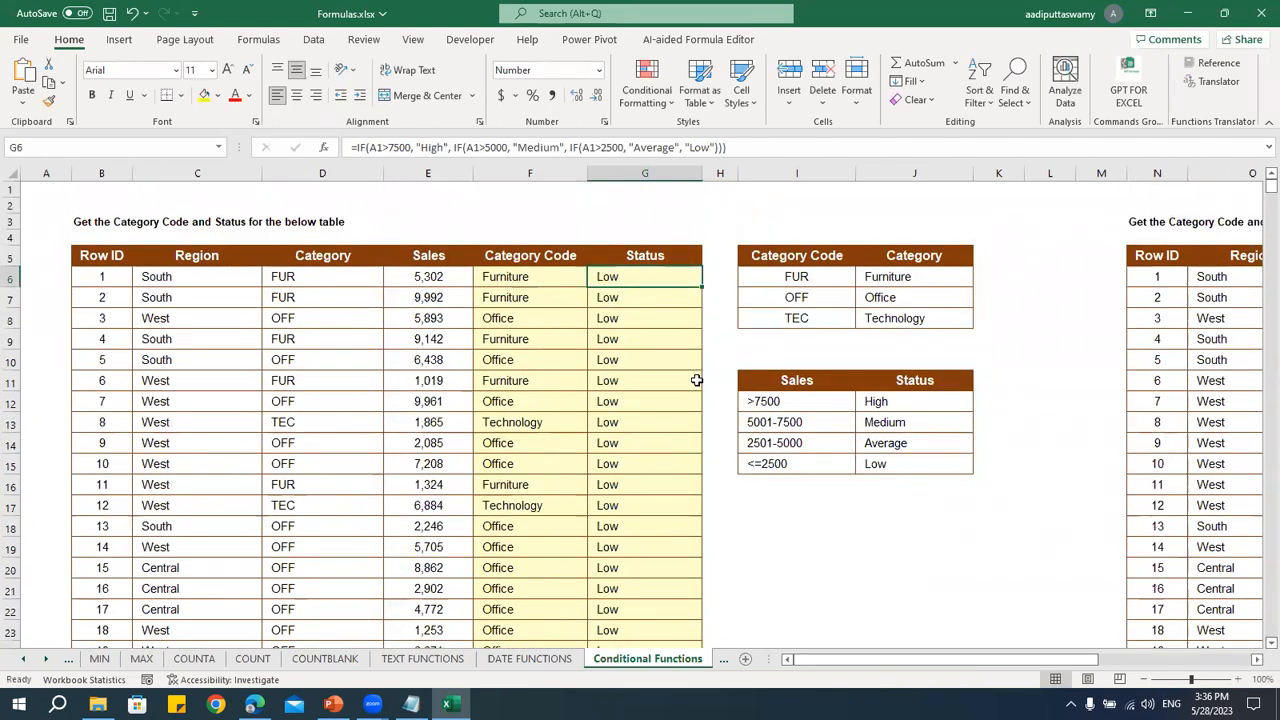
- Change all three A1 references in G6's nested IF formula to the Sales cell E6
{"action": "double_click", "coordinate": [663, 279]}
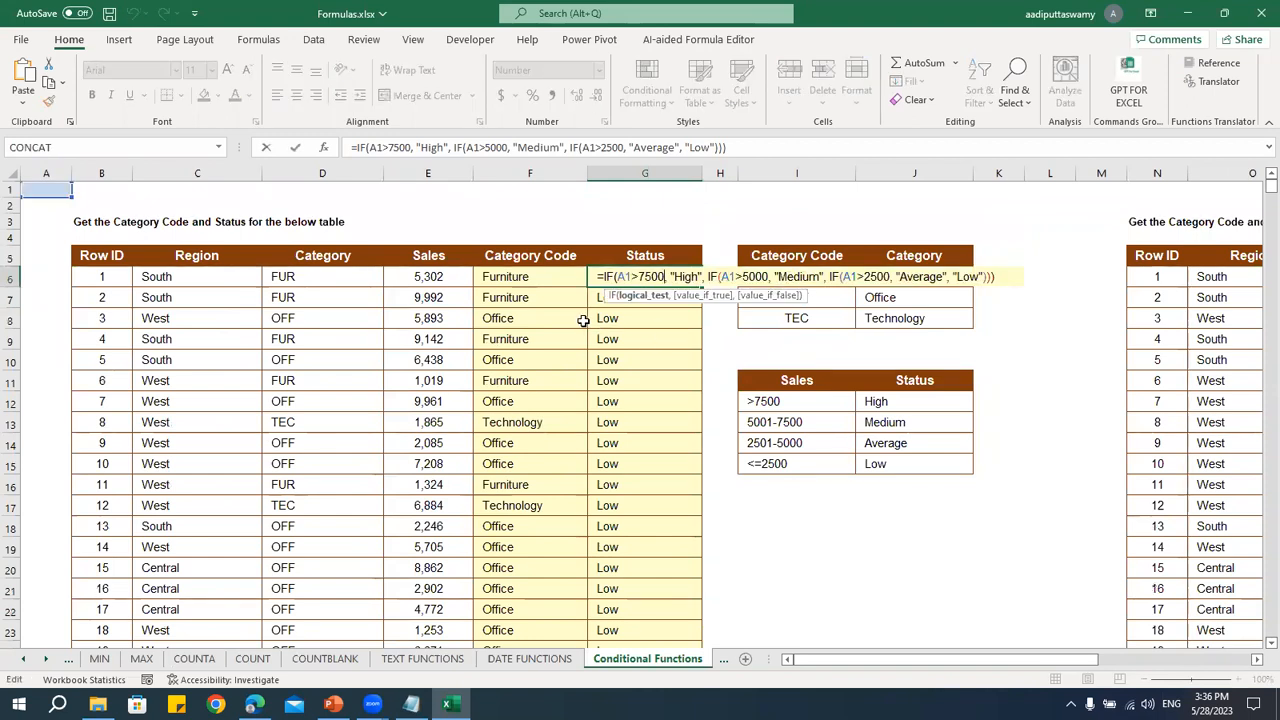
{"action": "left_click", "coordinate": [755, 276]}
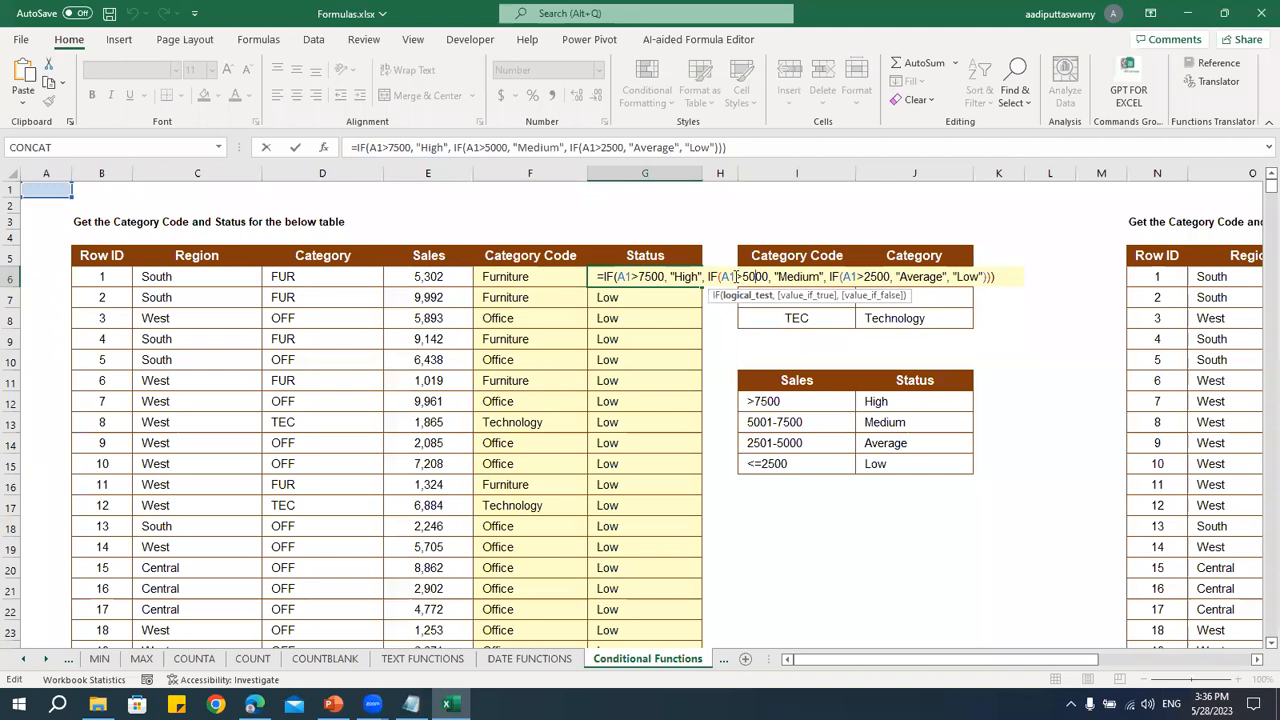
{"action": "left_click", "coordinate": [530, 282]}
{"action": "left_click_drag", "start_coordinate": [514, 288], "coordinate": [411, 286]}
{"action": "left_click_drag", "start_coordinate": [34, 197], "coordinate": [440, 283]}
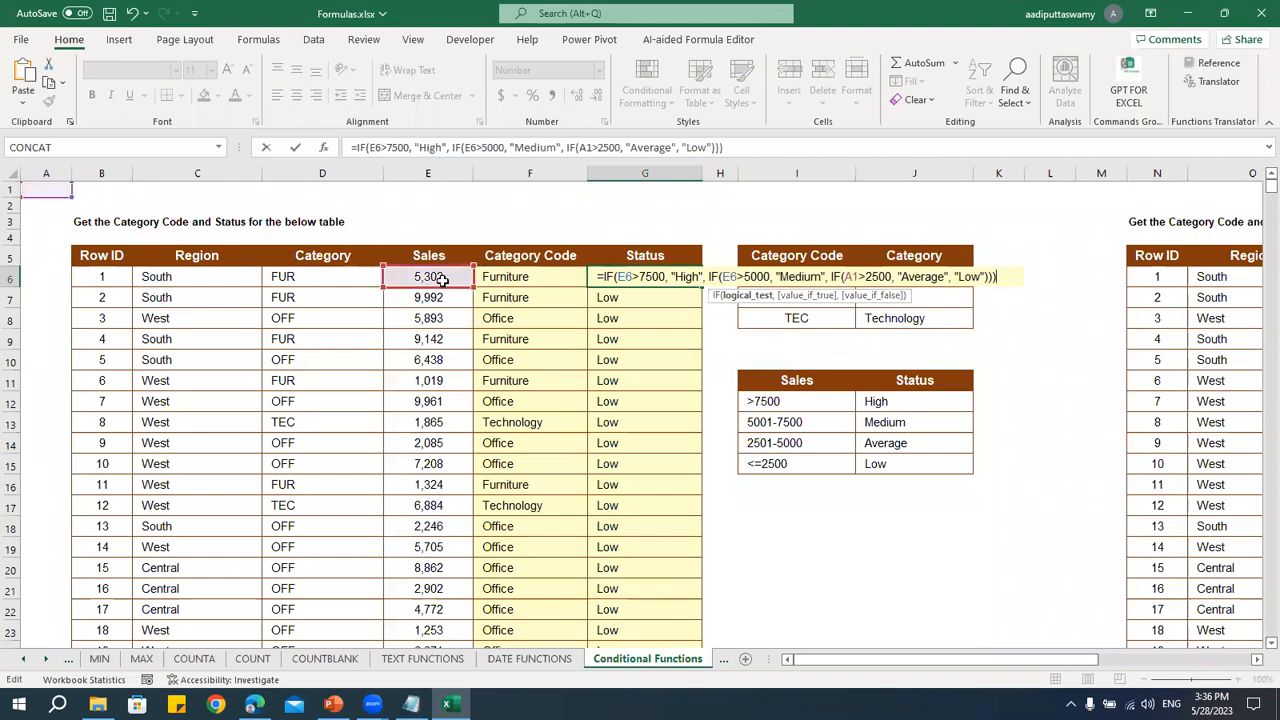
{"action": "left_click_drag", "start_coordinate": [40, 197], "coordinate": [448, 282]}
- Commit the G6 formula, refill it down the whole Status column and return to the top of the table
{"action": "key", "text": "Return"}
{"action": "key", "text": "Up"}
{"action": "key", "text": "ctrl+shift+Down"}
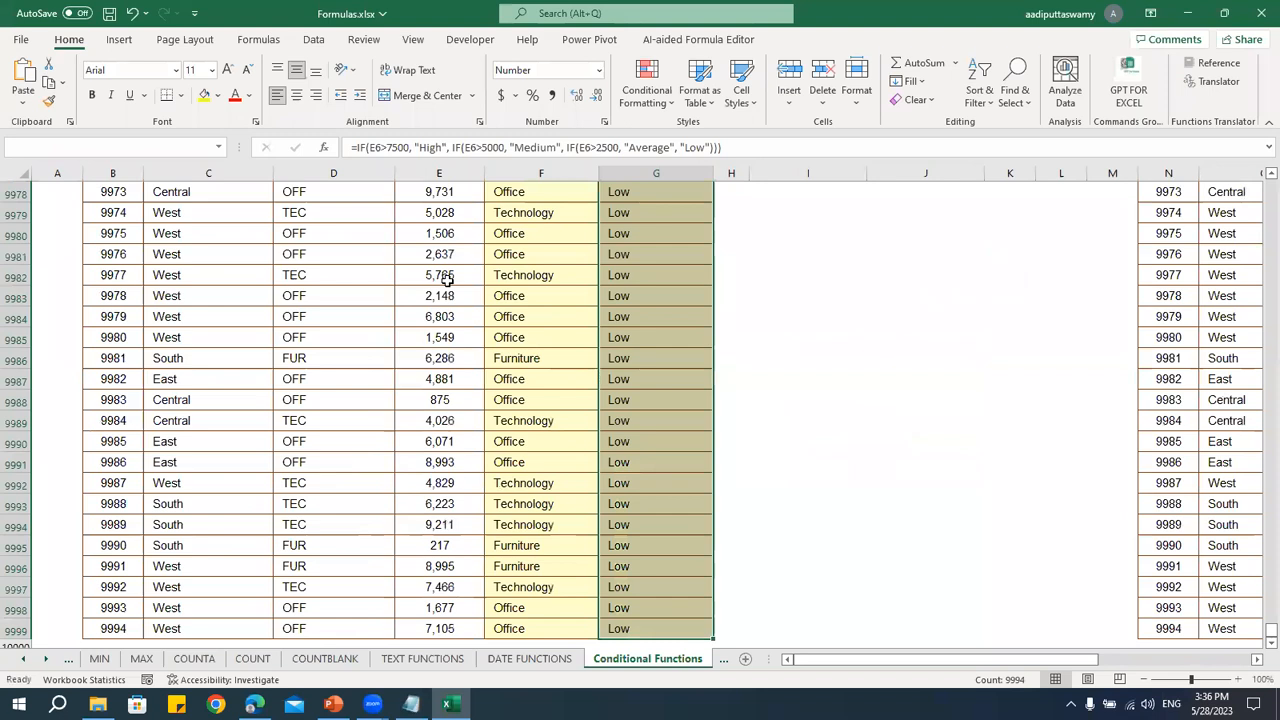
{"action": "key", "text": "ctrl+d"}
{"action": "key", "text": "ctrl+Up"}
{"action": "key", "text": "ctrl+Up"}
{"action": "key", "text": "Down"}
{"action": "key", "text": "Down"}
{"action": "key", "text": "Down"}
{"action": "key", "text": "Down"}
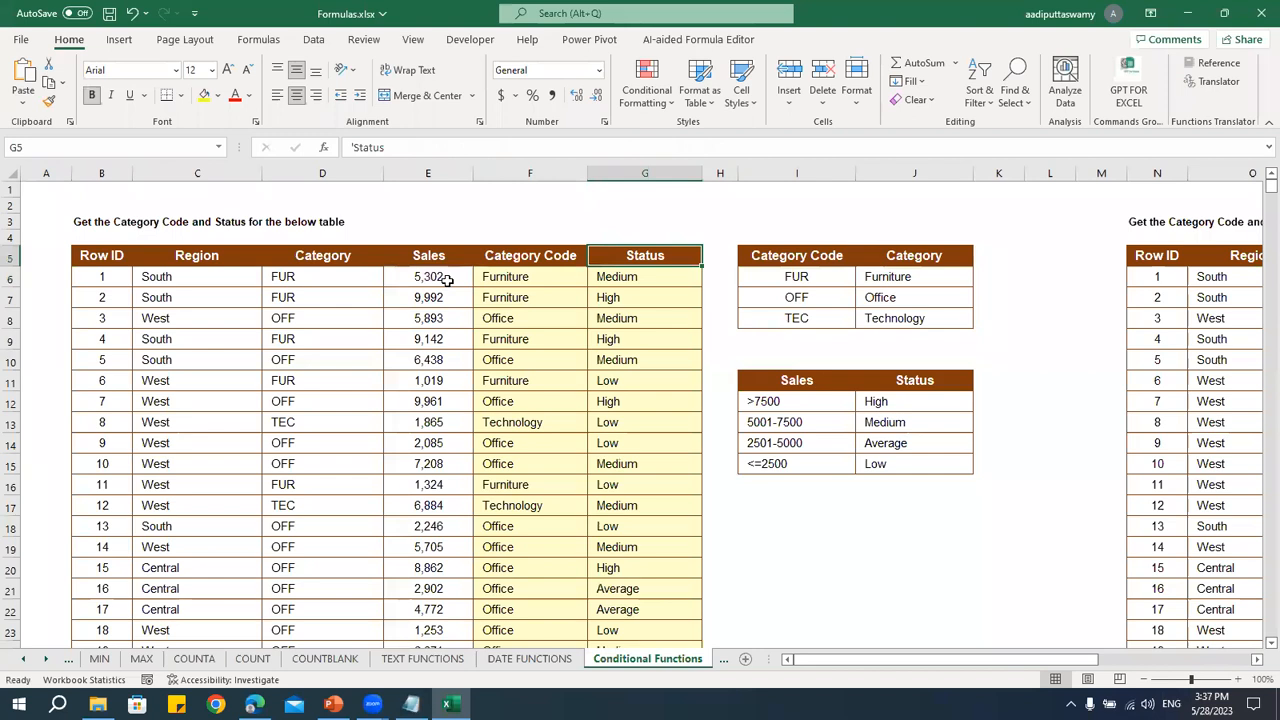
- Browse the remaining function sheets of the workbook, including UNIQUE BY COLUMN and SEQUENCE
{"action": "left_click", "coordinate": [46, 659]}
{"action": "left_click", "coordinate": [46, 660]}
{"action": "left_click", "coordinate": [46, 660]}
{"action": "left_click", "coordinate": [46, 660]}
{"action": "left_click", "coordinate": [46, 660]}
{"action": "left_click", "coordinate": [46, 660]}
{"action": "left_click", "coordinate": [46, 660]}
{"action": "left_click", "coordinate": [46, 660]}
{"action": "left_click", "coordinate": [46, 660]}
{"action": "left_click", "coordinate": [46, 660]}
{"action": "left_click", "coordinate": [46, 660]}
{"action": "left_click", "coordinate": [46, 660]}
{"action": "left_click", "coordinate": [46, 660]}
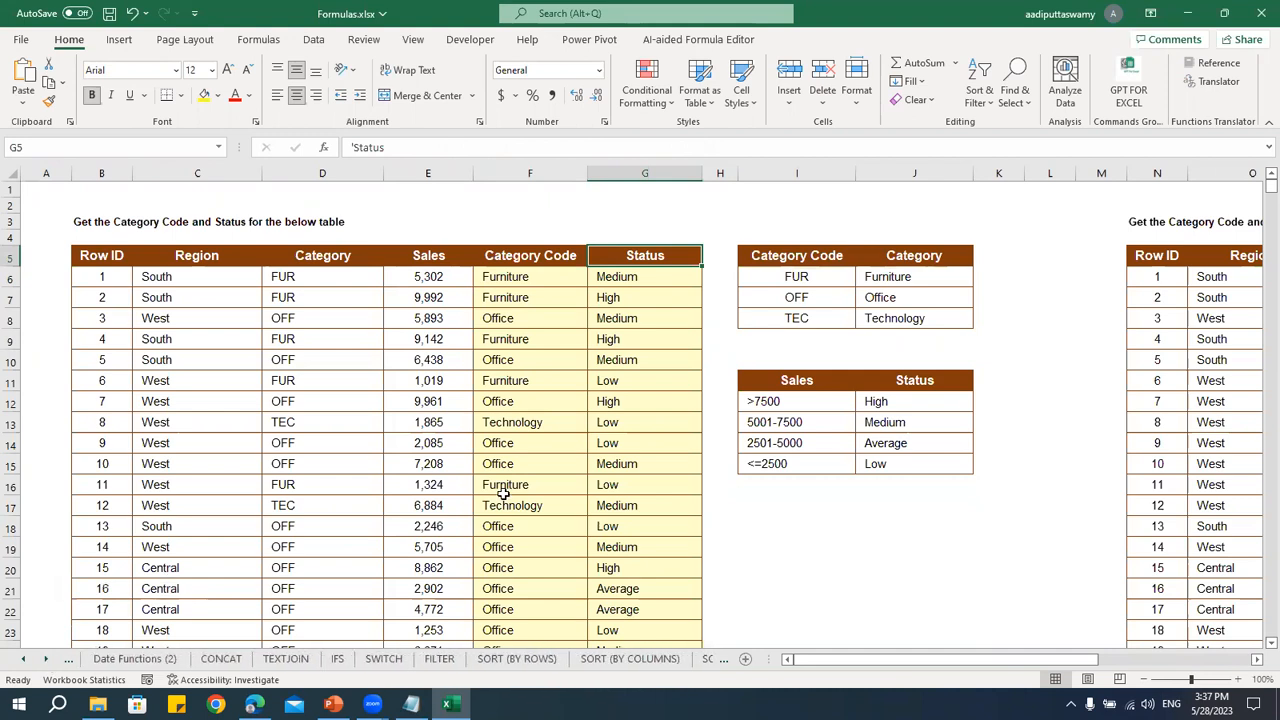
{"action": "left_click", "coordinate": [707, 660]}
{"action": "left_click", "coordinate": [685, 660]}
{"action": "left_click", "coordinate": [702, 661]}
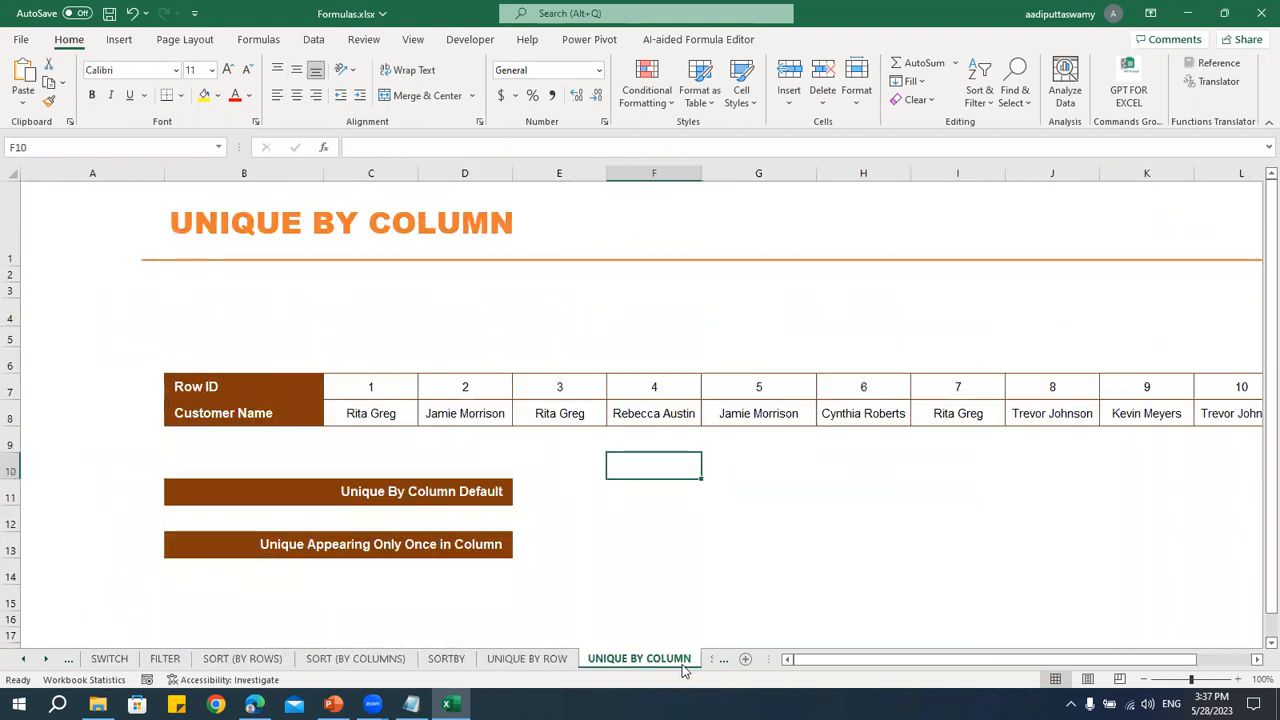
{"action": "left_click", "coordinate": [711, 660]}
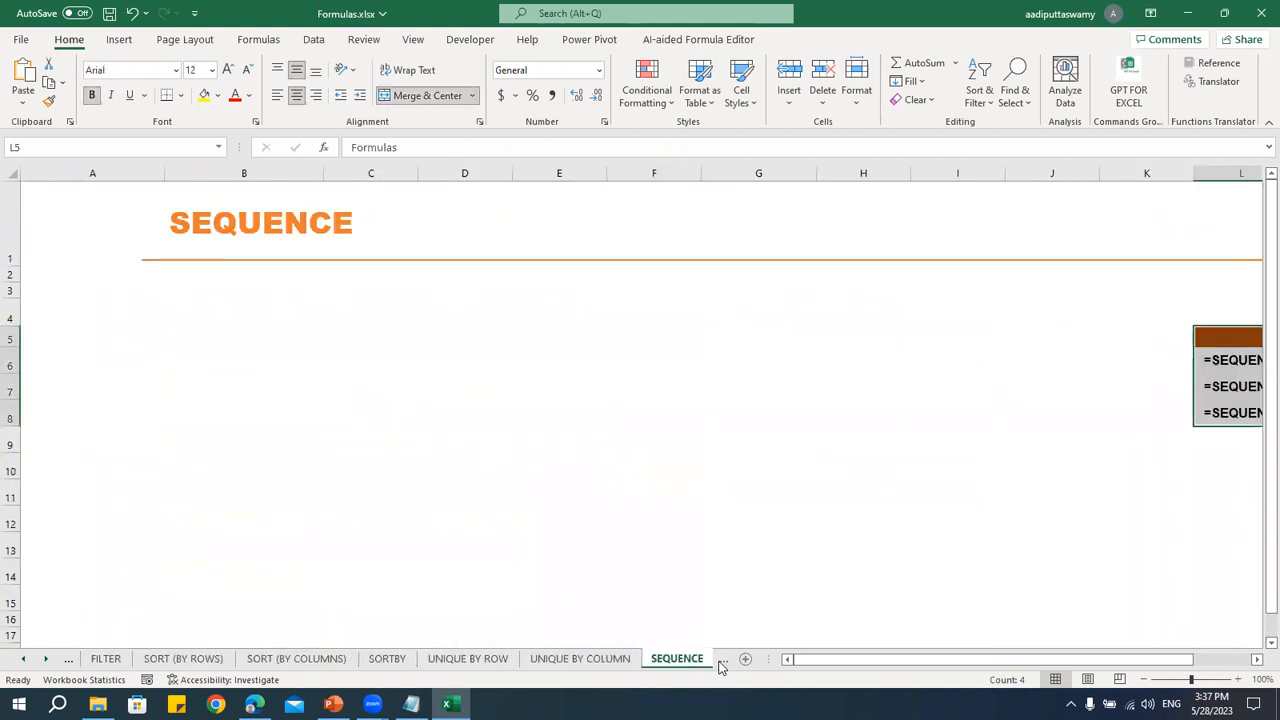
- Go back through the sheets and open the SWITCH worksheet with its Product ID and Category Code table
{"action": "left_click", "coordinate": [21, 660]}
{"action": "left_click", "coordinate": [21, 660]}
{"action": "left_click", "coordinate": [21, 660]}
{"action": "left_click", "coordinate": [21, 660]}
{"action": "left_click", "coordinate": [21, 660]}
{"action": "left_click", "coordinate": [21, 660]}
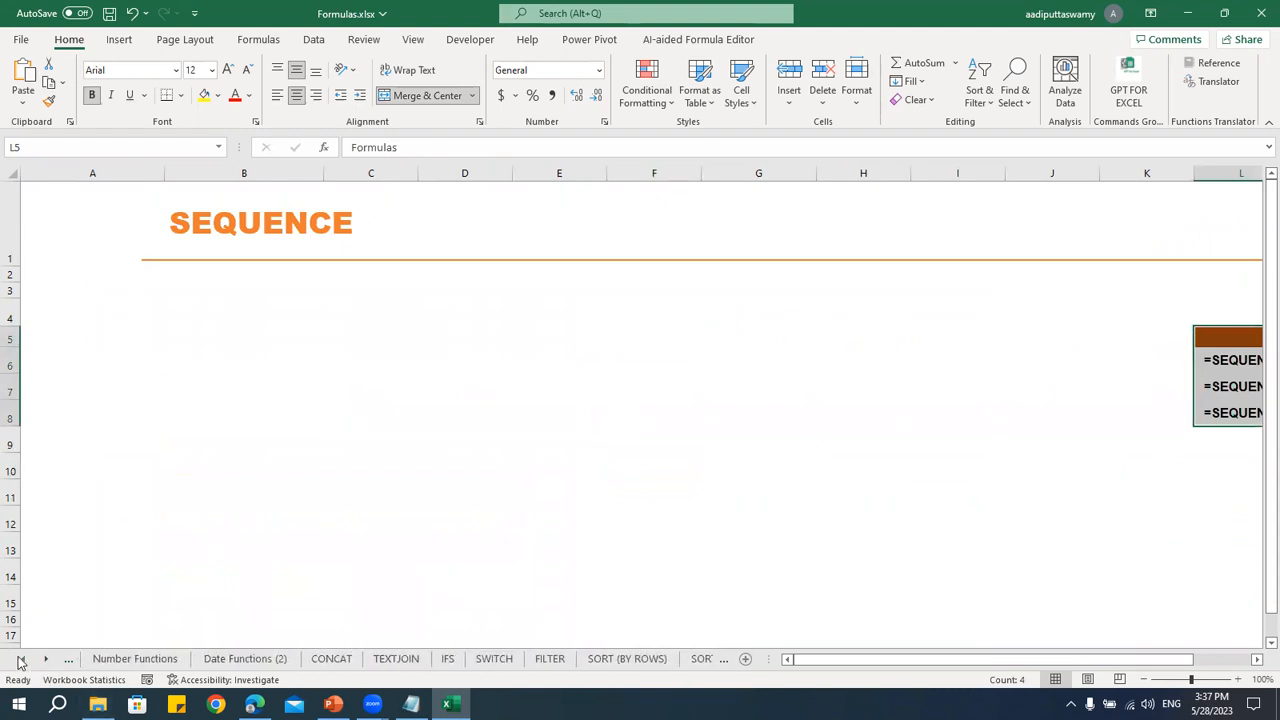
{"action": "left_click", "coordinate": [493, 660]}
{"action": "scroll", "coordinate": [564, 522], "scroll_direction": "down", "scroll_amount": 2}
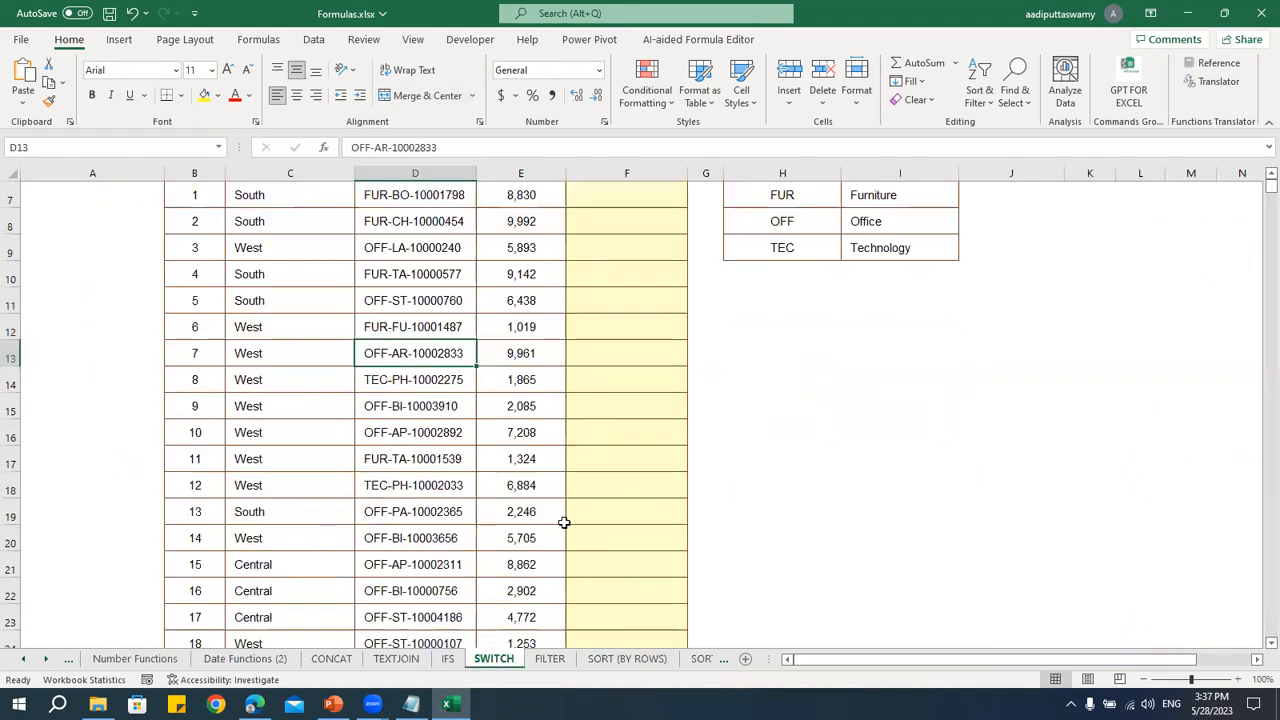
{"action": "scroll", "coordinate": [564, 522], "scroll_direction": "up", "scroll_amount": 2}
- Start a SWITCH formula in F7 that evaluates the first three characters of the Product ID, LEFT(D7,3)
{"action": "left_click", "coordinate": [610, 385]}
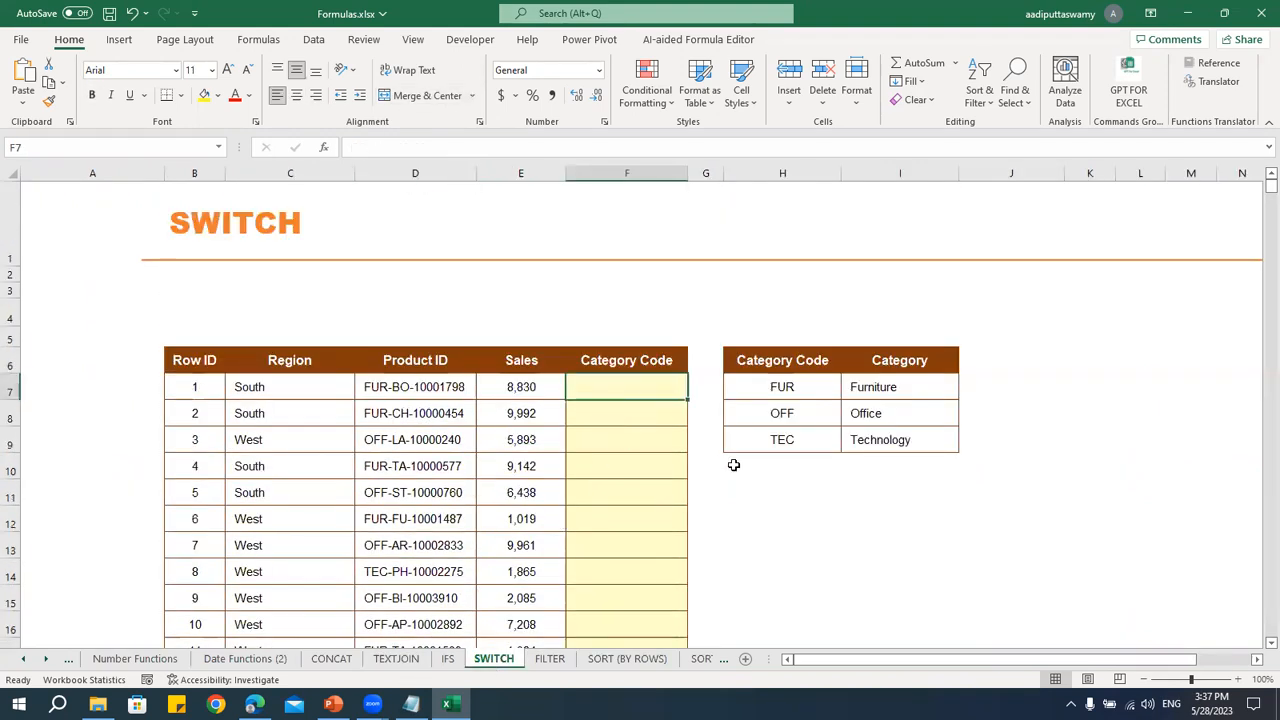
{"action": "type", "text": "="}
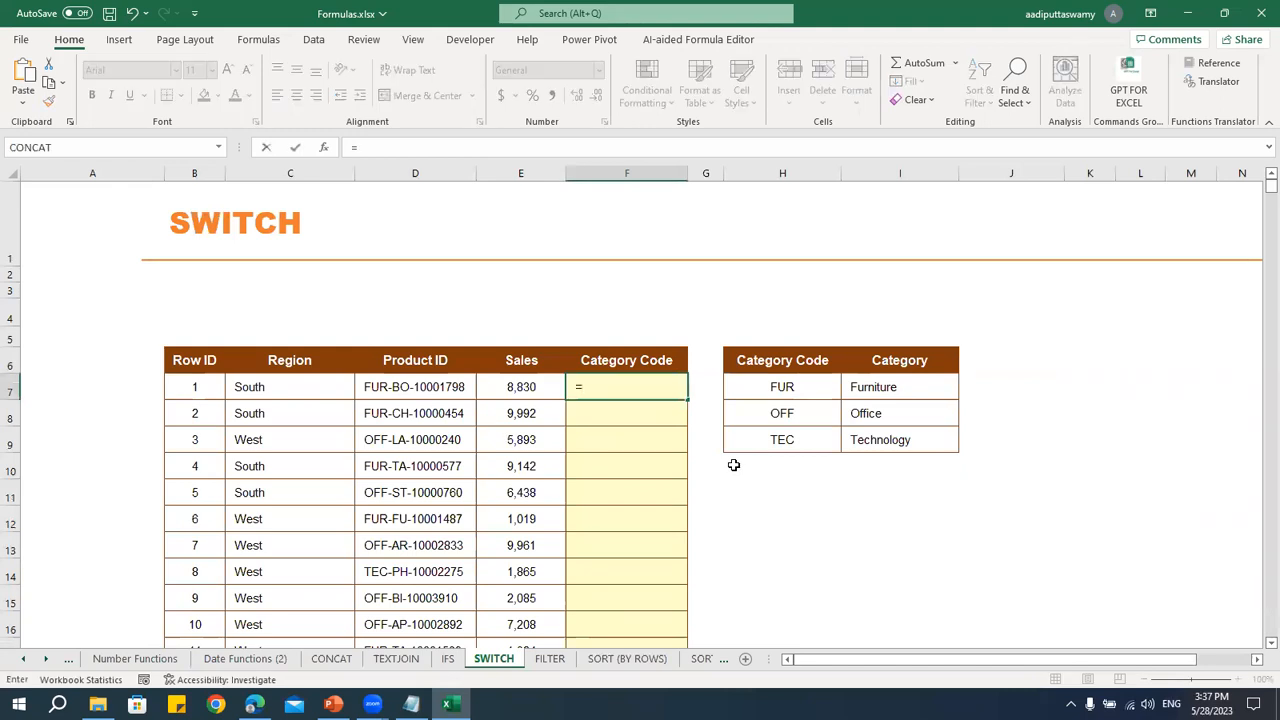
{"action": "type", "text": "switch"}
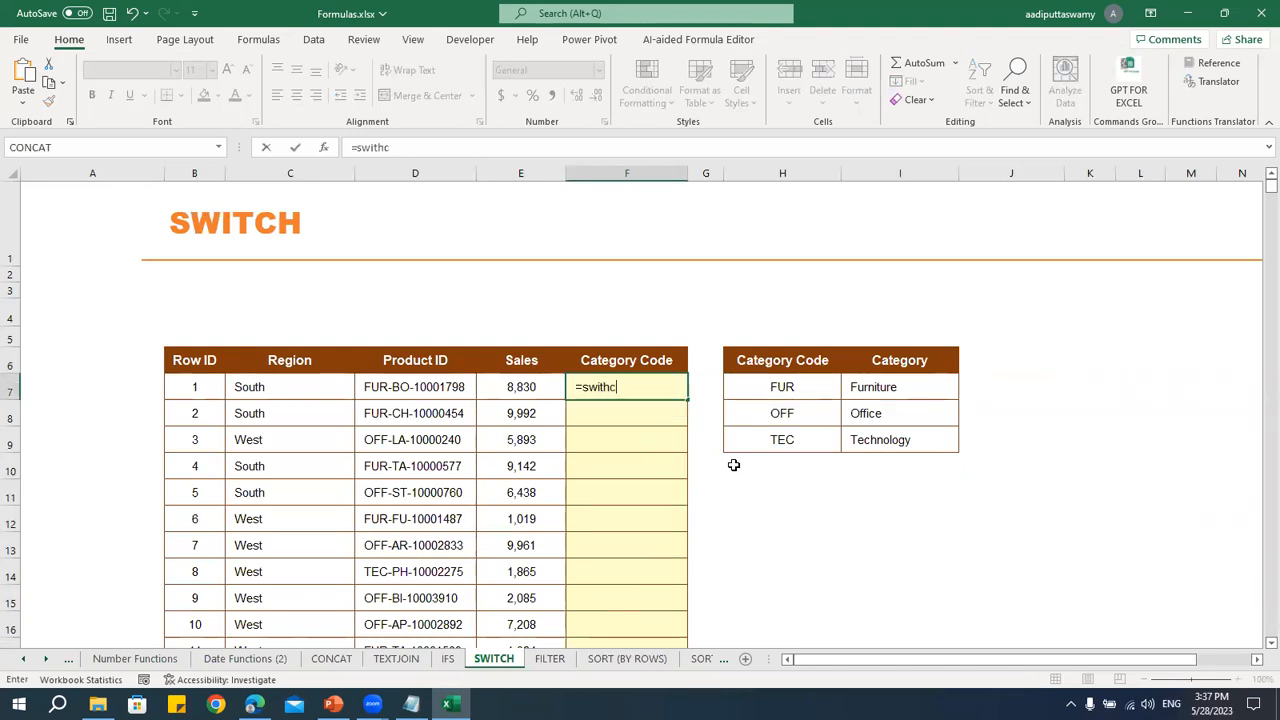
{"action": "key", "text": "Tab"}
{"action": "key", "text": "Left"}
{"action": "type", "text": "=switch"}
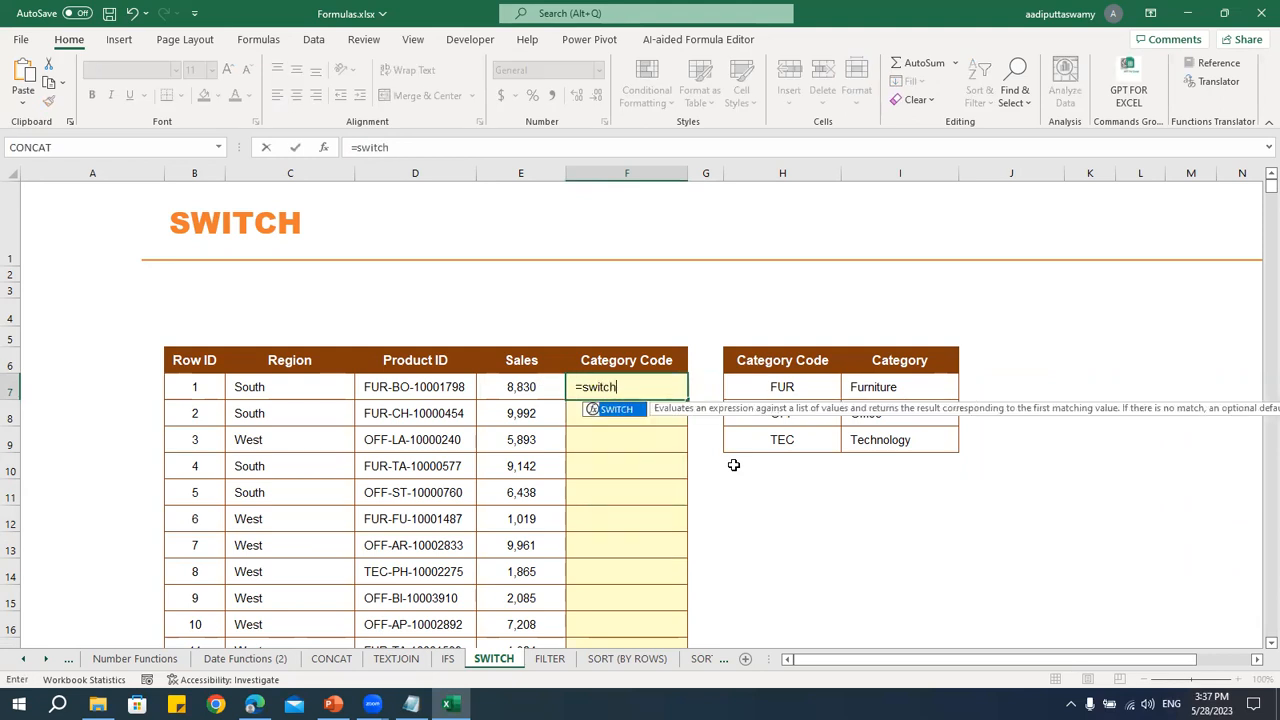
{"action": "key", "text": "Tab"}
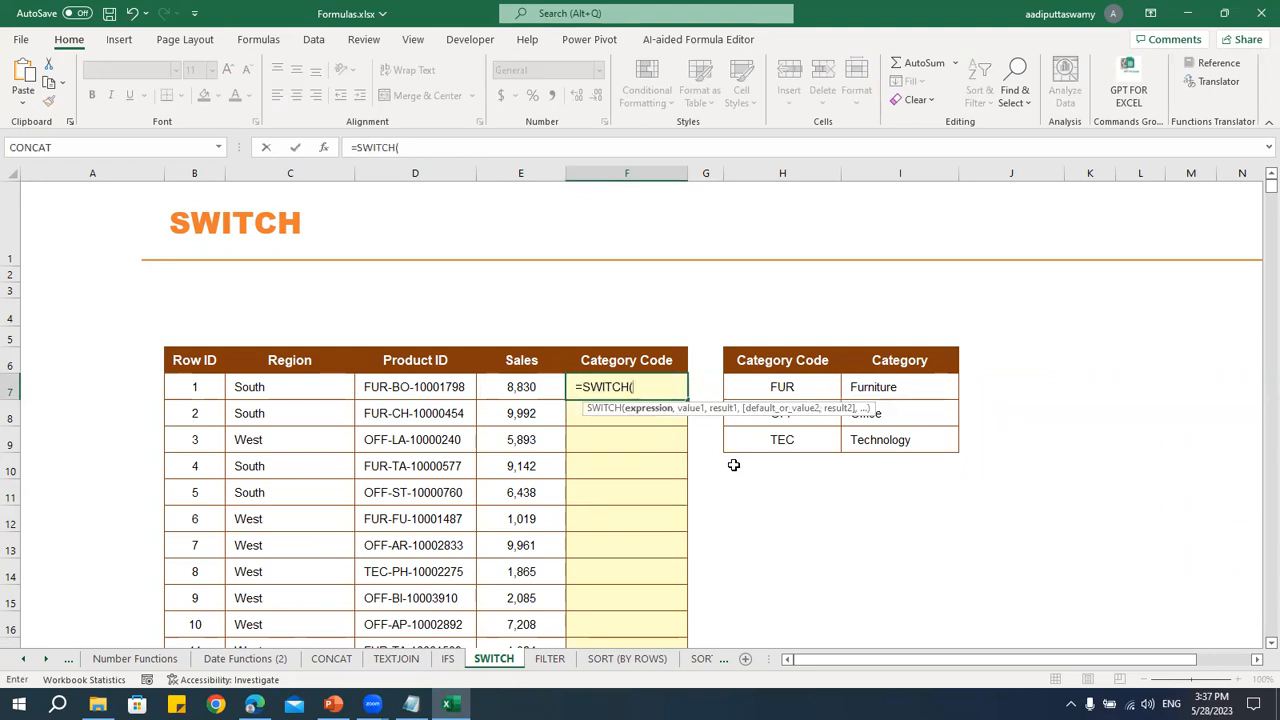
{"action": "type", "text": "lef"}
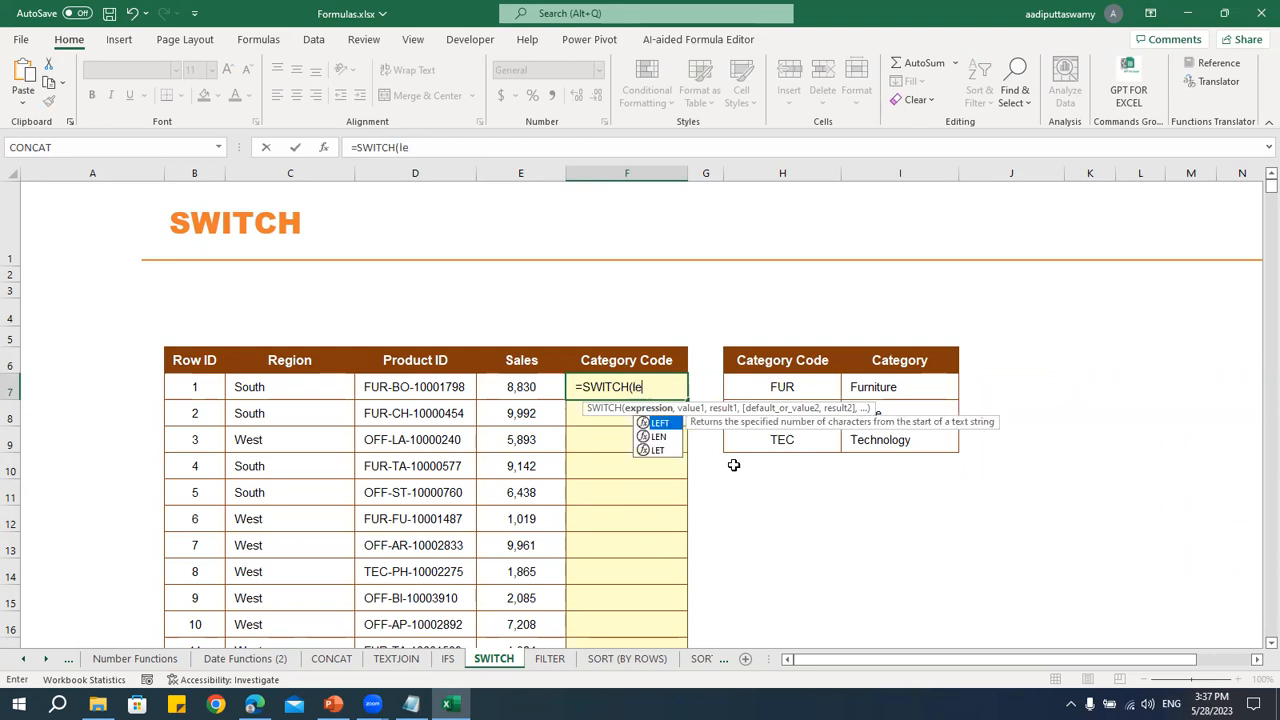
{"action": "key", "text": "Tab"}
{"action": "key", "text": "Left"}
{"action": "key", "text": "Left"}
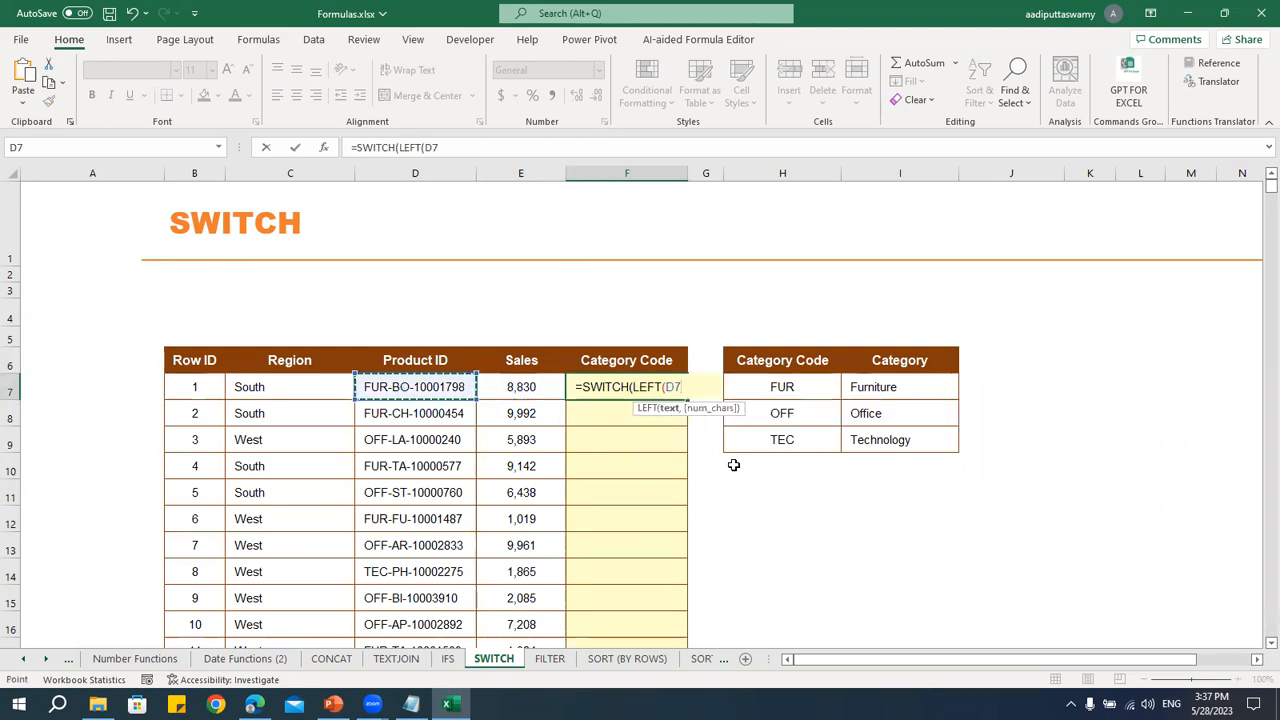
{"action": "type", "text": ",3),"}
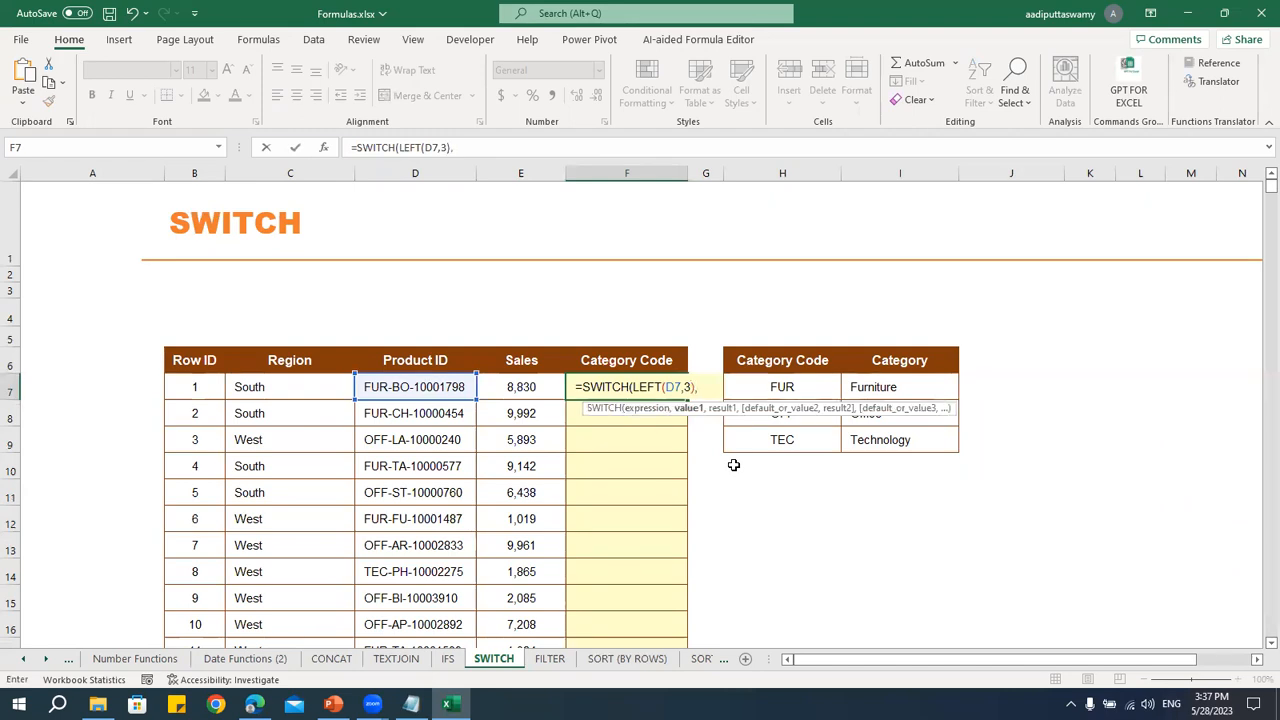
- Add the first value and result pair to the F7 formula: "FUR" returning "Furniture"
{"action": "key", "text": "Caps_Lock"}
{"action": "type", "text": "\"FUR\",\""}
{"action": "key", "text": "Caps_Lock"}
{"action": "type", "text": "Furniture"}
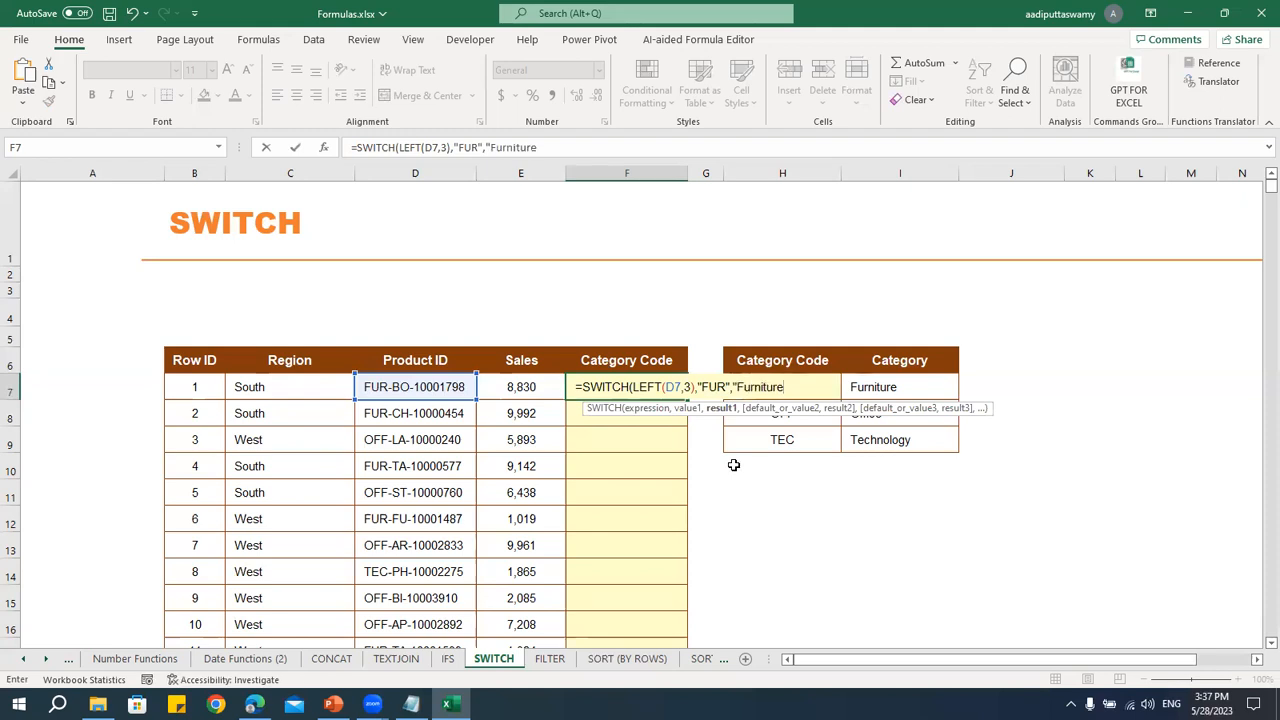
{"action": "type", "text": "\","}
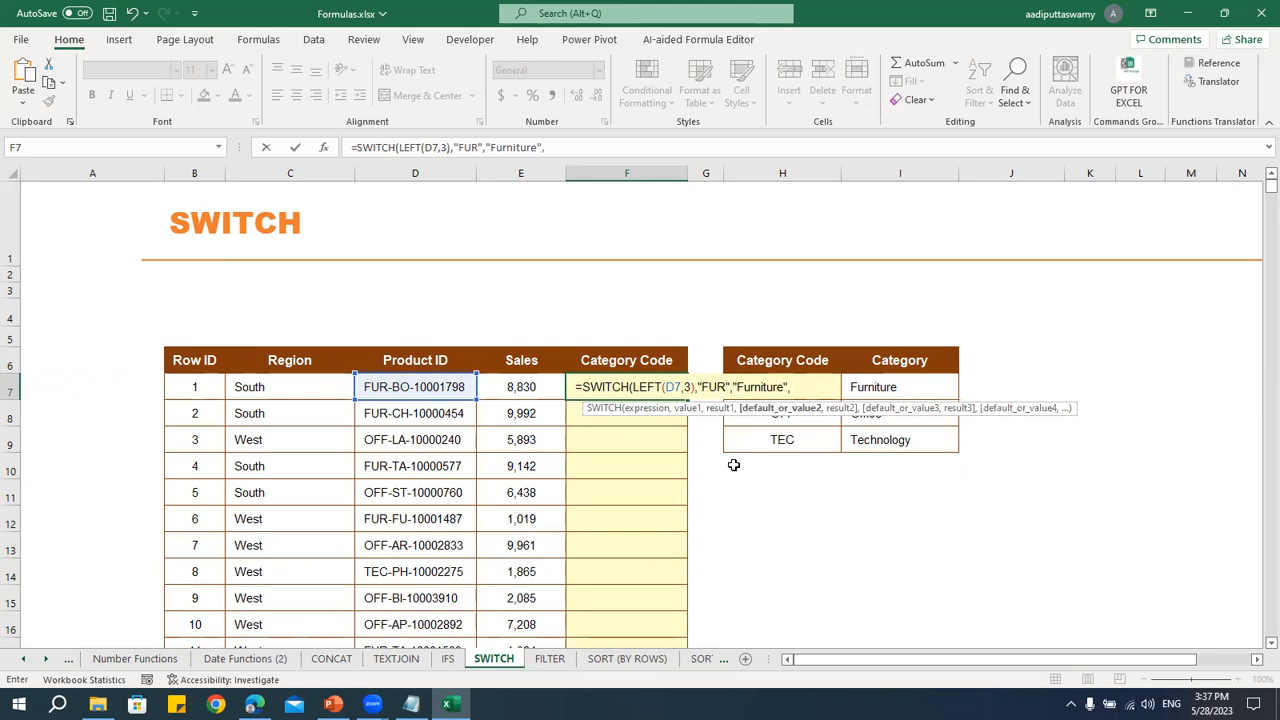
- Add the second value and result pair to the F7 formula: "OFF" returning "Office Supplies"
{"action": "type", "text": "\""}
{"action": "key", "text": "Caps_Lock"}
{"action": "type", "text": "O"}
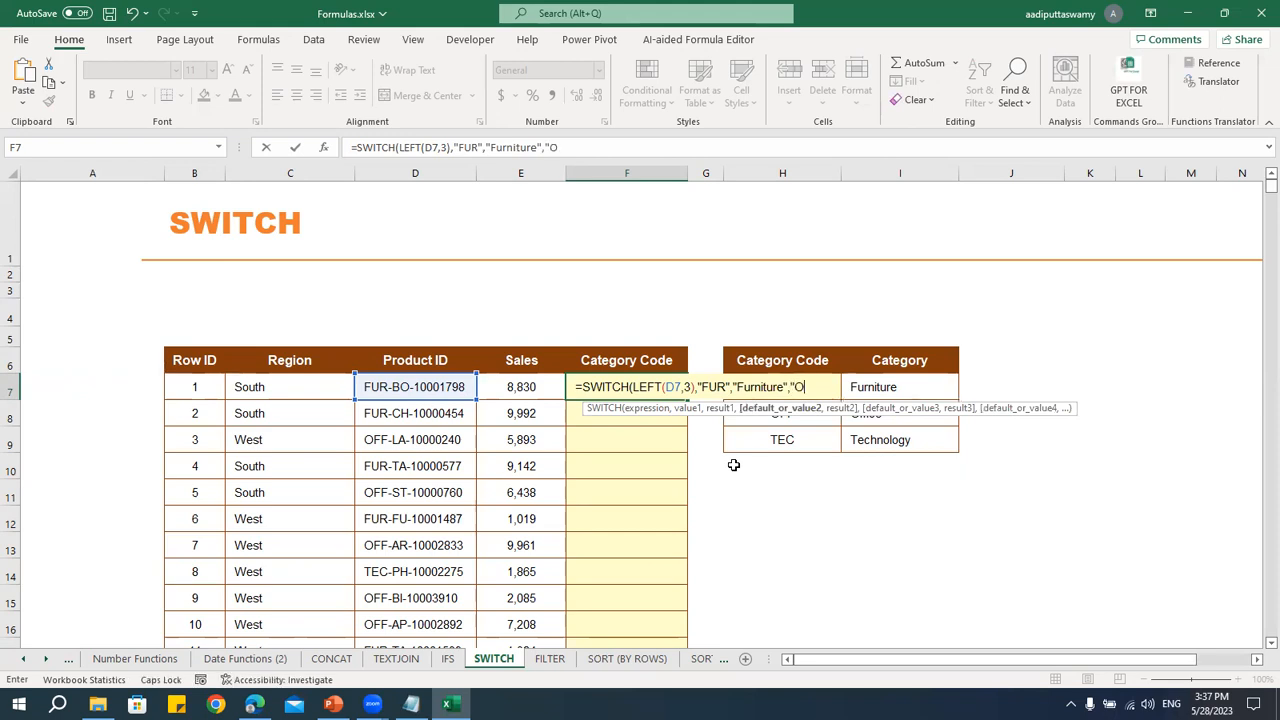
{"action": "type", "text": "FF\",\""}
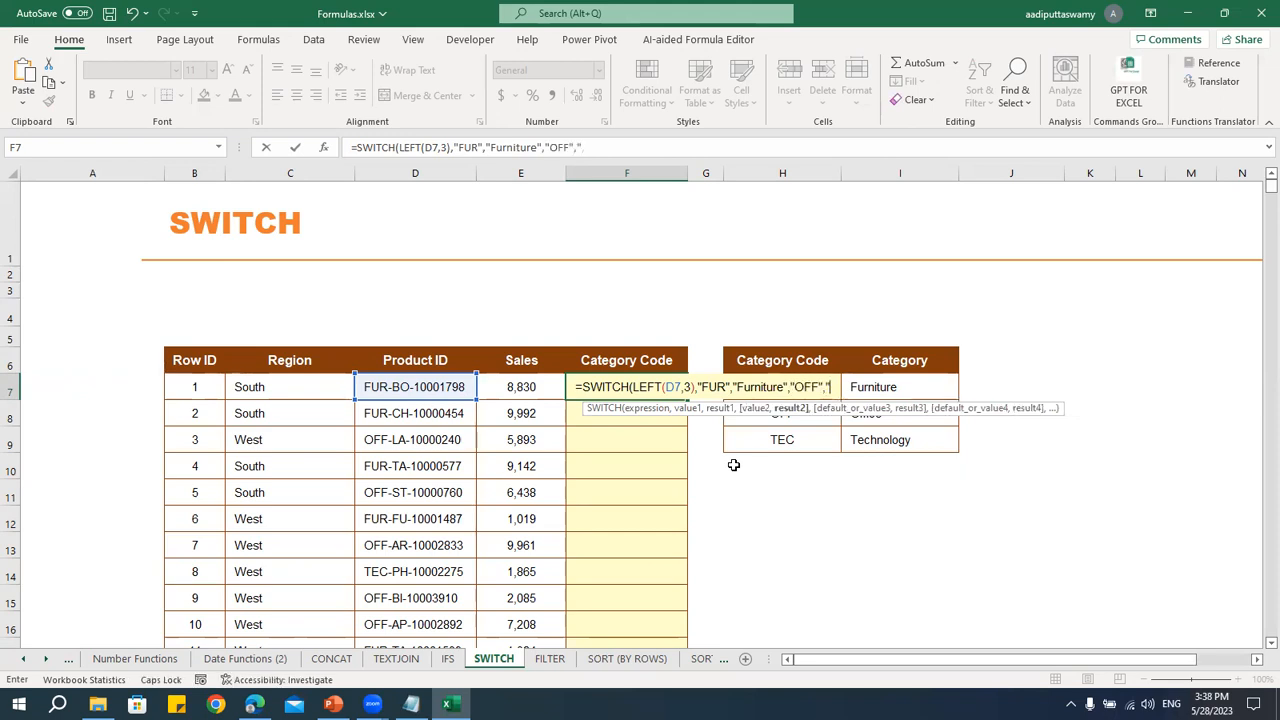
{"action": "key", "text": "Caps_Lock"}
{"action": "type", "text": "Office "}
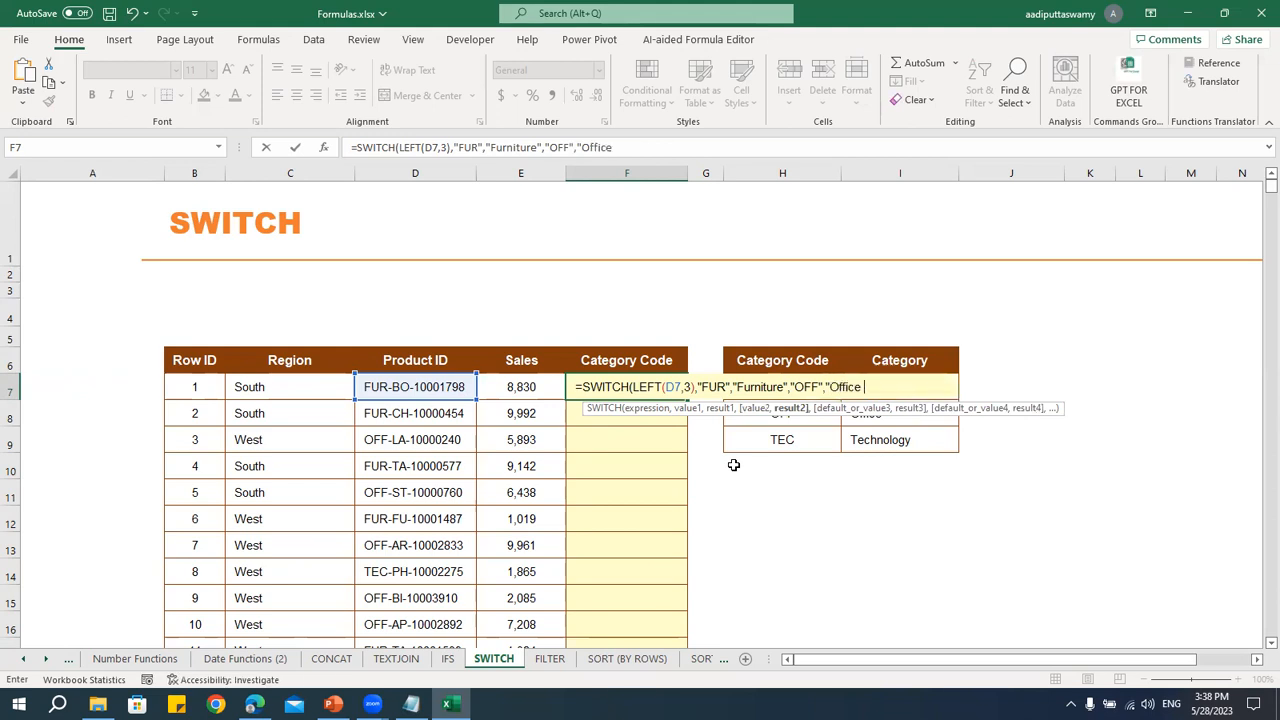
{"action": "type", "text": "SUpplies"}
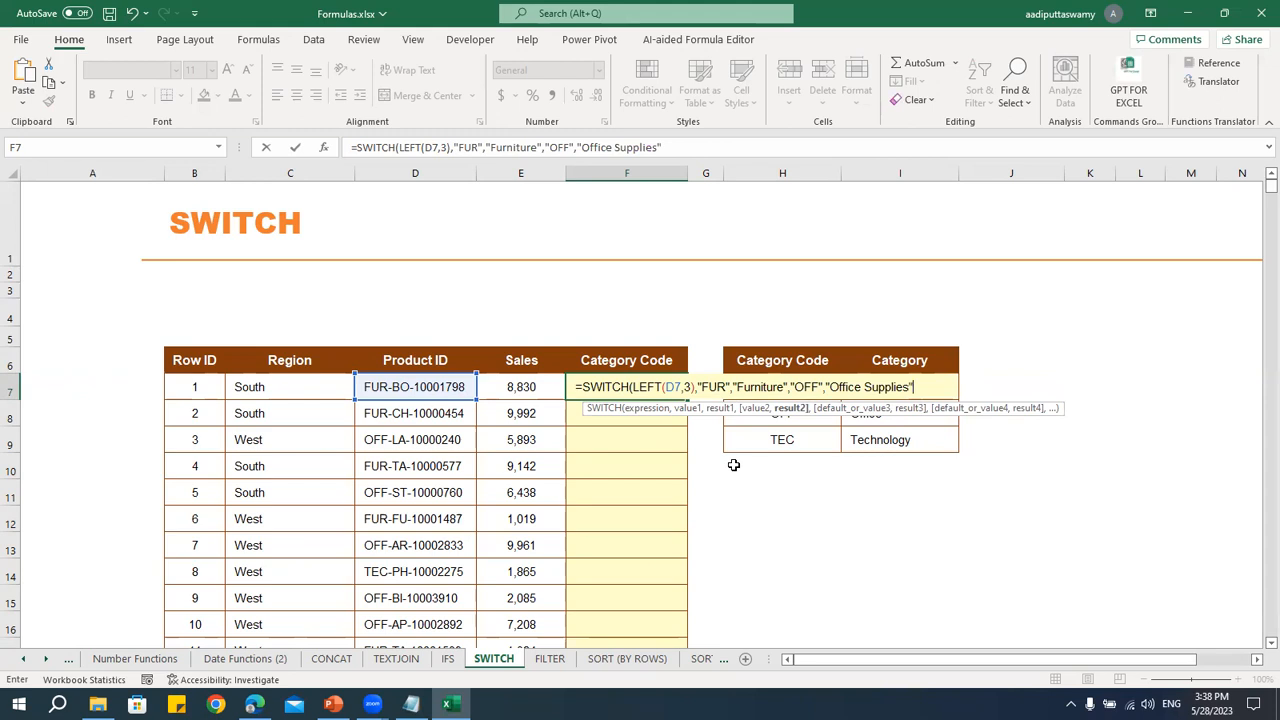
- Complete the F7 formula with "TEC" returning "Technology", commit it and fill it down the whole Category Code column
{"action": "type", "text": " ,\"TEC\",\"Te"}
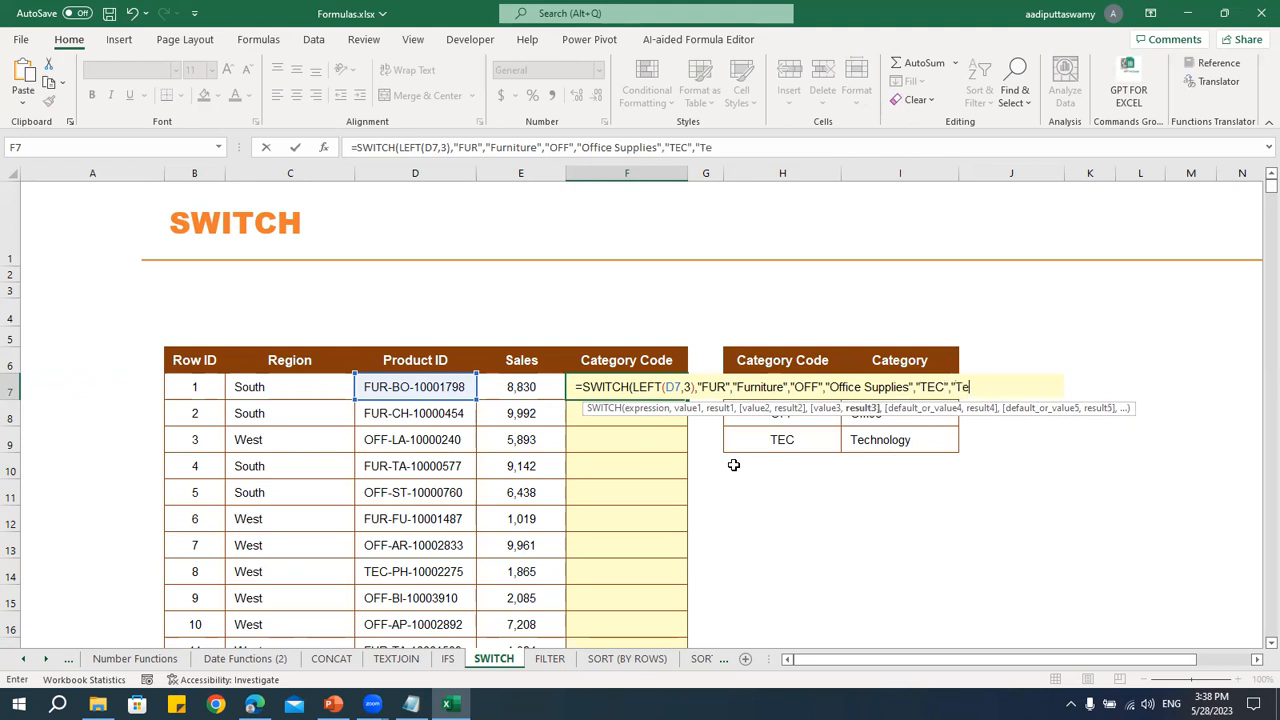
{"action": "type", "text": "chnology\")"}
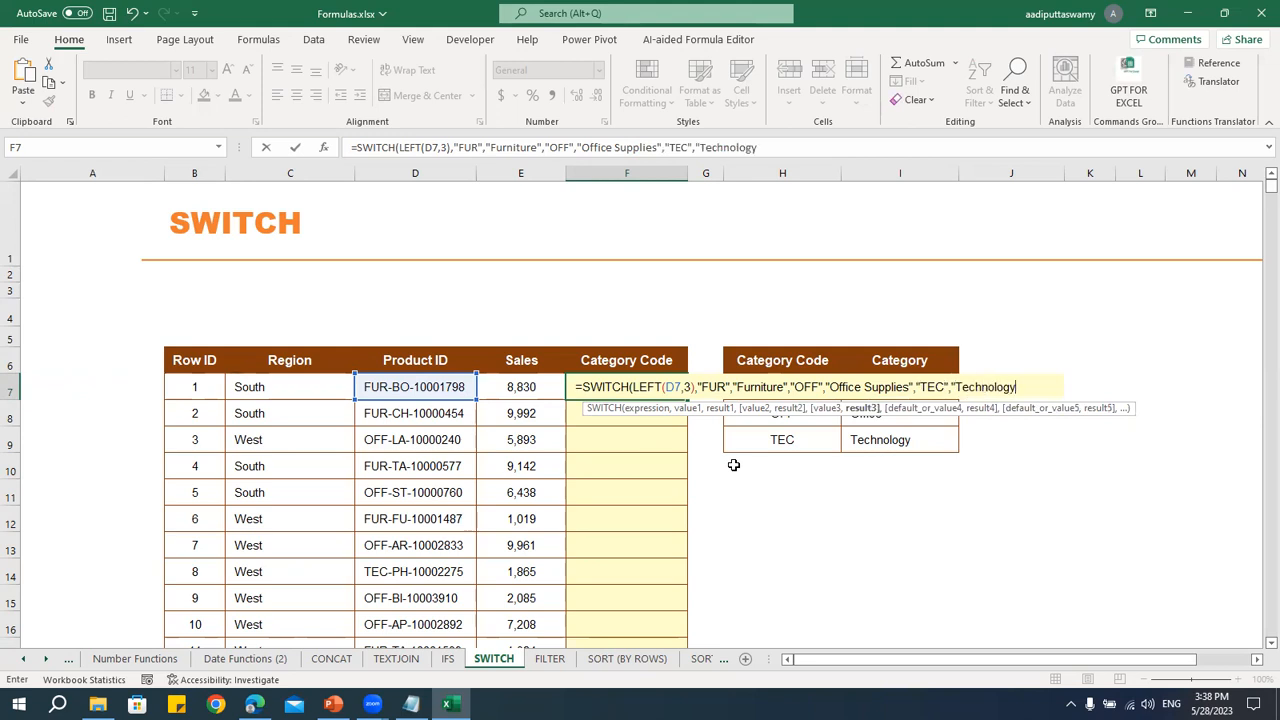
{"action": "key", "text": "Return"}
{"action": "key", "text": "Up"}
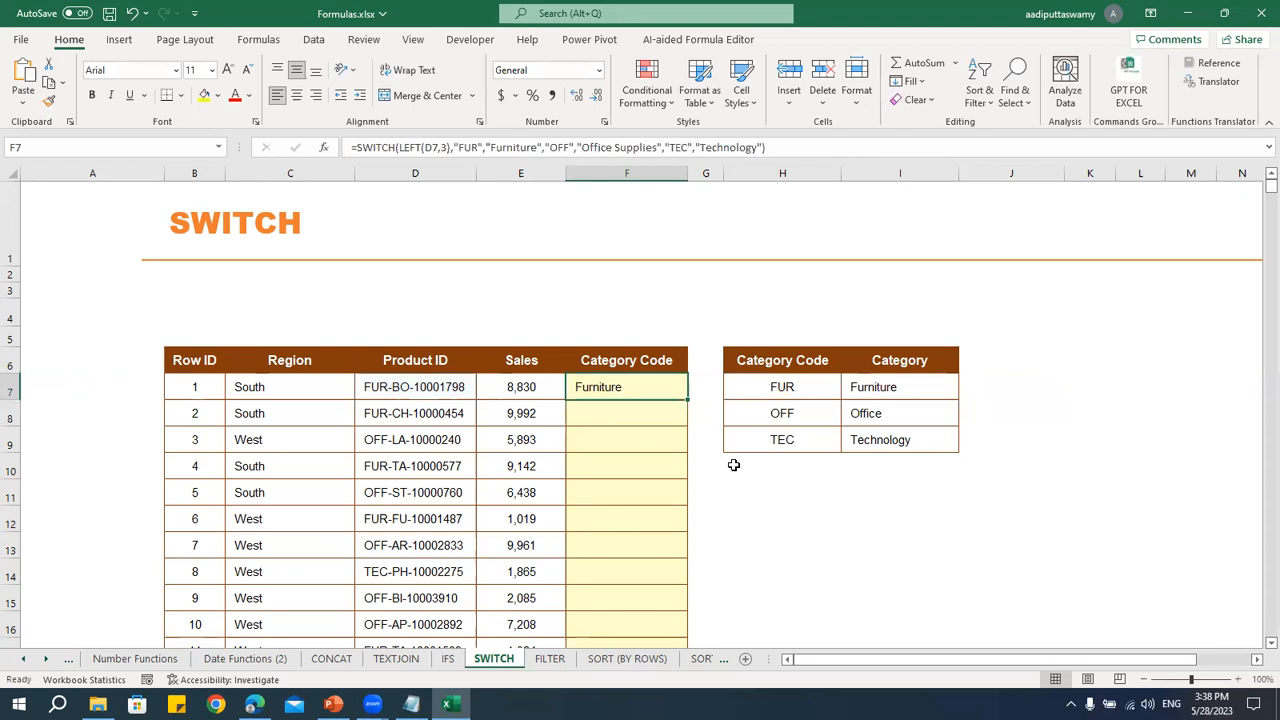
{"action": "double_click", "coordinate": [687, 400]}
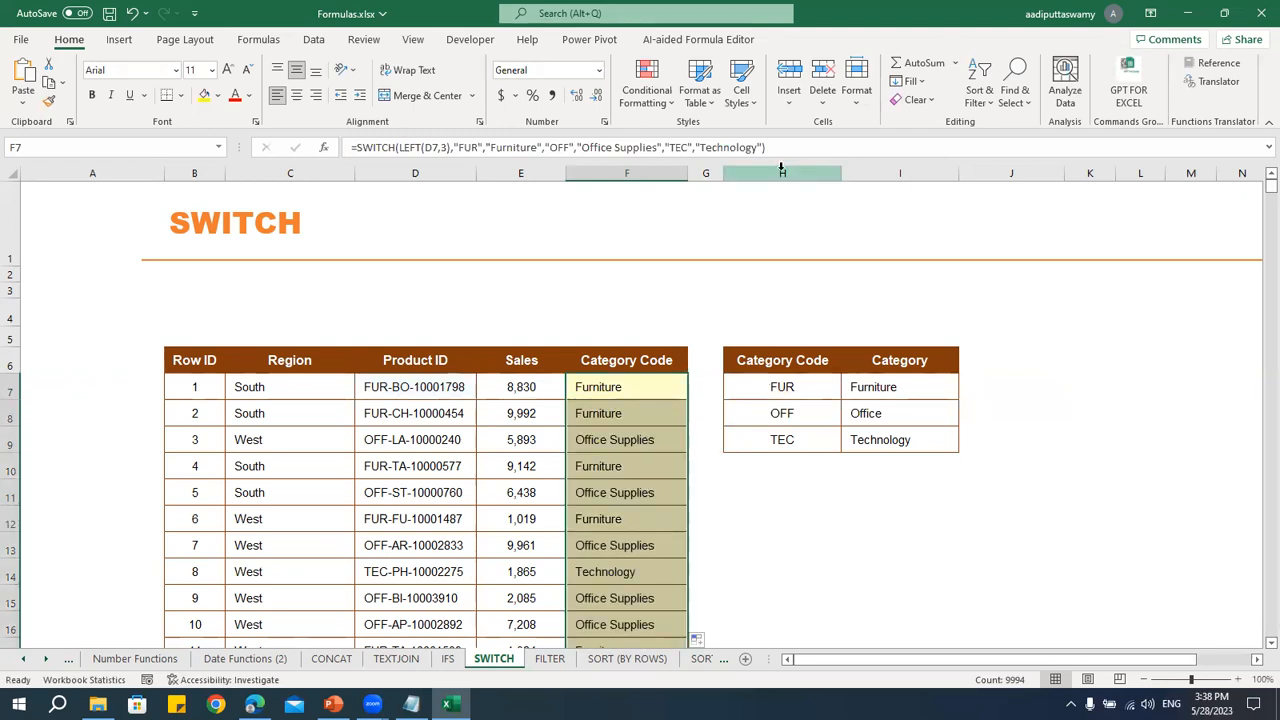
- Copy the full SWITCH formula text from F7, leave the cell unchanged, and paste it into a new message in the ChatGPT conversation
{"action": "double_click", "coordinate": [626, 387]}
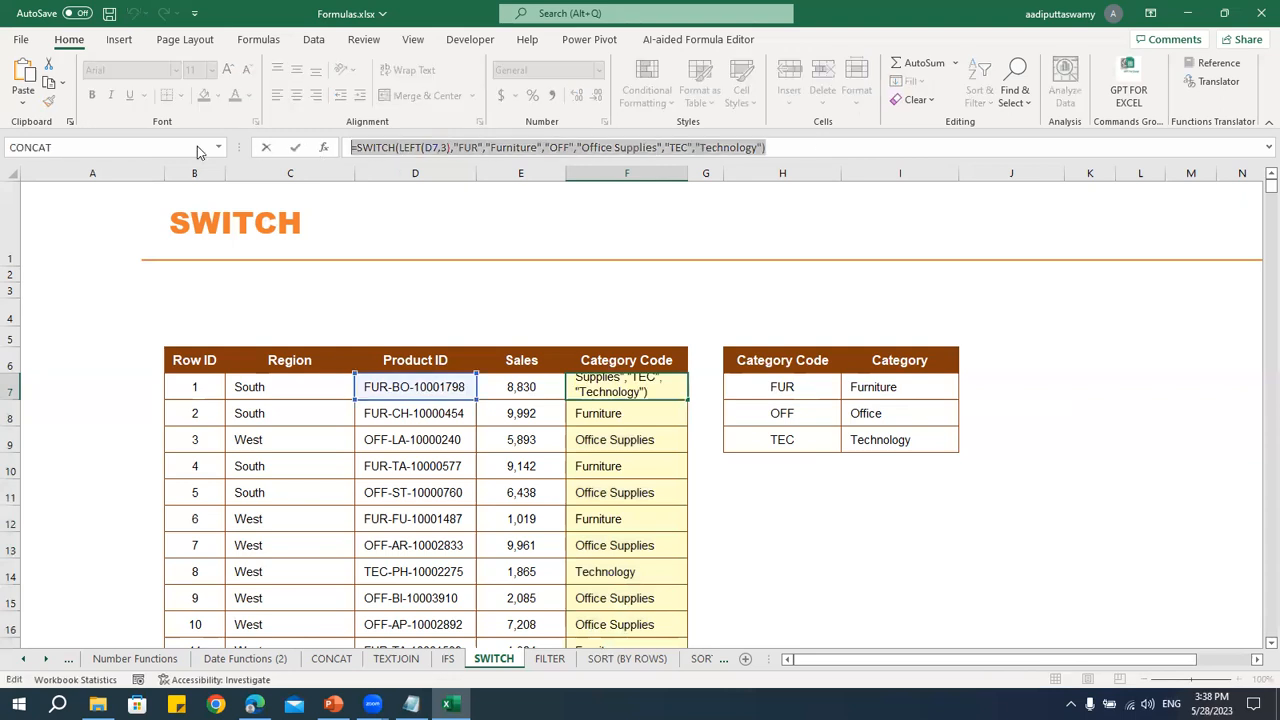
{"action": "key", "text": "Escape"}
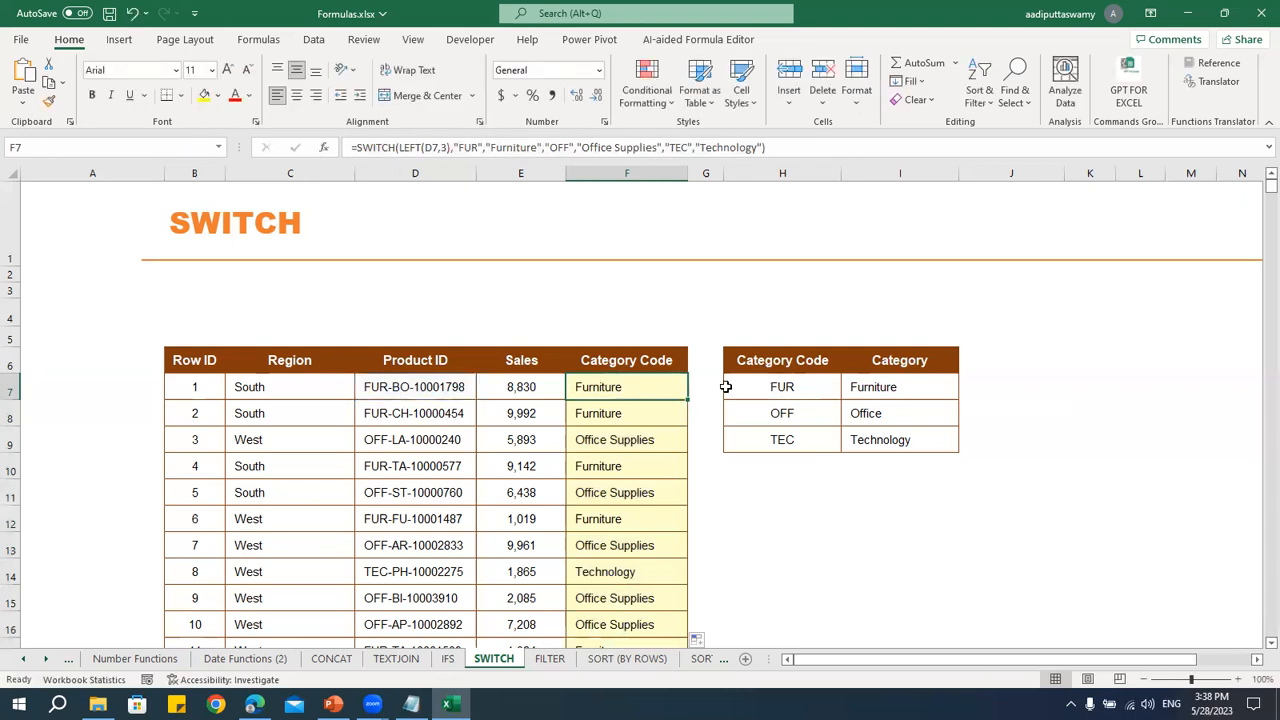
{"action": "key", "text": "alt+Tab"}
{"action": "scroll", "coordinate": [723, 390], "scroll_direction": "down", "scroll_amount": 2}
{"action": "left_click", "coordinate": [572, 631]}
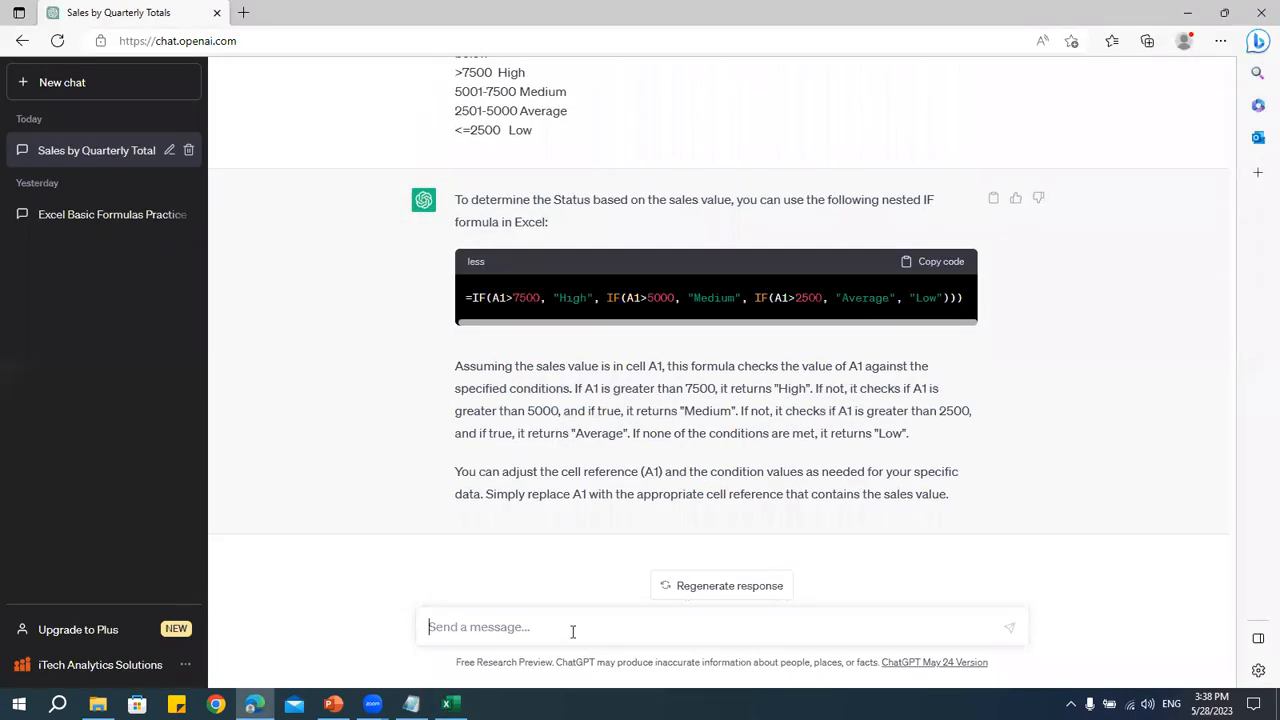
{"action": "type", "text": "=SWITCH(LEFT(D7,3),\"FUR\",\"Furniture\",\"OFF\",\"Office Supplies\",\"TEC\",\"Technology\")"}
- Add "please explain this formula for better understanding" after the pasted formula and send the message
{"action": "type", "text": "please e"}
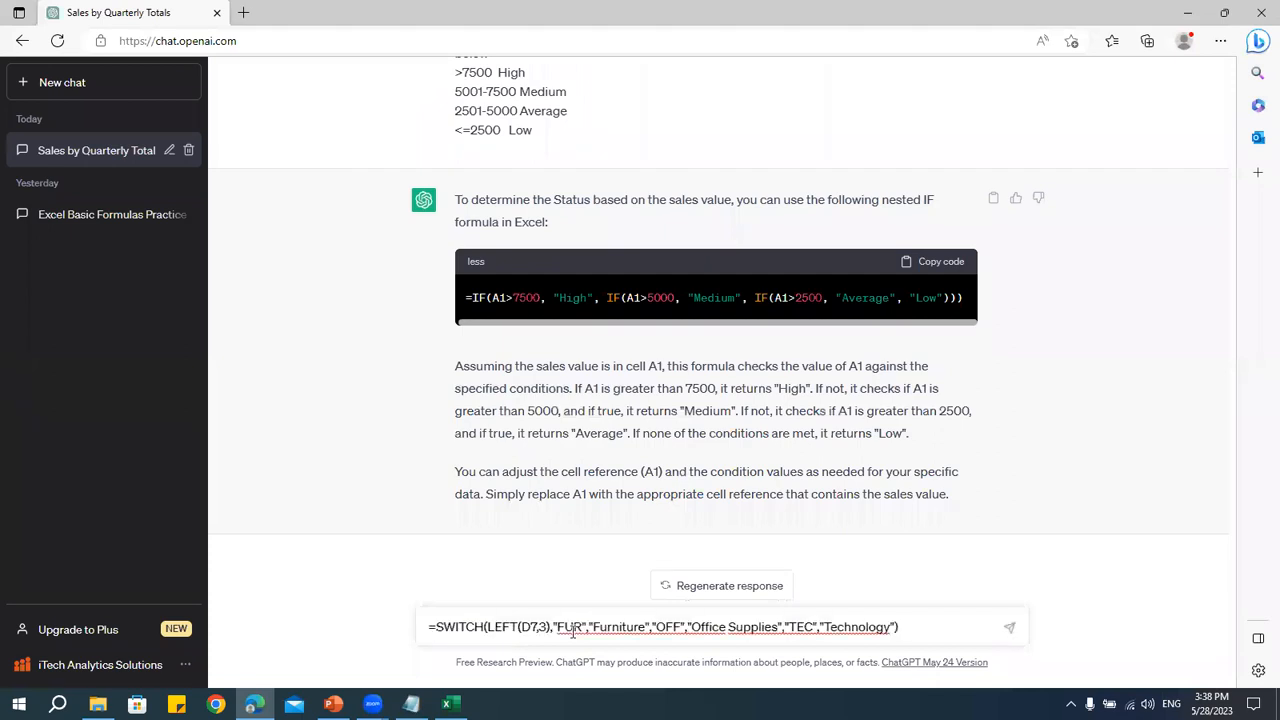
{"action": "type", "text": "xplain this formula"}
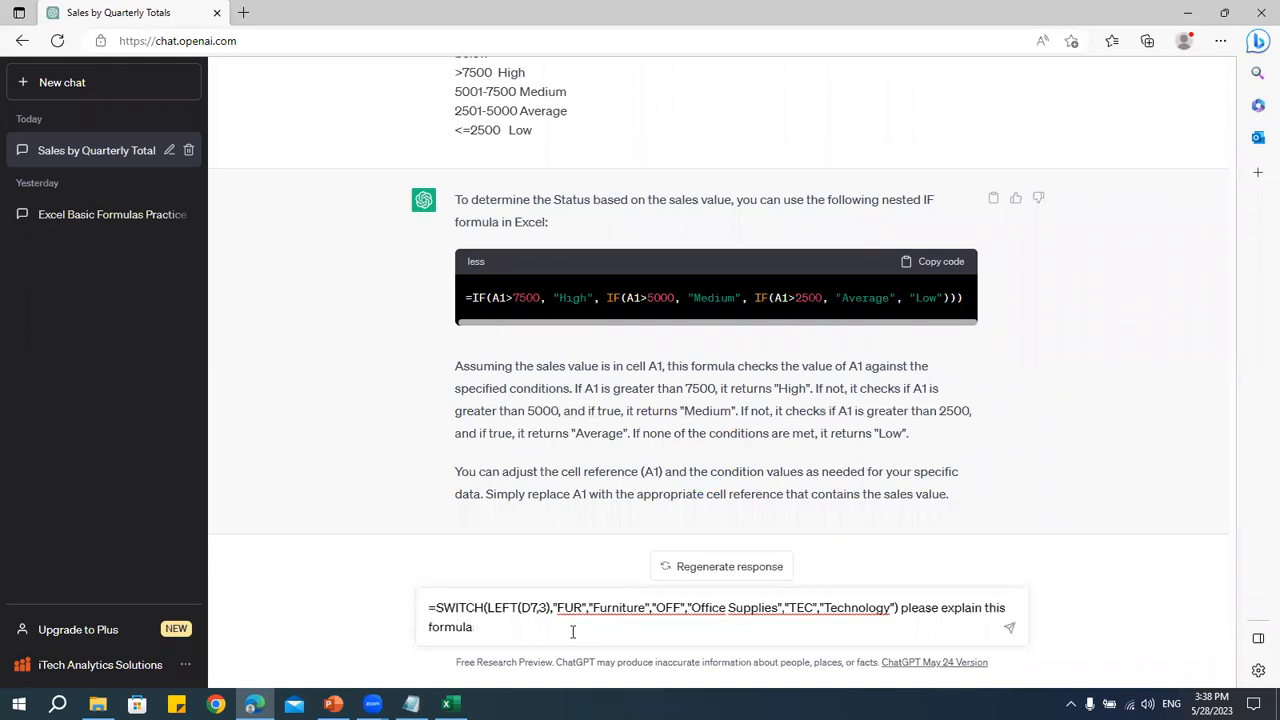
{"action": "type", "text": " for better understanding"}
{"action": "key", "text": "Return"}
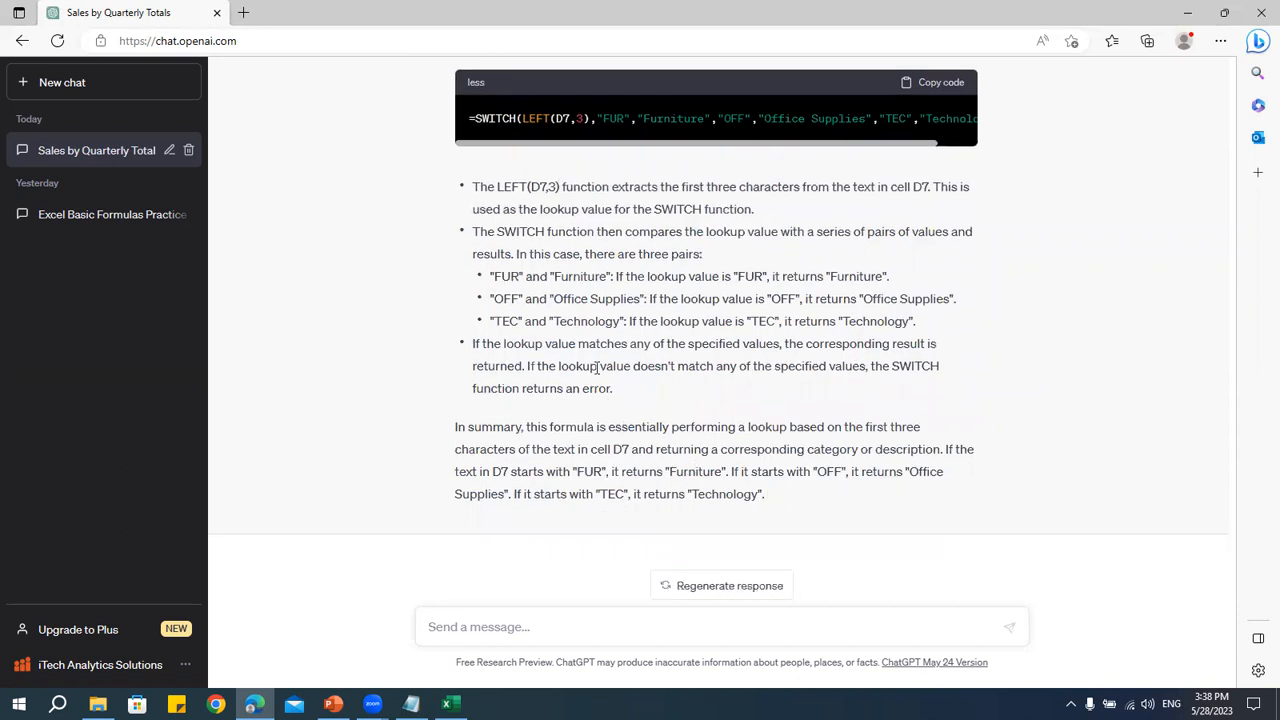
- Read through ChatGPT's explanation of the SWITCH formula from the question to the closing summary
{"action": "scroll", "coordinate": [690, 455], "scroll_direction": "up", "scroll_amount": 3}
{"action": "scroll", "coordinate": [697, 451], "scroll_direction": "up", "scroll_amount": 1}
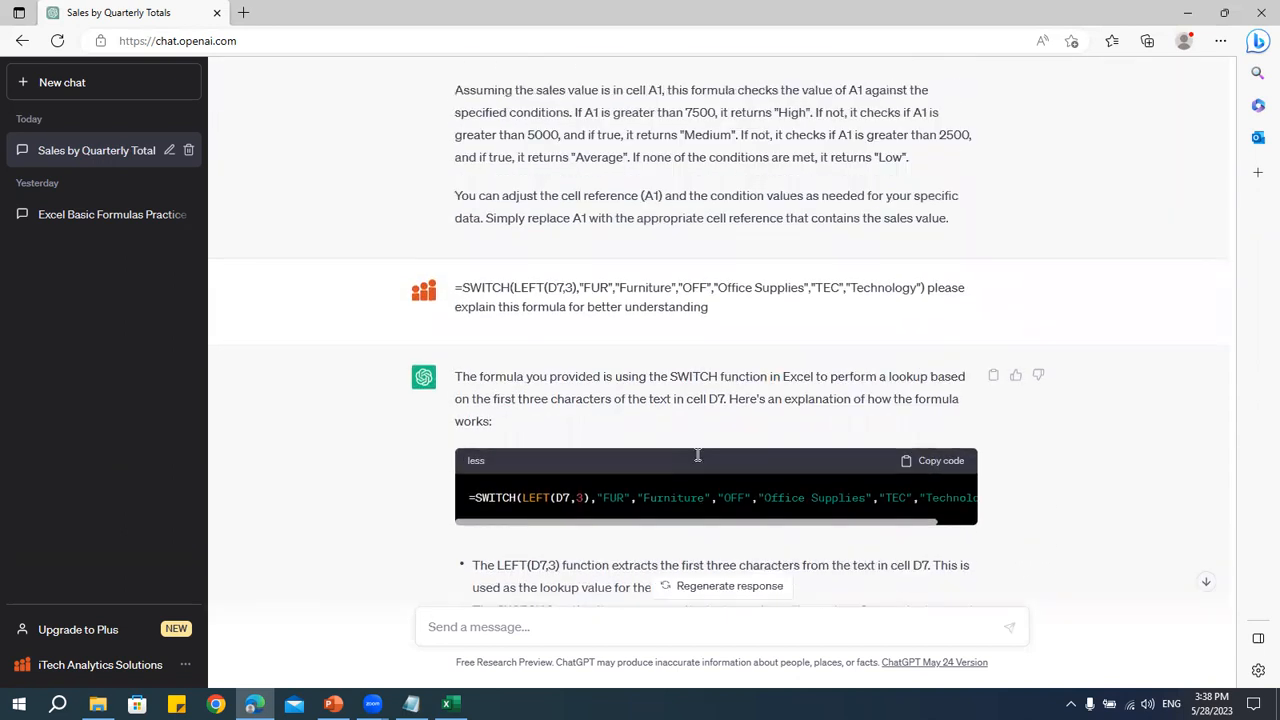
{"action": "scroll", "coordinate": [697, 455], "scroll_direction": "down", "scroll_amount": 2}
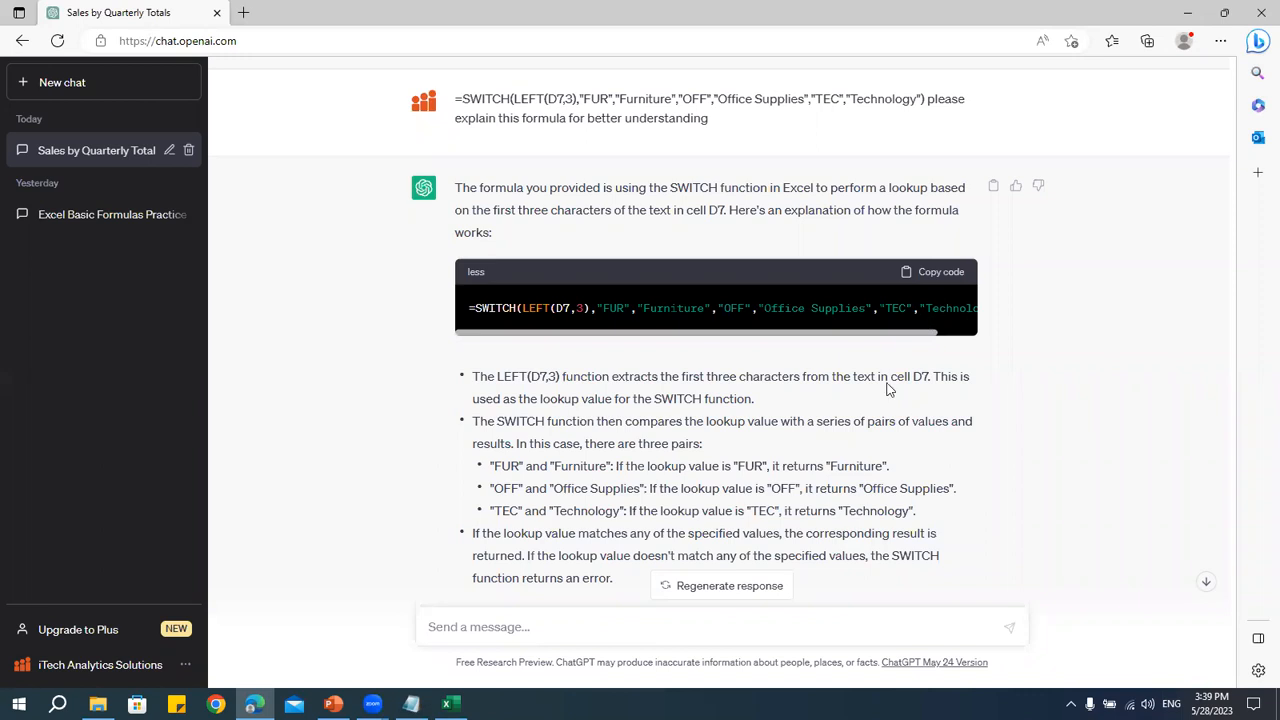
{"action": "left_click_drag", "start_coordinate": [890, 337], "coordinate": [674, 410]}
{"action": "scroll", "coordinate": [645, 497], "scroll_direction": "down", "scroll_amount": 2}
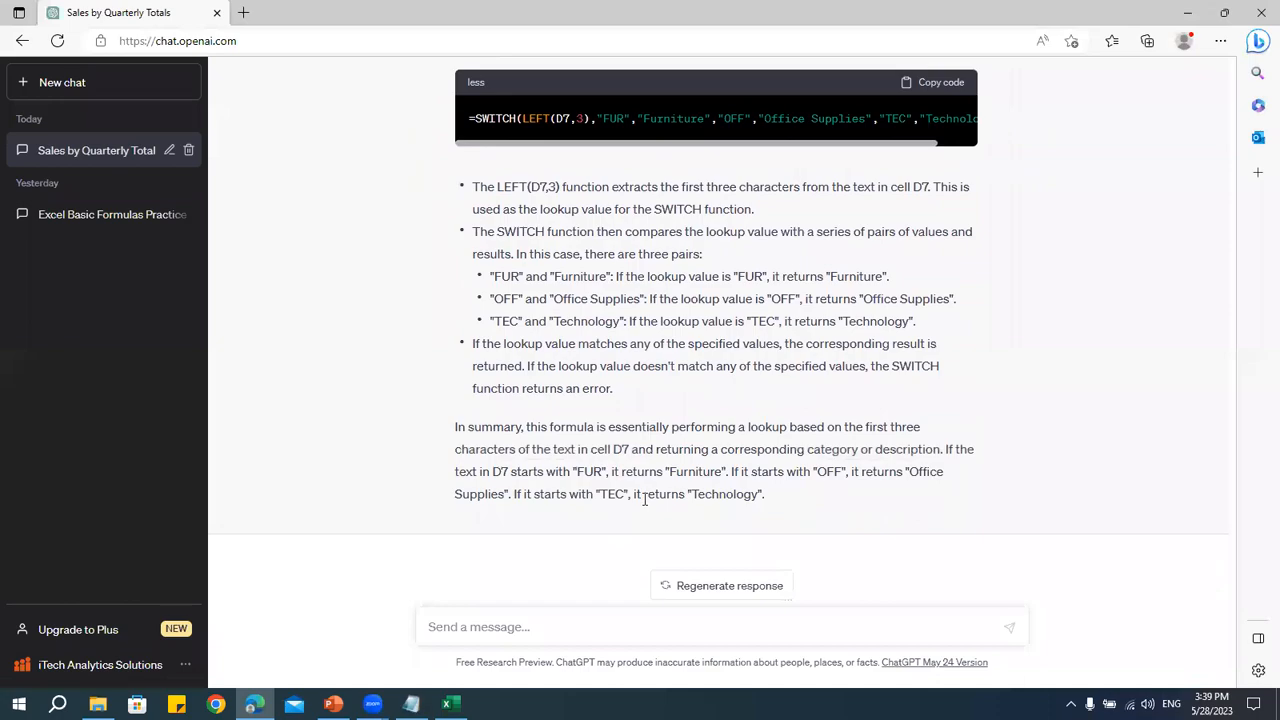
- Switch to Formulas.xlsx in Excel and look back through the date, CONCAT, number, text, basic and reference function sheets
{"action": "key", "text": "alt+Tab"}
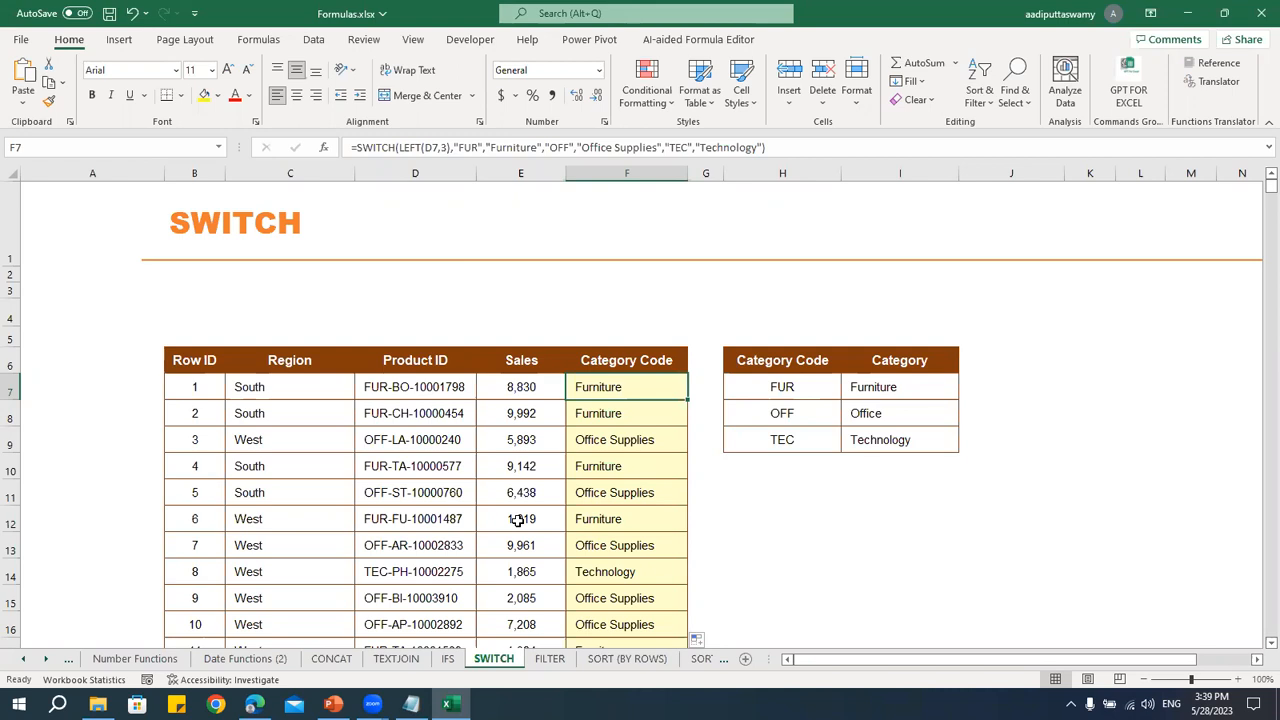
{"action": "left_click", "coordinate": [268, 661]}
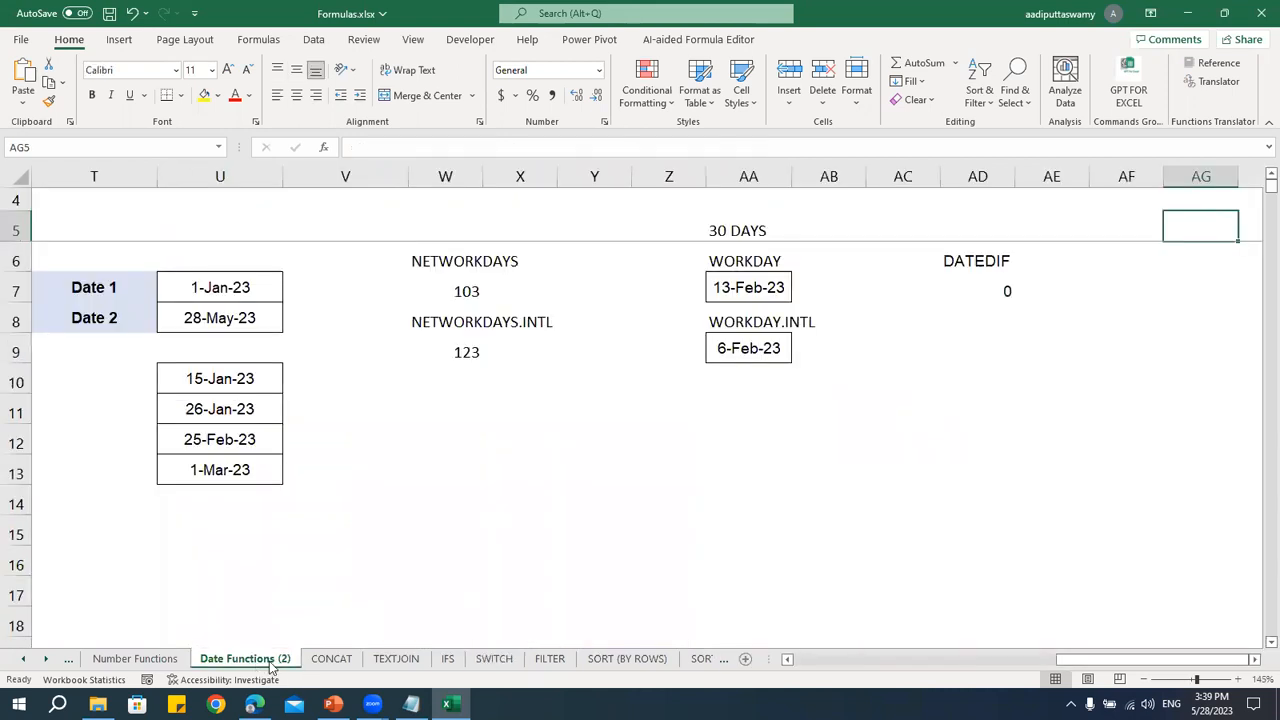
{"action": "left_click", "coordinate": [330, 660]}
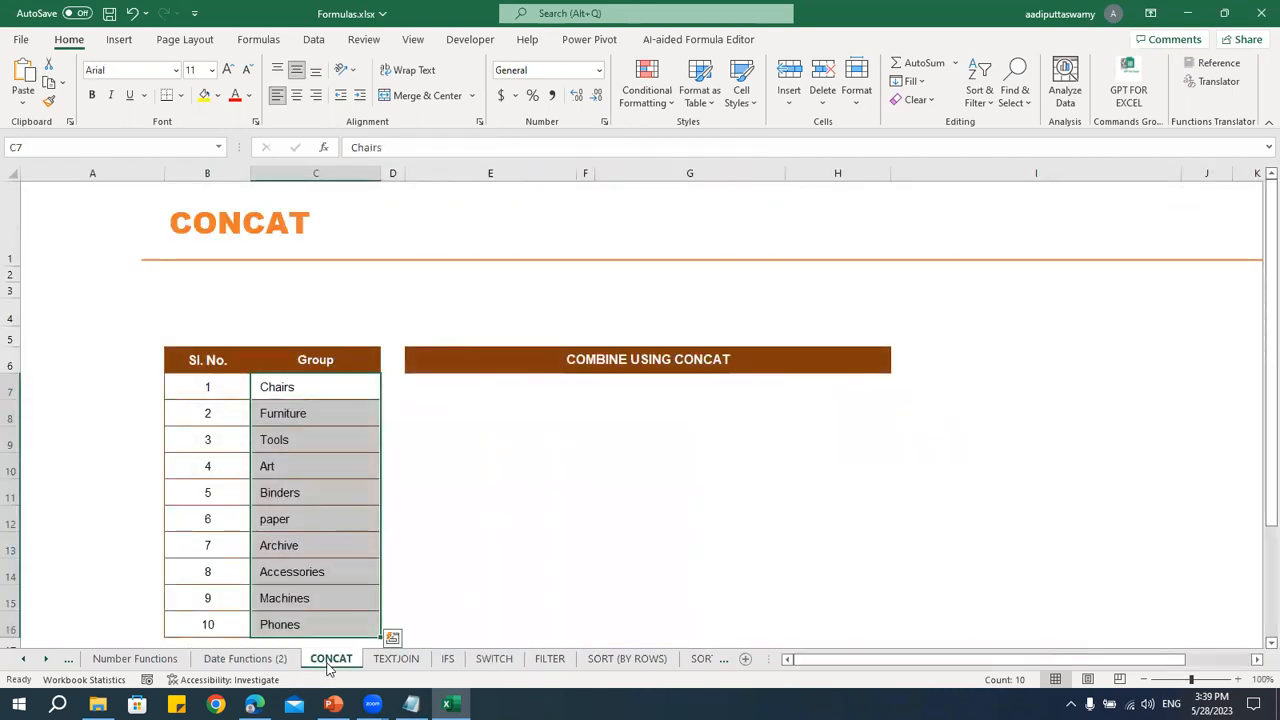
{"action": "left_click", "coordinate": [130, 660]}
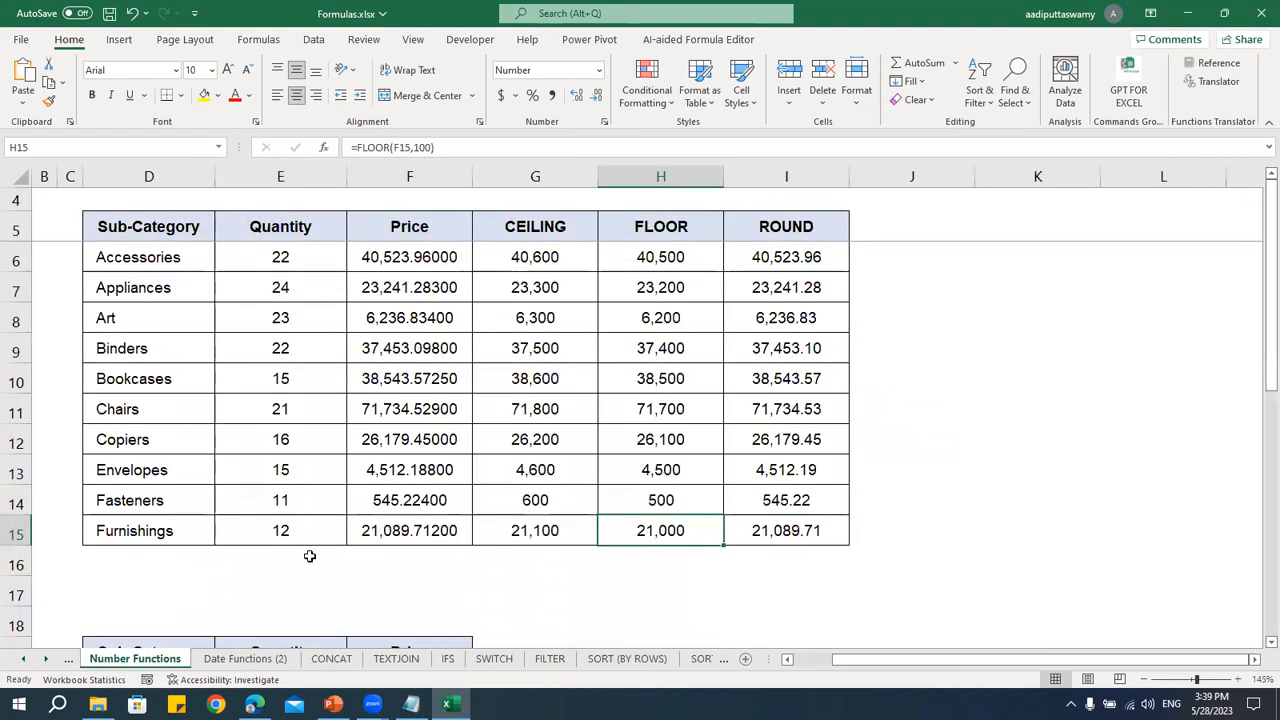
{"action": "left_click", "coordinate": [25, 660]}
{"action": "left_click", "coordinate": [25, 659]}
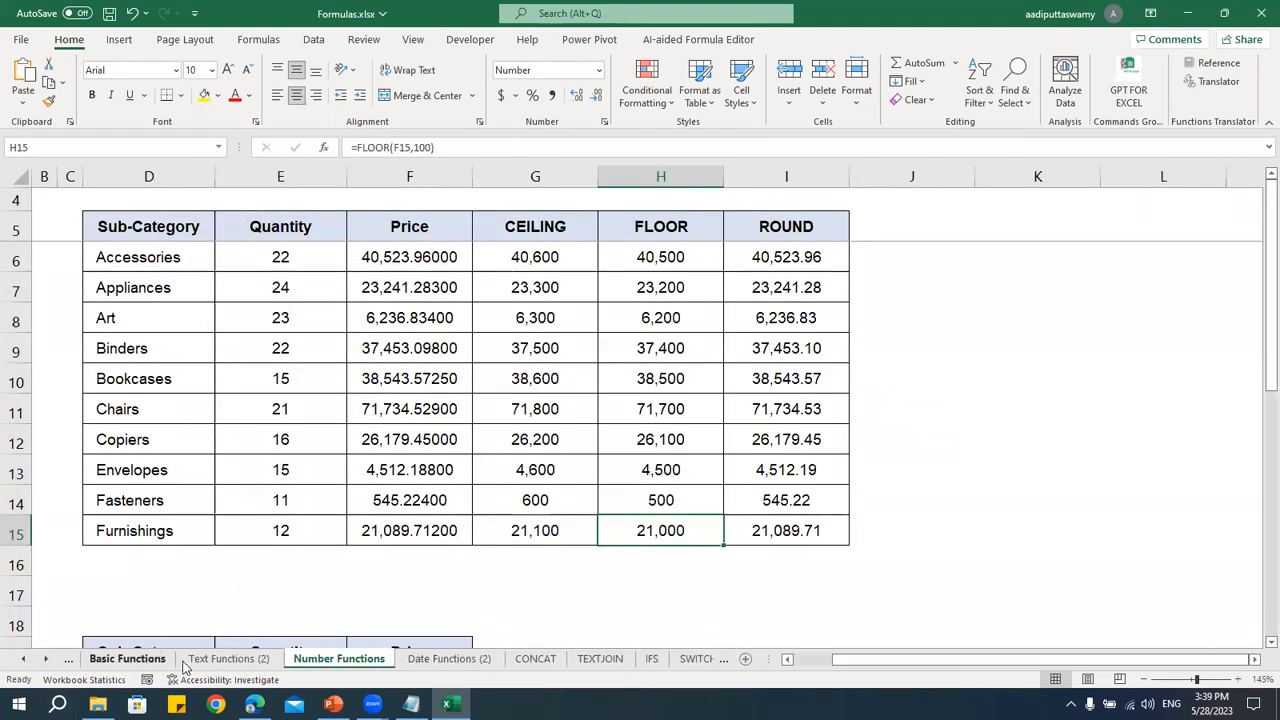
{"action": "left_click", "coordinate": [228, 659]}
{"action": "mouse_move", "coordinate": [812, 662]}
{"action": "left_mouse_down"}
{"action": "mouse_move", "coordinate": [1083, 660]}
{"action": "mouse_move", "coordinate": [815, 660]}
{"action": "left_mouse_up"}
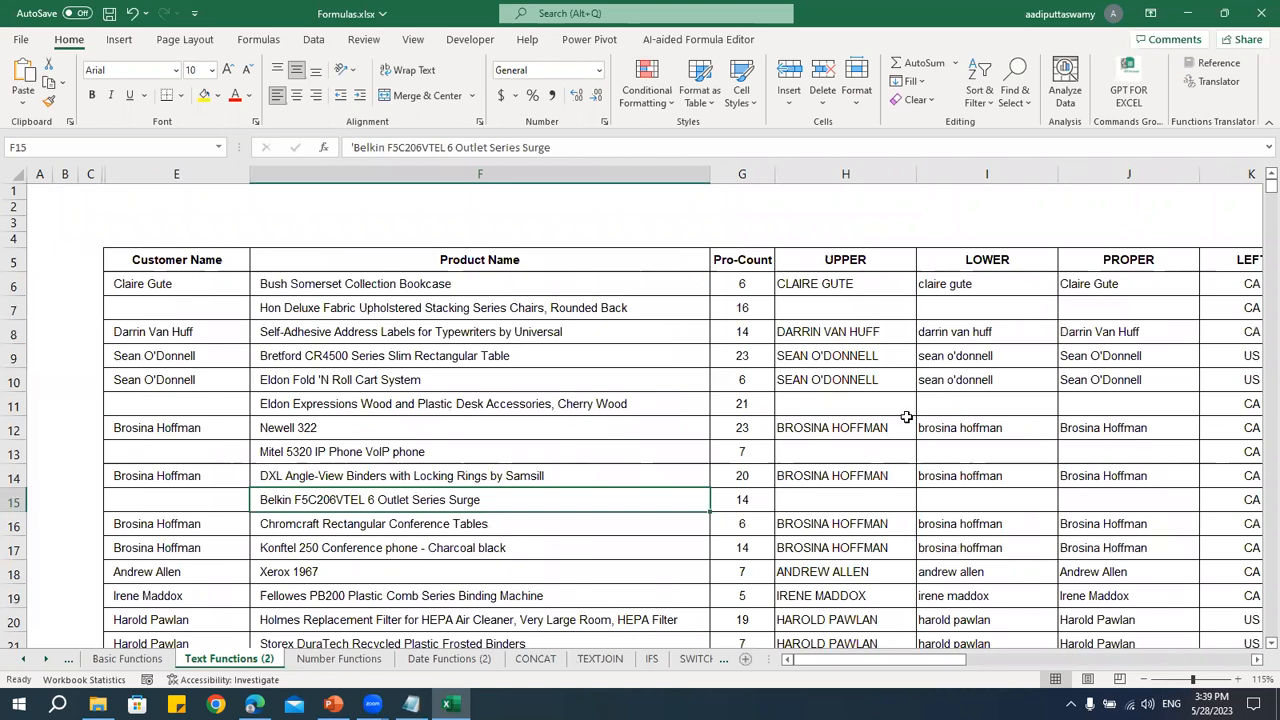
{"action": "left_click", "coordinate": [127, 659]}
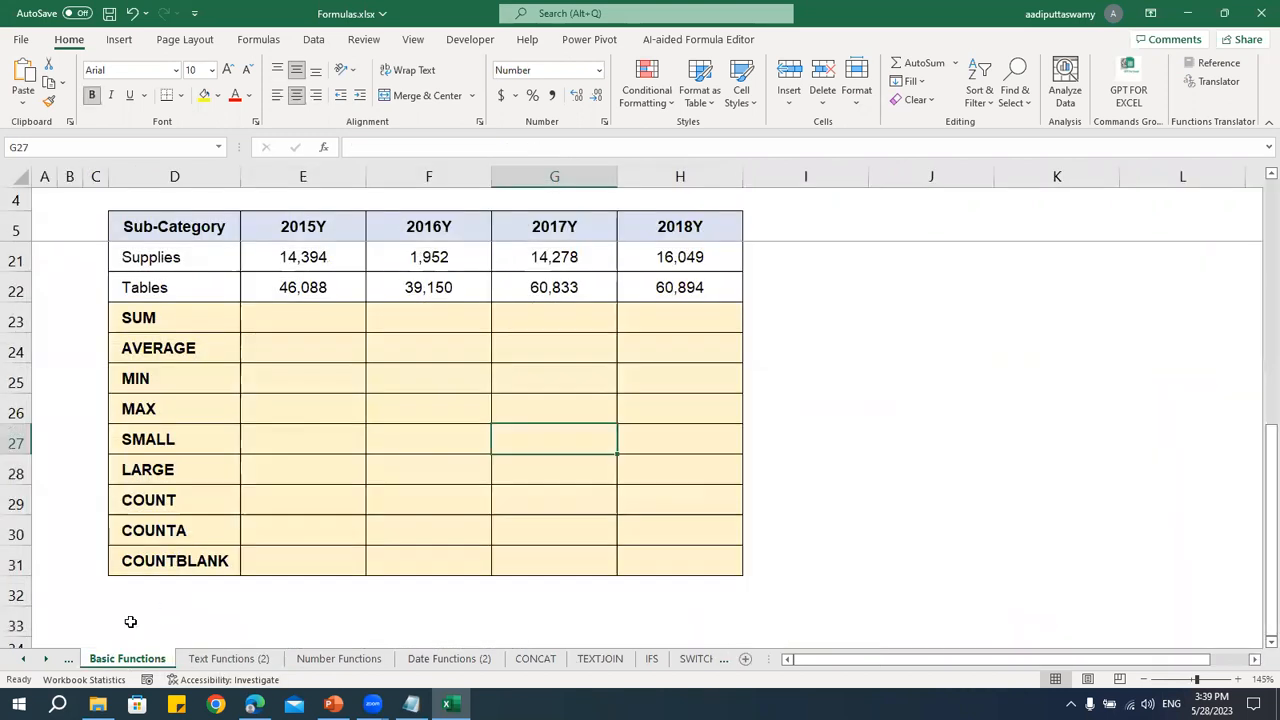
{"action": "left_click", "coordinate": [23, 660]}
{"action": "left_click", "coordinate": [23, 660]}
{"action": "left_click", "coordinate": [23, 660]}
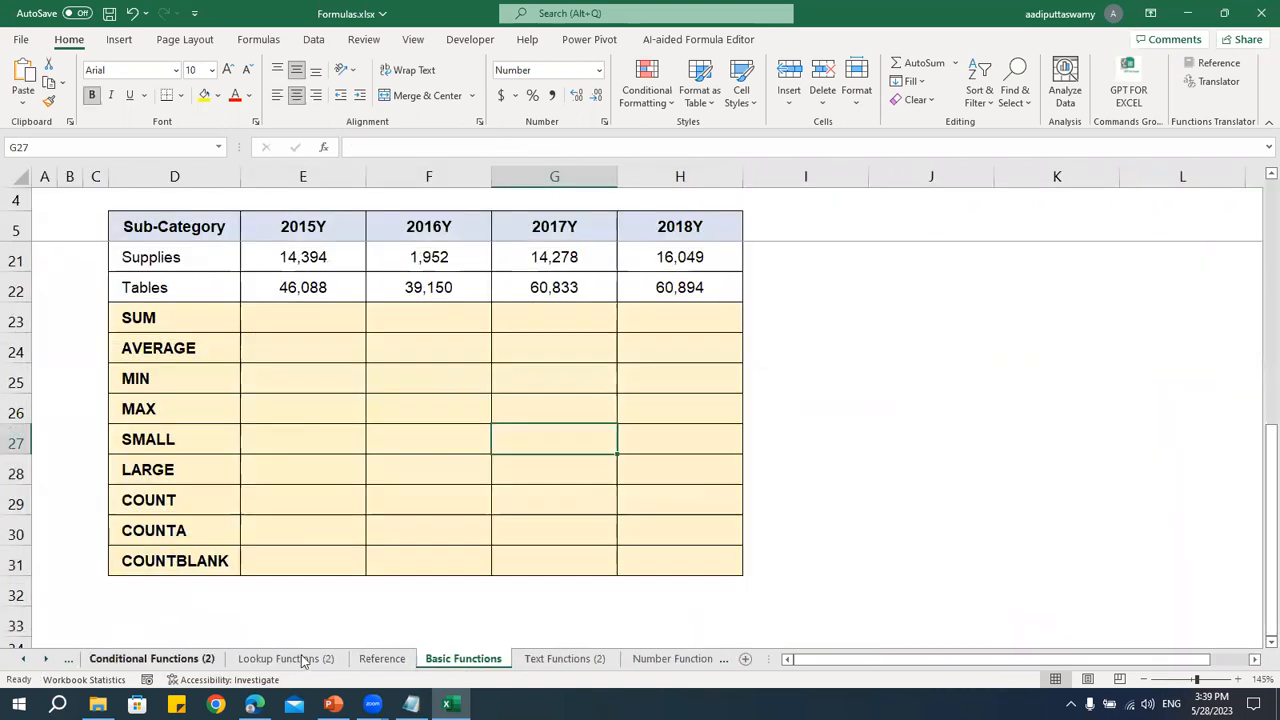
{"action": "left_click", "coordinate": [385, 659]}
{"action": "left_click", "coordinate": [512, 460]}
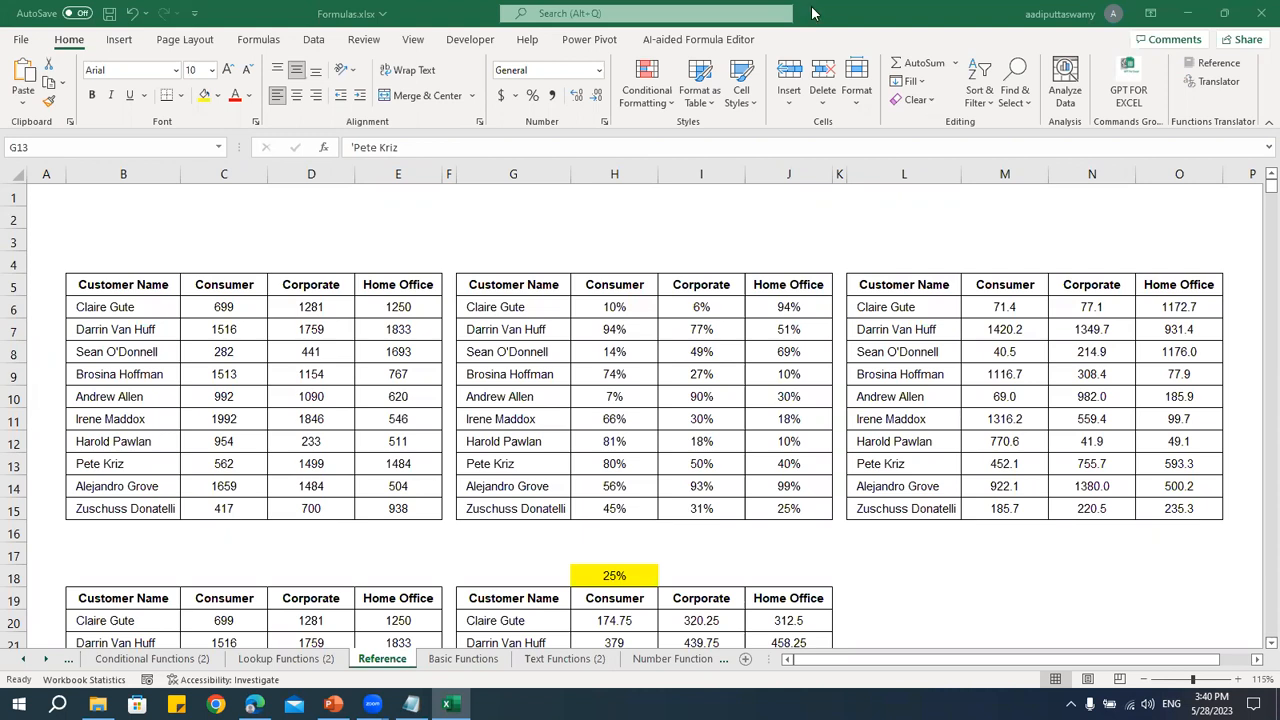
- Go to the Text Functions (2) sheet and display the commands of the AI-aided Formula Editor add-in
{"action": "left_click", "coordinate": [565, 659]}
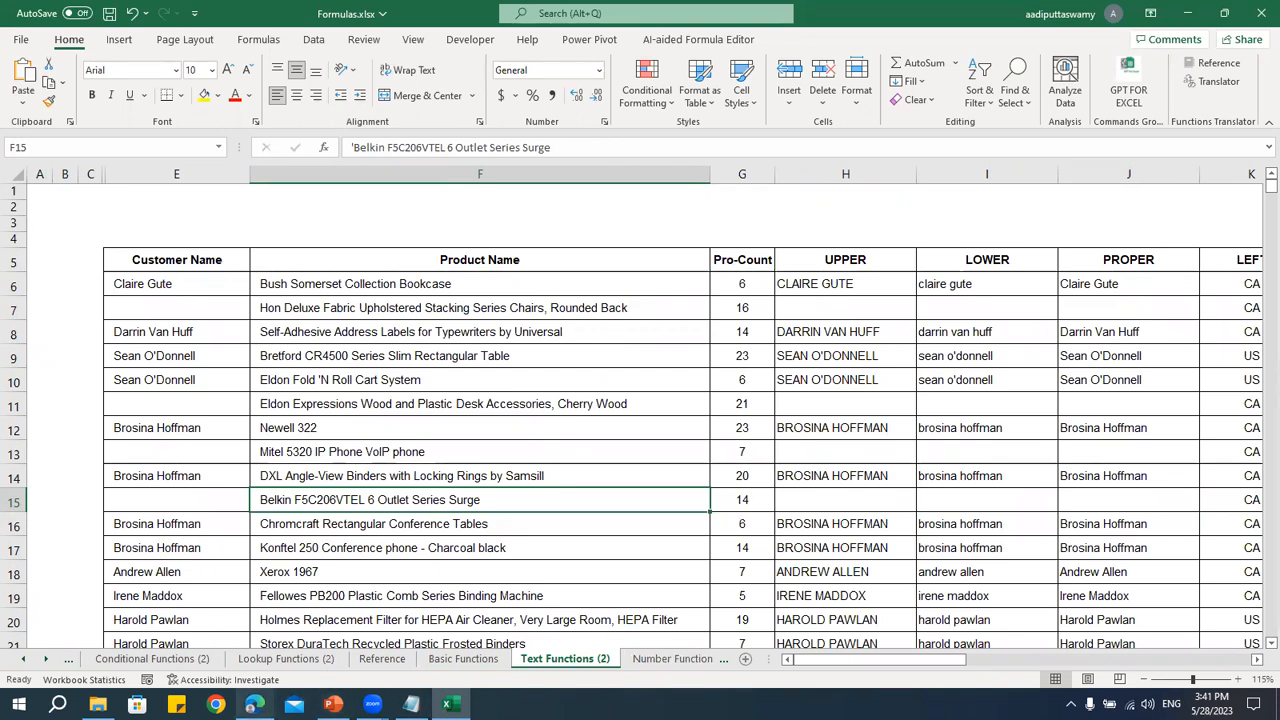
{"action": "left_click", "coordinate": [254, 704]}
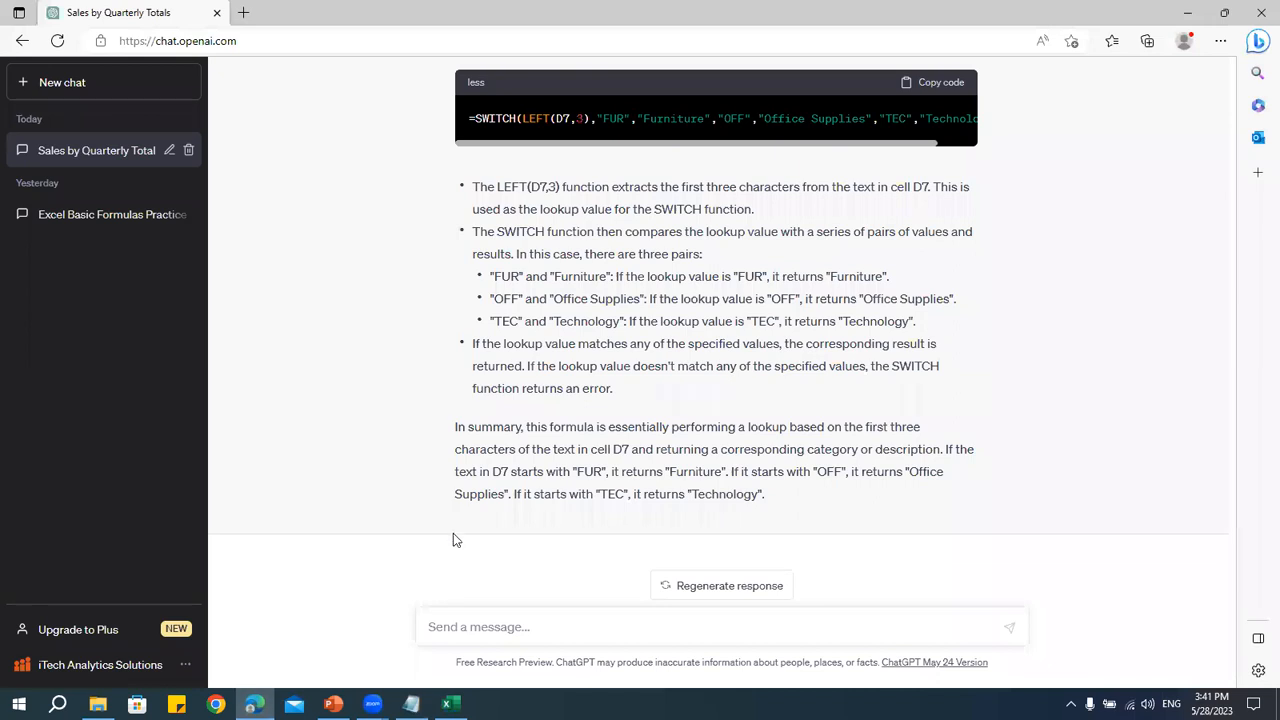
{"action": "key", "text": "alt+Tab"}
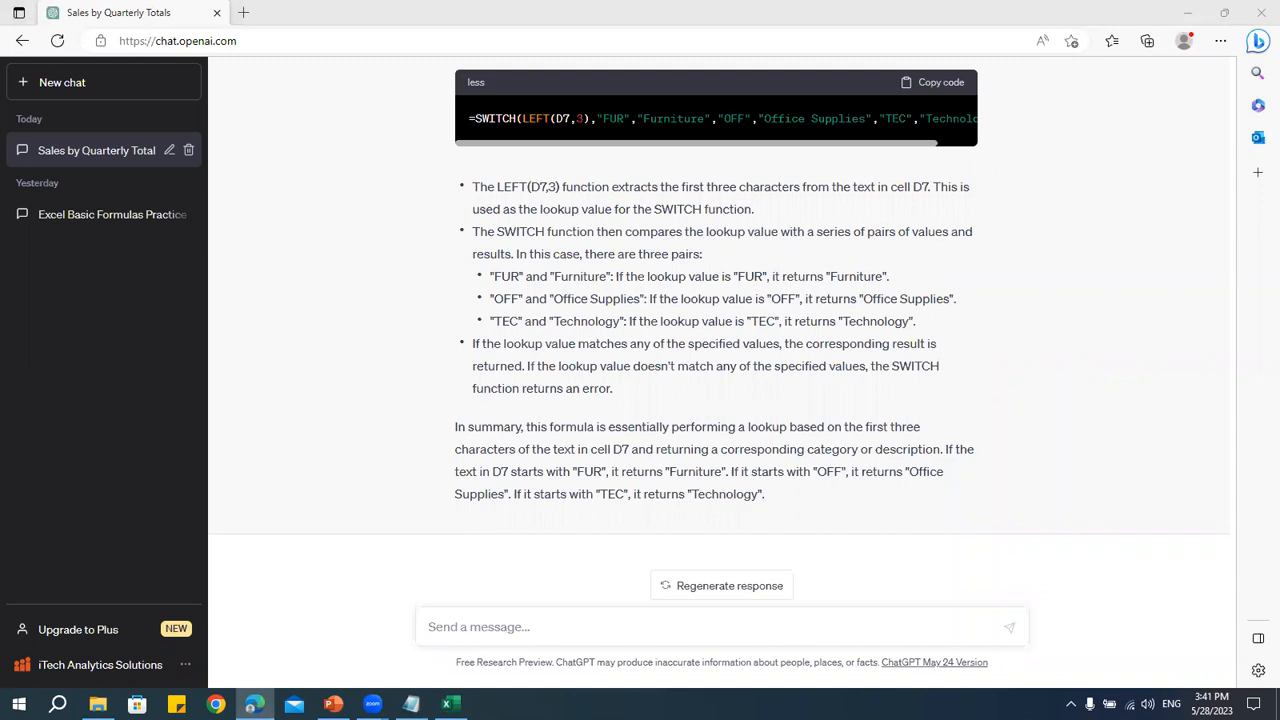
{"action": "left_click", "coordinate": [451, 704]}
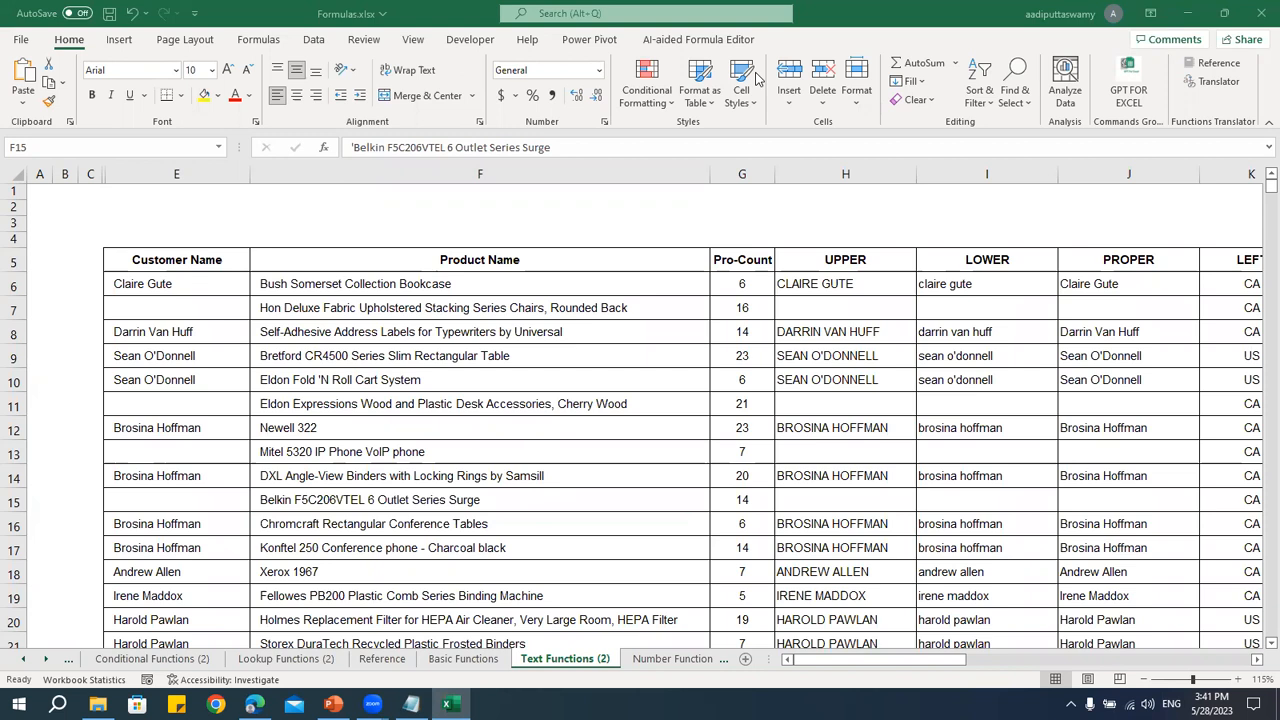
{"action": "left_click", "coordinate": [673, 44]}
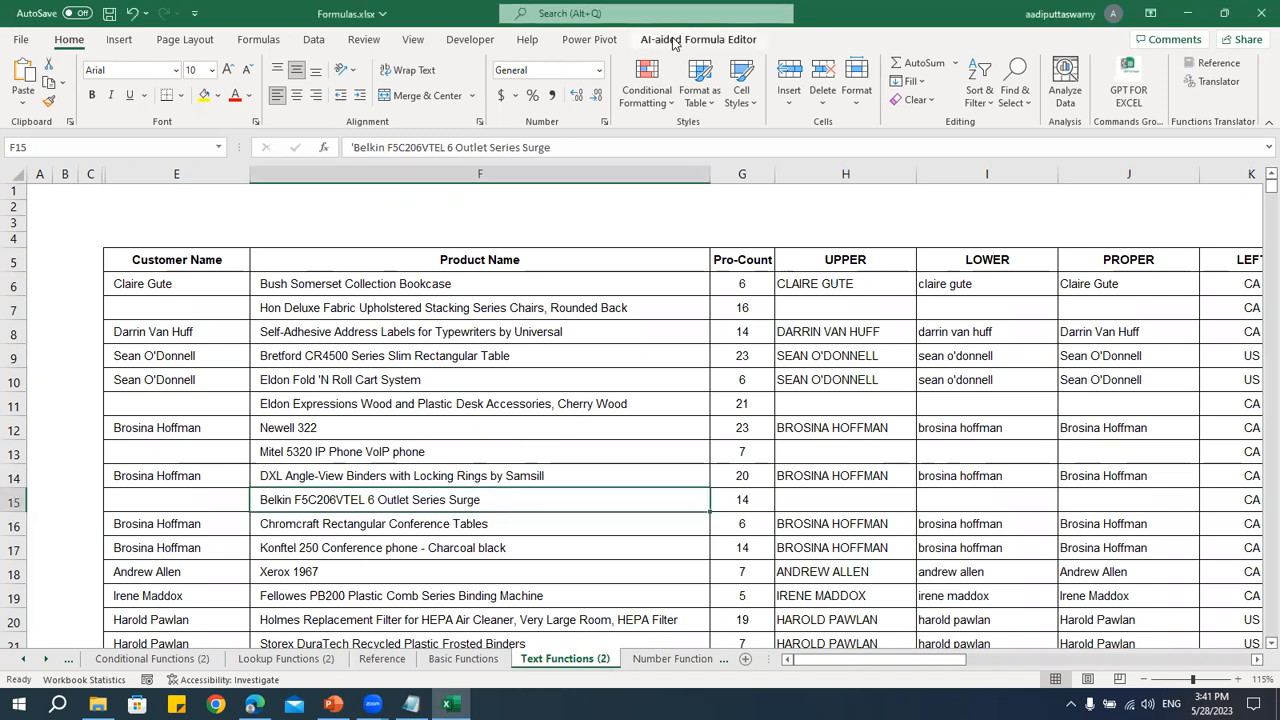
{"action": "left_click", "coordinate": [673, 42]}
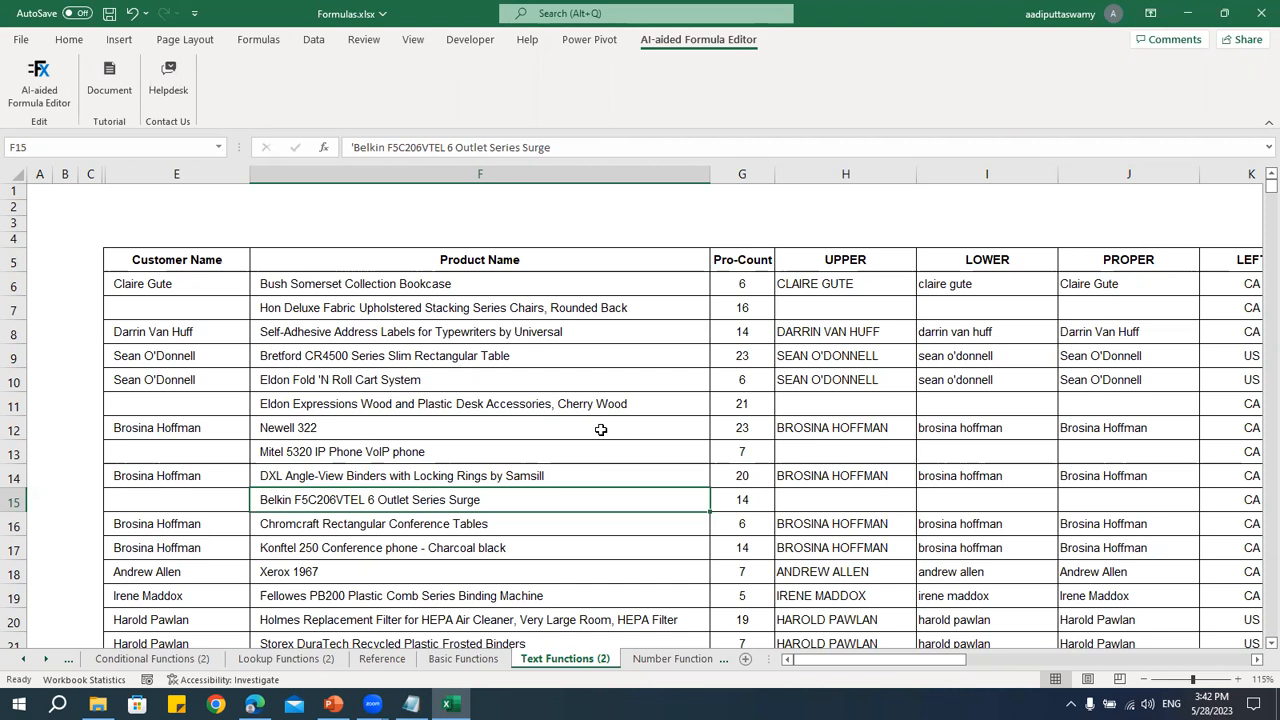
{"action": "left_click", "coordinate": [640, 385]}
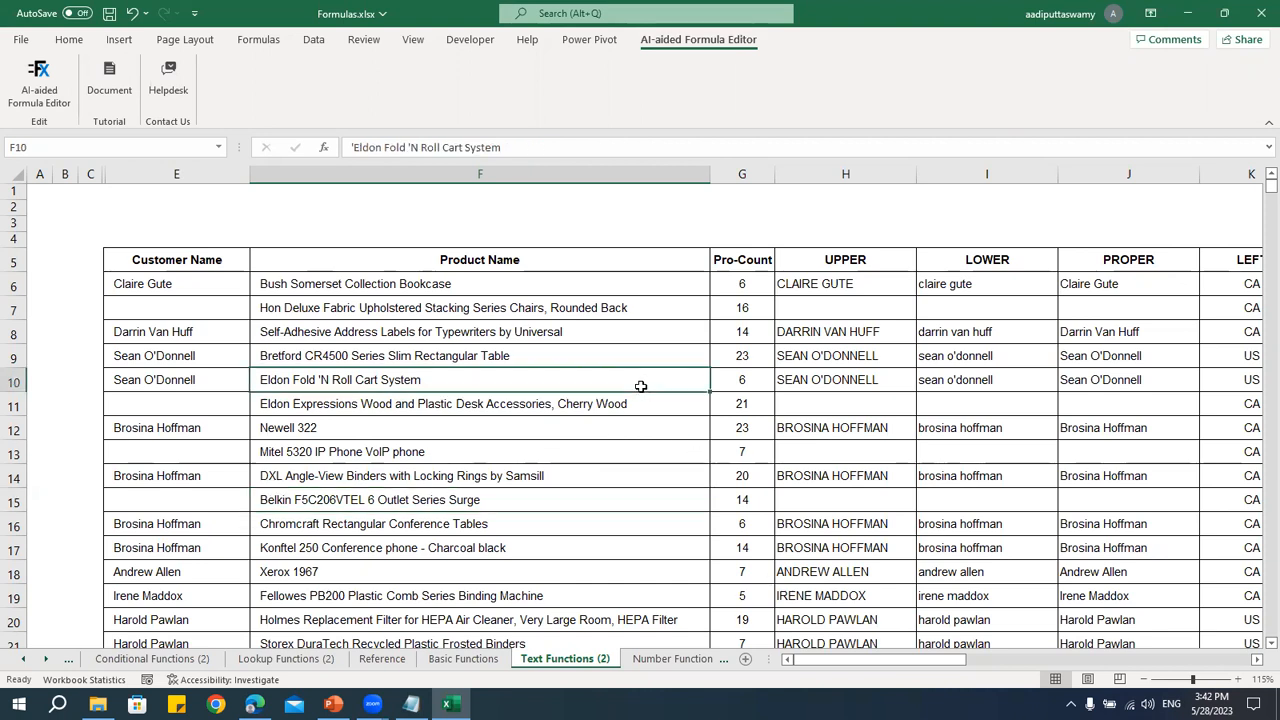
{"action": "left_click", "coordinate": [578, 338]}
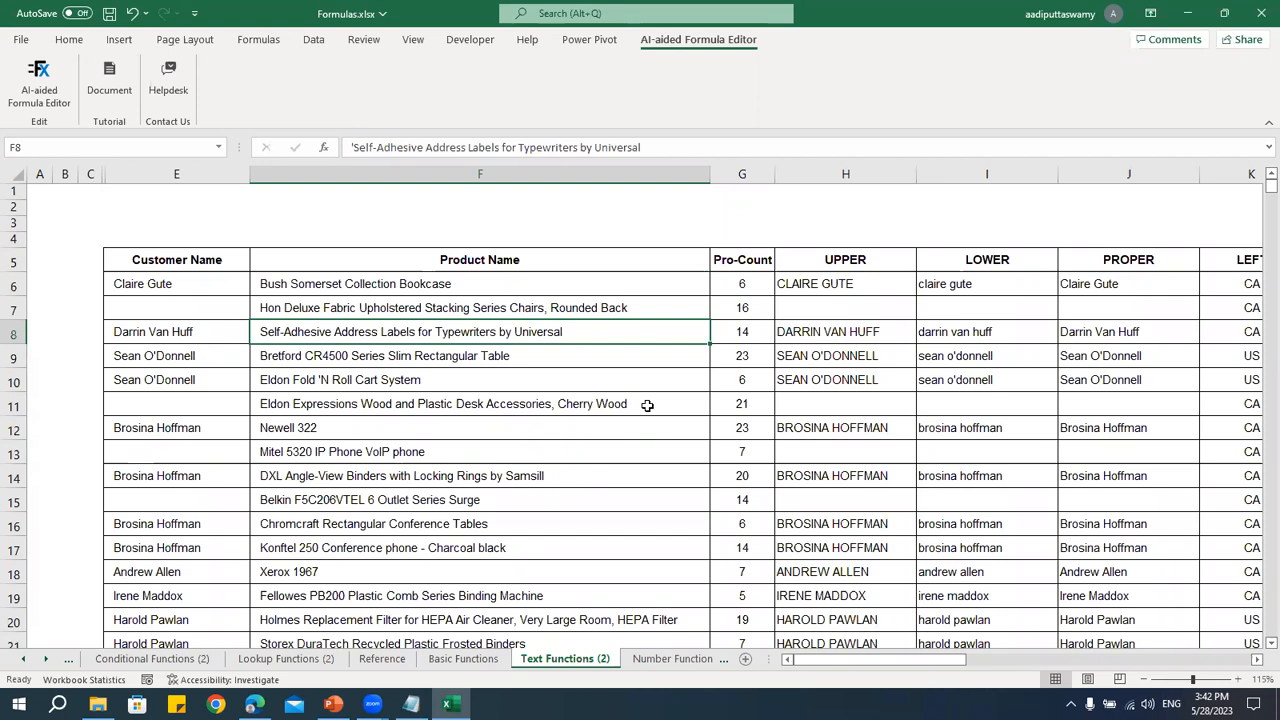
- Switch to ChatGPT in the browser and review the nested IF answer above the SWITCH formula question
{"action": "left_click", "coordinate": [254, 704]}
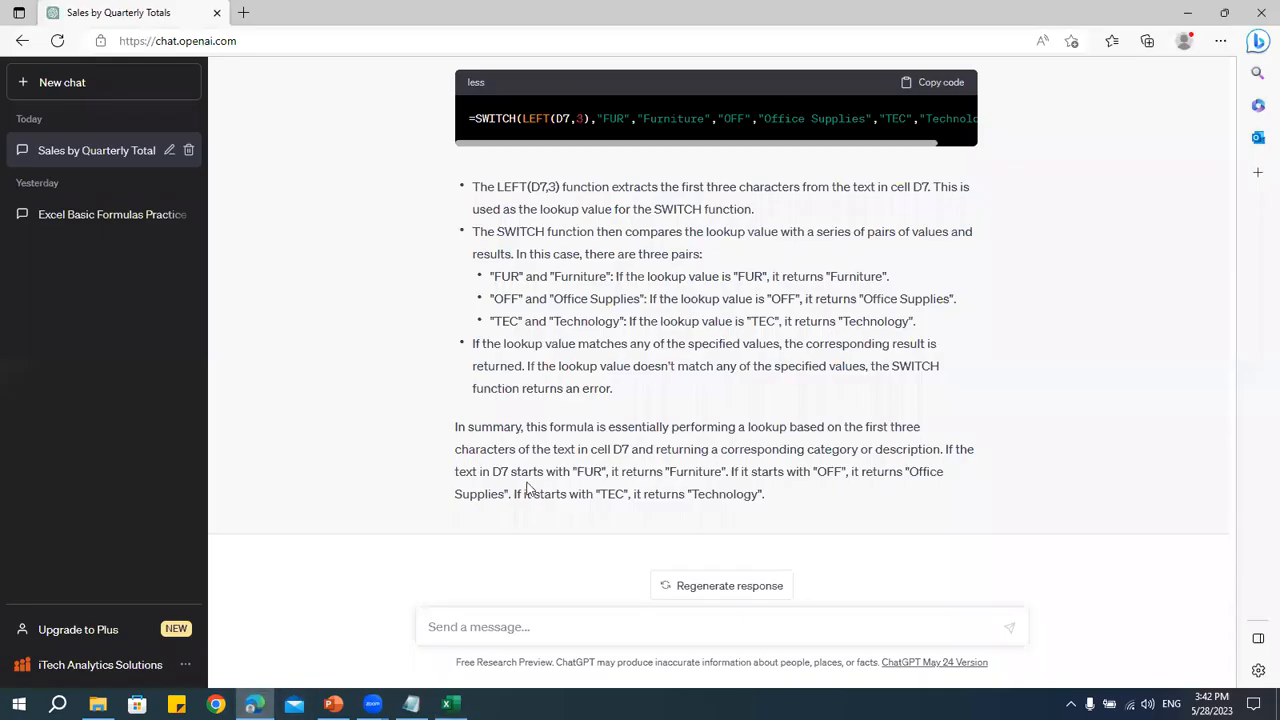
{"action": "scroll", "coordinate": [527, 489], "scroll_direction": "up", "scroll_amount": 5}
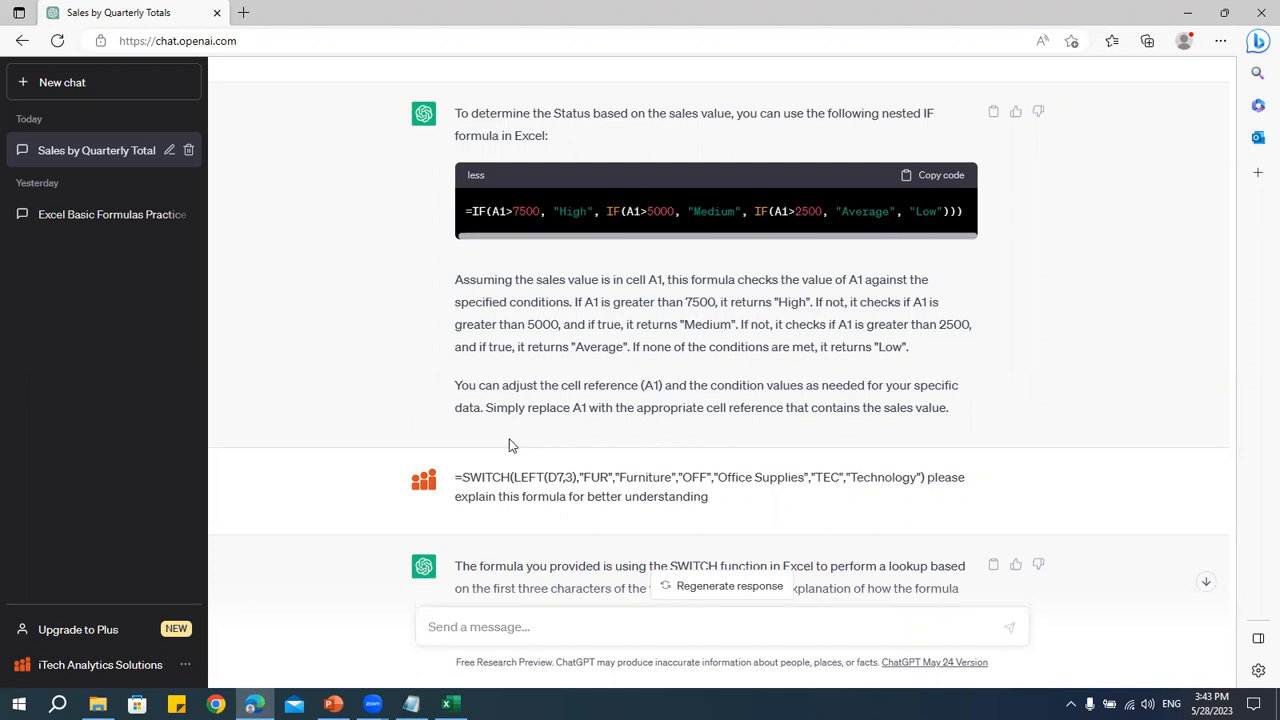
- Switch to Introduction.pptx in PowerPoint and show the Certificate of Participation slide containing the link for filling in the details
{"action": "left_click", "coordinate": [333, 704]}
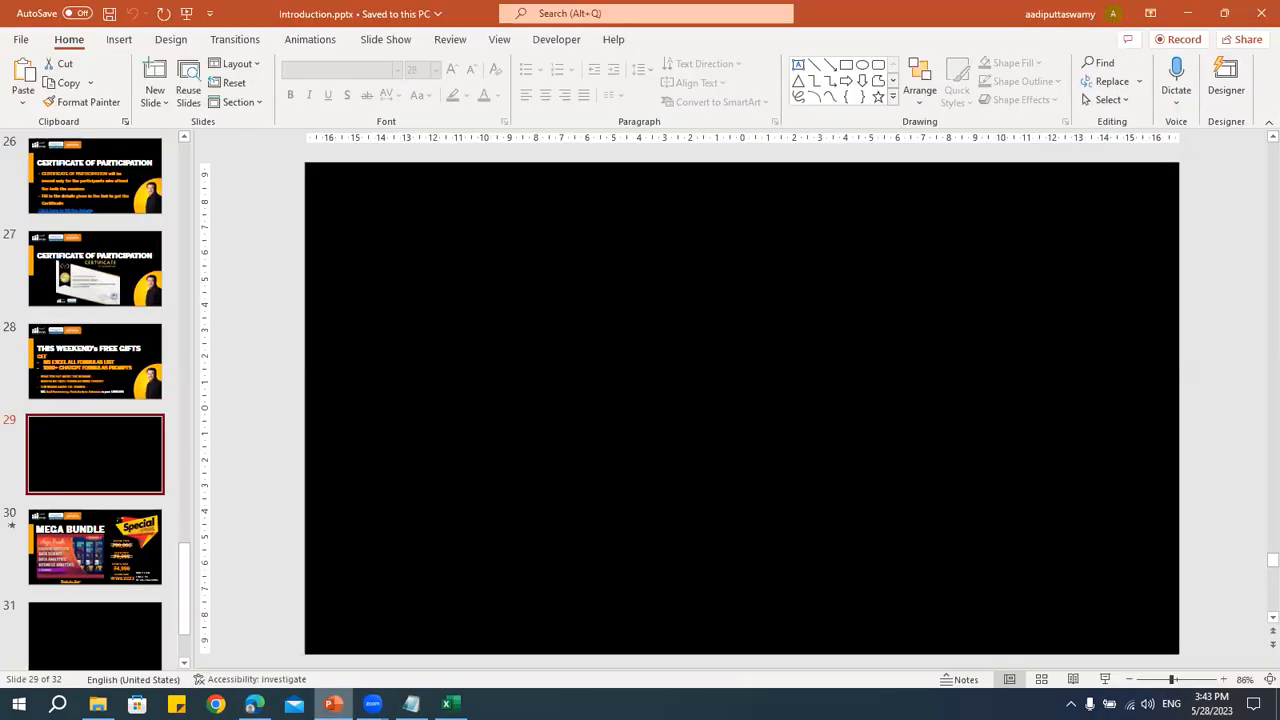
{"action": "left_click", "coordinate": [103, 367]}
{"action": "left_click", "coordinate": [106, 281]}
{"action": "left_click", "coordinate": [115, 204]}
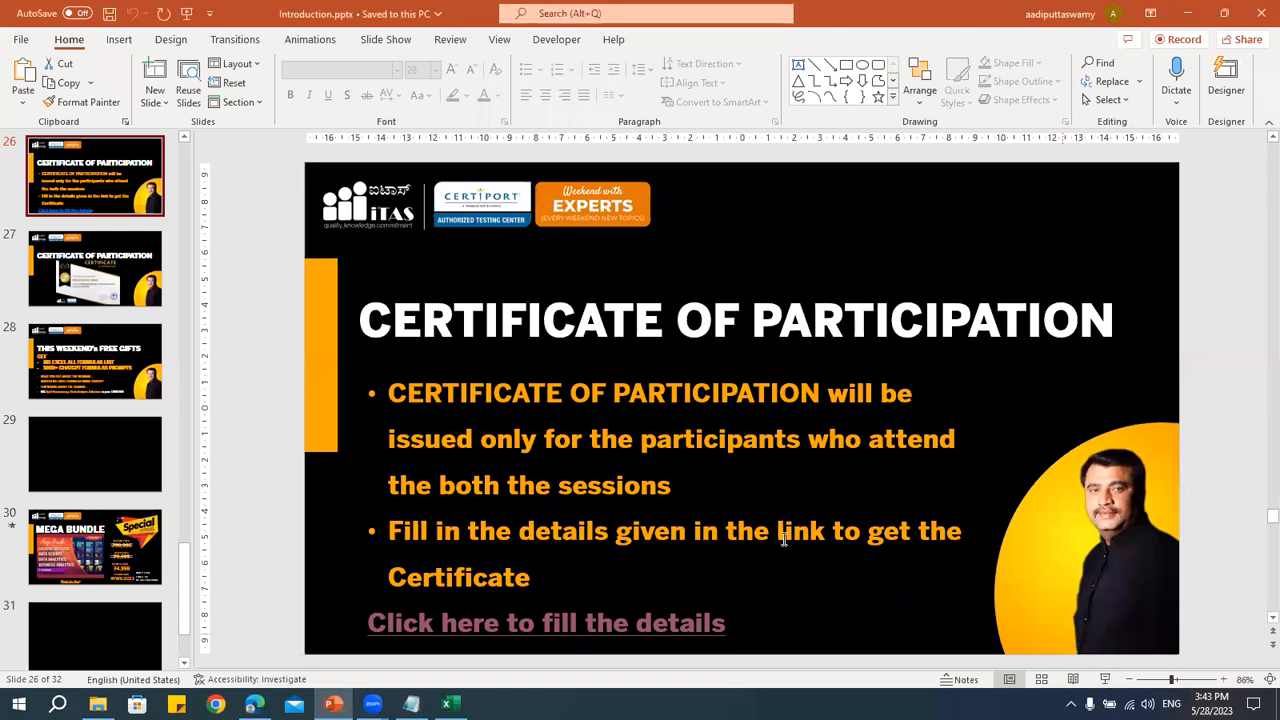
{"action": "left_click", "coordinate": [1207, 318]}
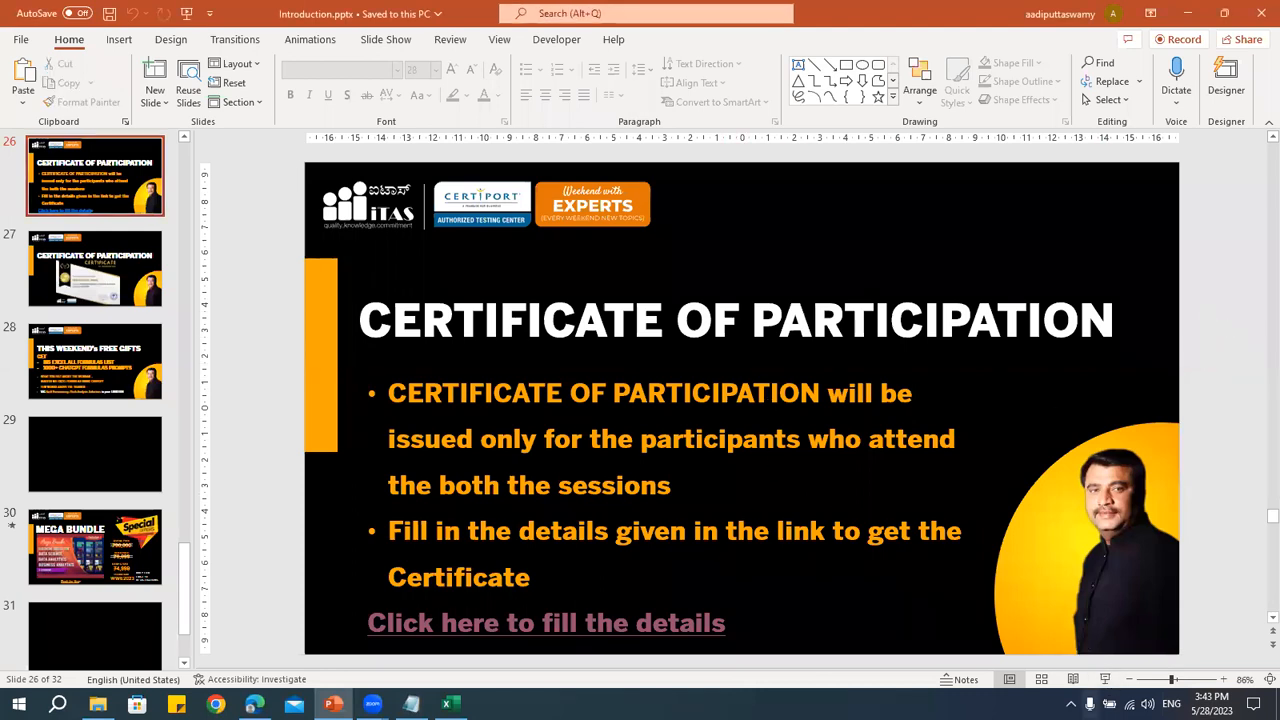
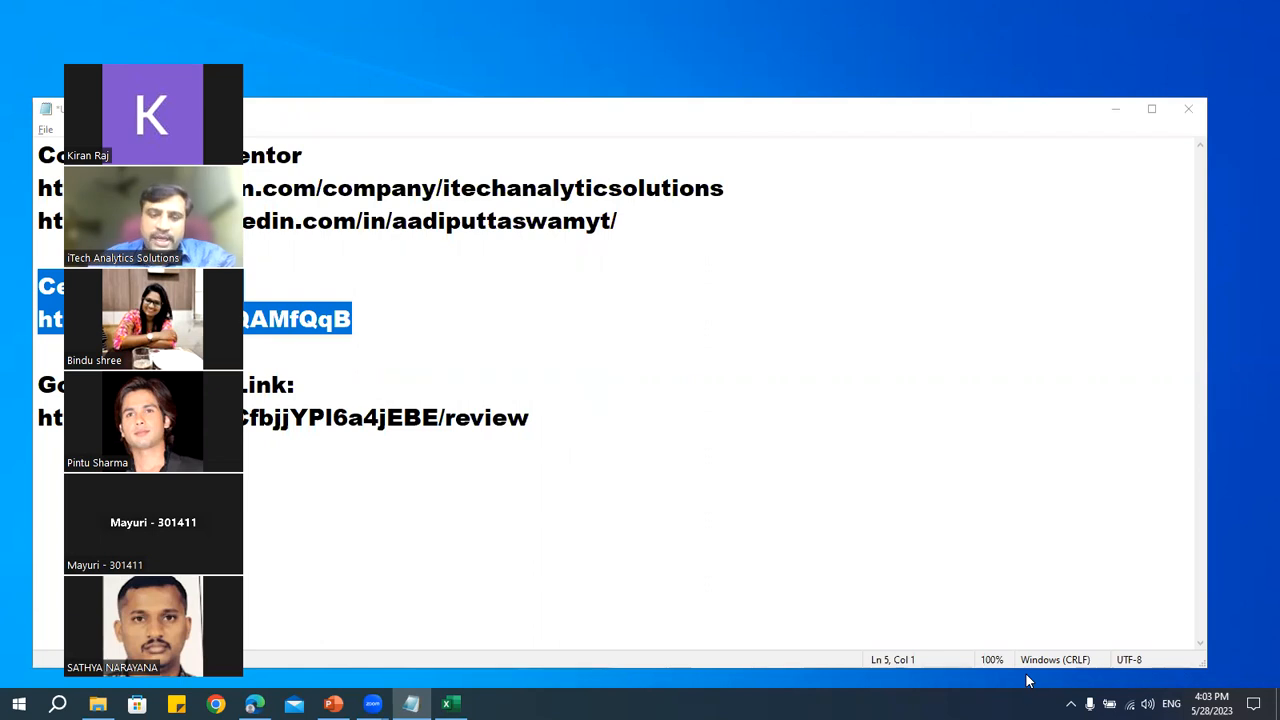
{"action": "left_click", "coordinate": [450, 704]}
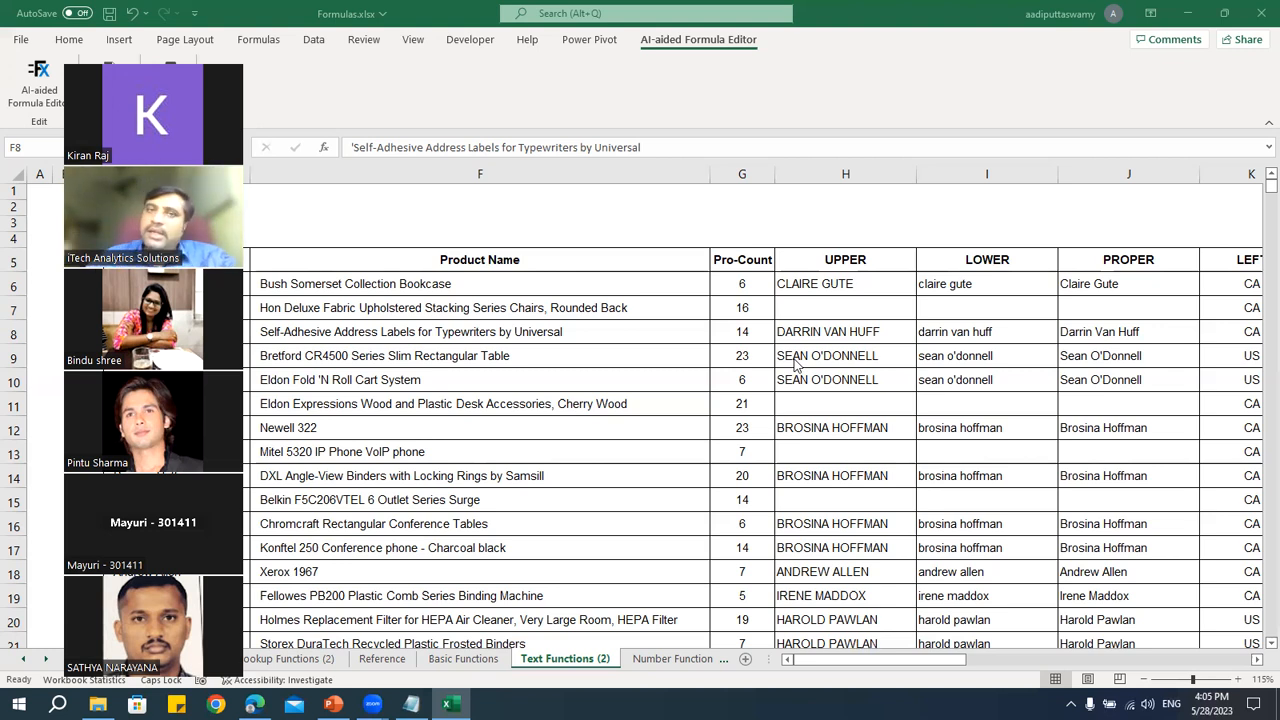
{"action": "left_click", "coordinate": [685, 113]}
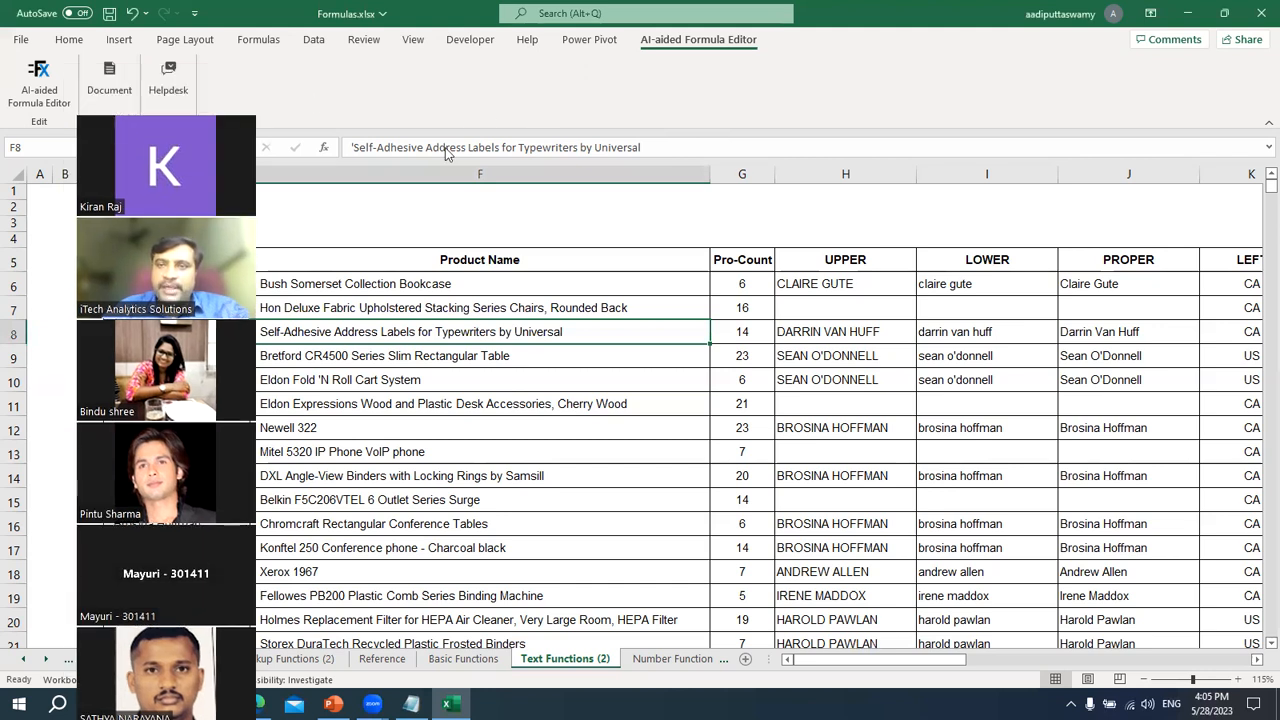
{"action": "key", "text": "ctrl+n"}
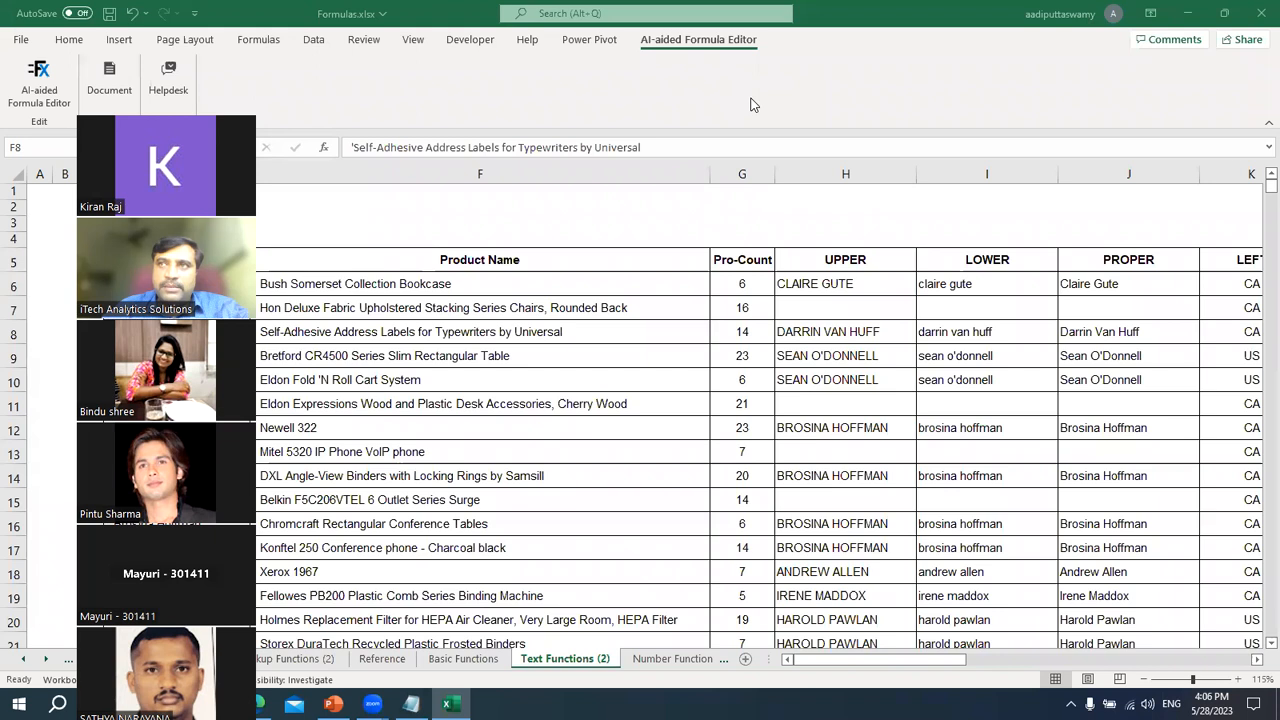
{"action": "left_click", "coordinate": [835, 71]}
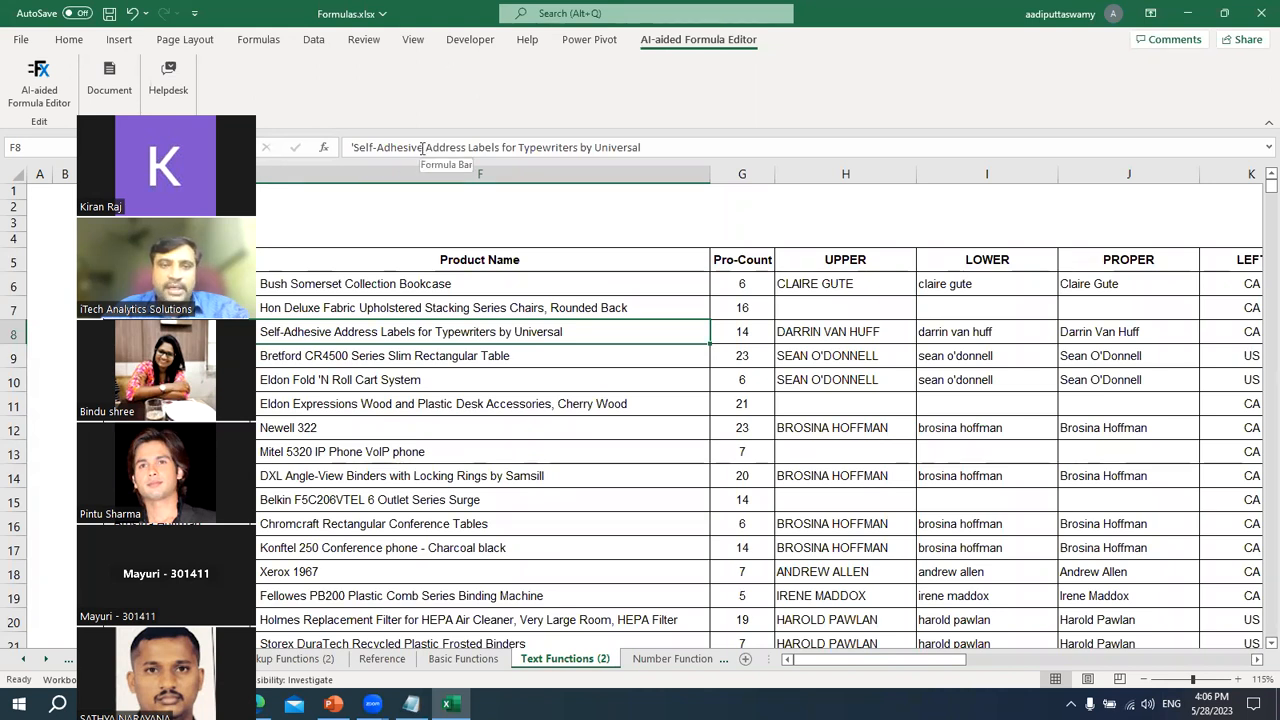
{"action": "key", "text": "ctrl+n"}
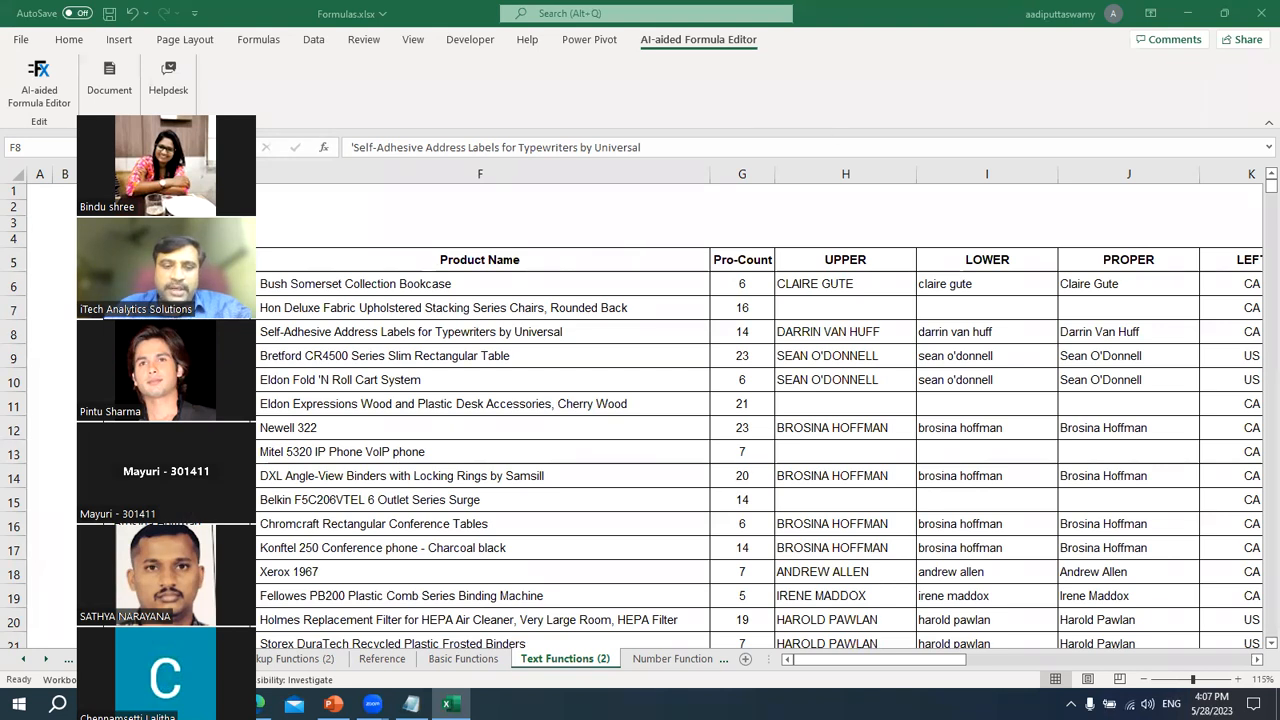
- Switch to the Notepad notes and select the Google Review Link heading together with its URL
{"action": "left_click", "coordinate": [411, 704]}
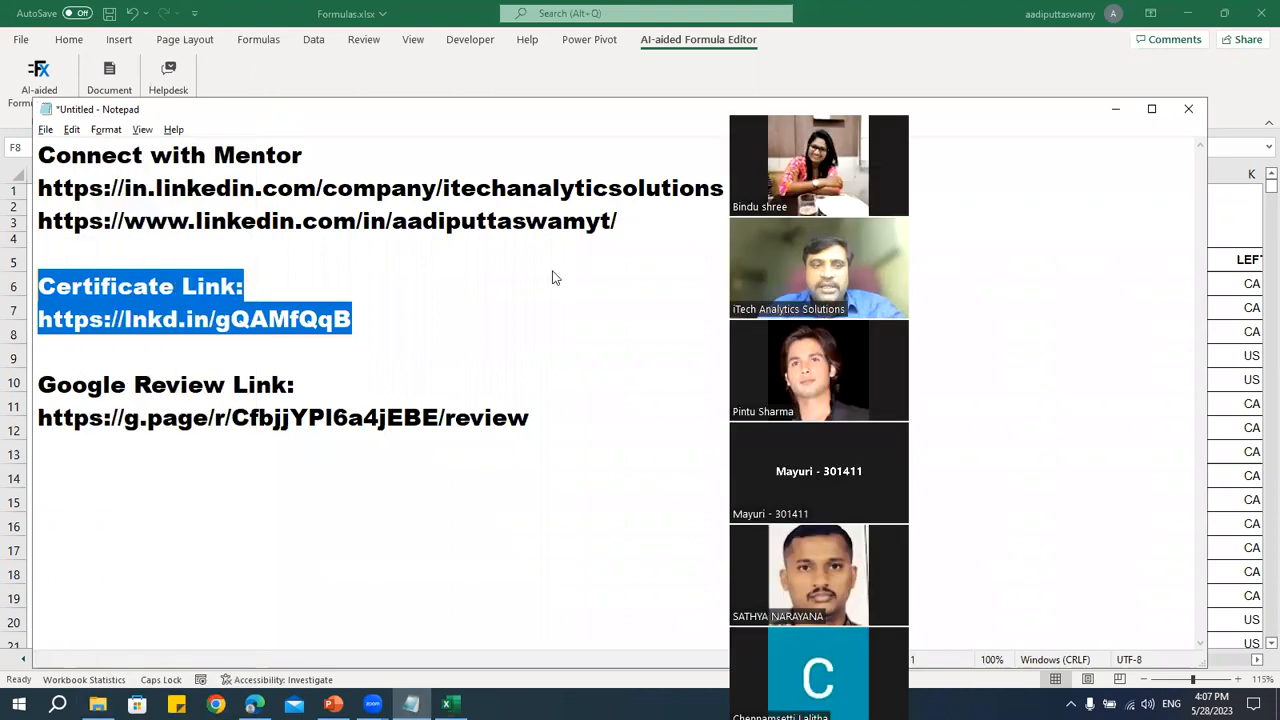
{"action": "left_click", "coordinate": [436, 350]}
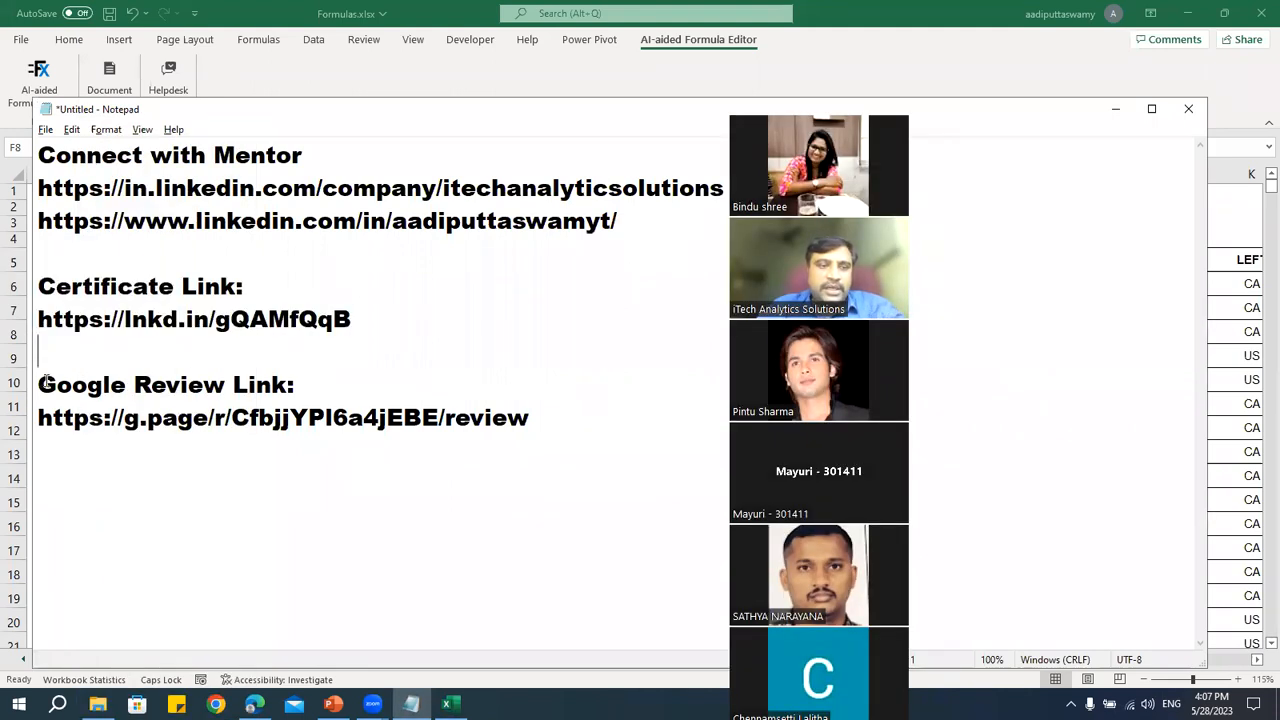
{"action": "left_click_drag", "start_coordinate": [44, 382], "coordinate": [471, 577]}
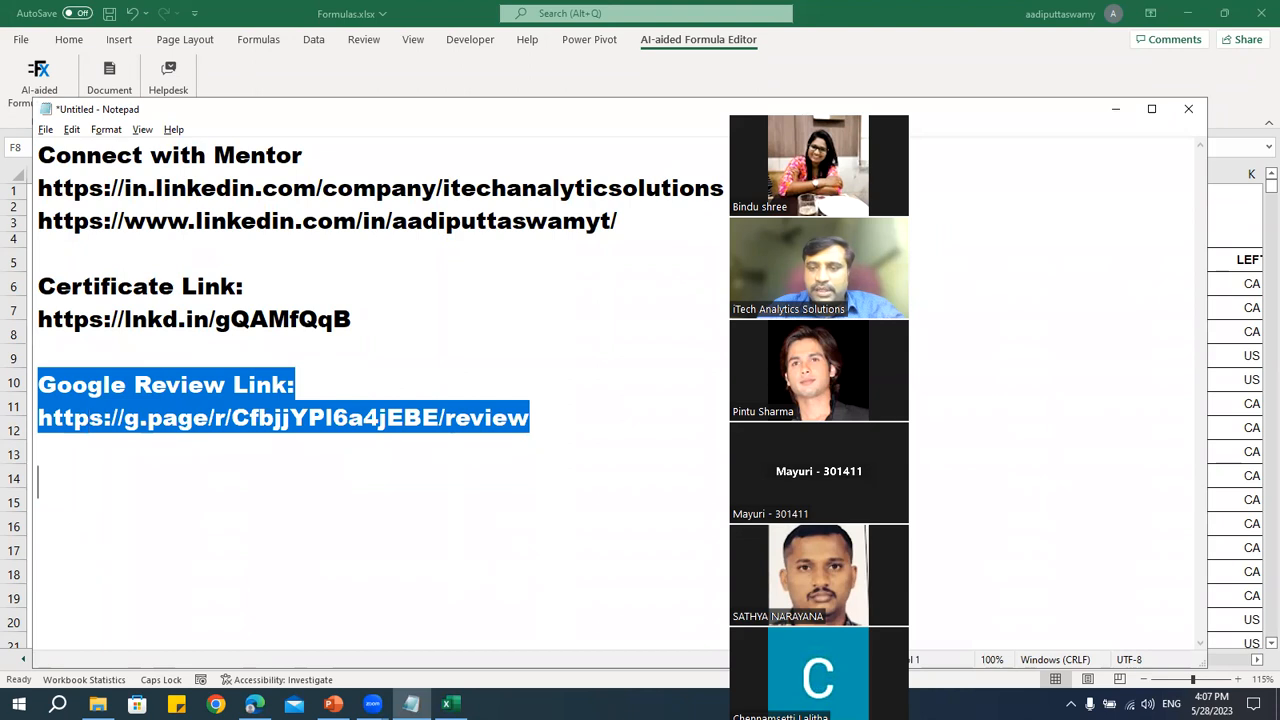
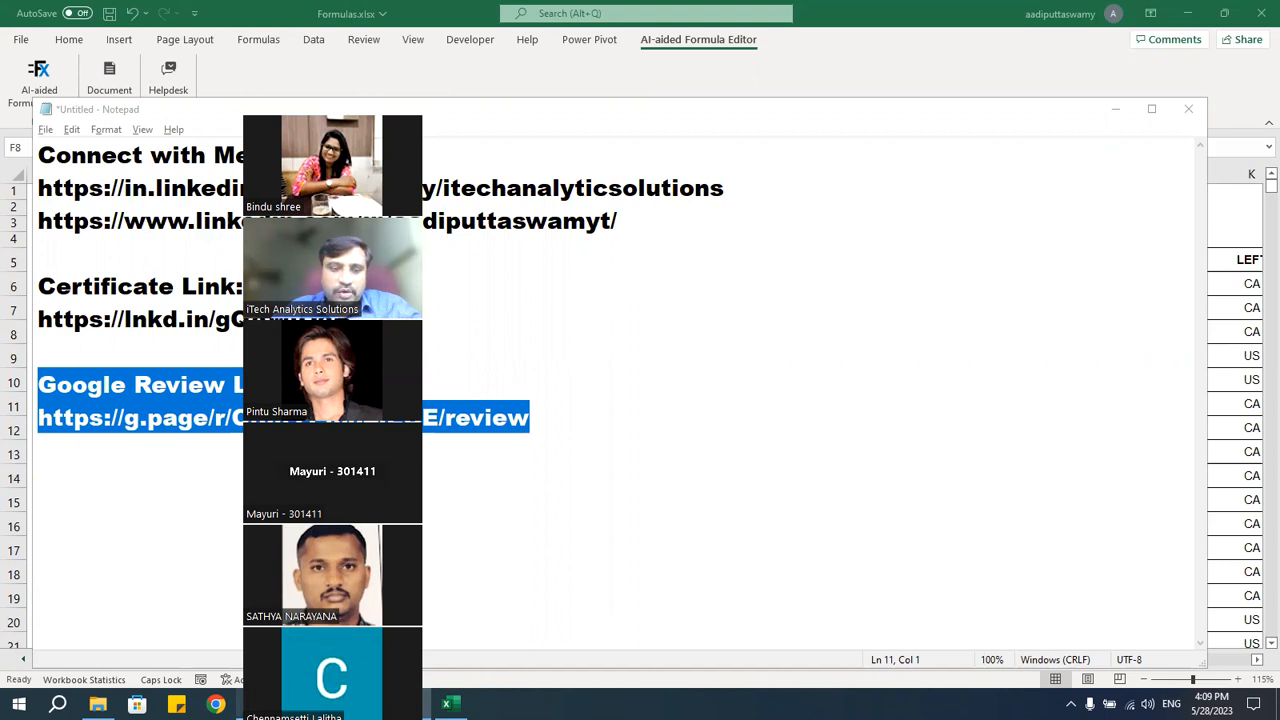
- Open Chrome with the iTech Analytics Solutions profile and load the iTAS website, itasinc.in, from the new tab page
{"action": "left_click", "coordinate": [216, 704]}
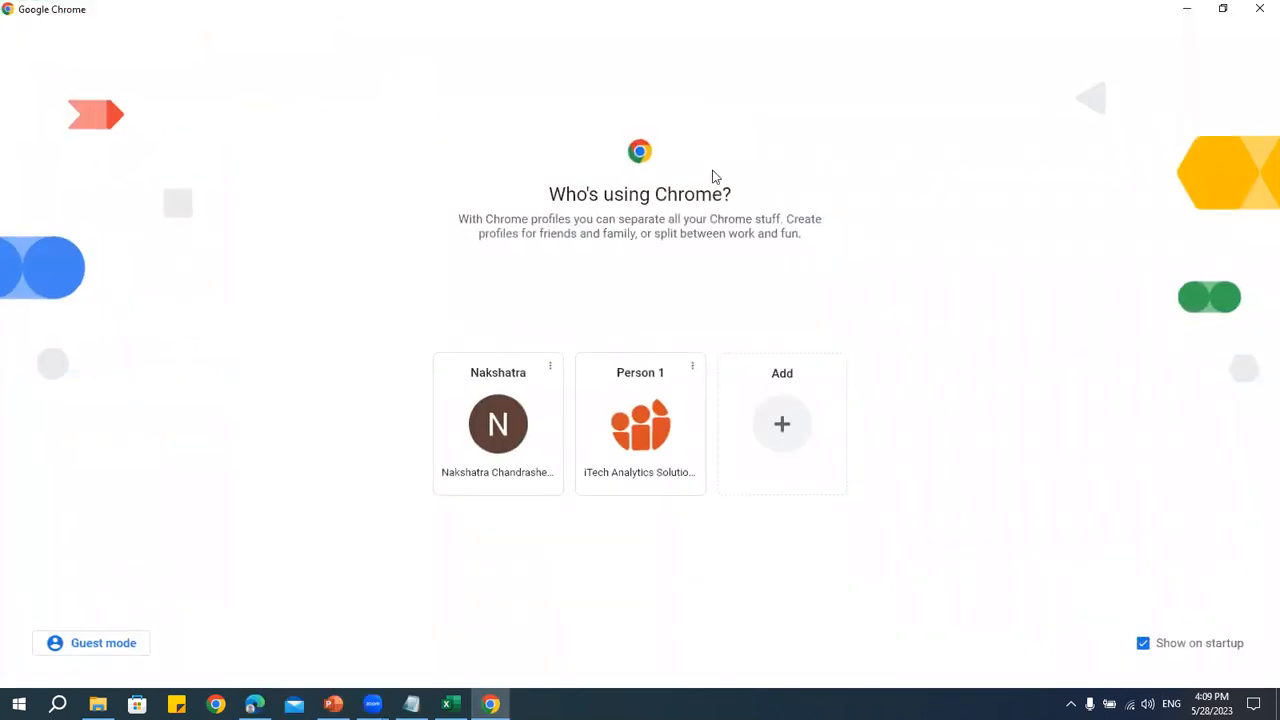
{"action": "left_click", "coordinate": [480, 400]}
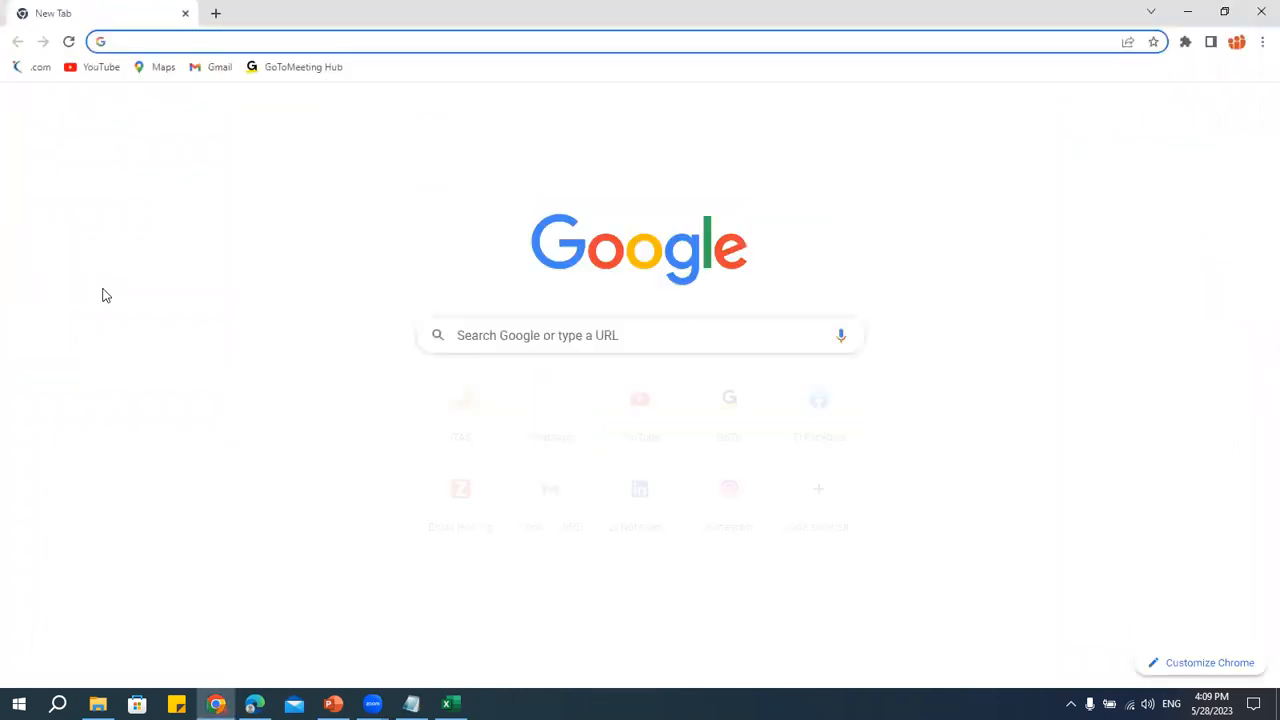
{"action": "left_click", "coordinate": [468, 408]}
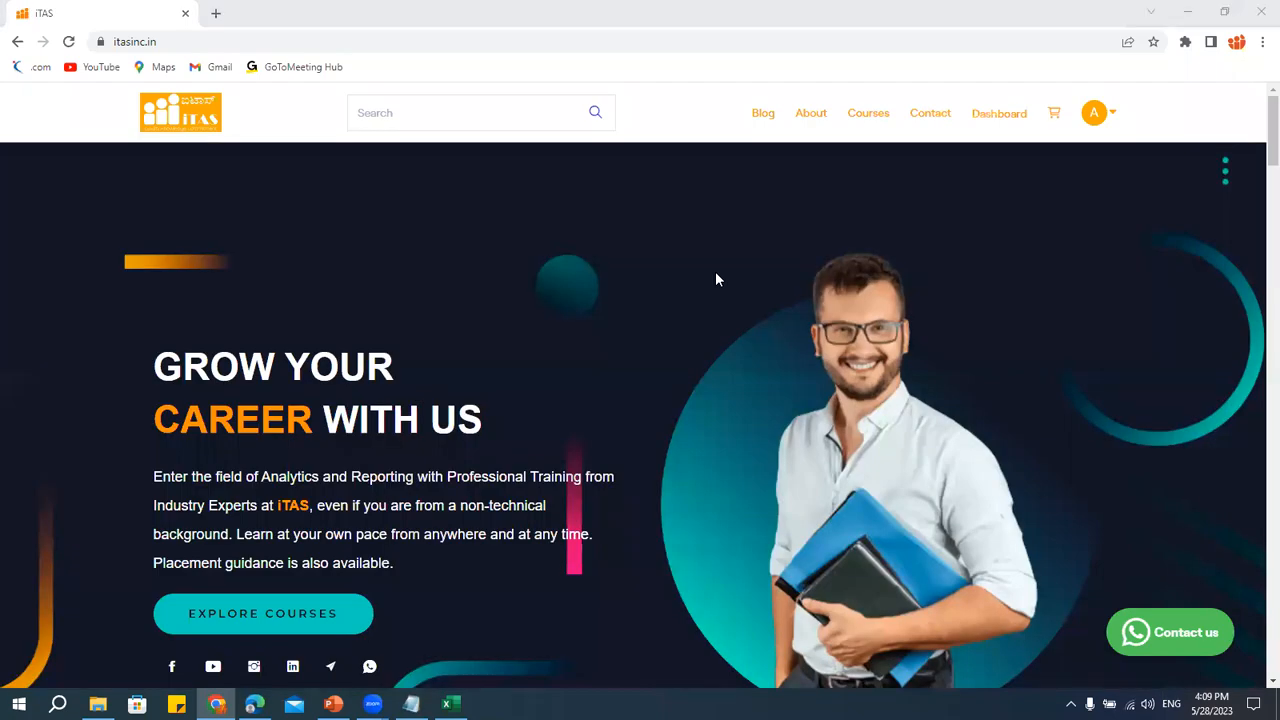
- Open the iTAS dashboard's course list and go to the Weekend With Experts - Learn Tools, Softwares, Techniques course
{"action": "left_click", "coordinate": [990, 116]}
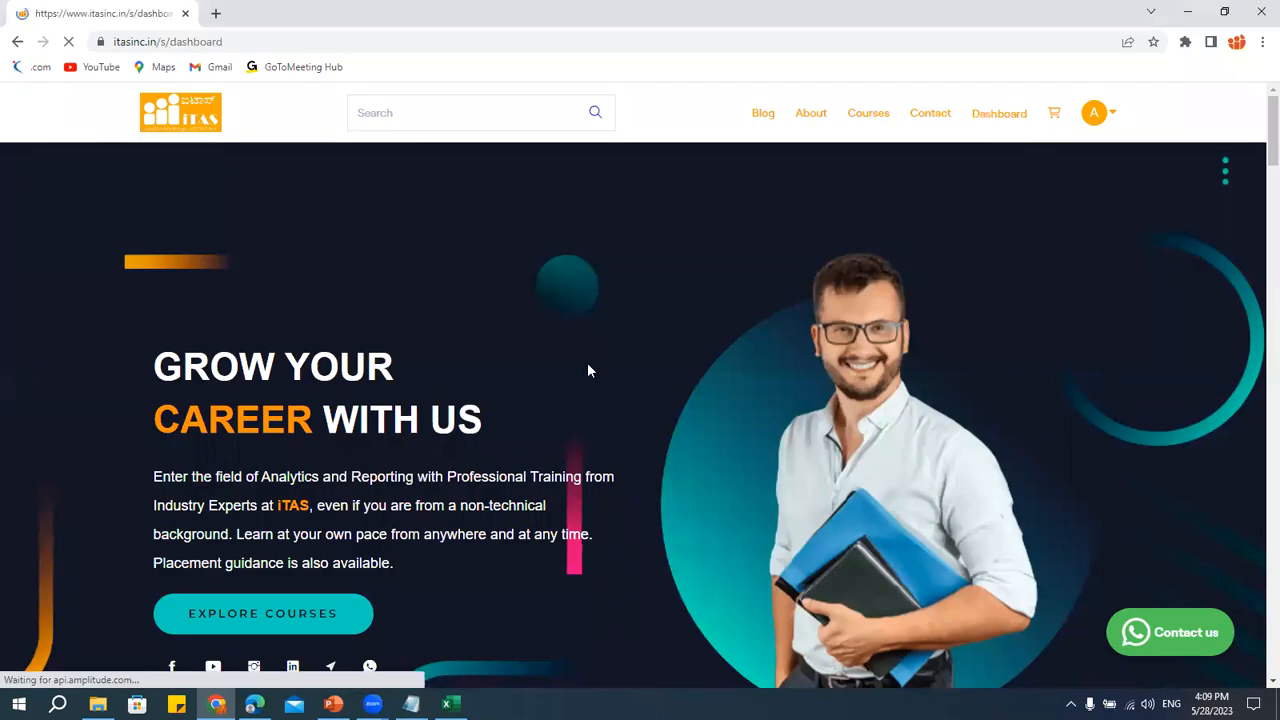
{"action": "left_click", "coordinate": [58, 246]}
{"action": "left_click", "coordinate": [64, 214]}
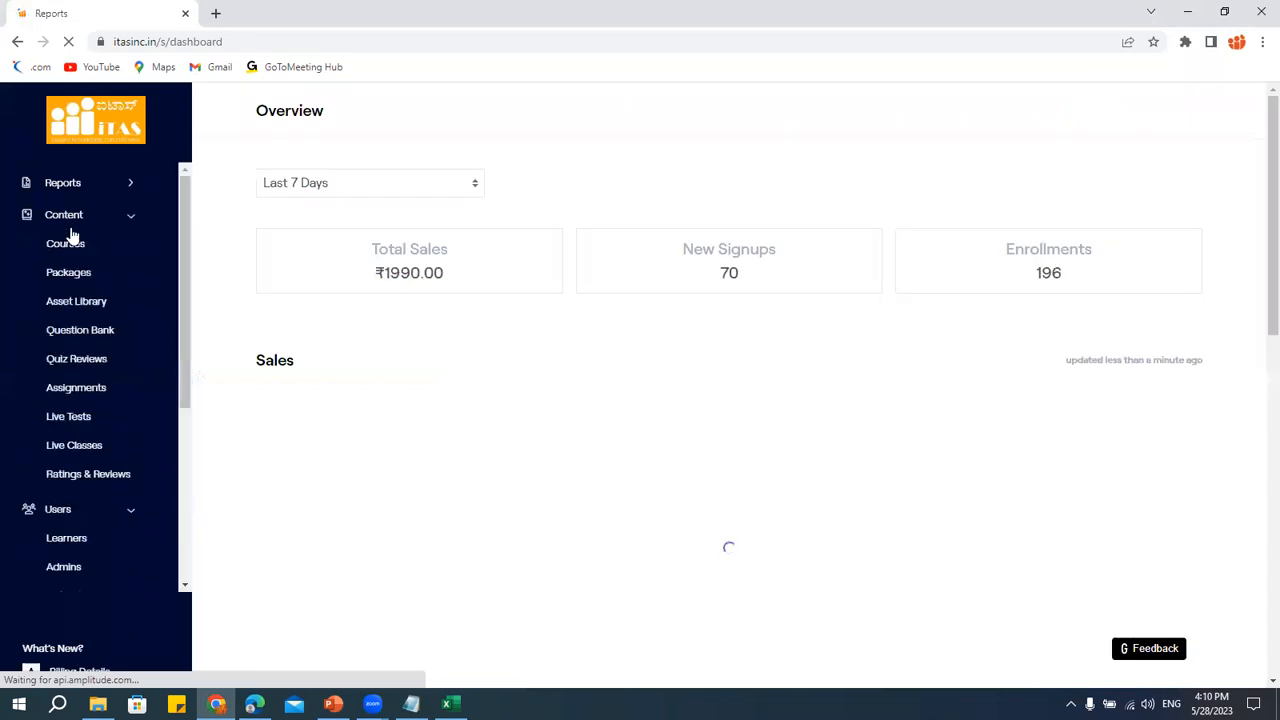
{"action": "left_click", "coordinate": [90, 244]}
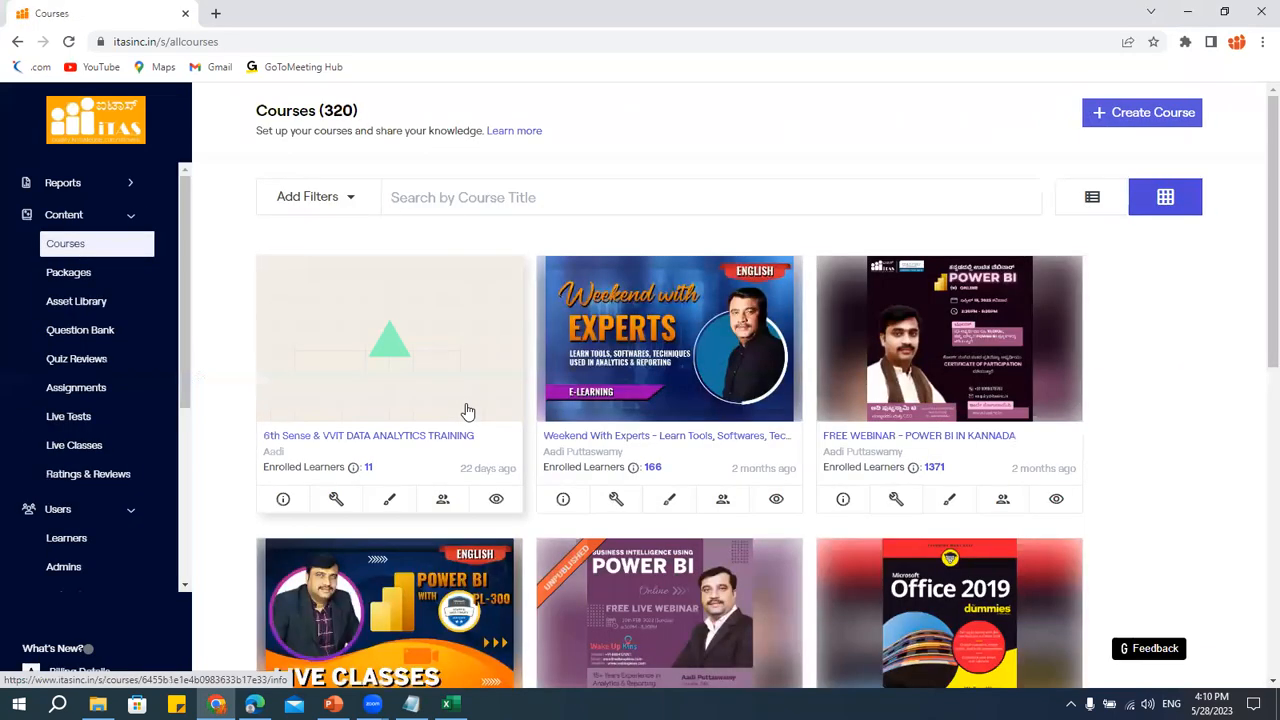
{"action": "left_click", "coordinate": [678, 362]}
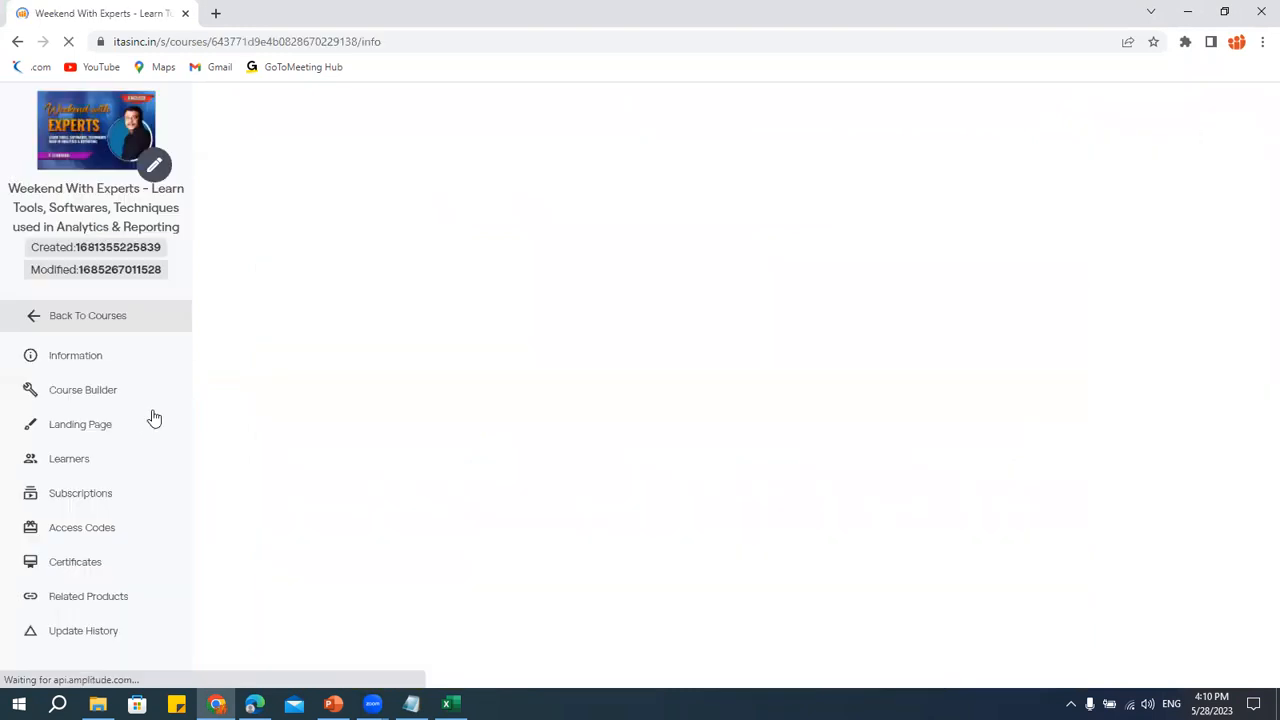
- Load the Course Builder for the Weekend With Experts course, reloading or going back to the course page if it stalls
{"action": "left_click", "coordinate": [80, 393]}
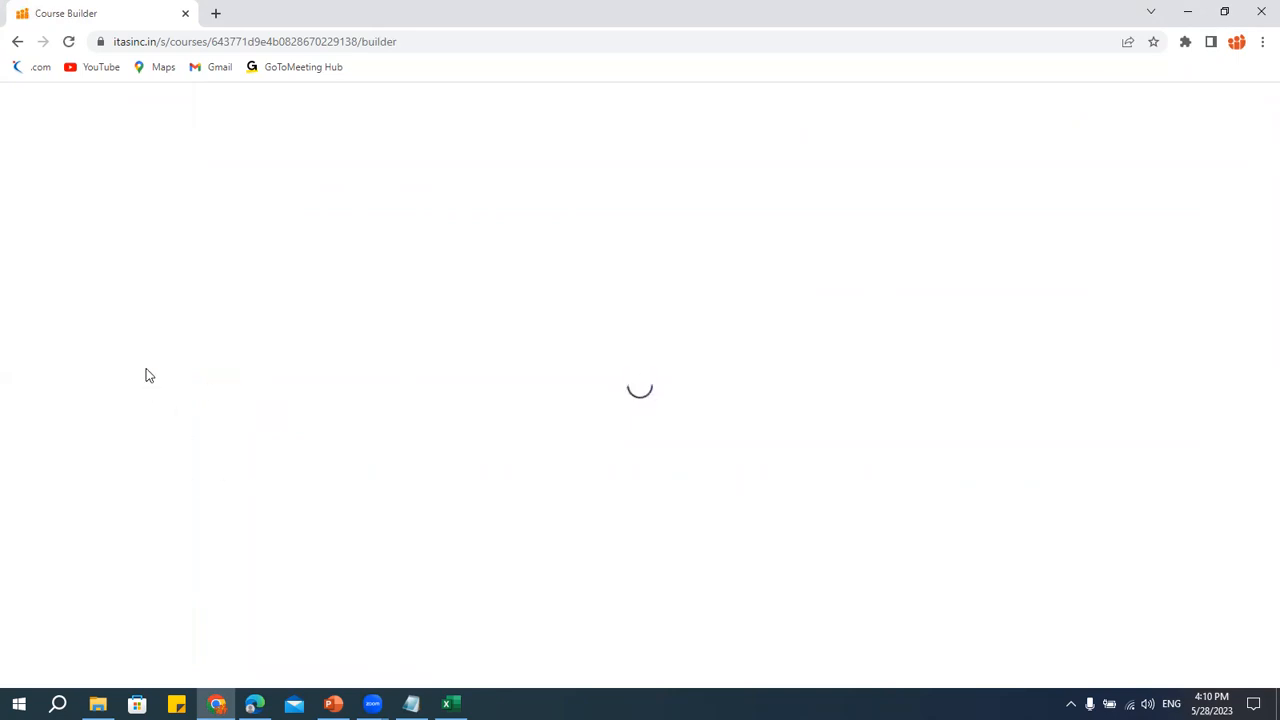
{"action": "left_click", "coordinate": [440, 35]}
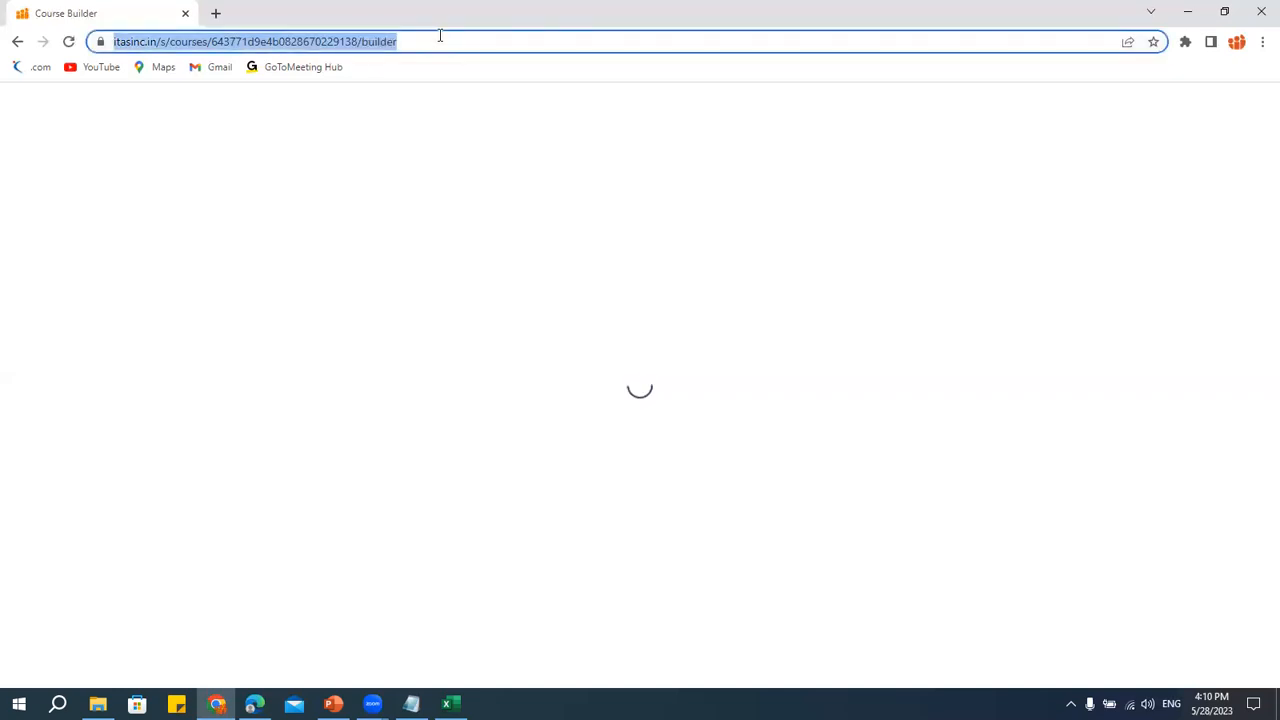
{"action": "key", "text": "Return"}
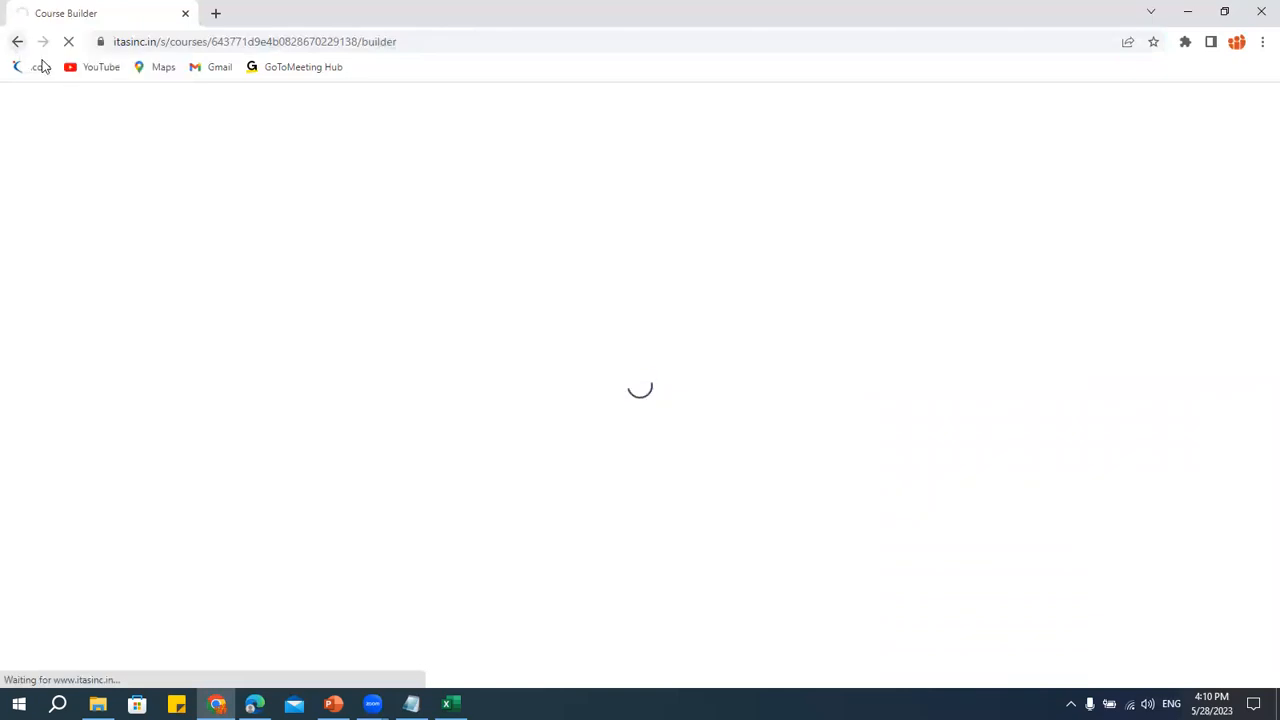
{"action": "left_click", "coordinate": [307, 44]}
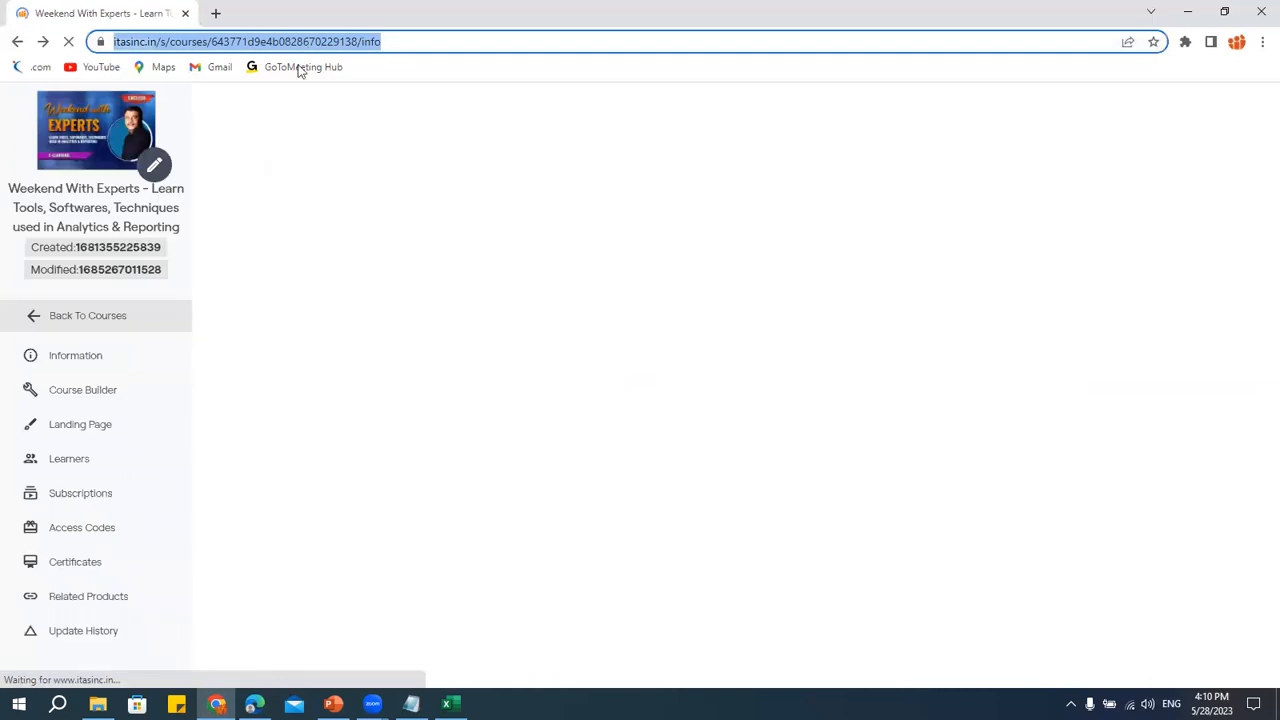
{"action": "left_click", "coordinate": [90, 394]}
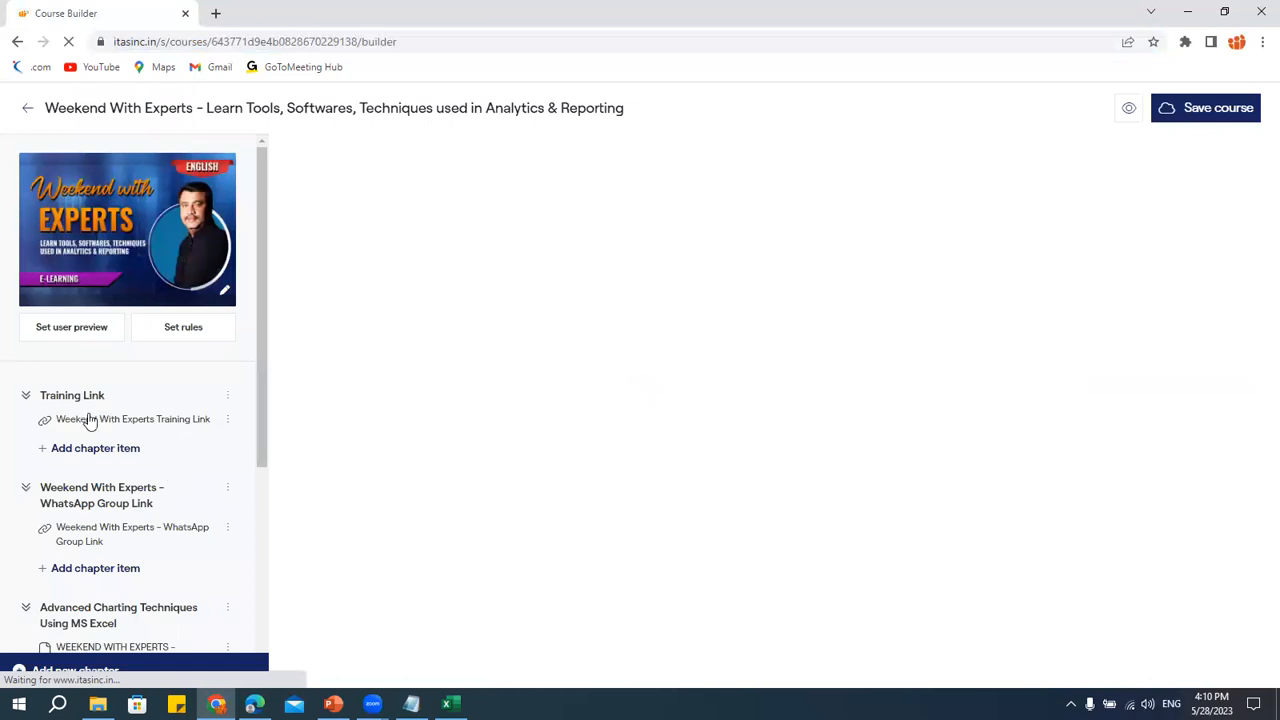
- Collapse the Training Link chapter, open the Weekend With Experts - WhatsApp Group Link item and select its URL
{"action": "scroll", "coordinate": [122, 513], "scroll_direction": "down", "scroll_amount": 2}
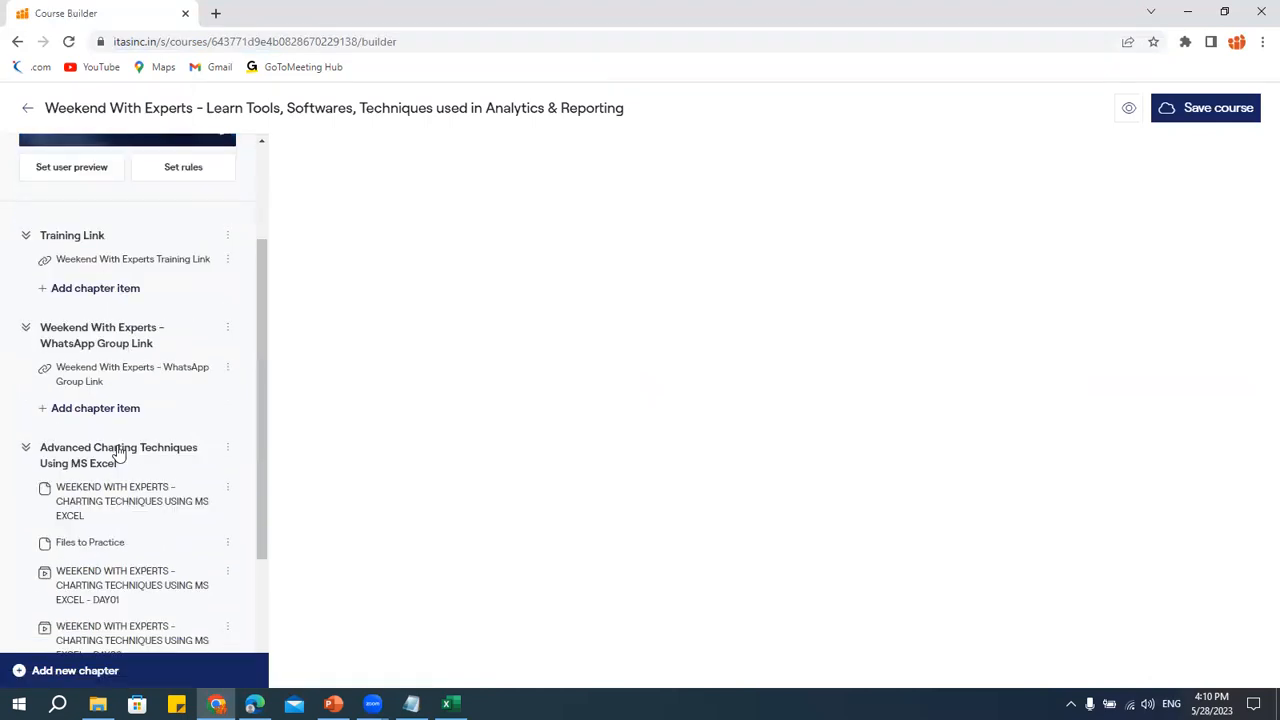
{"action": "left_click_drag", "start_coordinate": [256, 384], "coordinate": [261, 302]}
{"action": "left_click", "coordinate": [27, 360]}
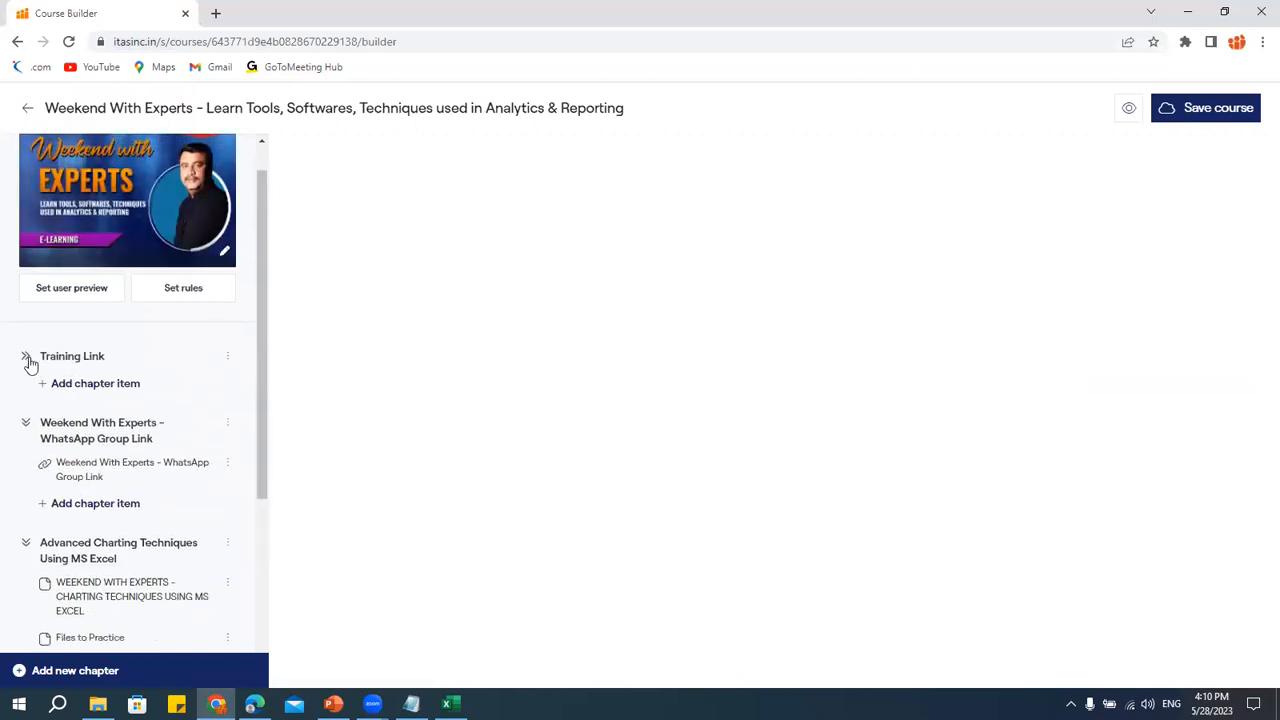
{"action": "left_click", "coordinate": [100, 468]}
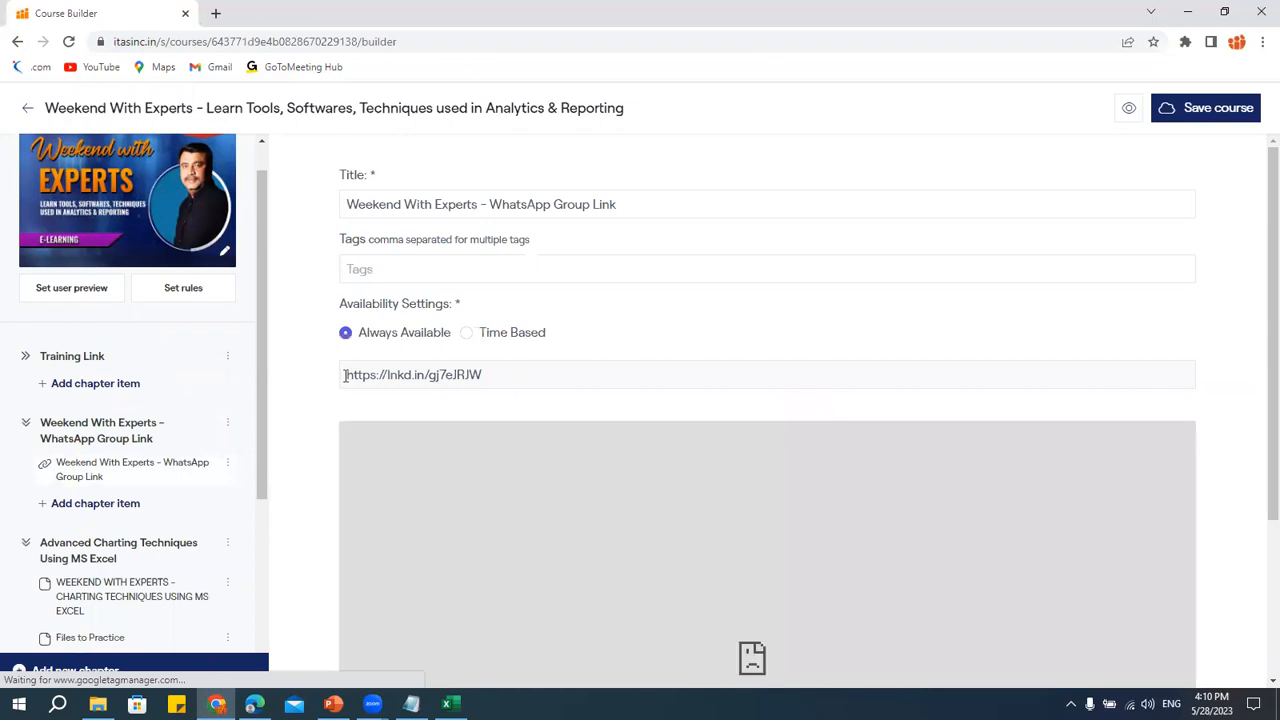
{"action": "left_click_drag", "start_coordinate": [348, 375], "coordinate": [544, 371]}
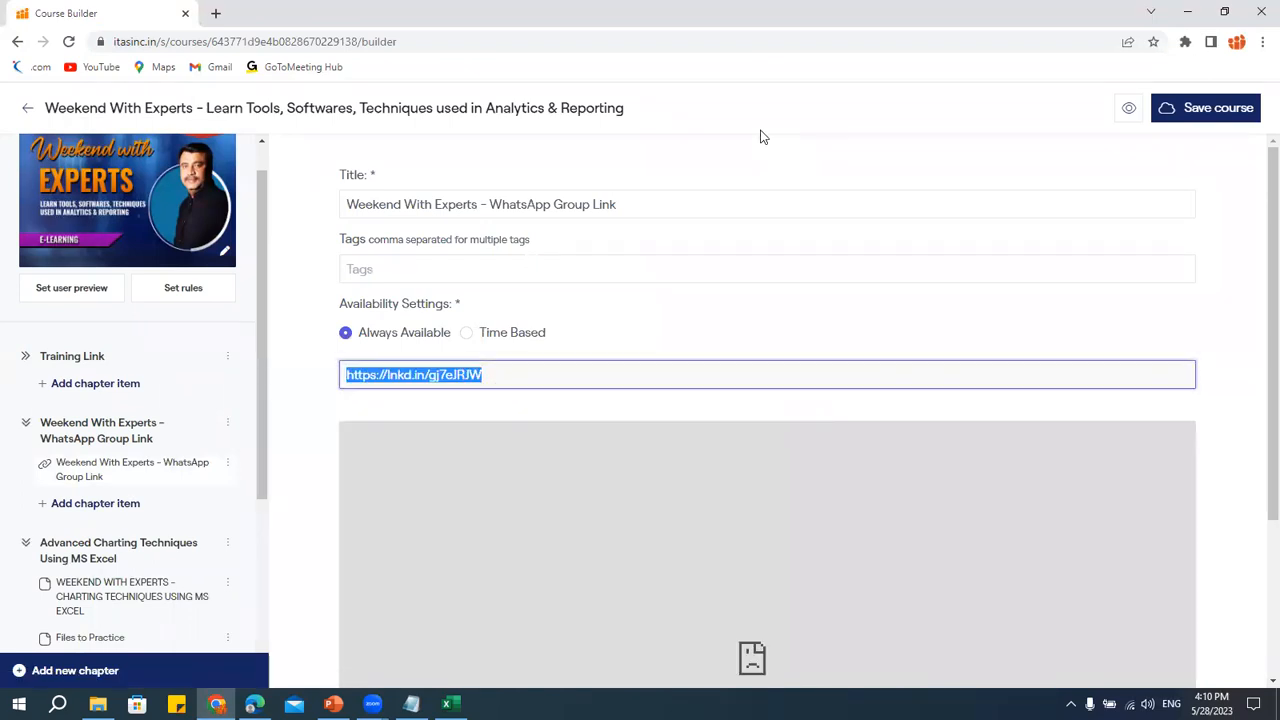
{"action": "left_click", "coordinate": [761, 131]}
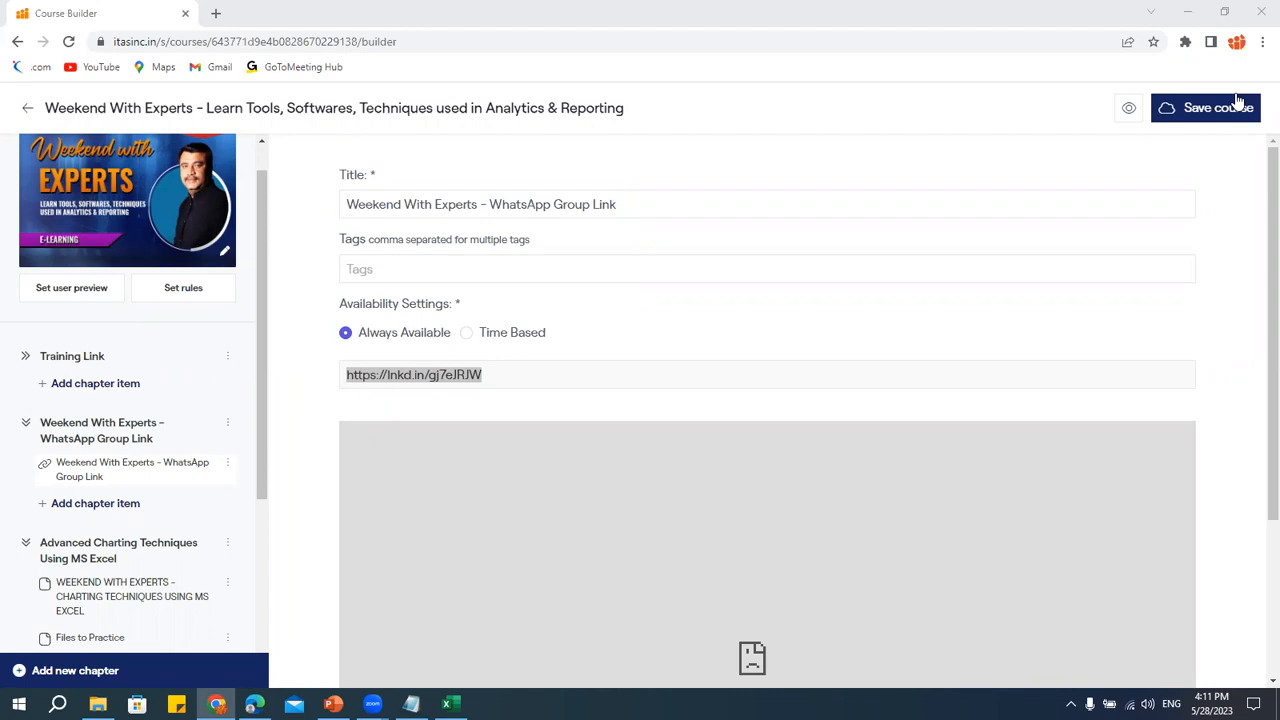
- Switch to Introduction.pptx in PowerPoint, show the THIS WEEKEND's FREE GIFTS slide, and highlight LINKEDIN and the names to tag
{"action": "key", "text": "super+d"}
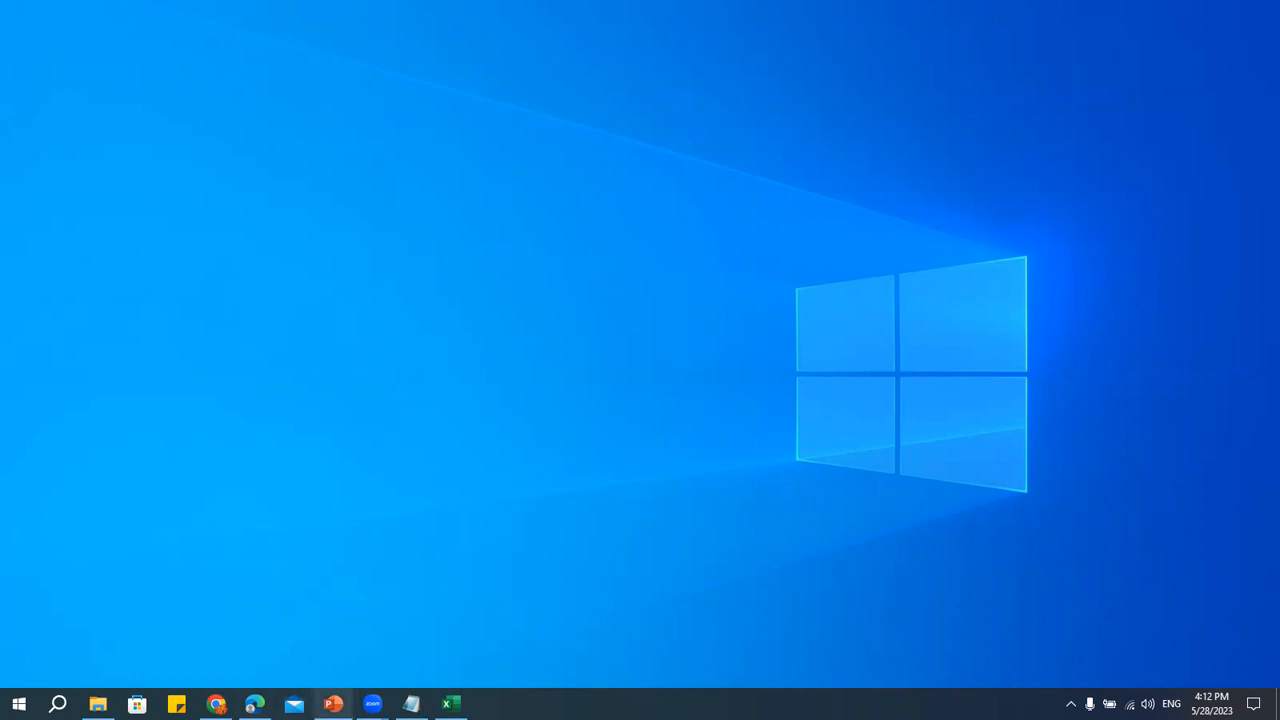
{"action": "left_click", "coordinate": [333, 704]}
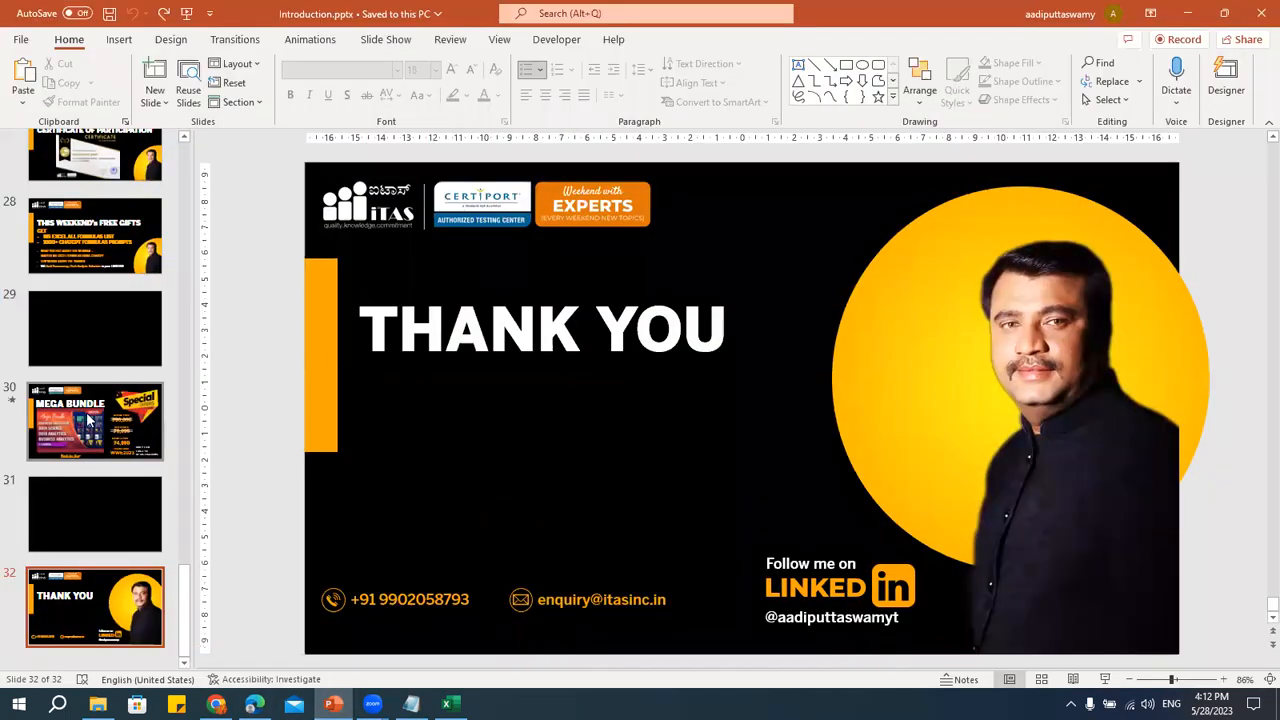
{"action": "left_click", "coordinate": [95, 236]}
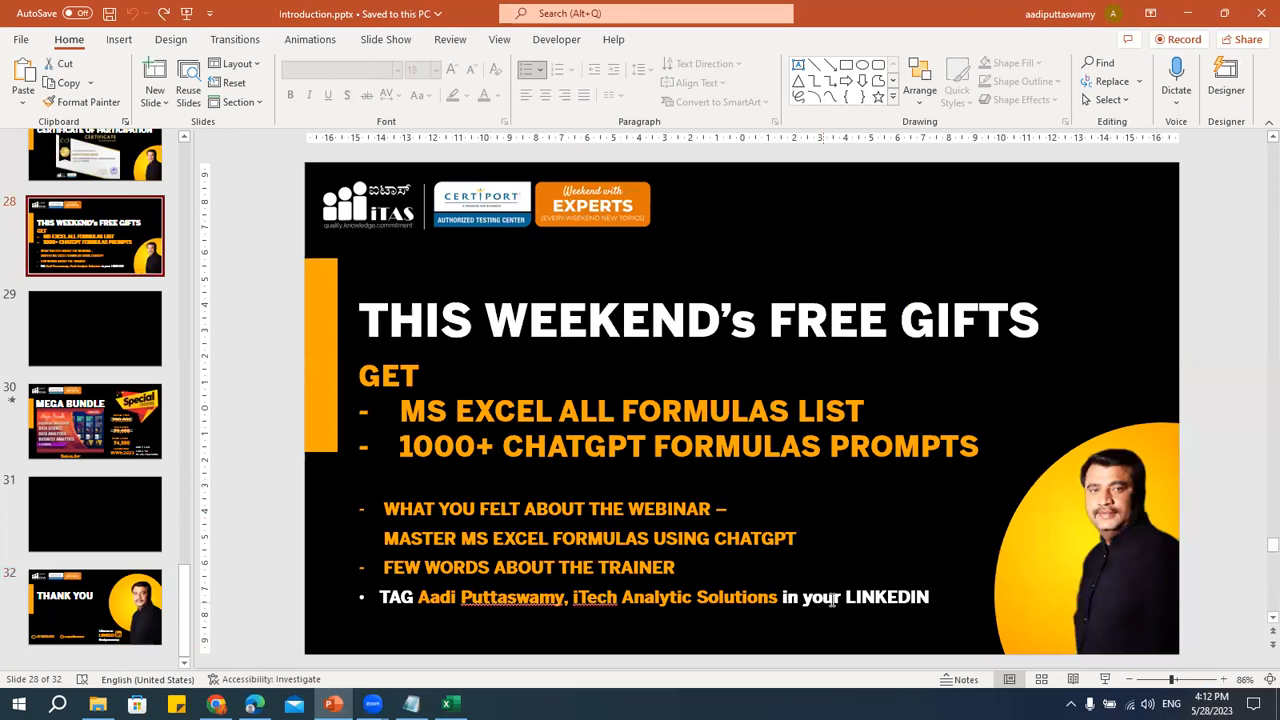
{"action": "double_click", "coordinate": [865, 597]}
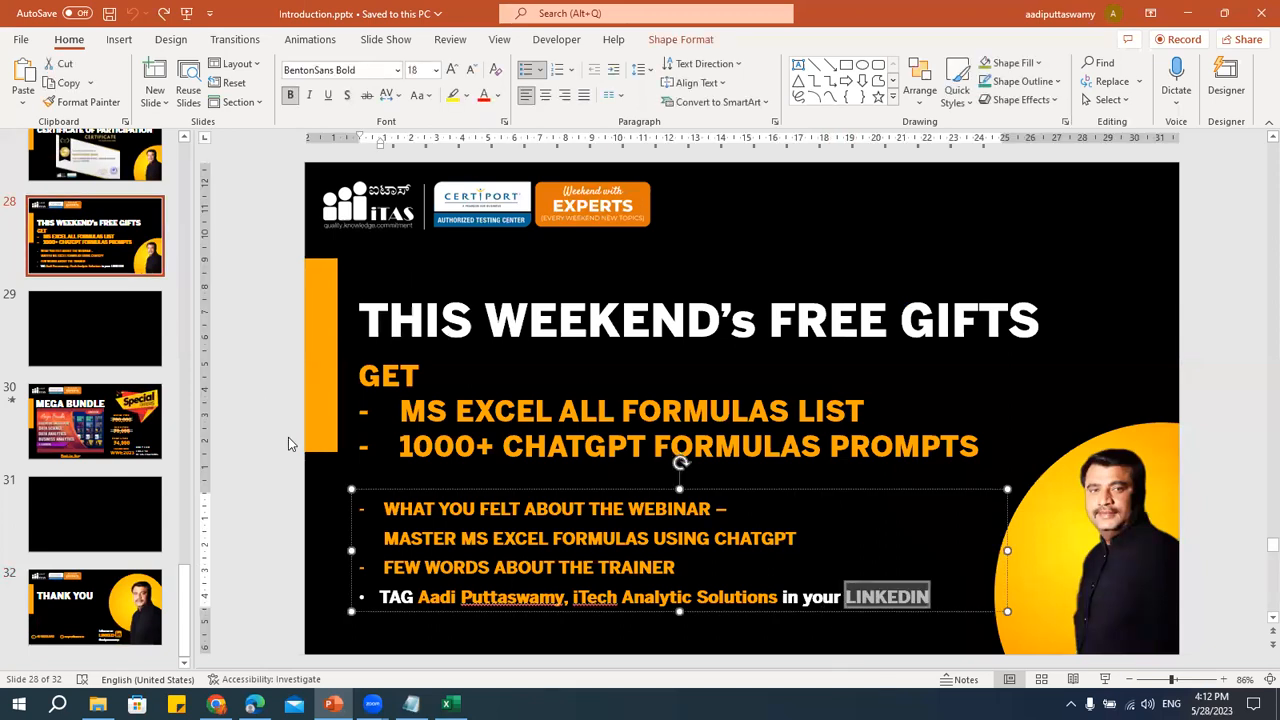
{"action": "left_click", "coordinate": [268, 410]}
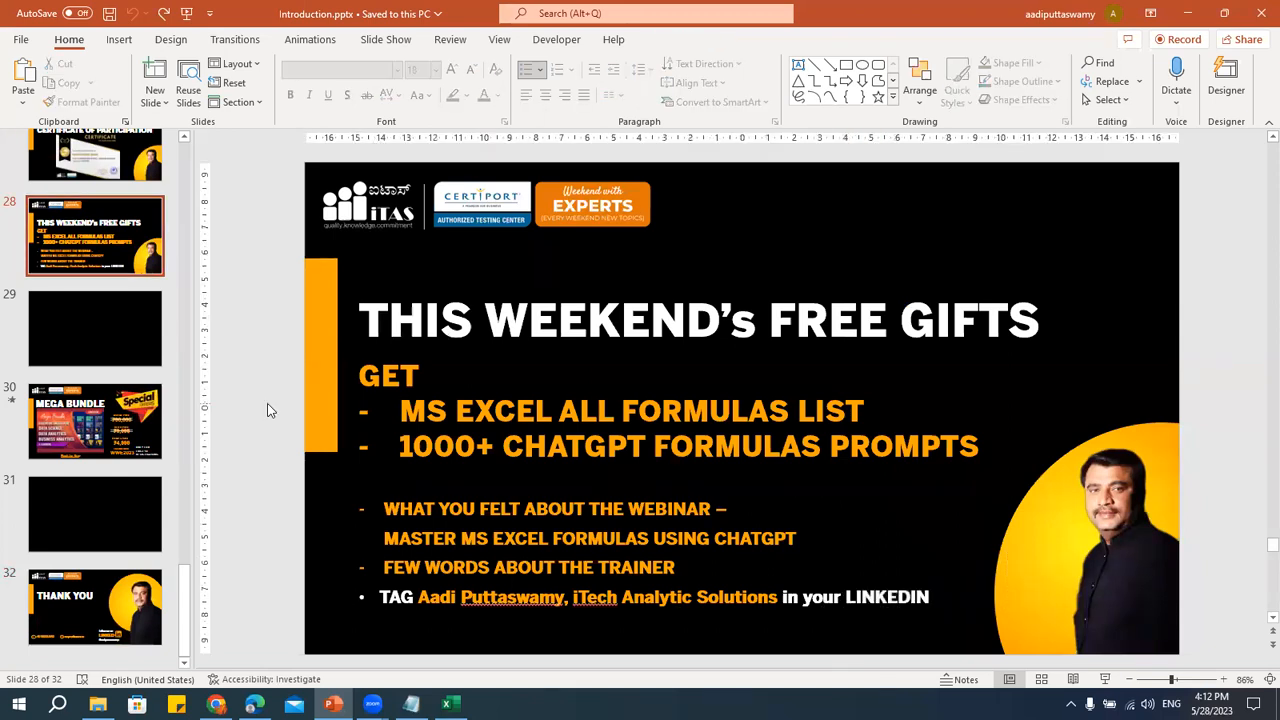
{"action": "left_click_drag", "start_coordinate": [420, 596], "coordinate": [745, 594]}
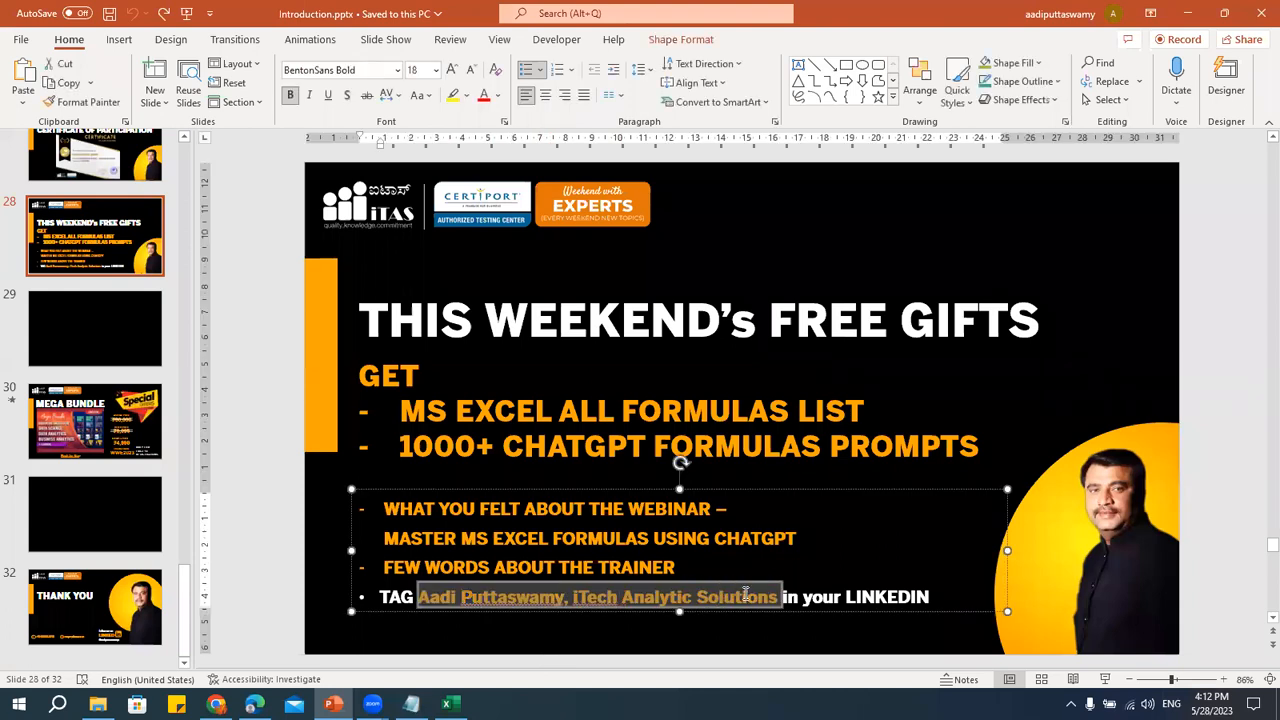